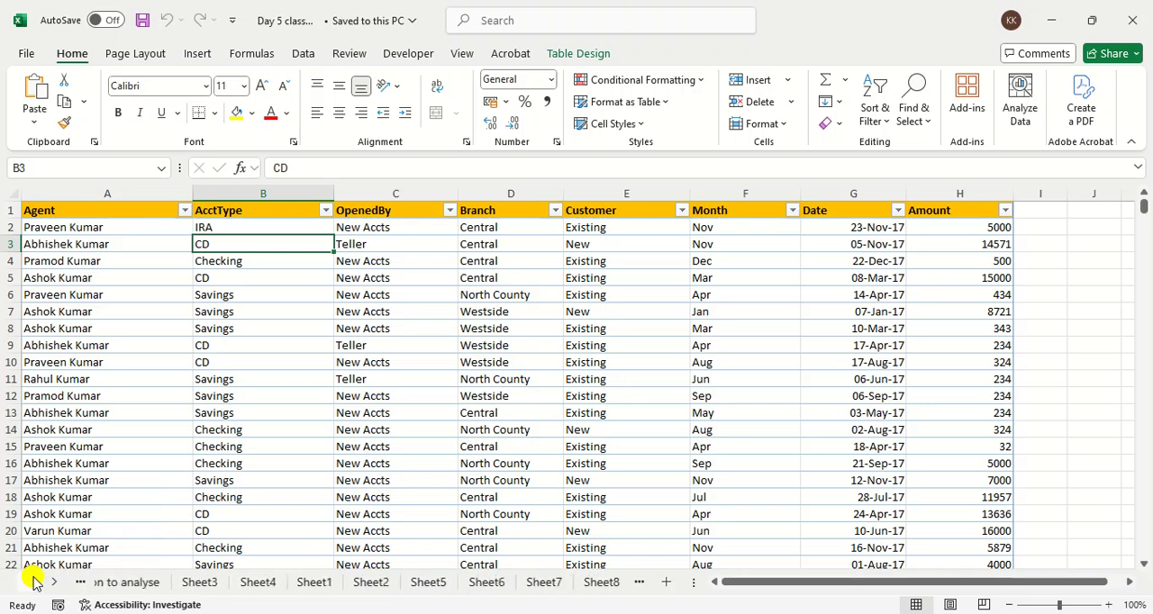
Step: Delete Sheet1 through Sheet7 together from the workbook and return to the Question to analyse sheet
{"action": "left_click", "coordinate": [243, 583]}
{"action": "left_click", "coordinate": [310, 578], "text": "ctrl"}
{"action": "left_click", "coordinate": [388, 587], "text": "ctrl"}
{"action": "left_click", "coordinate": [459, 590], "text": "ctrl"}
{"action": "left_click", "coordinate": [431, 591], "text": "ctrl"}
{"action": "left_click", "coordinate": [511, 591], "text": "ctrl"}
{"action": "left_click", "coordinate": [571, 589], "text": "ctrl"}
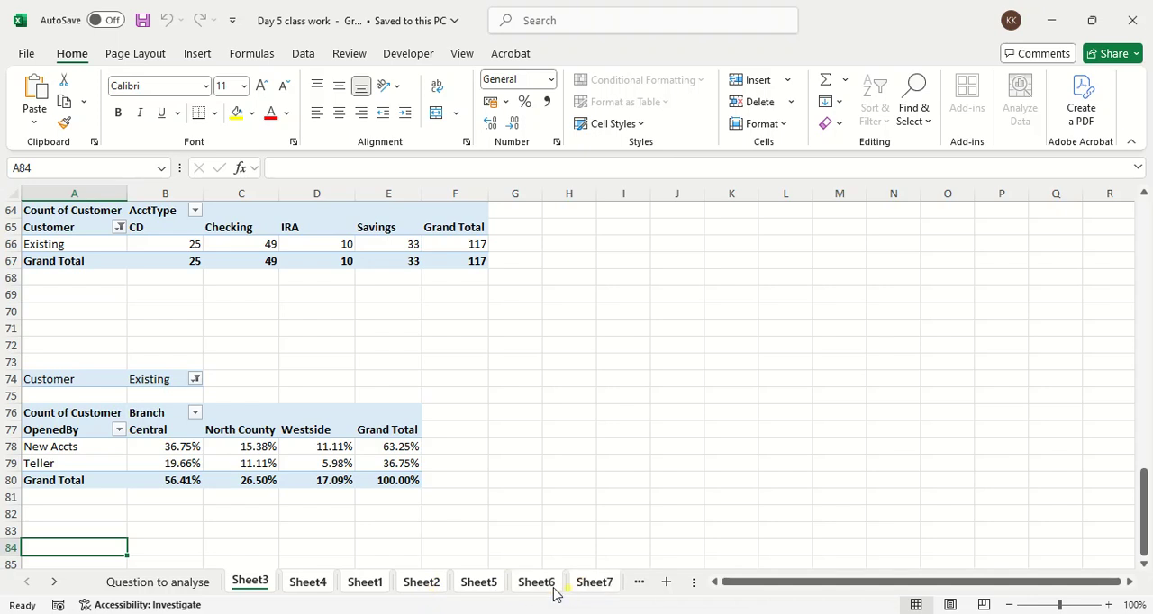
{"action": "right_click", "coordinate": [543, 586]}
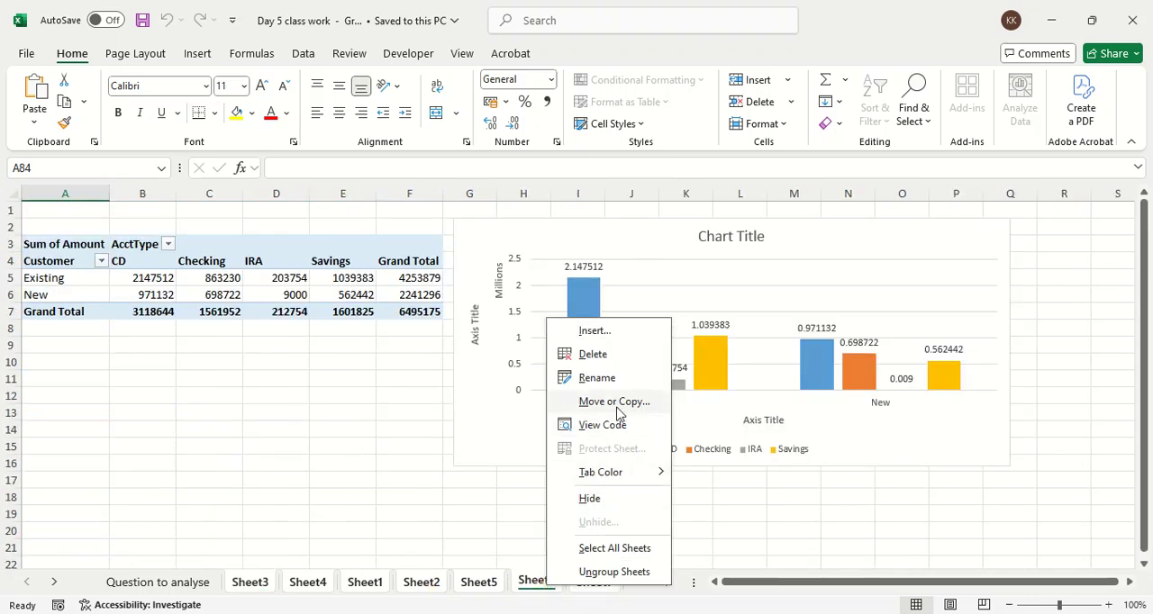
{"action": "left_click", "coordinate": [612, 357]}
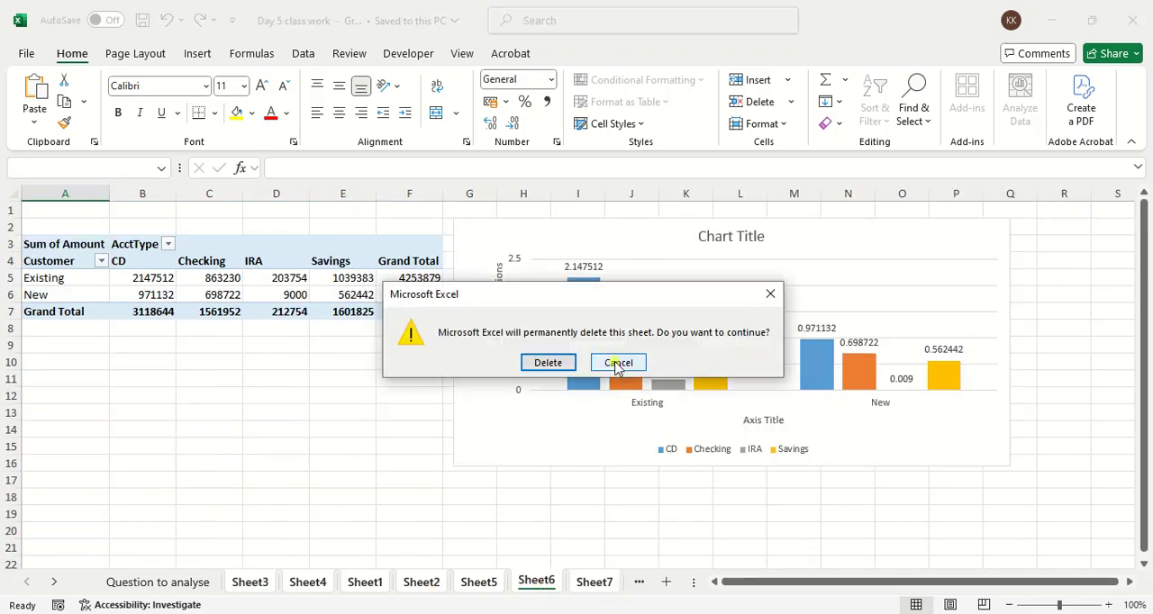
{"action": "left_click", "coordinate": [548, 362]}
{"action": "left_click", "coordinate": [544, 362]}
{"action": "left_click", "coordinate": [401, 432]}
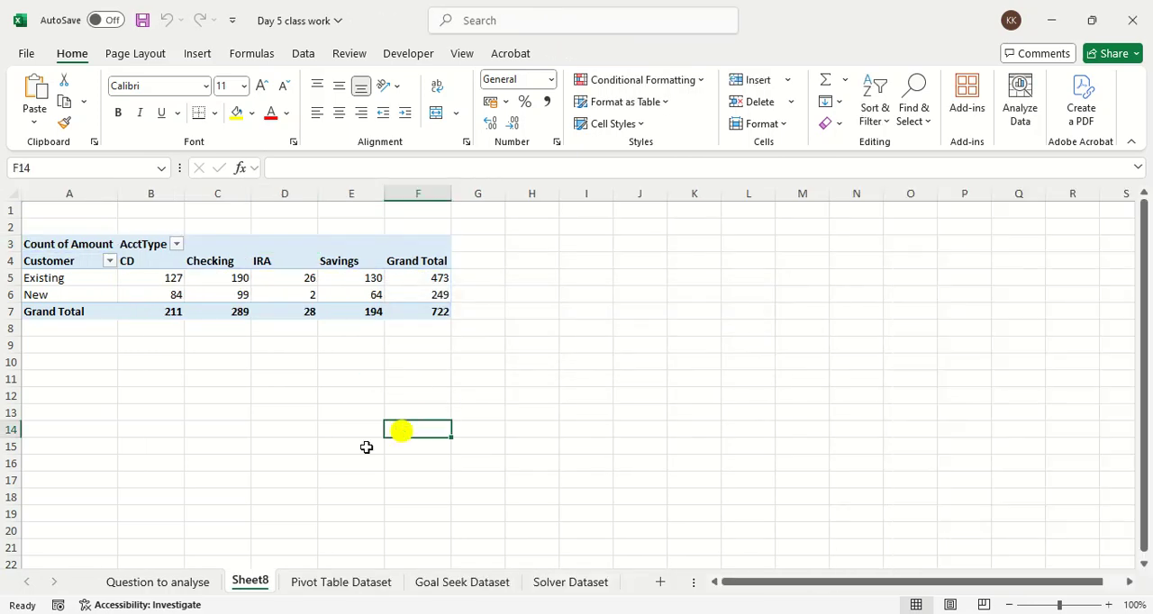
{"action": "left_click", "coordinate": [173, 581]}
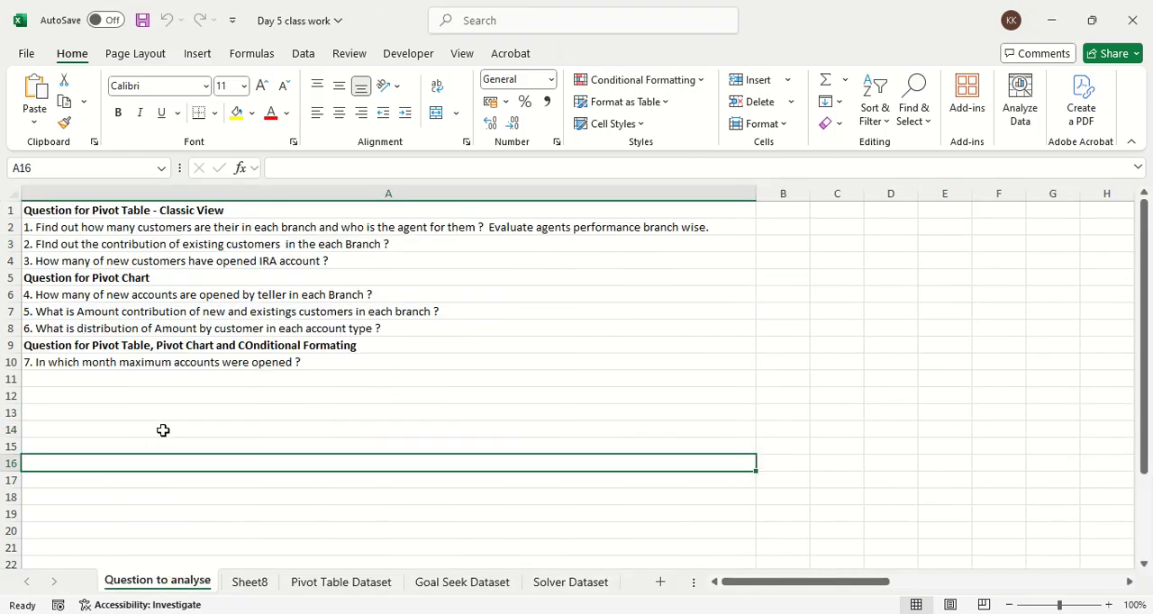
Step: Switch to File Explorer and open the Day 4 class work workbook from the DA7 Batch folder
{"action": "left_click", "coordinate": [1056, 29]}
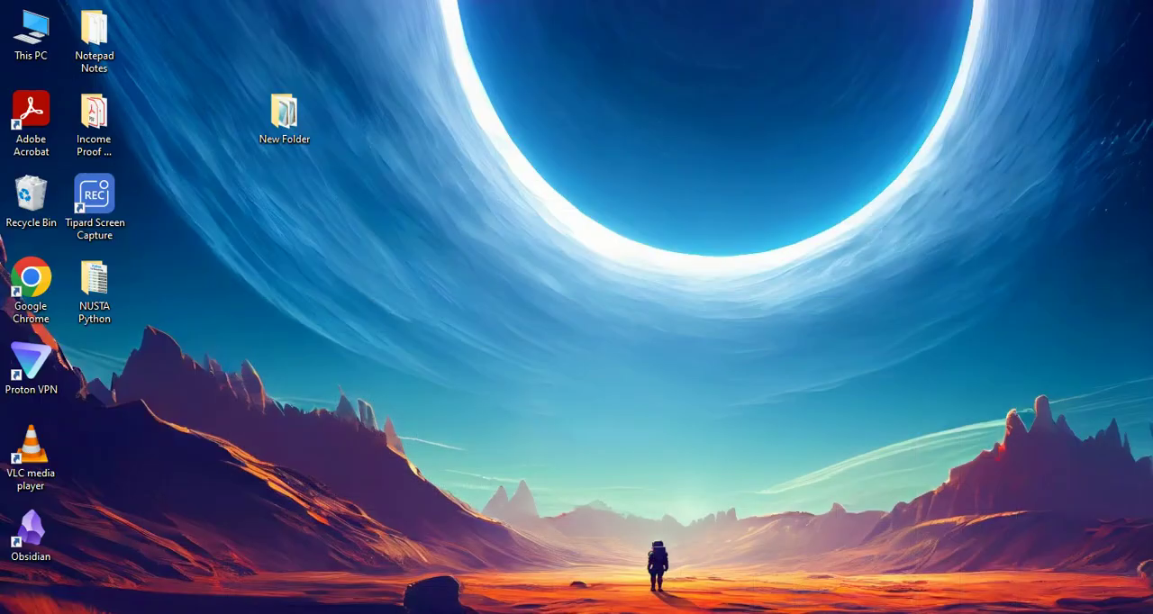
{"action": "mouse_move", "coordinate": [393, 613]}
{"action": "left_click", "coordinate": [368, 586]}
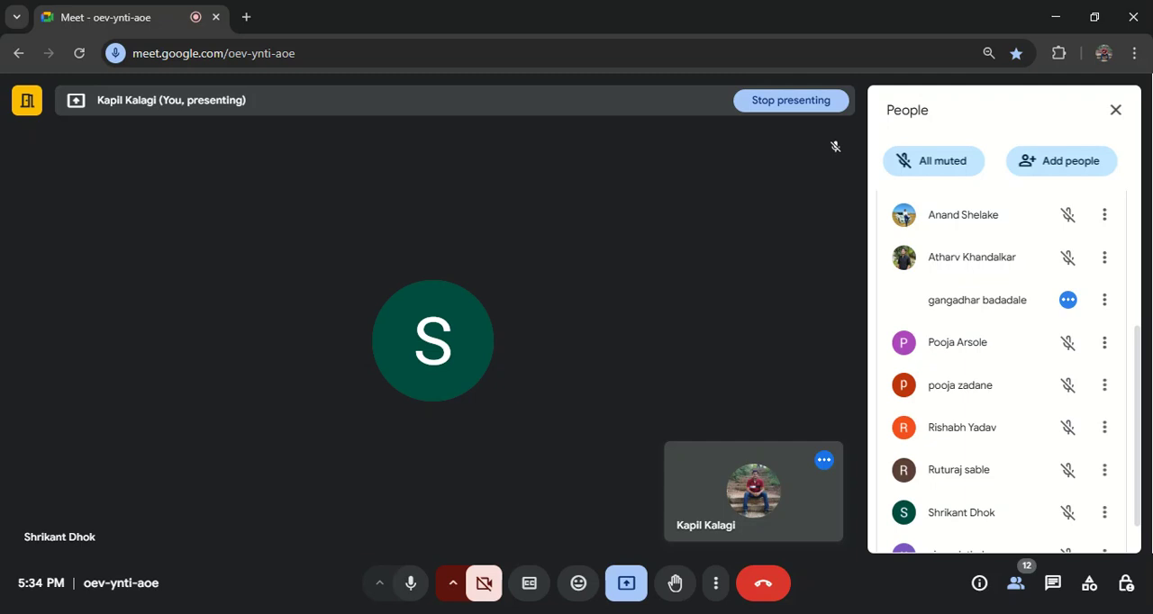
{"action": "mouse_move", "coordinate": [477, 613]}
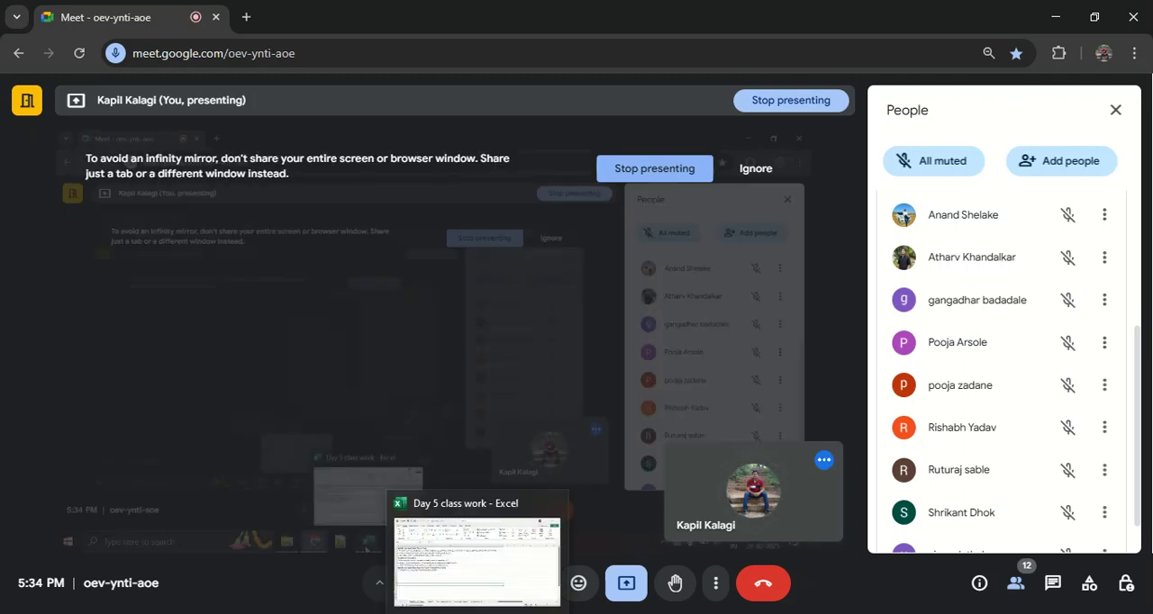
{"action": "left_click", "coordinate": [346, 611]}
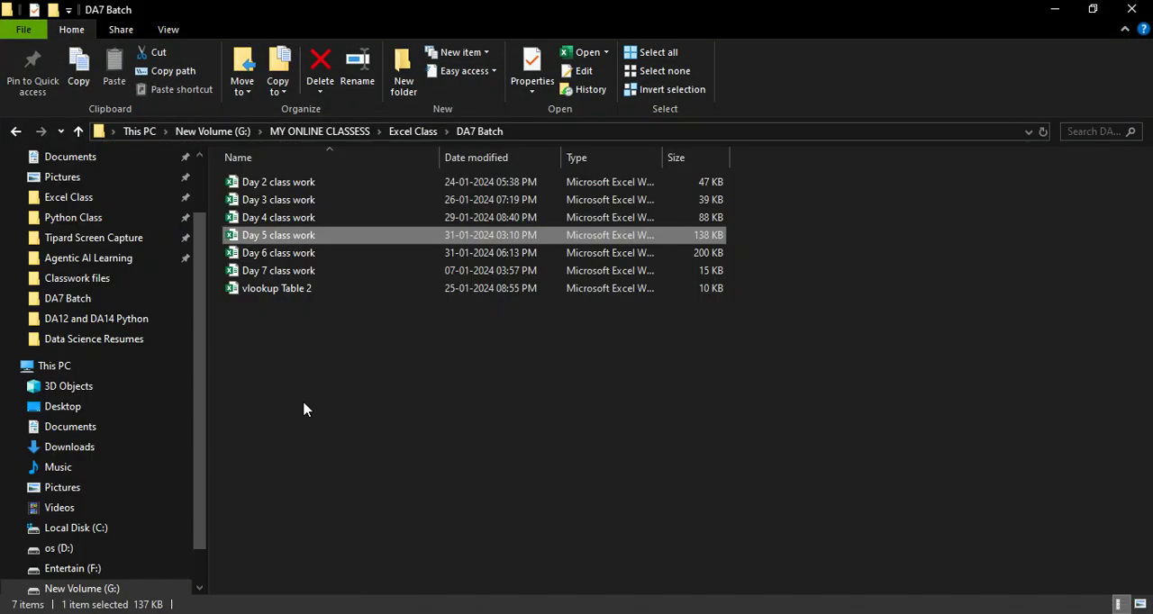
{"action": "left_click", "coordinate": [302, 220]}
{"action": "double_click", "coordinate": [301, 224]}
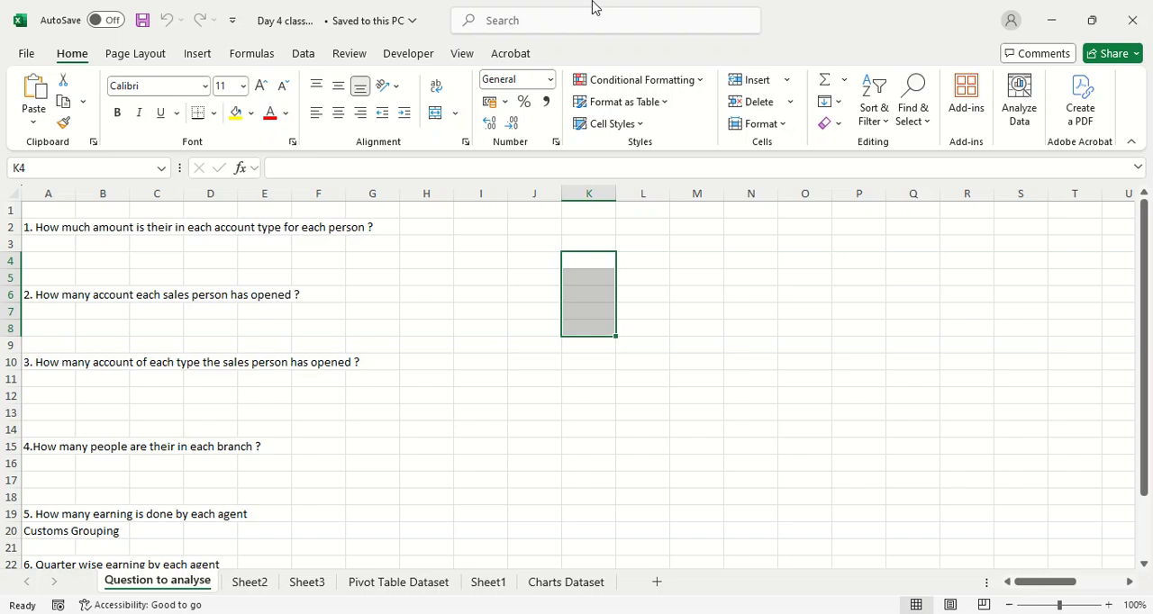
Step: Review the seven pivot table questions on the Question to analyse sheet and the existing pivot reports on Sheet2 and Sheet3
{"action": "left_click", "coordinate": [99, 239]}
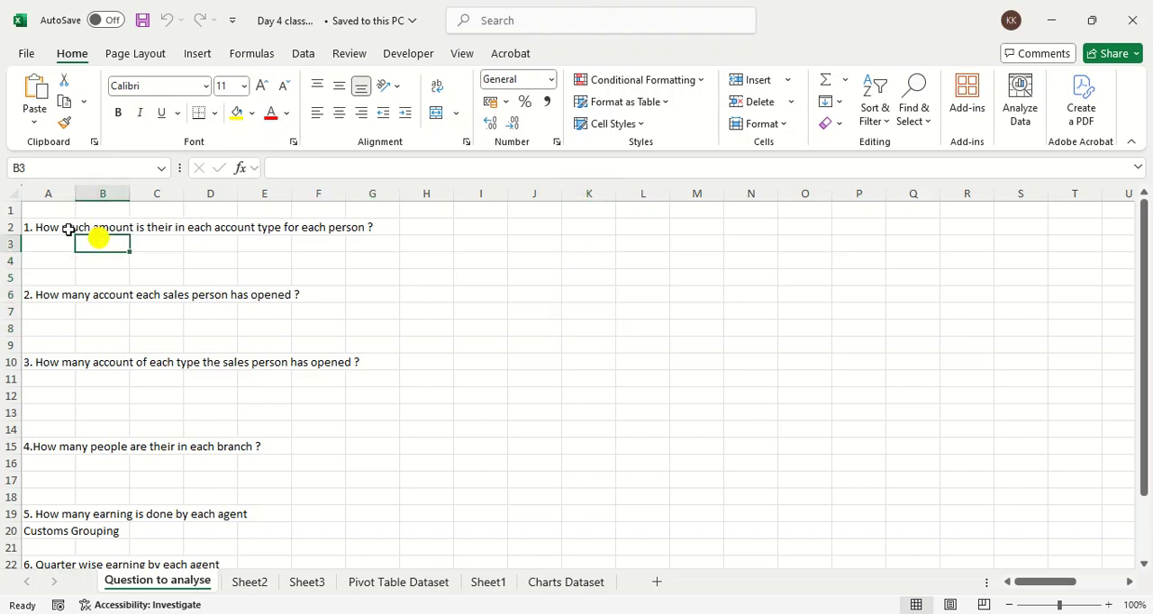
{"action": "left_click", "coordinate": [26, 207]}
{"action": "left_click", "coordinate": [63, 227]}
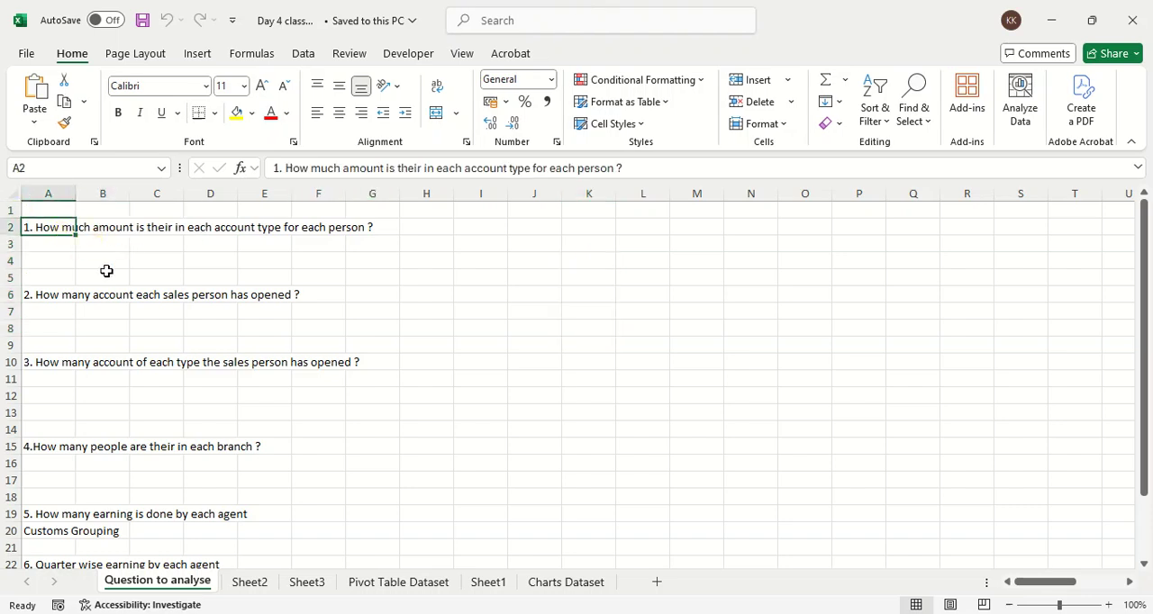
{"action": "left_click", "coordinate": [76, 289]}
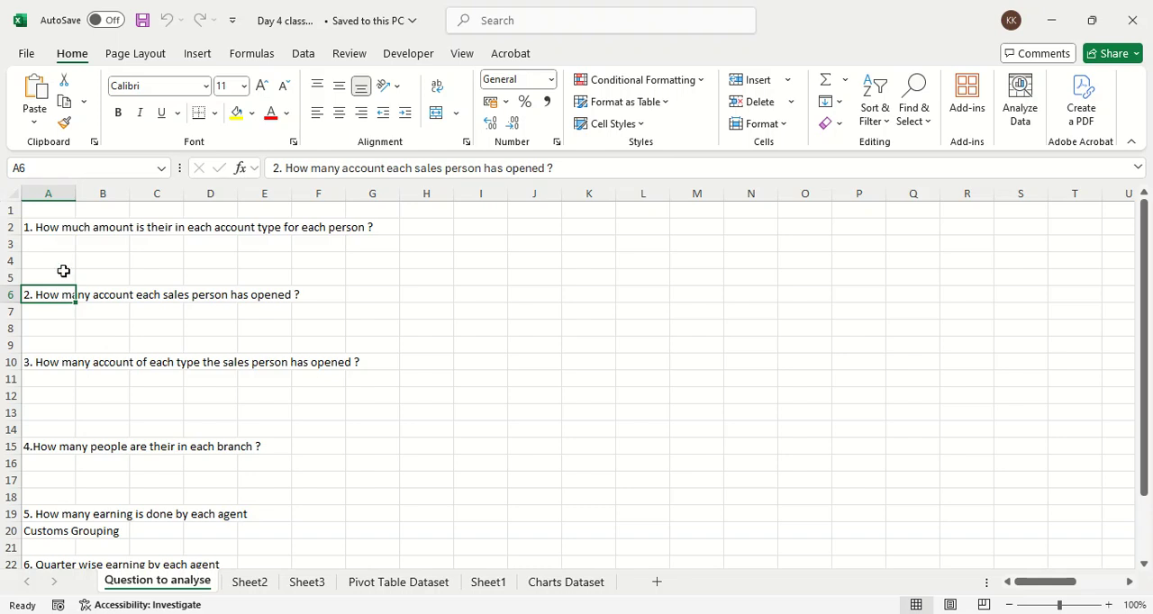
{"action": "scroll", "coordinate": [136, 404], "scroll_direction": "down", "scroll_amount": 2}
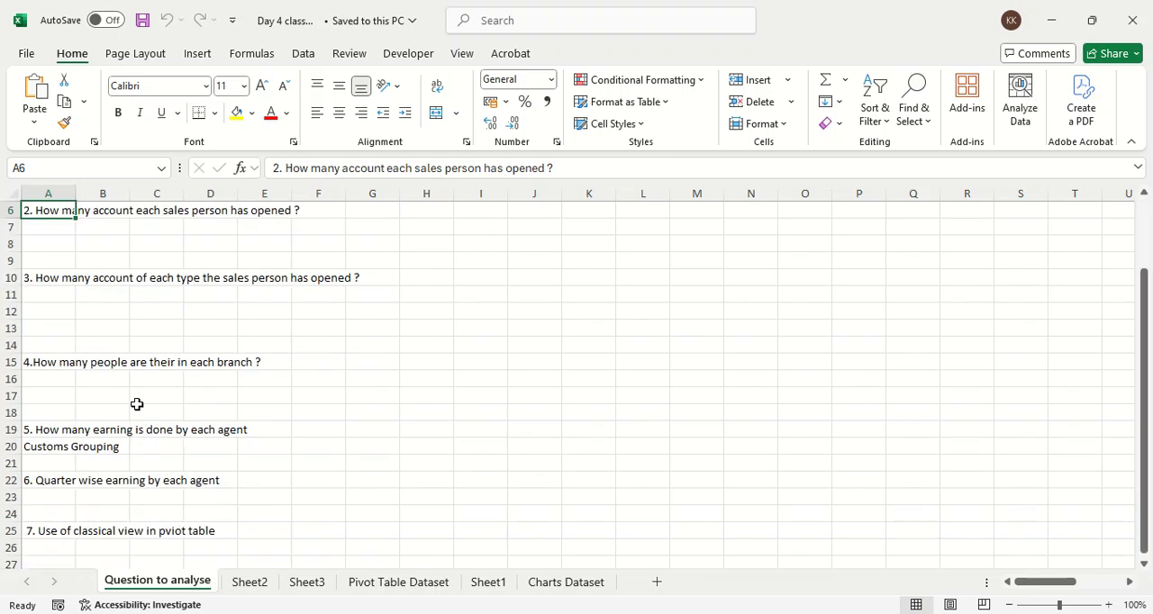
{"action": "left_click", "coordinate": [54, 430]}
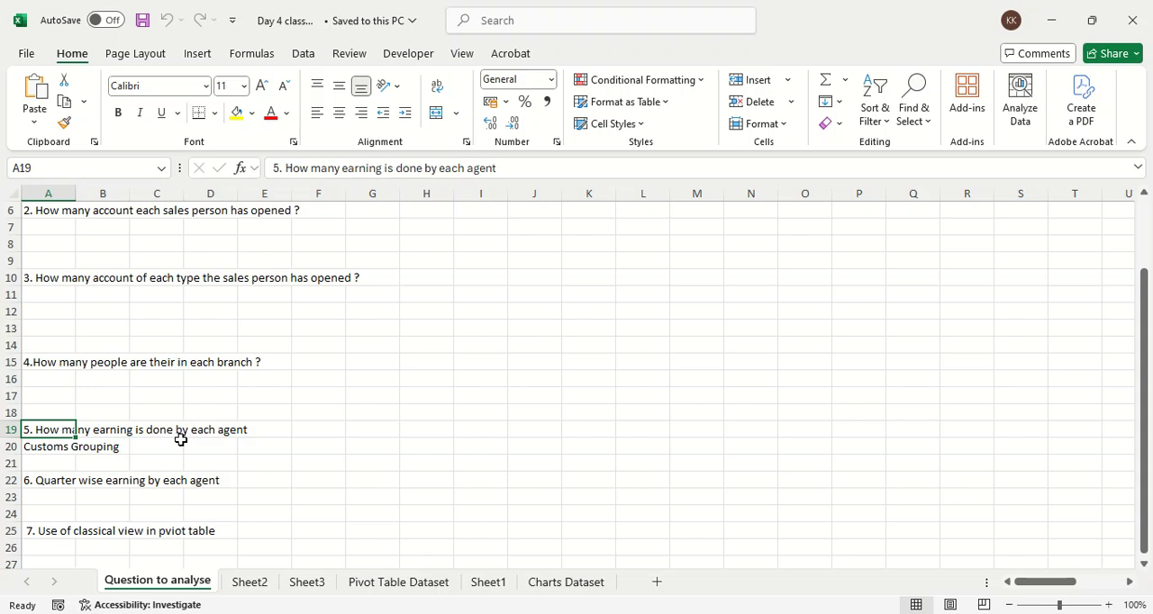
{"action": "left_click", "coordinate": [48, 454]}
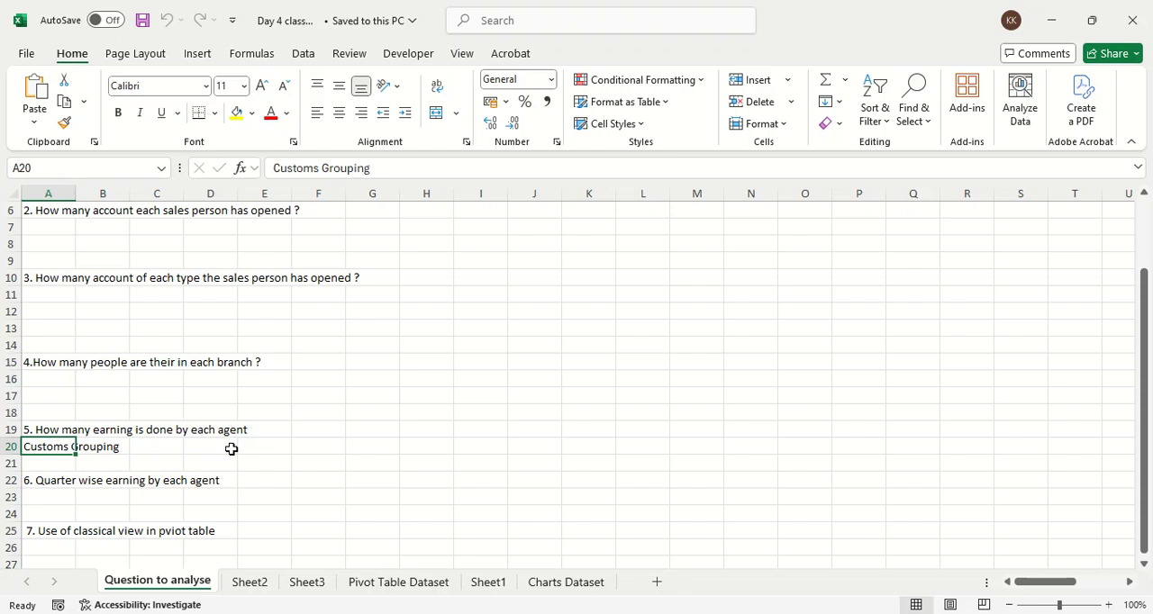
{"action": "left_click", "coordinate": [260, 581]}
{"action": "left_click", "coordinate": [293, 585]}
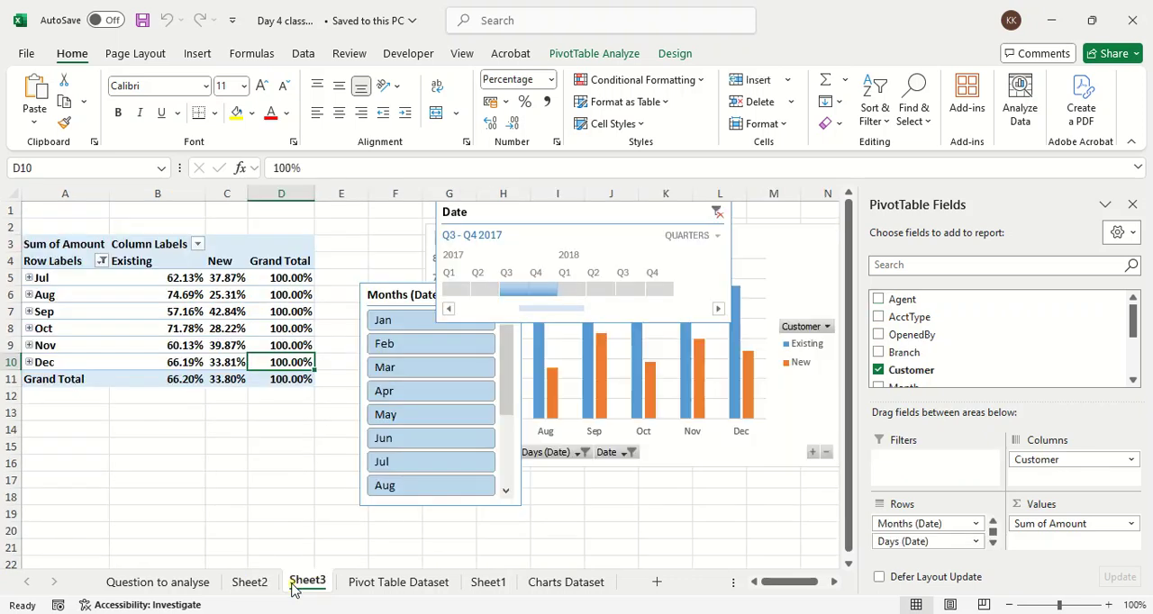
{"action": "left_click", "coordinate": [175, 582]}
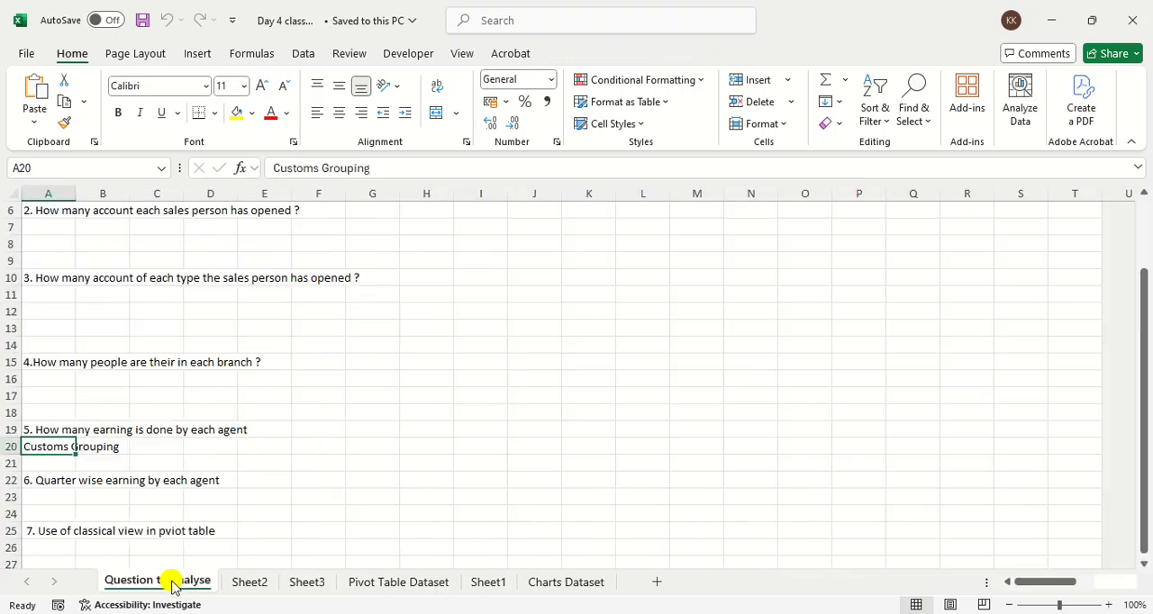
Step: Delete Sheet2, Sheet3 and Sheet1 together from the Day 4 class work workbook
{"action": "left_click", "coordinate": [239, 585]}
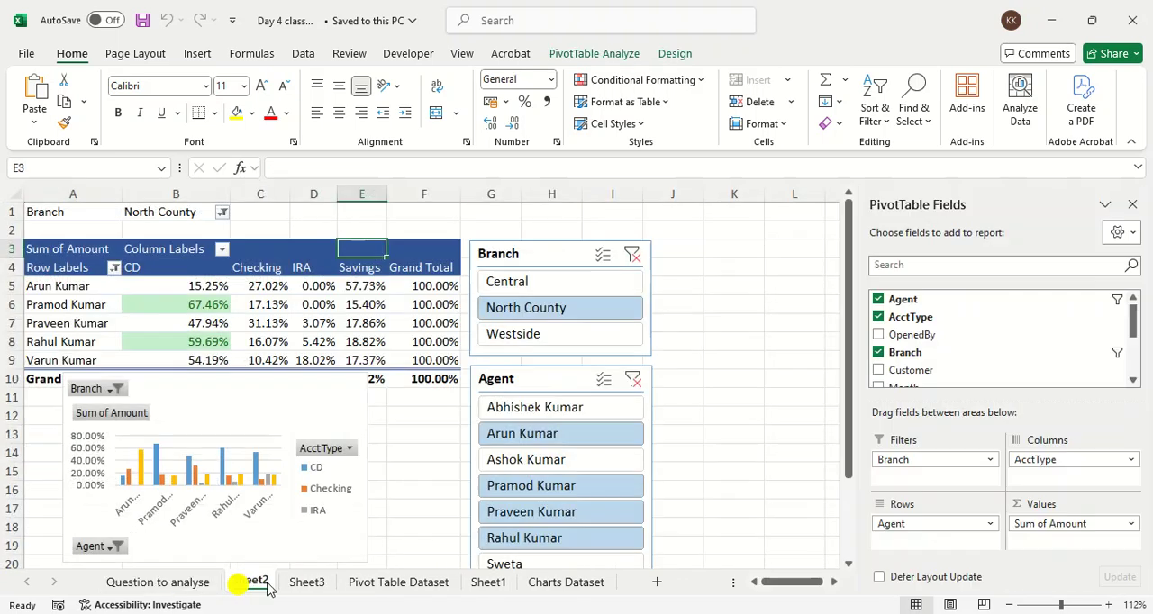
{"action": "left_click", "coordinate": [302, 583], "text": "ctrl"}
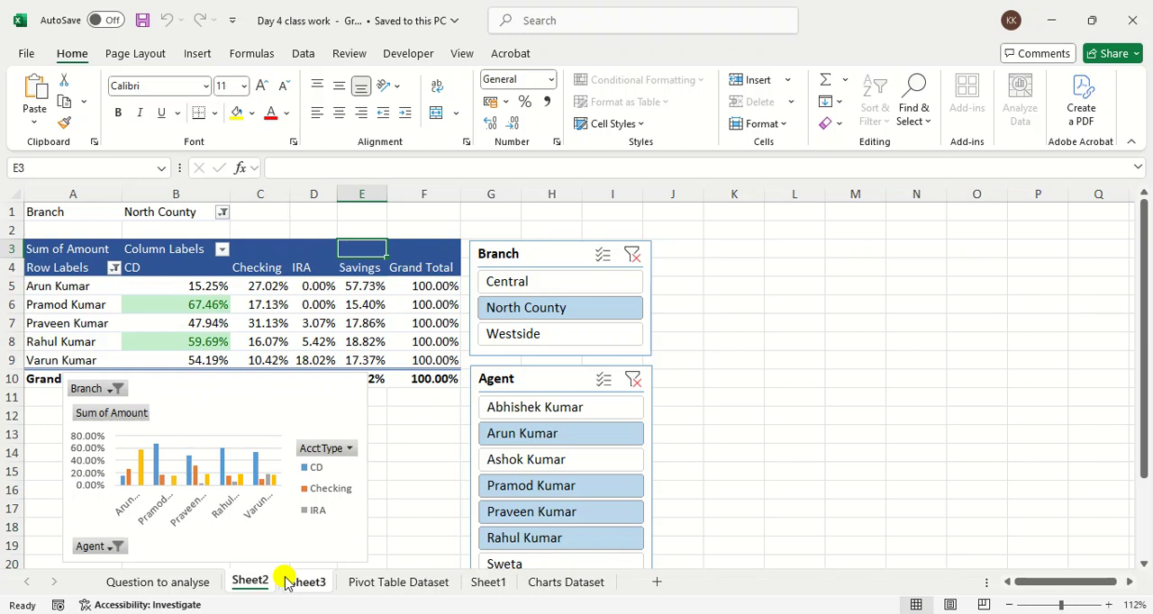
{"action": "left_click", "coordinate": [478, 584], "text": "ctrl"}
{"action": "right_click", "coordinate": [477, 584]}
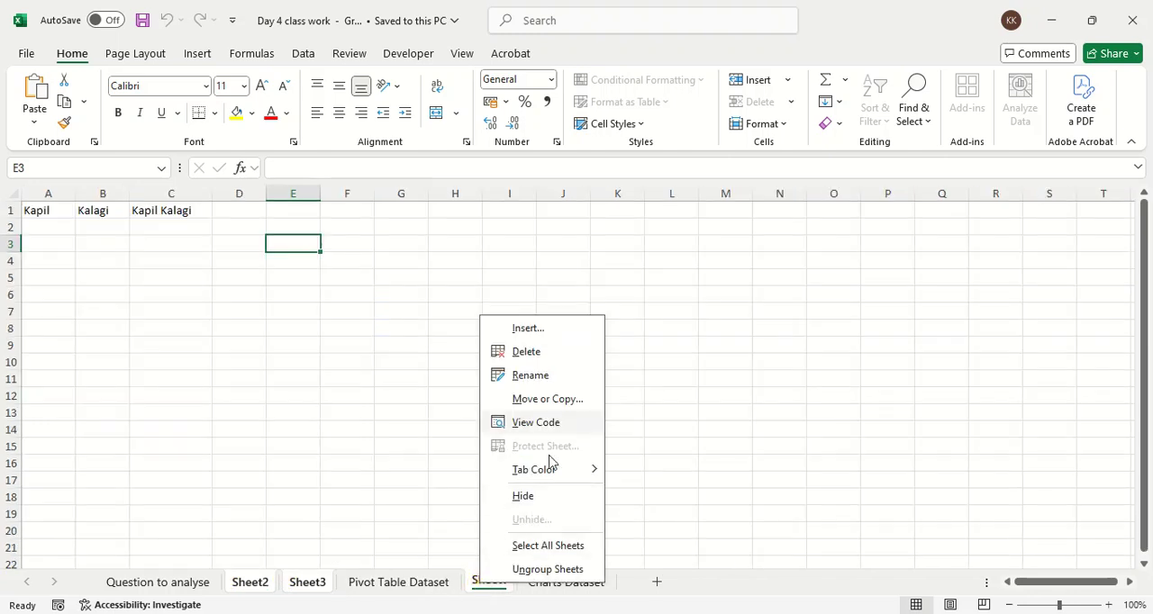
{"action": "left_click", "coordinate": [544, 355]}
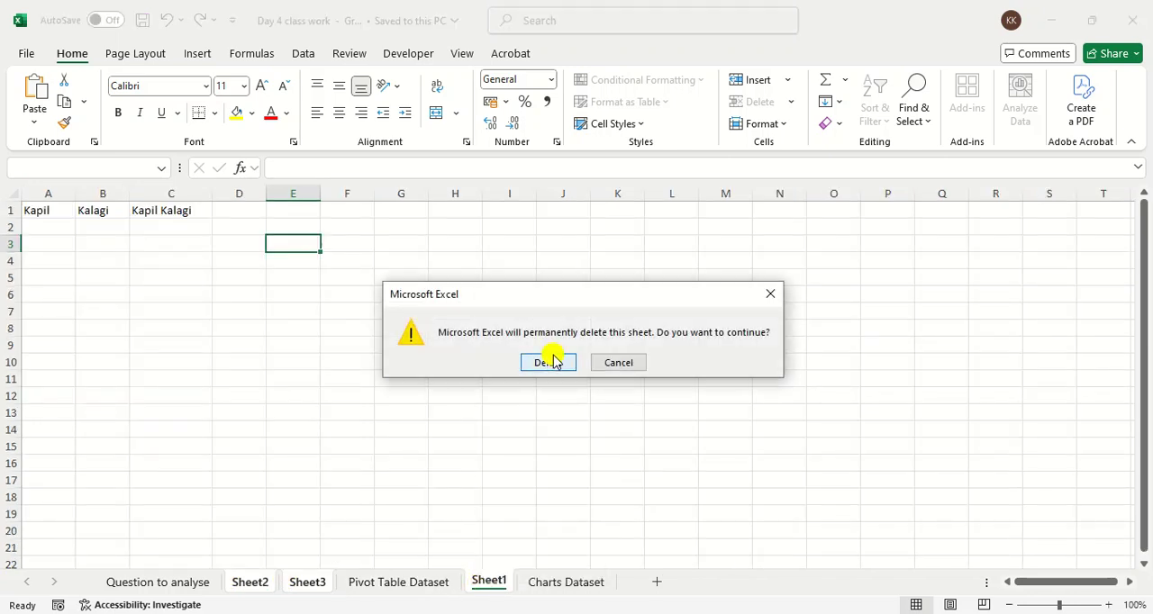
{"action": "left_click", "coordinate": [553, 361]}
Step: Review the question list and examine the Date column on the Pivot Table Dataset sheet
{"action": "left_click", "coordinate": [273, 582]}
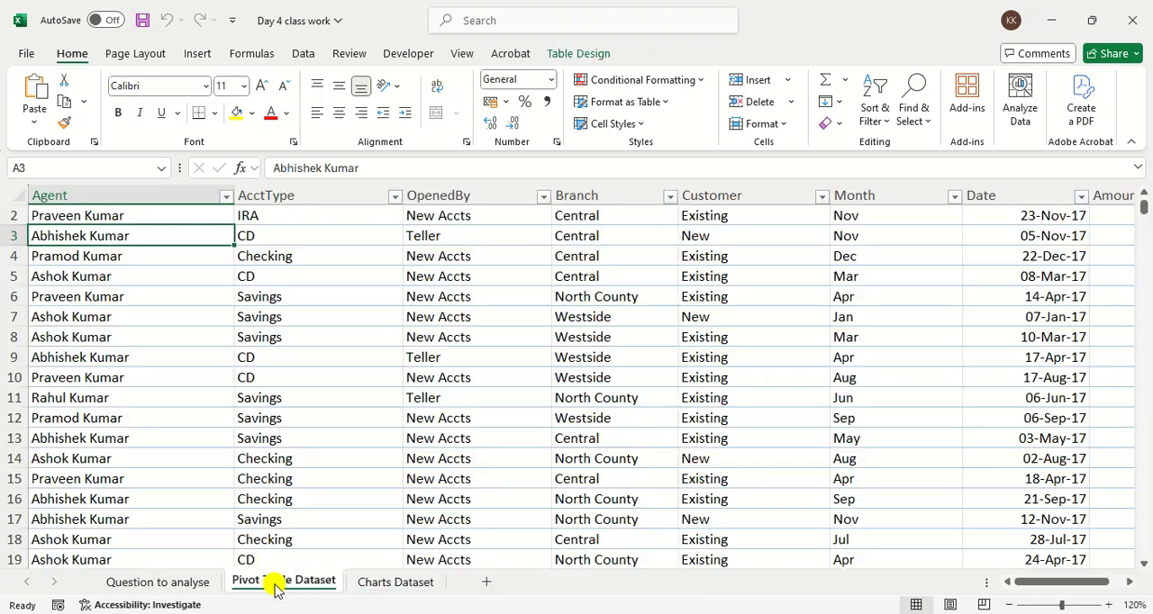
{"action": "left_click", "coordinate": [188, 584]}
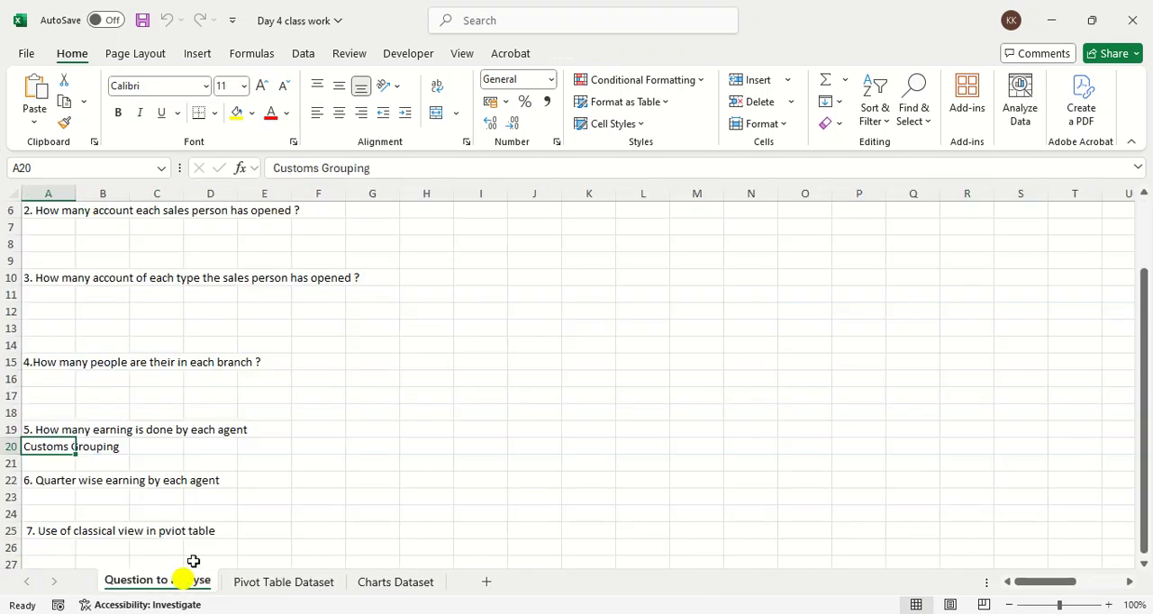
{"action": "left_click", "coordinate": [164, 445]}
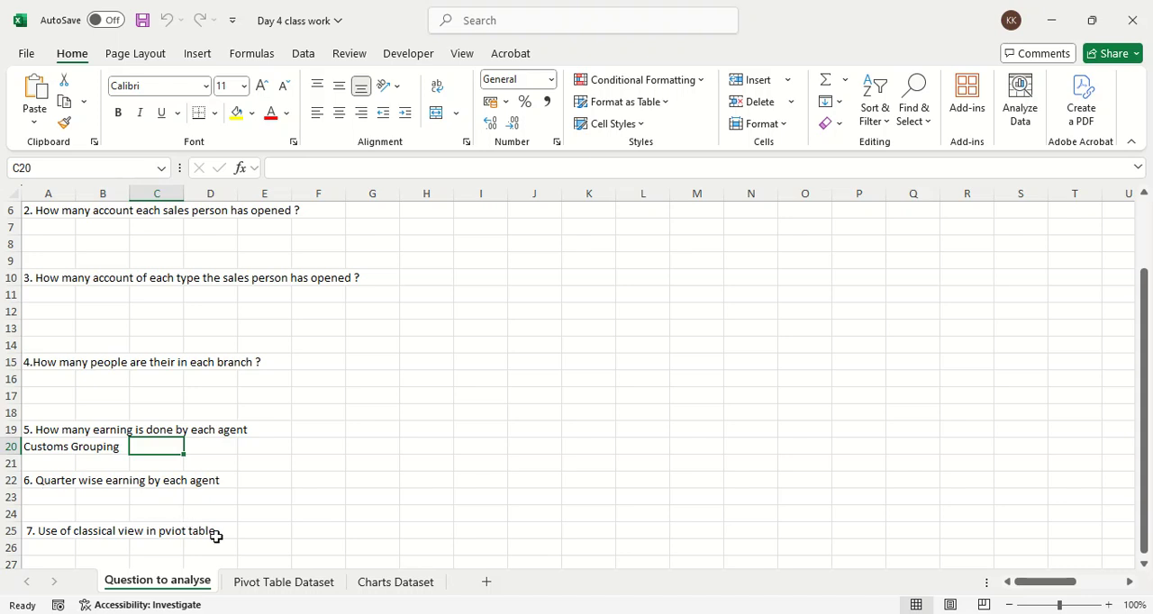
{"action": "left_click", "coordinate": [269, 582]}
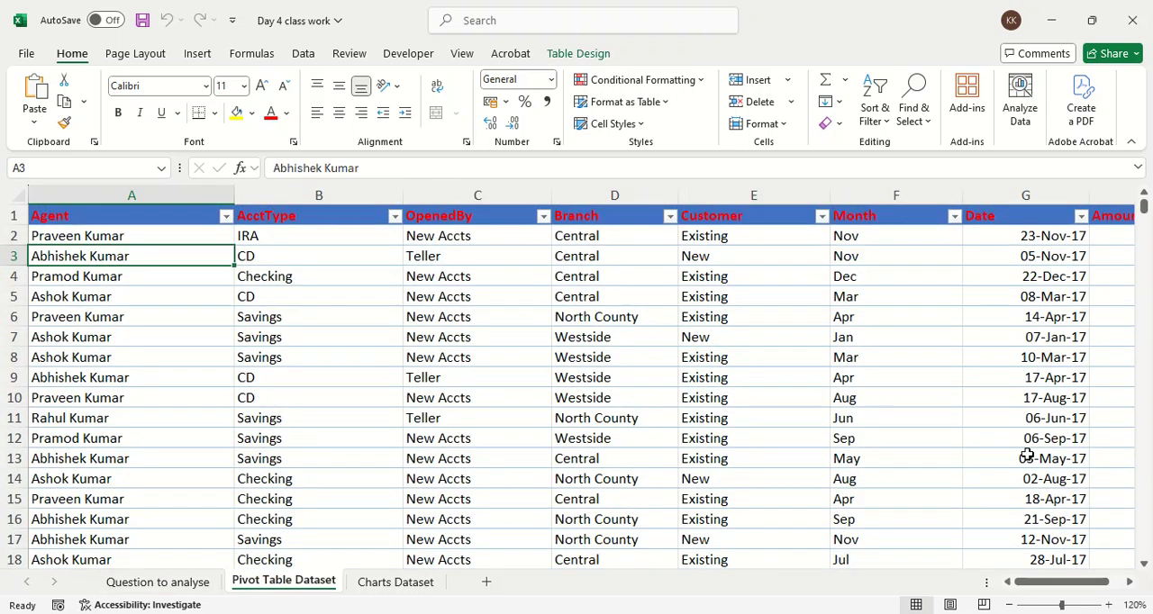
{"action": "left_click", "coordinate": [986, 256]}
{"action": "left_click_drag", "start_coordinate": [986, 256], "coordinate": [994, 478]}
{"action": "left_click", "coordinate": [1004, 405]}
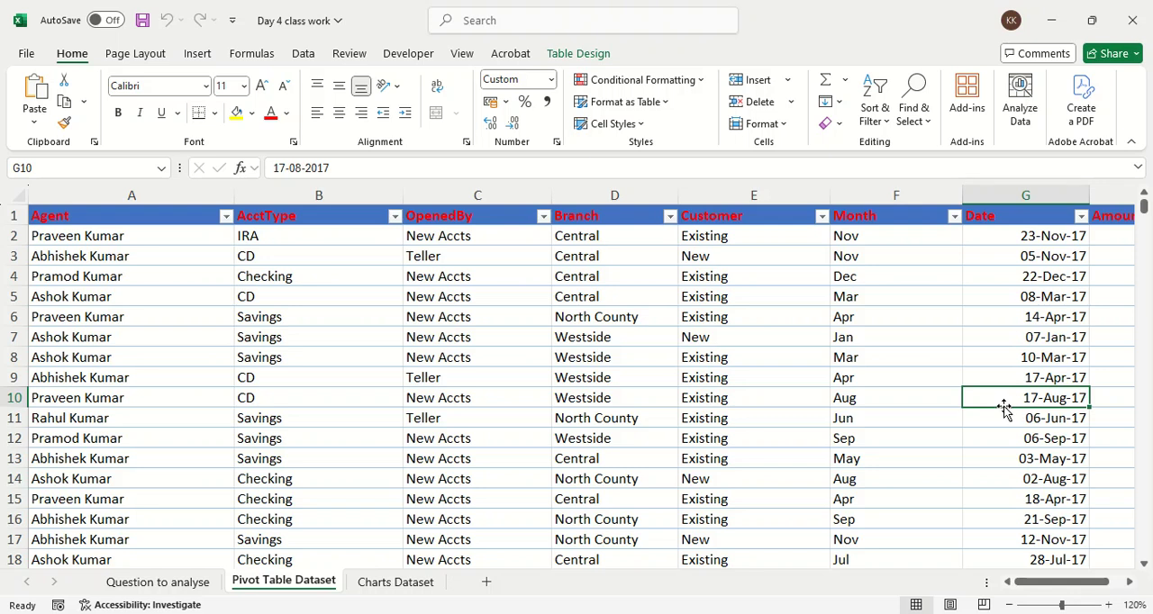
Step: Insert a PivotTable based on Table4 into a new worksheet
{"action": "left_click", "coordinate": [506, 349]}
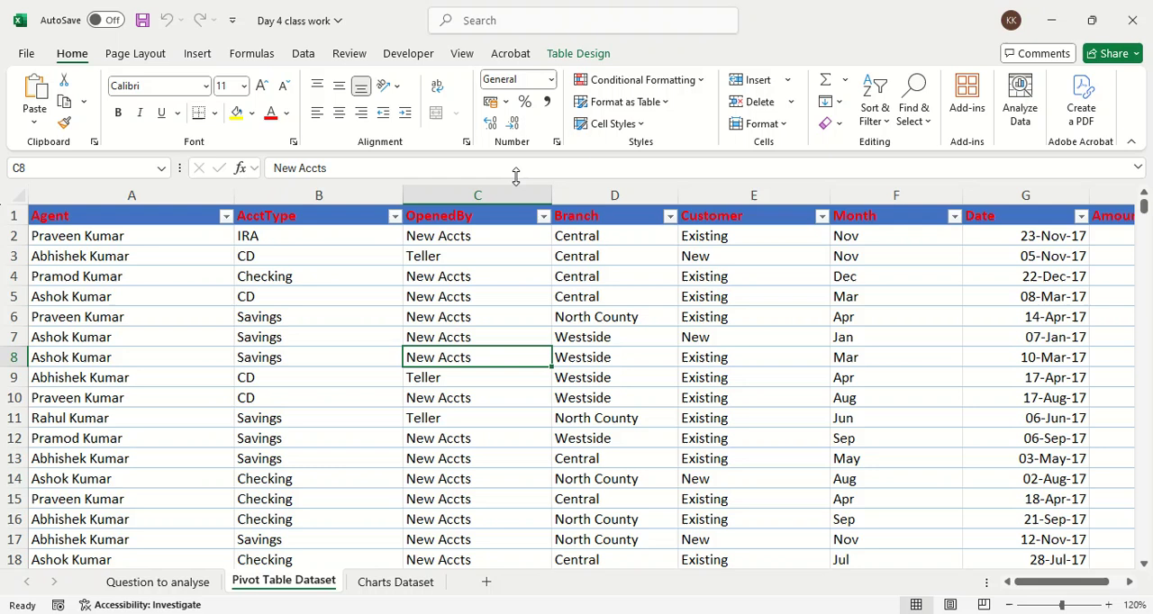
{"action": "left_click", "coordinate": [198, 53]}
{"action": "left_click", "coordinate": [41, 90]}
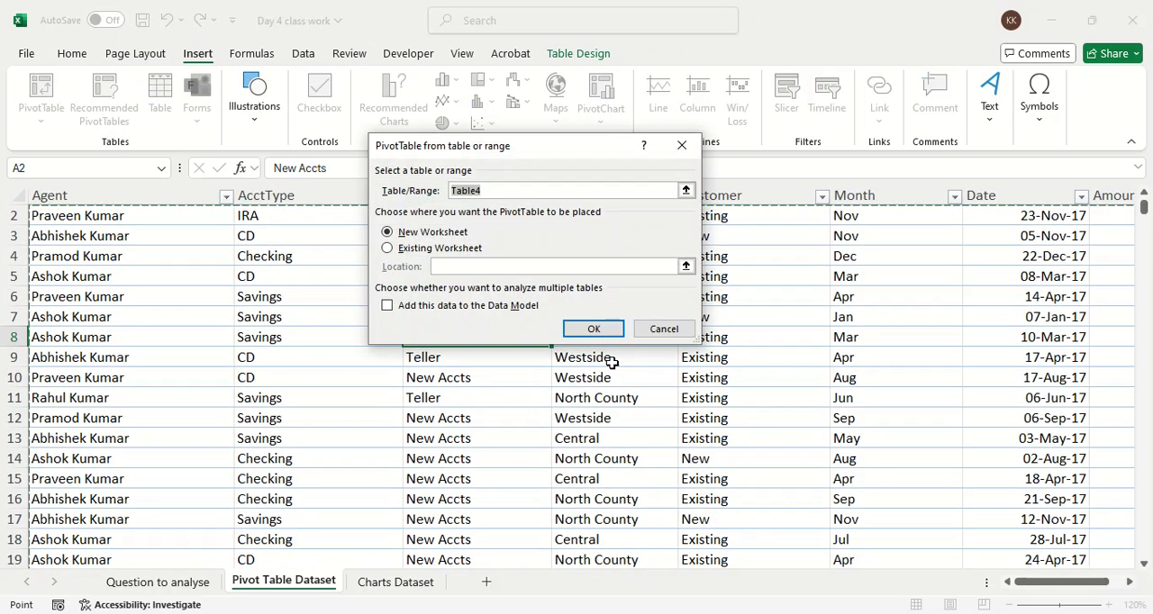
{"action": "left_click", "coordinate": [605, 329]}
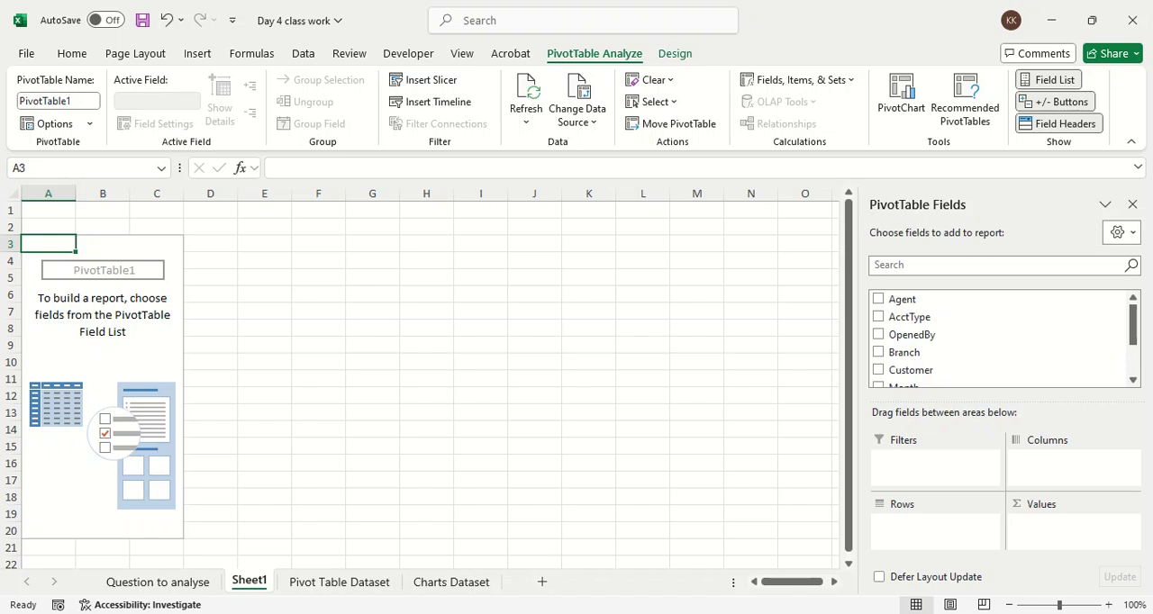
Step: Launch ZoomIt from the Excel Class folder in File Explorer and return to the workbook
{"action": "key", "text": "alt+Tab"}
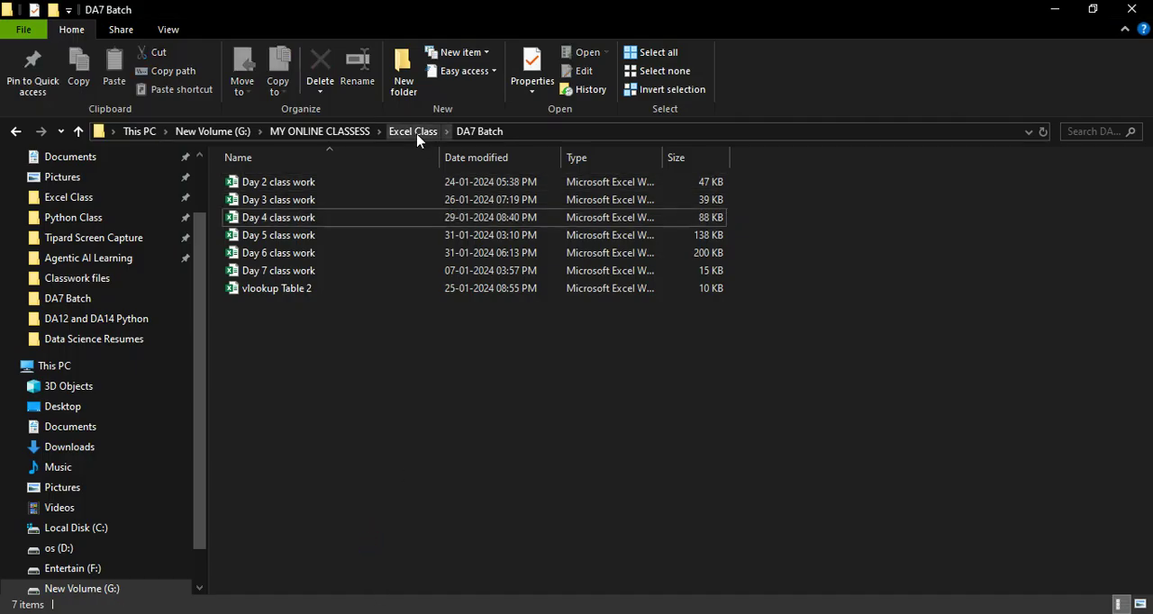
{"action": "left_click", "coordinate": [416, 131]}
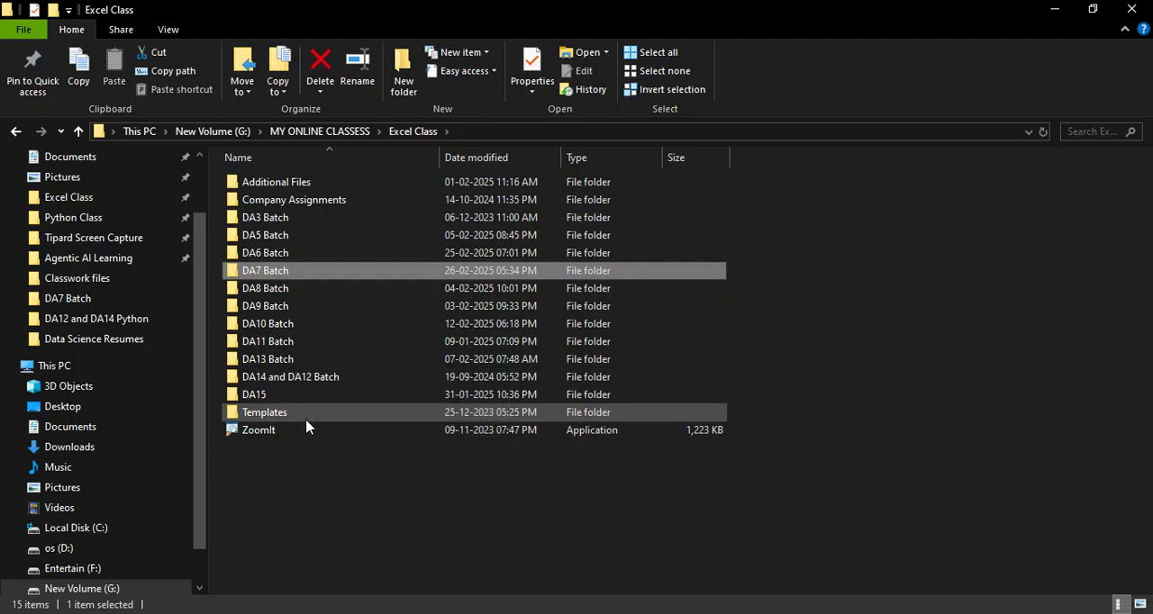
{"action": "double_click", "coordinate": [305, 430]}
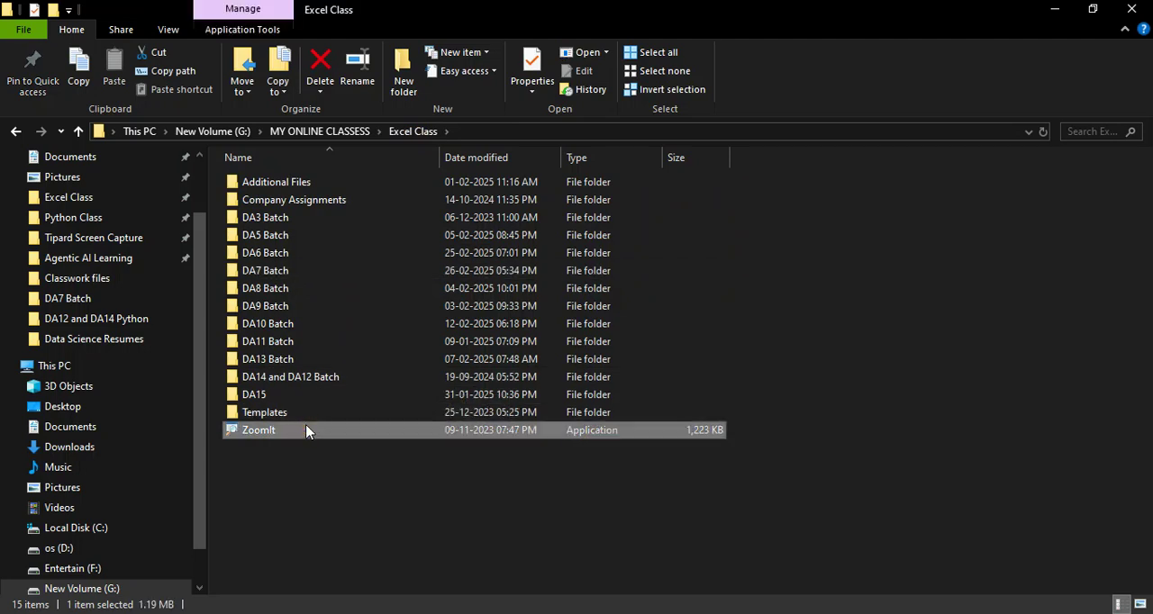
{"action": "key", "text": "alt+Tab"}
Step: Circle the empty PivotTable area and the PivotTable Fields pane in red with ZoomIt's drawing mode
{"action": "key", "text": "ctrl+2"}
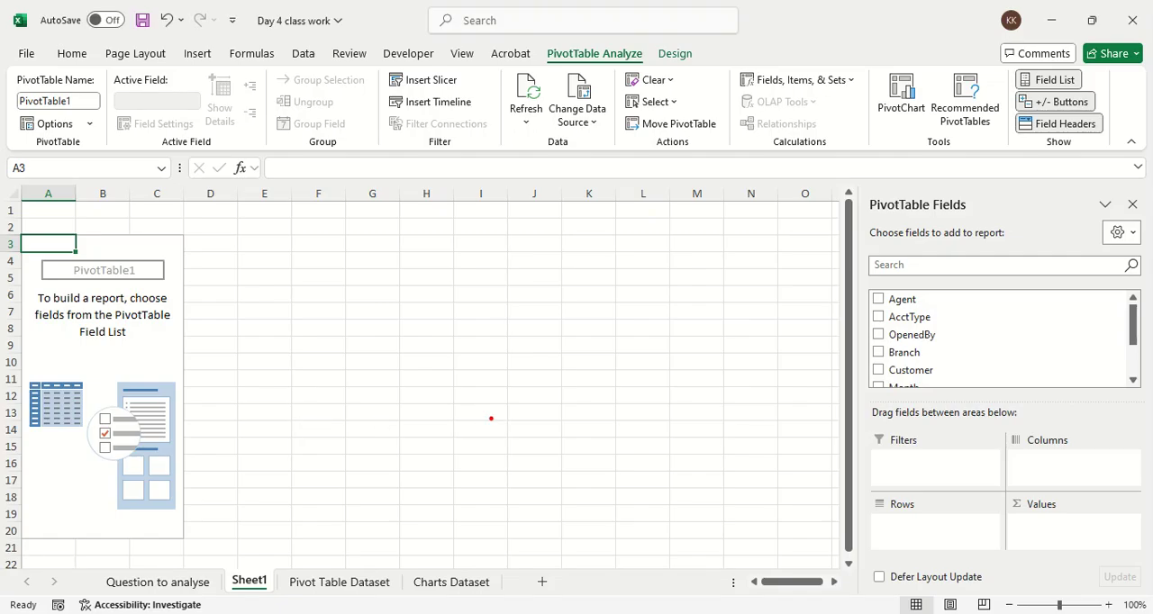
{"action": "mouse_move", "coordinate": [180, 455]}
{"action": "left_mouse_down"}
{"action": "mouse_move", "coordinate": [193, 377]}
{"action": "mouse_move", "coordinate": [11, 292]}
{"action": "mouse_move", "coordinate": [180, 455]}
{"action": "mouse_move", "coordinate": [200, 388]}
{"action": "left_mouse_up"}
{"action": "mouse_move", "coordinate": [1036, 200]}
{"action": "left_mouse_down"}
{"action": "mouse_move", "coordinate": [899, 193]}
{"action": "mouse_move", "coordinate": [887, 477]}
{"action": "mouse_move", "coordinate": [1146, 288]}
{"action": "mouse_move", "coordinate": [978, 219]}
{"action": "left_mouse_up"}
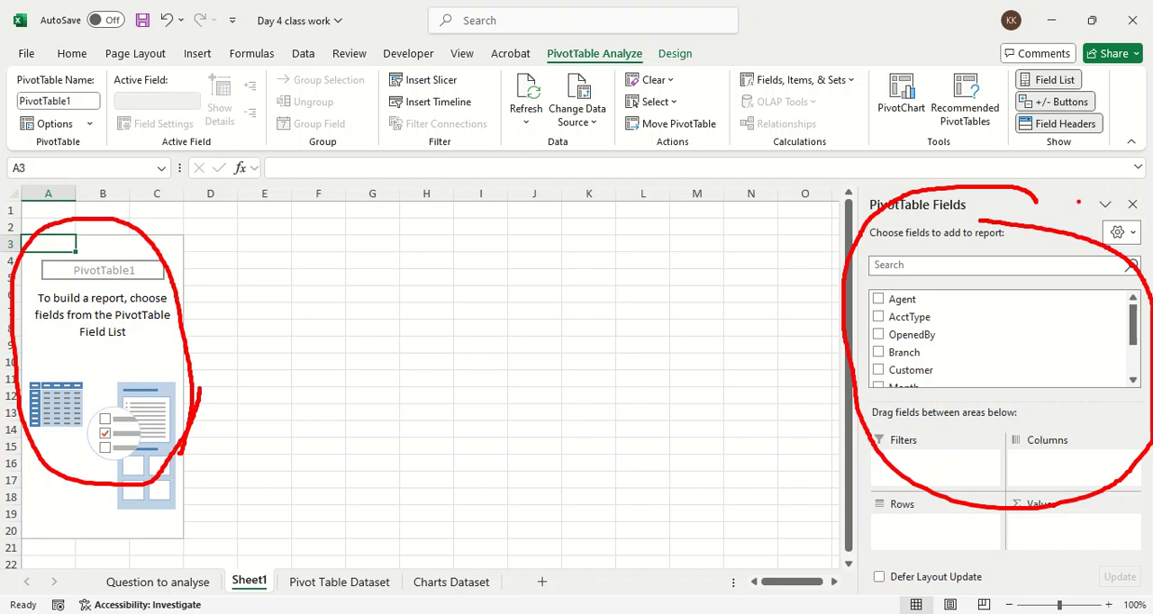
Step: Circle the Show group, PivotChart and the PivotTable Analyze and Design tab names in red, and exit ZoomIt's drawing mode
{"action": "mouse_move", "coordinate": [1036, 57]}
{"action": "left_mouse_down"}
{"action": "mouse_move", "coordinate": [991, 135]}
{"action": "mouse_move", "coordinate": [1027, 63]}
{"action": "left_mouse_up"}
{"action": "mouse_move", "coordinate": [935, 54]}
{"action": "left_mouse_down"}
{"action": "mouse_move", "coordinate": [896, 63]}
{"action": "mouse_move", "coordinate": [906, 130]}
{"action": "mouse_move", "coordinate": [901, 52]}
{"action": "left_mouse_up"}
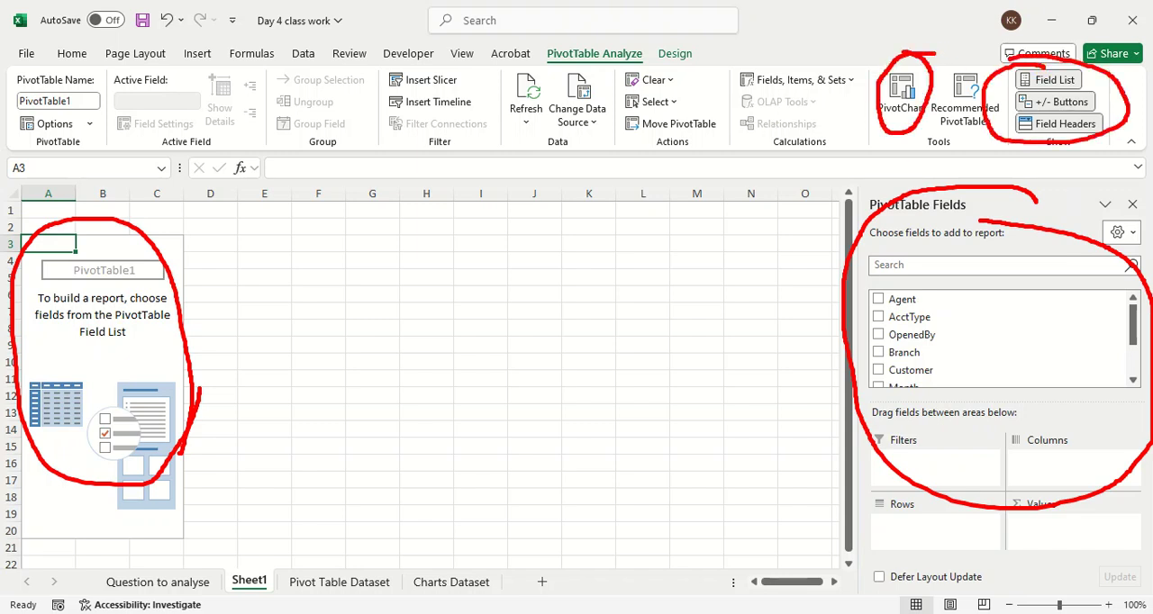
{"action": "mouse_move", "coordinate": [539, 51]}
{"action": "left_mouse_down"}
{"action": "mouse_move", "coordinate": [545, 70]}
{"action": "mouse_move", "coordinate": [693, 69]}
{"action": "mouse_move", "coordinate": [571, 30]}
{"action": "mouse_move", "coordinate": [546, 63]}
{"action": "left_mouse_up"}
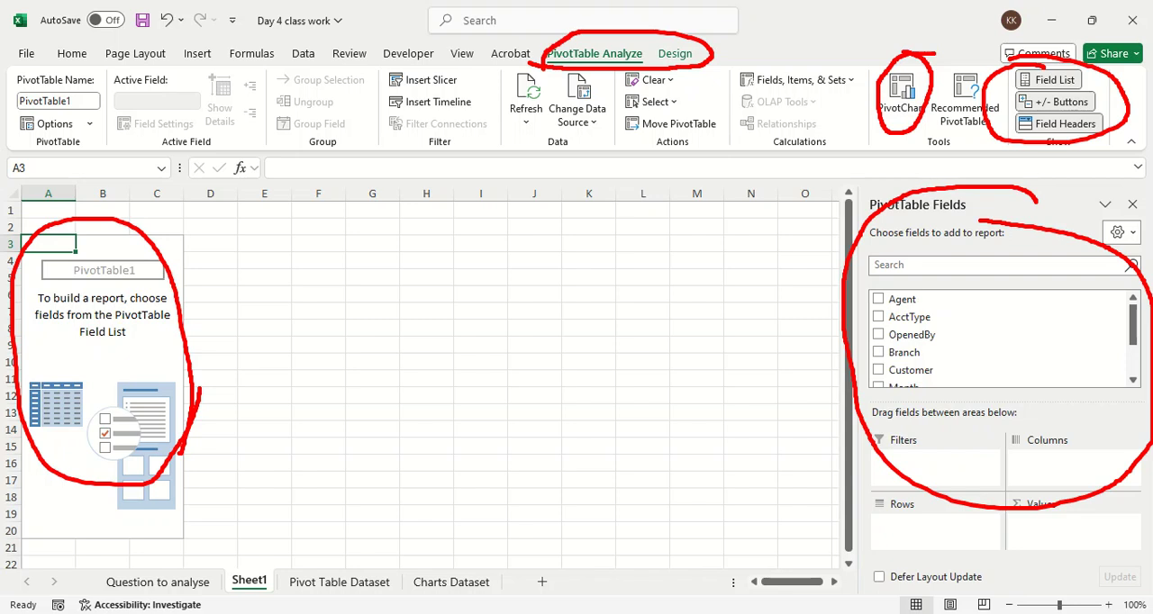
{"action": "key", "text": "Escape"}
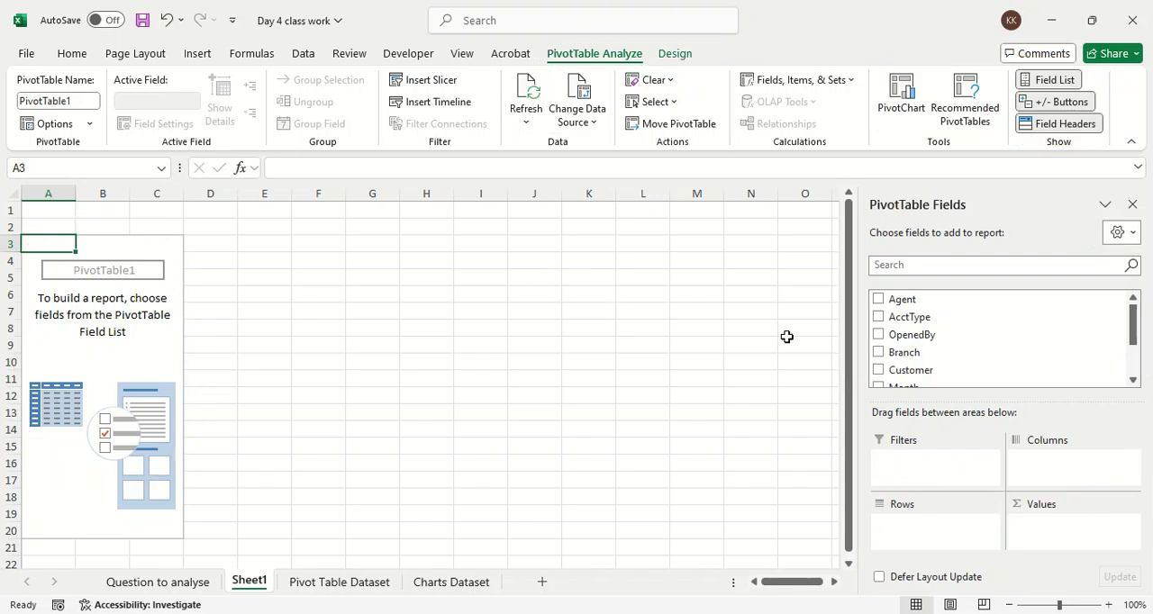
Step: Build the PivotTable with Branch as rows, the count of Customer as values and OpenedBy as columns
{"action": "left_click_drag", "start_coordinate": [977, 352], "coordinate": [959, 522]}
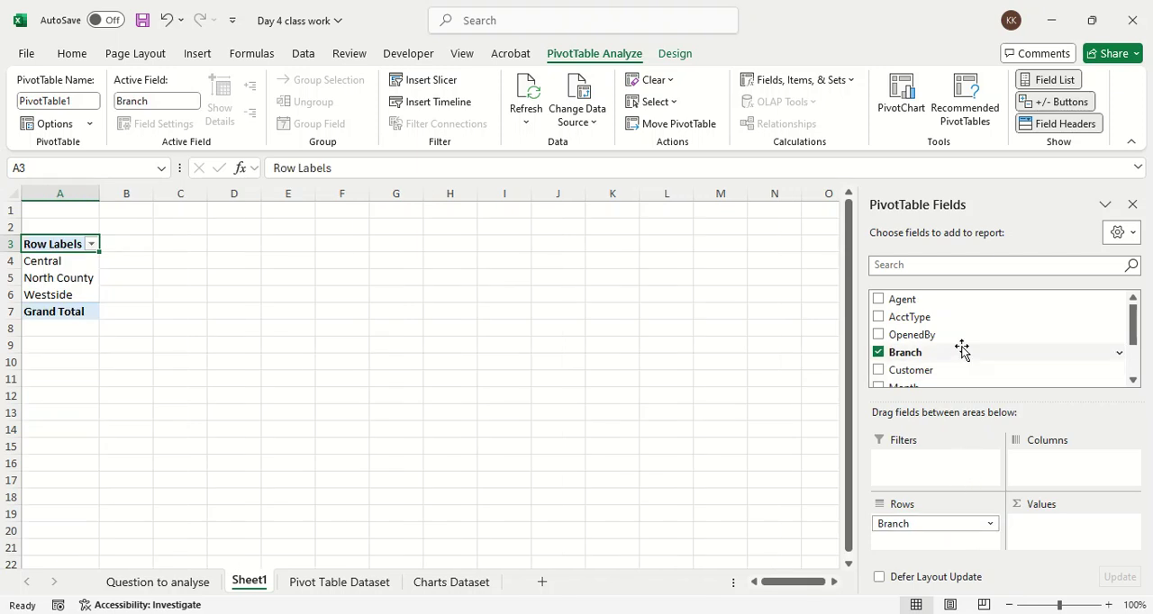
{"action": "left_click_drag", "start_coordinate": [972, 370], "coordinate": [1071, 522]}
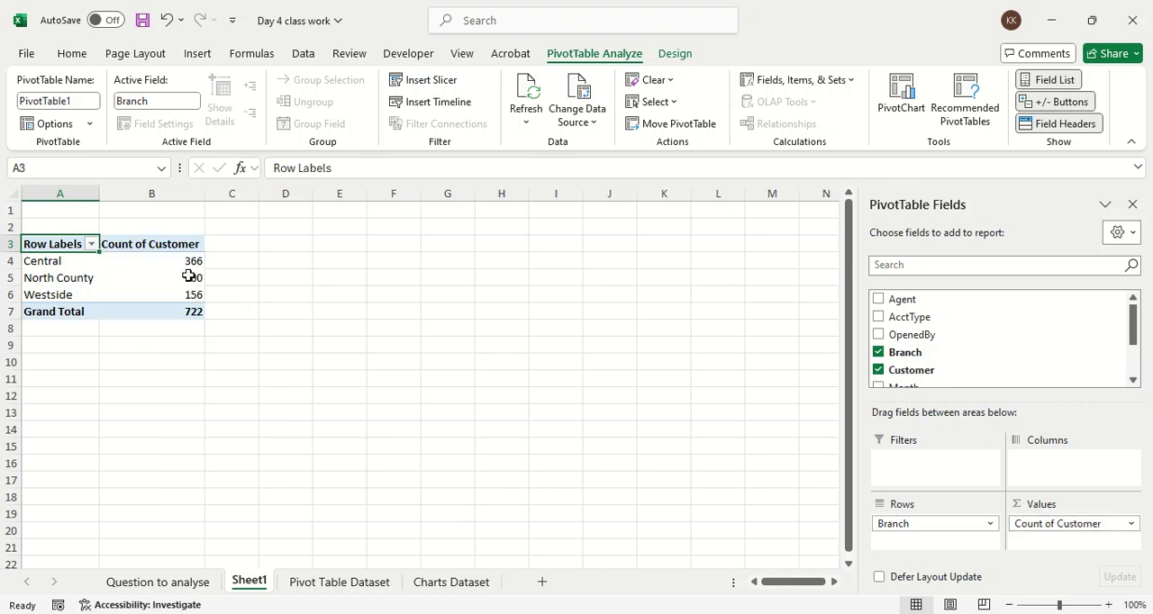
{"action": "mouse_move", "coordinate": [194, 275]}
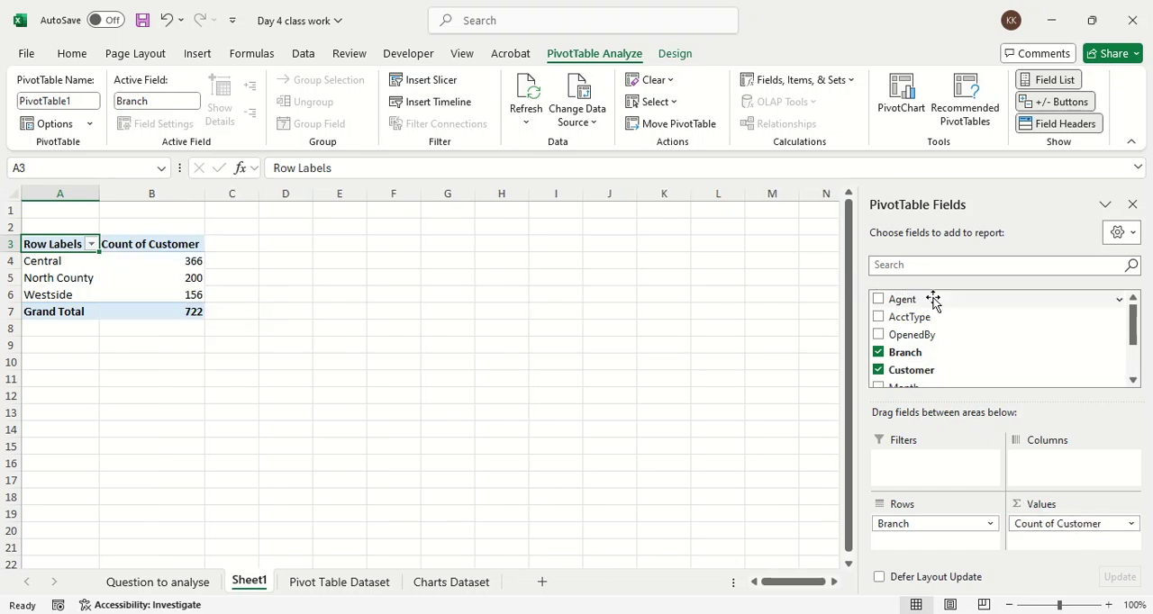
{"action": "scroll", "coordinate": [952, 315], "scroll_direction": "down", "scroll_amount": 2}
{"action": "scroll", "coordinate": [955, 334], "scroll_direction": "up", "scroll_amount": 2}
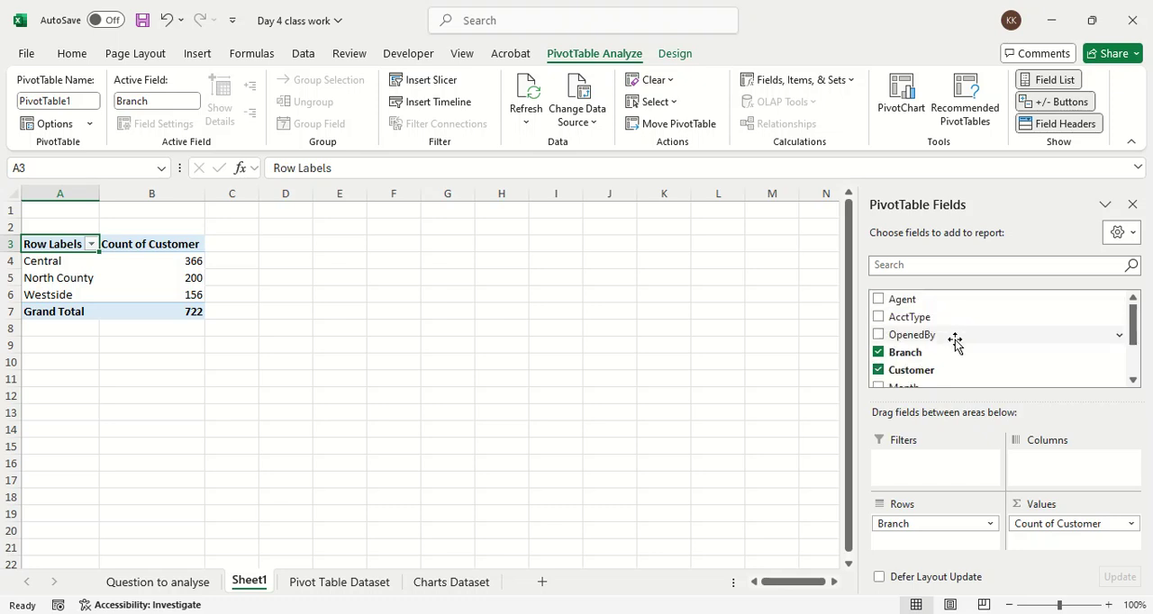
{"action": "left_click_drag", "start_coordinate": [955, 335], "coordinate": [1084, 491]}
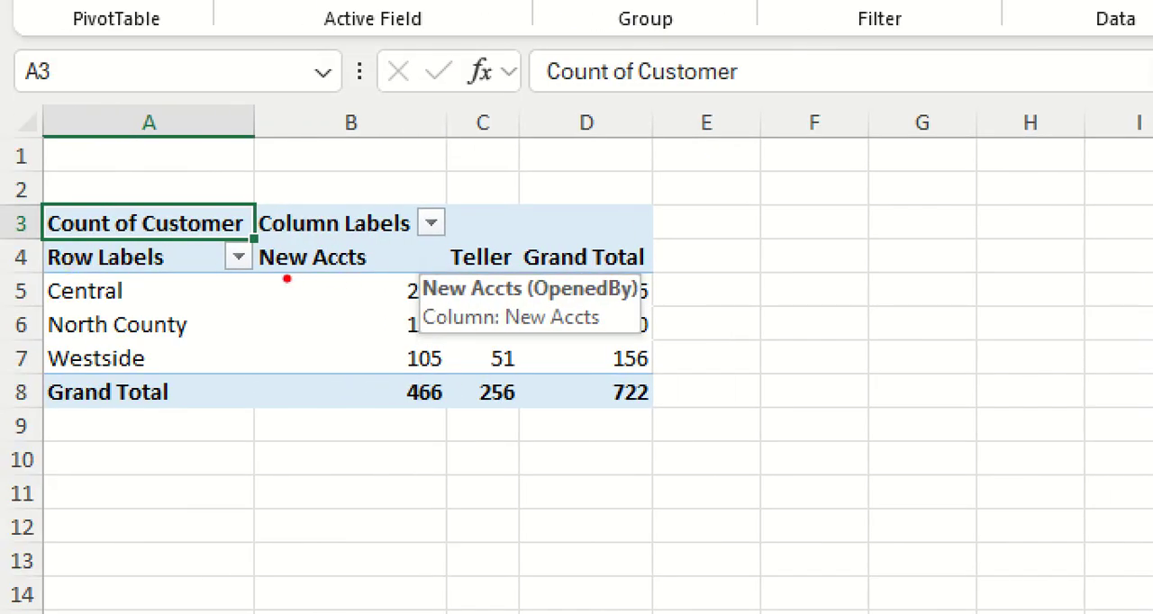
Step: Underline the Teller and New Accts headers and the Grand Total row in red on the magnified PivotTable with ZoomIt
{"action": "left_click_drag", "start_coordinate": [430, 271], "coordinate": [515, 269]}
{"action": "left_click_drag", "start_coordinate": [259, 280], "coordinate": [411, 280]}
{"action": "left_click_drag", "start_coordinate": [20, 419], "coordinate": [677, 419]}
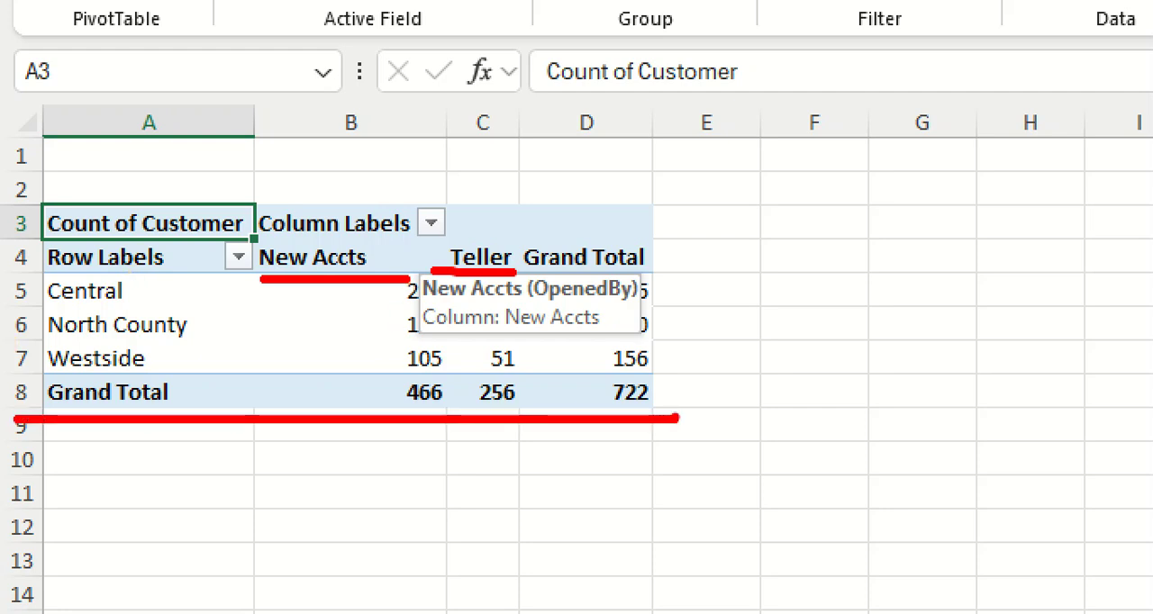
{"action": "key", "text": "Escape"}
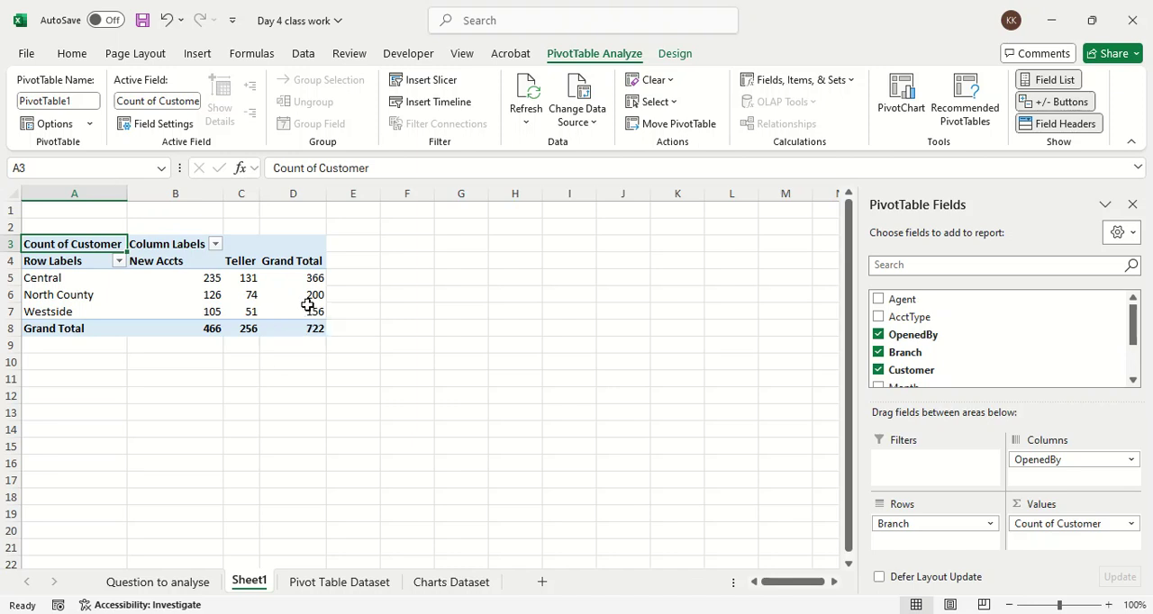
Step: Magnify the PivotTable with ZoomIt and underline the Row Labels and Column Labels filter arrows in red
{"action": "key", "text": "ctrl+1"}
{"action": "left_click", "coordinate": [108, 275]}
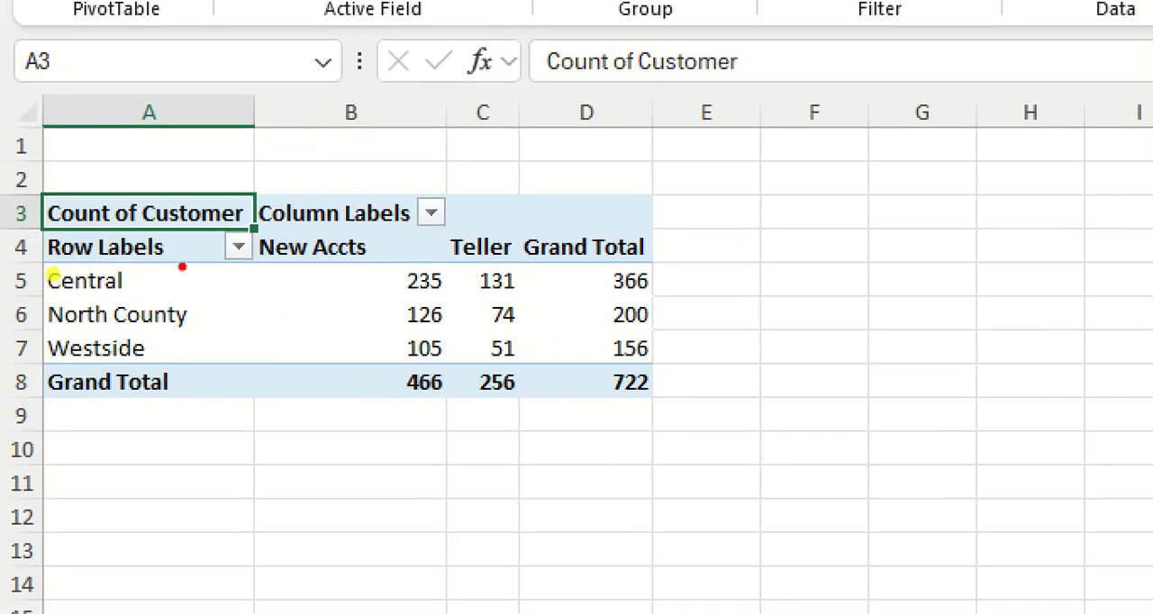
{"action": "left_click_drag", "start_coordinate": [204, 275], "coordinate": [266, 274]}
{"action": "left_click_drag", "start_coordinate": [405, 234], "coordinate": [474, 231]}
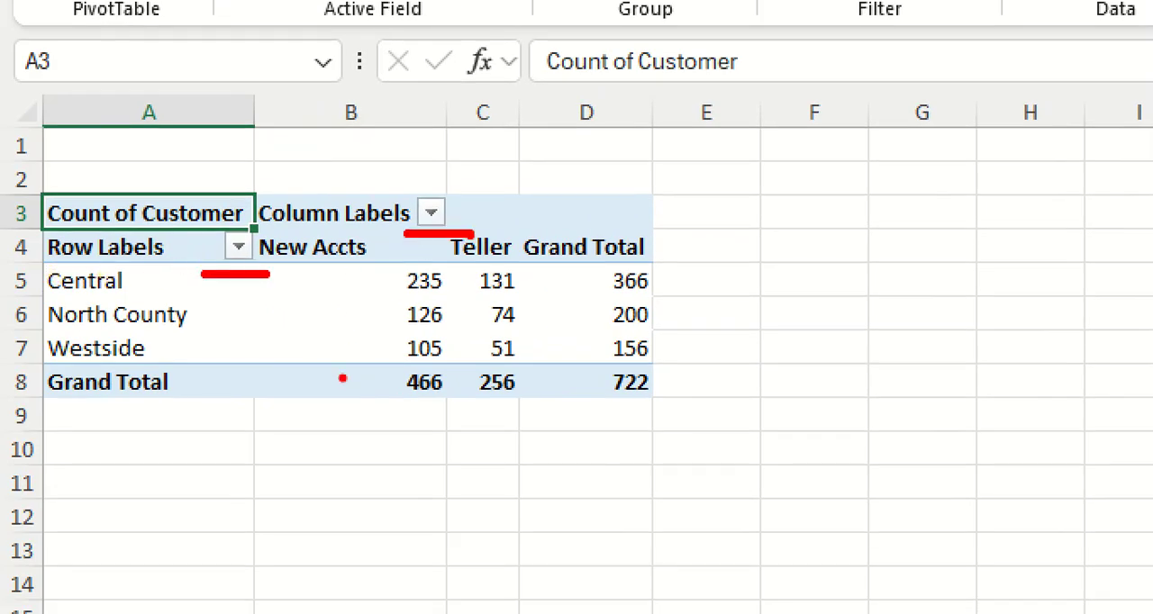
{"action": "key", "text": "Escape"}
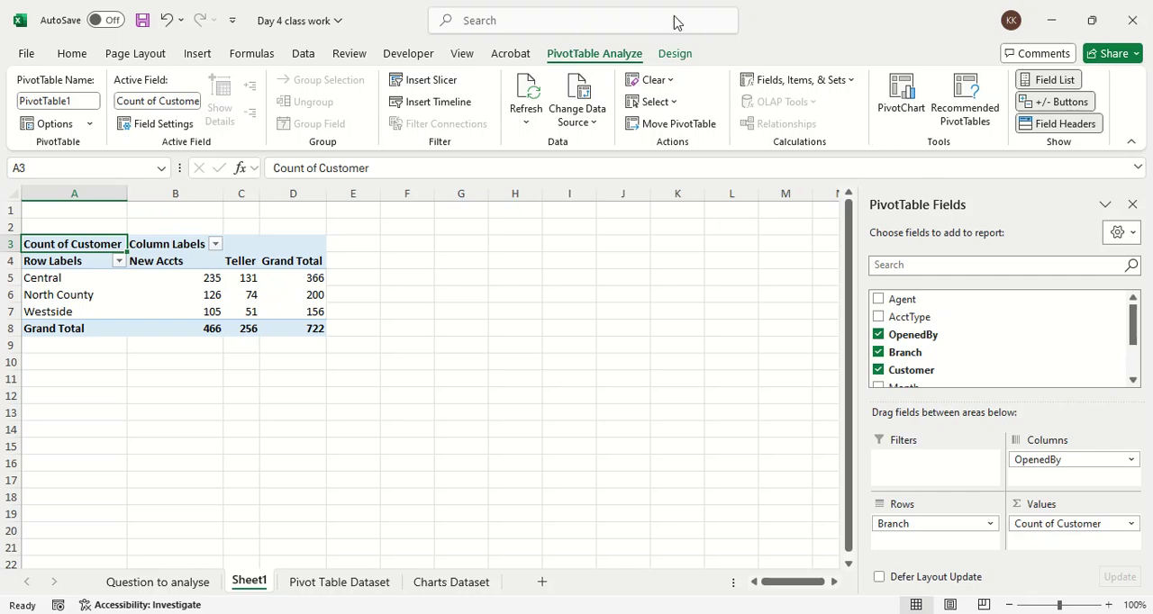
Step: Magnify the ribbon with ZoomIt and mark the PivotTable Analyze and Design tab names in red
{"action": "key", "text": "ctrl+1"}
{"action": "left_click", "coordinate": [620, 46]}
{"action": "mouse_move", "coordinate": [620, 46]}
{"action": "left_mouse_down"}
{"action": "mouse_move", "coordinate": [524, 55]}
{"action": "mouse_move", "coordinate": [654, 70]}
{"action": "left_mouse_up"}
{"action": "mouse_move", "coordinate": [699, 141]}
{"action": "left_mouse_down"}
{"action": "mouse_move", "coordinate": [558, 87]}
{"action": "mouse_move", "coordinate": [525, 90]}
{"action": "left_mouse_up"}
{"action": "key", "text": "Escape"}
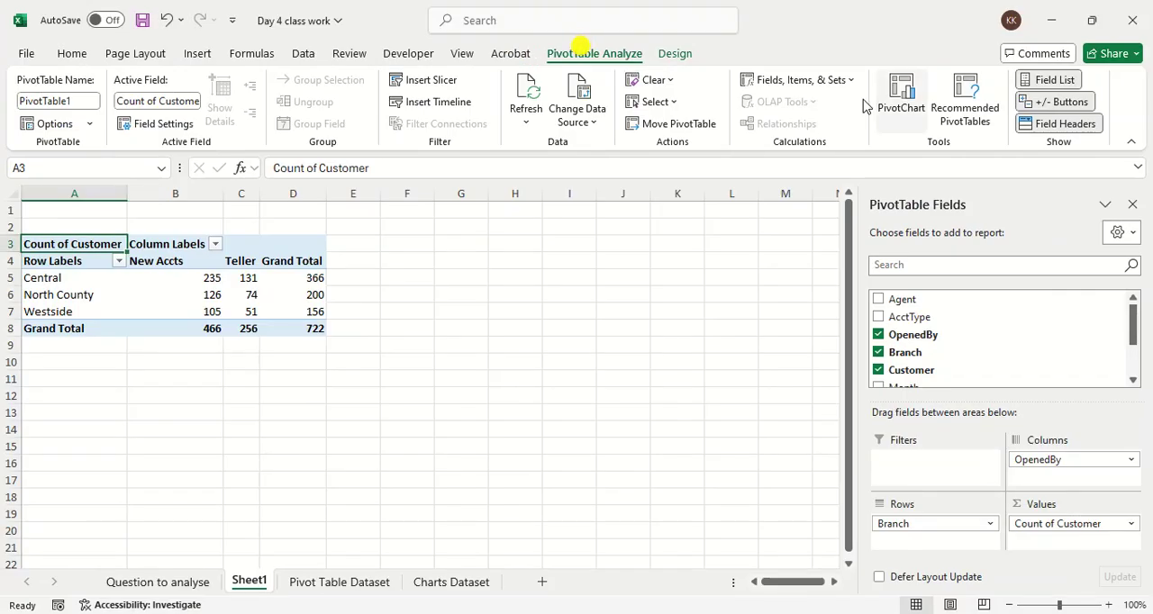
Step: Magnify the Show group with ZoomIt and circle Field List, +/- Buttons and Field Headers in red
{"action": "key", "text": "ctrl+1"}
{"action": "left_click", "coordinate": [1079, 108]}
{"action": "mouse_move", "coordinate": [1060, 119]}
{"action": "left_mouse_down"}
{"action": "mouse_move", "coordinate": [1025, 27]}
{"action": "mouse_move", "coordinate": [829, 90]}
{"action": "mouse_move", "coordinate": [1052, 166]}
{"action": "mouse_move", "coordinate": [1046, 107]}
{"action": "left_mouse_up"}
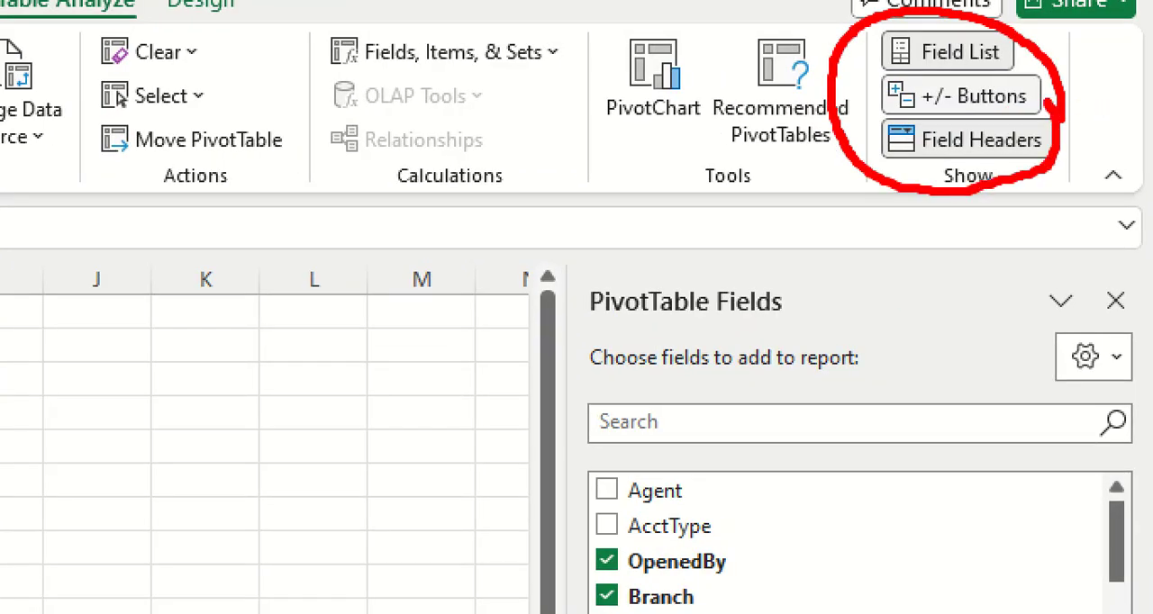
{"action": "key", "text": "Escape"}
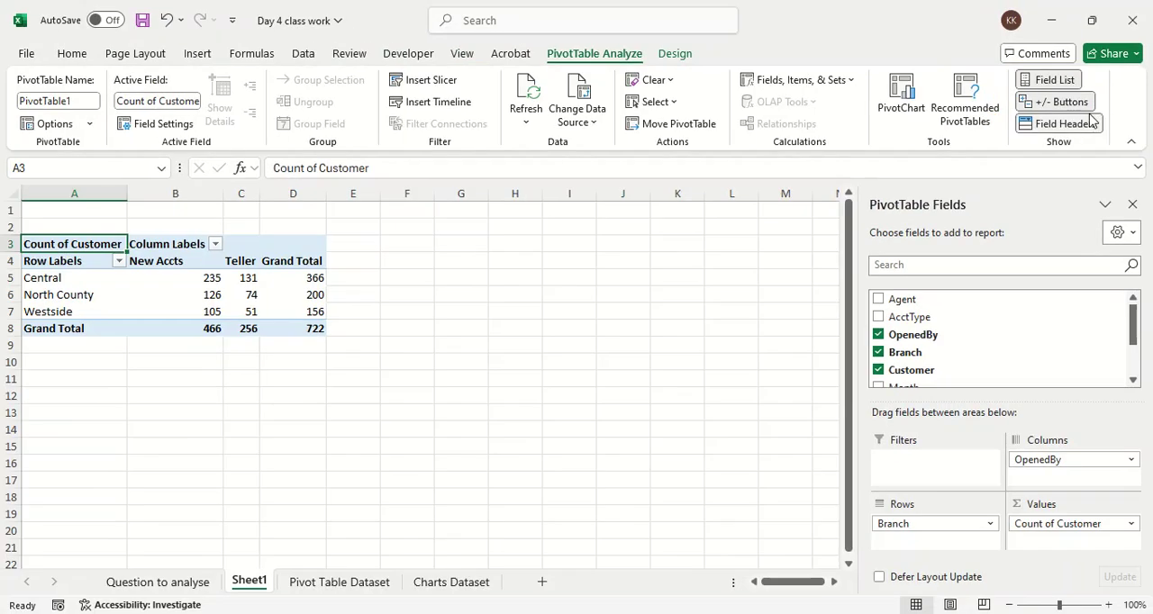
Step: Hide the PivotTable's field headers and +/- buttons, and toggle the Field List off and back on
{"action": "left_click", "coordinate": [1086, 125]}
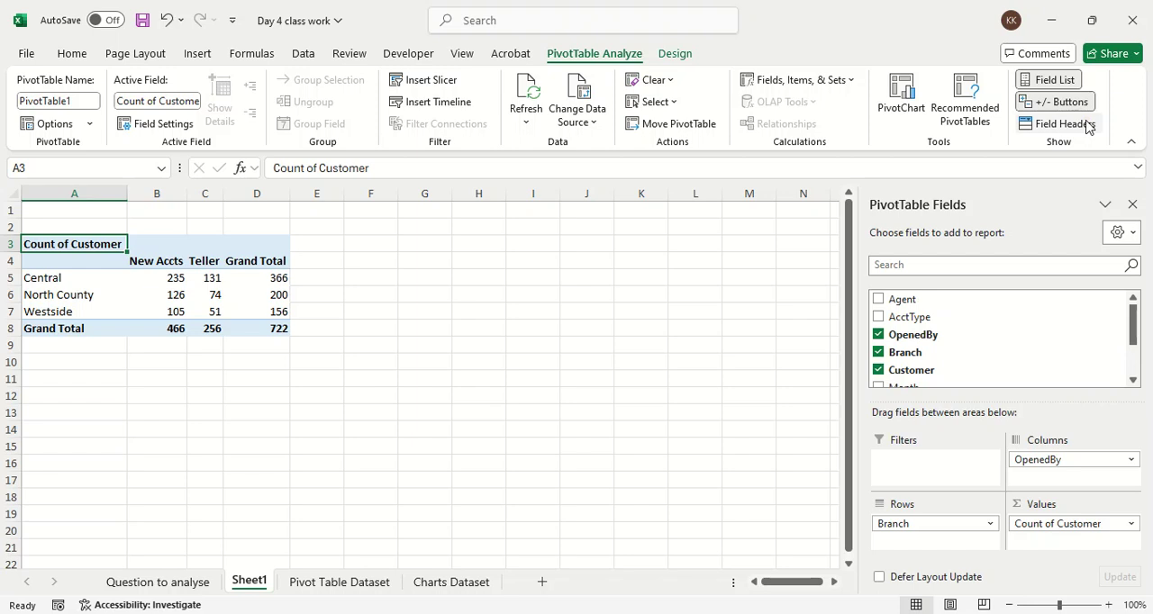
{"action": "left_click", "coordinate": [1087, 124]}
{"action": "left_click", "coordinate": [1086, 125]}
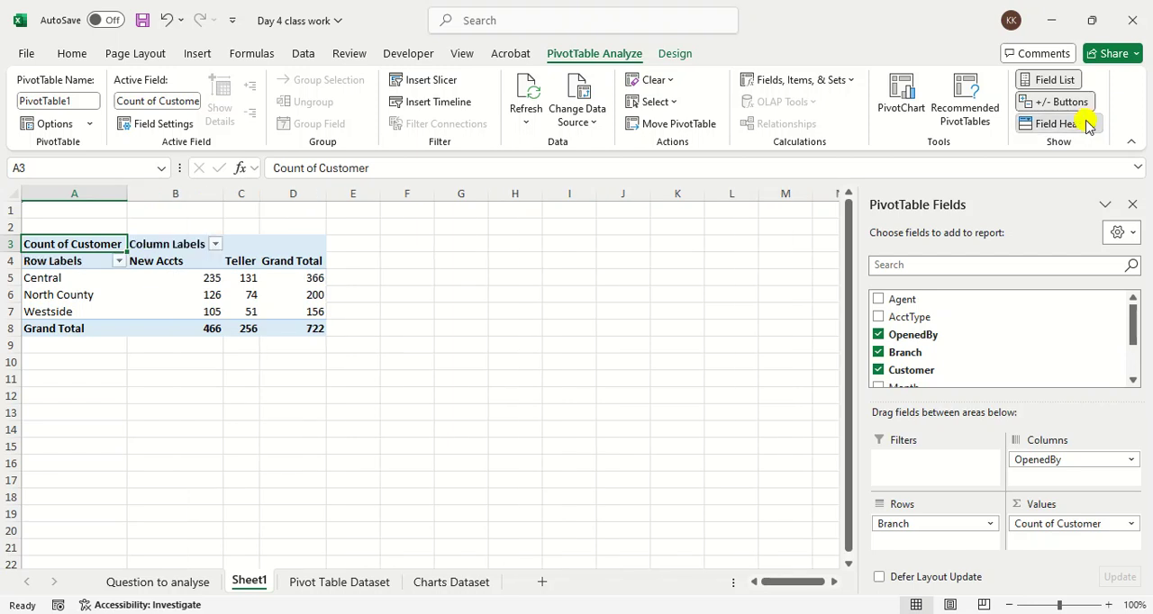
{"action": "left_click", "coordinate": [1087, 107]}
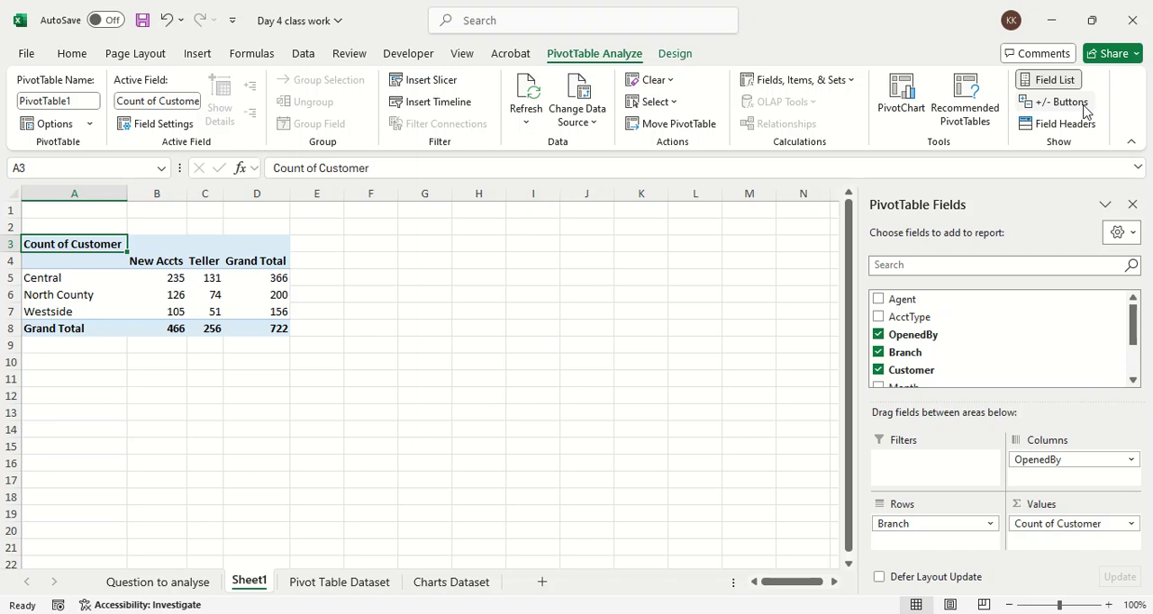
{"action": "left_click", "coordinate": [1056, 82]}
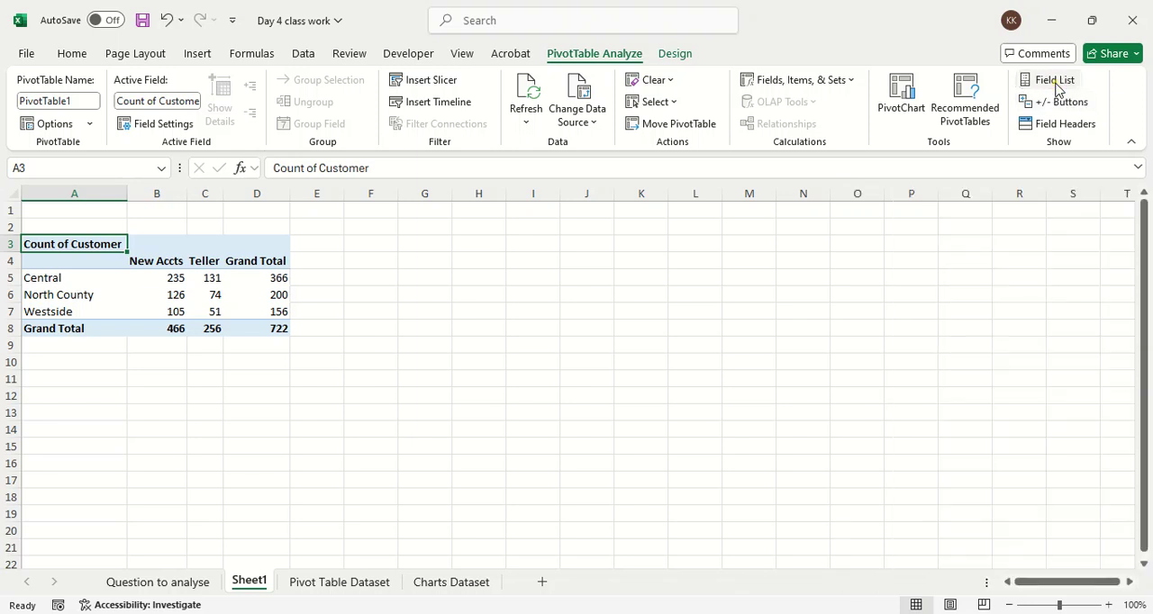
{"action": "left_click", "coordinate": [1056, 83]}
{"action": "left_click", "coordinate": [1057, 82]}
{"action": "left_click", "coordinate": [1057, 83]}
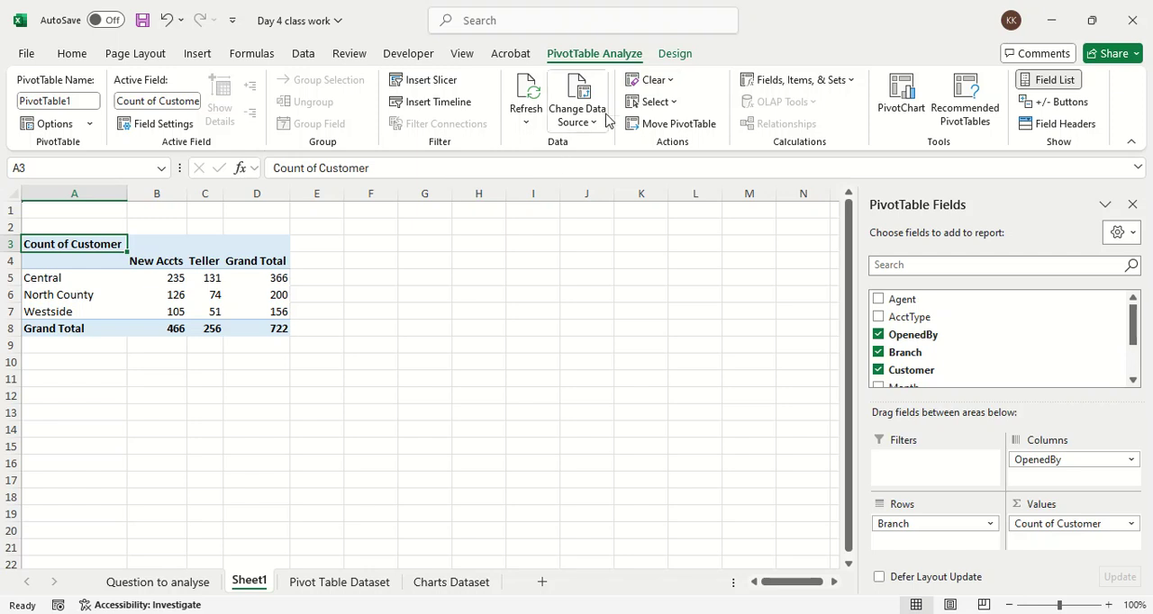
Step: Try light PivotTable styles and apply the blue style from the first row of the Medium group
{"action": "left_click", "coordinate": [675, 53]}
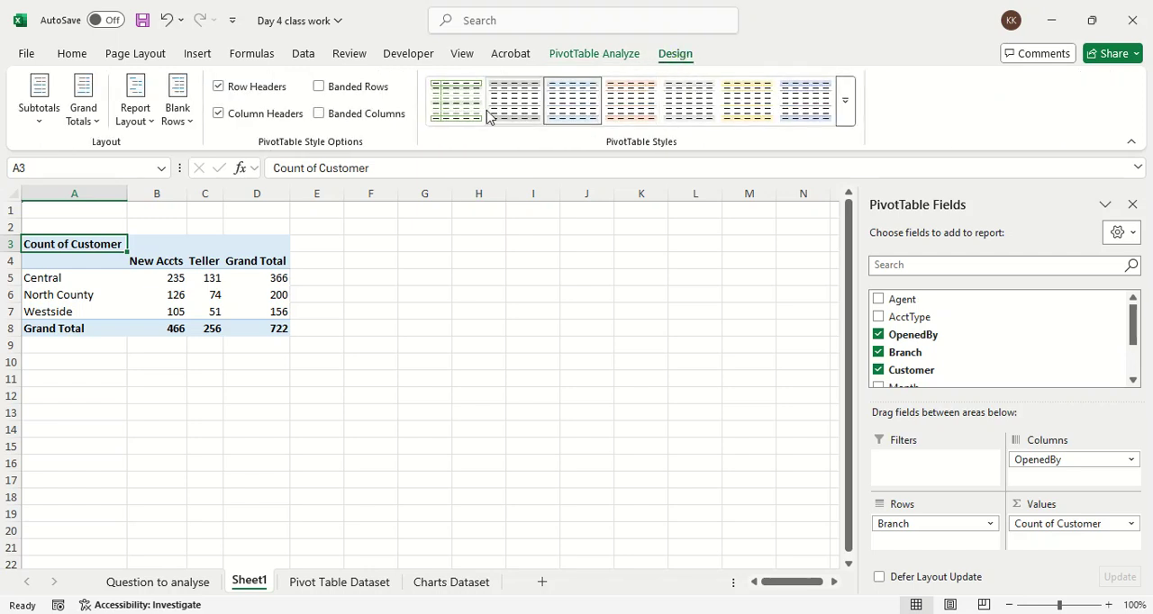
{"action": "left_click", "coordinate": [457, 115]}
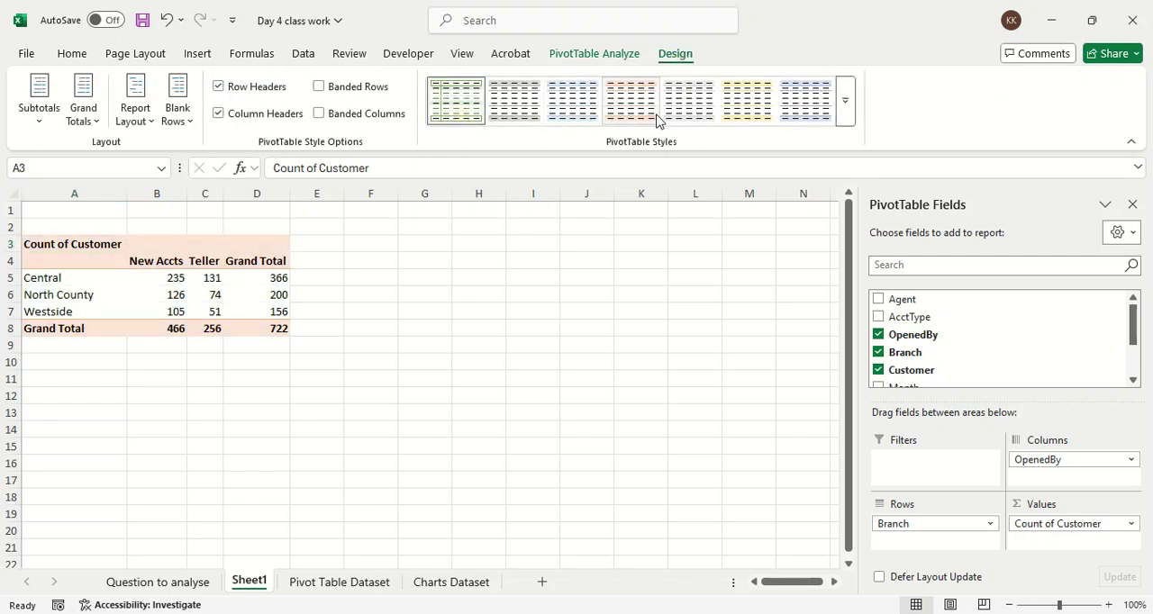
{"action": "left_click", "coordinate": [785, 119]}
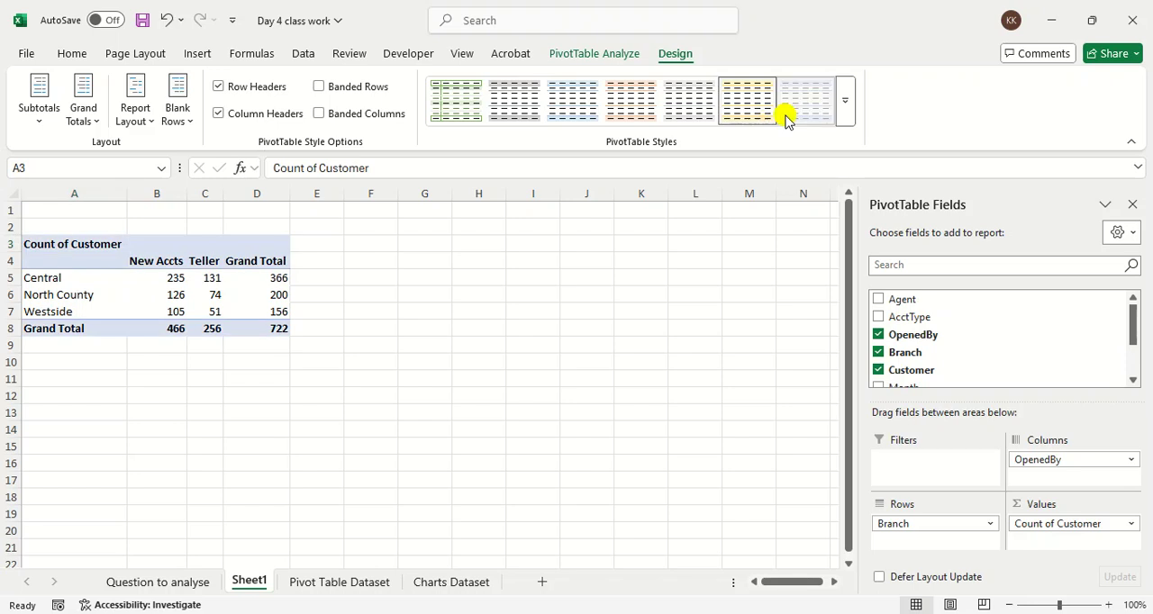
{"action": "left_click", "coordinate": [844, 117]}
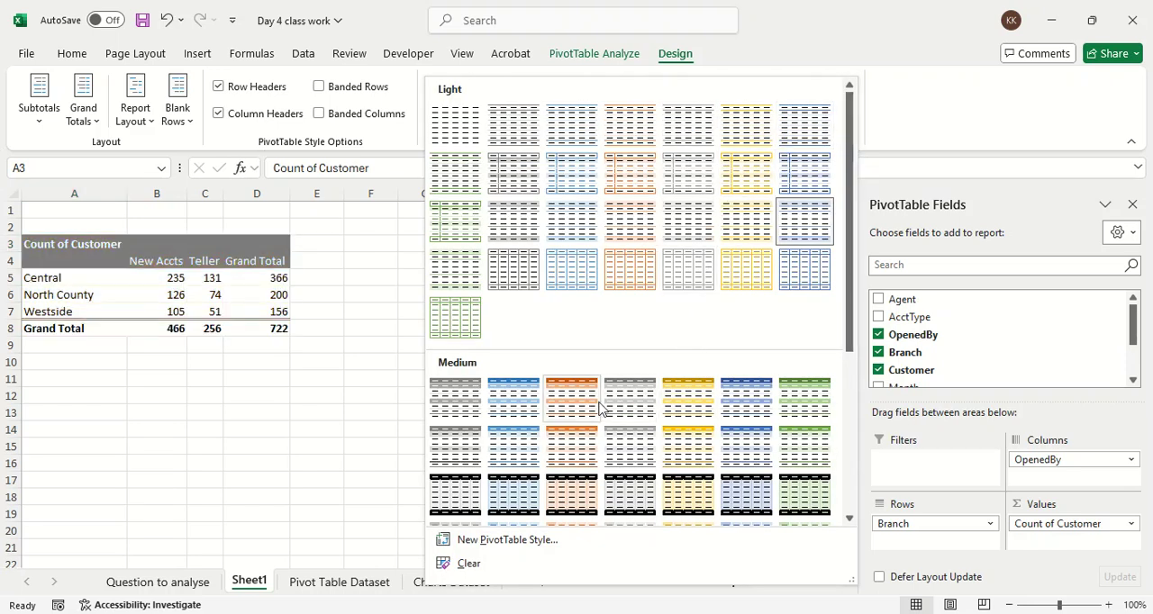
{"action": "left_click", "coordinate": [527, 408]}
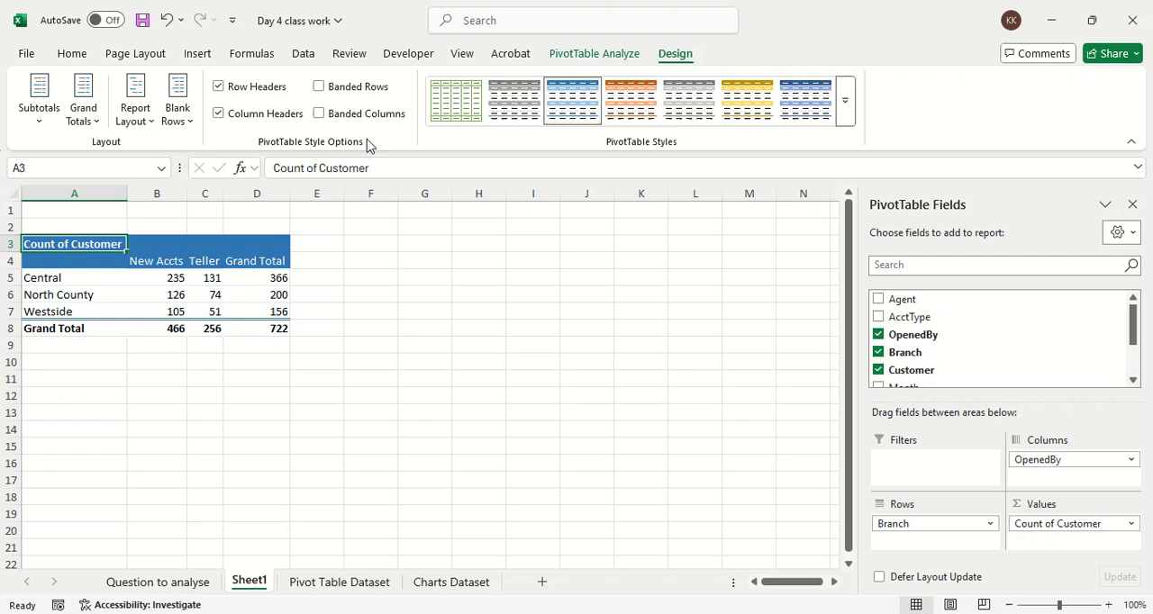
Step: Select the Grand Total column and row of the PivotTable, and turn grand totals off for rows and columns
{"action": "left_click_drag", "start_coordinate": [251, 261], "coordinate": [249, 330]}
{"action": "left_click", "coordinate": [88, 329]}
{"action": "left_click_drag", "start_coordinate": [87, 329], "coordinate": [234, 330]}
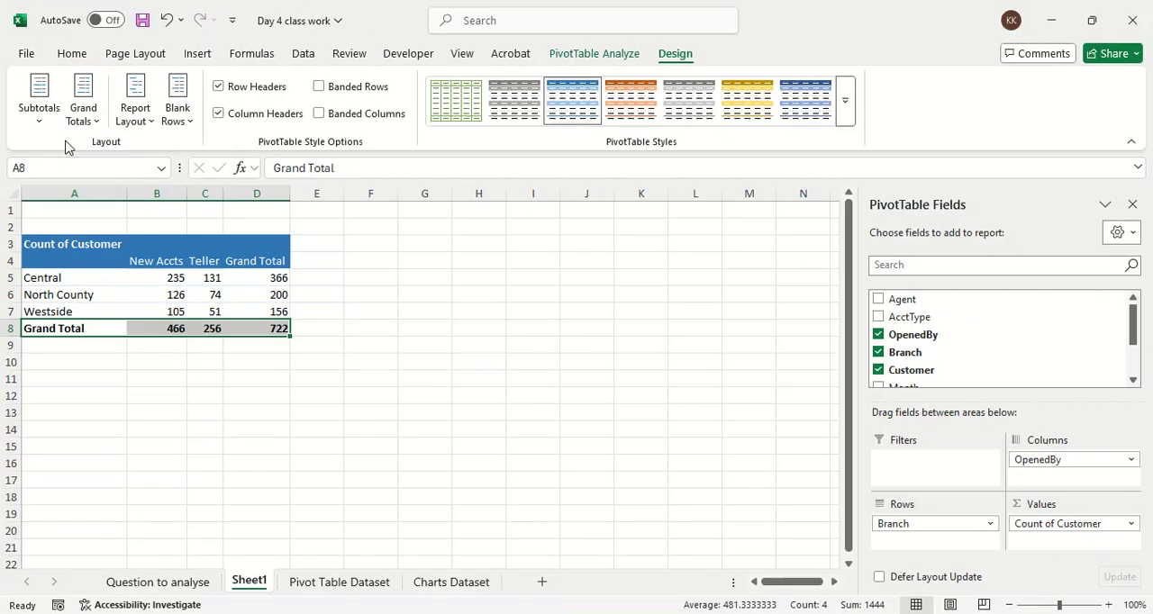
{"action": "left_click", "coordinate": [162, 142]}
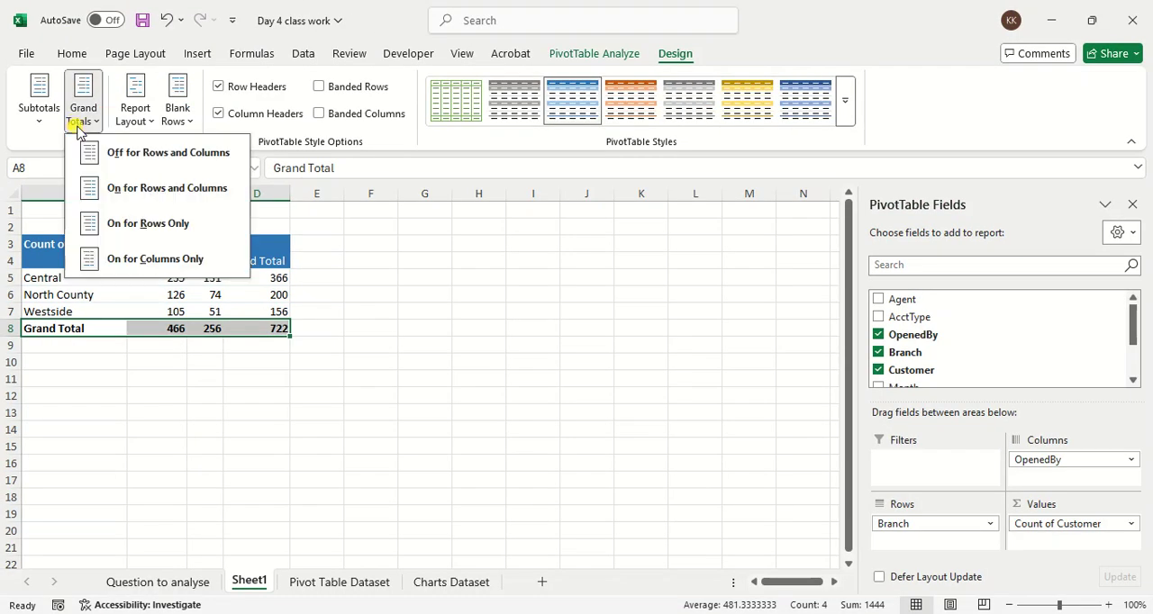
{"action": "left_click", "coordinate": [136, 152]}
{"action": "left_click", "coordinate": [192, 445]}
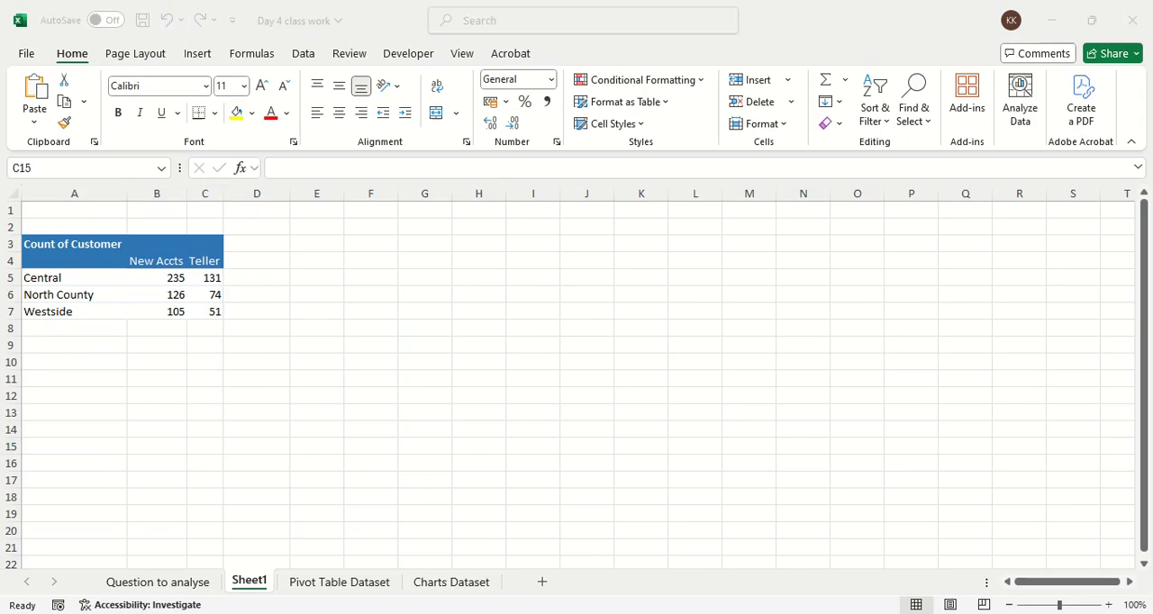
Step: Turn grand totals on for rows only and select the branch totals in D5:D7
{"action": "left_click", "coordinate": [181, 295]}
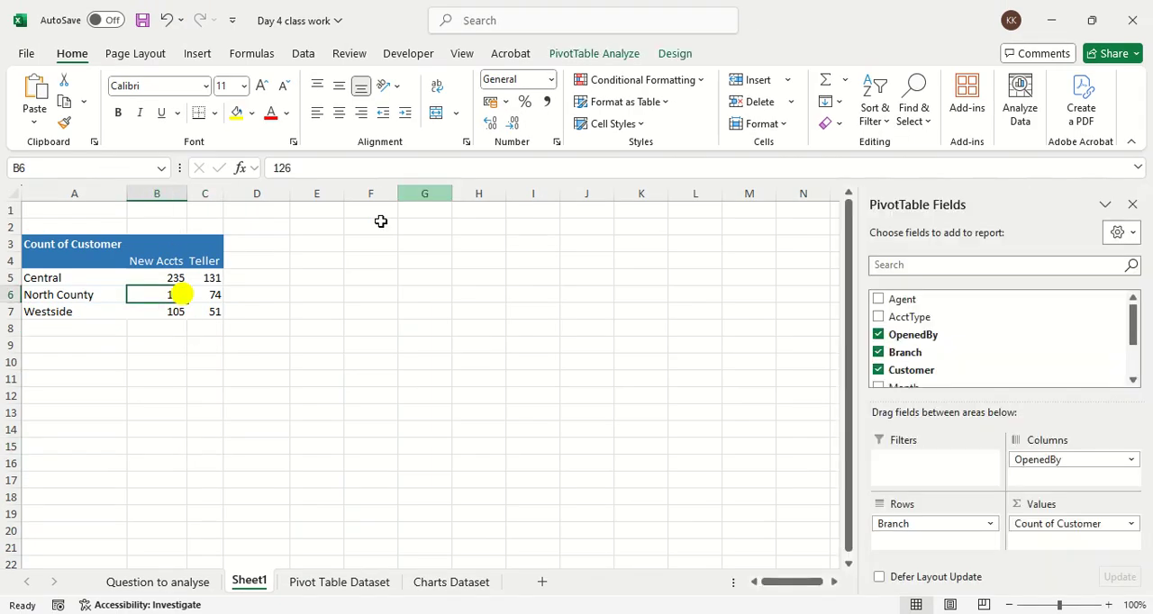
{"action": "left_click", "coordinate": [565, 55]}
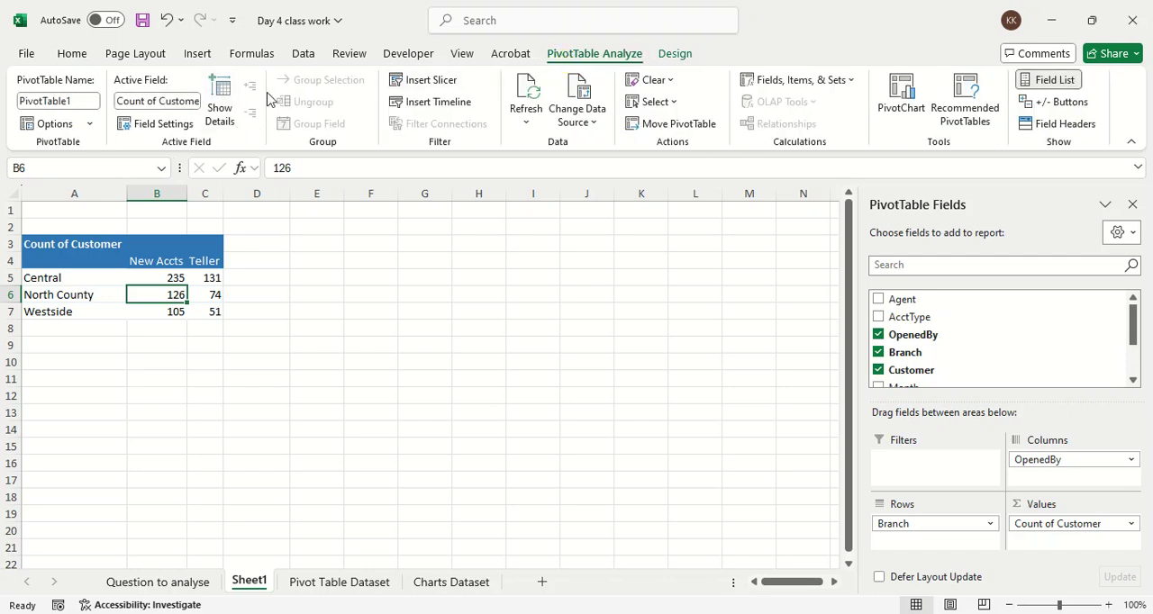
{"action": "left_click", "coordinate": [674, 54]}
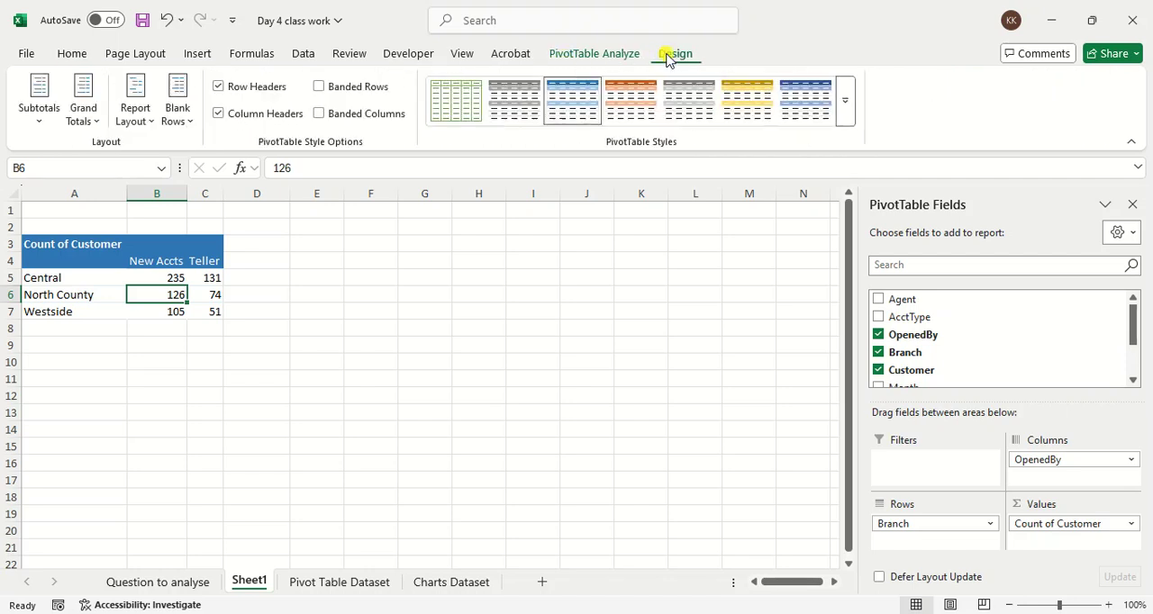
{"action": "left_click", "coordinate": [94, 117]}
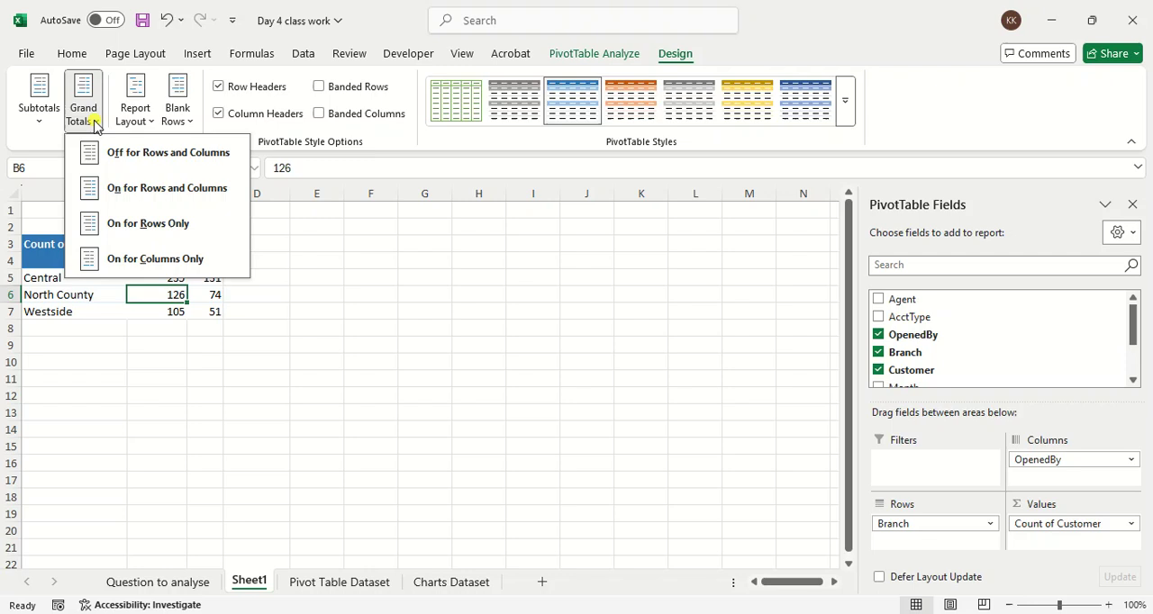
{"action": "left_click", "coordinate": [112, 221]}
{"action": "left_click_drag", "start_coordinate": [258, 275], "coordinate": [258, 309]}
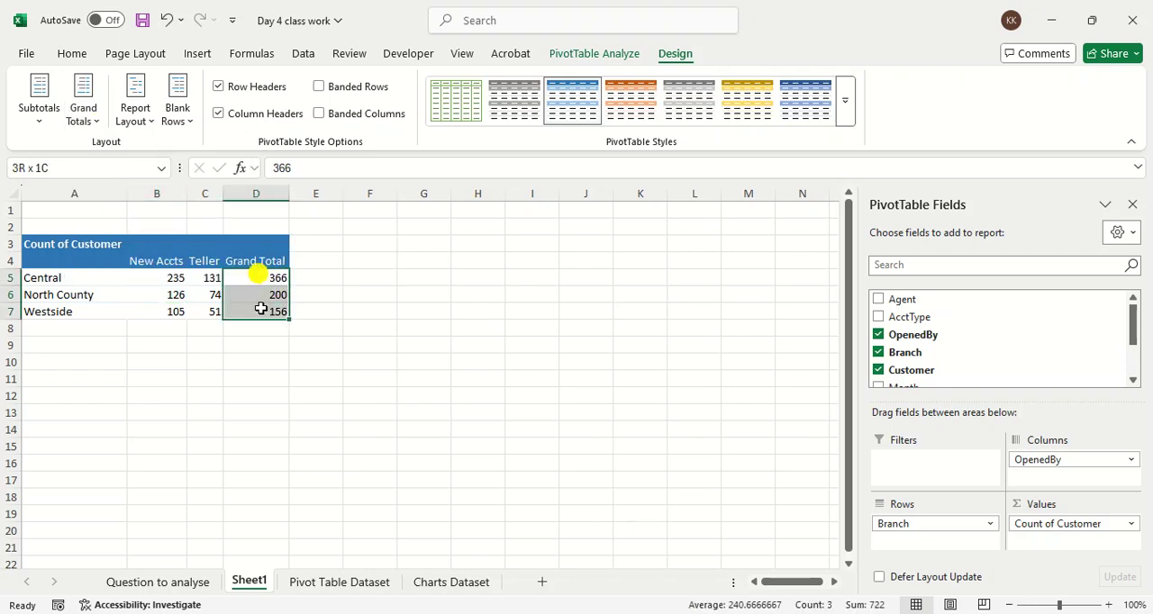
Step: Turn the PivotTable's grand totals on for columns only and select the New Accts grand total
{"action": "left_click", "coordinate": [93, 120]}
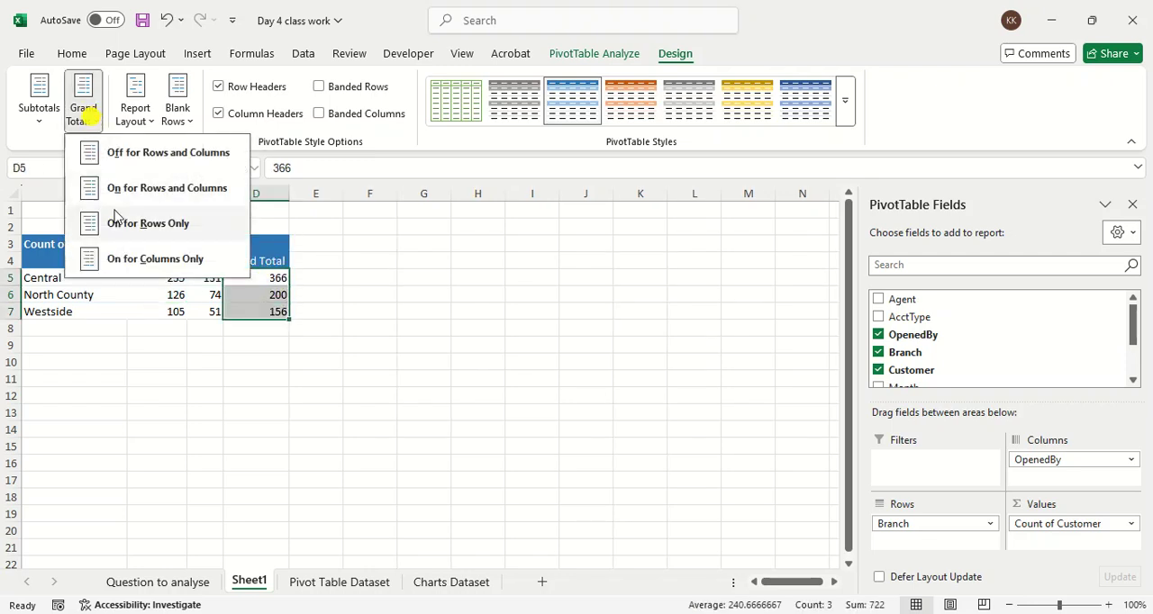
{"action": "left_click", "coordinate": [128, 259]}
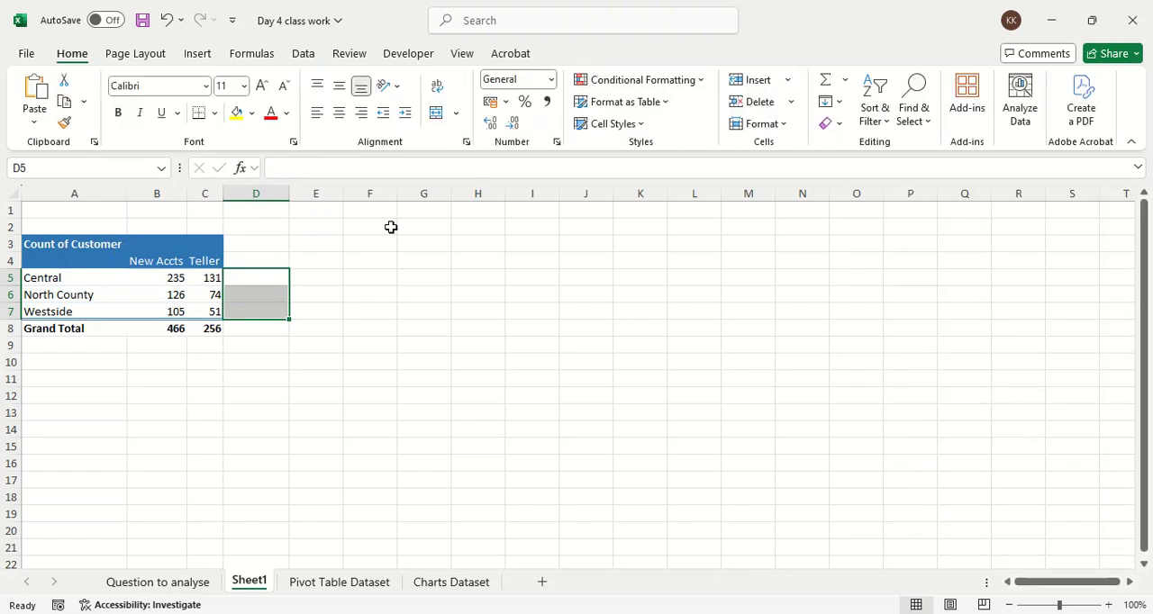
{"action": "left_click", "coordinate": [258, 361]}
{"action": "left_click", "coordinate": [160, 328]}
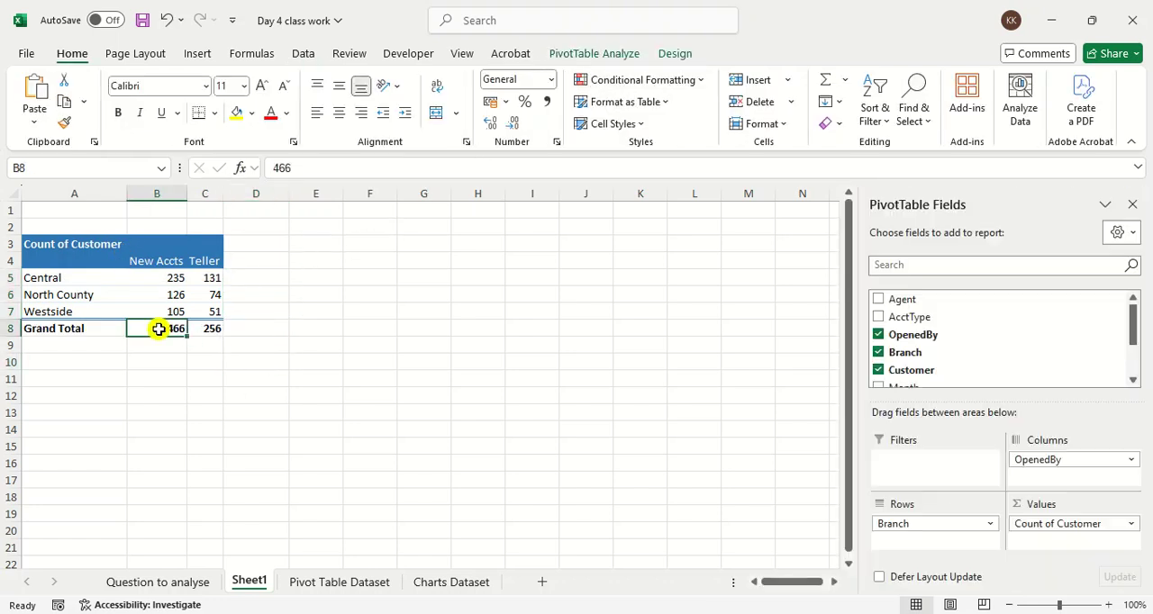
Step: Turn the PivotTable's grand totals off for both rows and columns
{"action": "left_click", "coordinate": [679, 54]}
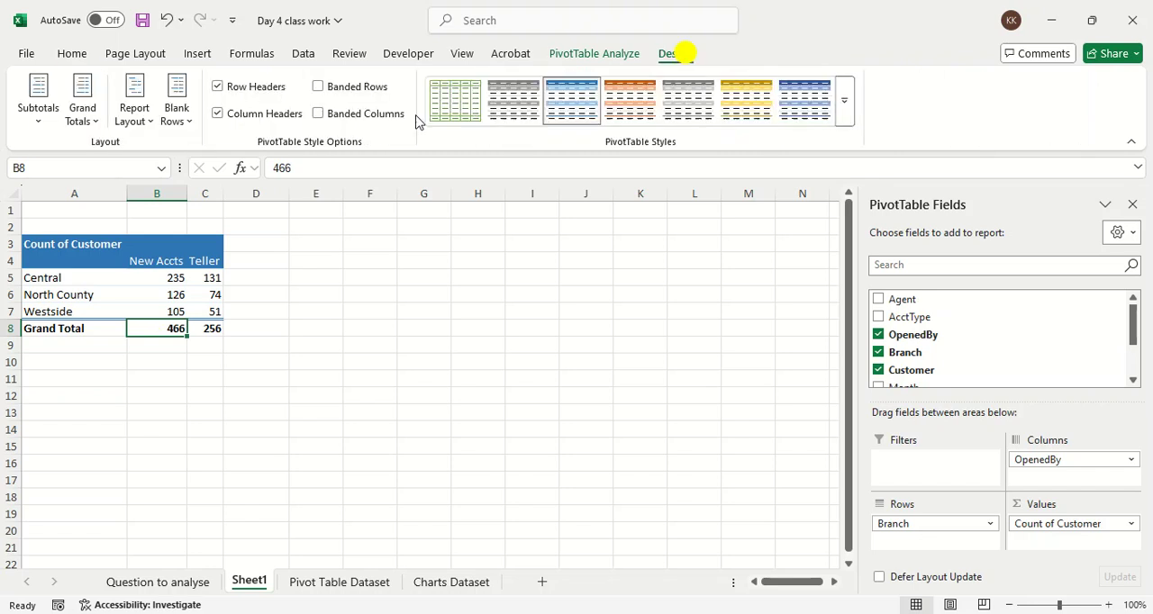
{"action": "left_click", "coordinate": [90, 109]}
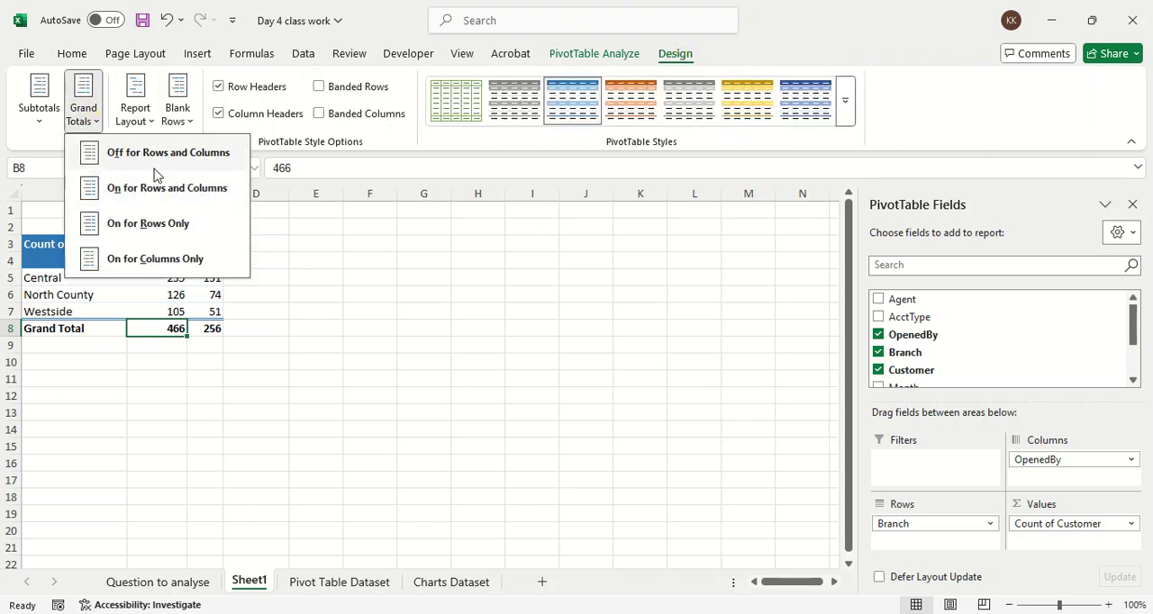
{"action": "left_click", "coordinate": [158, 155]}
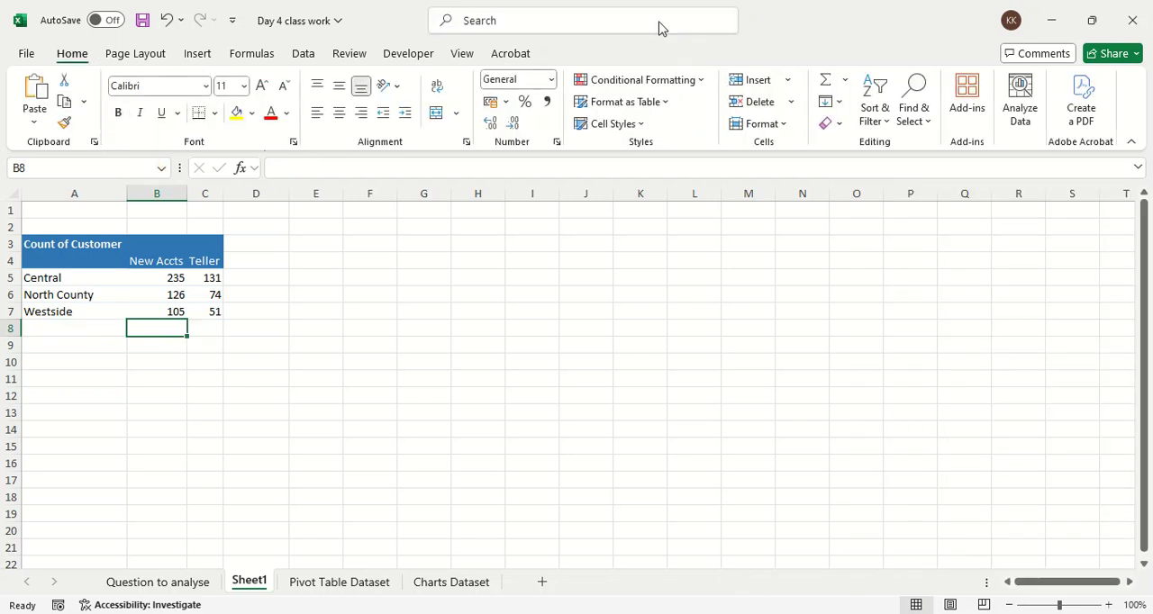
Step: Turn the PivotTable's grand totals on for both rows and columns, and select an empty cell below the report
{"action": "left_click", "coordinate": [176, 256]}
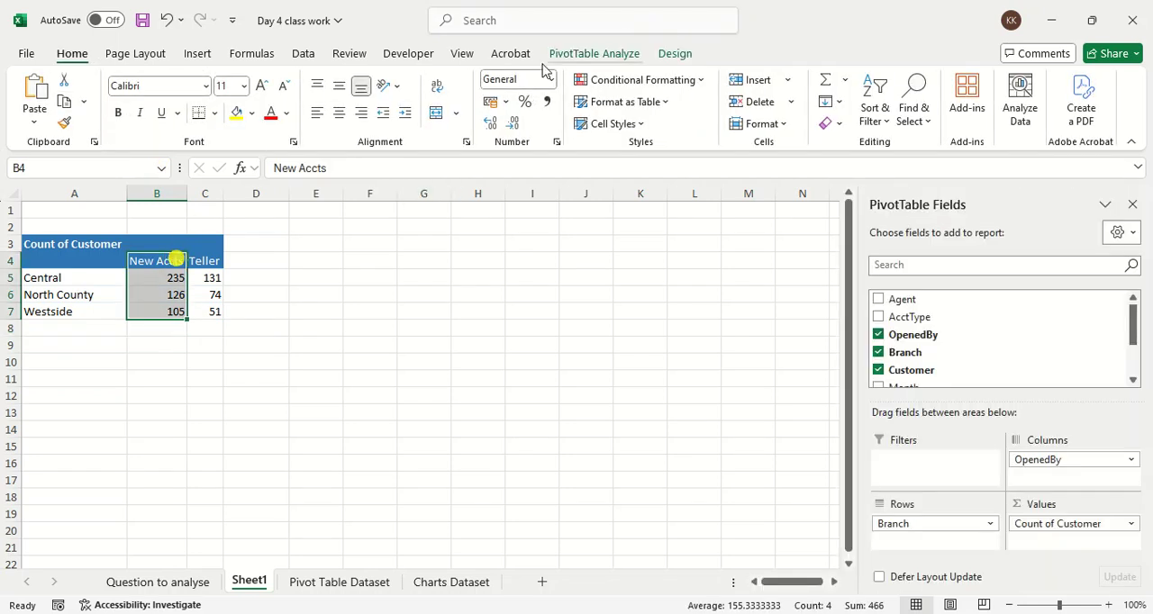
{"action": "left_click", "coordinate": [676, 54]}
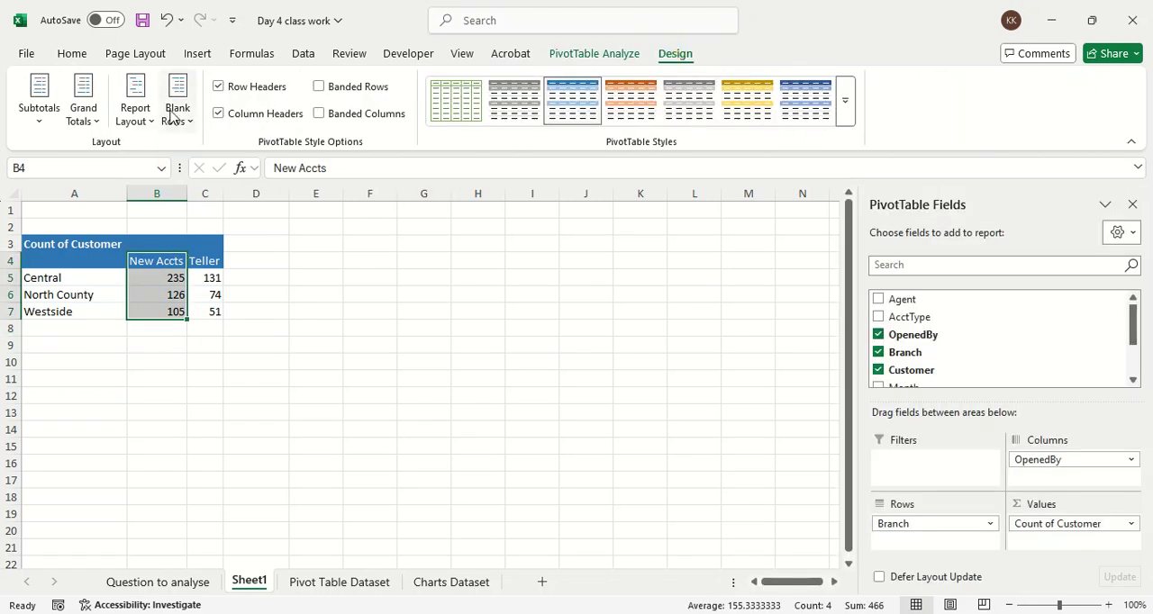
{"action": "left_click", "coordinate": [95, 121]}
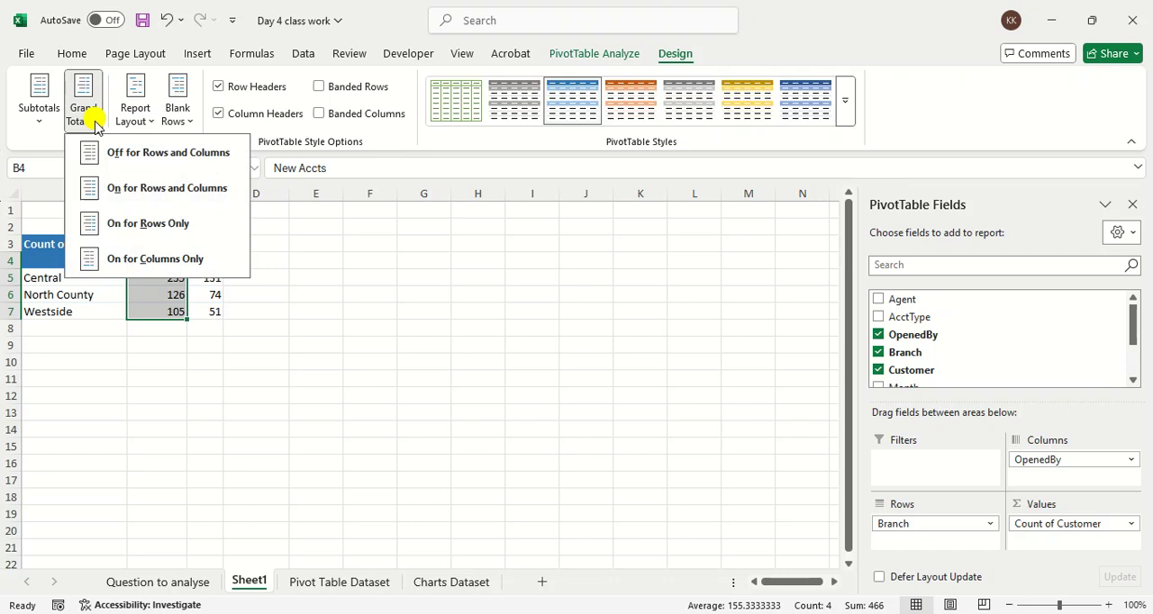
{"action": "left_click", "coordinate": [110, 189]}
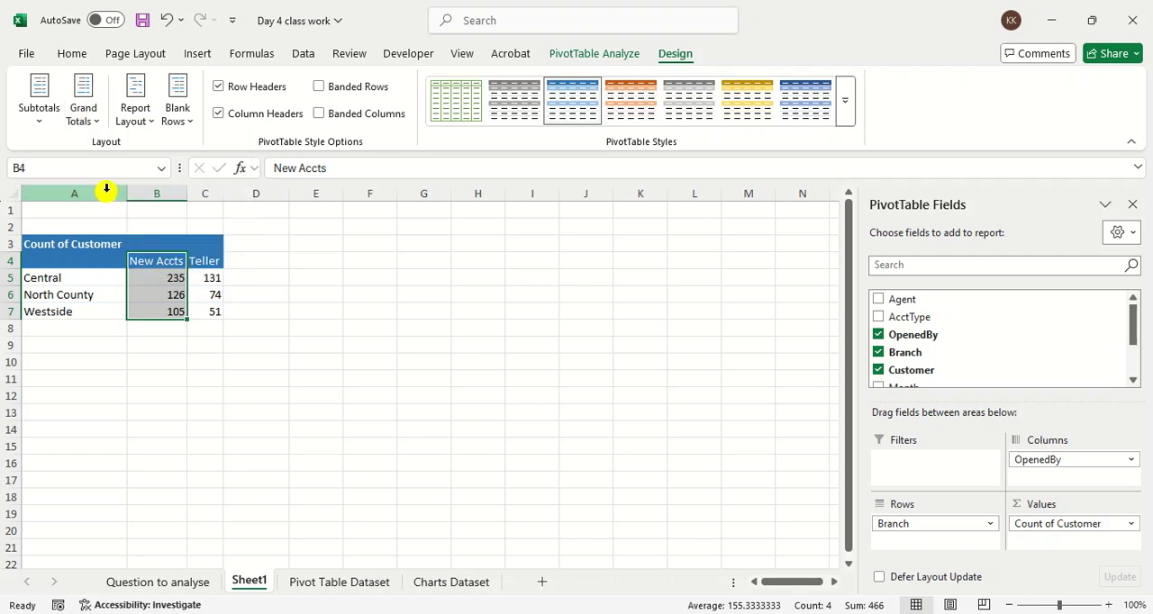
{"action": "left_click", "coordinate": [154, 375]}
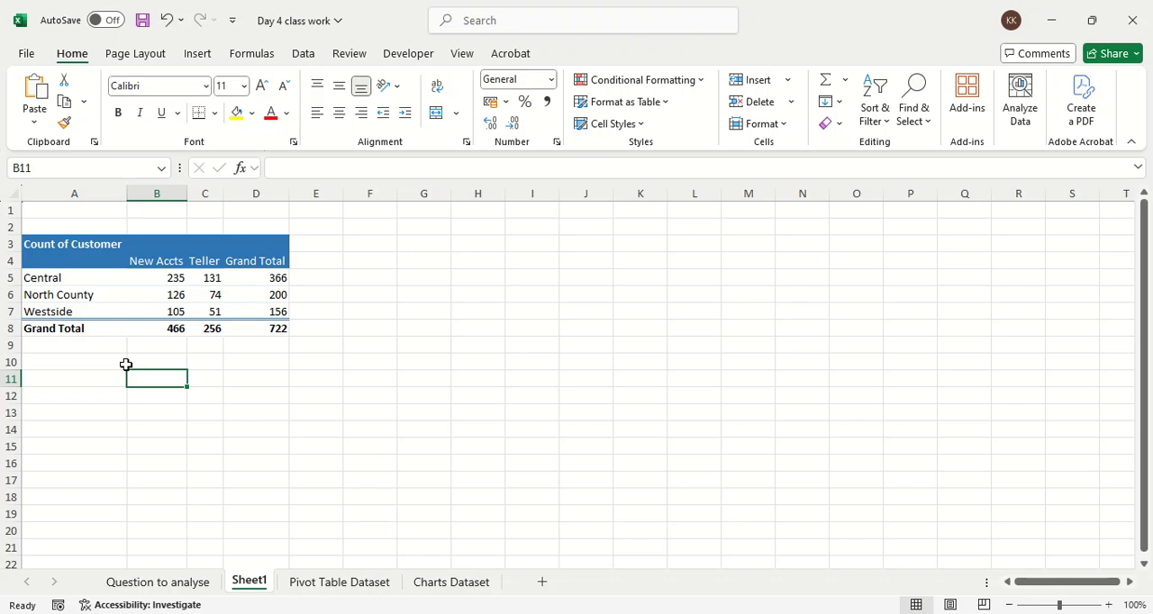
Step: Add the Date field to the PivotTable's Filters area
{"action": "left_click", "coordinate": [183, 295]}
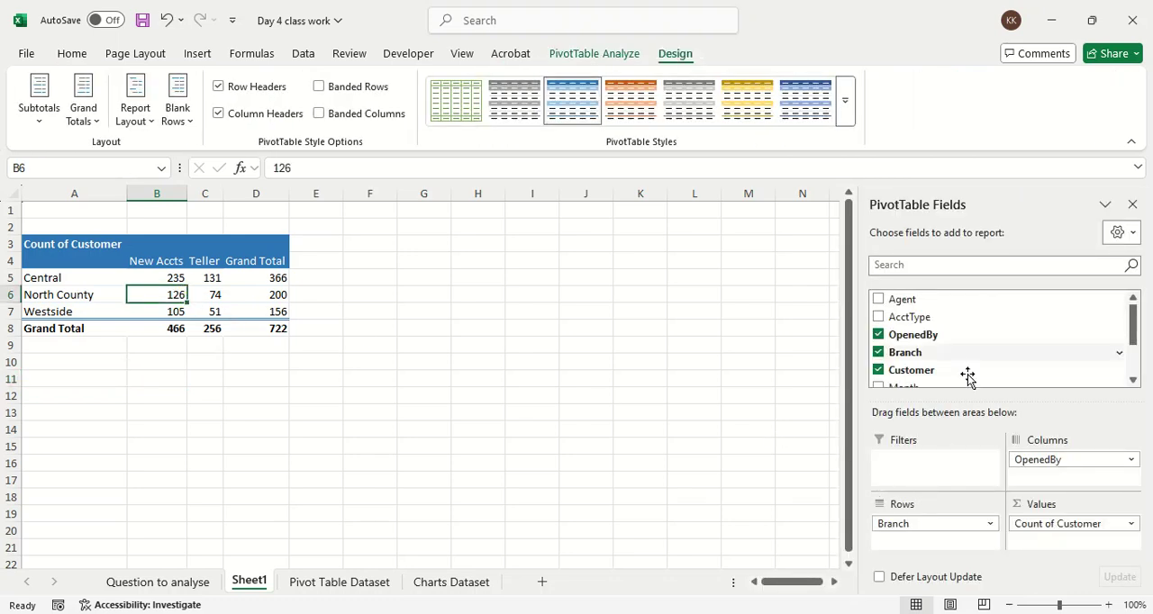
{"action": "scroll", "coordinate": [971, 352], "scroll_direction": "down", "scroll_amount": 2}
{"action": "left_click_drag", "start_coordinate": [969, 345], "coordinate": [941, 347]}
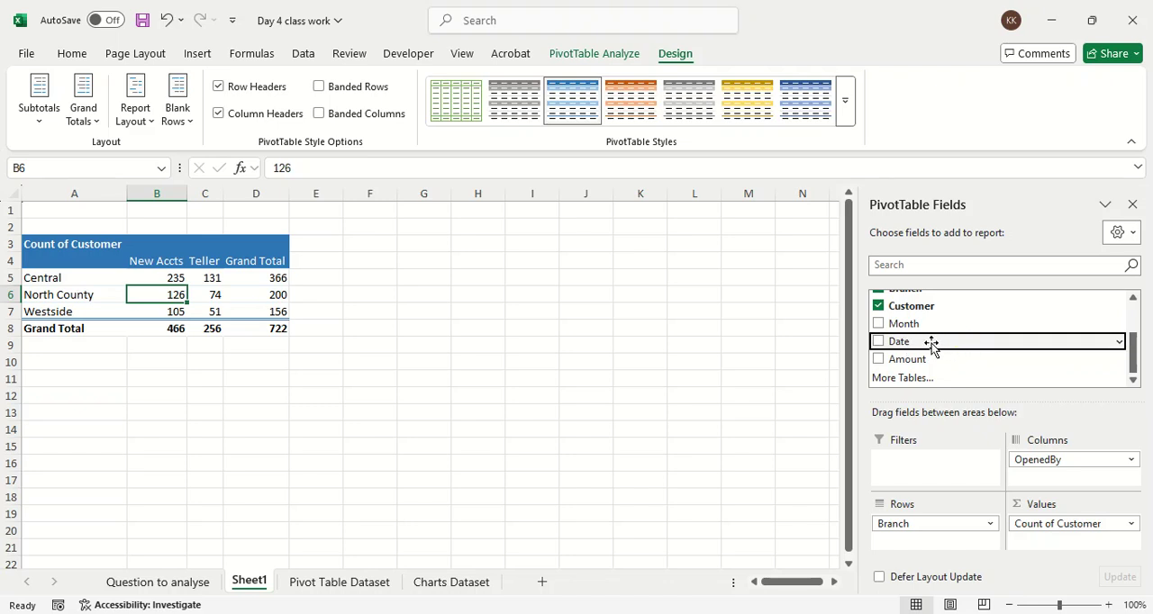
{"action": "left_click_drag", "start_coordinate": [931, 343], "coordinate": [982, 480]}
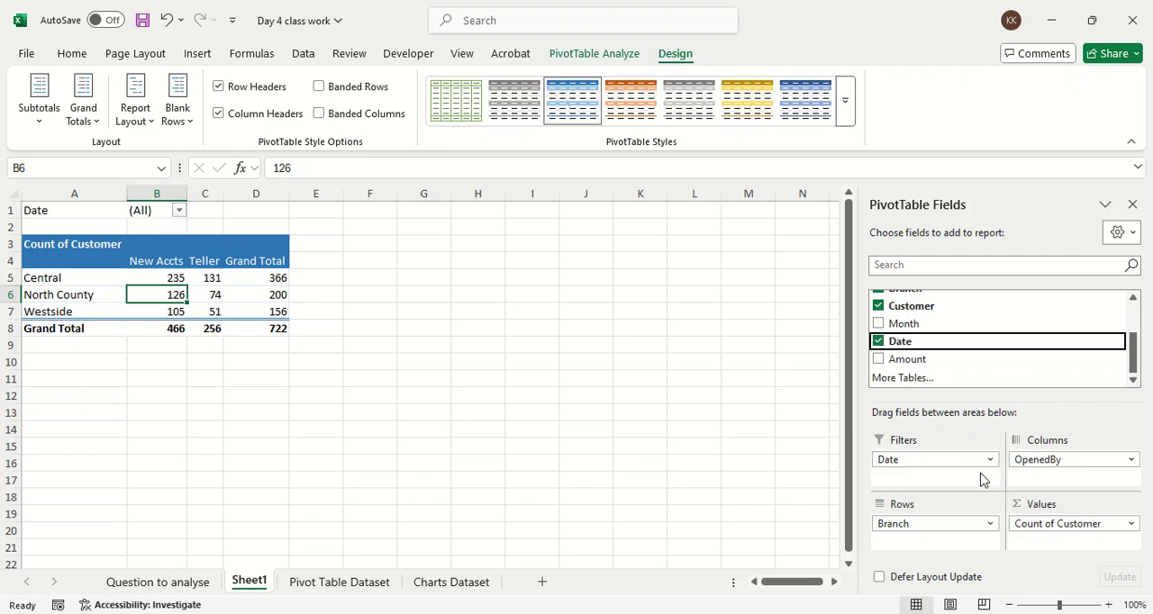
Step: Browse the dates offered by the report filter and remove the Date field from the Filters area
{"action": "left_click", "coordinate": [179, 213]}
{"action": "scroll", "coordinate": [57, 298], "scroll_direction": "down", "scroll_amount": 15}
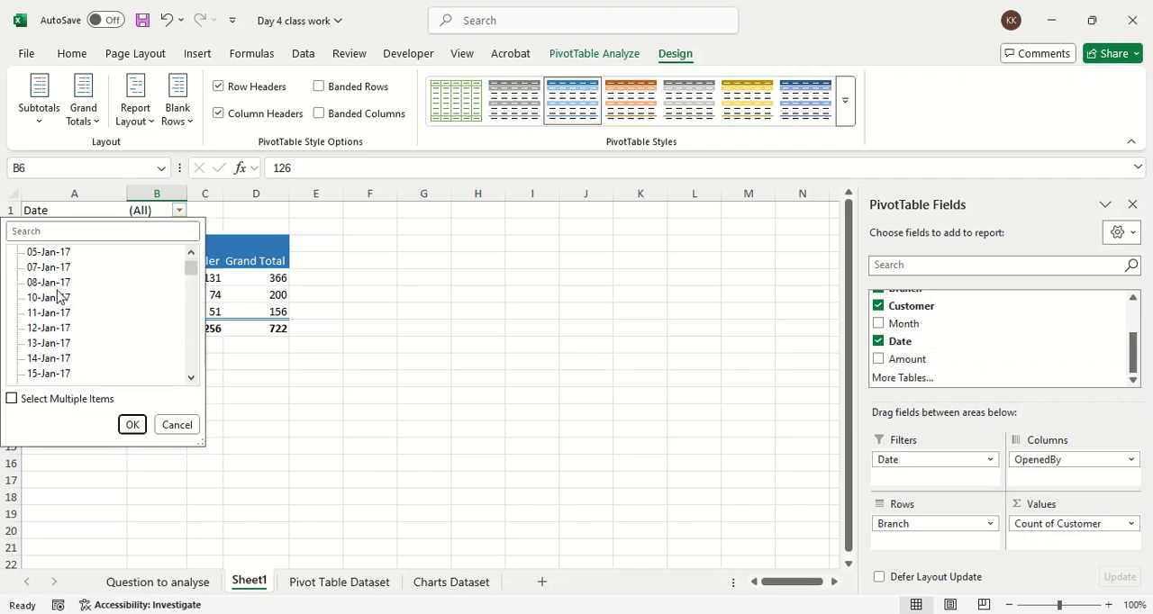
{"action": "scroll", "coordinate": [57, 302], "scroll_direction": "down", "scroll_amount": 11}
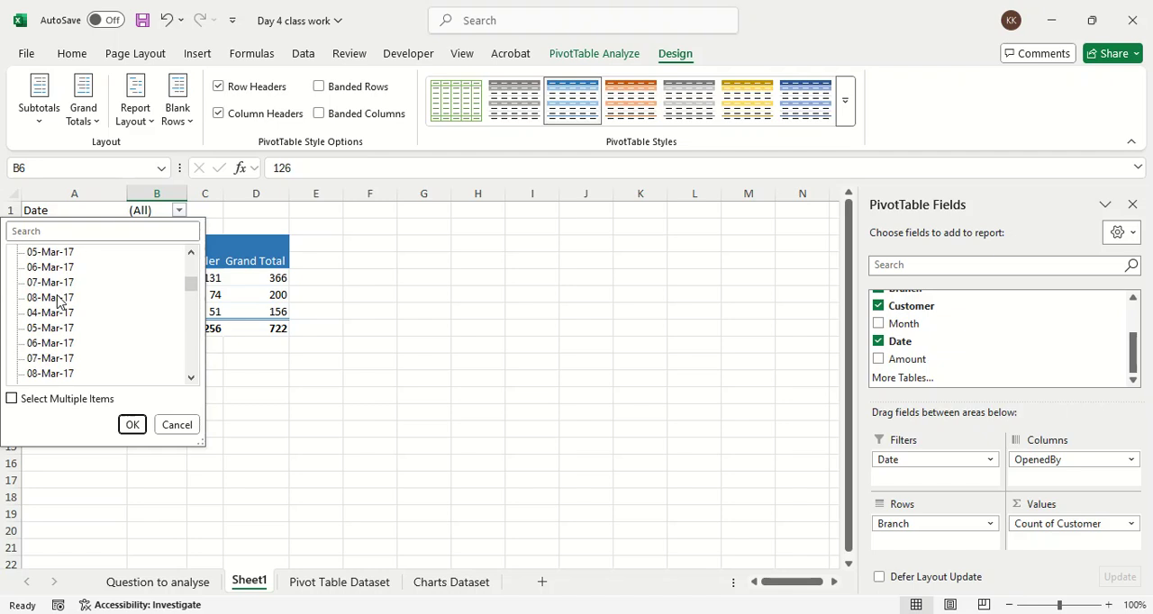
{"action": "scroll", "coordinate": [58, 303], "scroll_direction": "up", "scroll_amount": 20}
{"action": "scroll", "coordinate": [58, 302], "scroll_direction": "up", "scroll_amount": 6}
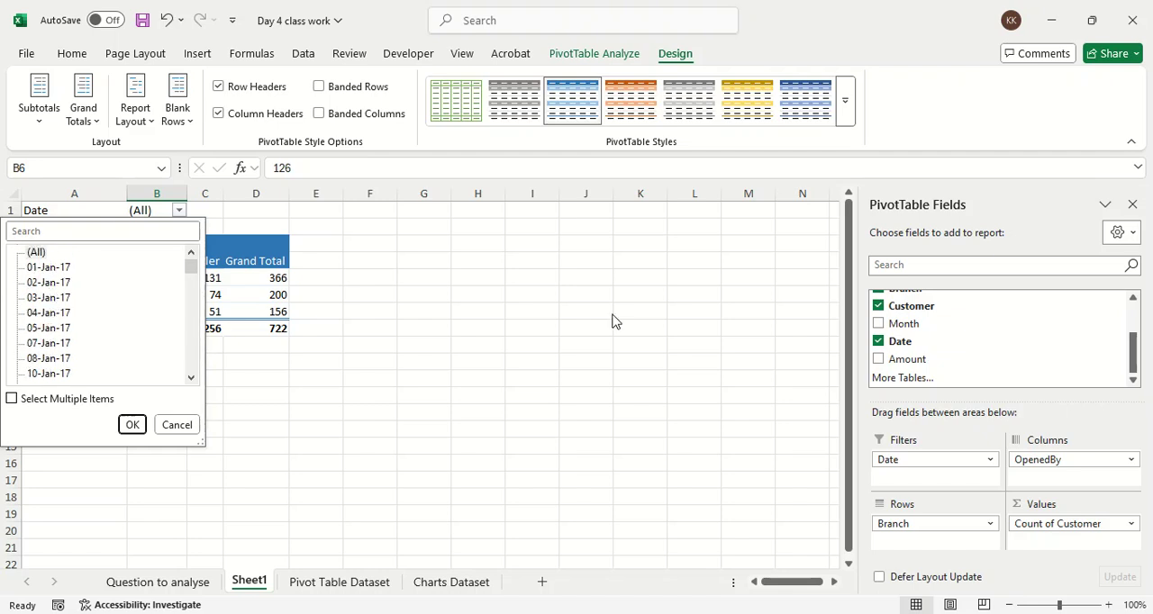
{"action": "left_click", "coordinate": [945, 460]}
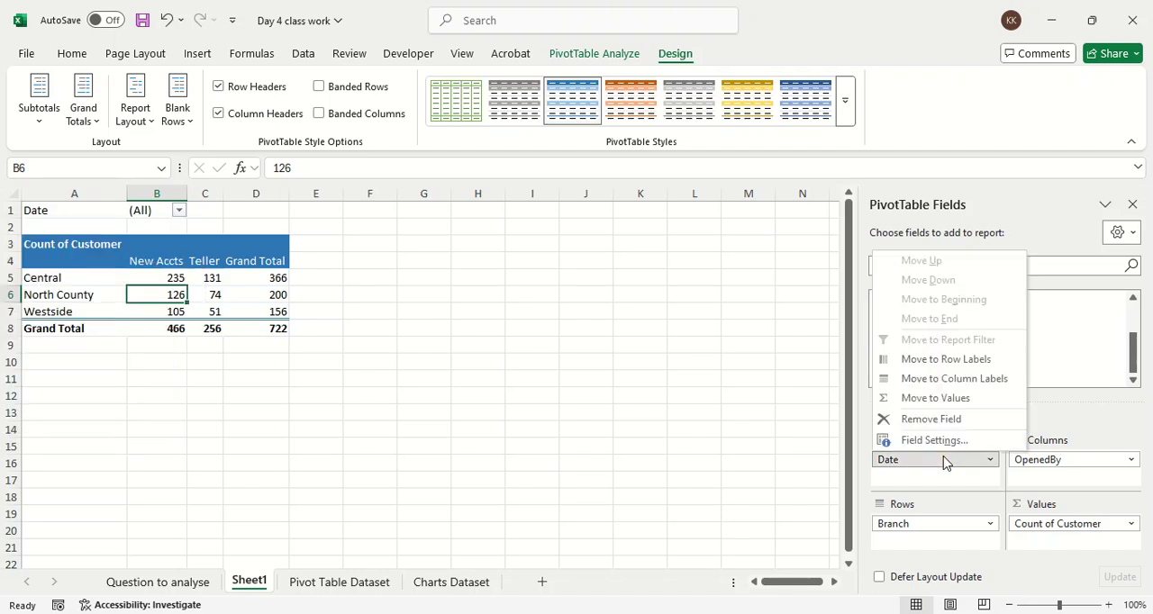
{"action": "left_click", "coordinate": [942, 420]}
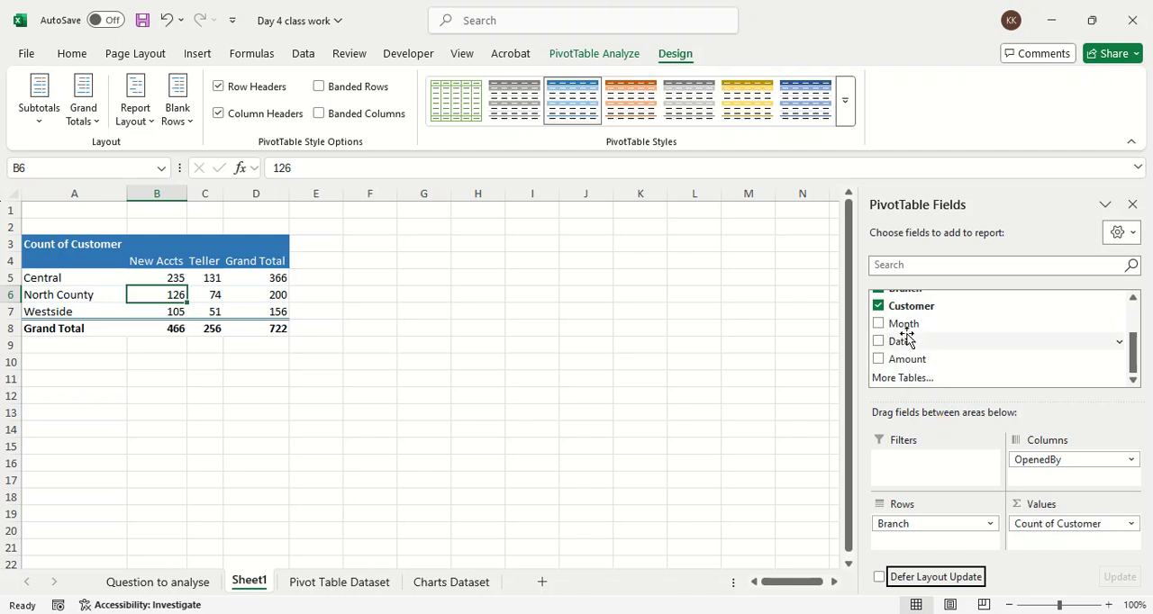
Step: Add the Date field to the Columns area below OpenedBy, check the widened report and close the PivotTable Fields pane
{"action": "left_click_drag", "start_coordinate": [907, 342], "coordinate": [1050, 475]}
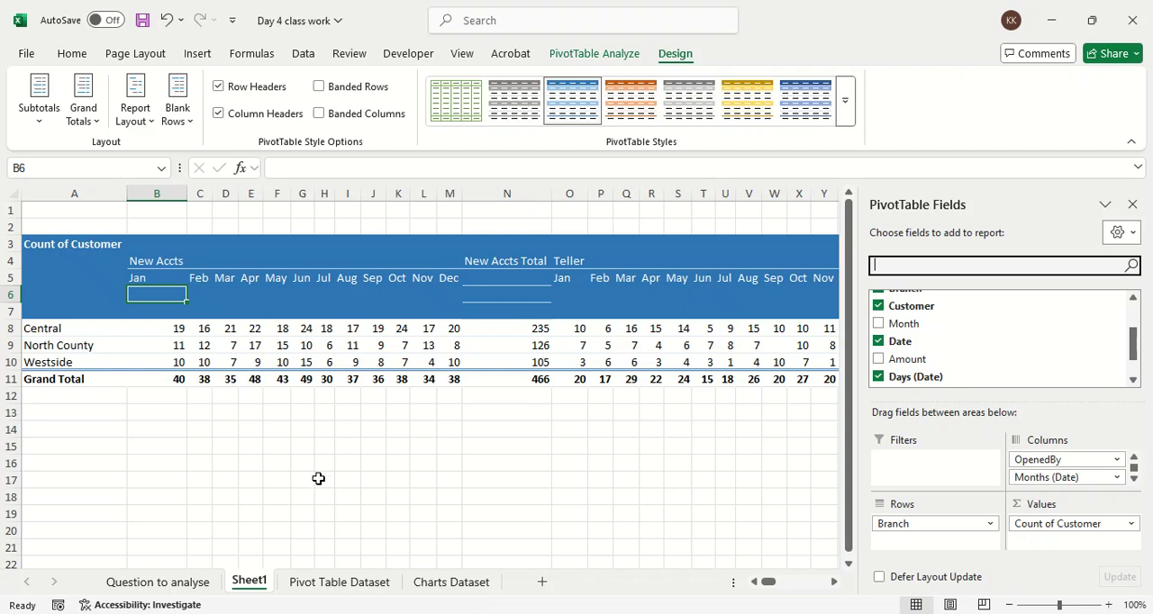
{"action": "left_click", "coordinate": [830, 585]}
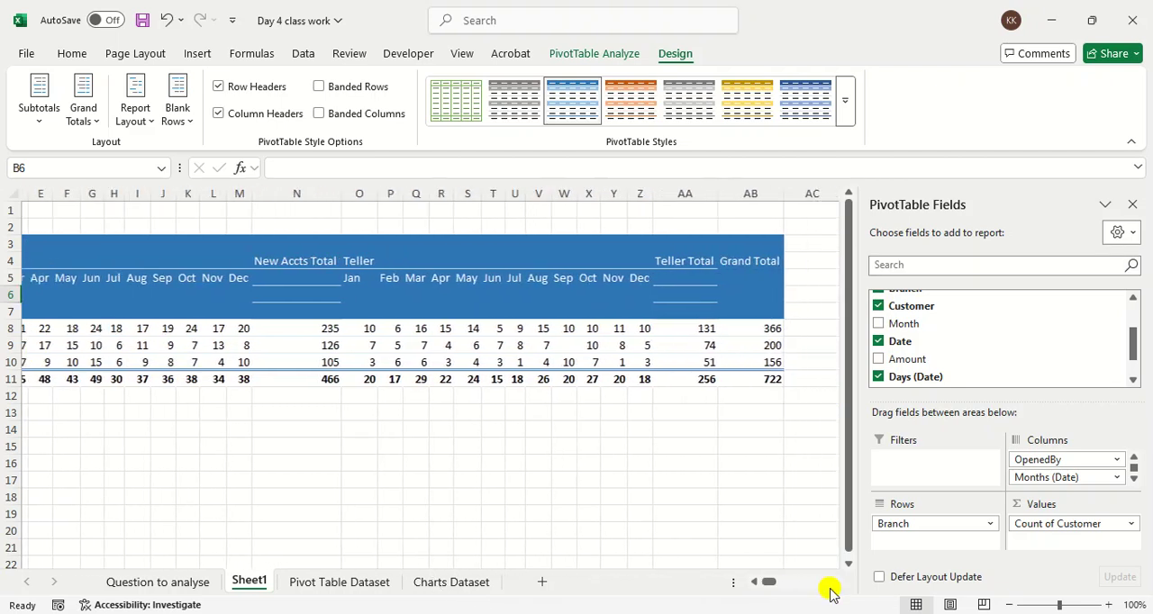
{"action": "left_click", "coordinate": [749, 586]}
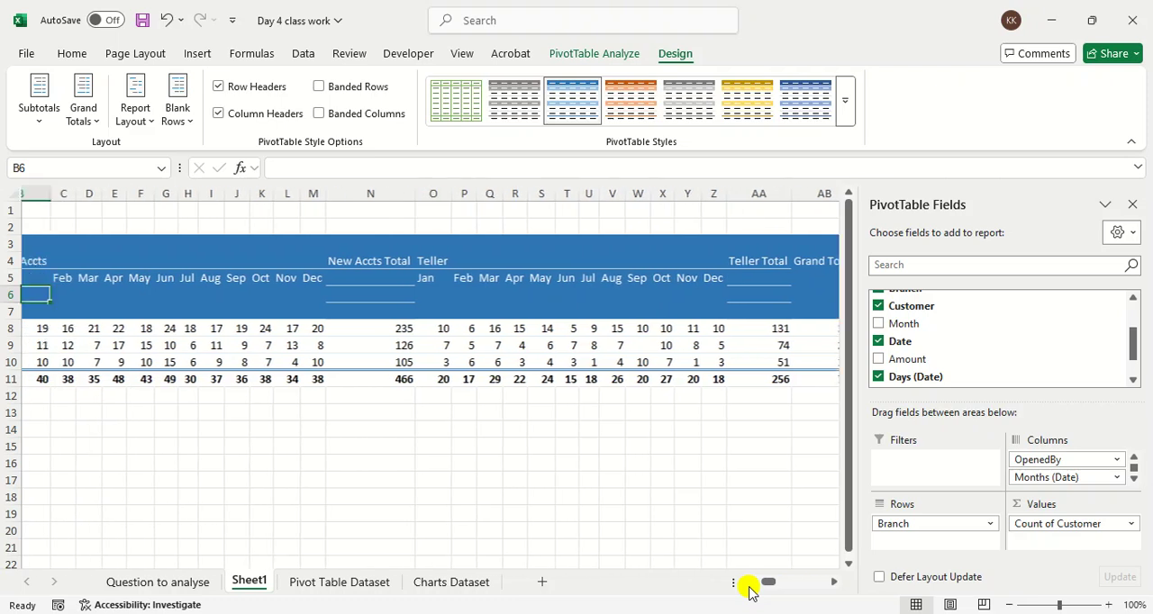
{"action": "left_click", "coordinate": [1132, 205]}
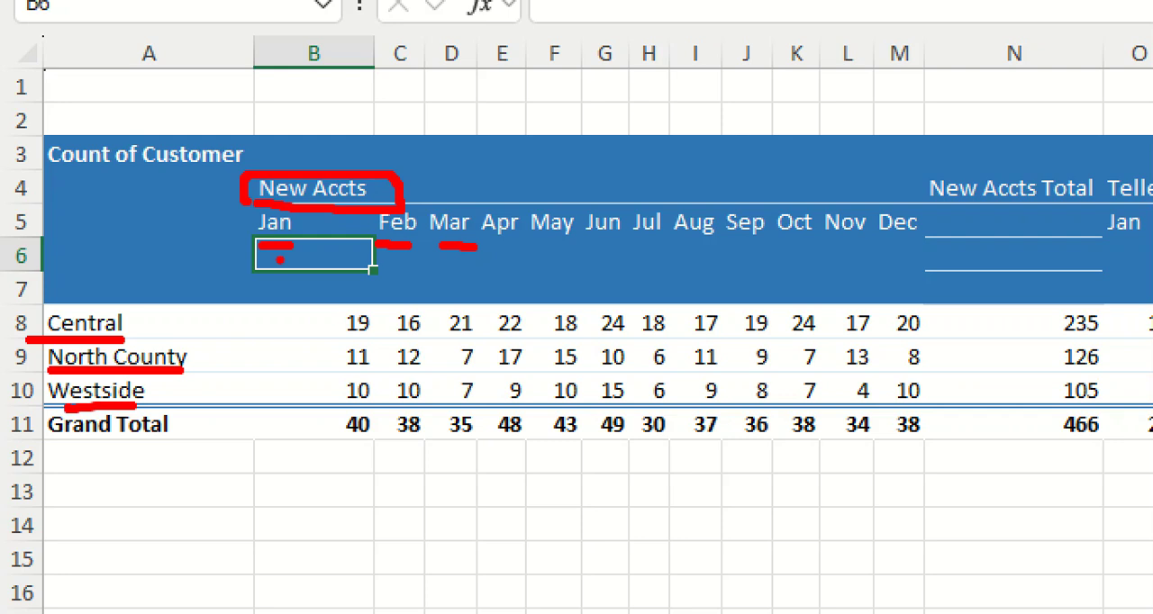
{"action": "left_click_drag", "start_coordinate": [311, 320], "coordinate": [316, 304]}
{"action": "left_click_drag", "start_coordinate": [387, 317], "coordinate": [450, 312]}
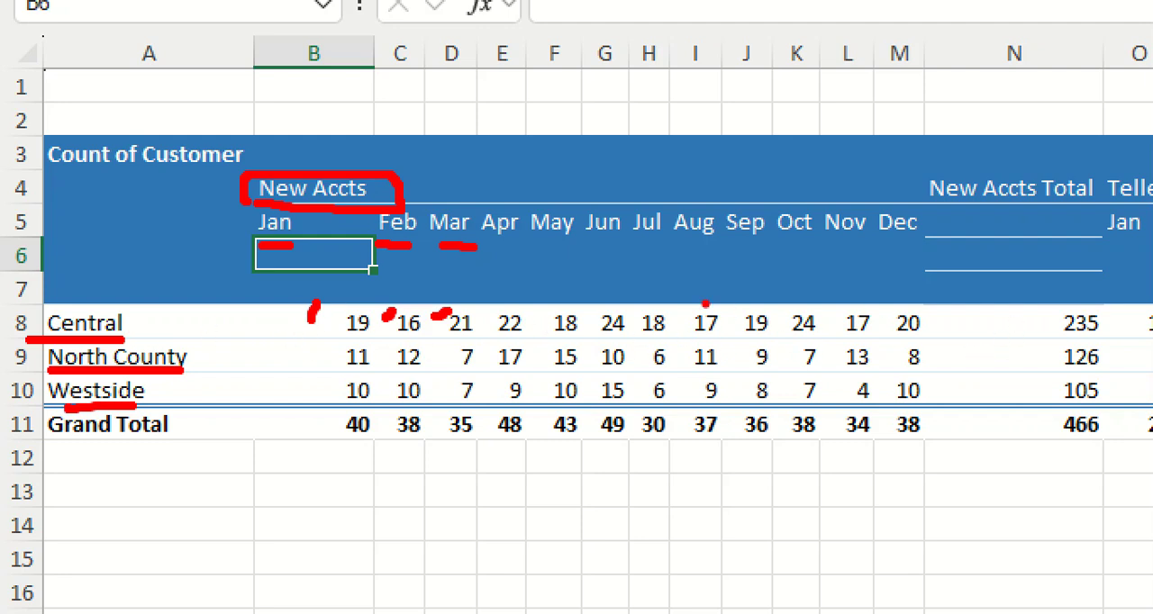
{"action": "mouse_move", "coordinate": [709, 181]}
{"action": "left_mouse_down"}
{"action": "mouse_move", "coordinate": [660, 240]}
{"action": "mouse_move", "coordinate": [692, 303]}
{"action": "mouse_move", "coordinate": [733, 231]}
{"action": "mouse_move", "coordinate": [683, 173]}
{"action": "left_mouse_up"}
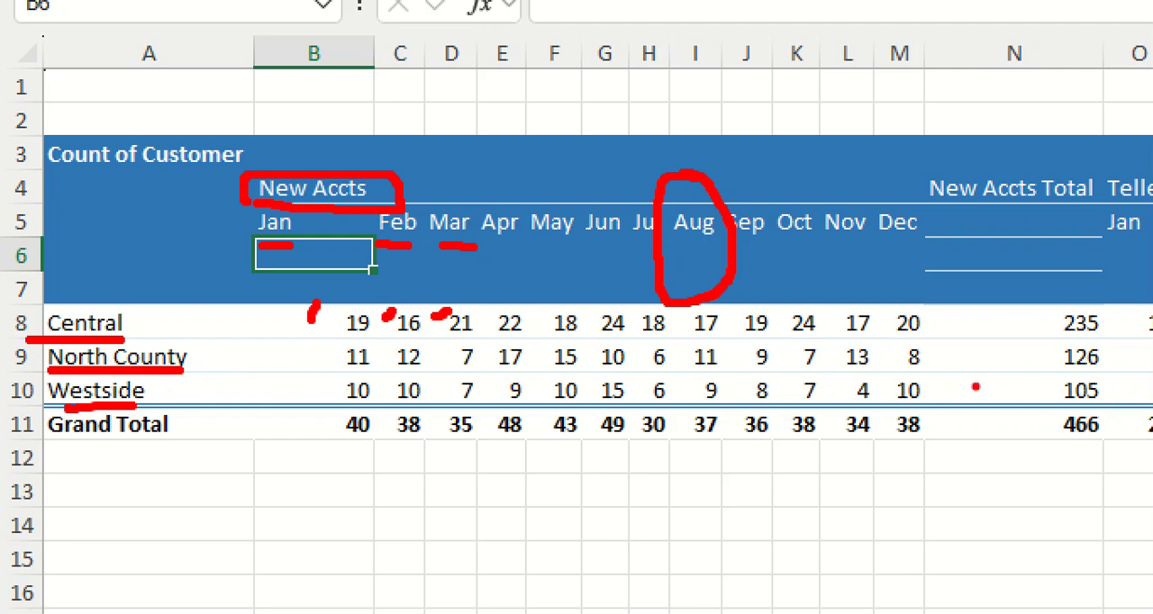
{"action": "mouse_move", "coordinate": [671, 367]}
{"action": "left_mouse_down"}
{"action": "mouse_move", "coordinate": [669, 229]}
{"action": "mouse_move", "coordinate": [638, 166]}
{"action": "mouse_move", "coordinate": [626, 339]}
{"action": "mouse_move", "coordinate": [658, 370]}
{"action": "left_mouse_up"}
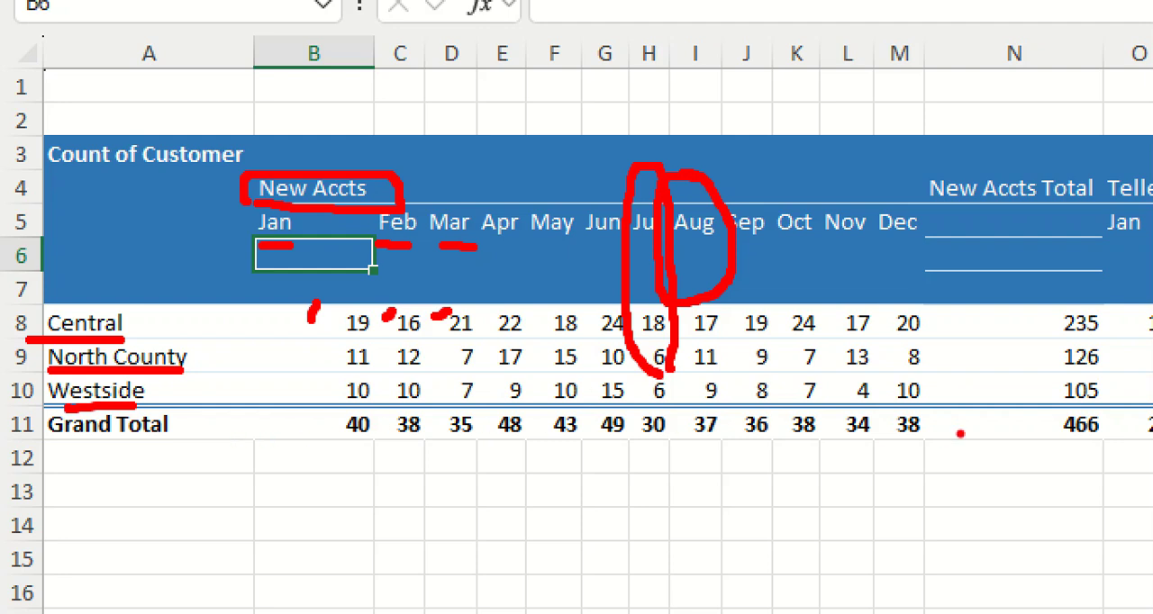
{"action": "mouse_move", "coordinate": [840, 244]}
{"action": "left_mouse_down"}
{"action": "mouse_move", "coordinate": [888, 243]}
{"action": "mouse_move", "coordinate": [849, 177]}
{"action": "mouse_move", "coordinate": [816, 286]}
{"action": "mouse_move", "coordinate": [824, 396]}
{"action": "mouse_move", "coordinate": [872, 416]}
{"action": "mouse_move", "coordinate": [881, 213]}
{"action": "left_mouse_up"}
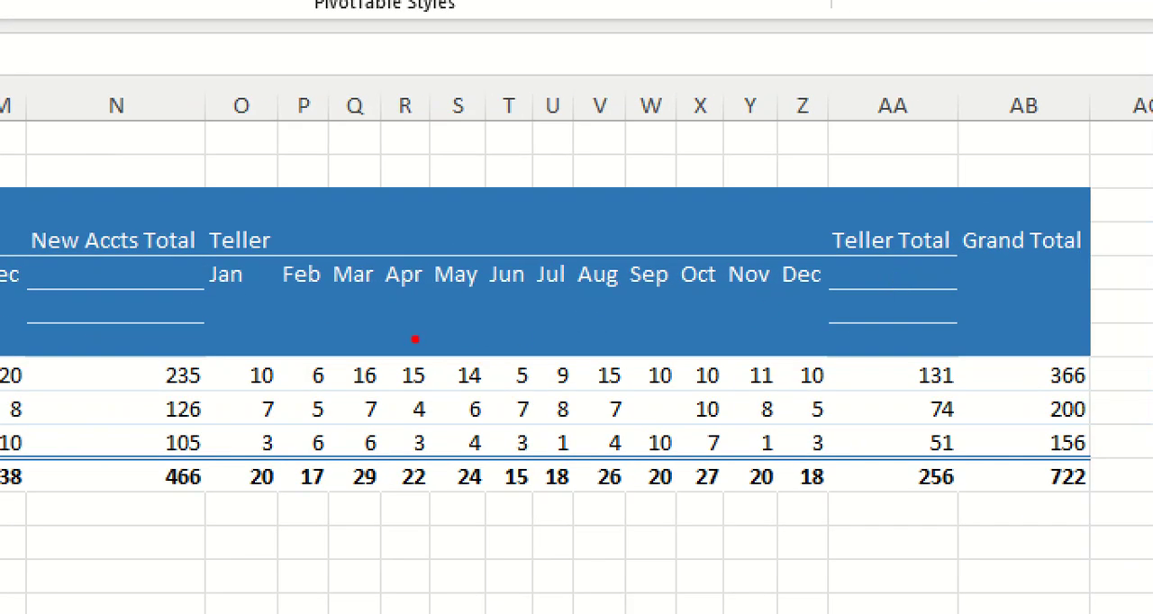
{"action": "mouse_move", "coordinate": [687, 390]}
{"action": "left_mouse_down"}
{"action": "mouse_move", "coordinate": [618, 424]}
{"action": "mouse_move", "coordinate": [707, 379]}
{"action": "mouse_move", "coordinate": [625, 419]}
{"action": "mouse_move", "coordinate": [686, 402]}
{"action": "left_mouse_up"}
{"action": "key", "text": "Escape"}
{"action": "key", "text": "ctrl+1"}
{"action": "left_click", "coordinate": [793, 341]}
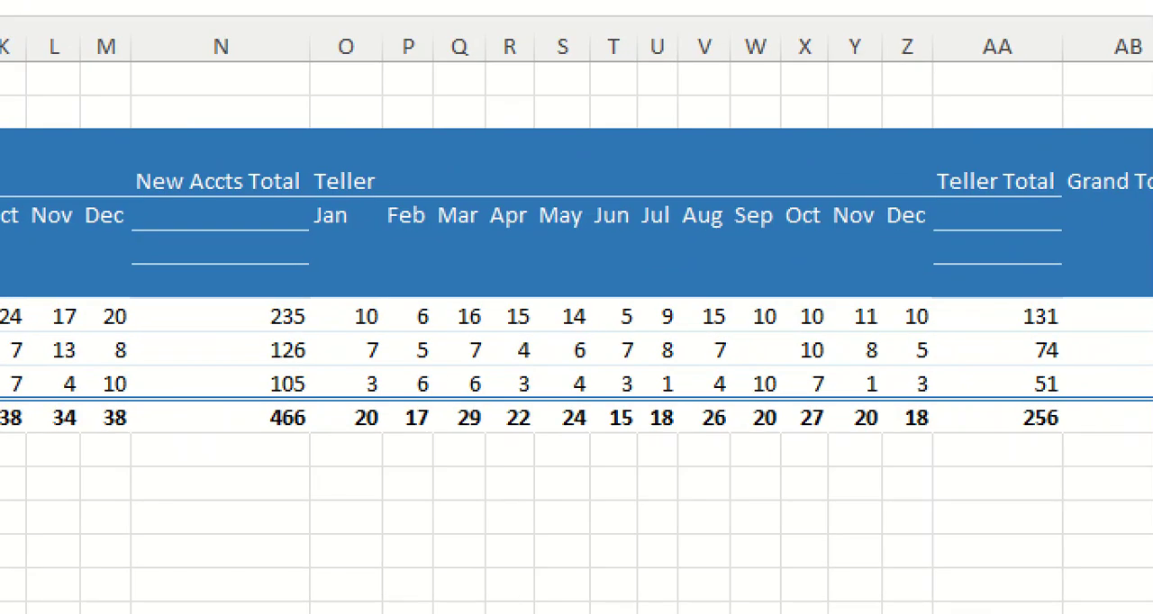
{"action": "mouse_move", "coordinate": [758, 359]}
{"action": "left_mouse_down"}
{"action": "mouse_move", "coordinate": [741, 364]}
{"action": "mouse_move", "coordinate": [800, 363]}
{"action": "left_mouse_up"}
{"action": "key", "text": "Escape"}
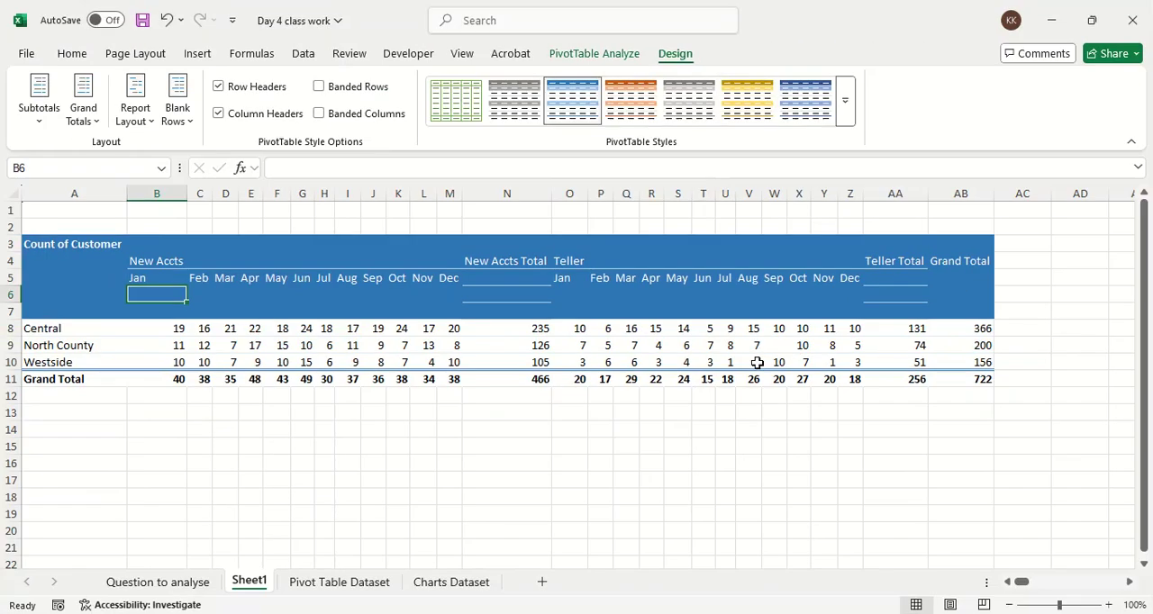
Step: Select the North County row label and the Teller column group to review their monthly customer counts
{"action": "left_click", "coordinate": [91, 345]}
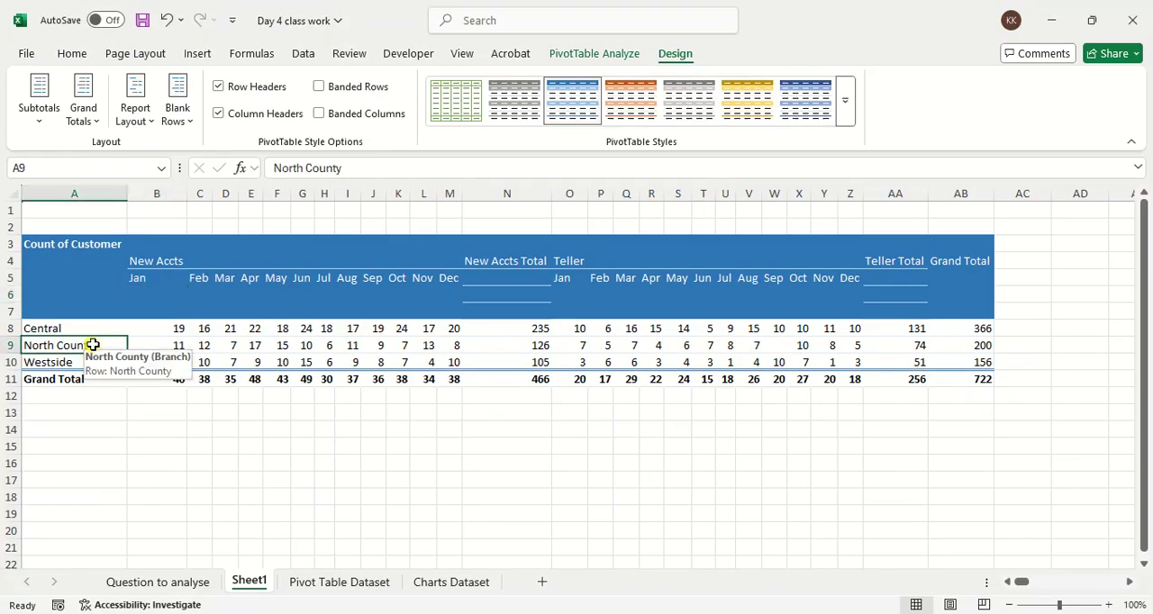
{"action": "left_click", "coordinate": [580, 260]}
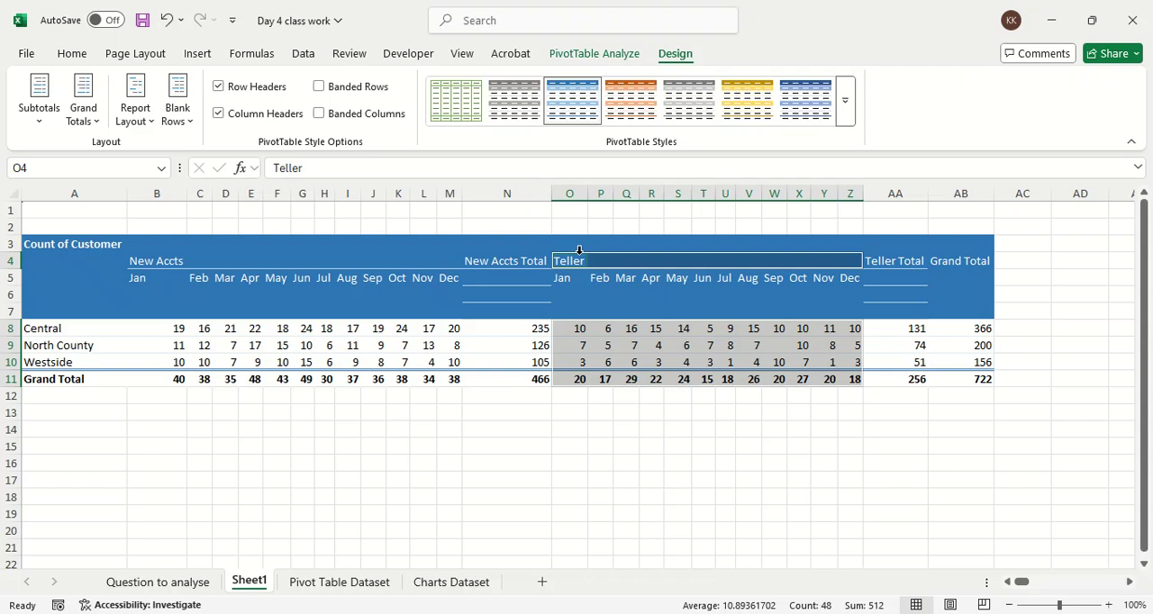
{"action": "left_click", "coordinate": [608, 309]}
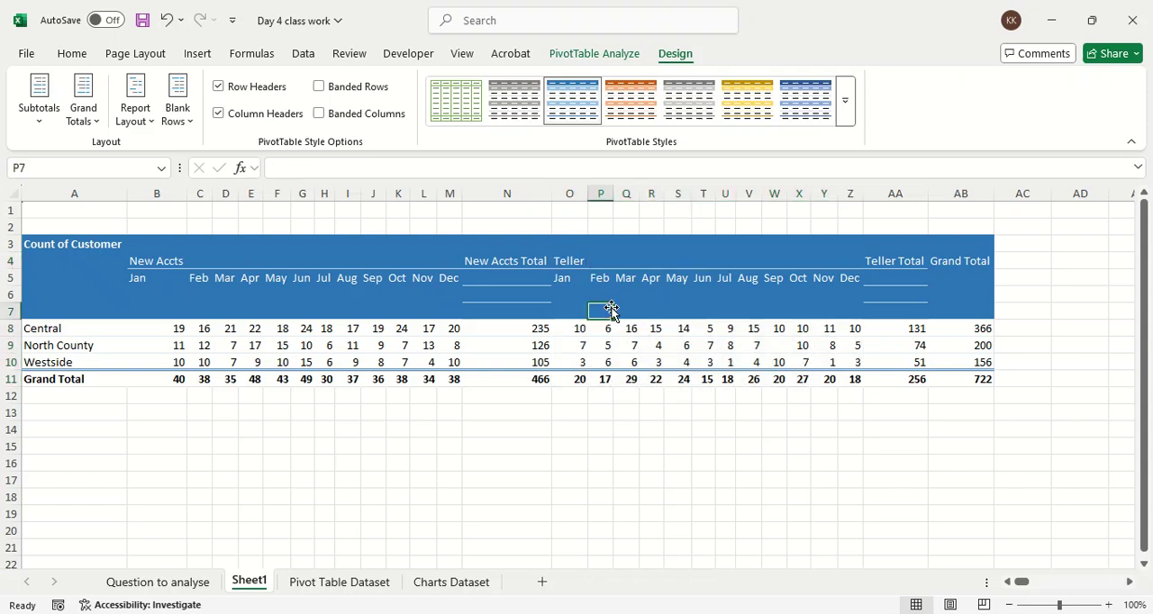
Step: Select Central's August New Accts count and turn the PivotTable Field List back on
{"action": "left_click", "coordinate": [351, 328]}
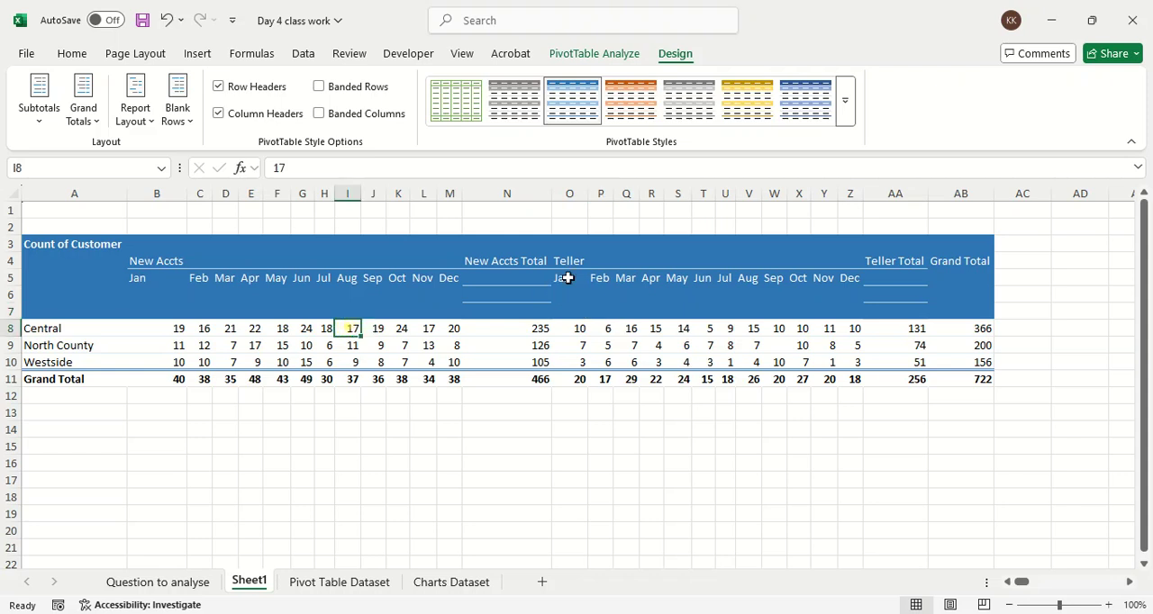
{"action": "left_click", "coordinate": [619, 55]}
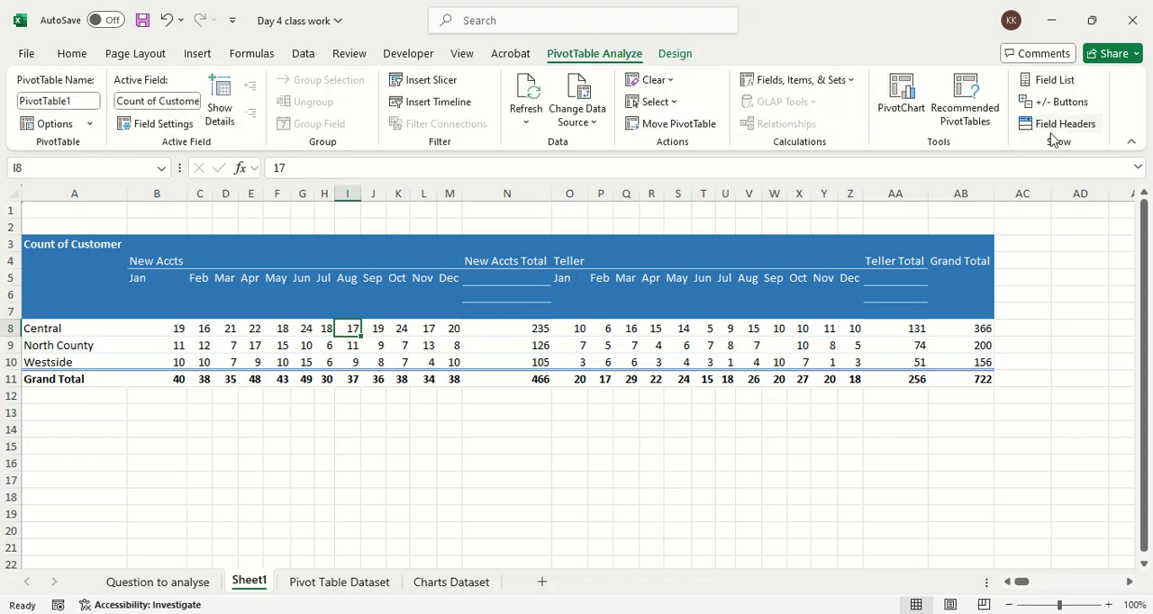
{"action": "left_click", "coordinate": [1066, 81]}
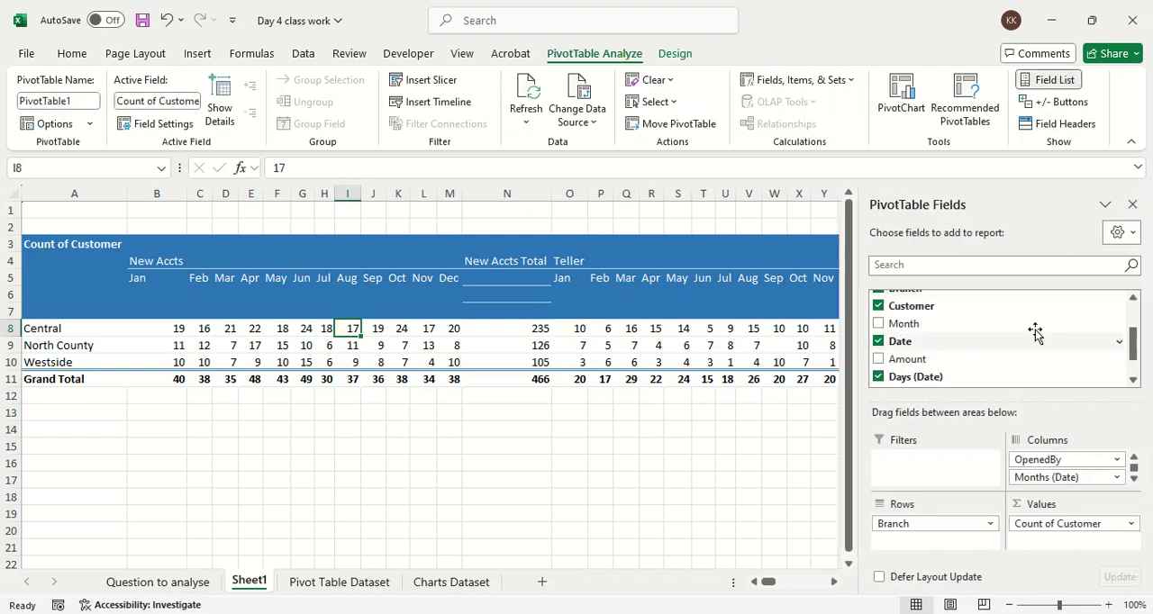
Step: Remove the Months (Date), Days (Date) and Date fields from the Columns area, leaving only OpenedBy
{"action": "scroll", "coordinate": [1016, 365], "scroll_direction": "down", "scroll_amount": 2}
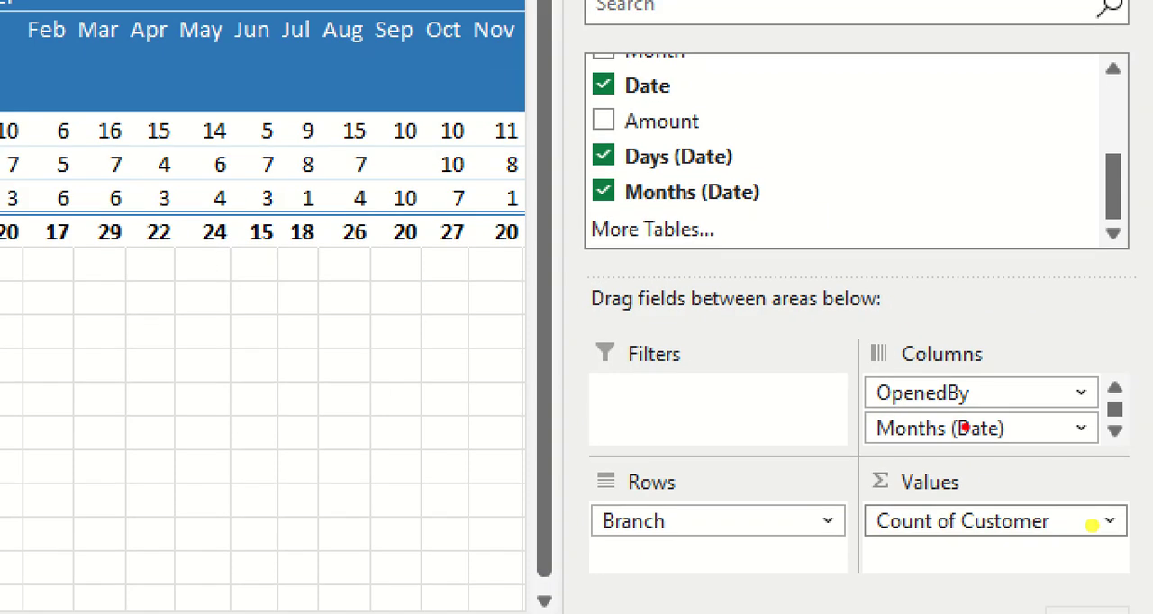
{"action": "left_click_drag", "start_coordinate": [855, 442], "coordinate": [1008, 444]}
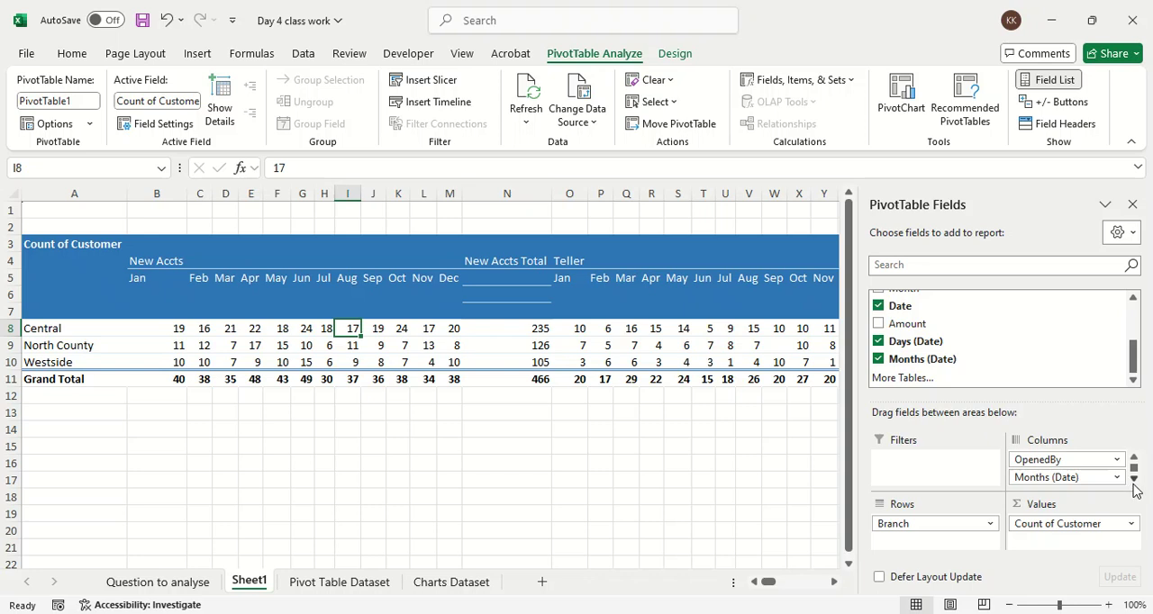
{"action": "left_click", "coordinate": [1114, 431]}
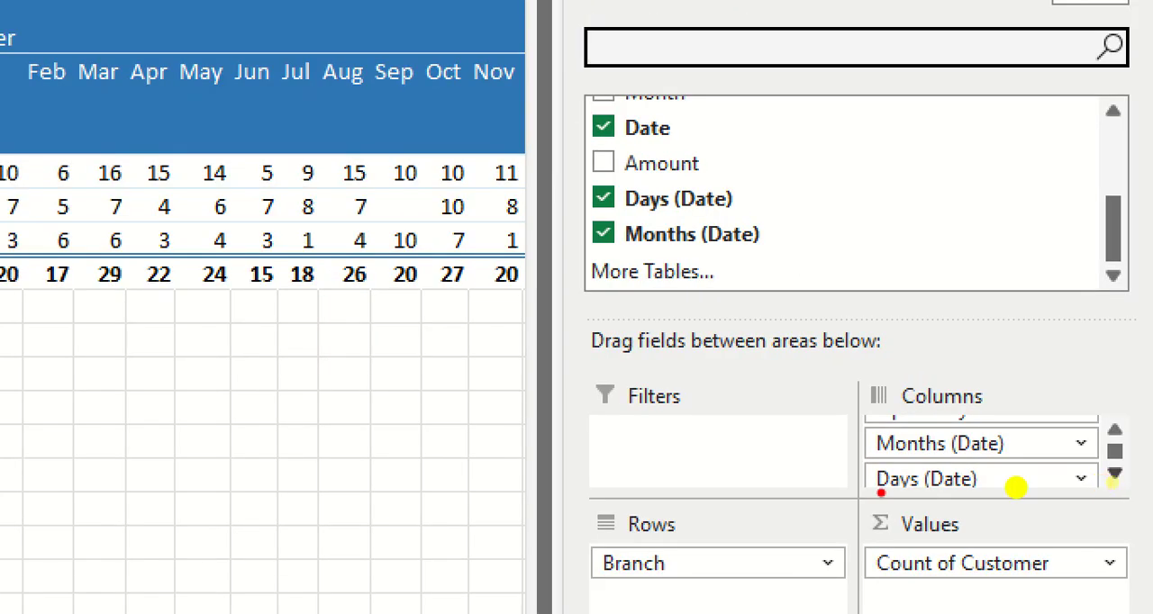
{"action": "mouse_move", "coordinate": [1017, 488]}
{"action": "left_mouse_down"}
{"action": "mouse_move", "coordinate": [1112, 466]}
{"action": "mouse_move", "coordinate": [1027, 453]}
{"action": "left_mouse_up"}
{"action": "mouse_move", "coordinate": [906, 422]}
{"action": "left_mouse_down"}
{"action": "mouse_move", "coordinate": [852, 459]}
{"action": "mouse_move", "coordinate": [897, 490]}
{"action": "left_mouse_up"}
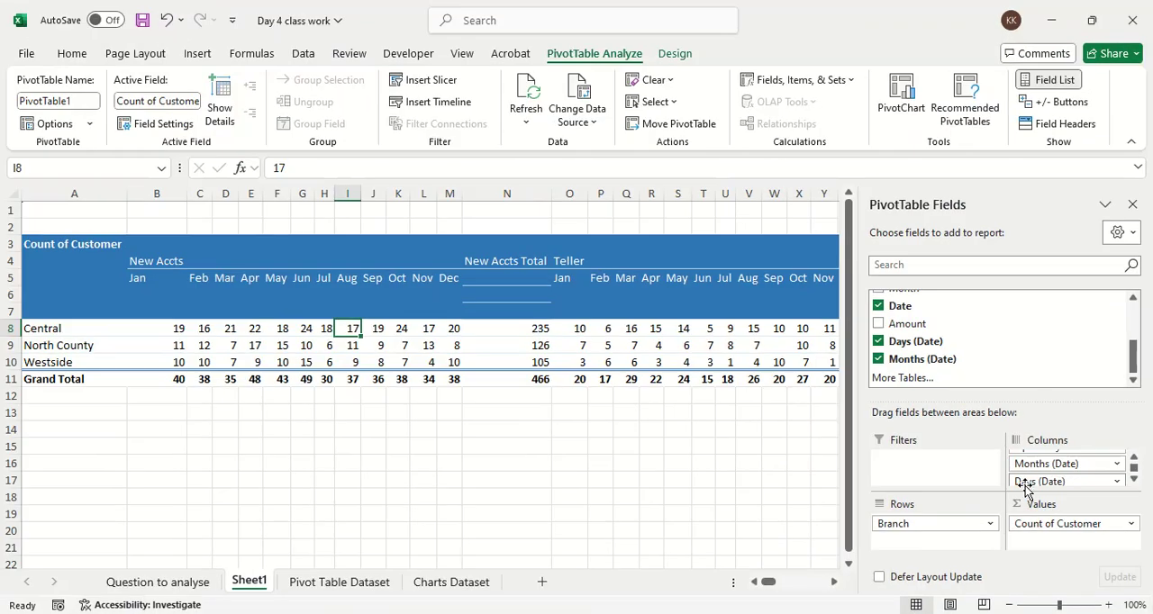
{"action": "mouse_move", "coordinate": [903, 482]}
{"action": "left_mouse_down"}
{"action": "mouse_move", "coordinate": [616, 471]}
{"action": "mouse_move", "coordinate": [769, 461]}
{"action": "left_mouse_up"}
{"action": "left_click_drag", "start_coordinate": [1036, 463], "coordinate": [766, 461]}
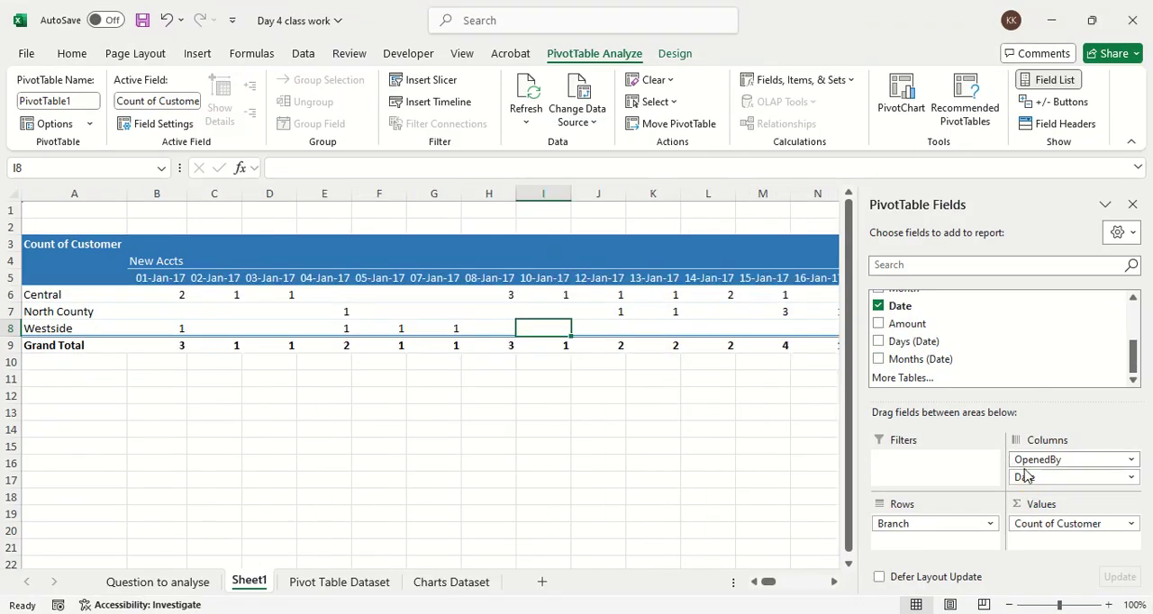
{"action": "left_click_drag", "start_coordinate": [1047, 476], "coordinate": [767, 466]}
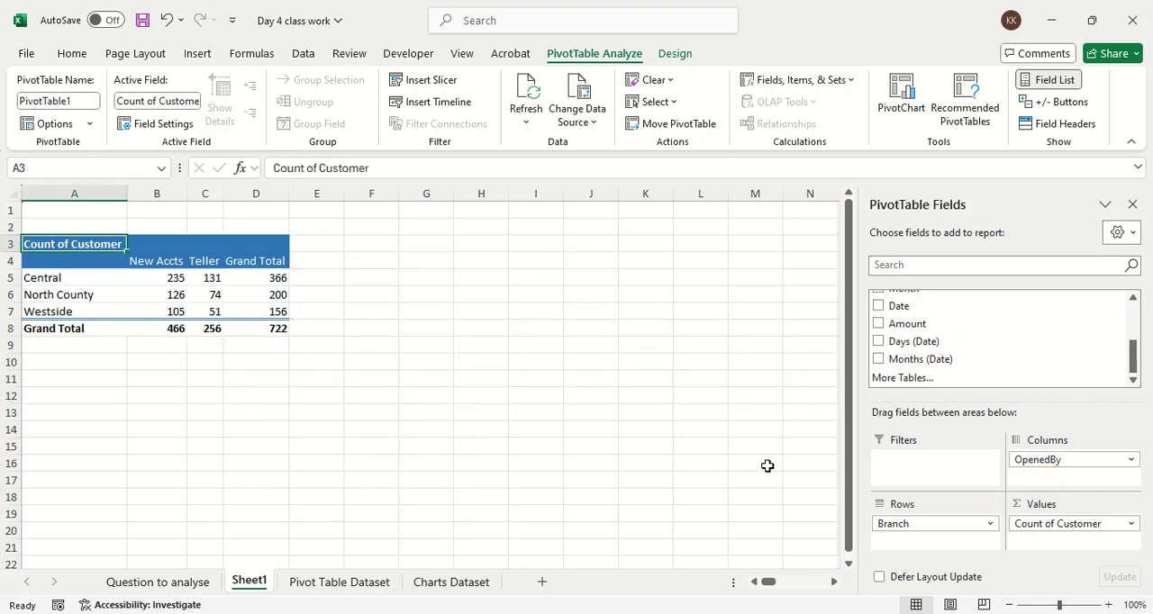
Step: Replace Count of Customer in the Values area with the Amount field, summarized as a sum
{"action": "left_click_drag", "start_coordinate": [1076, 529], "coordinate": [786, 460]}
{"action": "scroll", "coordinate": [982, 358], "scroll_direction": "up", "scroll_amount": 3}
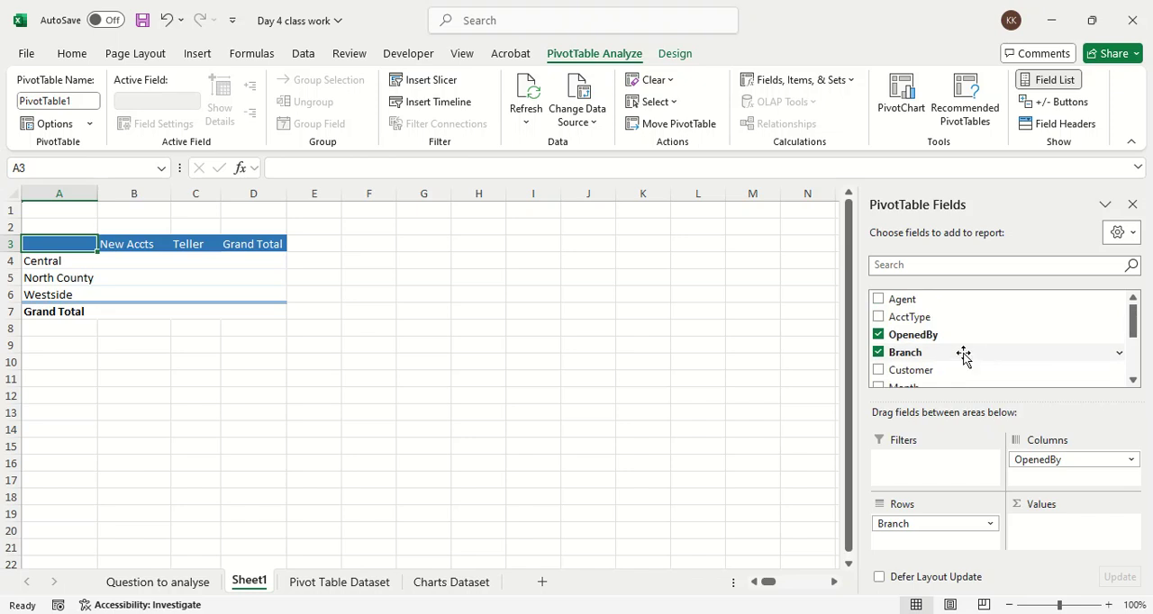
{"action": "scroll", "coordinate": [947, 319], "scroll_direction": "down", "scroll_amount": 3}
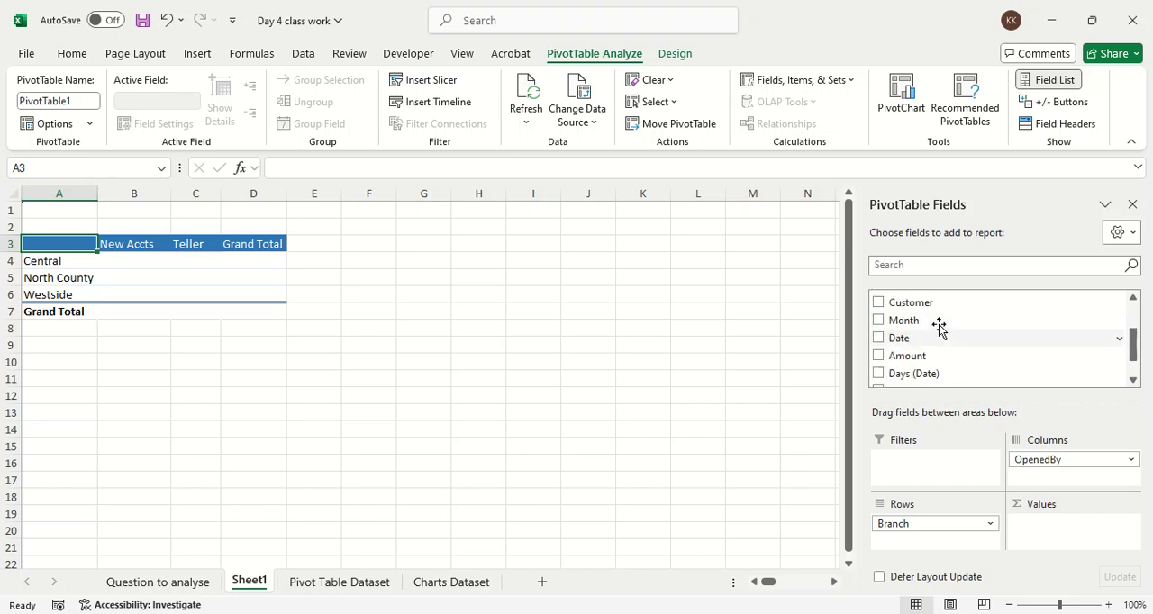
{"action": "left_click_drag", "start_coordinate": [936, 355], "coordinate": [1069, 520]}
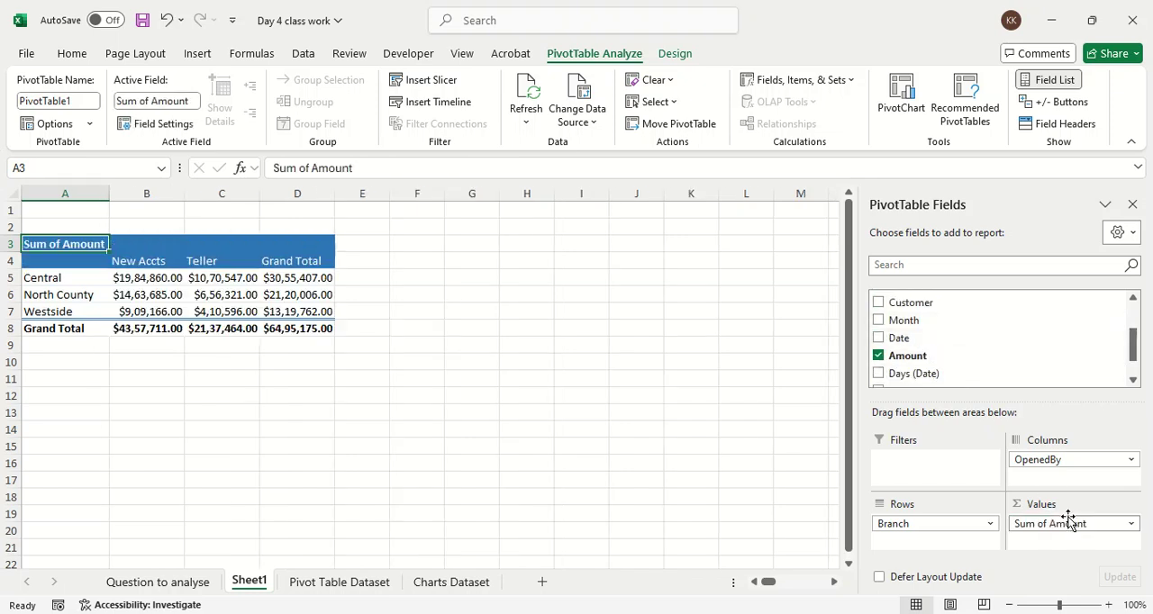
Step: Replace OpenedBy with Branch in the Columns area and add the Date field to the Rows area
{"action": "scroll", "coordinate": [1009, 356], "scroll_direction": "up", "scroll_amount": 3}
{"action": "scroll", "coordinate": [972, 343], "scroll_direction": "down", "scroll_amount": 3}
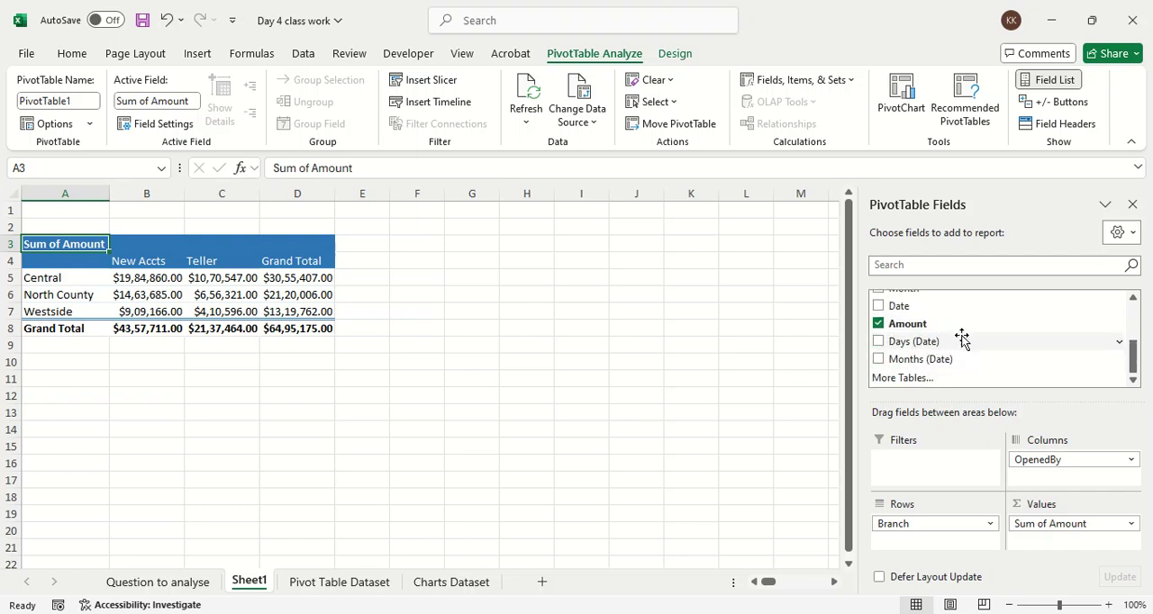
{"action": "left_click_drag", "start_coordinate": [945, 529], "coordinate": [683, 439]}
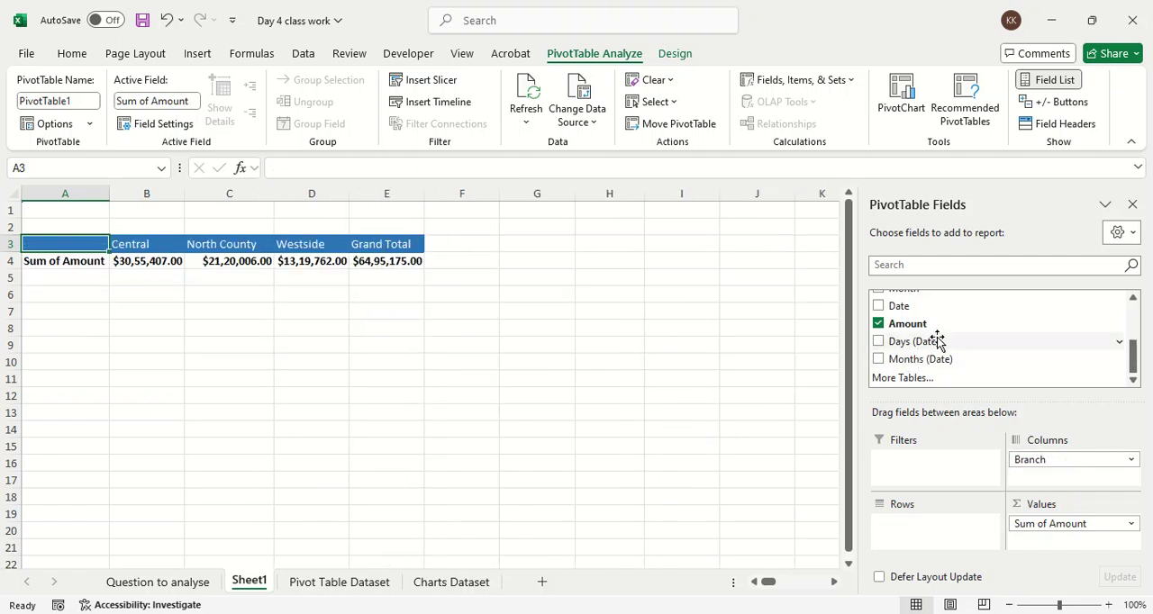
{"action": "left_click_drag", "start_coordinate": [931, 308], "coordinate": [955, 542]}
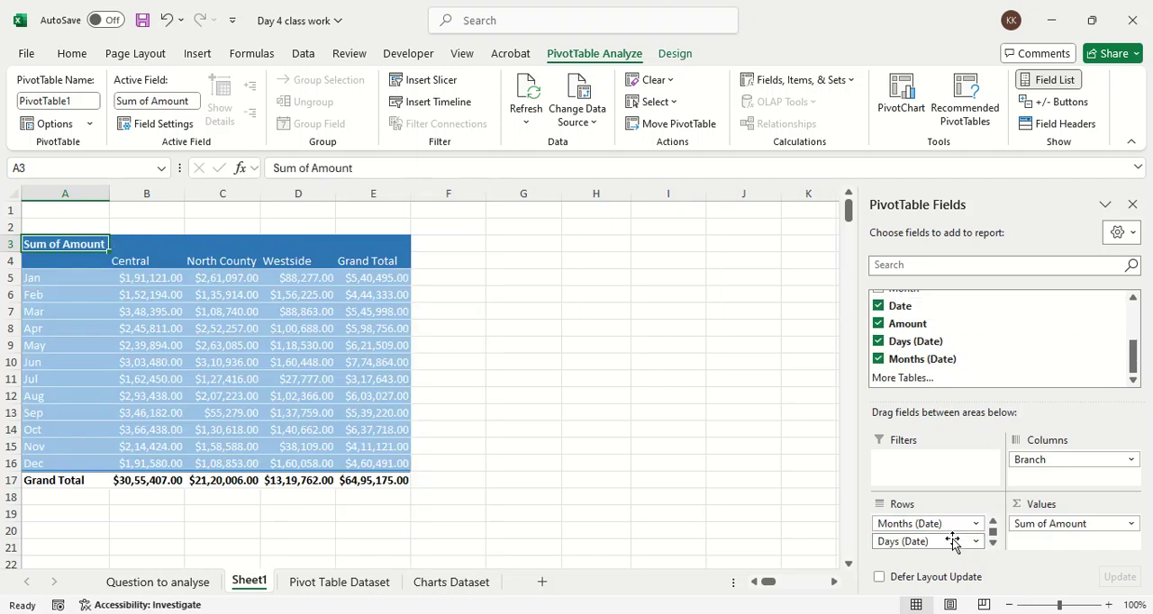
Step: Examine the monthly Sum of Amount figures under the Central, North County and Westside columns
{"action": "left_click", "coordinate": [587, 443]}
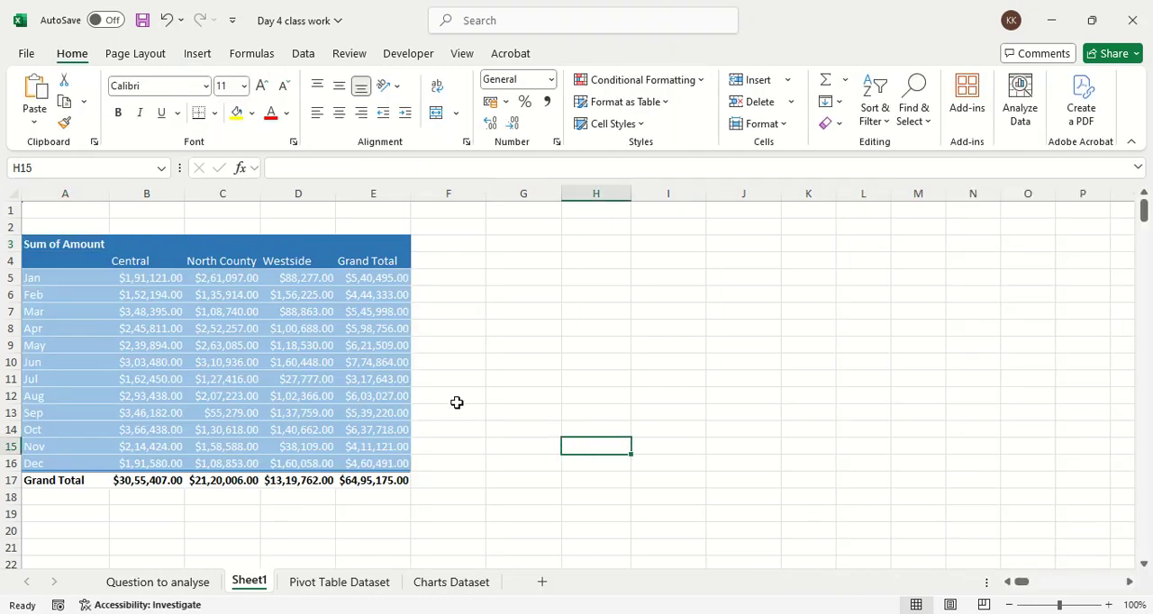
{"action": "key", "text": "ctrl+1"}
{"action": "left_click", "coordinate": [50, 378]}
{"action": "mouse_move", "coordinate": [126, 165]}
{"action": "left_mouse_down"}
{"action": "mouse_move", "coordinate": [36, 153]}
{"action": "mouse_move", "coordinate": [72, 544]}
{"action": "mouse_move", "coordinate": [137, 193]}
{"action": "mouse_move", "coordinate": [116, 155]}
{"action": "left_mouse_up"}
{"action": "left_click_drag", "start_coordinate": [236, 150], "coordinate": [623, 149]}
{"action": "left_click_drag", "start_coordinate": [260, 191], "coordinate": [351, 190]}
{"action": "left_click_drag", "start_coordinate": [251, 223], "coordinate": [369, 227]}
{"action": "left_click_drag", "start_coordinate": [266, 265], "coordinate": [373, 269]}
{"action": "left_click_drag", "start_coordinate": [225, 314], "coordinate": [360, 316]}
{"action": "left_click_drag", "start_coordinate": [254, 343], "coordinate": [349, 347]}
{"action": "left_click_drag", "start_coordinate": [277, 386], "coordinate": [369, 391]}
{"action": "key", "text": "Escape"}
Step: Apply the White, Pivot Style Light 2 style to the PivotTable
{"action": "left_click", "coordinate": [311, 327]}
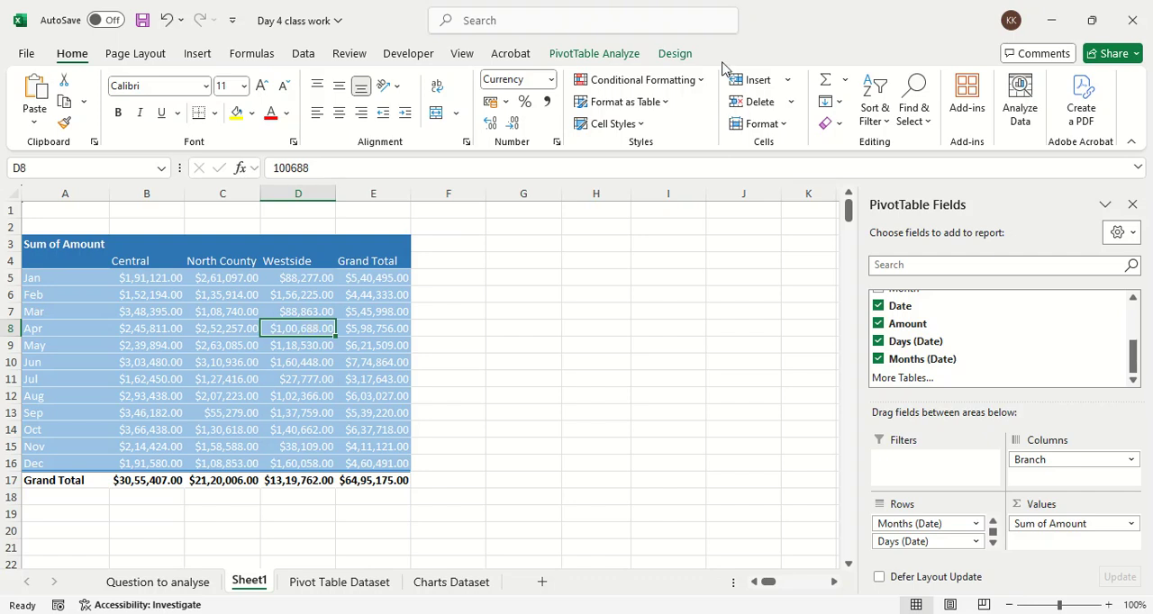
{"action": "left_click", "coordinate": [675, 53]}
{"action": "left_click", "coordinate": [687, 111]}
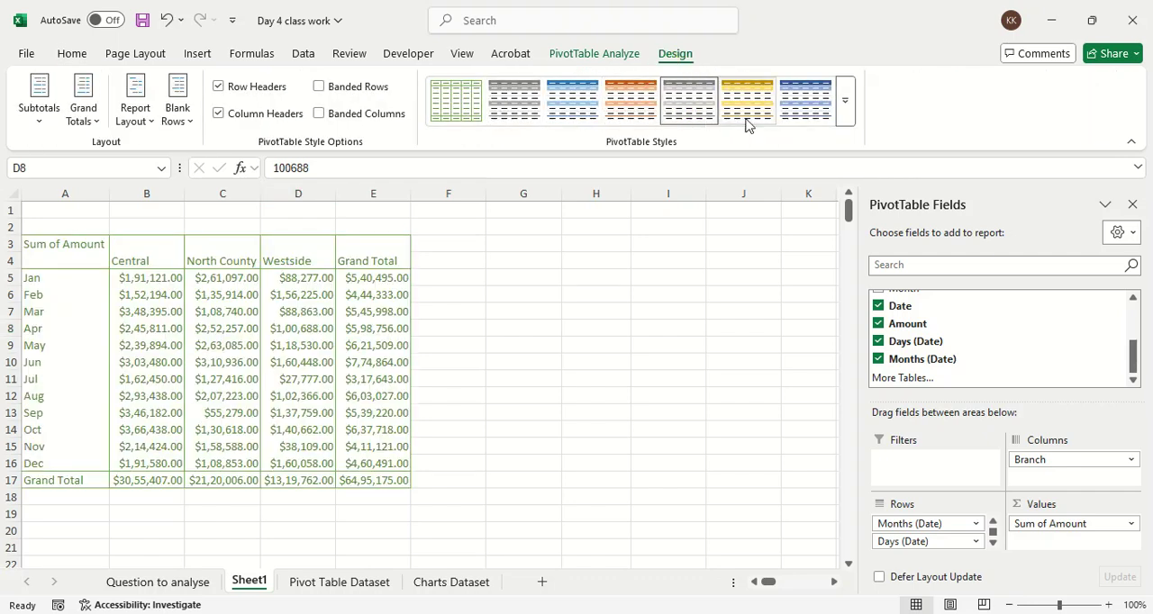
{"action": "left_click", "coordinate": [844, 115]}
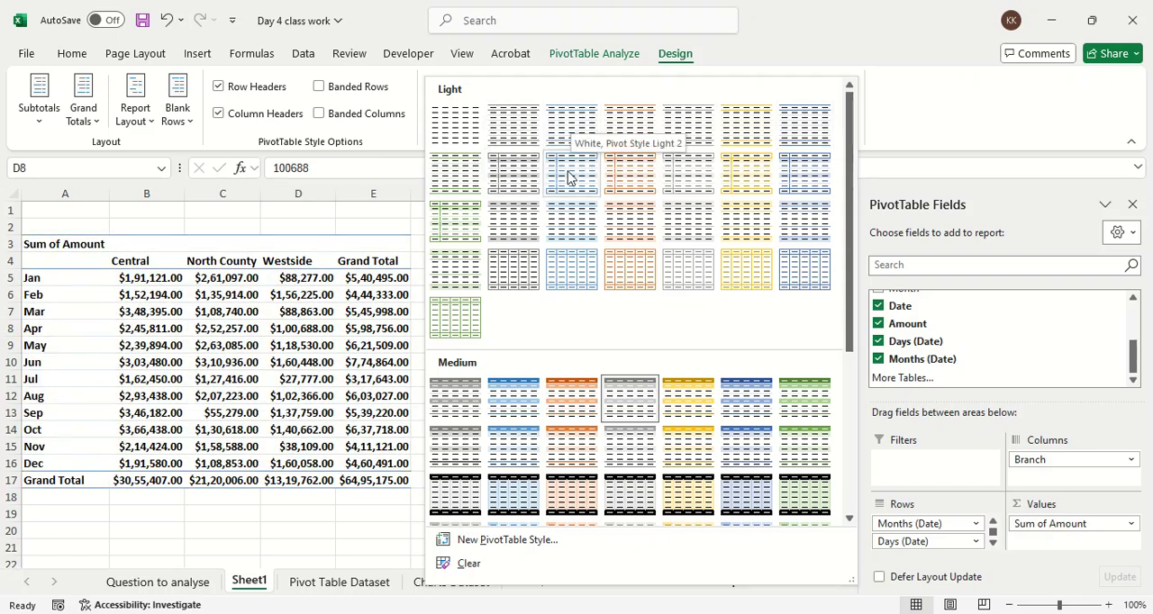
{"action": "left_click", "coordinate": [576, 137]}
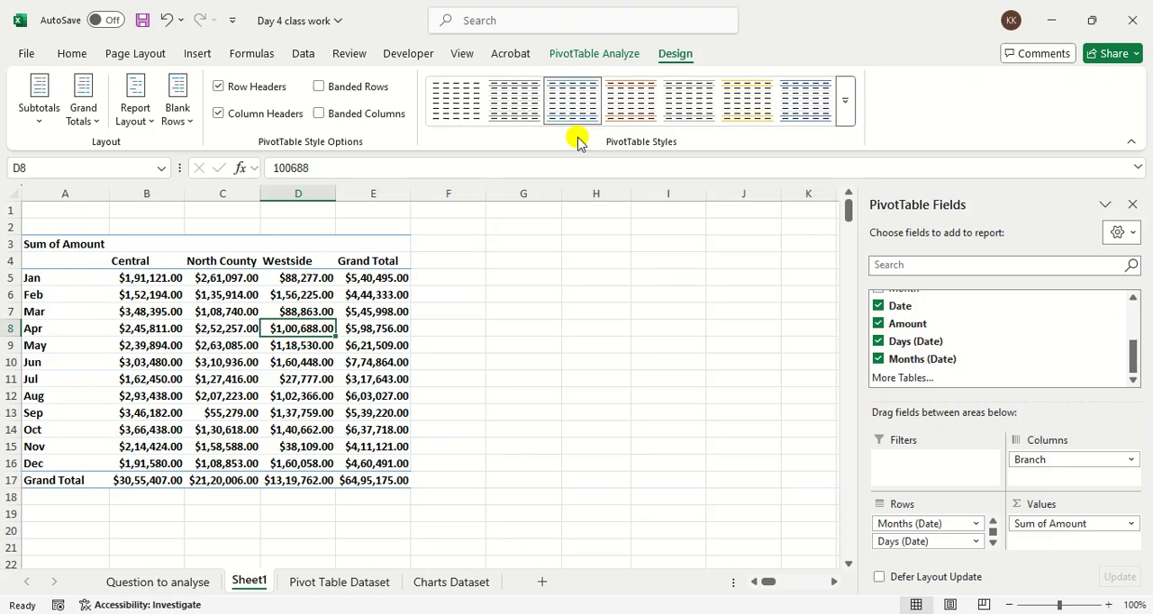
Step: Show the expand/collapse buttons on the month labels and close the PivotTable Fields pane
{"action": "left_click", "coordinate": [573, 55]}
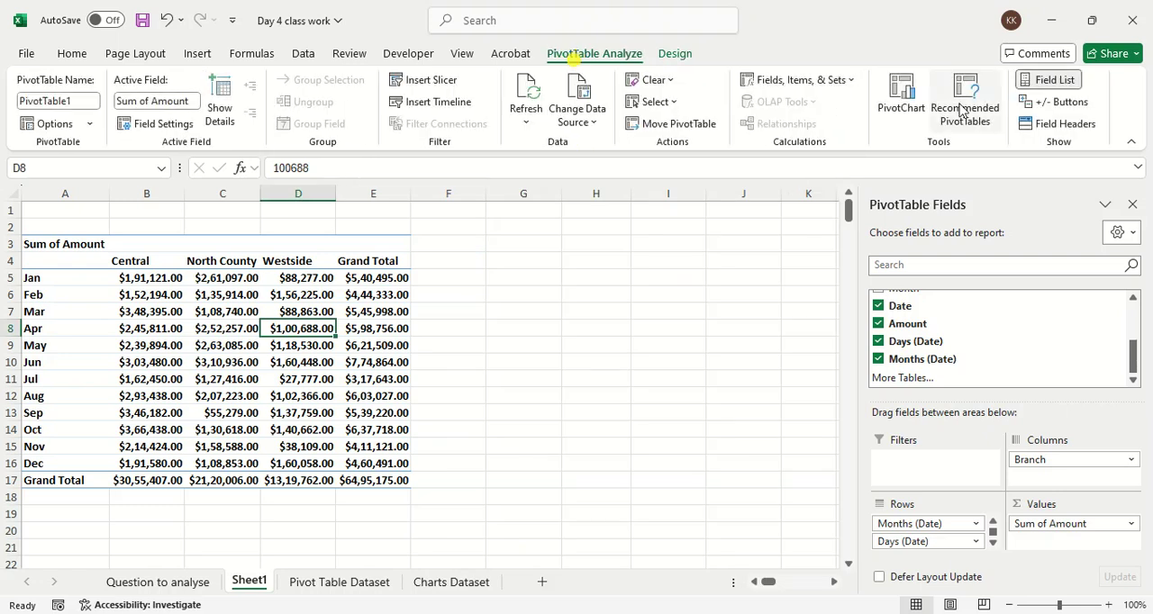
{"action": "left_click", "coordinate": [1033, 102]}
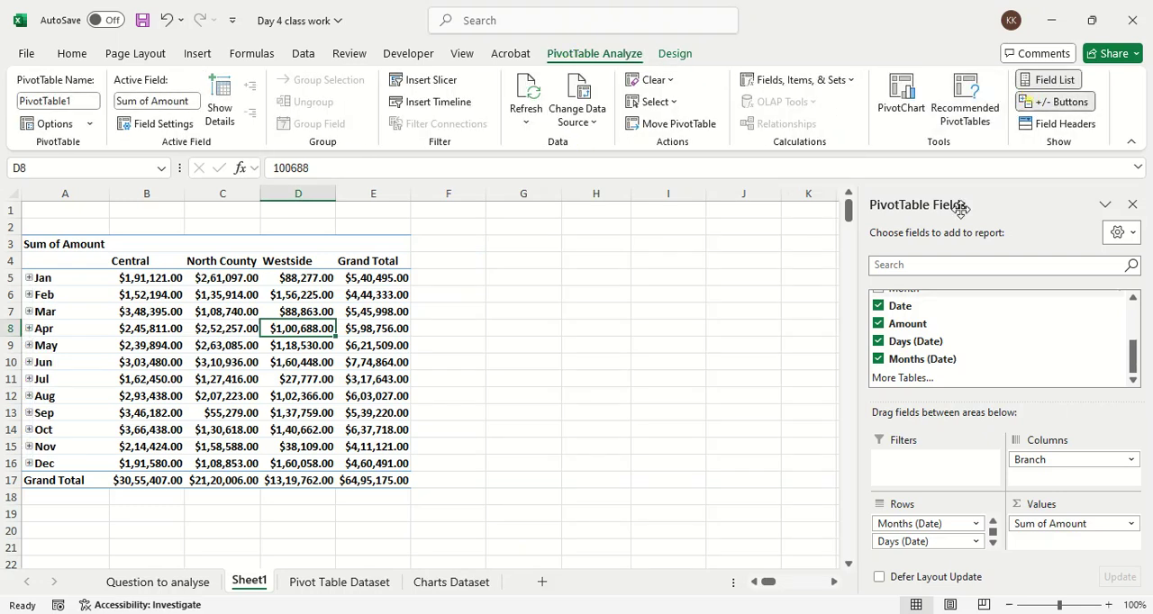
{"action": "left_click", "coordinate": [1133, 205]}
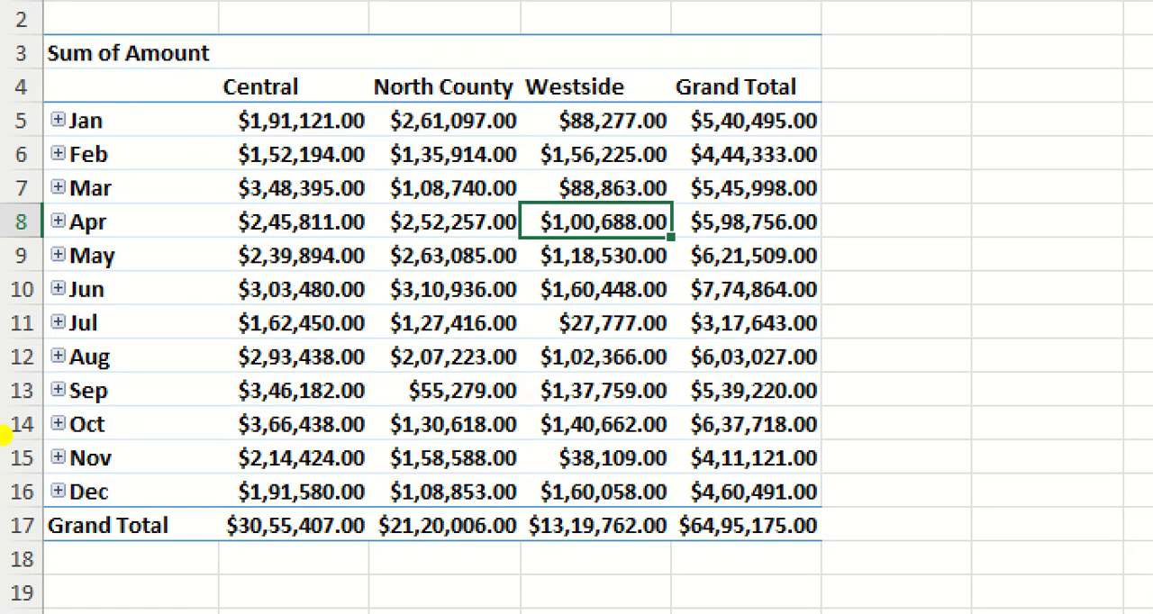
{"action": "left_click_drag", "start_coordinate": [196, 93], "coordinate": [800, 108]}
{"action": "mouse_move", "coordinate": [95, 95]}
{"action": "left_mouse_down"}
{"action": "mouse_move", "coordinate": [18, 261]}
{"action": "mouse_move", "coordinate": [185, 324]}
{"action": "mouse_move", "coordinate": [144, 111]}
{"action": "mouse_move", "coordinate": [213, 119]}
{"action": "left_mouse_up"}
{"action": "key", "text": "Escape"}
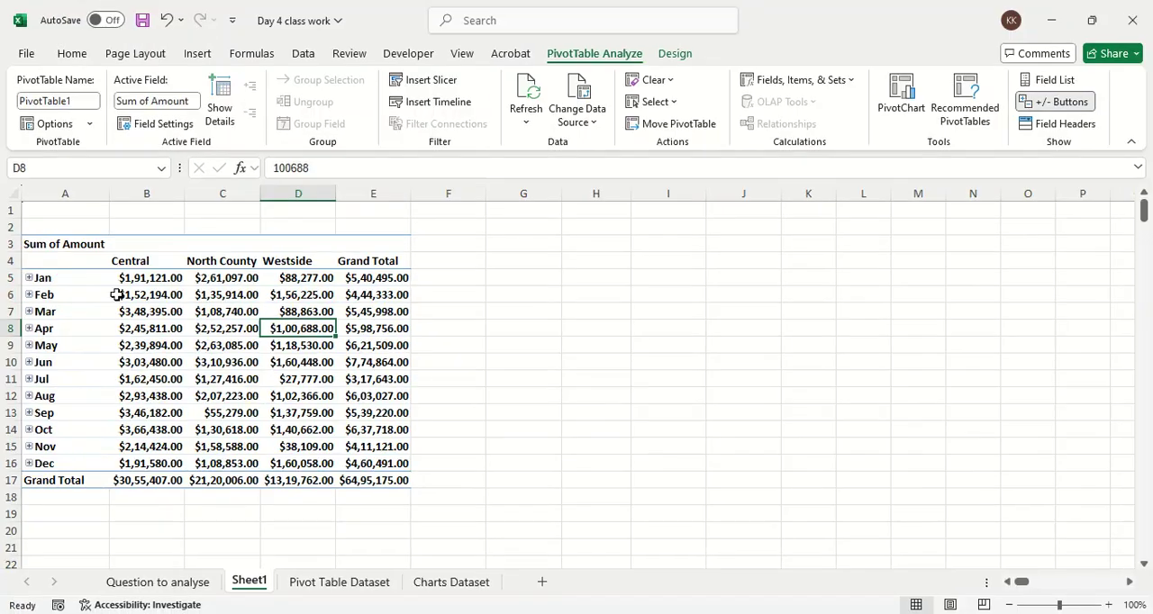
Step: Expand the Apr row to show its daily amounts
{"action": "key", "text": "ctrl+1"}
{"action": "left_click", "coordinate": [45, 328]}
{"action": "mouse_move", "coordinate": [70, 309]}
{"action": "left_mouse_down"}
{"action": "mouse_move", "coordinate": [44, 350]}
{"action": "mouse_move", "coordinate": [36, 316]}
{"action": "left_mouse_up"}
{"action": "key", "text": "Escape"}
{"action": "left_click", "coordinate": [29, 328]}
Step: Examine the individual April dates and the blank cells in the Westside column
{"action": "key", "text": "ctrl+1"}
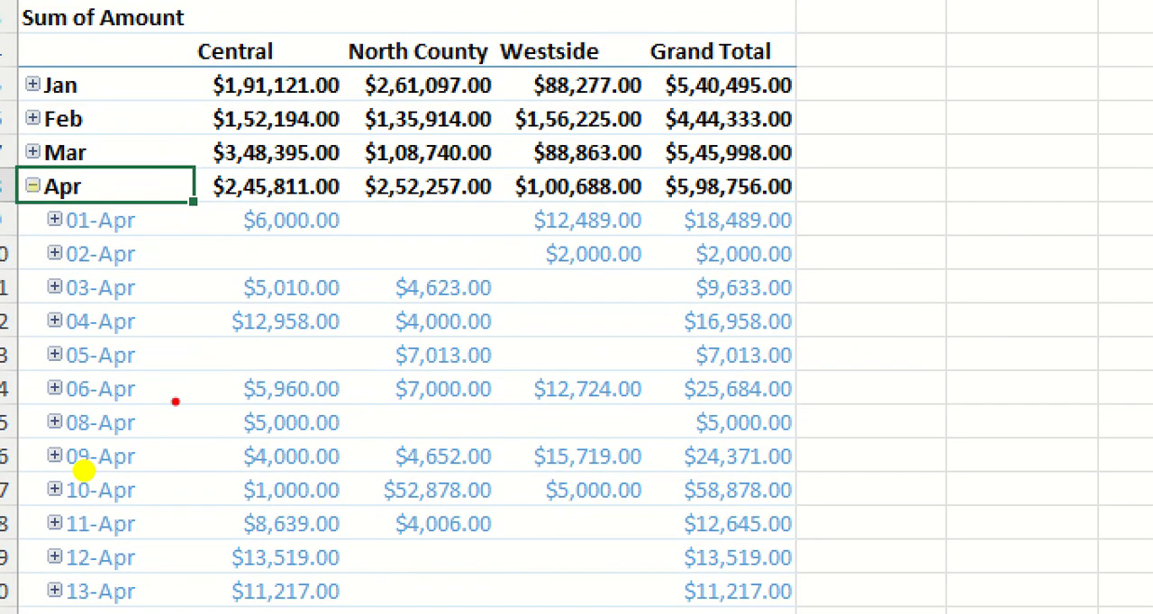
{"action": "mouse_move", "coordinate": [43, 234]}
{"action": "left_mouse_down"}
{"action": "mouse_move", "coordinate": [107, 236]}
{"action": "mouse_move", "coordinate": [131, 273]}
{"action": "left_mouse_up"}
{"action": "left_click_drag", "start_coordinate": [69, 301], "coordinate": [124, 306]}
{"action": "left_click_drag", "start_coordinate": [51, 340], "coordinate": [104, 343]}
{"action": "left_click_drag", "start_coordinate": [57, 360], "coordinate": [140, 377]}
{"action": "left_click_drag", "start_coordinate": [67, 407], "coordinate": [135, 408]}
{"action": "left_click_drag", "start_coordinate": [65, 440], "coordinate": [152, 444]}
{"action": "left_click_drag", "start_coordinate": [86, 479], "coordinate": [169, 484]}
{"action": "mouse_move", "coordinate": [89, 518]}
{"action": "left_mouse_down"}
{"action": "mouse_move", "coordinate": [144, 521]}
{"action": "mouse_move", "coordinate": [54, 540]}
{"action": "mouse_move", "coordinate": [29, 612]}
{"action": "left_mouse_up"}
{"action": "mouse_move", "coordinate": [693, 571]}
{"action": "left_mouse_down"}
{"action": "mouse_move", "coordinate": [657, 613]}
{"action": "mouse_move", "coordinate": [388, 527]}
{"action": "mouse_move", "coordinate": [27, 533]}
{"action": "left_mouse_up"}
{"action": "mouse_move", "coordinate": [635, 255]}
{"action": "left_mouse_down"}
{"action": "mouse_move", "coordinate": [598, 254]}
{"action": "mouse_move", "coordinate": [620, 356]}
{"action": "mouse_move", "coordinate": [559, 289]}
{"action": "left_mouse_up"}
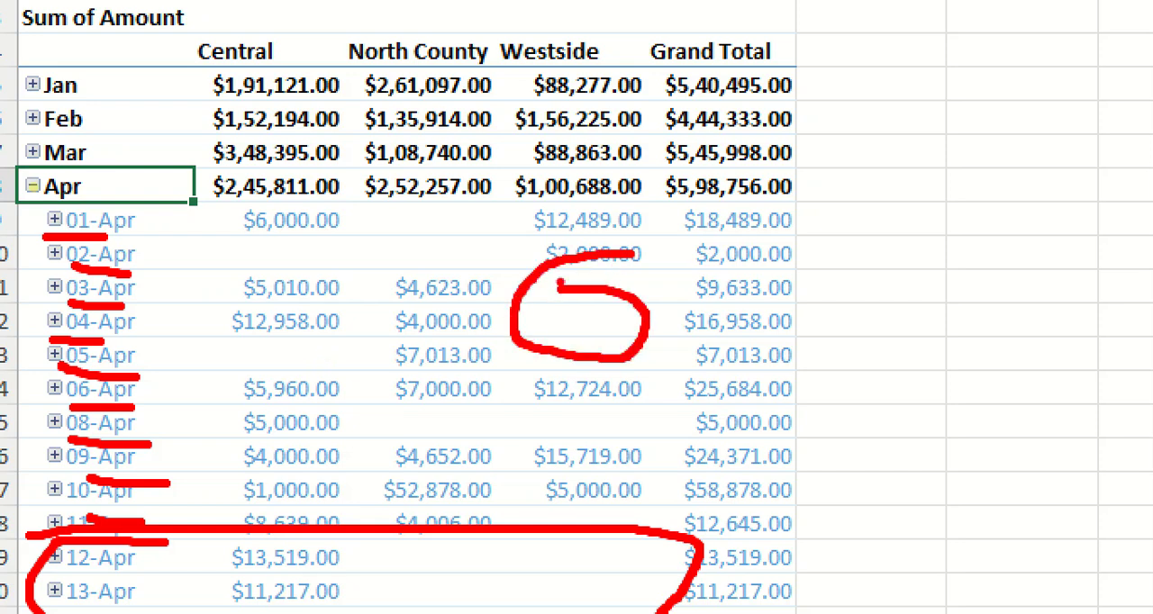
{"action": "mouse_move", "coordinate": [560, 396]}
{"action": "left_mouse_down"}
{"action": "mouse_move", "coordinate": [643, 478]}
{"action": "mouse_move", "coordinate": [568, 425]}
{"action": "left_mouse_up"}
{"action": "key", "text": "Escape"}
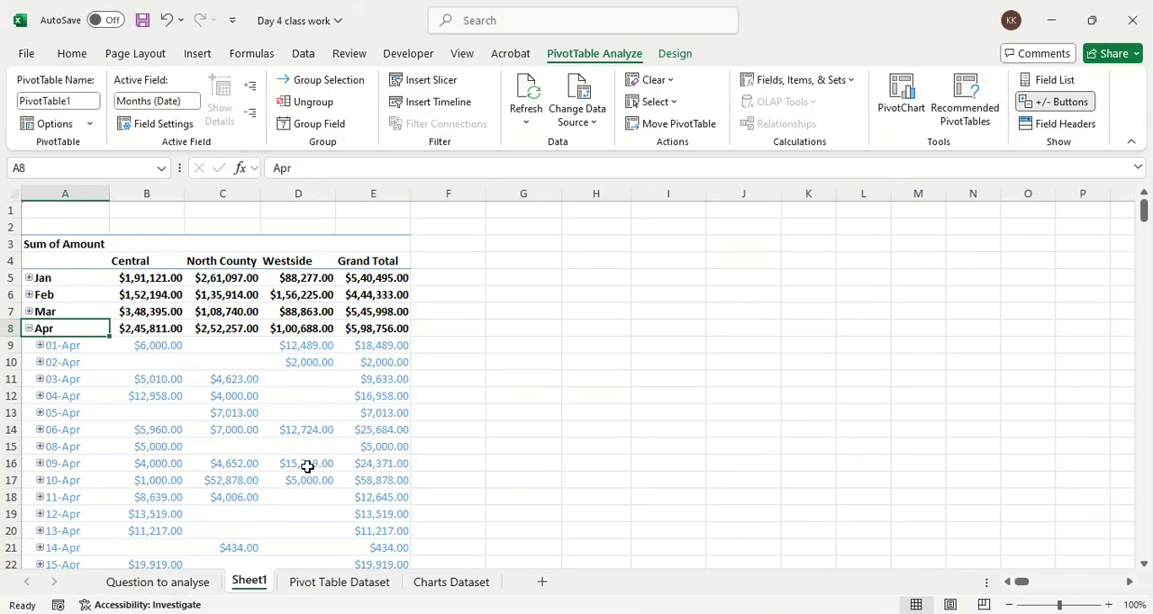
Step: Go through Westside's daily amounts down to the end of April and collapse the Apr row
{"action": "scroll", "coordinate": [320, 410], "scroll_direction": "down", "scroll_amount": 8}
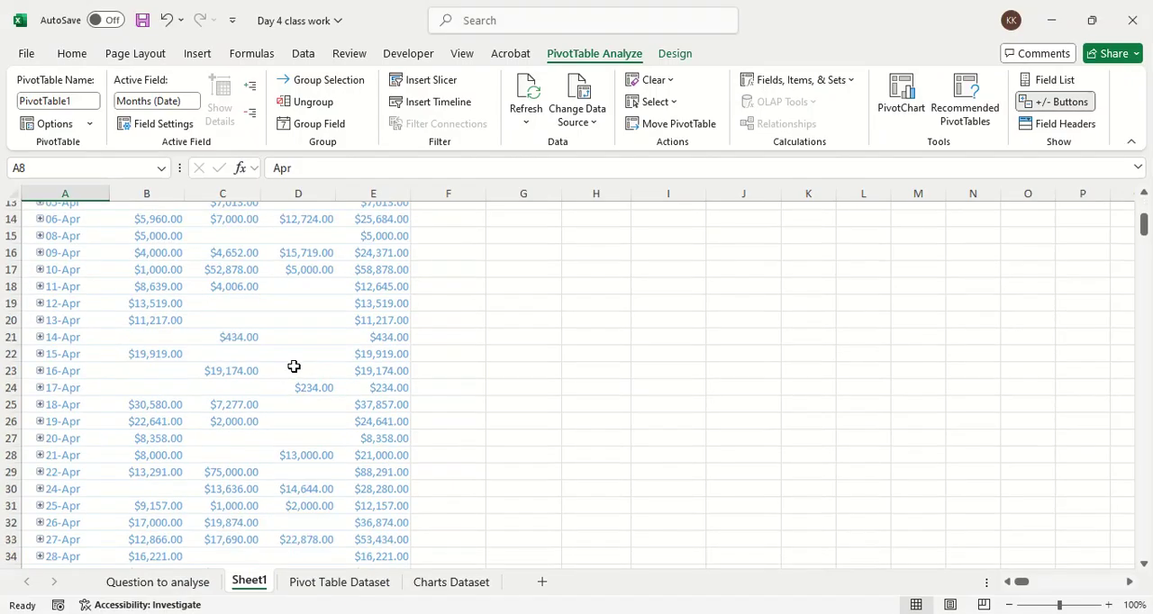
{"action": "scroll", "coordinate": [294, 366], "scroll_direction": "up", "scroll_amount": 6}
{"action": "left_click_drag", "start_coordinate": [307, 297], "coordinate": [303, 531]}
{"action": "scroll", "coordinate": [297, 495], "scroll_direction": "down", "scroll_amount": 2}
{"action": "left_click", "coordinate": [294, 467]}
{"action": "scroll", "coordinate": [294, 486], "scroll_direction": "down", "scroll_amount": 2}
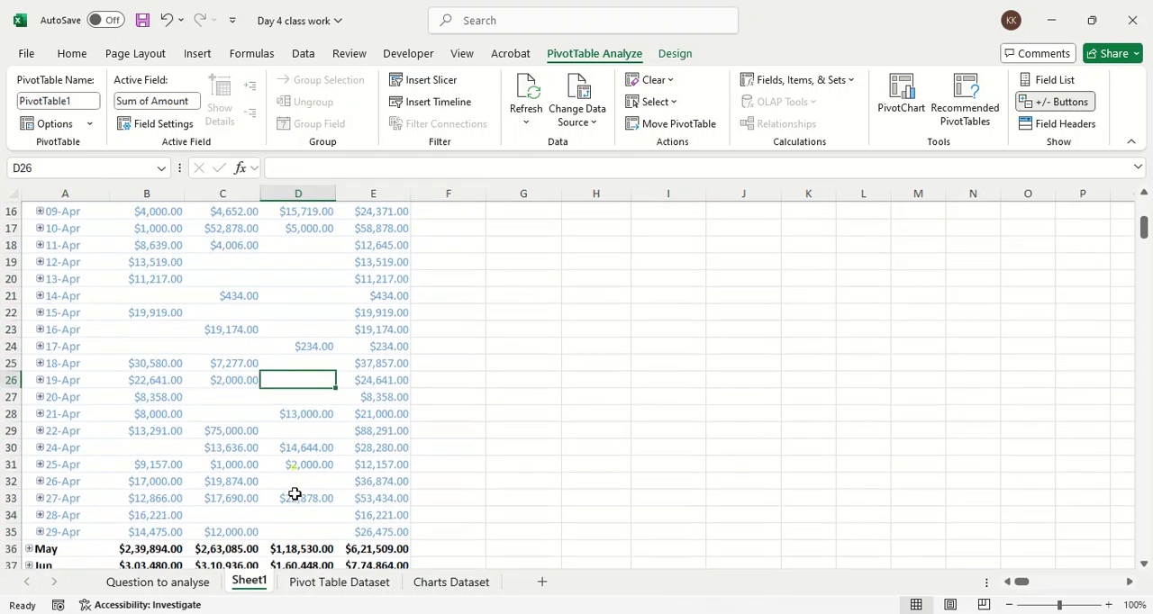
{"action": "left_click_drag", "start_coordinate": [290, 515], "coordinate": [283, 314]}
{"action": "left_click", "coordinate": [285, 314]}
{"action": "scroll", "coordinate": [284, 315], "scroll_direction": "up", "scroll_amount": 4}
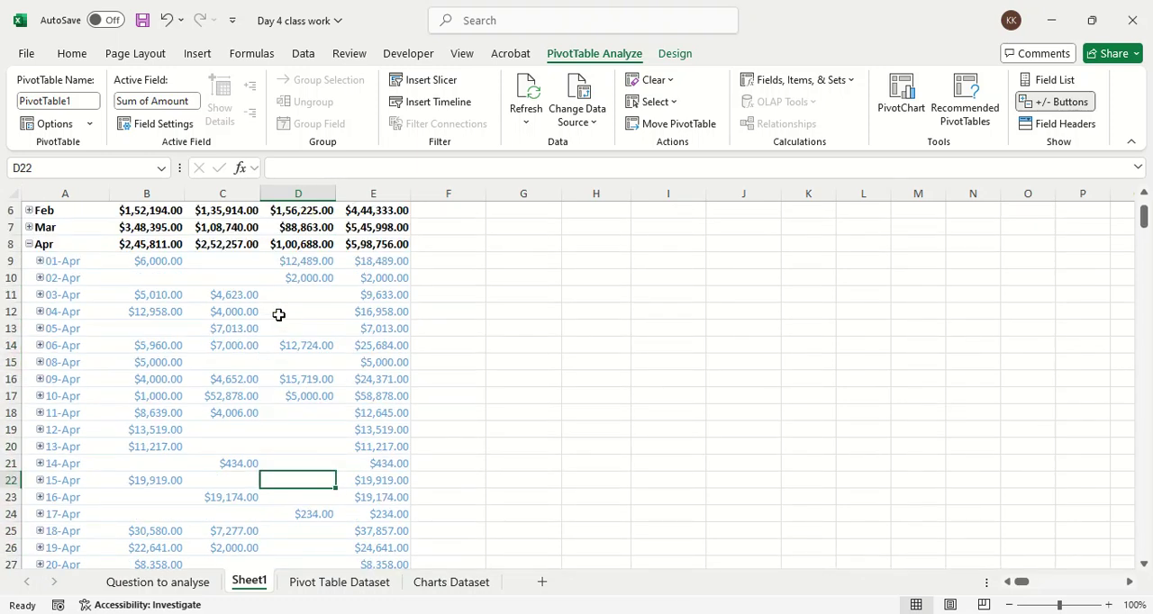
{"action": "left_click", "coordinate": [29, 245]}
{"action": "scroll", "coordinate": [219, 311], "scroll_direction": "up", "scroll_amount": 2}
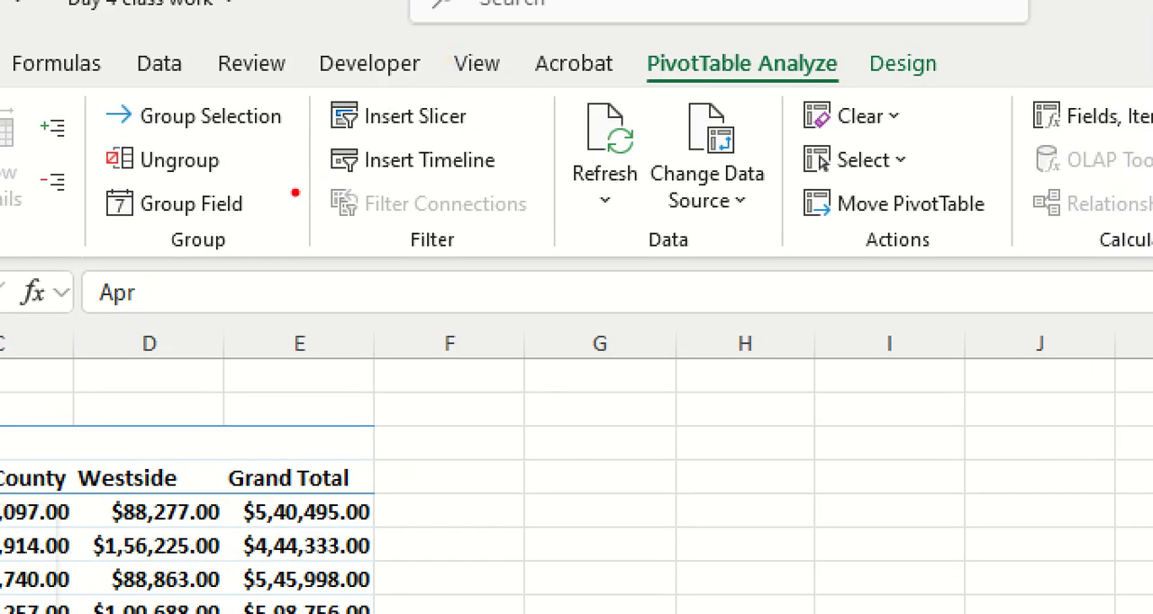
Step: Insert a timeline for the Date field and place it beside the PivotTable, level with its header rows
{"action": "mouse_move", "coordinate": [295, 192]}
{"action": "left_mouse_down"}
{"action": "mouse_move", "coordinate": [553, 160]}
{"action": "mouse_move", "coordinate": [376, 144]}
{"action": "mouse_move", "coordinate": [298, 183]}
{"action": "left_mouse_up"}
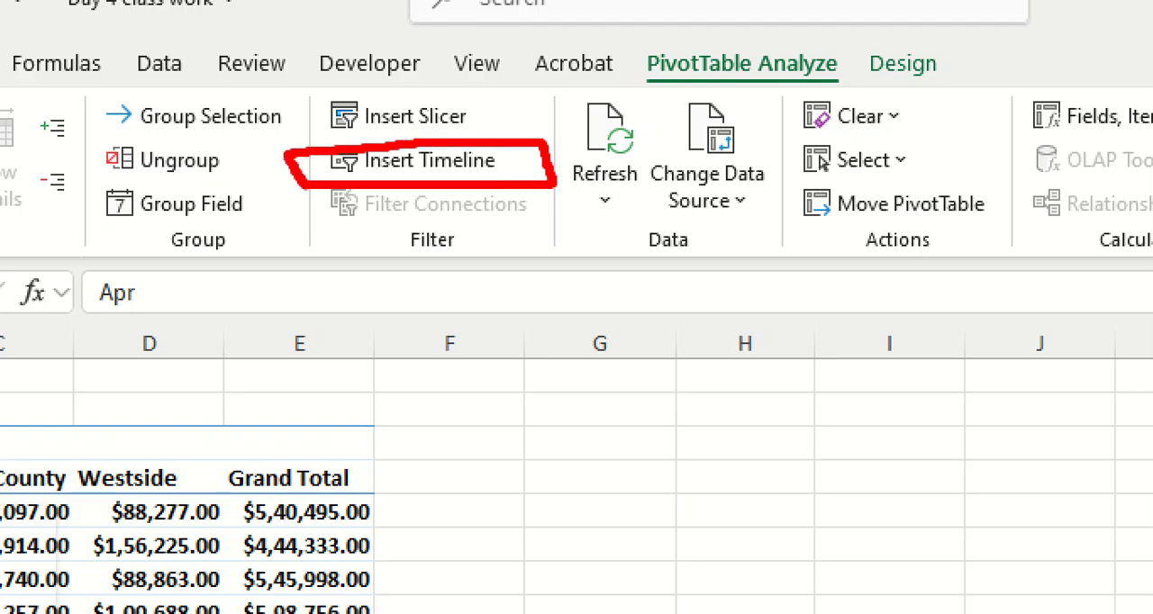
{"action": "mouse_move", "coordinate": [668, 31]}
{"action": "left_mouse_down"}
{"action": "mouse_move", "coordinate": [548, 34]}
{"action": "mouse_move", "coordinate": [834, 90]}
{"action": "mouse_move", "coordinate": [859, 51]}
{"action": "mouse_move", "coordinate": [649, 32]}
{"action": "left_mouse_up"}
{"action": "mouse_move", "coordinate": [585, 106]}
{"action": "left_mouse_down"}
{"action": "mouse_move", "coordinate": [561, 111]}
{"action": "mouse_move", "coordinate": [551, 134]}
{"action": "left_mouse_up"}
{"action": "key", "text": "Escape"}
{"action": "left_click", "coordinate": [462, 99]}
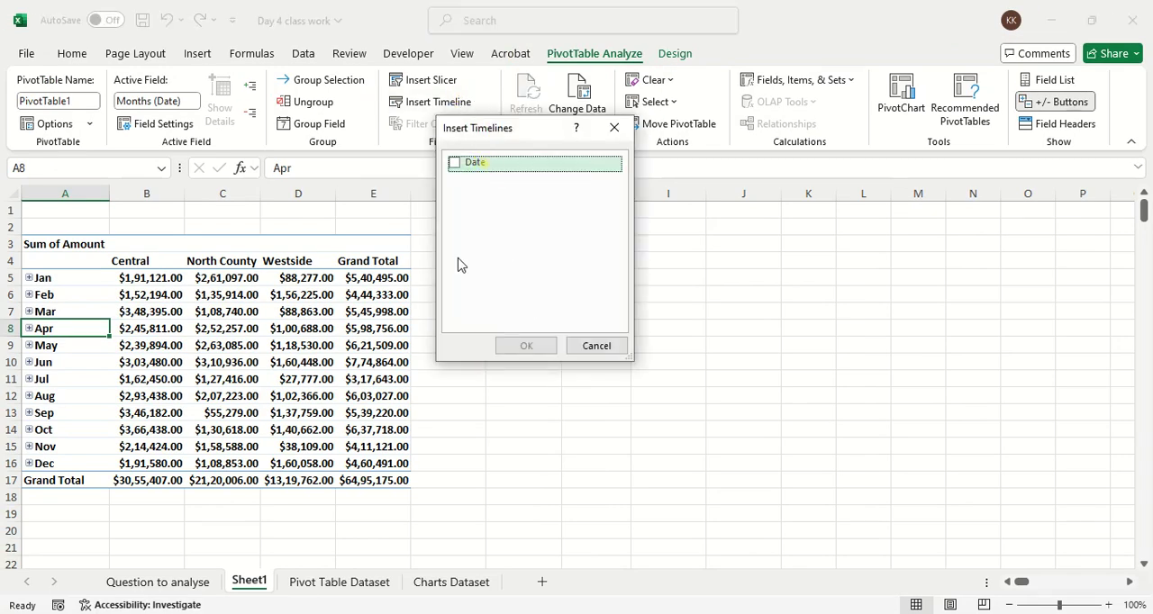
{"action": "left_click", "coordinate": [455, 164]}
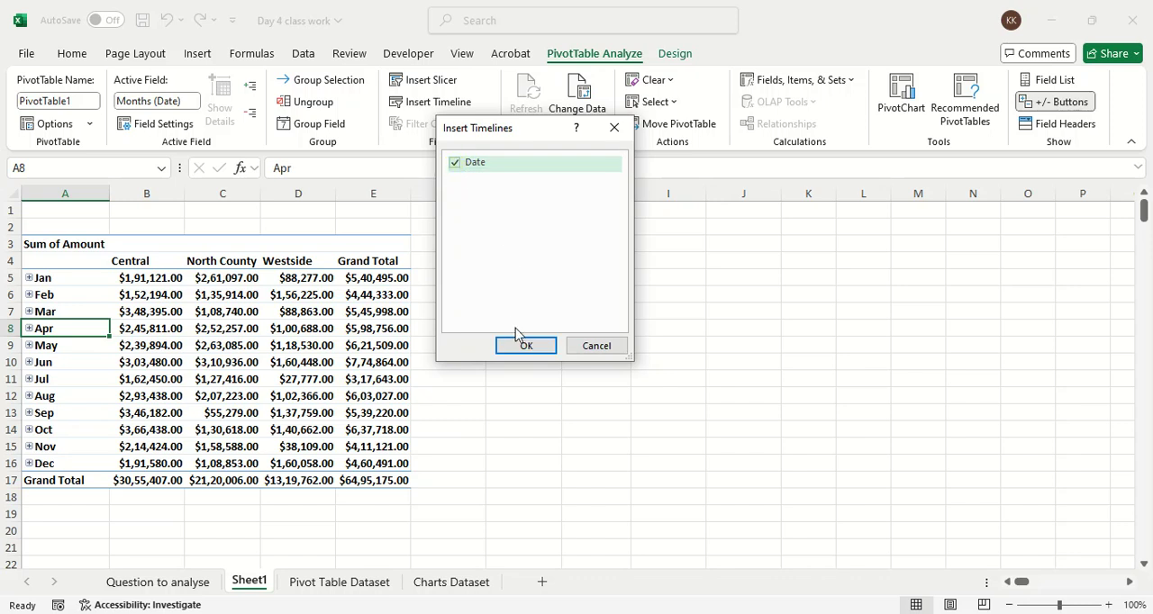
{"action": "left_click", "coordinate": [519, 346]}
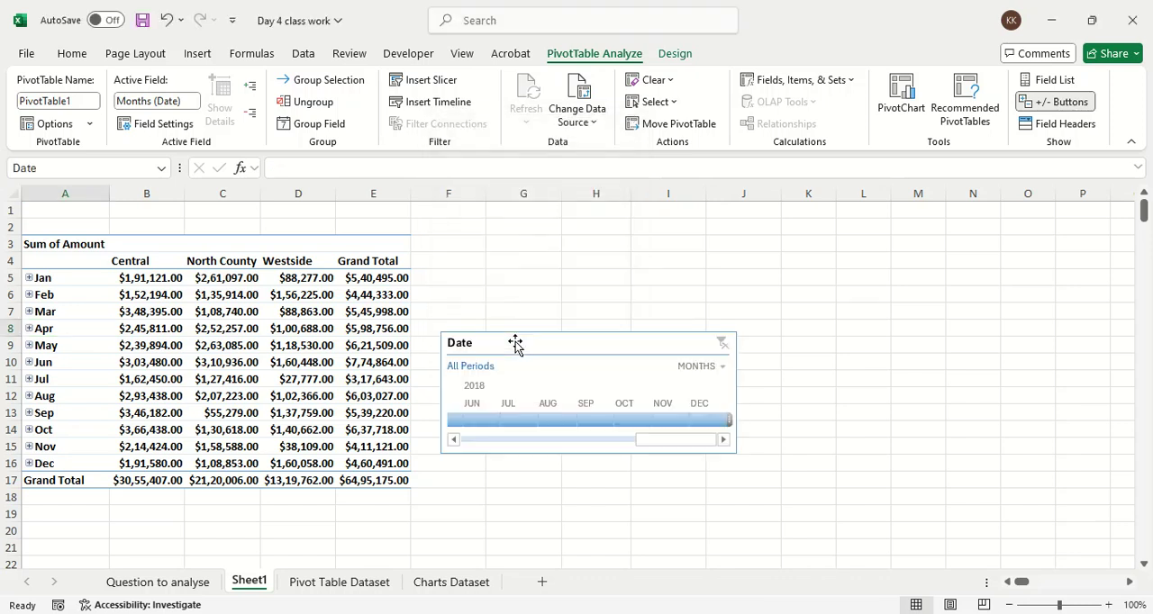
{"action": "left_click_drag", "start_coordinate": [516, 339], "coordinate": [512, 247]}
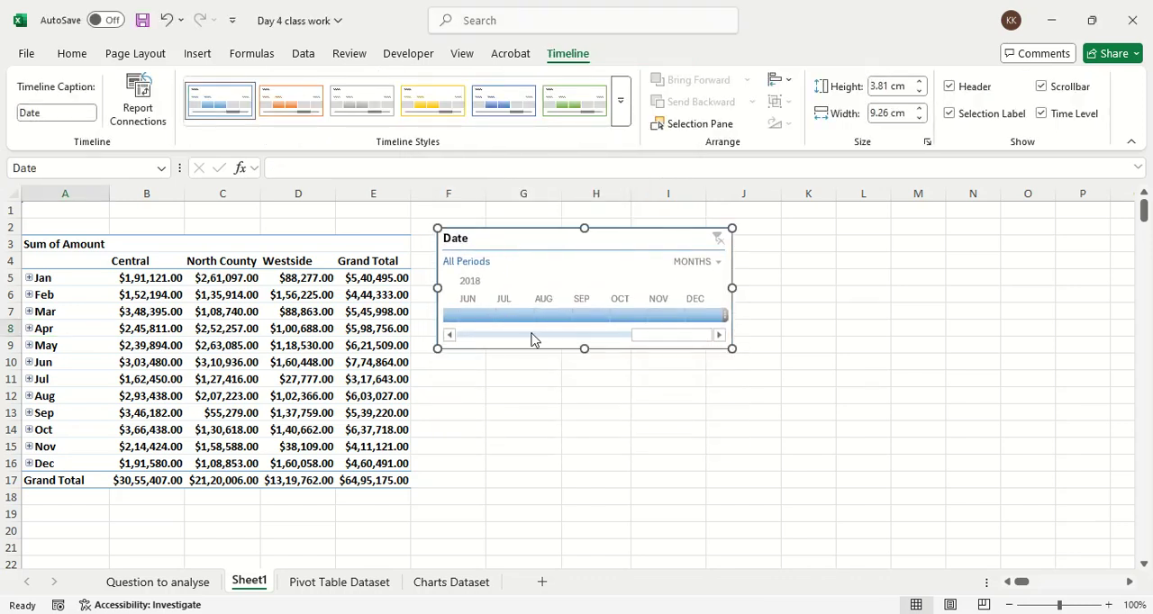
Step: Filter the report with the Date timeline, first to Jan 2017 and finally to Feb 2017
{"action": "left_click_drag", "start_coordinate": [664, 334], "coordinate": [431, 357]}
{"action": "left_click", "coordinate": [463, 314]}
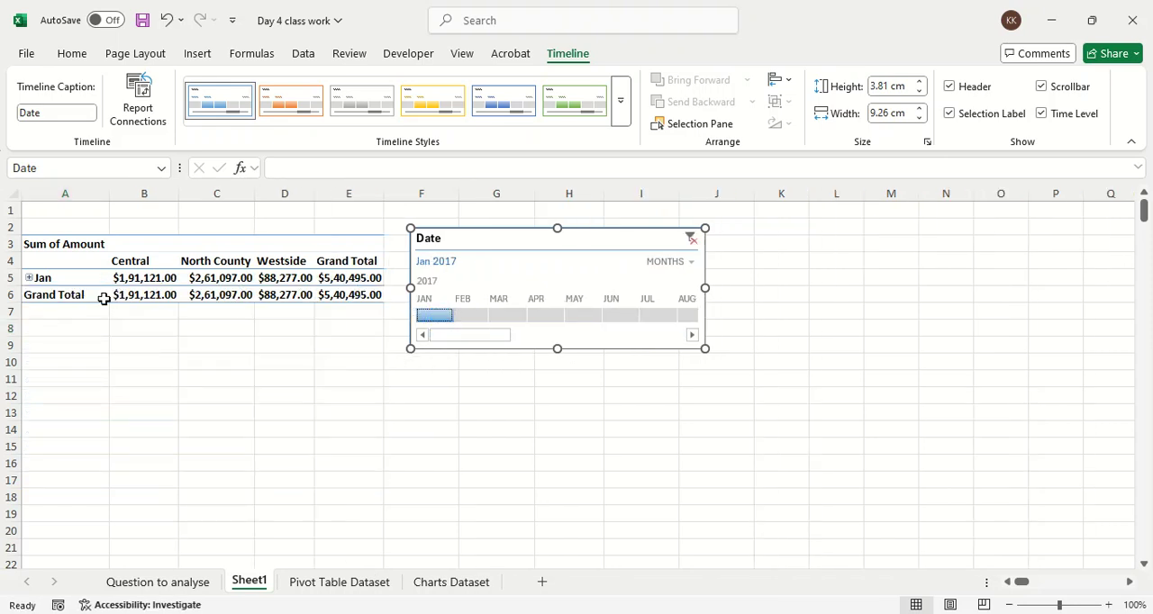
{"action": "left_click", "coordinate": [474, 317]}
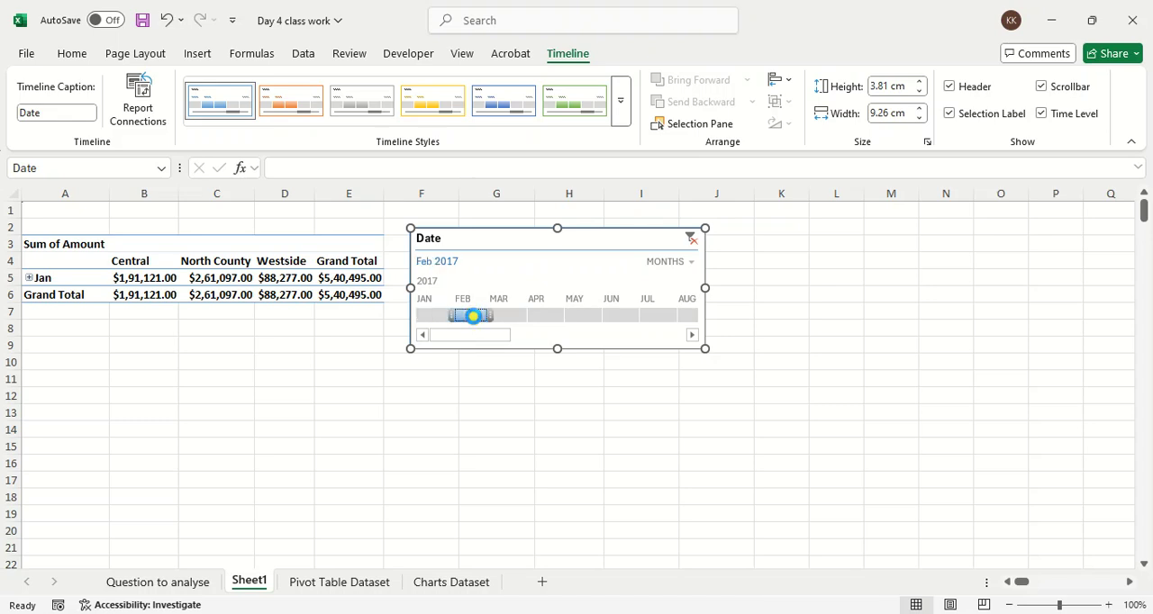
Step: Show the PivotTable field list and remove the Months, Days and Date fields from the rows
{"action": "left_click", "coordinate": [234, 282]}
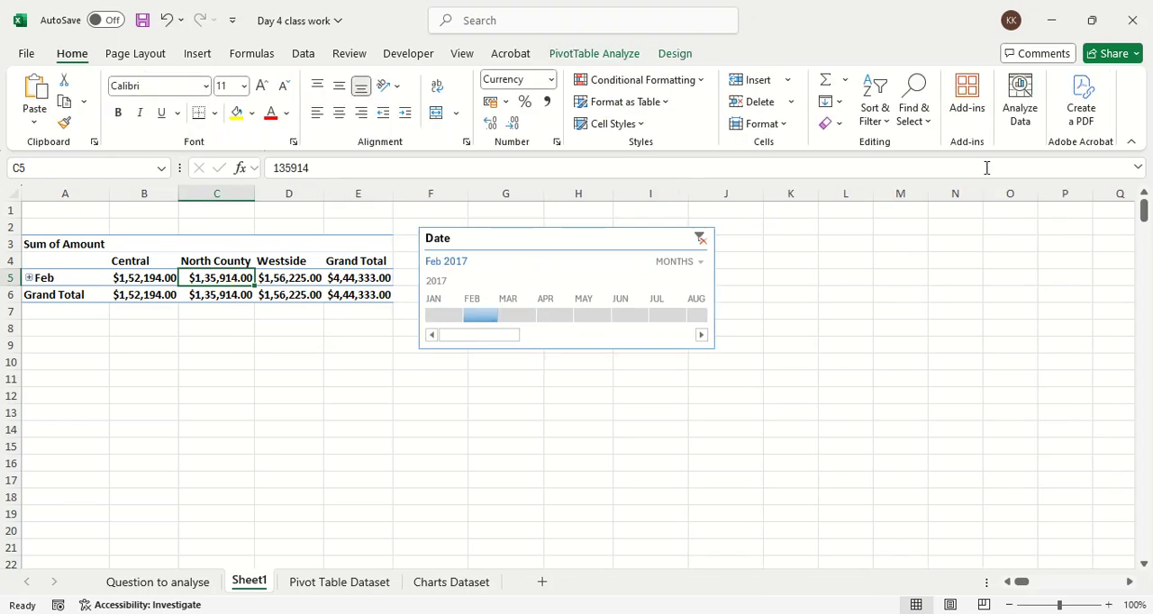
{"action": "left_click", "coordinate": [602, 62]}
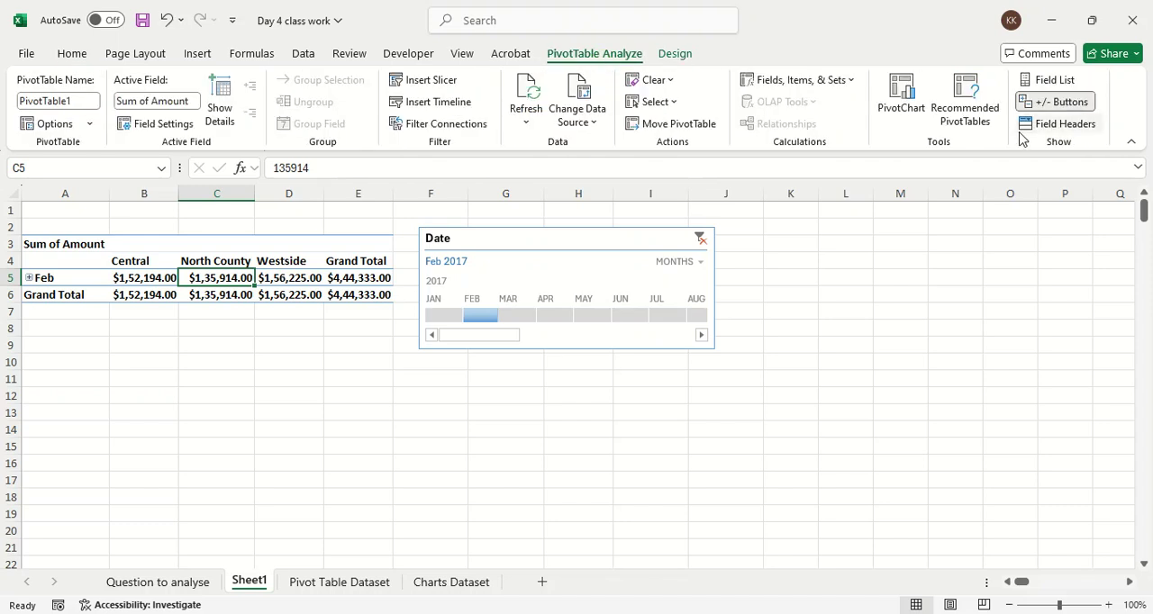
{"action": "left_click", "coordinate": [1050, 81]}
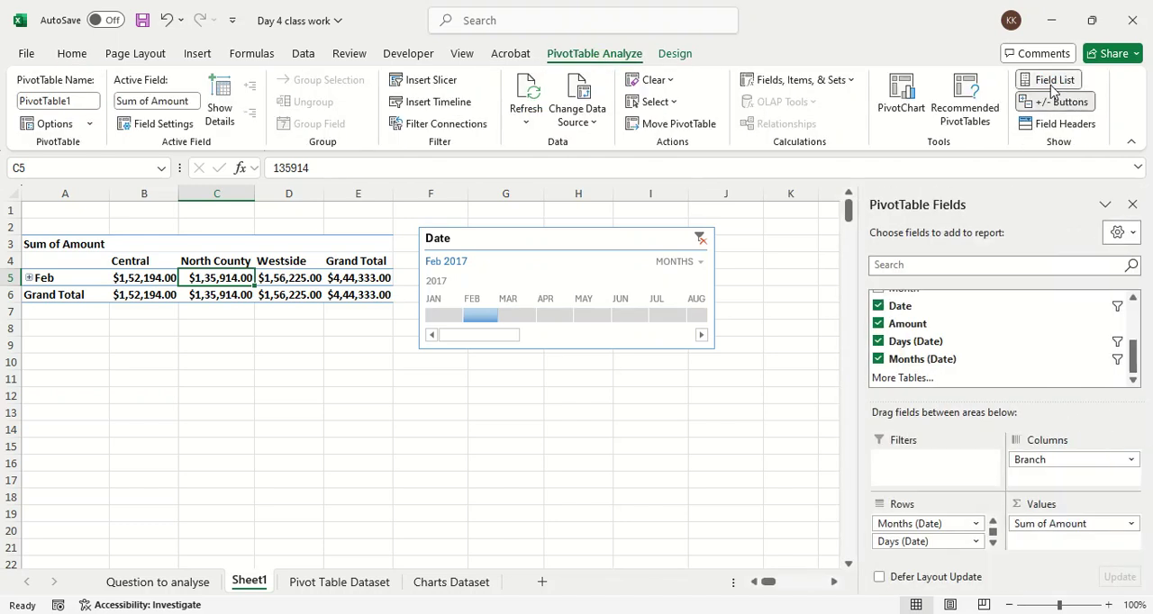
{"action": "left_click_drag", "start_coordinate": [957, 542], "coordinate": [747, 523]}
{"action": "left_click_drag", "start_coordinate": [909, 523], "coordinate": [768, 522]}
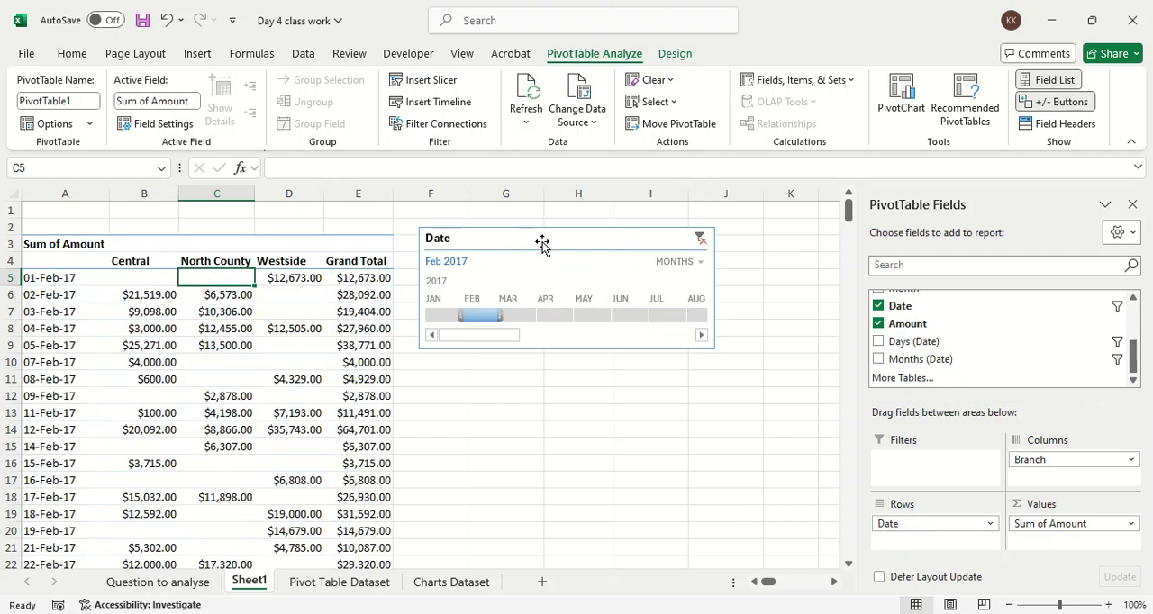
{"action": "left_click_drag", "start_coordinate": [909, 523], "coordinate": [629, 489]}
Step: Add the AcctType field to the rows of the PivotTable
{"action": "scroll", "coordinate": [964, 332], "scroll_direction": "up", "scroll_amount": 2}
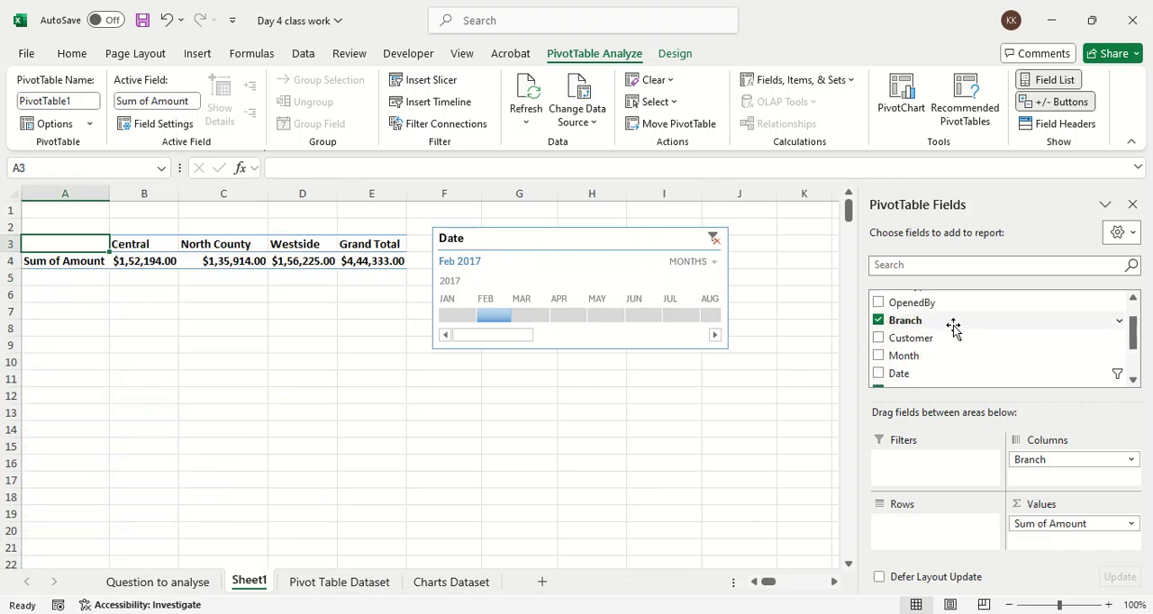
{"action": "scroll", "coordinate": [946, 326], "scroll_direction": "up", "scroll_amount": 1}
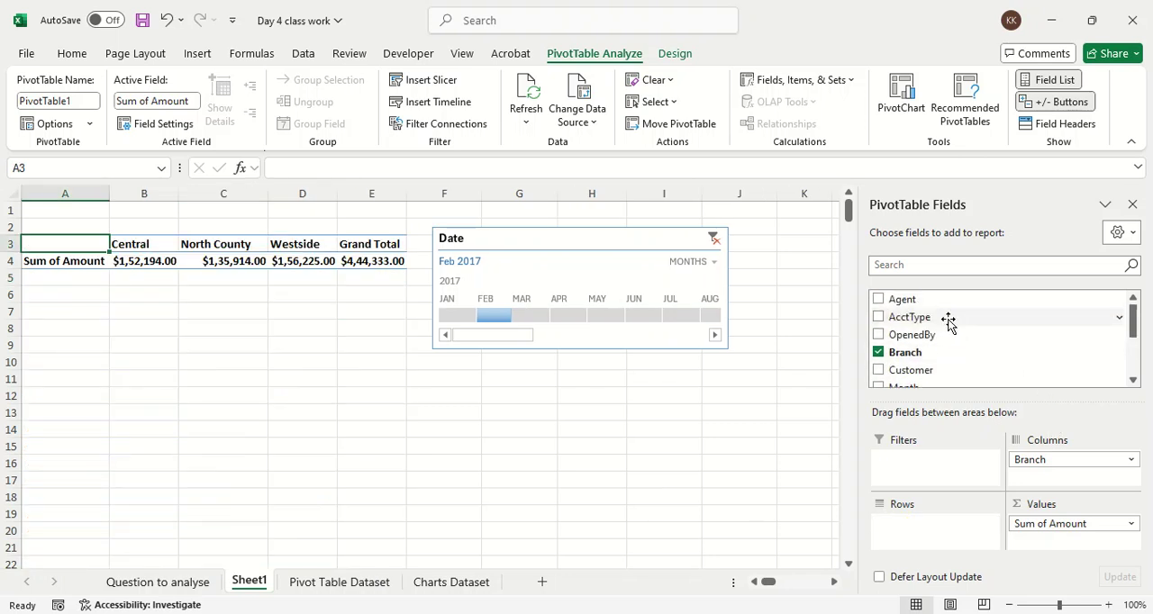
{"action": "left_click_drag", "start_coordinate": [949, 318], "coordinate": [960, 535]}
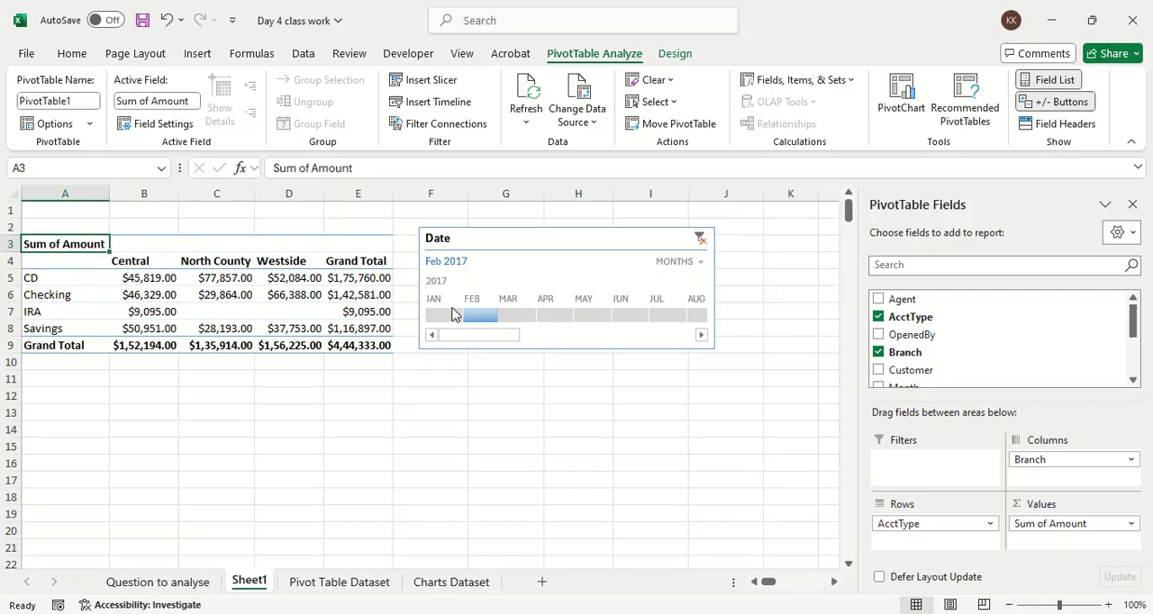
Step: Filter the report with the Date timeline to Mar, Jan, Apr, May and Jun 2017 in turn, ending on Jul 2017
{"action": "left_click", "coordinate": [526, 316]}
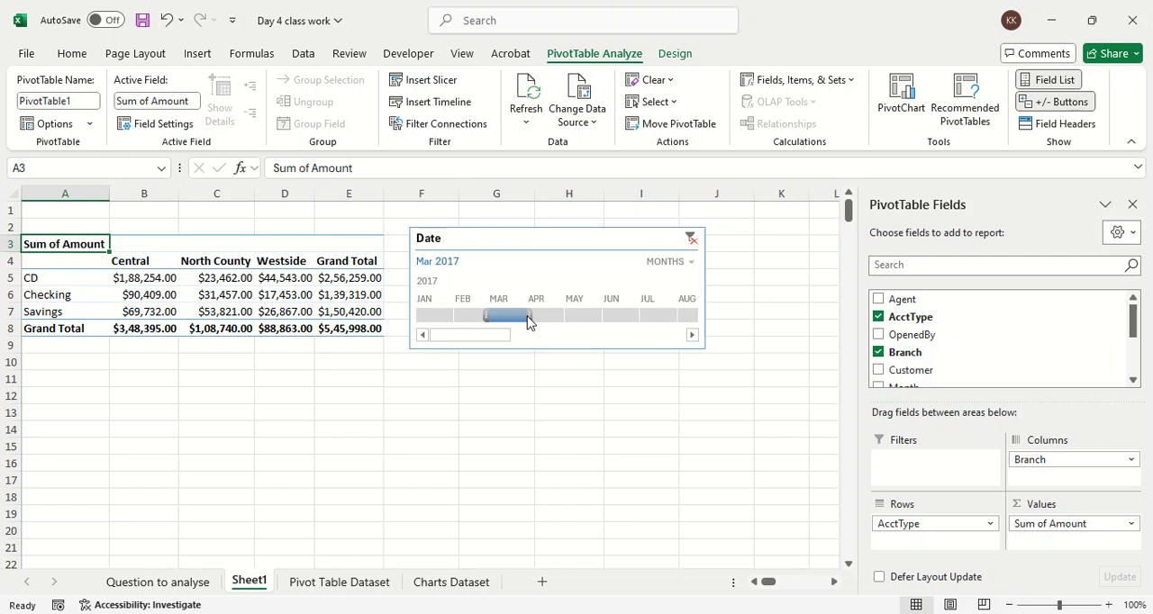
{"action": "left_click", "coordinate": [440, 316]}
{"action": "left_click", "coordinate": [545, 317]}
{"action": "left_click", "coordinate": [590, 317]}
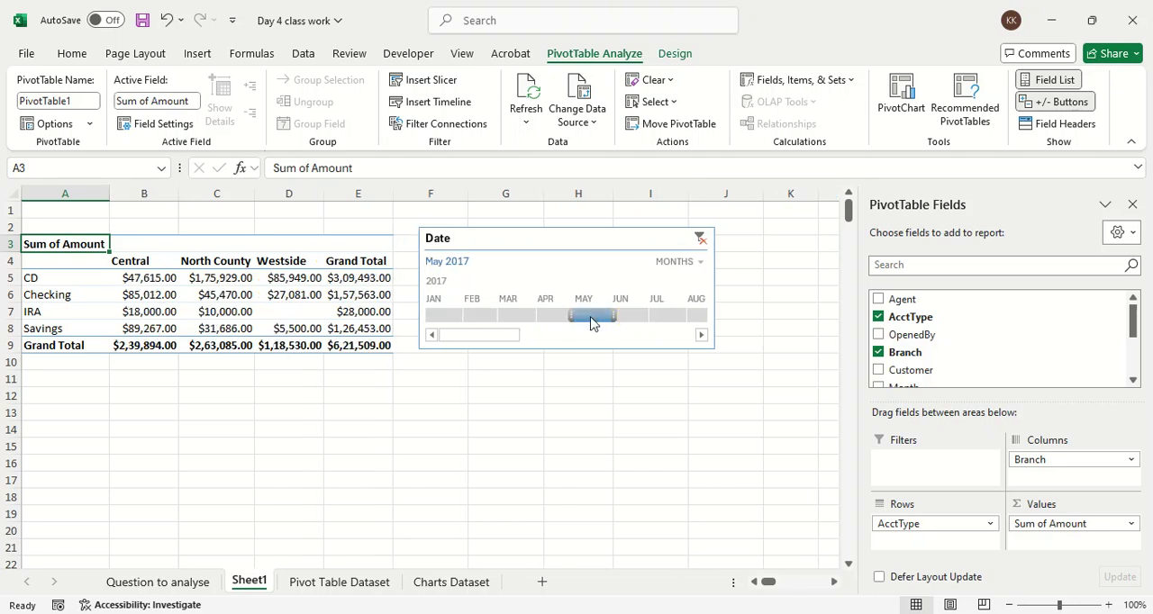
{"action": "left_click", "coordinate": [632, 319]}
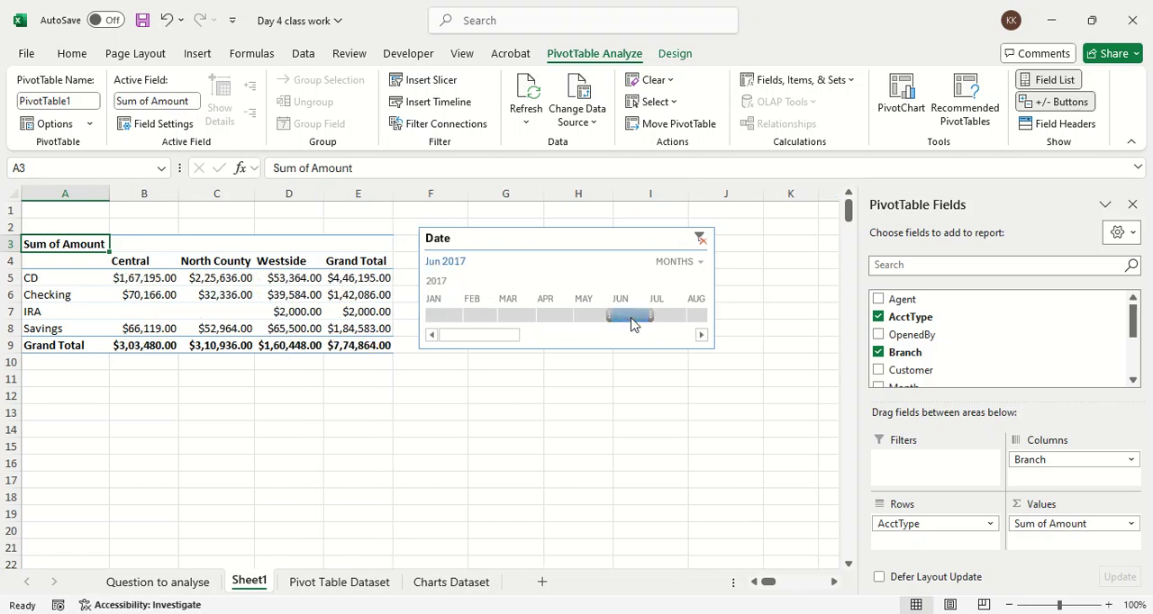
{"action": "left_click", "coordinate": [666, 318]}
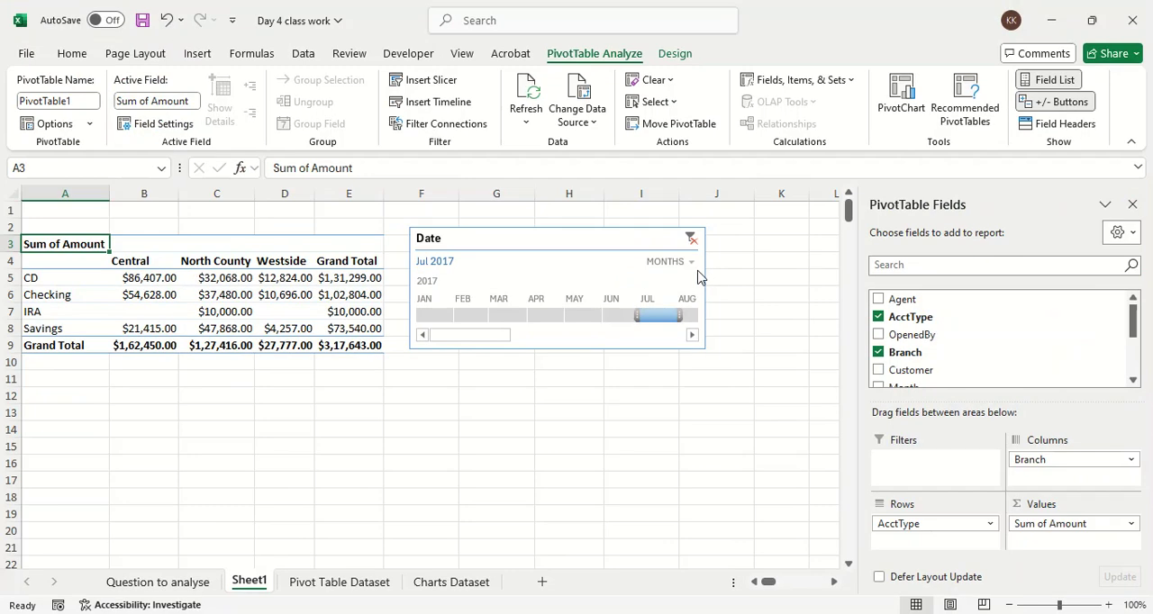
Step: Switch the Date timeline to quarters and filter the report to Q1, Q2 and finally Q3 2017
{"action": "left_click", "coordinate": [692, 262]}
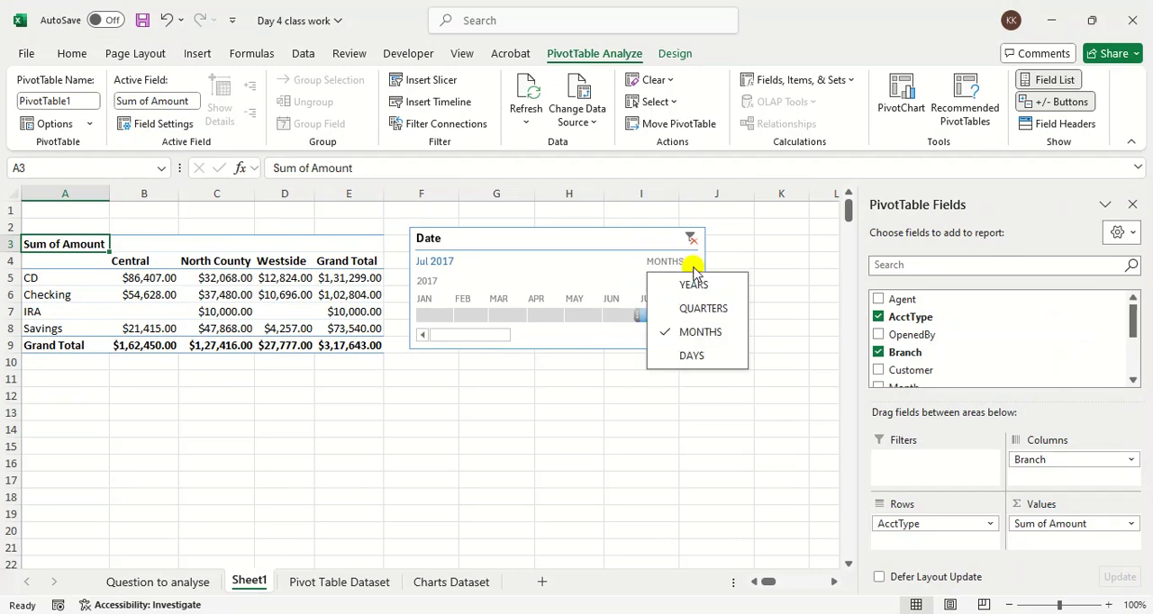
{"action": "left_click", "coordinate": [693, 304]}
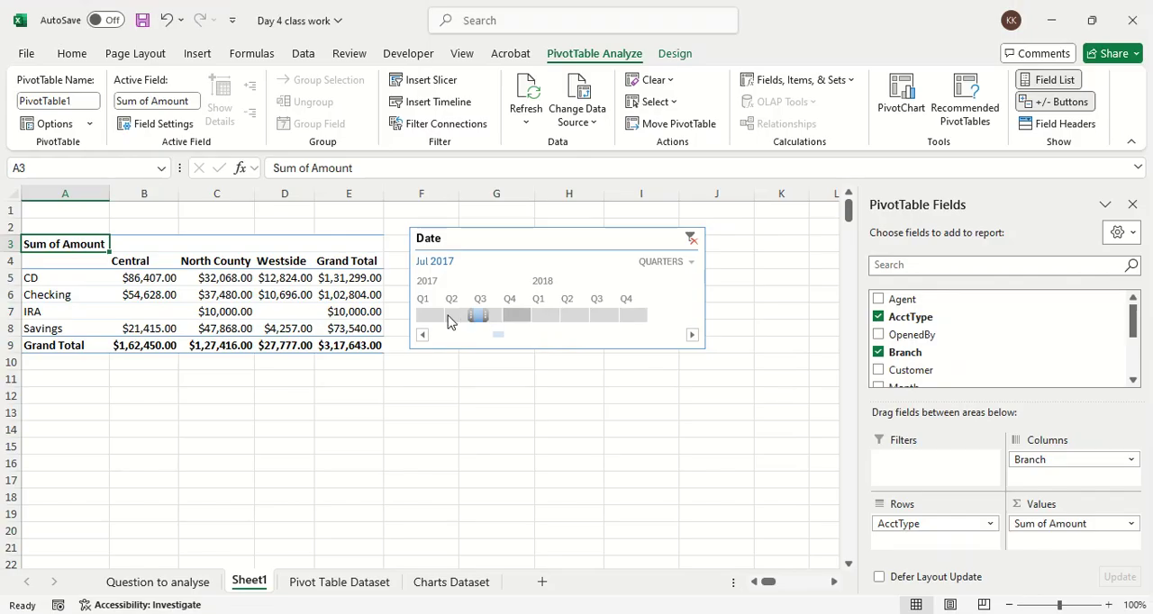
{"action": "left_click", "coordinate": [348, 318]}
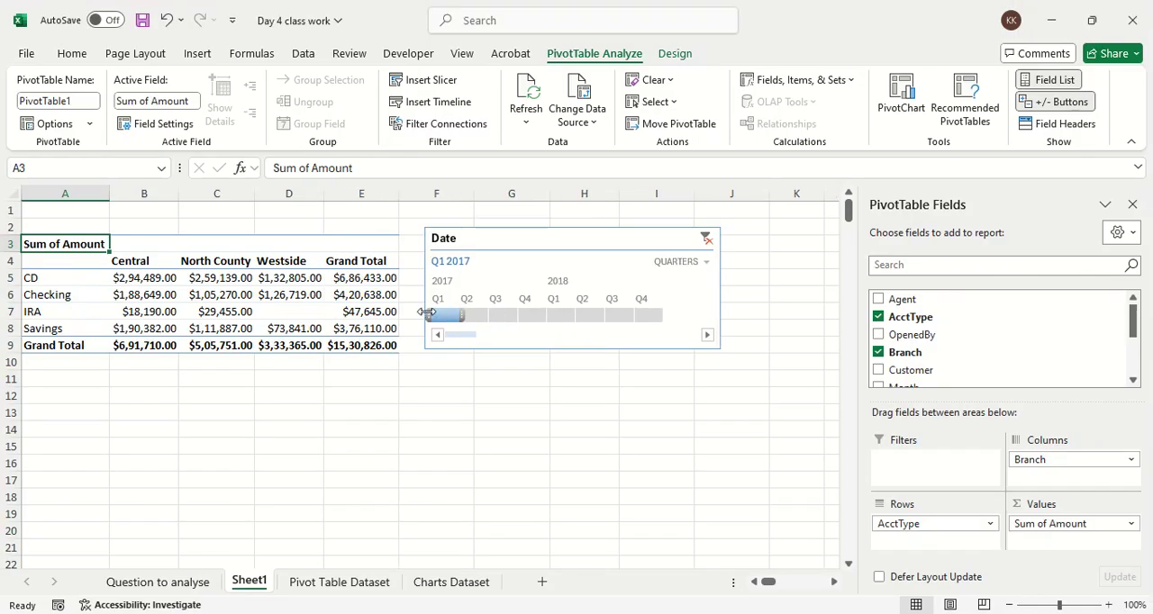
{"action": "left_click", "coordinate": [476, 316]}
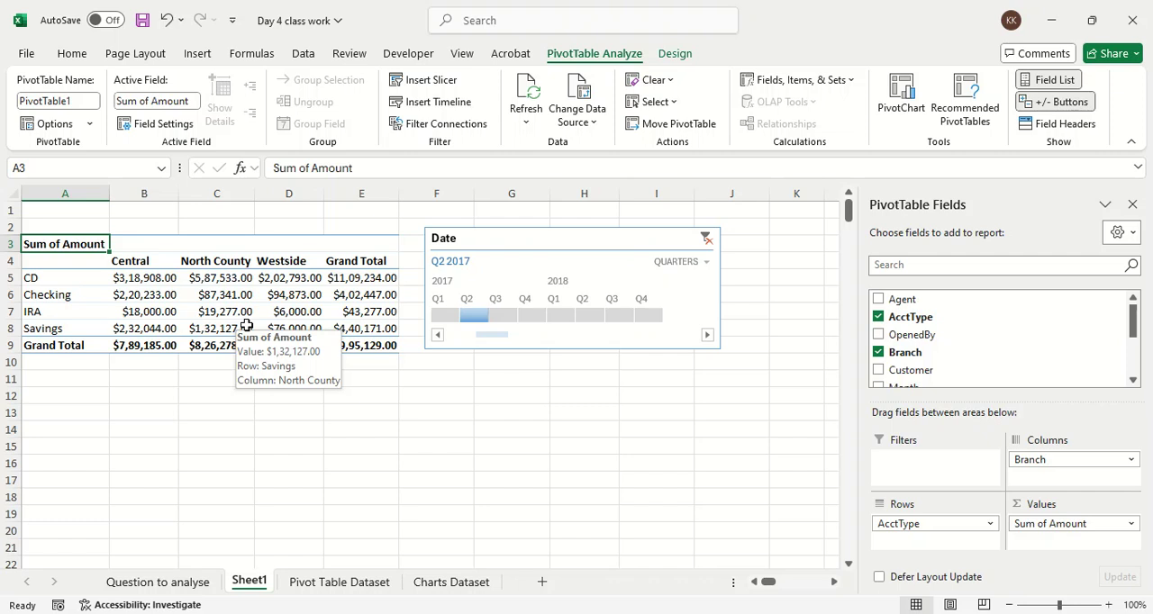
{"action": "left_click", "coordinate": [503, 316]}
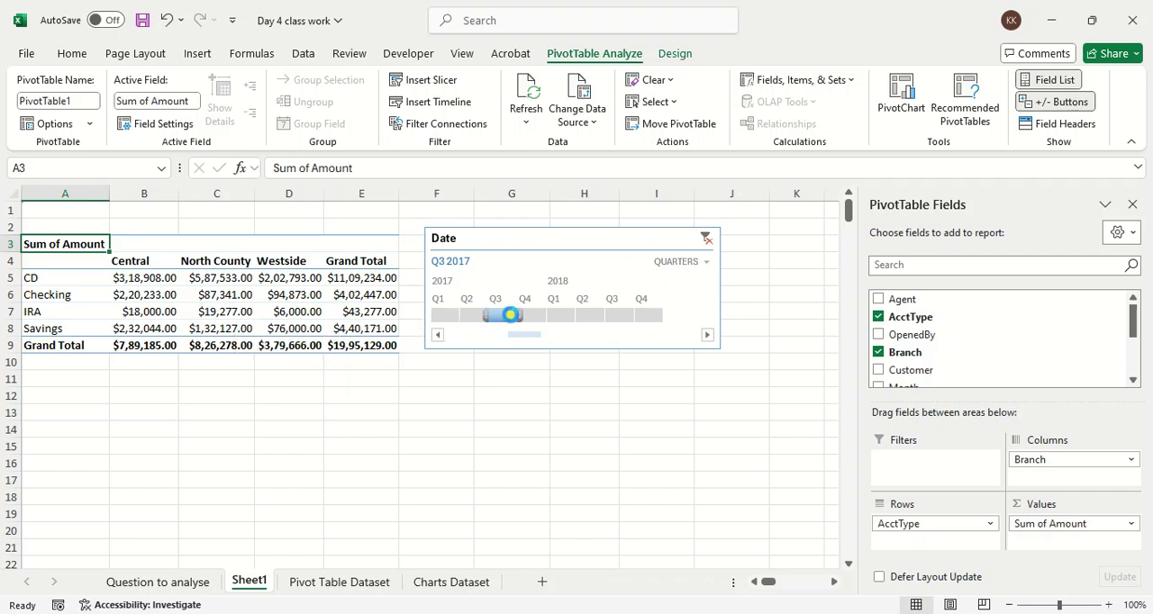
Step: Extend the Date timeline's selected period to cover Q2 to Q3 2017
{"action": "left_click_drag", "start_coordinate": [466, 315], "coordinate": [455, 315]}
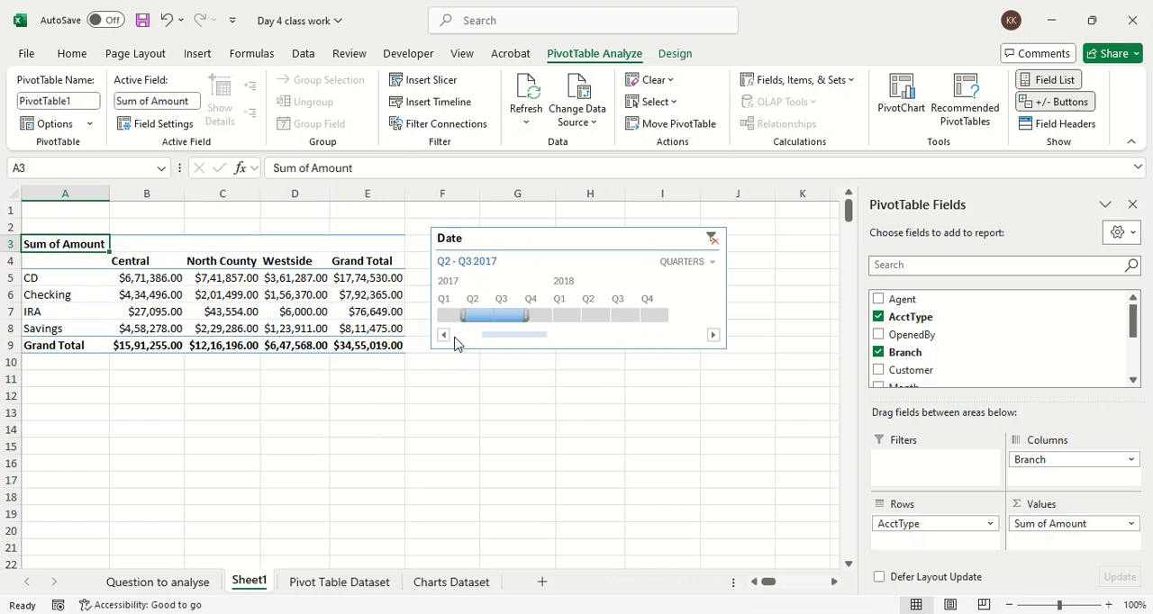
{"action": "left_click", "coordinate": [466, 321]}
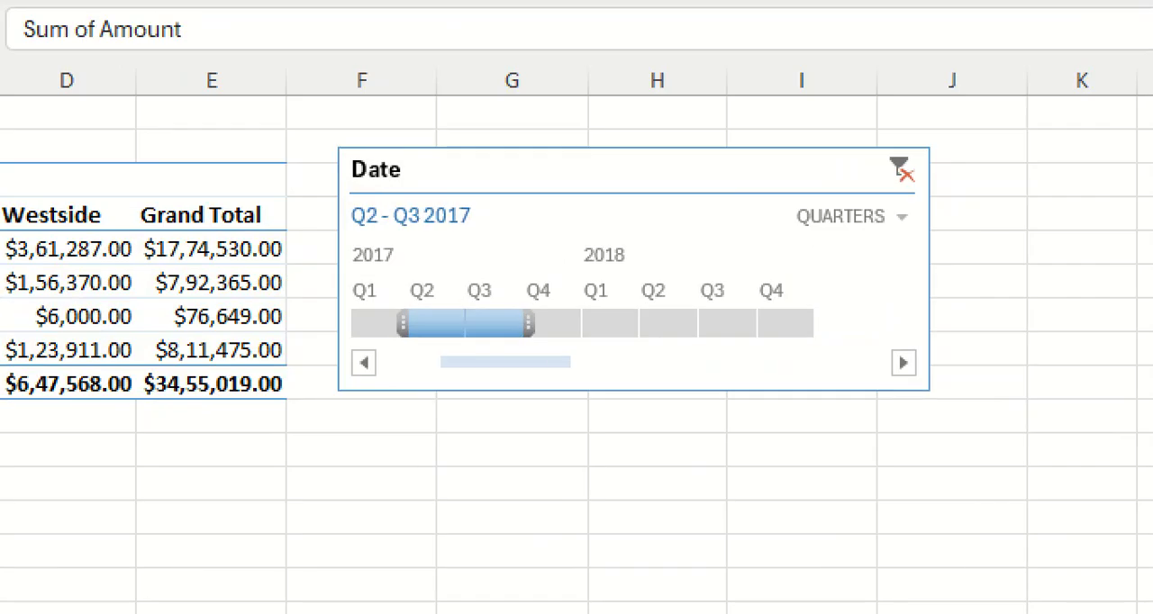
{"action": "left_click", "coordinate": [525, 309]}
{"action": "mouse_move", "coordinate": [498, 169]}
{"action": "left_mouse_down"}
{"action": "mouse_move", "coordinate": [445, 168]}
{"action": "mouse_move", "coordinate": [330, 261]}
{"action": "mouse_move", "coordinate": [387, 373]}
{"action": "mouse_move", "coordinate": [869, 382]}
{"action": "mouse_move", "coordinate": [933, 253]}
{"action": "mouse_move", "coordinate": [698, 178]}
{"action": "mouse_move", "coordinate": [452, 175]}
{"action": "left_mouse_up"}
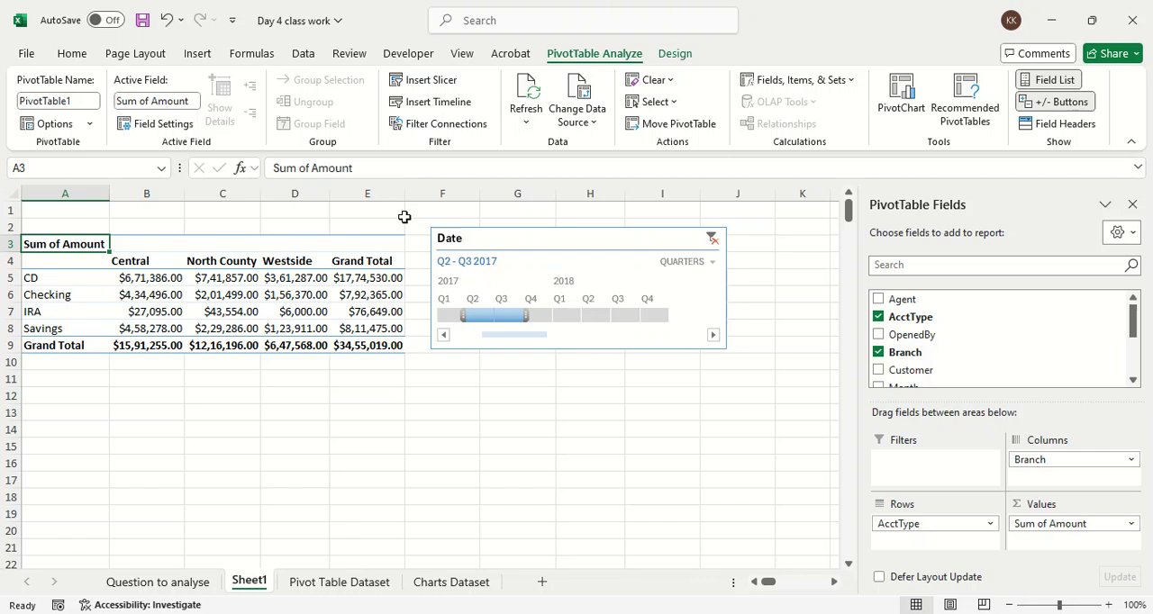
Step: Insert a clustered column chart from the Central, North County and Westside amounts for CD through Savings
{"action": "left_click", "coordinate": [198, 54]}
{"action": "key", "text": "ctrl+2"}
{"action": "left_click", "coordinate": [197, 54]}
{"action": "mouse_move", "coordinate": [196, 54]}
{"action": "left_mouse_down"}
{"action": "mouse_move", "coordinate": [186, 56]}
{"action": "mouse_move", "coordinate": [212, 40]}
{"action": "left_mouse_up"}
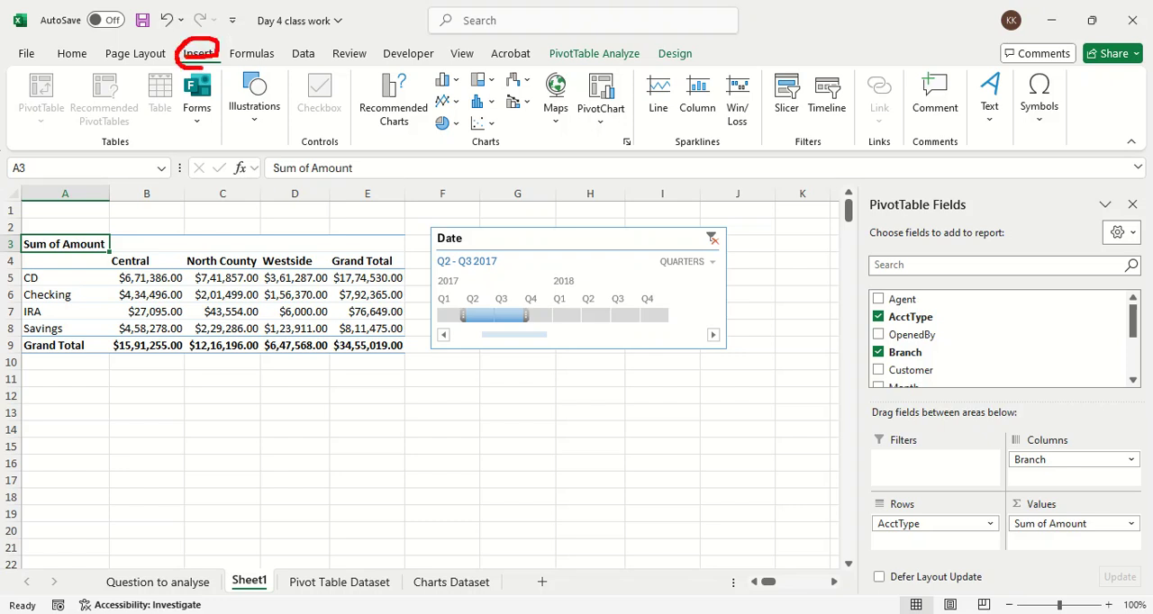
{"action": "left_click_drag", "start_coordinate": [368, 67], "coordinate": [380, 64]}
{"action": "mouse_move", "coordinate": [453, 57]}
{"action": "left_mouse_down"}
{"action": "mouse_move", "coordinate": [423, 135]}
{"action": "mouse_move", "coordinate": [546, 149]}
{"action": "mouse_move", "coordinate": [616, 138]}
{"action": "mouse_move", "coordinate": [632, 70]}
{"action": "mouse_move", "coordinate": [470, 56]}
{"action": "mouse_move", "coordinate": [458, 65]}
{"action": "mouse_move", "coordinate": [479, 89]}
{"action": "mouse_move", "coordinate": [491, 82]}
{"action": "left_mouse_up"}
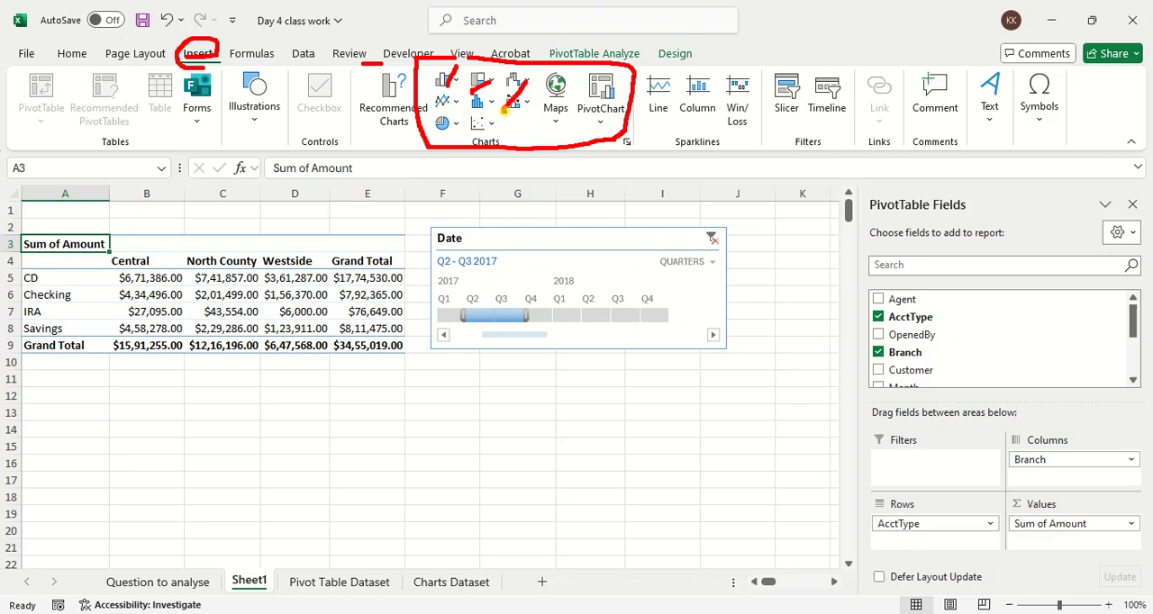
{"action": "key", "text": "Escape"}
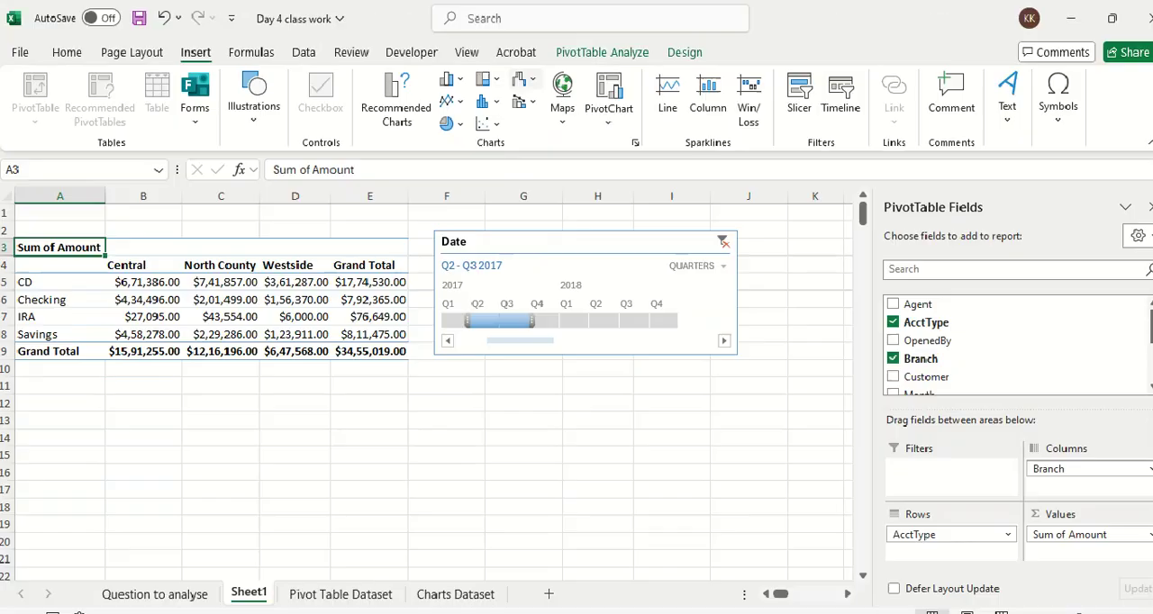
{"action": "left_click_drag", "start_coordinate": [147, 261], "coordinate": [376, 328]}
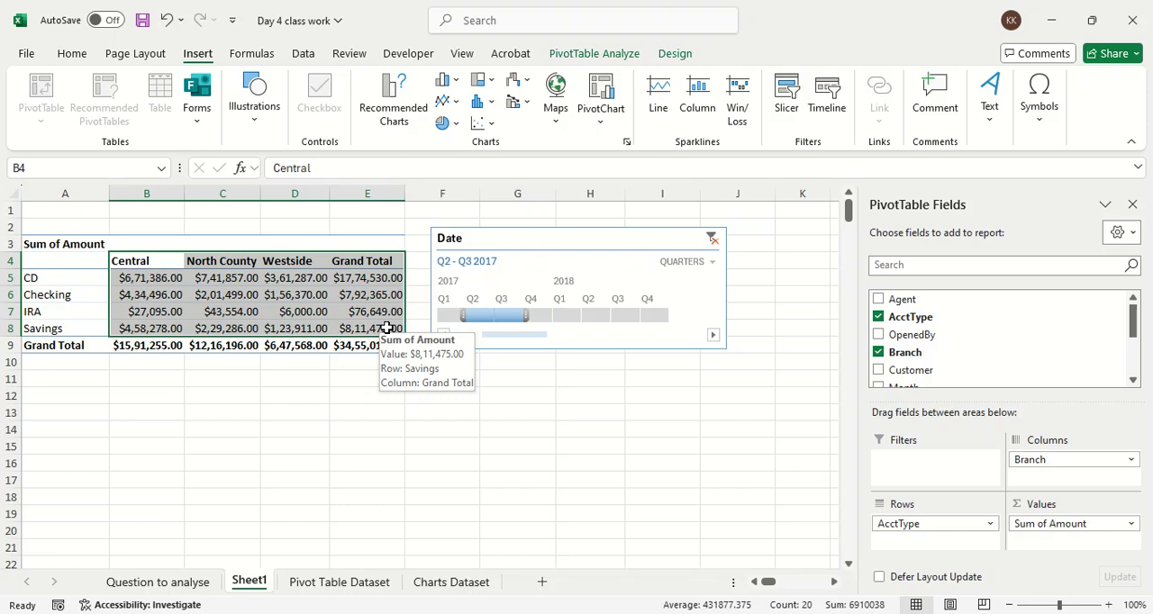
{"action": "left_click", "coordinate": [377, 328]}
{"action": "left_click_drag", "start_coordinate": [180, 260], "coordinate": [314, 330]}
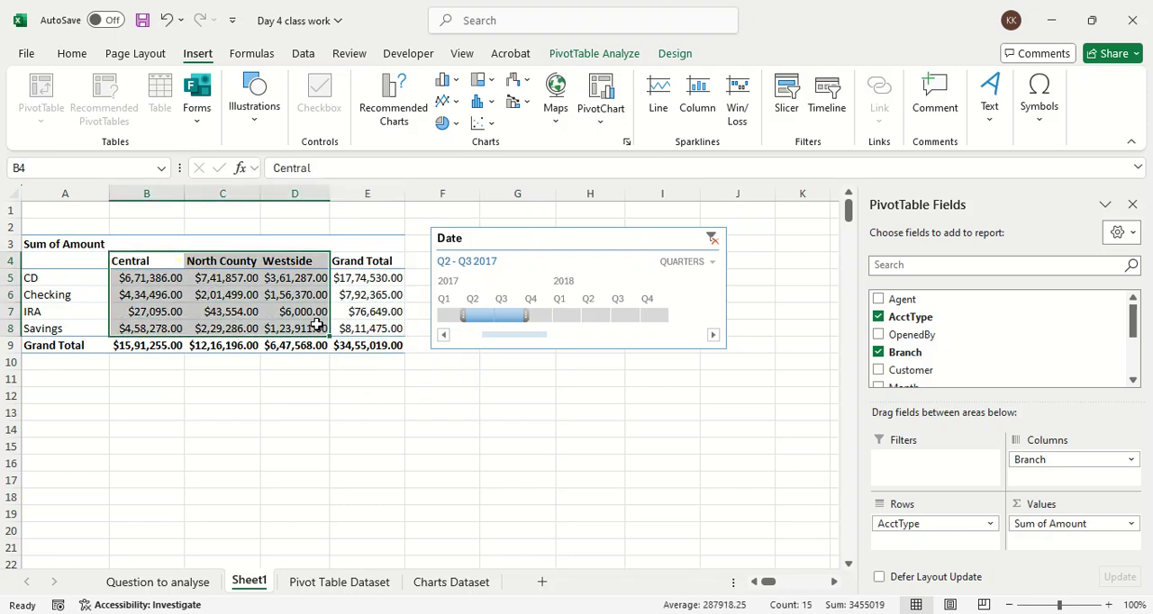
{"action": "left_click", "coordinate": [448, 81]}
{"action": "left_click", "coordinate": [455, 144]}
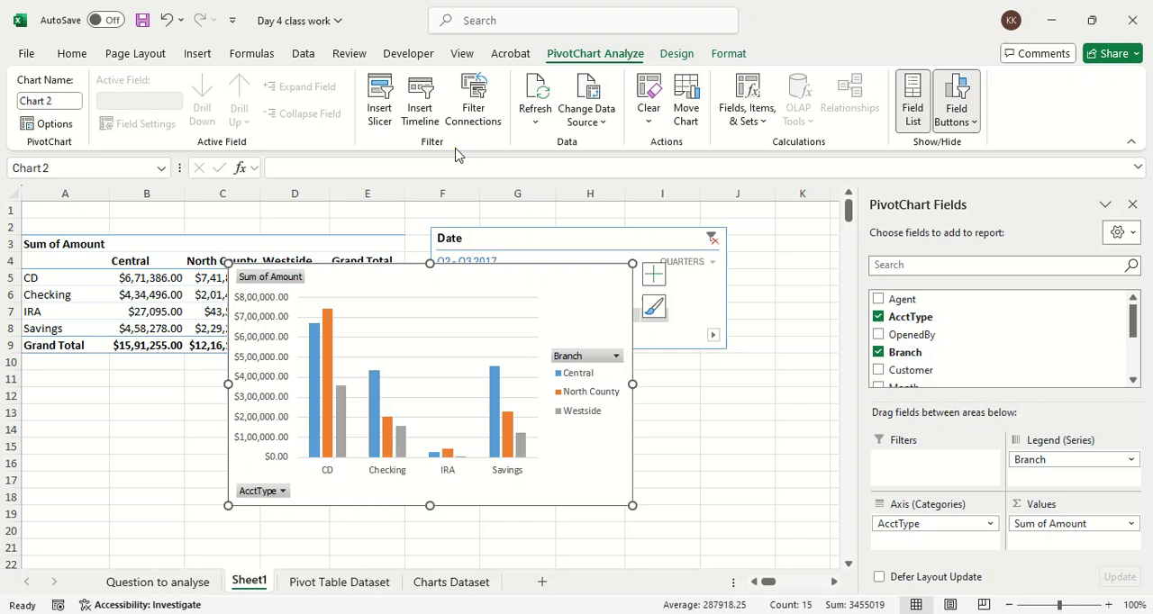
Step: Delete the clustered column chart from the sheet
{"action": "left_click_drag", "start_coordinate": [459, 288], "coordinate": [548, 298]}
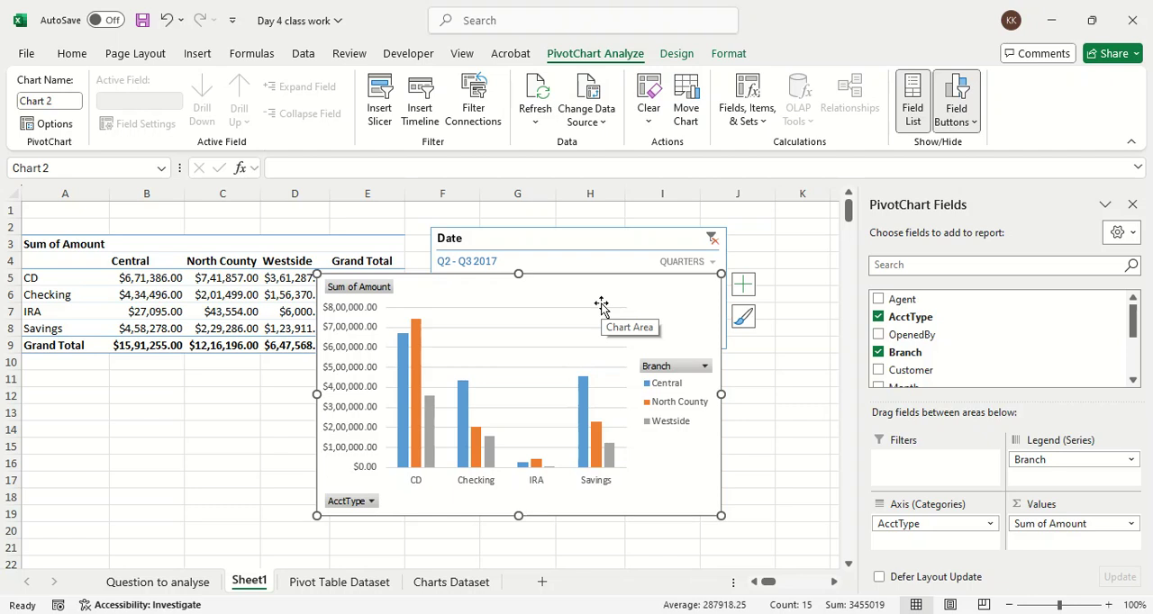
{"action": "key", "text": "Delete"}
{"action": "left_click", "coordinate": [504, 390]}
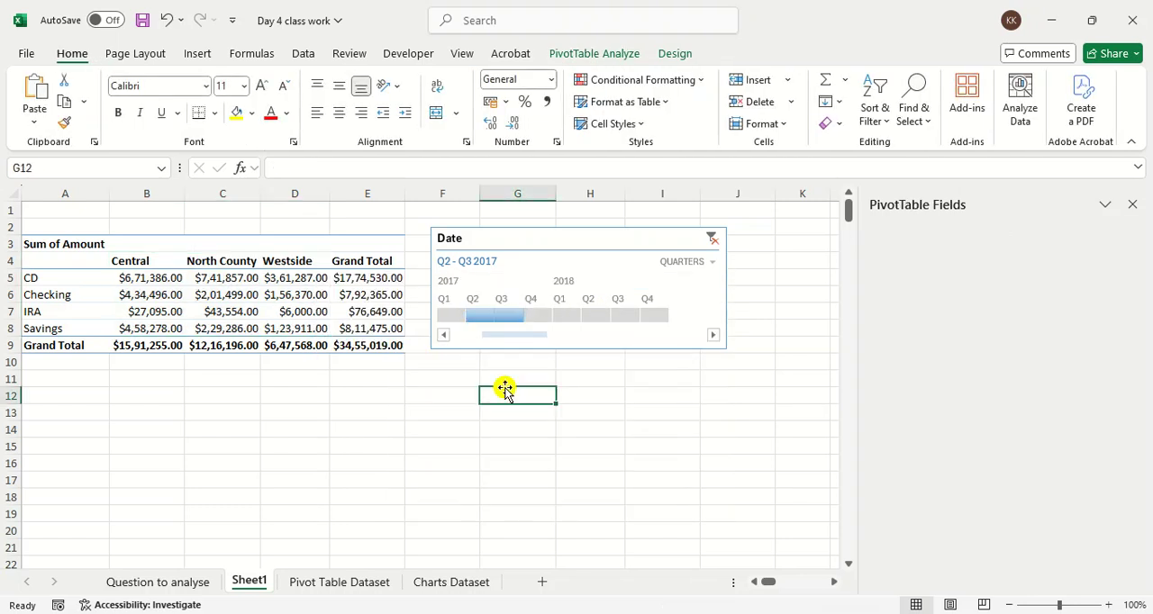
Step: Start a PivotChart from the PivotTable and look over the chart types offered
{"action": "left_click", "coordinate": [374, 276]}
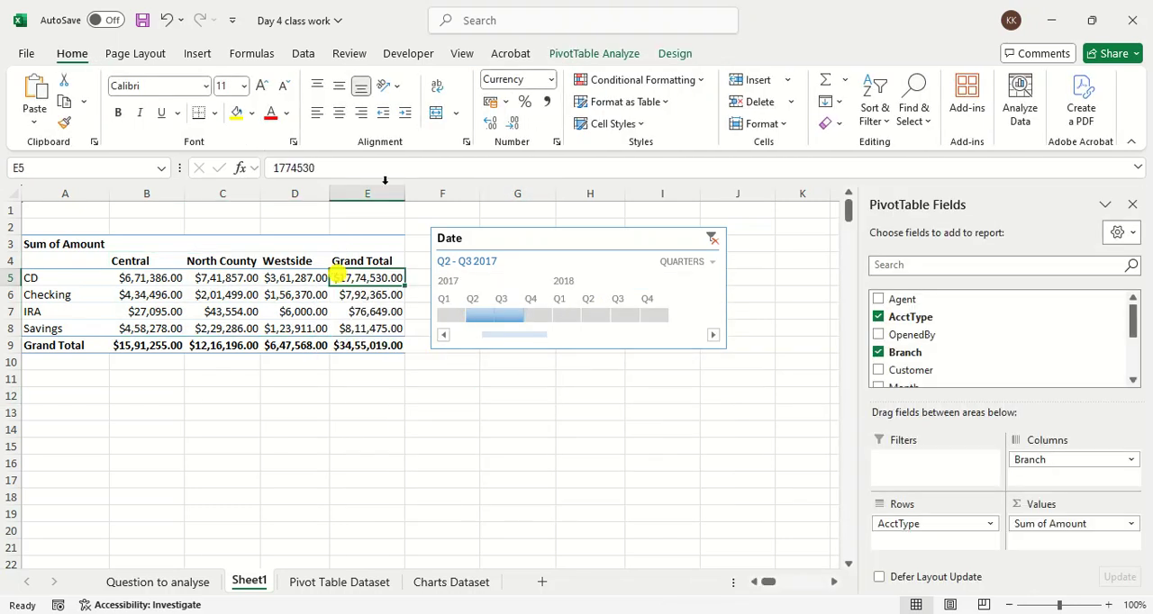
{"action": "left_click", "coordinate": [625, 56]}
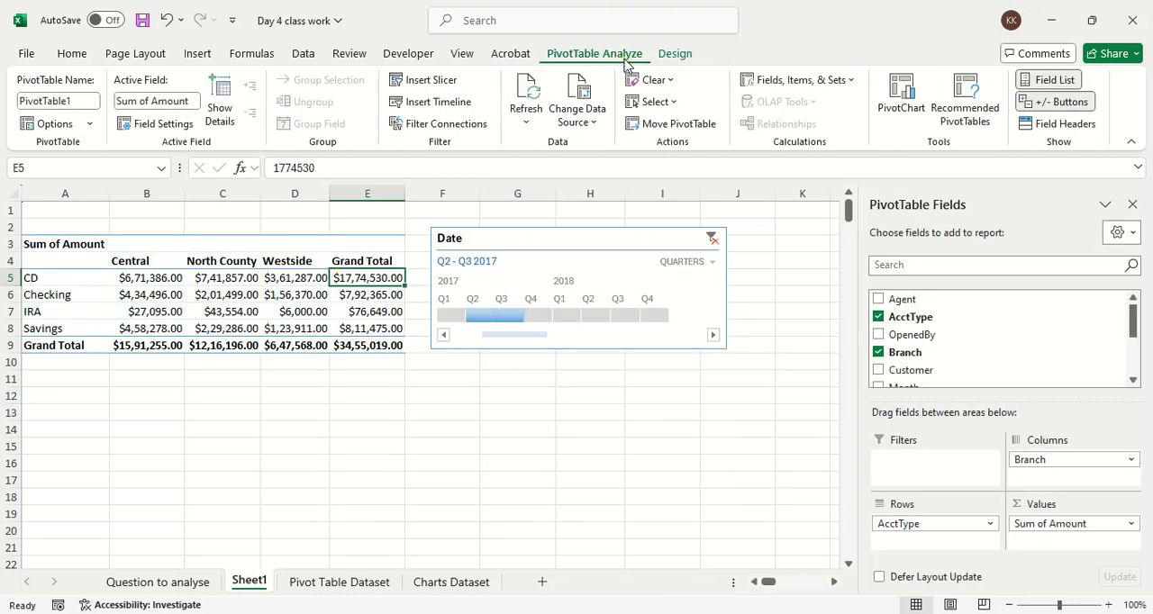
{"action": "key", "text": "ctrl+1"}
{"action": "left_click", "coordinate": [1002, 91]}
{"action": "left_click_drag", "start_coordinate": [878, 127], "coordinate": [916, 127]}
{"action": "left_click_drag", "start_coordinate": [833, 163], "coordinate": [848, 164]}
{"action": "left_click_drag", "start_coordinate": [744, 155], "coordinate": [851, 154]}
{"action": "key", "text": "Escape"}
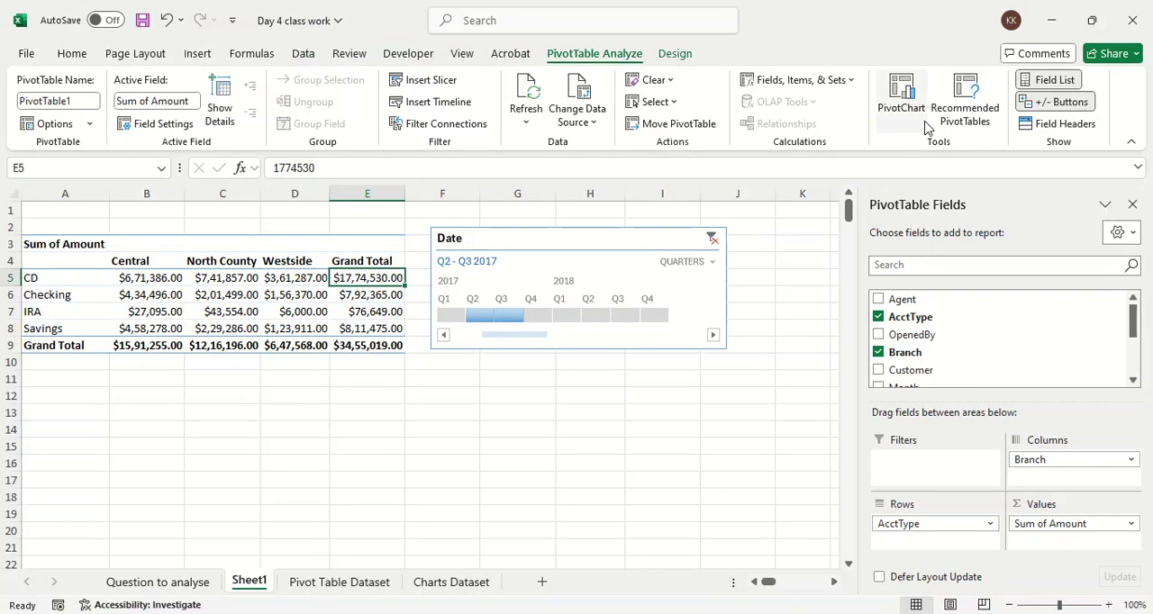
{"action": "left_click", "coordinate": [911, 104]}
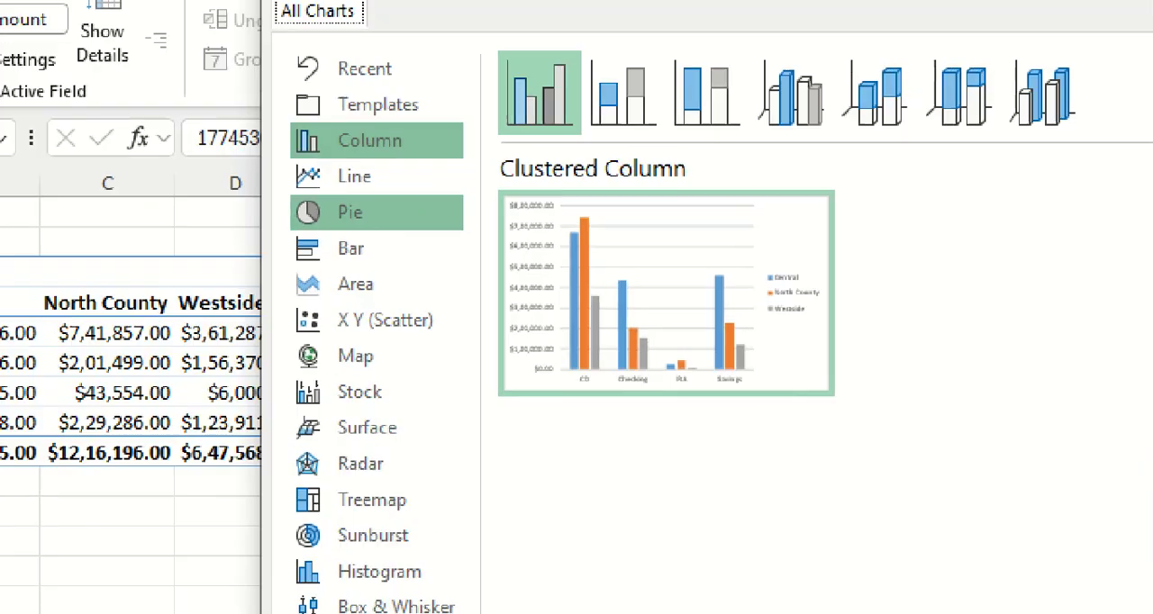
{"action": "left_click_drag", "start_coordinate": [448, 157], "coordinate": [481, 124]}
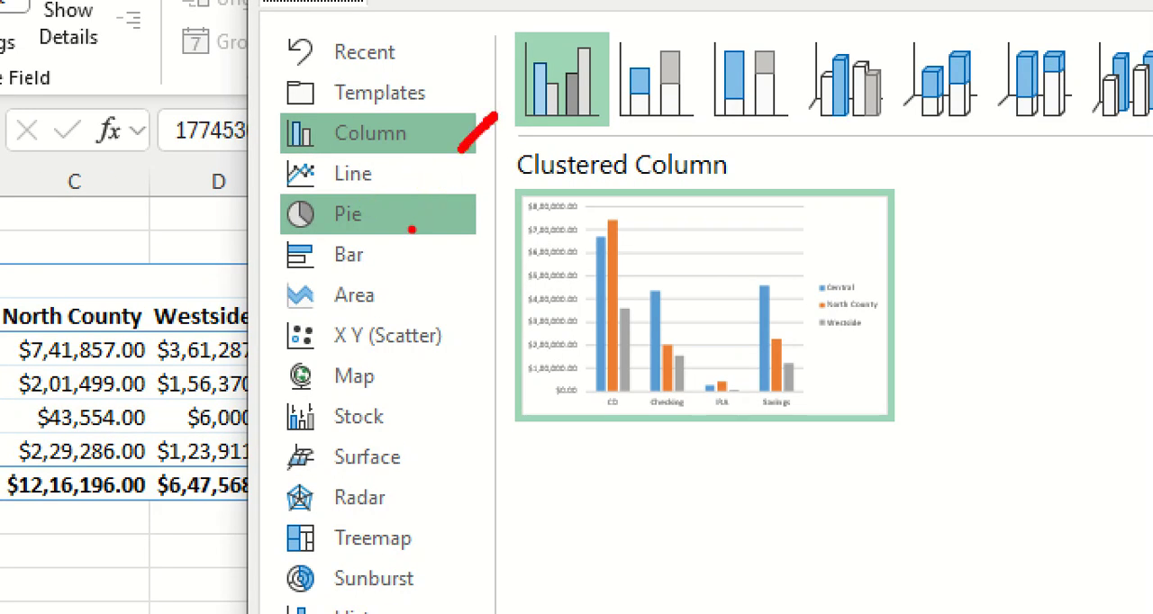
{"action": "left_click_drag", "start_coordinate": [405, 200], "coordinate": [453, 164]}
{"action": "left_click_drag", "start_coordinate": [406, 297], "coordinate": [476, 243]}
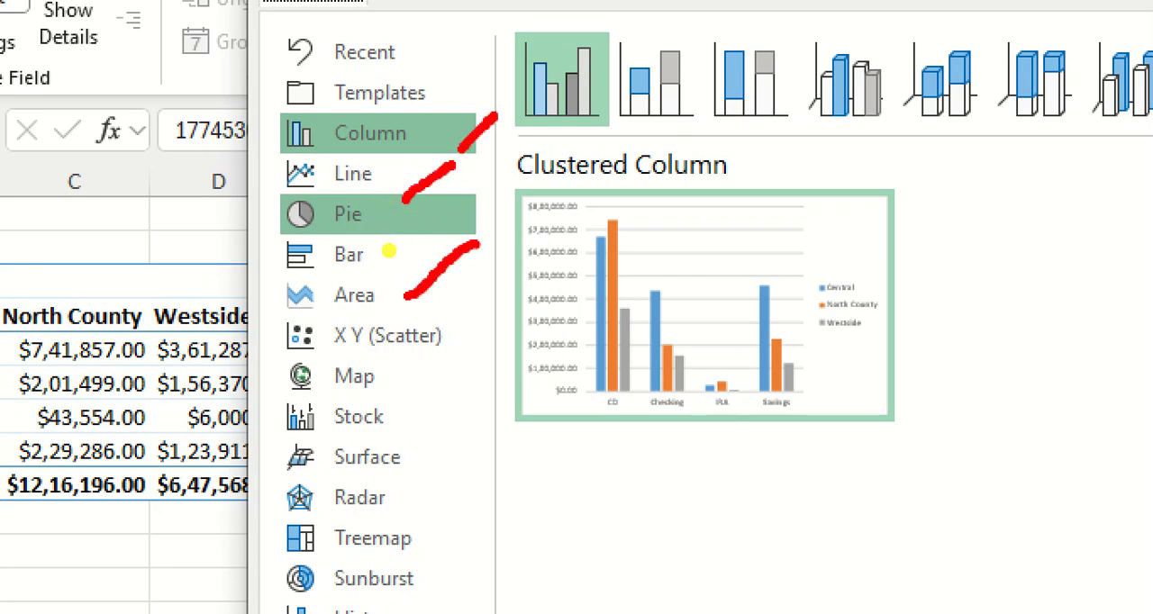
{"action": "key", "text": "Escape"}
Step: Preview the column chart subtypes from stacked to 3-D and insert a Clustered Column PivotChart
{"action": "left_click", "coordinate": [515, 147]}
{"action": "left_click", "coordinate": [551, 155]}
{"action": "left_click", "coordinate": [608, 153]}
{"action": "left_click", "coordinate": [658, 151]}
{"action": "left_click", "coordinate": [703, 149]}
{"action": "left_click", "coordinate": [747, 152]}
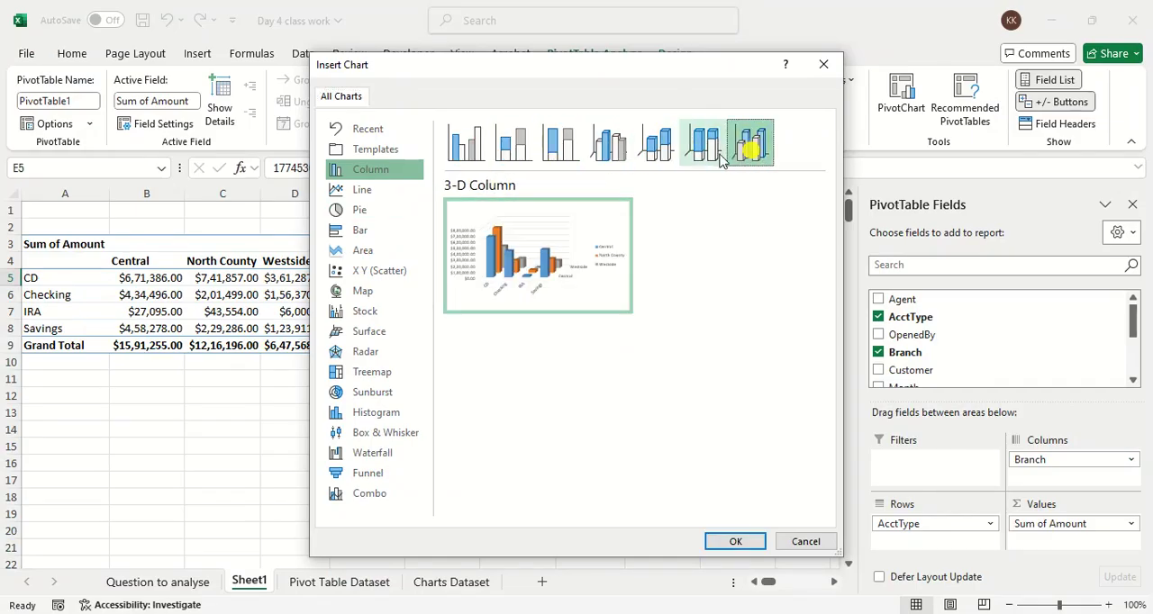
{"action": "left_click", "coordinate": [608, 151]}
{"action": "left_click", "coordinate": [561, 154]}
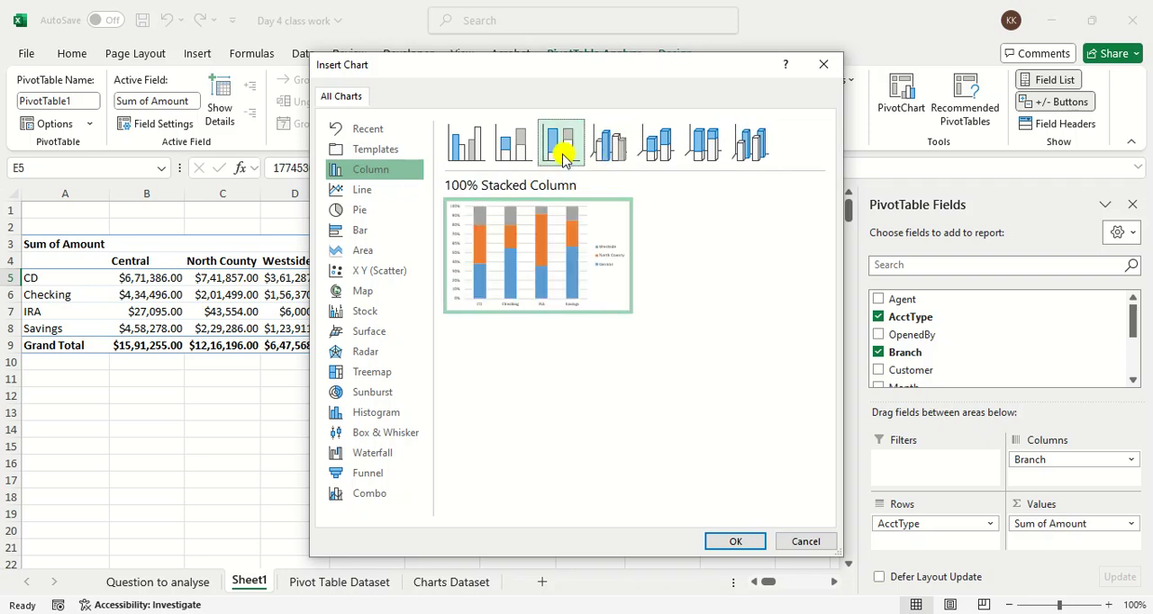
{"action": "left_click", "coordinate": [514, 149]}
{"action": "left_click", "coordinate": [462, 153]}
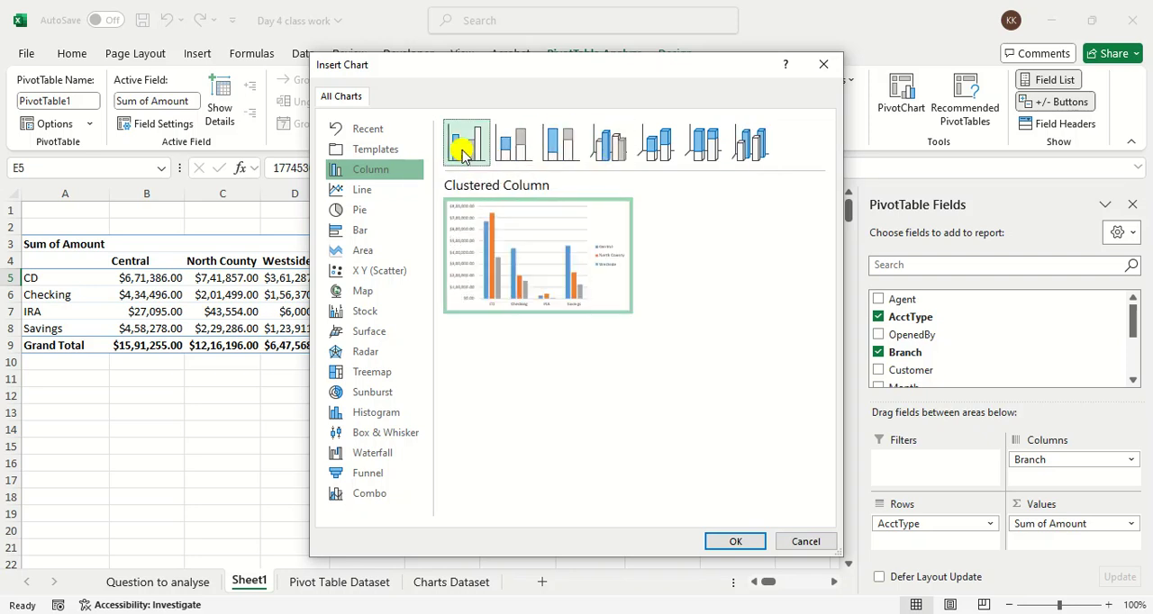
{"action": "left_click", "coordinate": [709, 538]}
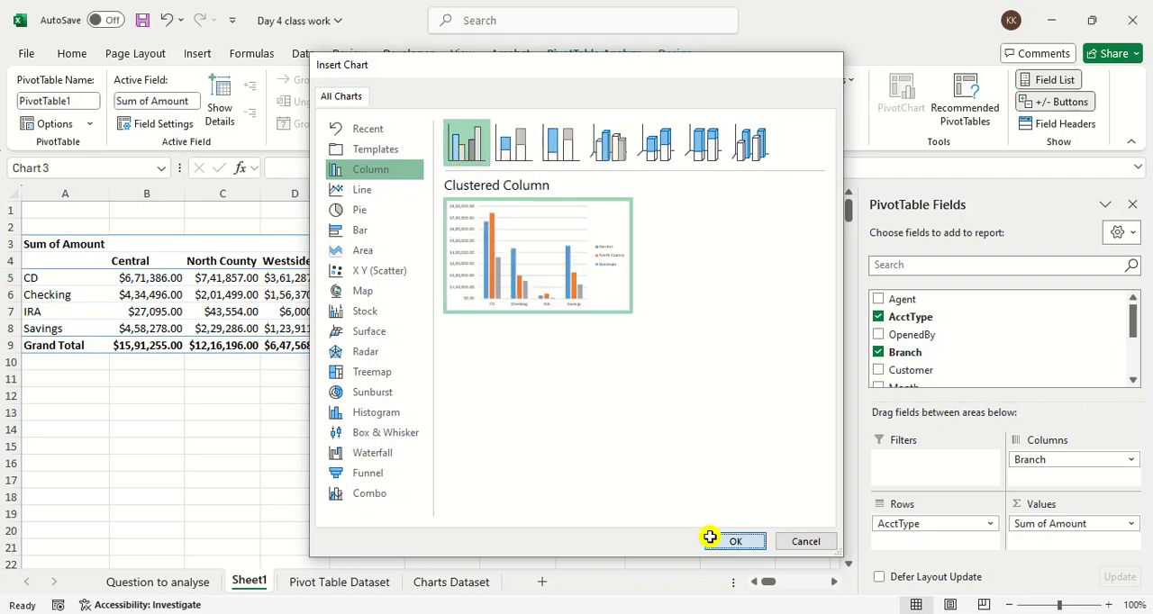
Step: Switch the Date timeline through quarters of 2017, finishing on Q4 2017, and move the PivotChart up beside the PivotTable
{"action": "left_click_drag", "start_coordinate": [435, 283], "coordinate": [591, 353]}
{"action": "left_click", "coordinate": [583, 343]}
{"action": "left_click", "coordinate": [538, 317]}
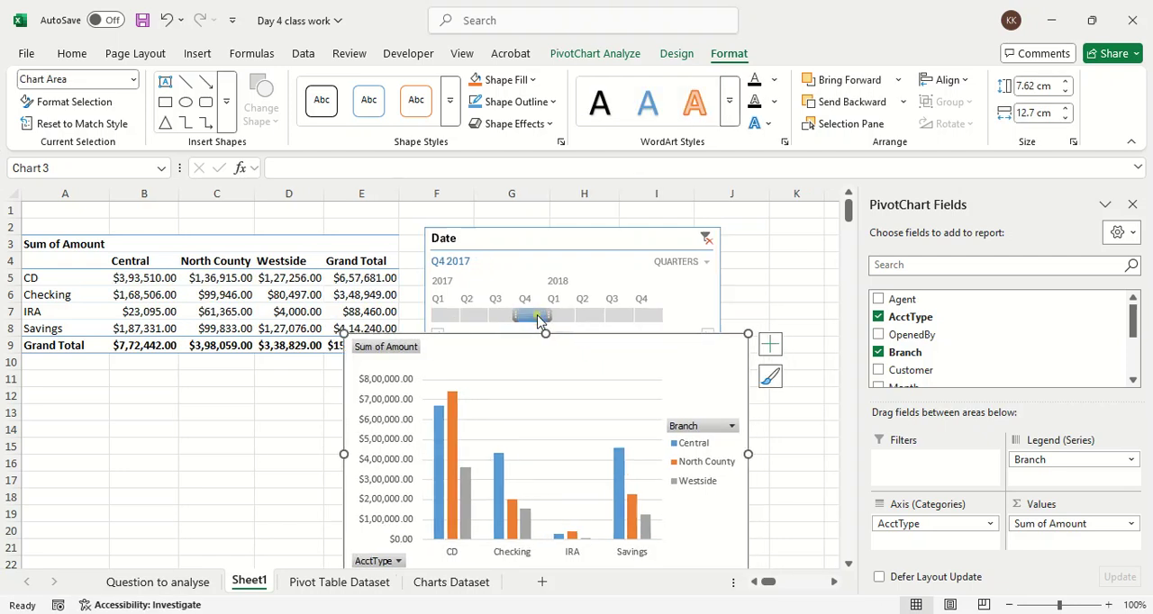
{"action": "left_click_drag", "start_coordinate": [537, 317], "coordinate": [467, 315]}
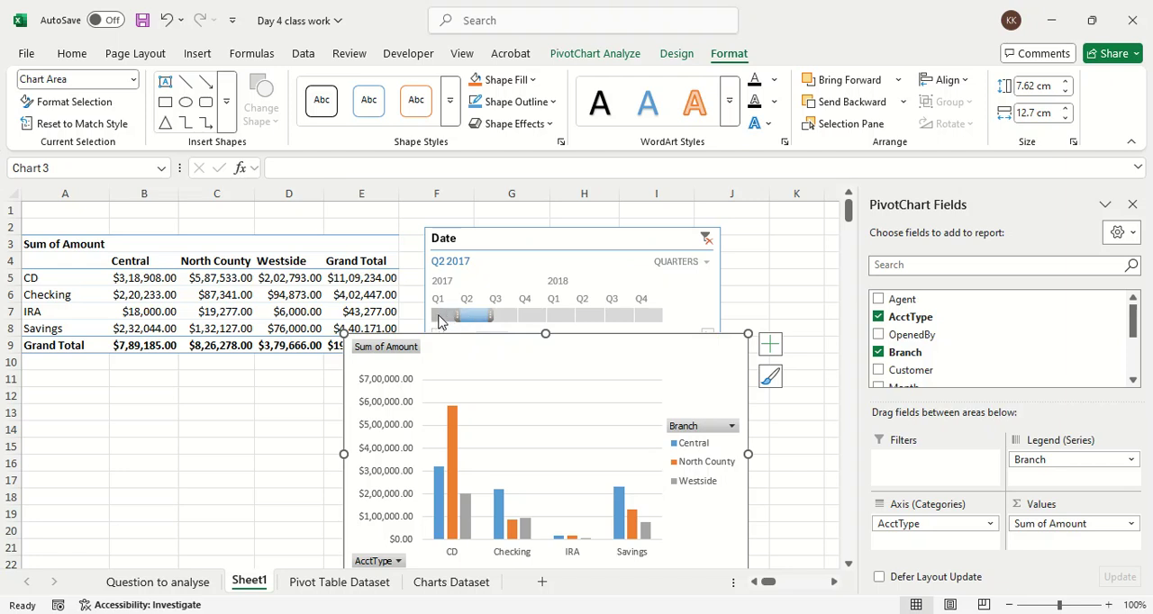
{"action": "left_click", "coordinate": [439, 317]}
{"action": "left_click_drag", "start_coordinate": [466, 315], "coordinate": [535, 320]}
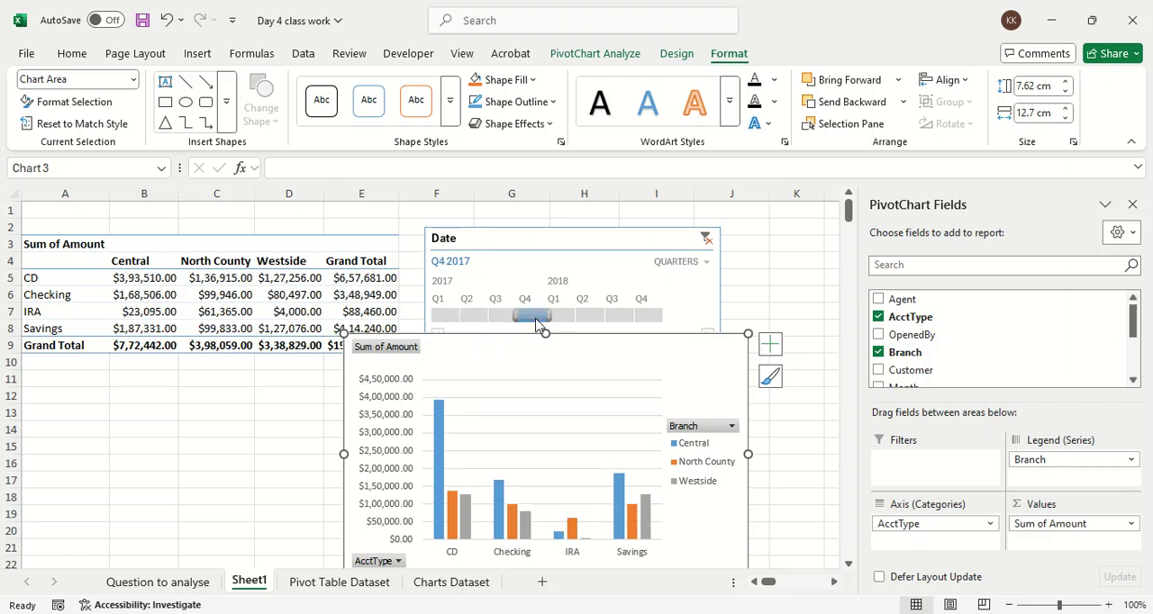
{"action": "left_click_drag", "start_coordinate": [541, 355], "coordinate": [622, 222]}
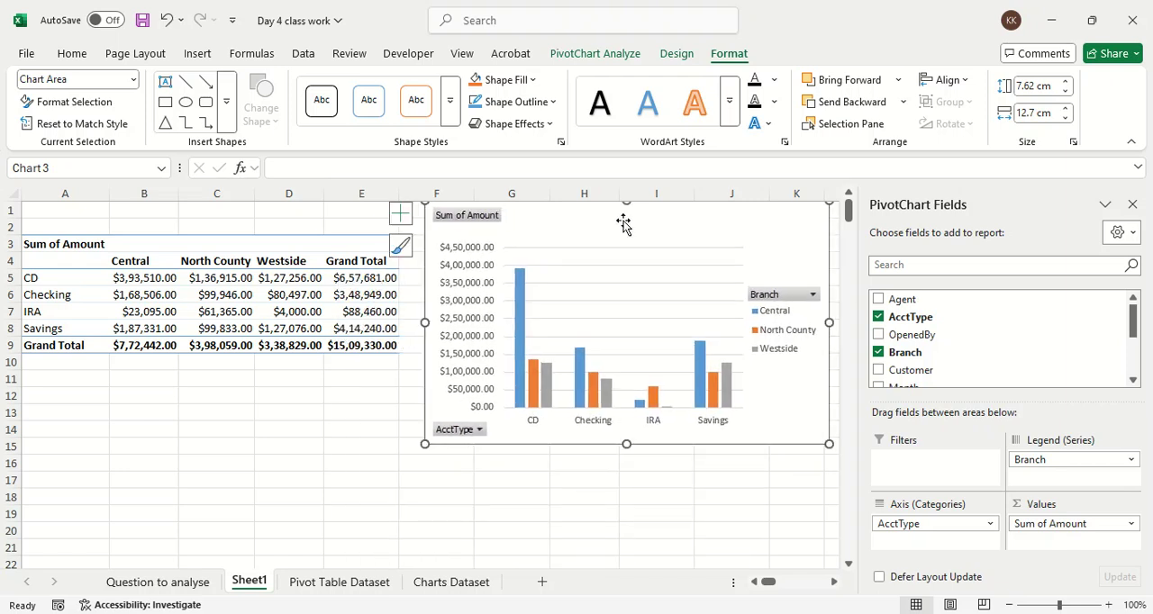
{"action": "key", "text": "ctrl+2"}
{"action": "mouse_move", "coordinate": [271, 240]}
{"action": "left_mouse_down"}
{"action": "mouse_move", "coordinate": [272, 297]}
{"action": "mouse_move", "coordinate": [193, 261]}
{"action": "left_mouse_up"}
{"action": "mouse_move", "coordinate": [203, 242]}
{"action": "left_mouse_down"}
{"action": "mouse_move", "coordinate": [273, 212]}
{"action": "mouse_move", "coordinate": [284, 195]}
{"action": "left_mouse_up"}
{"action": "mouse_move", "coordinate": [552, 276]}
{"action": "left_mouse_down"}
{"action": "mouse_move", "coordinate": [755, 358]}
{"action": "mouse_move", "coordinate": [512, 281]}
{"action": "left_mouse_up"}
{"action": "left_click_drag", "start_coordinate": [609, 275], "coordinate": [676, 240]}
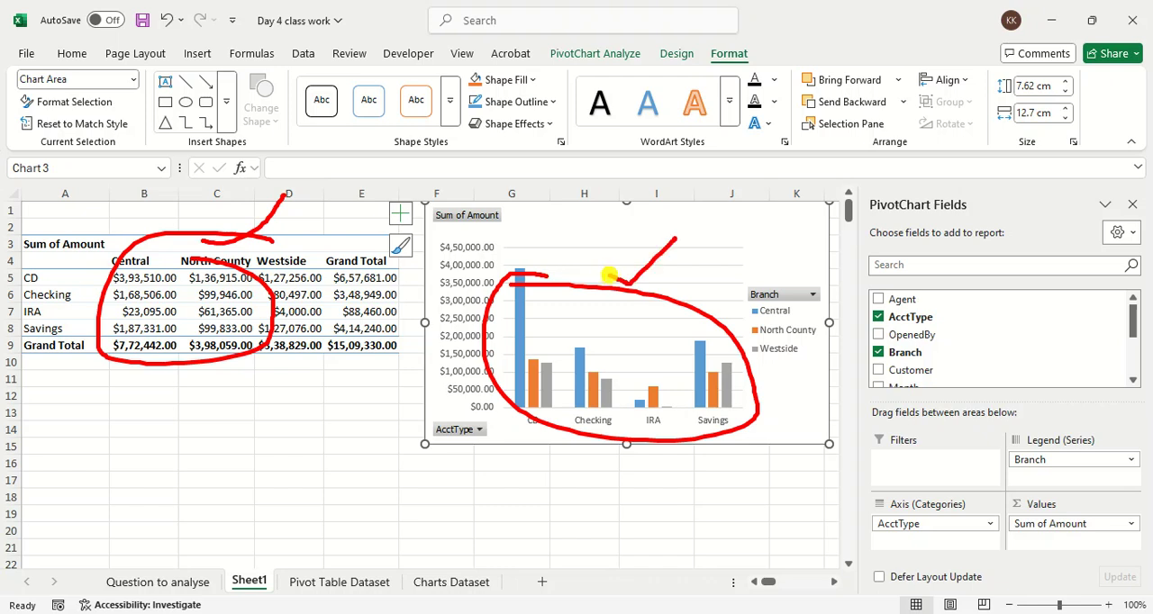
{"action": "key", "text": "Escape"}
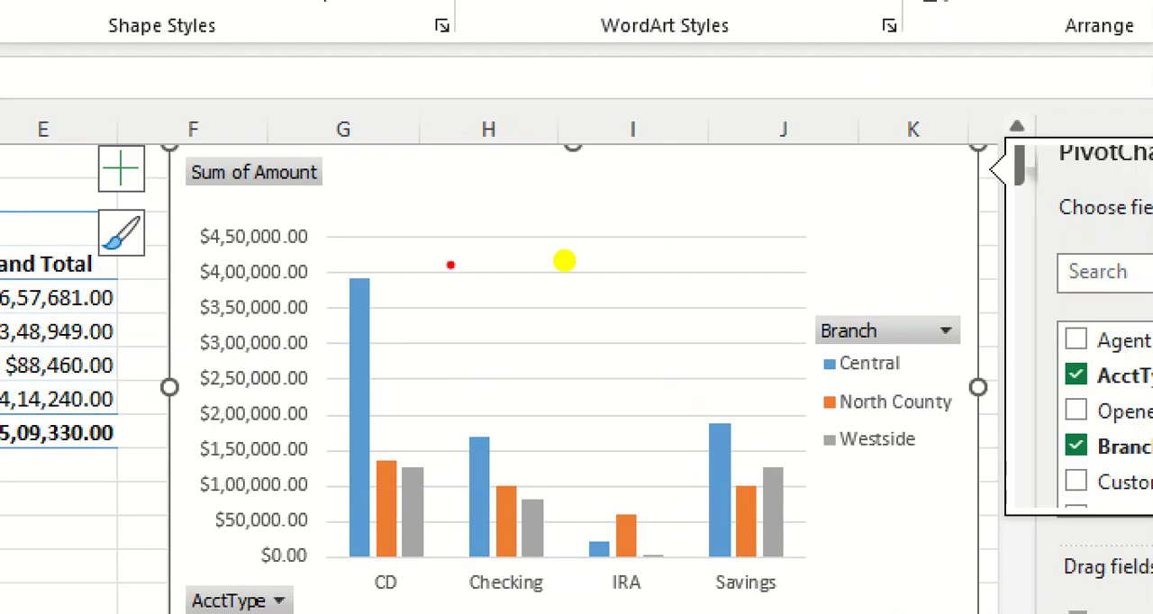
{"action": "left_click_drag", "start_coordinate": [564, 262], "coordinate": [608, 241]}
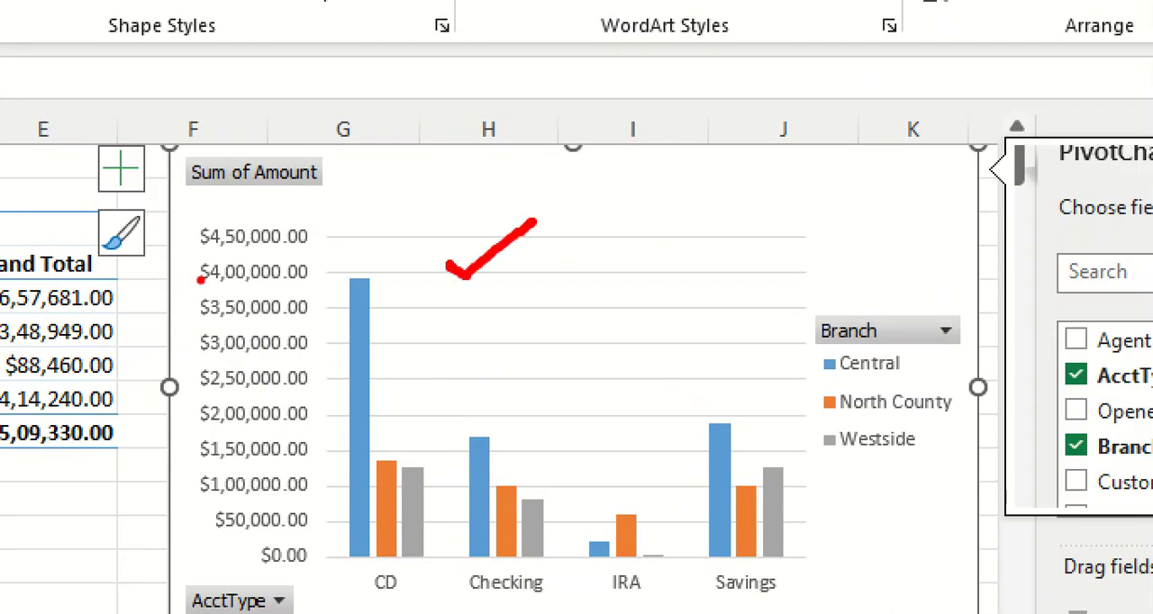
{"action": "left_click_drag", "start_coordinate": [198, 280], "coordinate": [406, 287]}
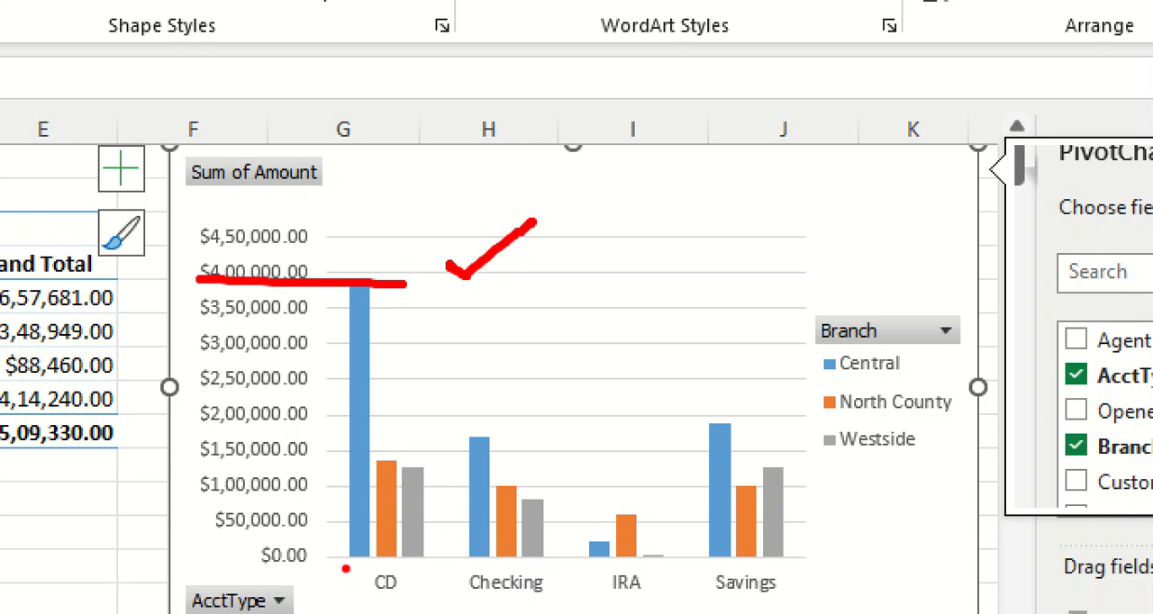
{"action": "left_click_drag", "start_coordinate": [343, 568], "coordinate": [400, 558]}
{"action": "left_click_drag", "start_coordinate": [808, 389], "coordinate": [939, 389]}
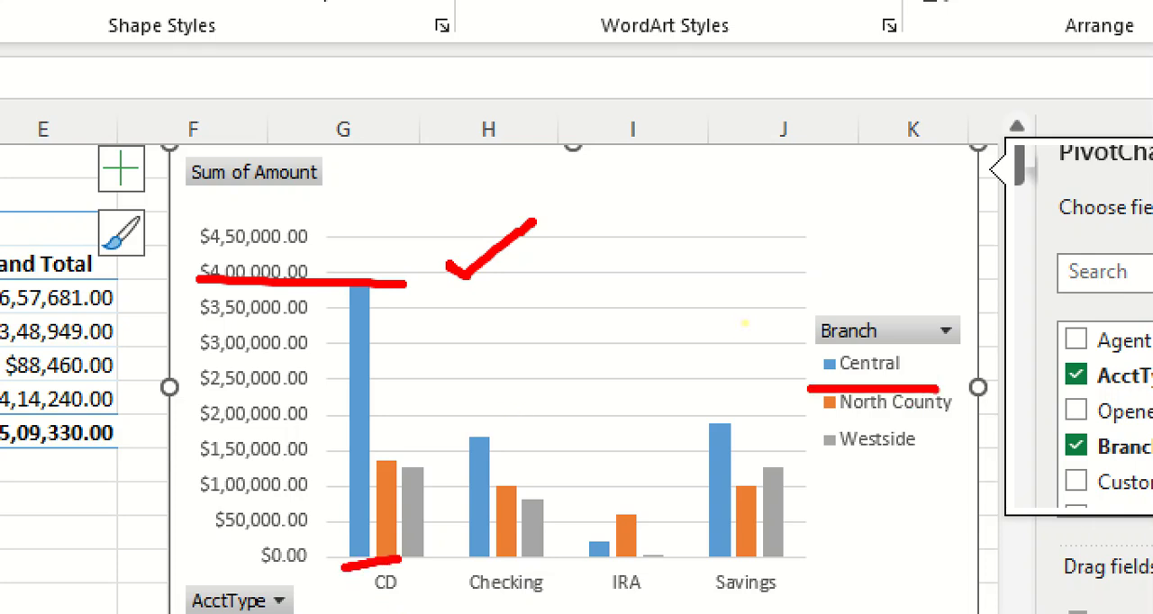
{"action": "key", "text": "Escape"}
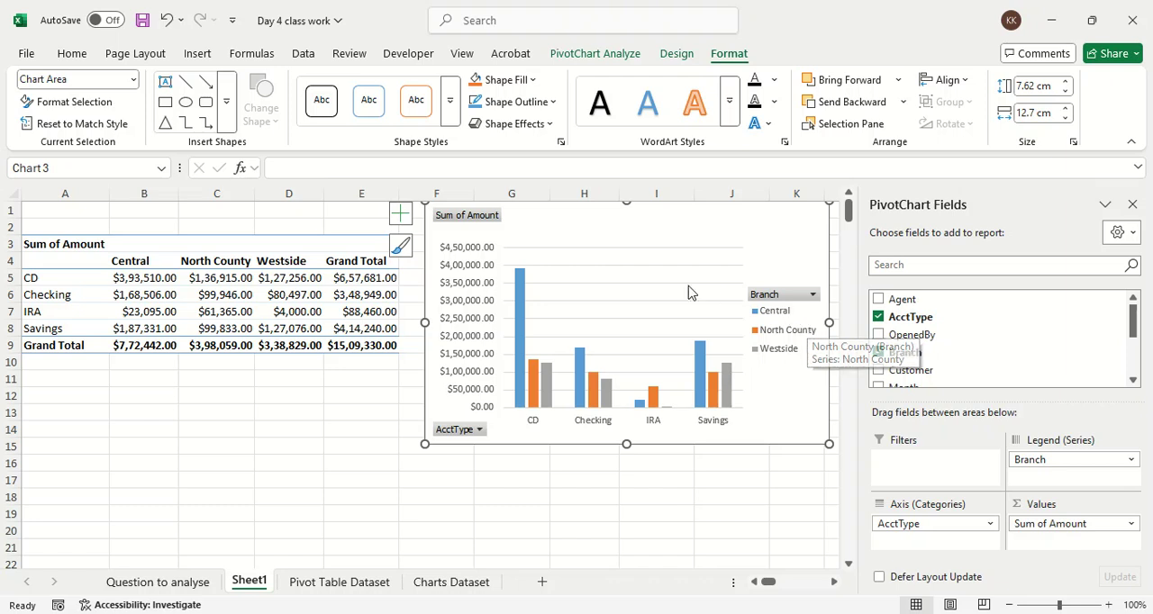
Step: Move the PivotChart down slightly to uncover the top of the Date timeline, and deselect the chart
{"action": "left_click_drag", "start_coordinate": [682, 231], "coordinate": [674, 273]}
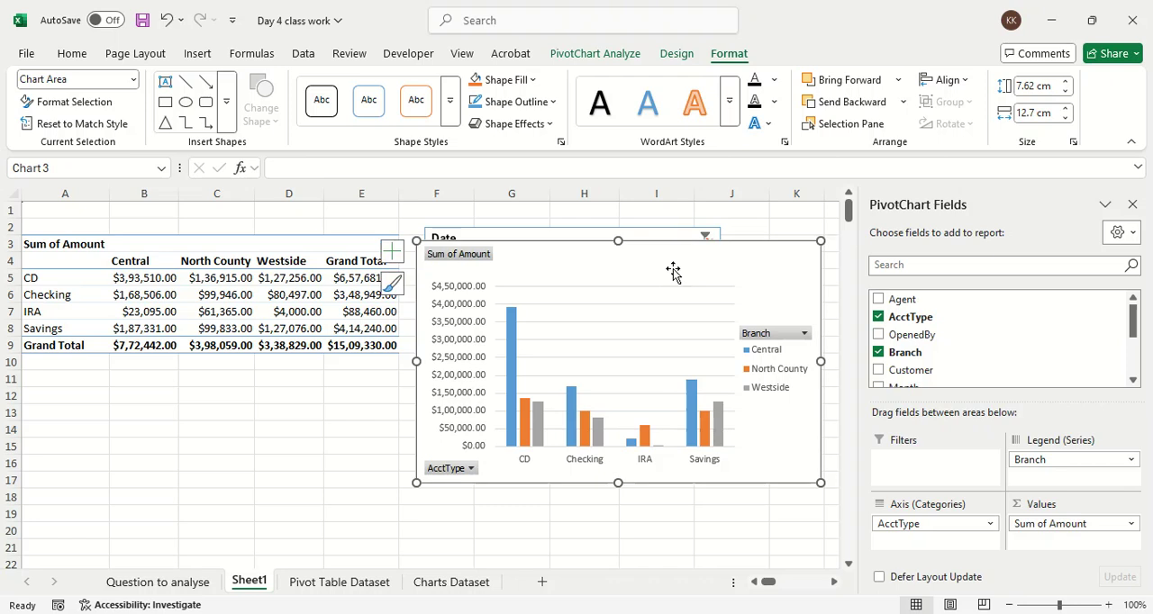
{"action": "mouse_move", "coordinate": [546, 65]}
{"action": "left_mouse_down"}
{"action": "mouse_move", "coordinate": [694, 74]}
{"action": "mouse_move", "coordinate": [768, 50]}
{"action": "mouse_move", "coordinate": [548, 25]}
{"action": "mouse_move", "coordinate": [545, 67]}
{"action": "left_mouse_up"}
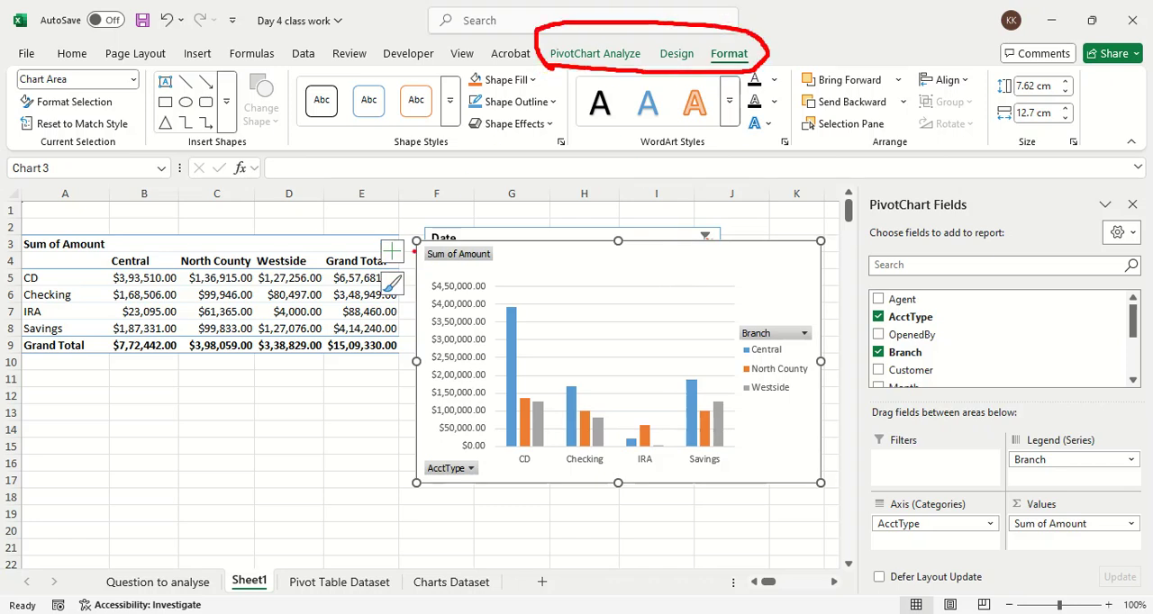
{"action": "left_click", "coordinate": [221, 424]}
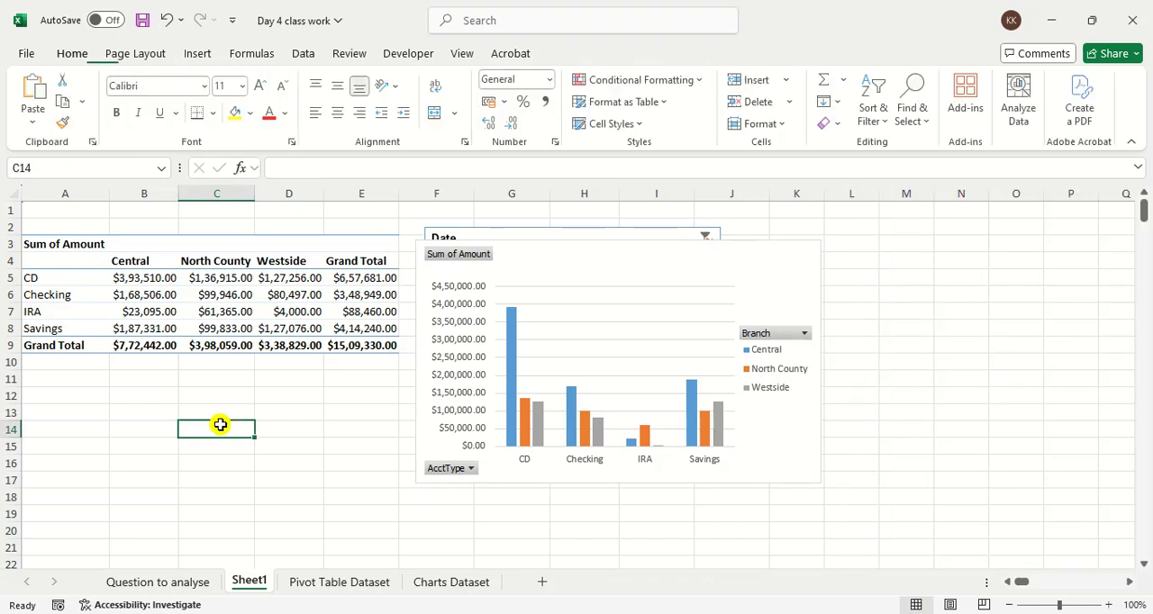
Step: Hide all field buttons on the PivotChart and close its field list
{"action": "left_click", "coordinate": [628, 268]}
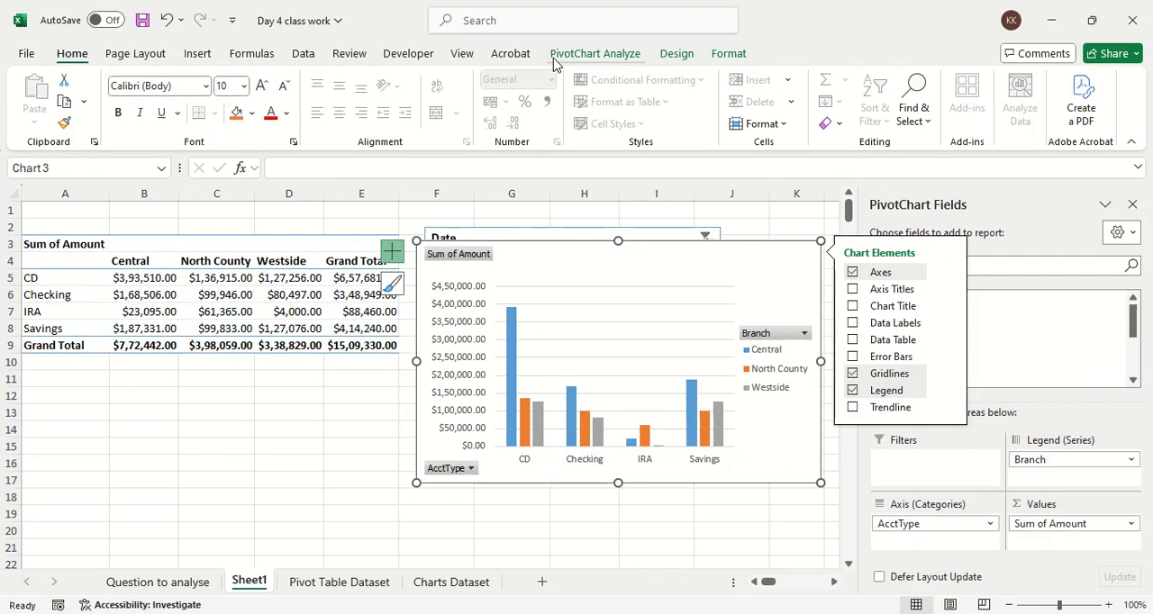
{"action": "left_click", "coordinate": [614, 101]}
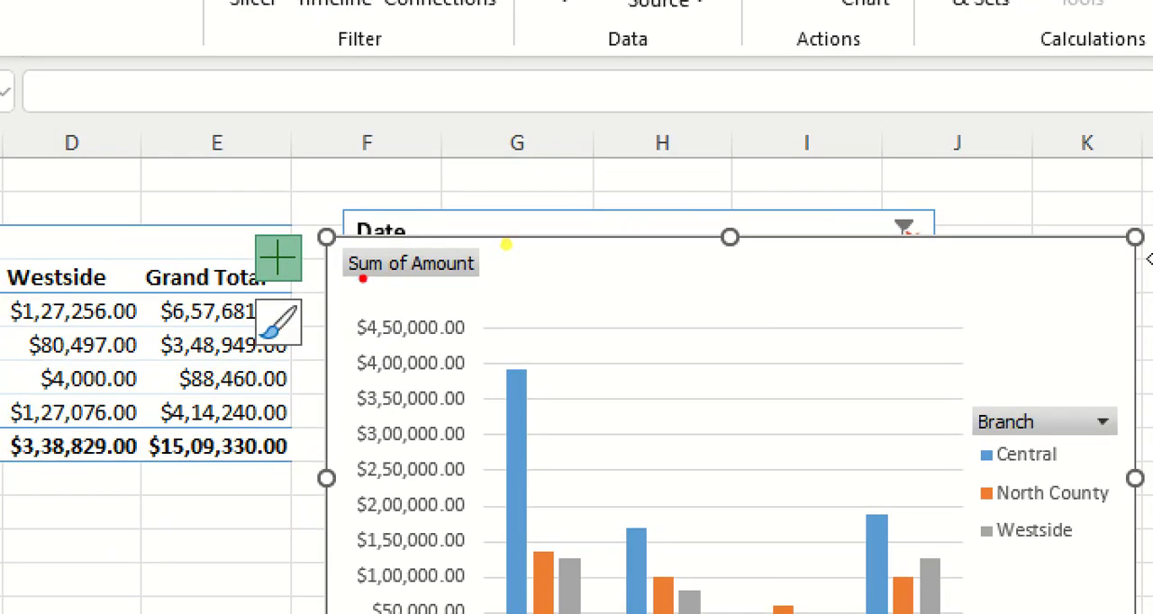
{"action": "left_click_drag", "start_coordinate": [434, 261], "coordinate": [527, 261]}
{"action": "left_click_drag", "start_coordinate": [438, 269], "coordinate": [447, 270]}
{"action": "left_click", "coordinate": [816, 259]}
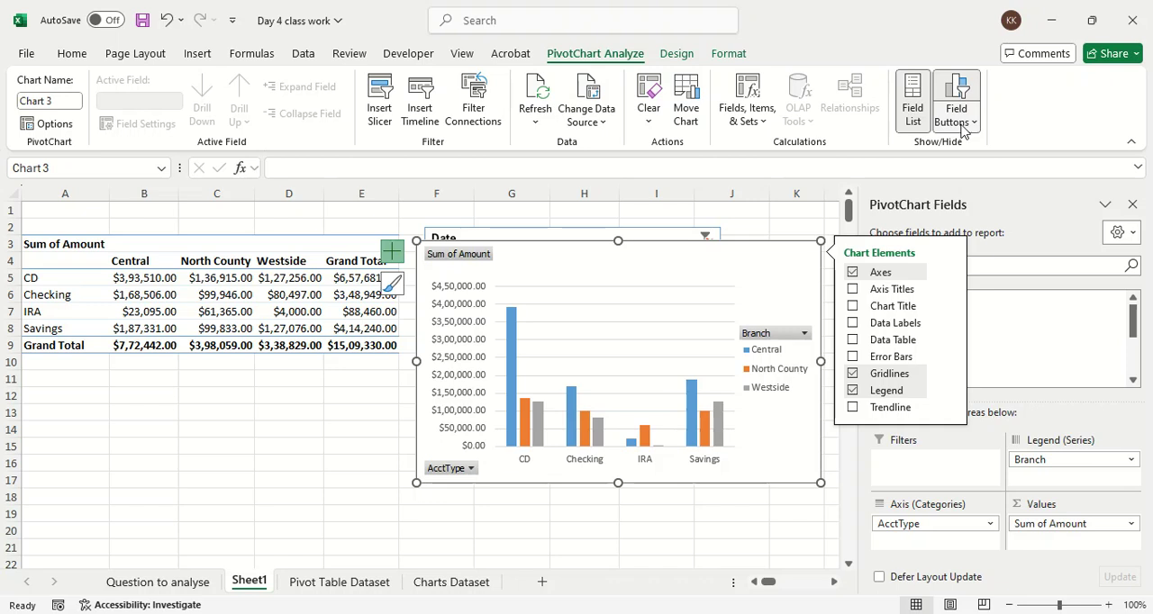
{"action": "left_click", "coordinate": [966, 124]}
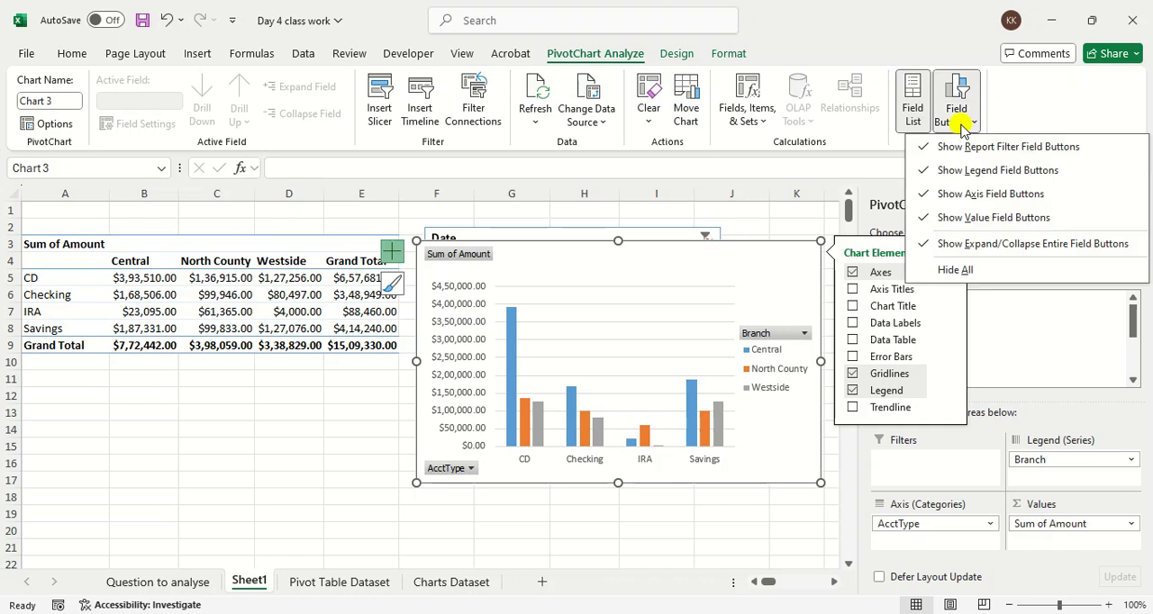
{"action": "left_click", "coordinate": [982, 268]}
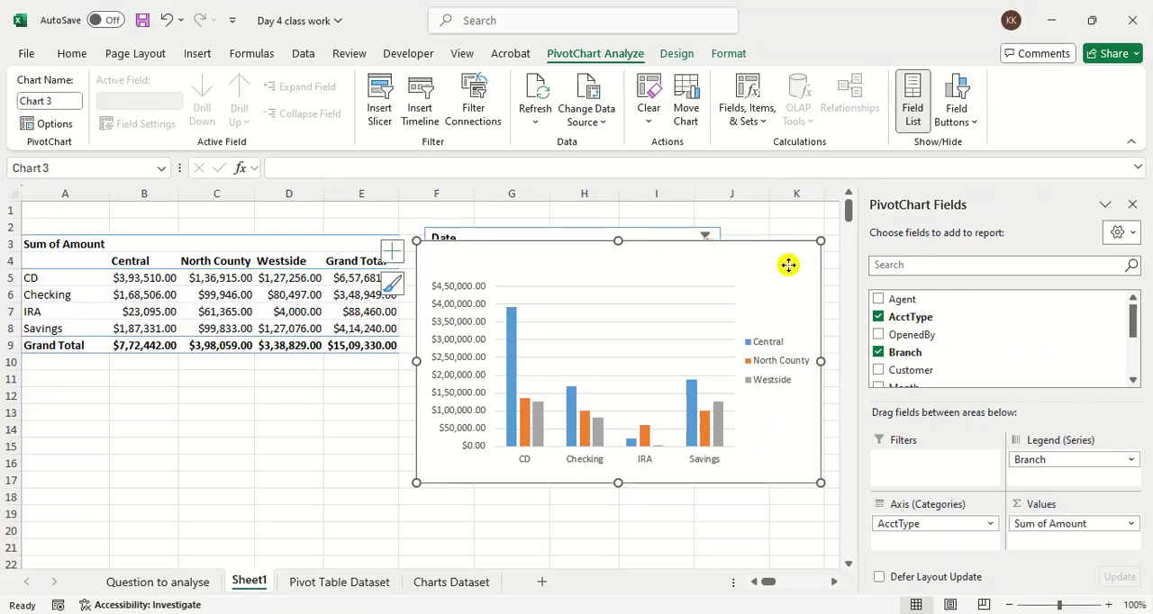
{"action": "left_click", "coordinate": [1126, 207]}
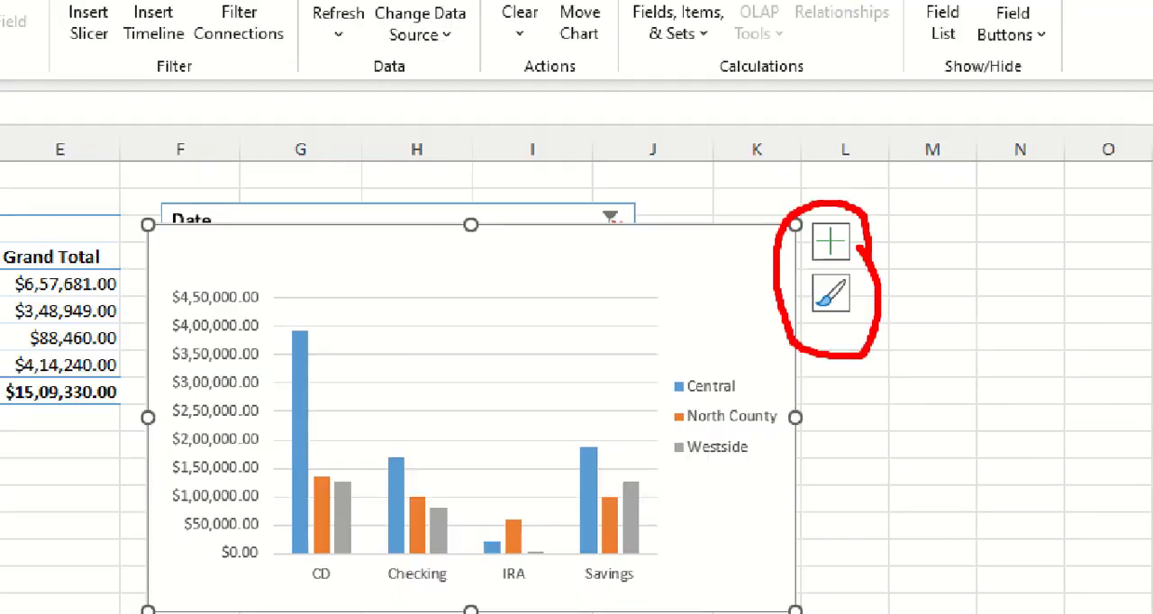
Step: Try several chart styles on the PivotChart and apply the last style offered
{"action": "left_click", "coordinate": [831, 242]}
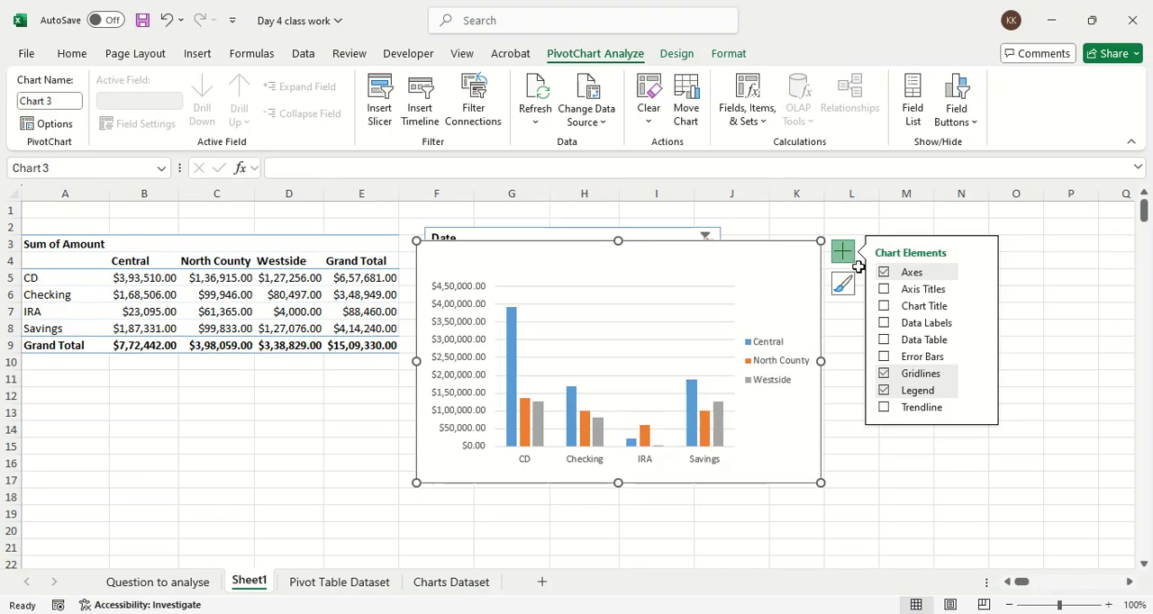
{"action": "left_click", "coordinate": [830, 293]}
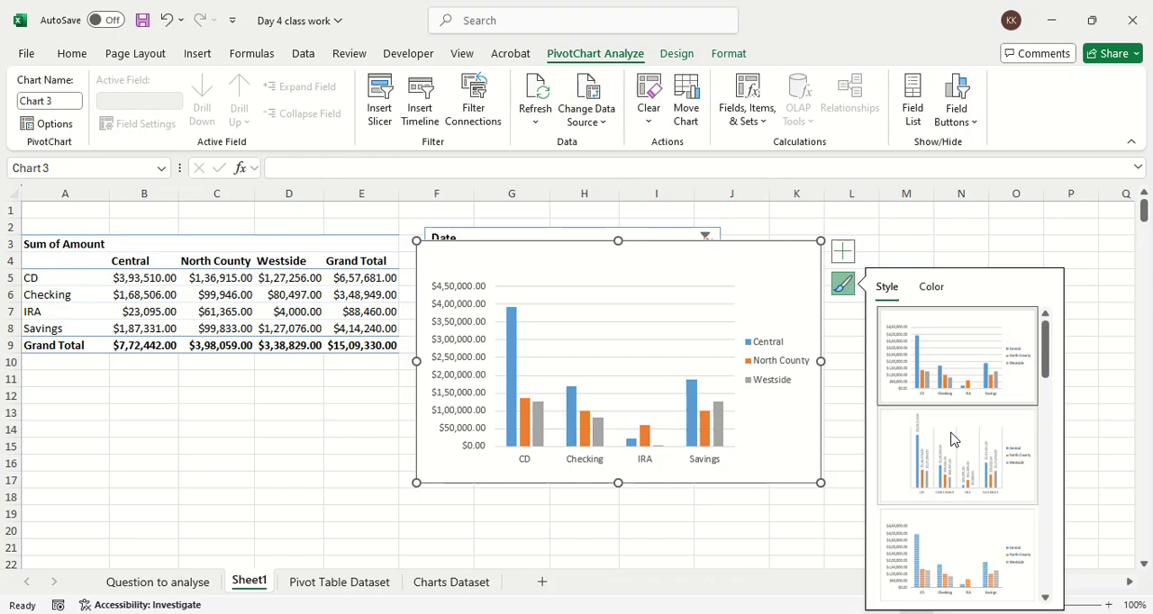
{"action": "left_click", "coordinate": [953, 453]}
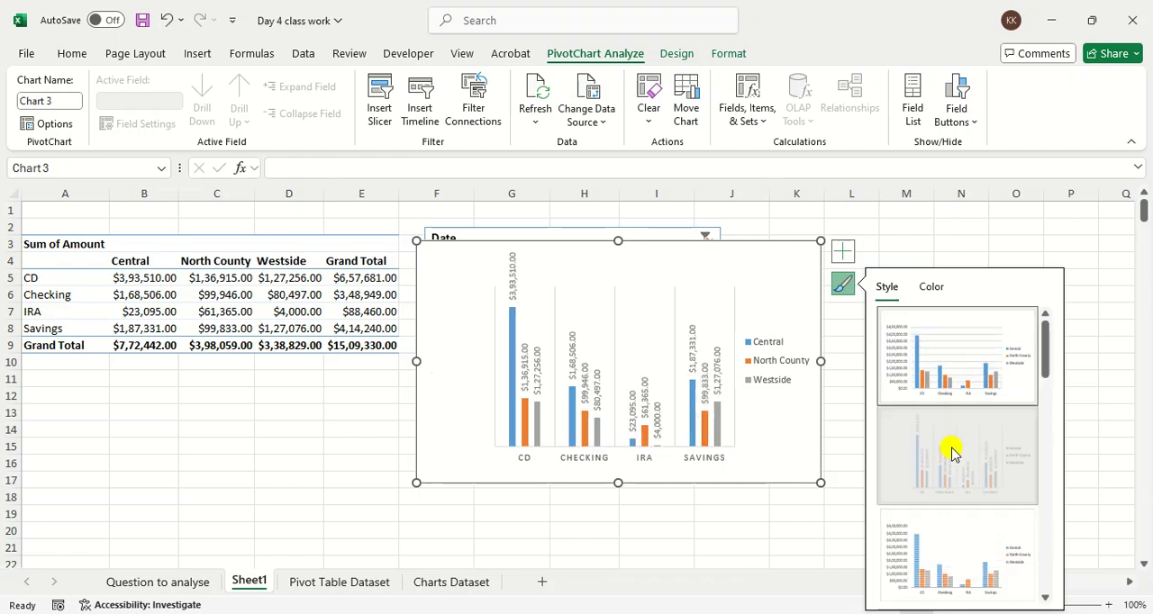
{"action": "left_click", "coordinate": [962, 551]}
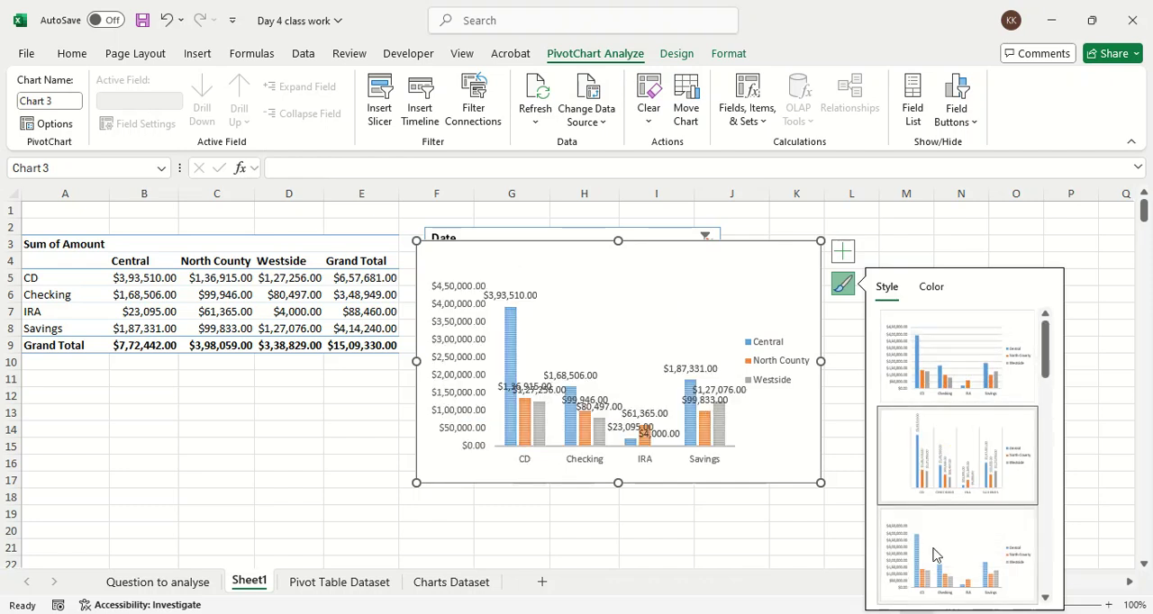
{"action": "left_click", "coordinate": [944, 382]}
{"action": "scroll", "coordinate": [964, 451], "scroll_direction": "down", "scroll_amount": 3}
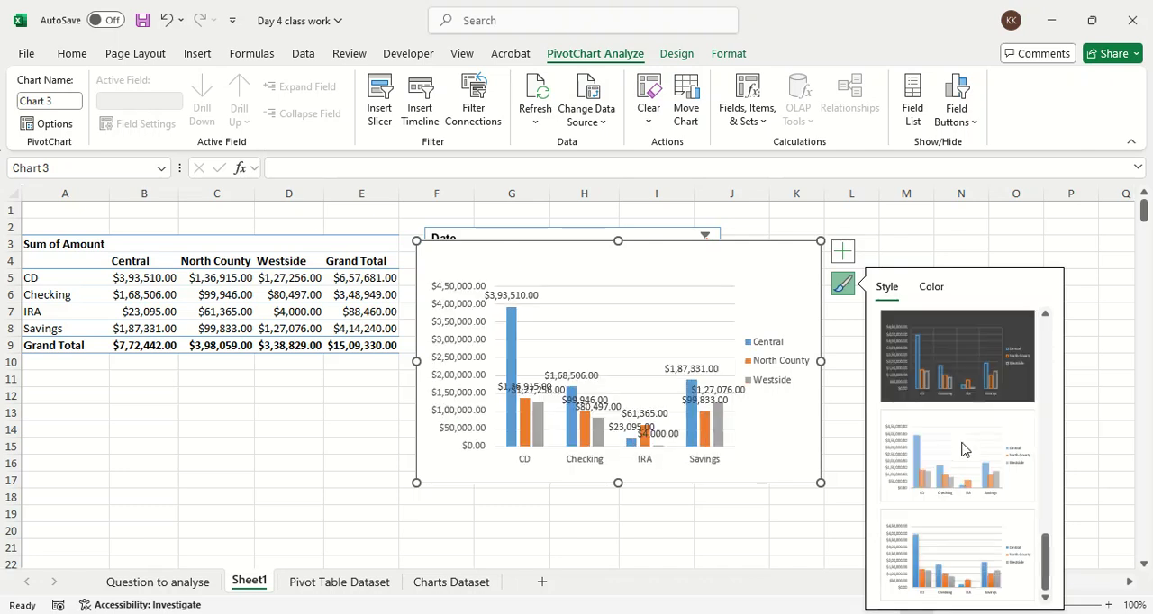
{"action": "left_click", "coordinate": [946, 542]}
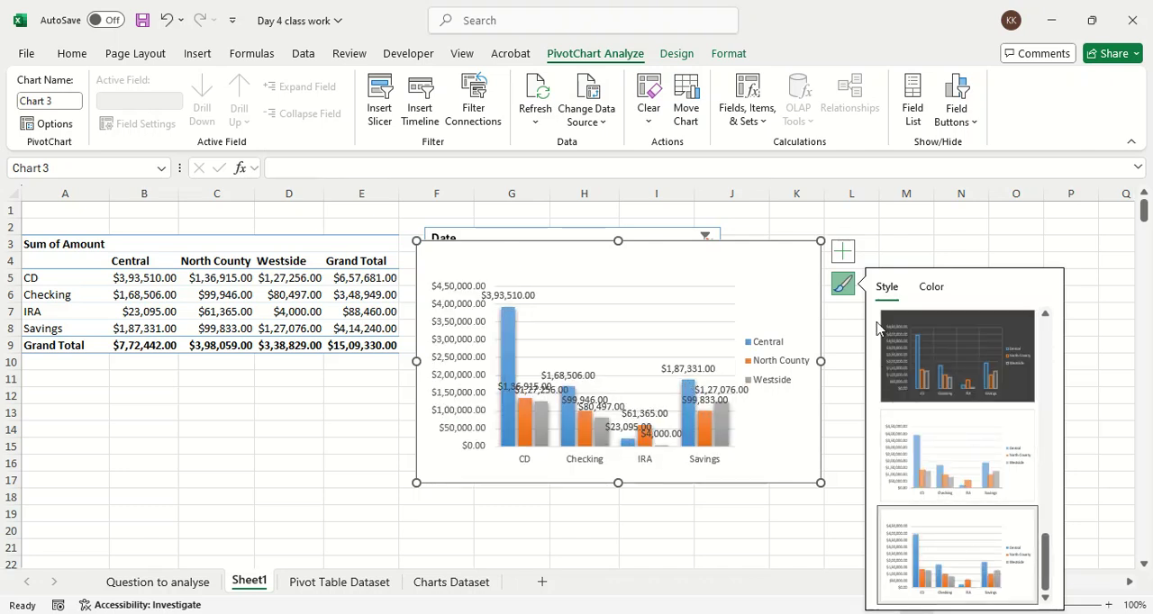
Step: Add axis titles to the PivotChart and remove its data labels
{"action": "left_click", "coordinate": [845, 256]}
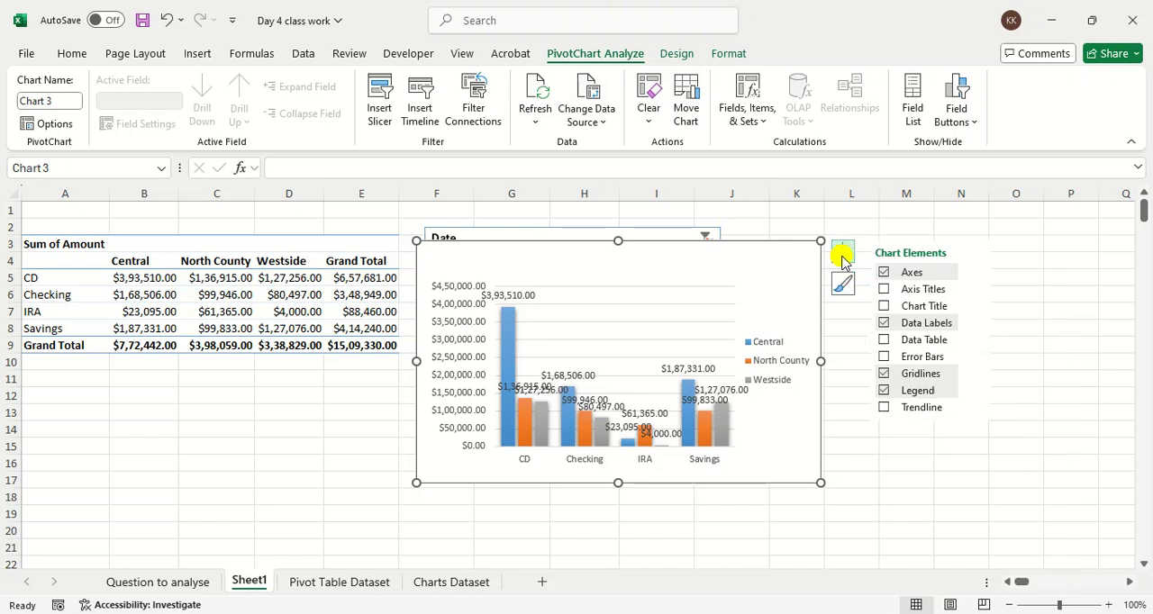
{"action": "left_click", "coordinate": [884, 289]}
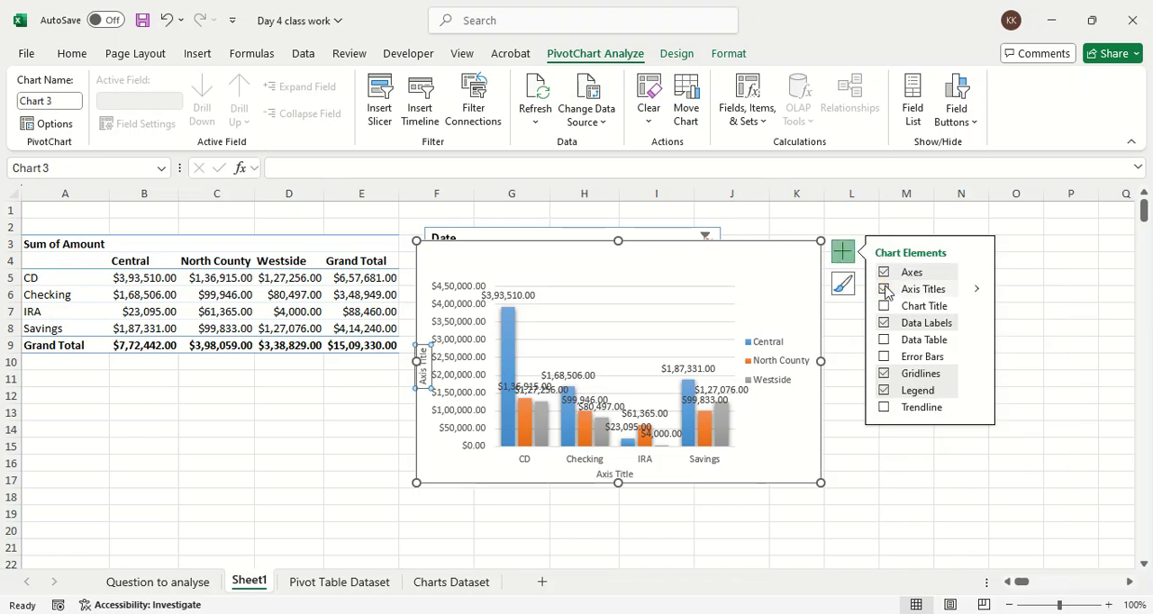
{"action": "left_click", "coordinate": [883, 324]}
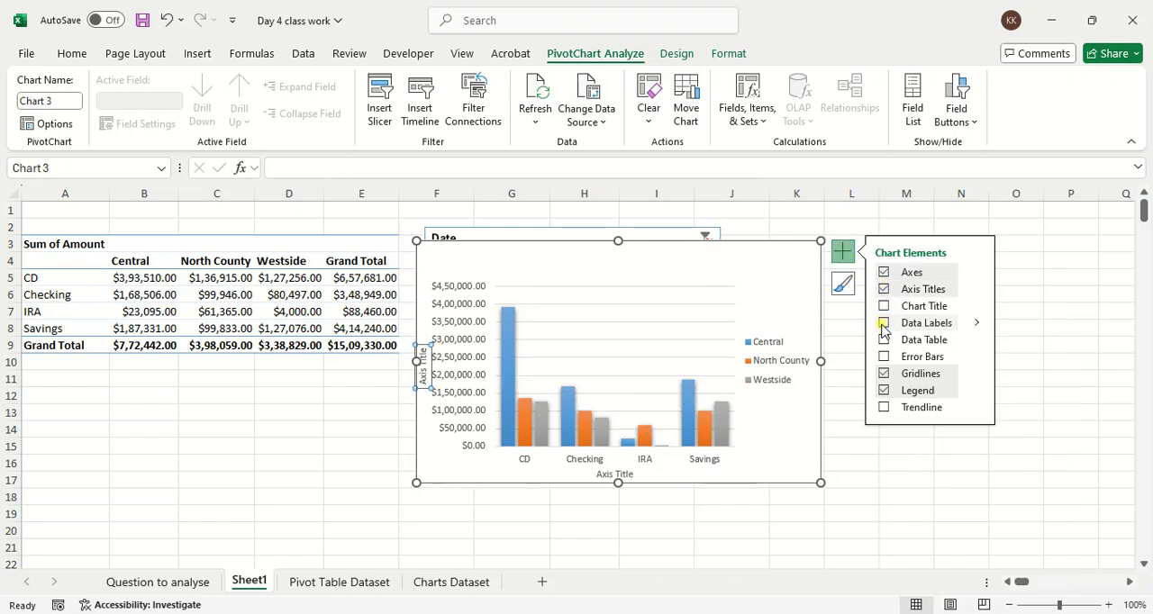
{"action": "left_click", "coordinate": [883, 326]}
{"action": "left_click", "coordinate": [883, 326]}
Step: Turn the PivotChart's gridlines and legend off and back on
{"action": "left_click", "coordinate": [884, 375]}
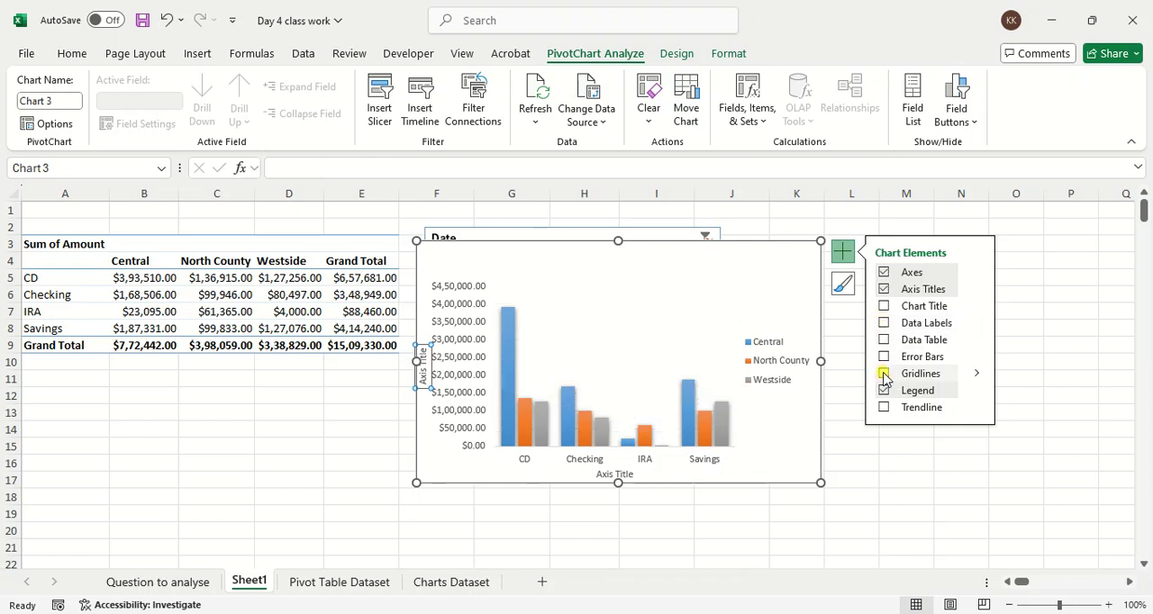
{"action": "left_click", "coordinate": [883, 375]}
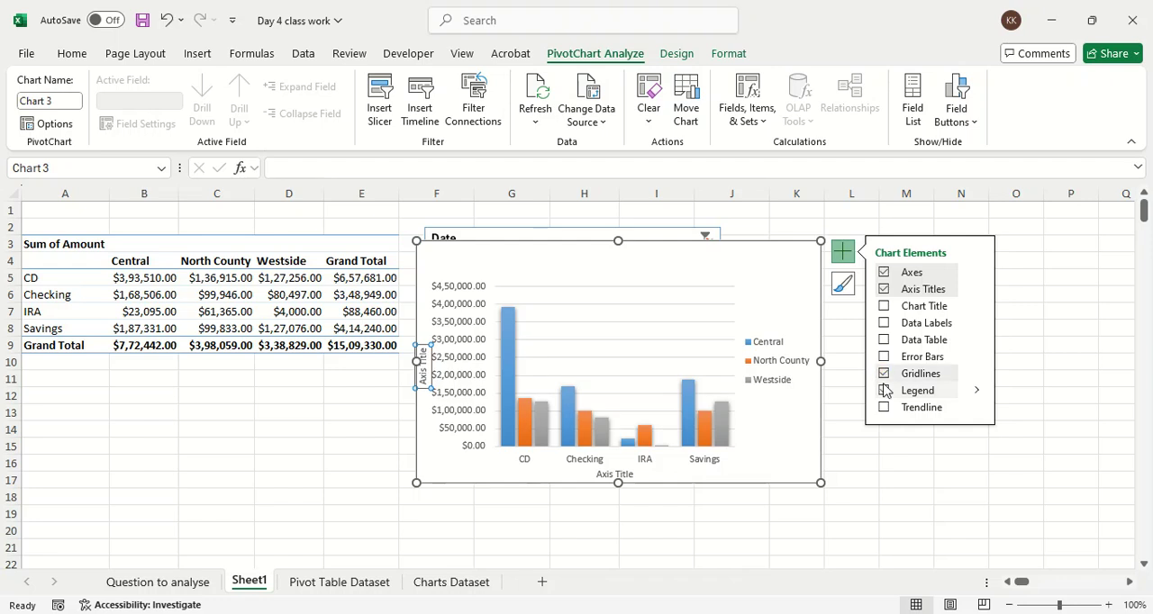
{"action": "left_click", "coordinate": [883, 390]}
{"action": "left_click", "coordinate": [884, 390]}
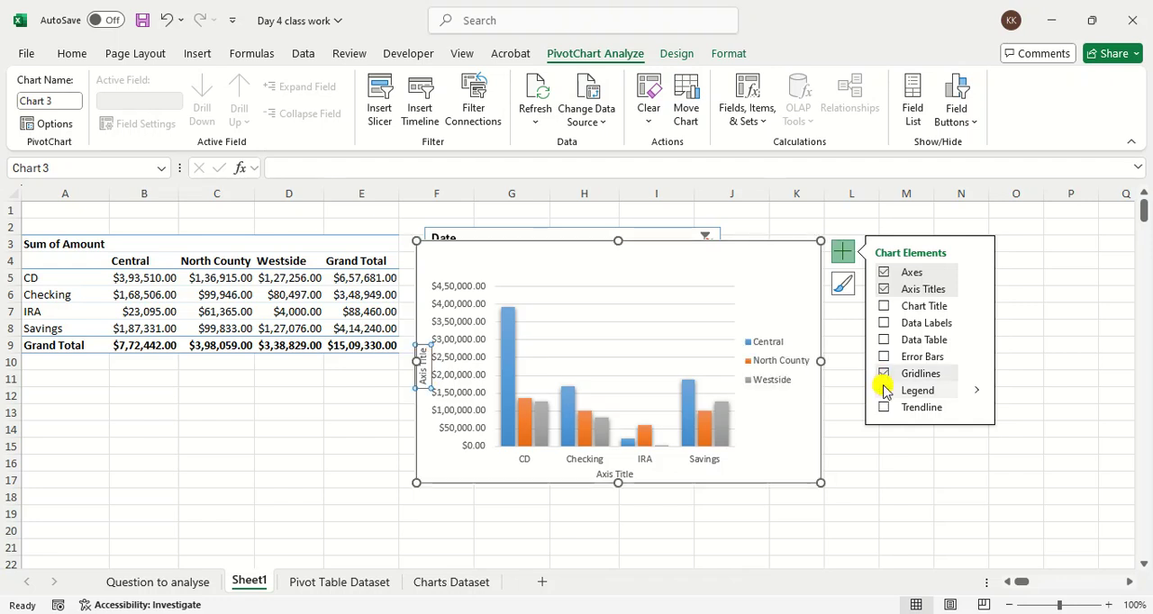
{"action": "key", "text": "ctrl+1"}
{"action": "left_click", "coordinate": [806, 383]}
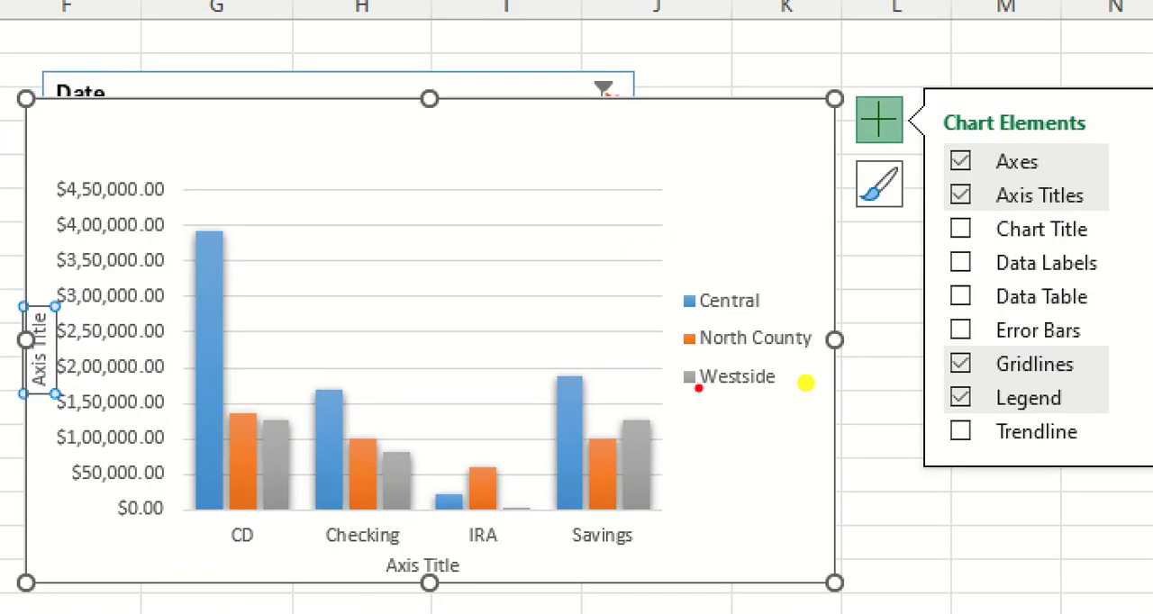
{"action": "left_click_drag", "start_coordinate": [698, 388], "coordinate": [854, 401]}
{"action": "key", "text": "Escape"}
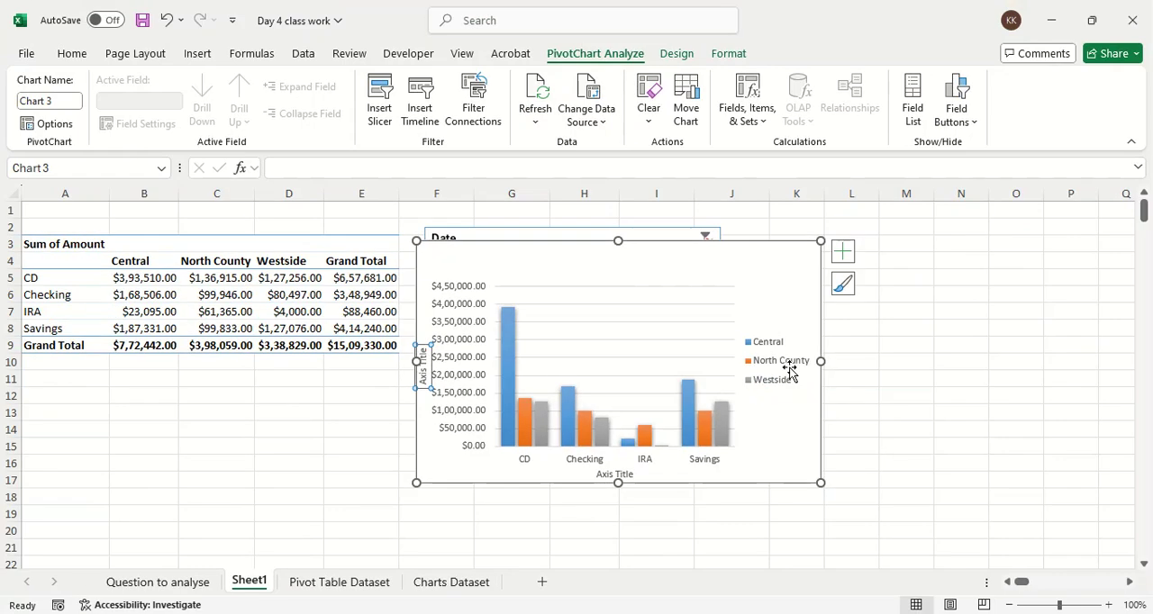
Step: Turn on the PivotChart's primary minor horizontal gridlines and turn off its primary major horizontal gridlines
{"action": "left_click", "coordinate": [842, 251]}
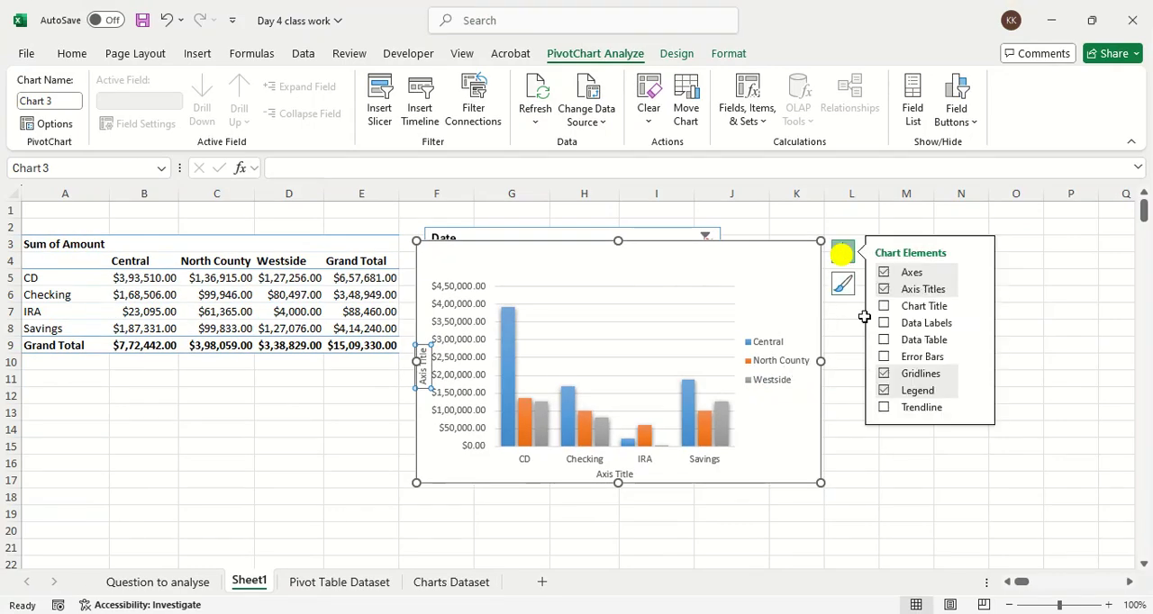
{"action": "left_click", "coordinate": [976, 375]}
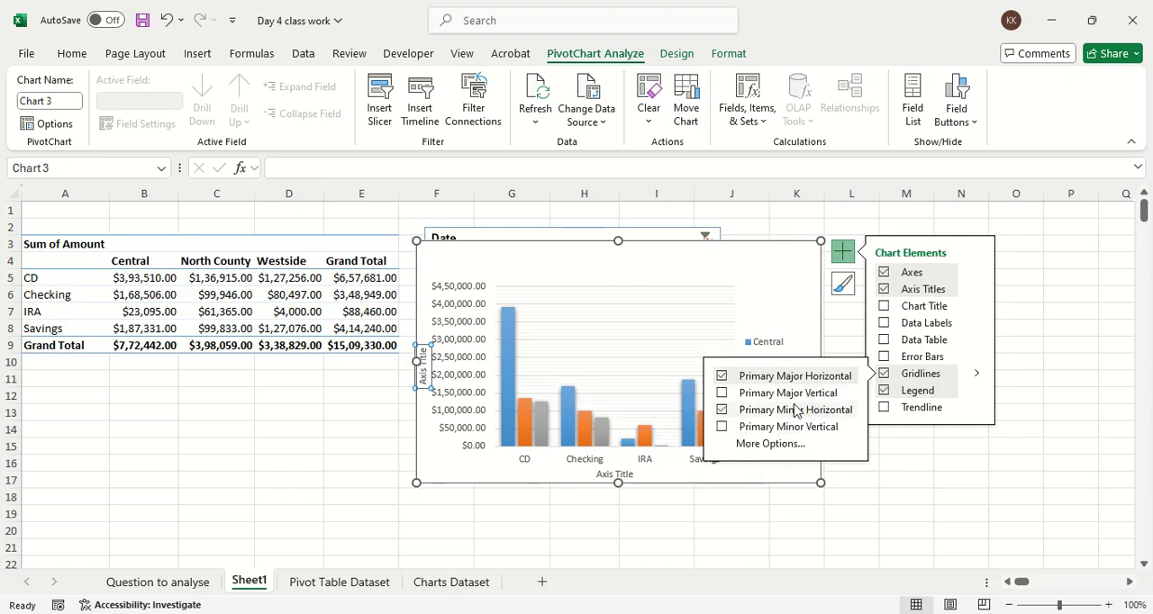
{"action": "left_click", "coordinate": [787, 377]}
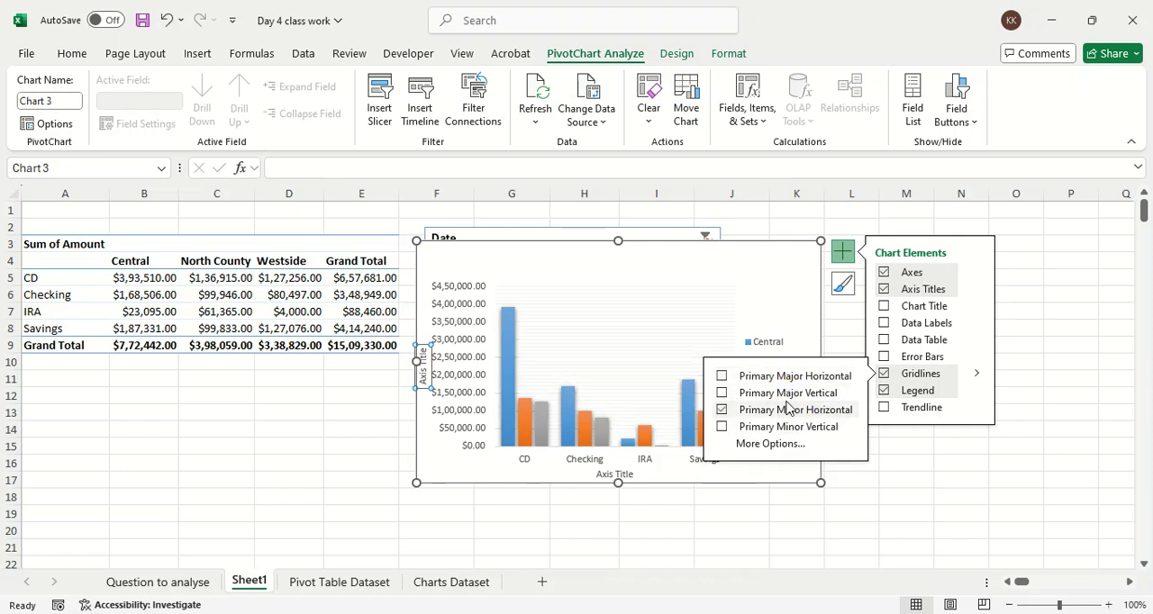
{"action": "left_click", "coordinate": [1018, 509]}
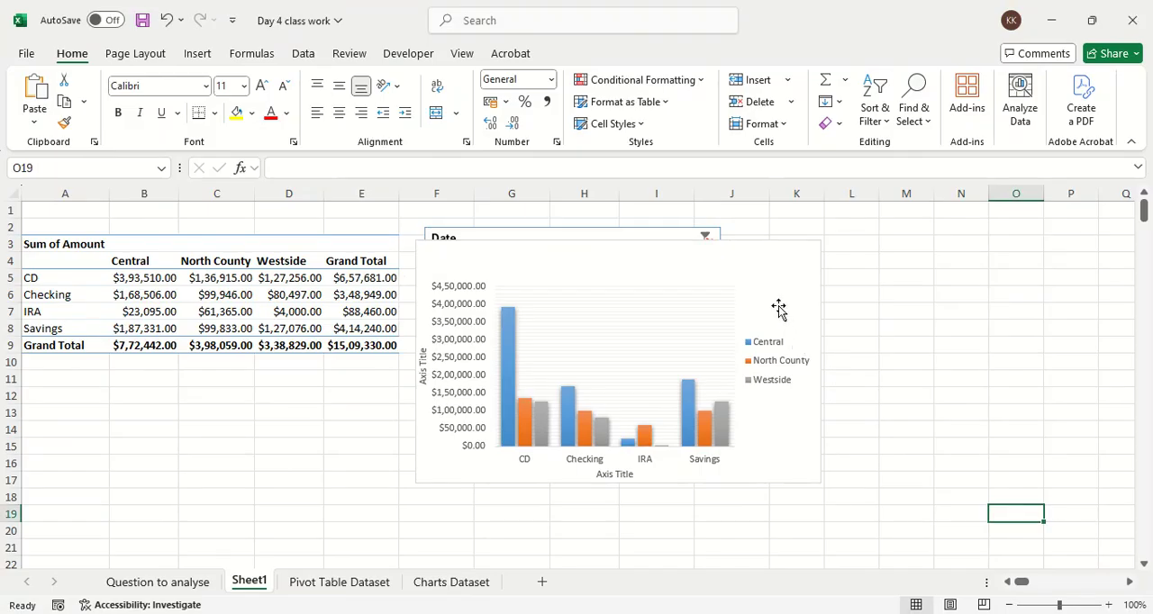
Step: Enlarge the PivotChart and position it to span about from the edge of column E to column N, rows 1 to 20
{"action": "left_click", "coordinate": [723, 141]}
{"action": "left_click_drag", "start_coordinate": [759, 265], "coordinate": [764, 243]}
{"action": "left_click_drag", "start_coordinate": [823, 458], "coordinate": [1005, 538]}
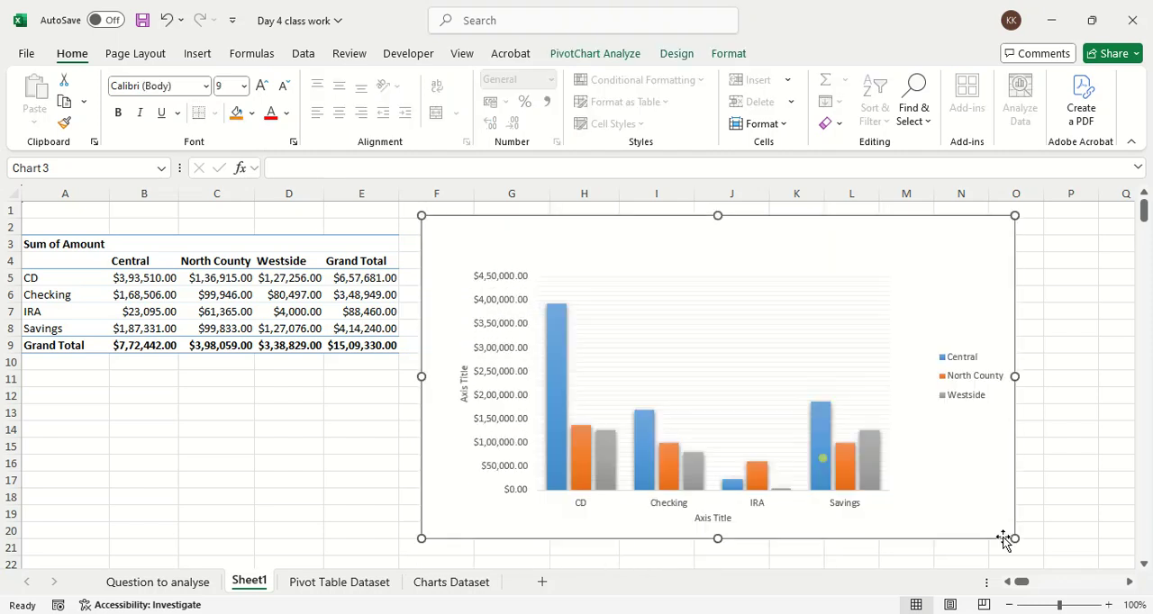
{"action": "left_click_drag", "start_coordinate": [679, 244], "coordinate": [641, 240]}
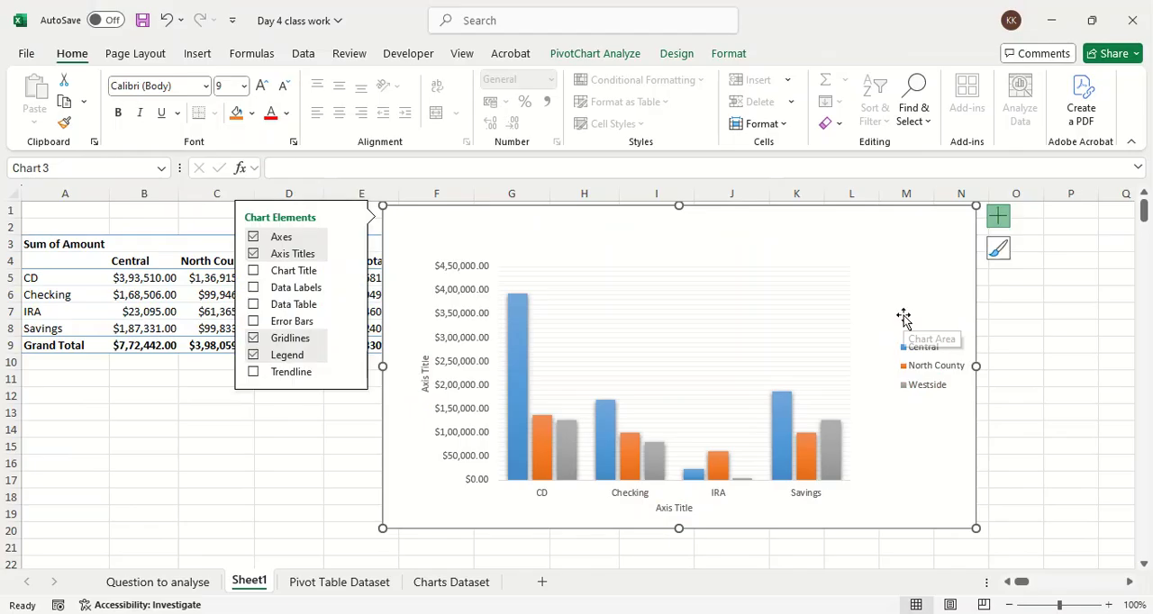
Step: Change the PivotChart's horizontal axis title to "Account Type"
{"action": "double_click", "coordinate": [682, 504]}
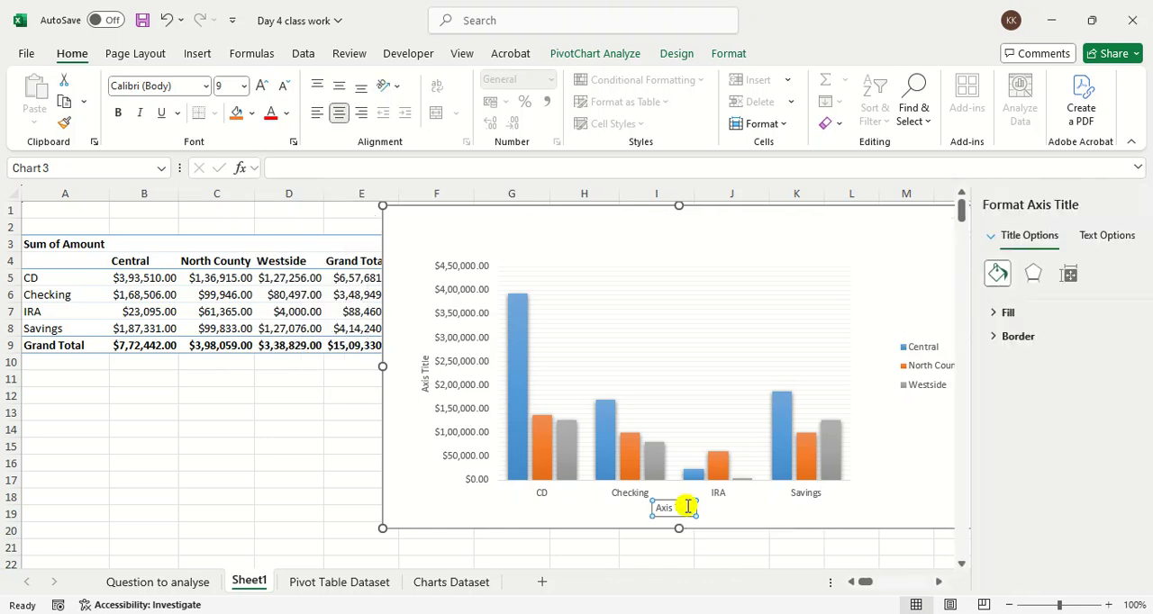
{"action": "double_click", "coordinate": [688, 506]}
{"action": "key", "text": "BackSpace"}
{"action": "key", "text": "BackSpace"}
{"action": "key", "text": "BackSpace"}
{"action": "key", "text": "BackSpace"}
{"action": "key", "text": "BackSpace"}
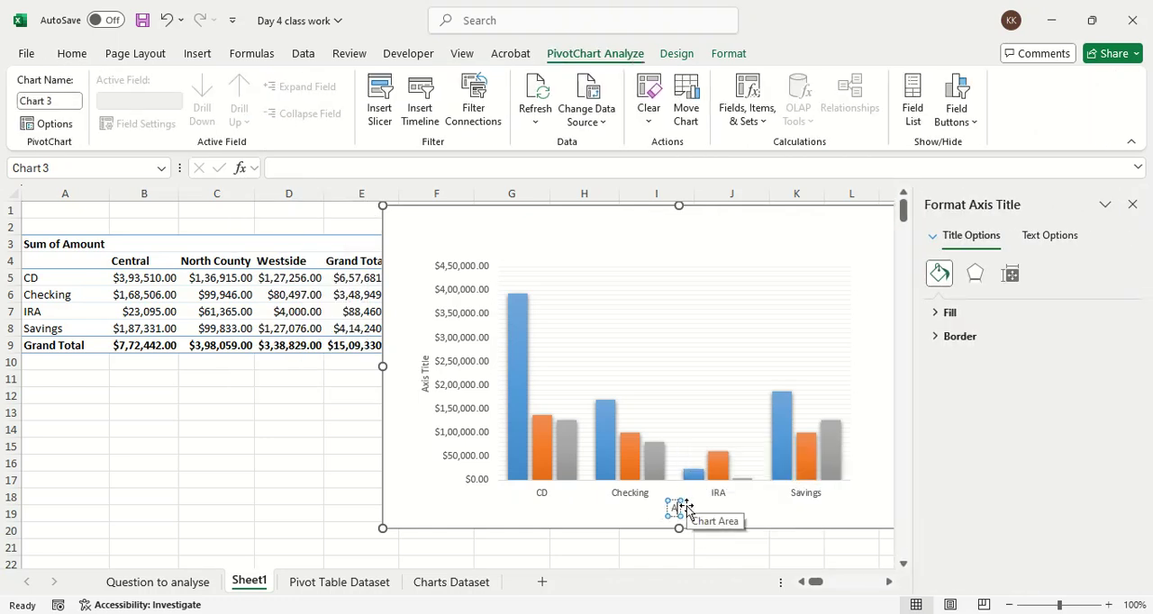
{"action": "type", "text": "ccount"}
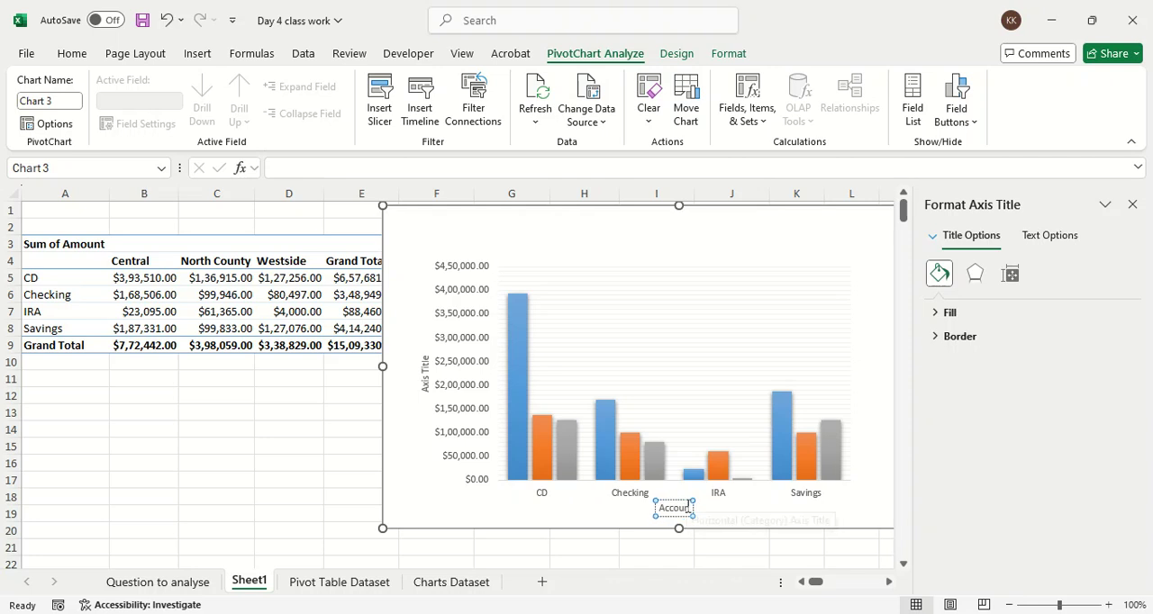
{"action": "type", "text": " Type"}
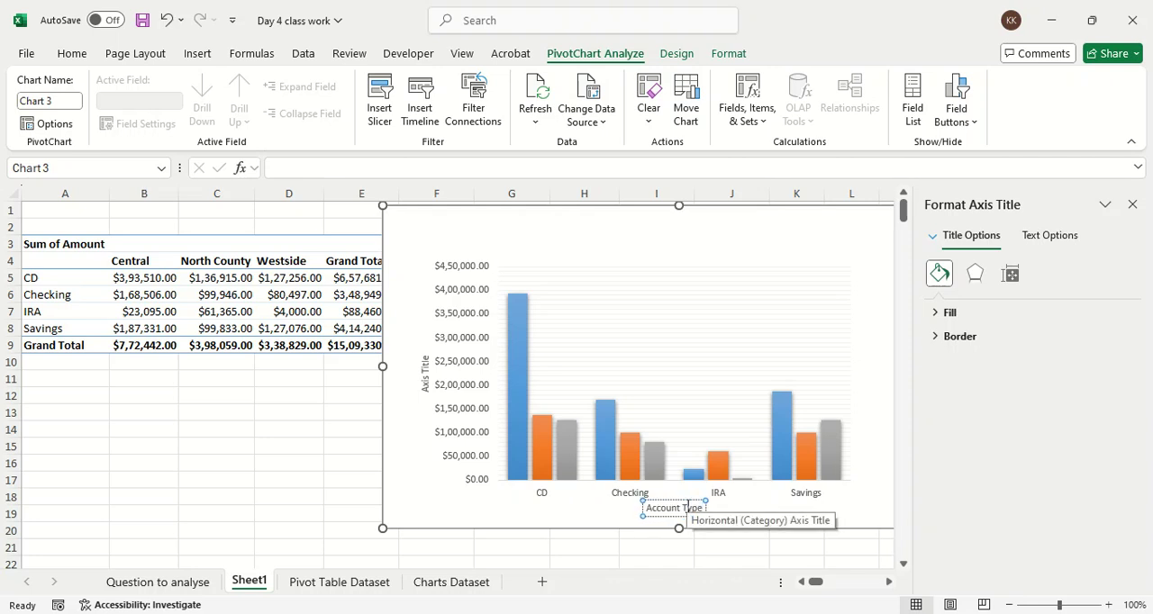
{"action": "left_click", "coordinate": [489, 509]}
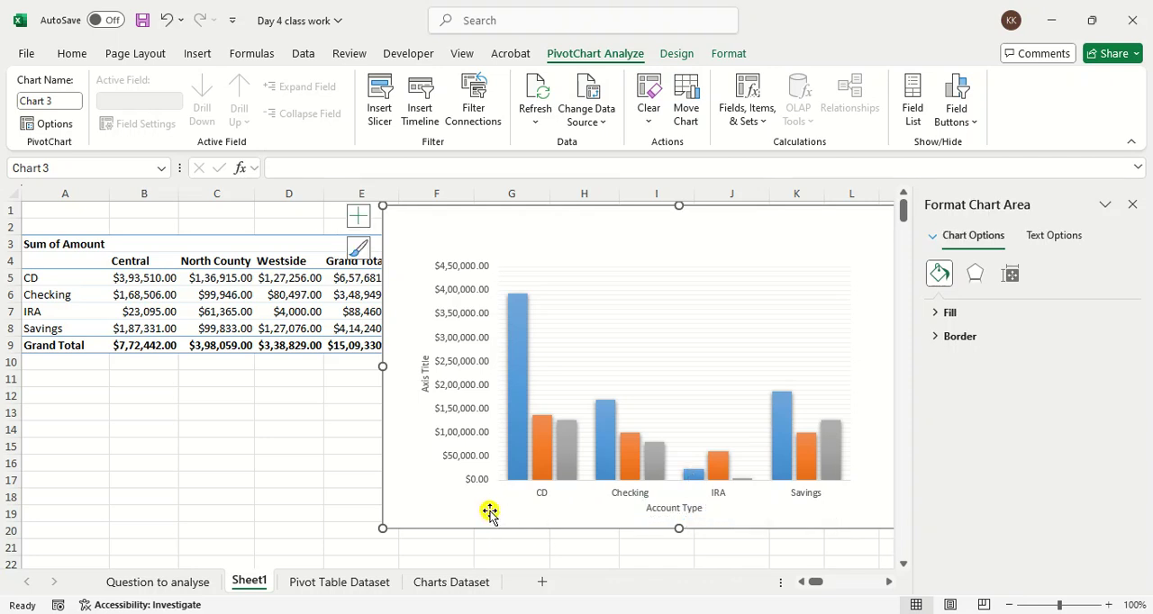
Step: Change the PivotChart's vertical axis title to "ASum of Amount" and close the formatting pane
{"action": "left_click", "coordinate": [425, 381]}
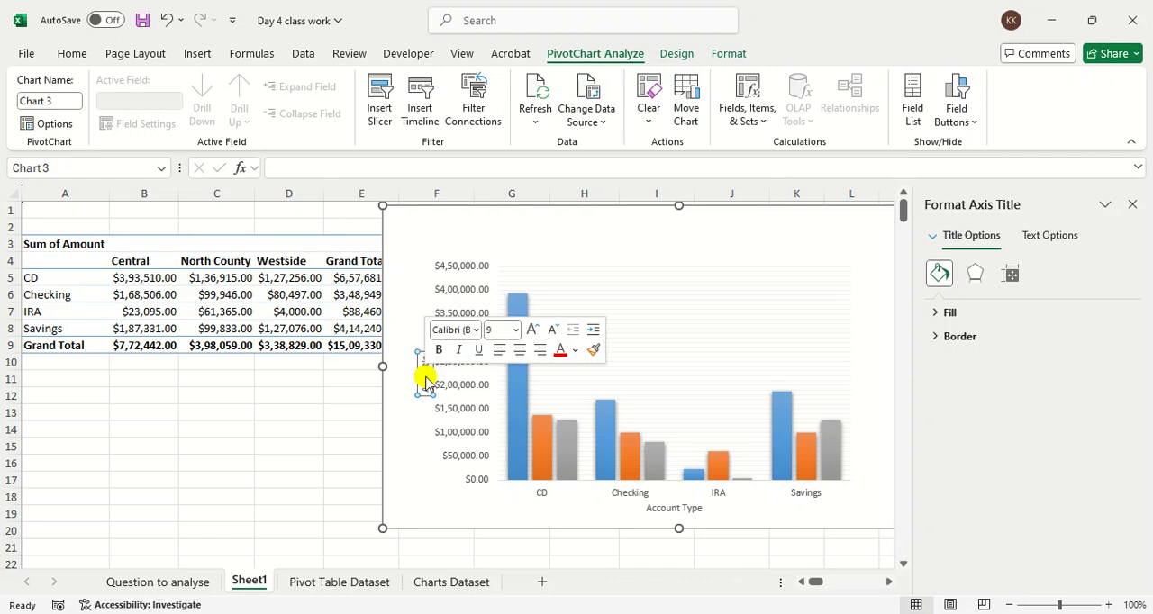
{"action": "key", "text": "Delete"}
{"action": "key", "text": "Delete"}
{"action": "key", "text": "Delete"}
{"action": "key", "text": "Delete"}
{"action": "key", "text": "Delete"}
{"action": "key", "text": "Delete"}
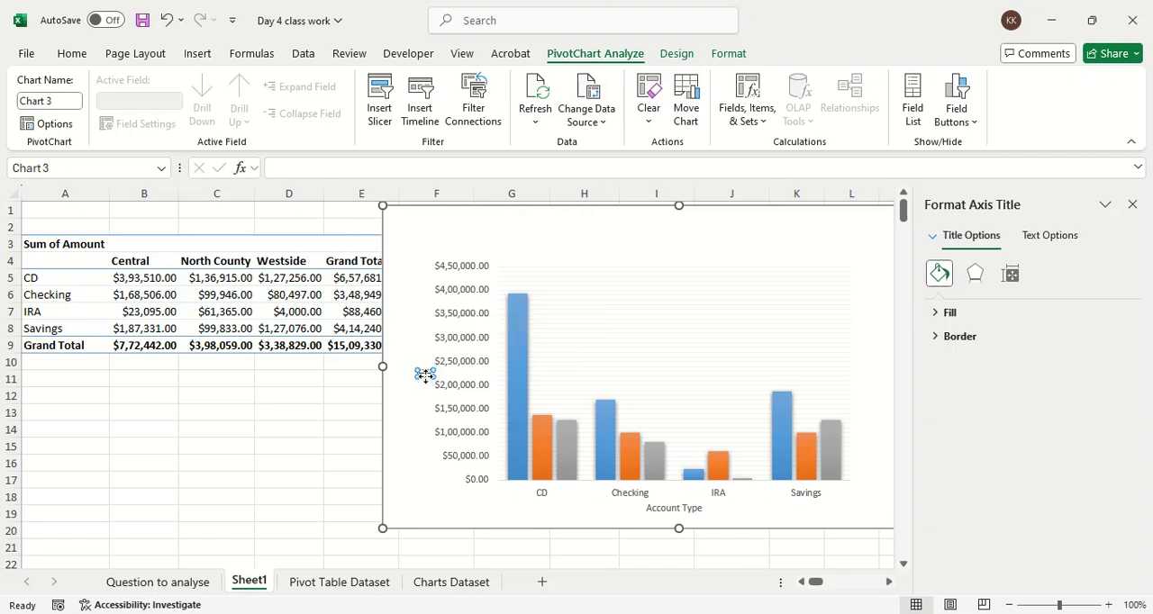
{"action": "type", "text": "ASum of Amount"}
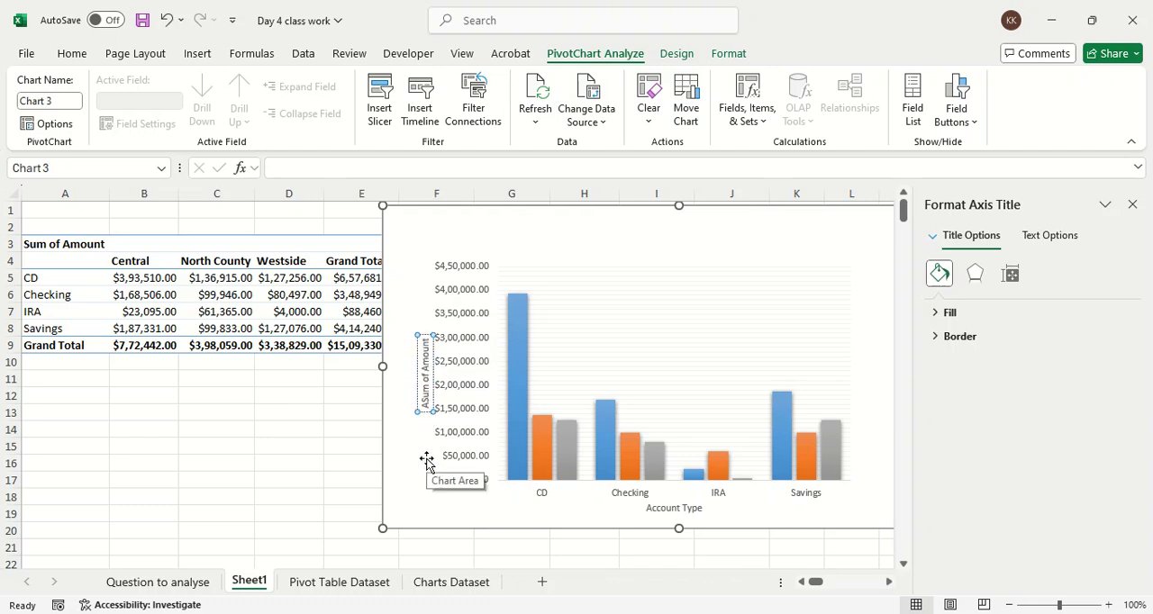
{"action": "key", "text": "Return"}
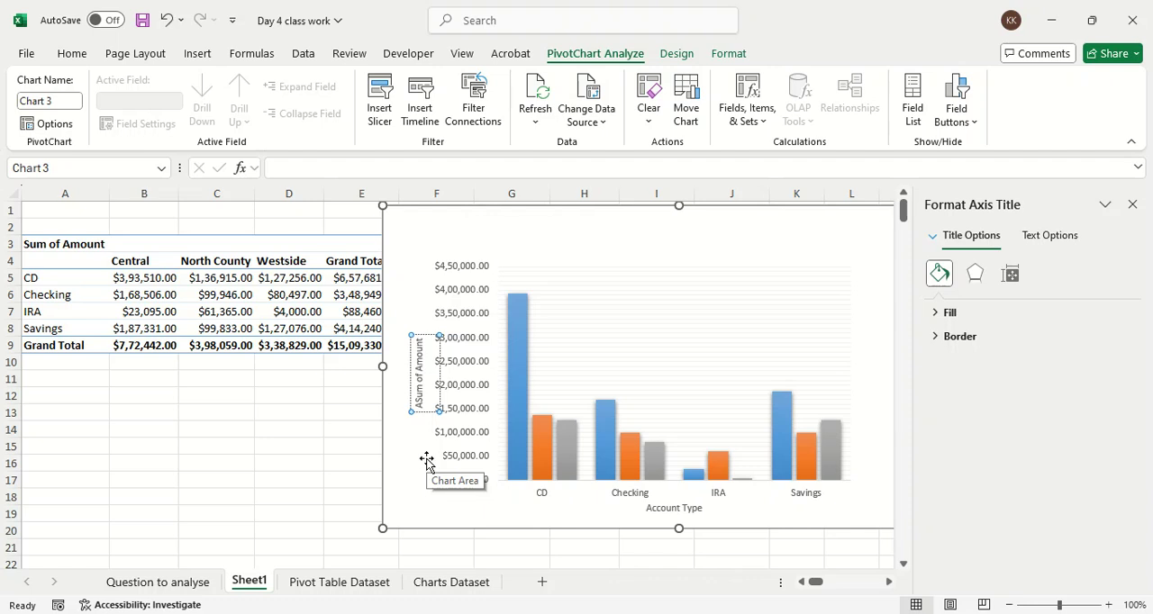
{"action": "left_click", "coordinate": [423, 462]}
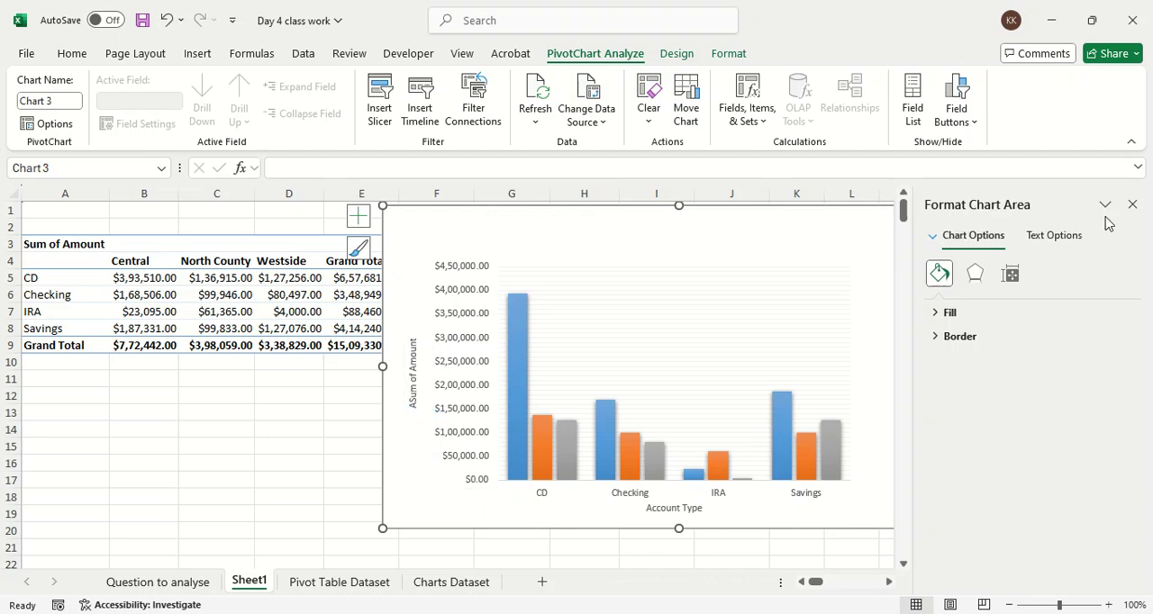
{"action": "left_click", "coordinate": [1132, 204]}
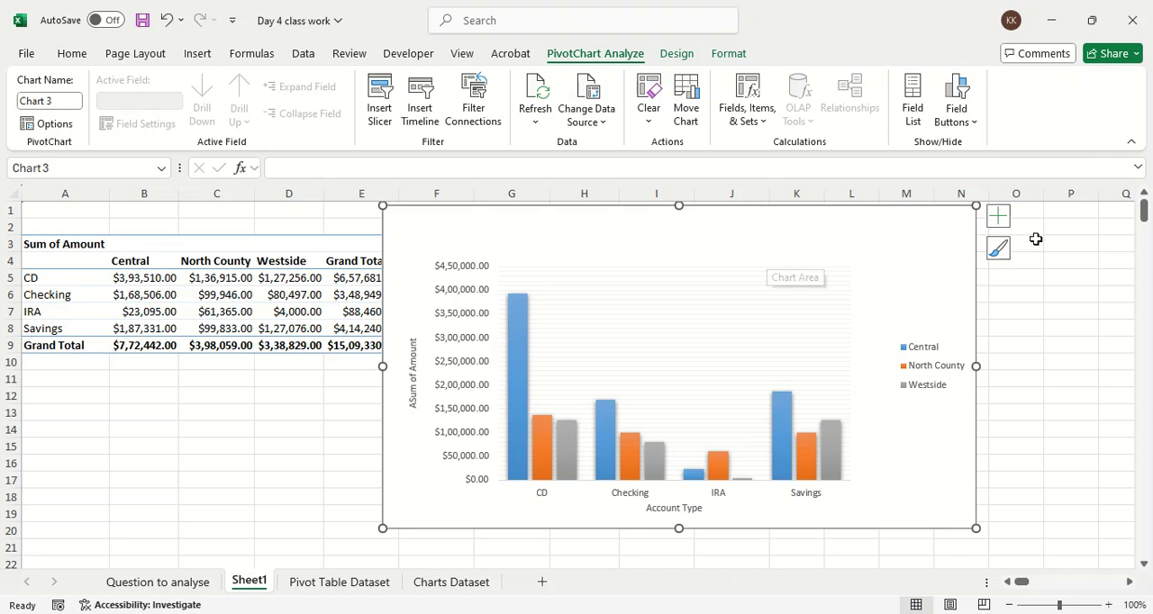
Step: Add a chart title to the PivotChart reading "Account Type wise Amount"
{"action": "left_click", "coordinate": [998, 217]}
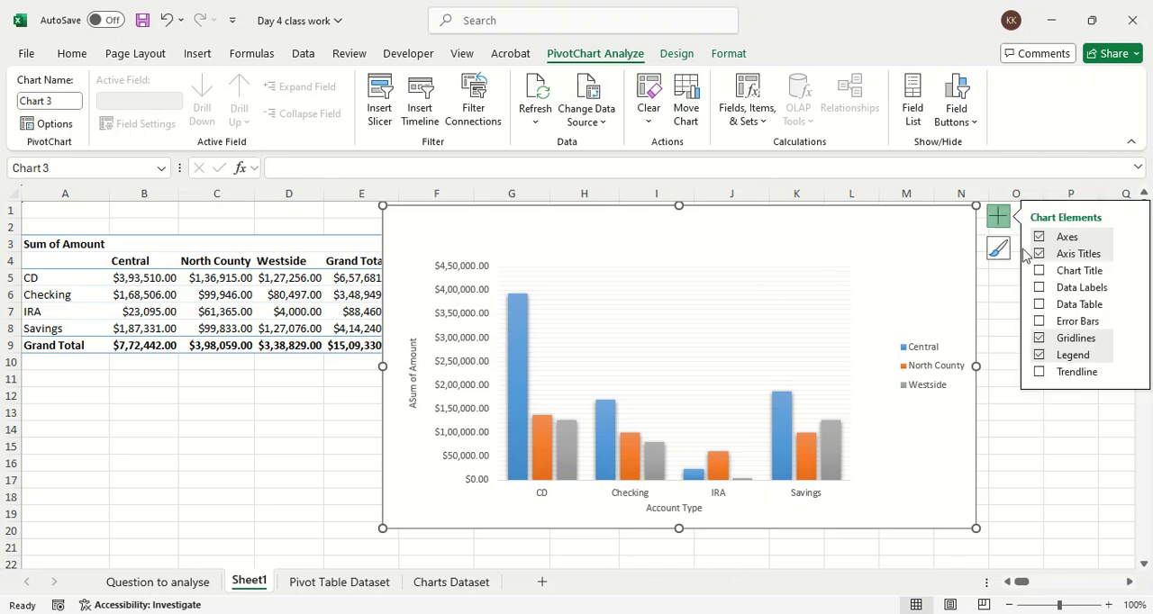
{"action": "left_click", "coordinate": [1039, 272]}
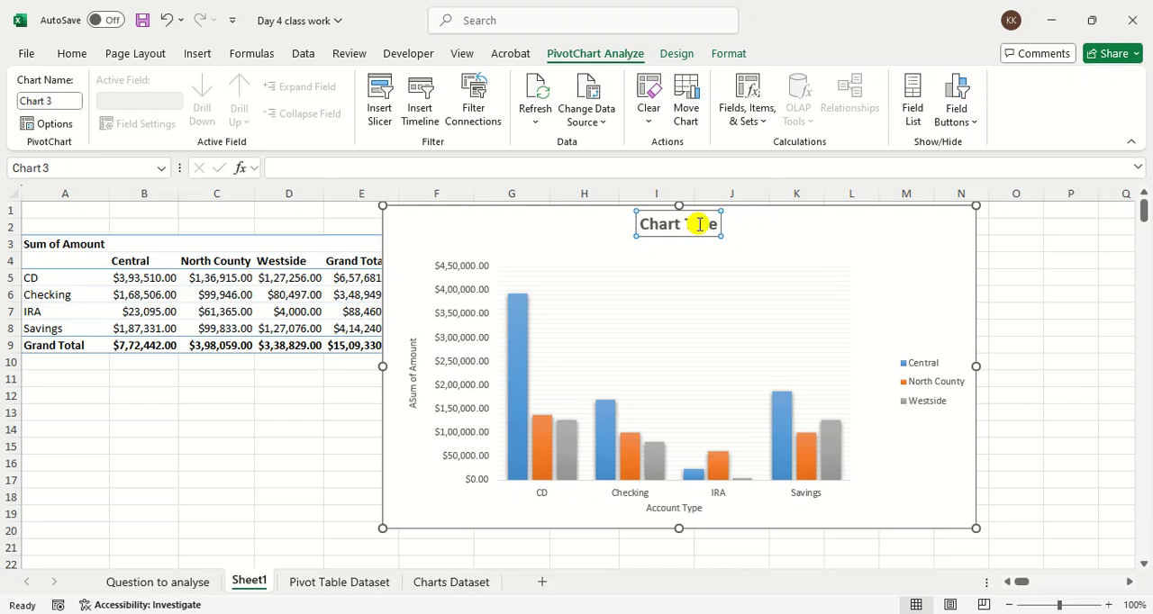
{"action": "double_click", "coordinate": [699, 224]}
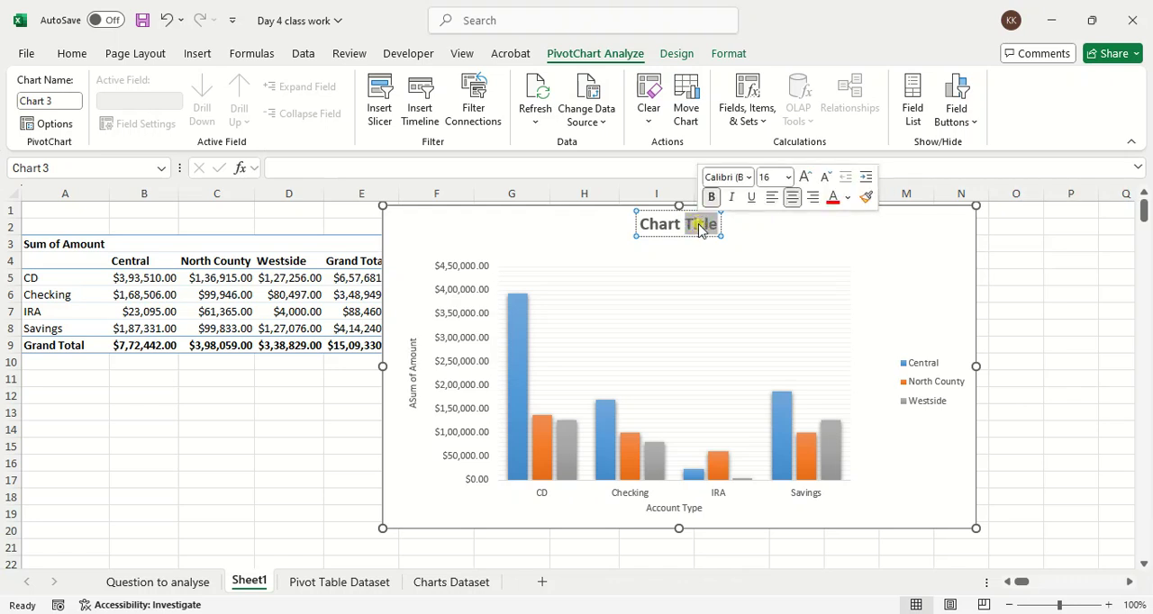
{"action": "key", "text": "BackSpace"}
{"action": "key", "text": "BackSpace"}
{"action": "key", "text": "BackSpace"}
{"action": "key", "text": "BackSpace"}
{"action": "key", "text": "BackSpace"}
{"action": "key", "text": "BackSpace"}
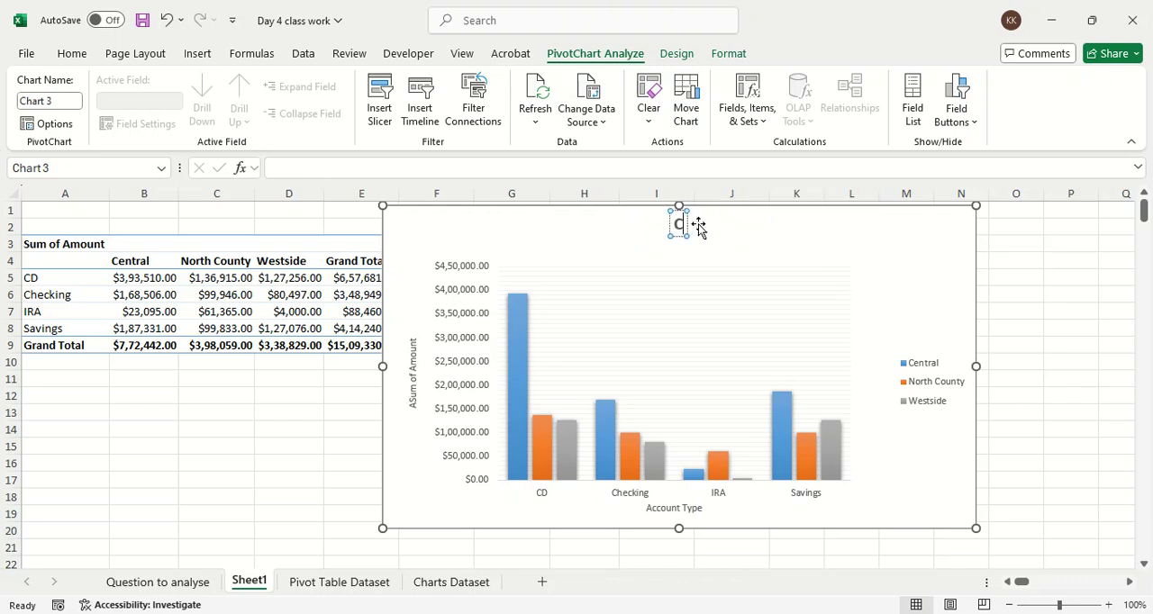
{"action": "key", "text": "BackSpace"}
{"action": "type", "text": "Account"}
{"action": "key", "text": "BackSpace"}
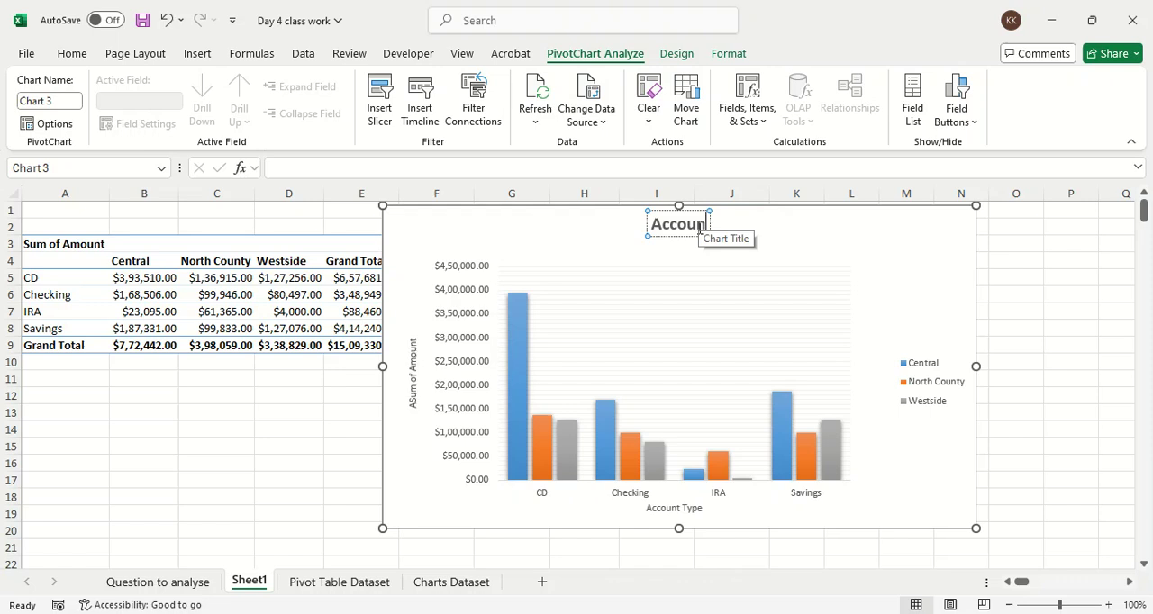
{"action": "type", "text": "t Type"}
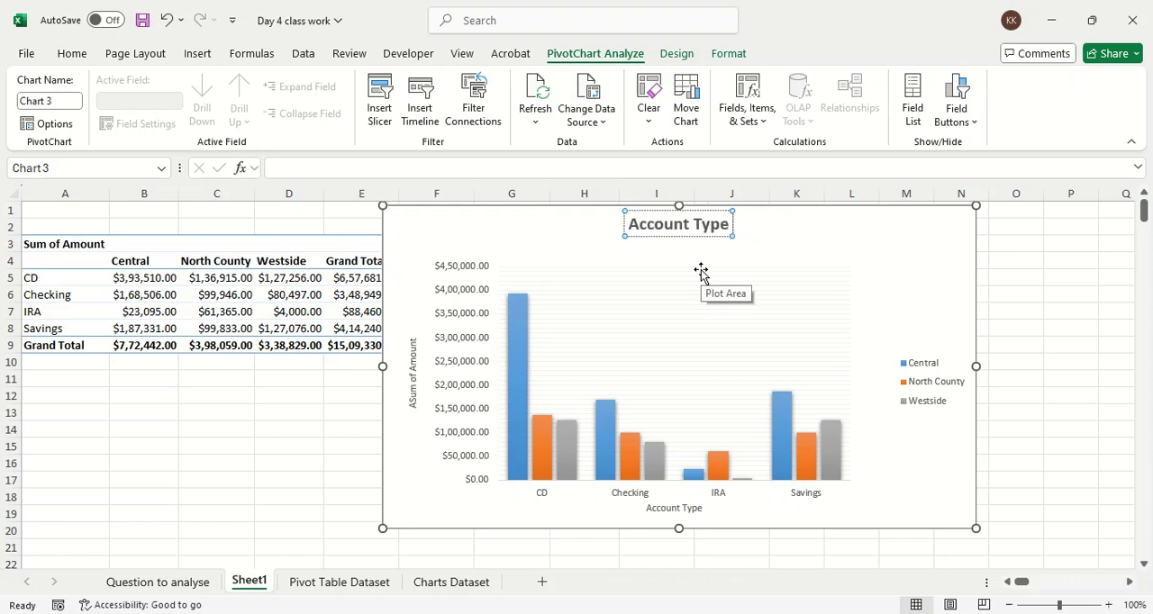
{"action": "type", "text": " with AM"}
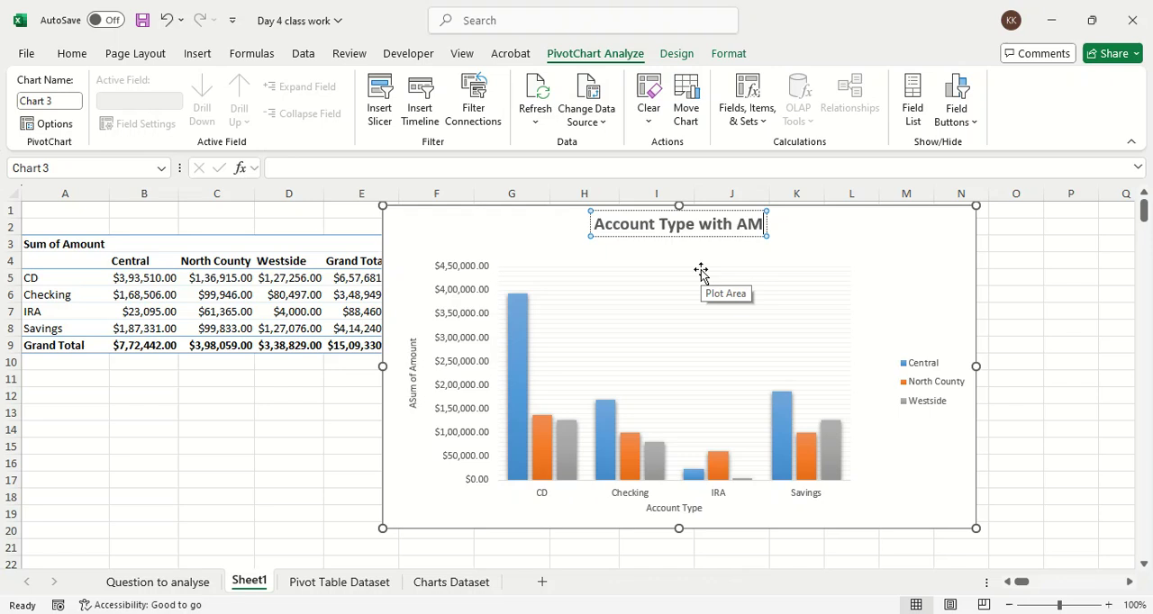
{"action": "key", "text": "BackSpace"}
{"action": "key", "text": "BackSpace"}
{"action": "key", "text": "BackSpace"}
{"action": "key", "text": "BackSpace"}
{"action": "key", "text": "BackSpace"}
{"action": "key", "text": "BackSpace"}
{"action": "key", "text": "BackSpace"}
{"action": "key", "text": "BackSpace"}
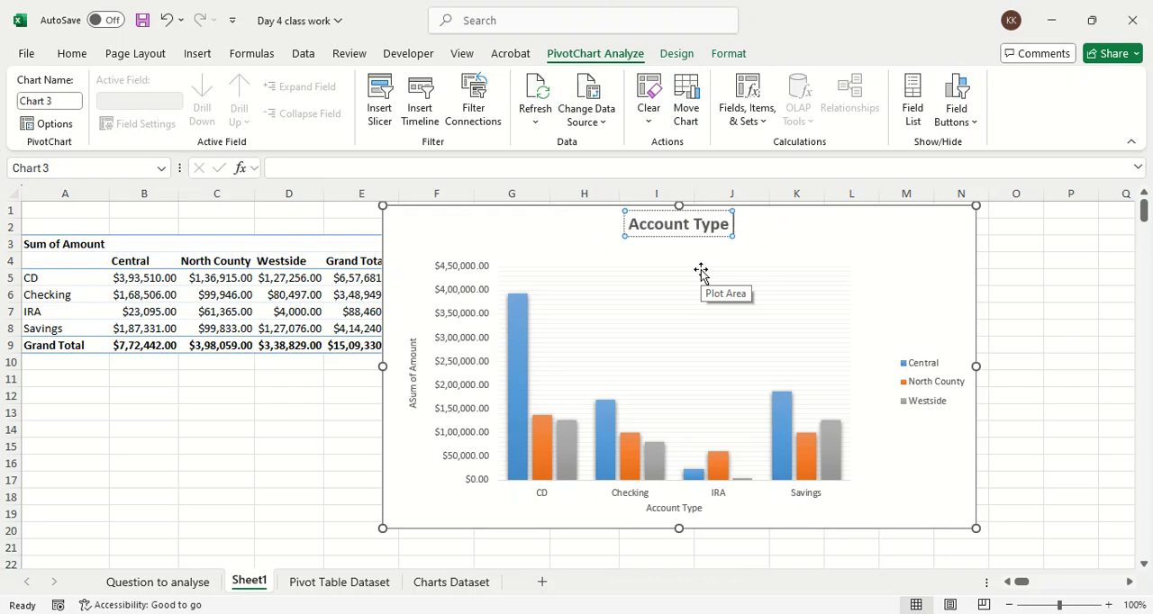
{"action": "type", "text": "wise"}
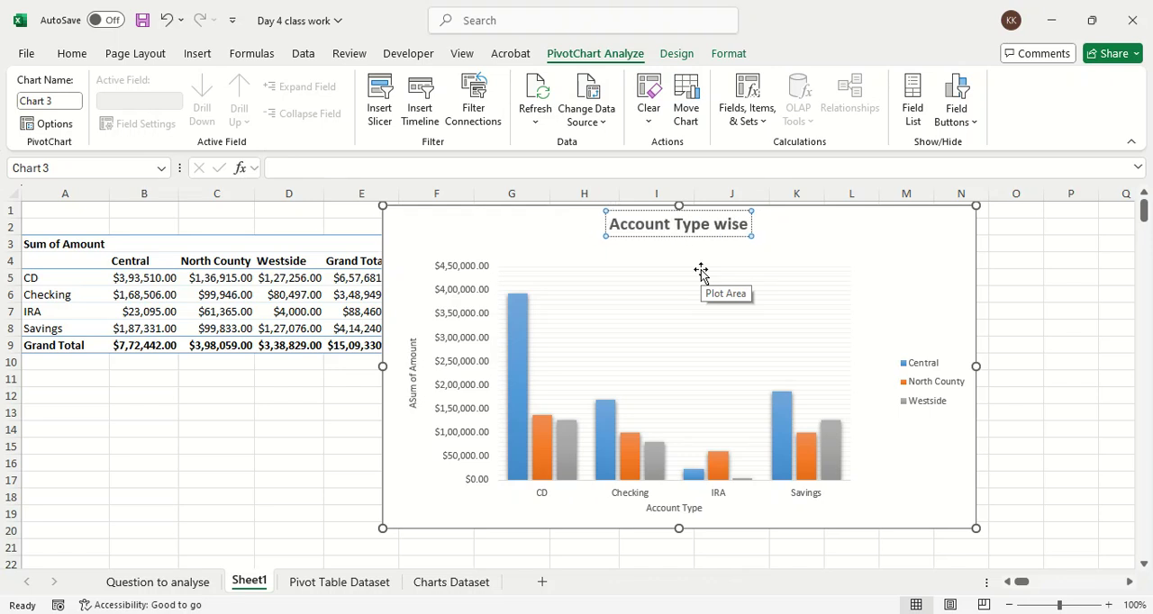
{"action": "type", "text": " Amount"}
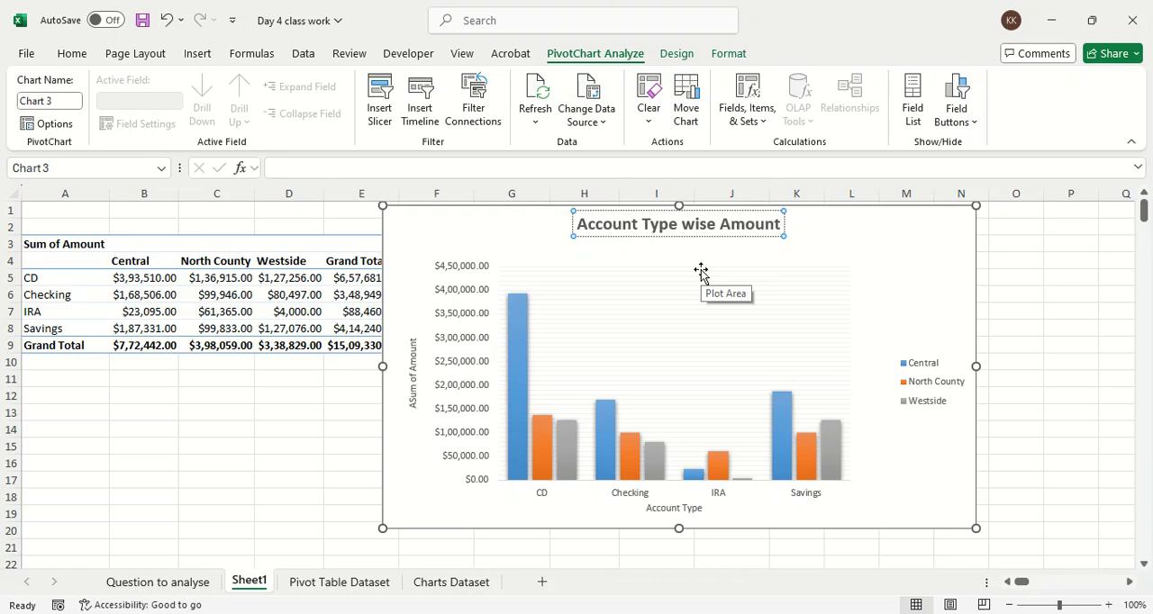
{"action": "left_click", "coordinate": [928, 250]}
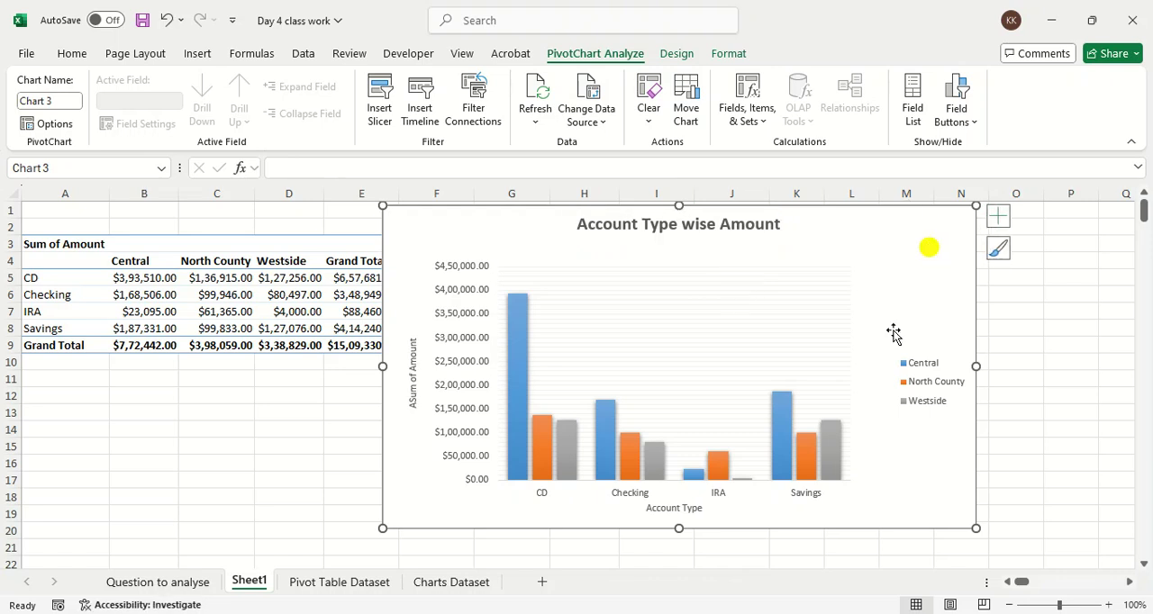
Step: Place the PivotChart's legend at the bottom of the chart and enlarge the chart slightly
{"action": "left_click", "coordinate": [908, 393]}
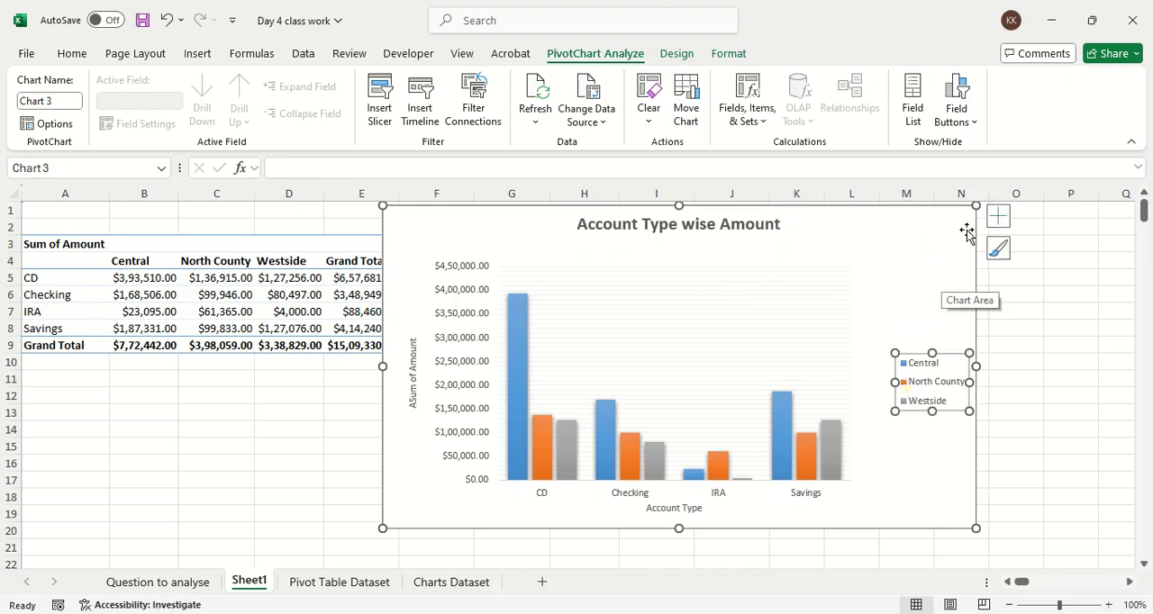
{"action": "left_click", "coordinate": [995, 217]}
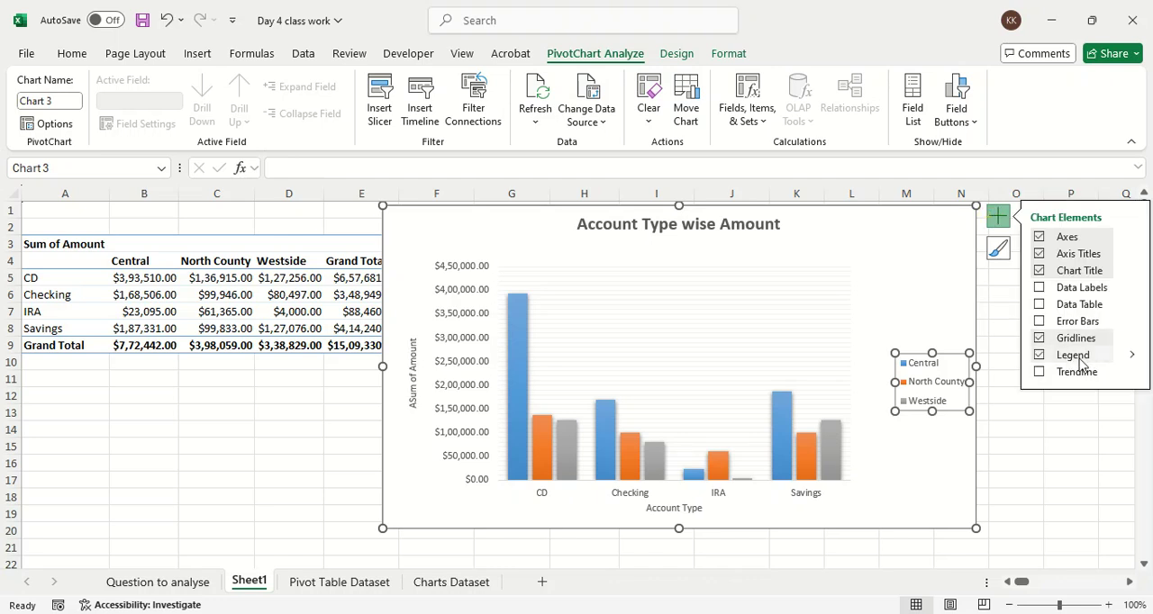
{"action": "left_click", "coordinate": [1125, 358]}
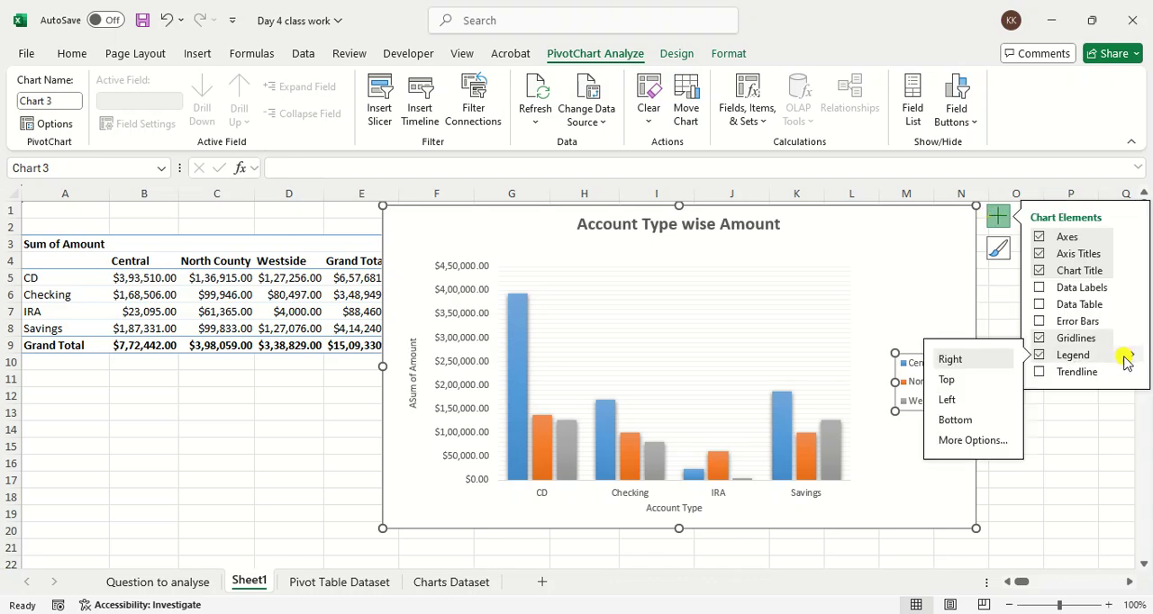
{"action": "left_click", "coordinate": [996, 422]}
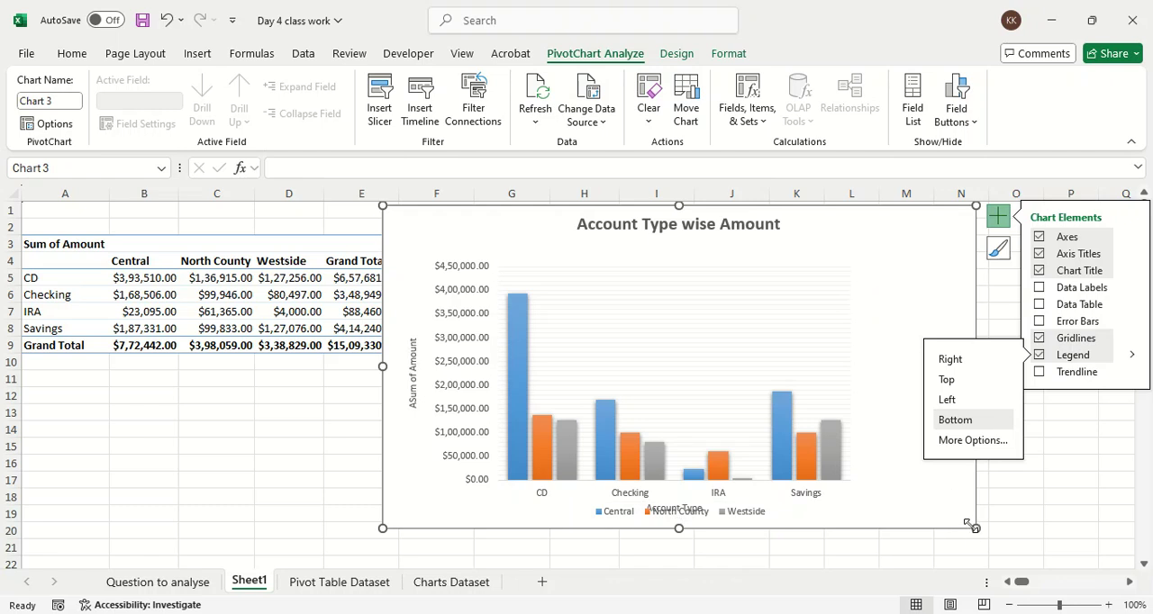
{"action": "left_click_drag", "start_coordinate": [976, 528], "coordinate": [992, 537]}
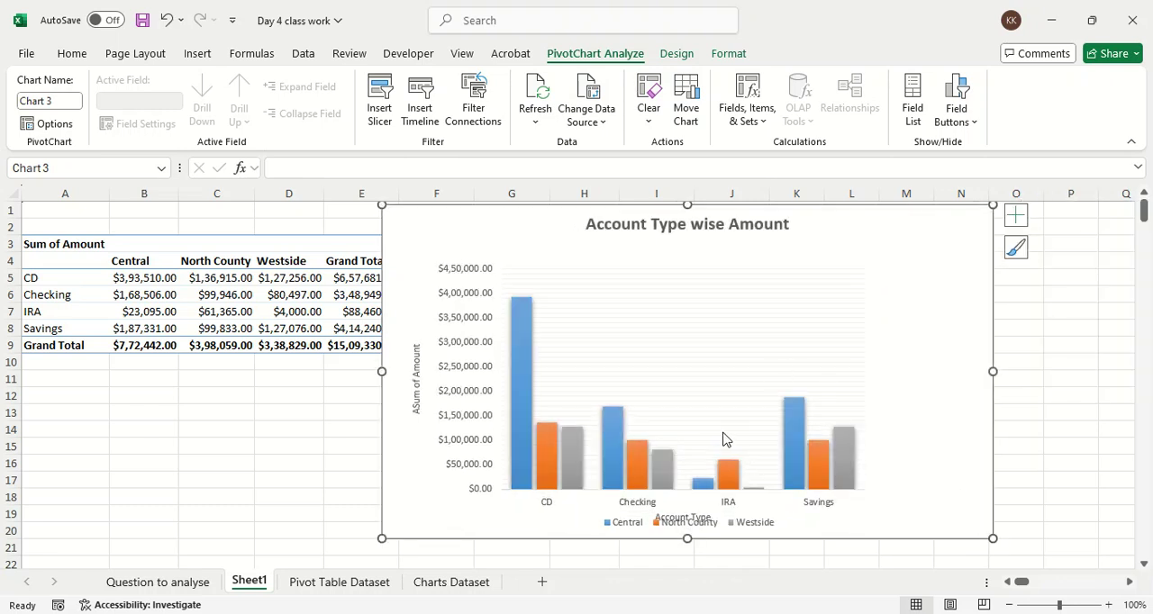
Step: Make the PivotChart taller at its lower edge so the horizontal axis title and legend sit apart
{"action": "left_click", "coordinate": [691, 371]}
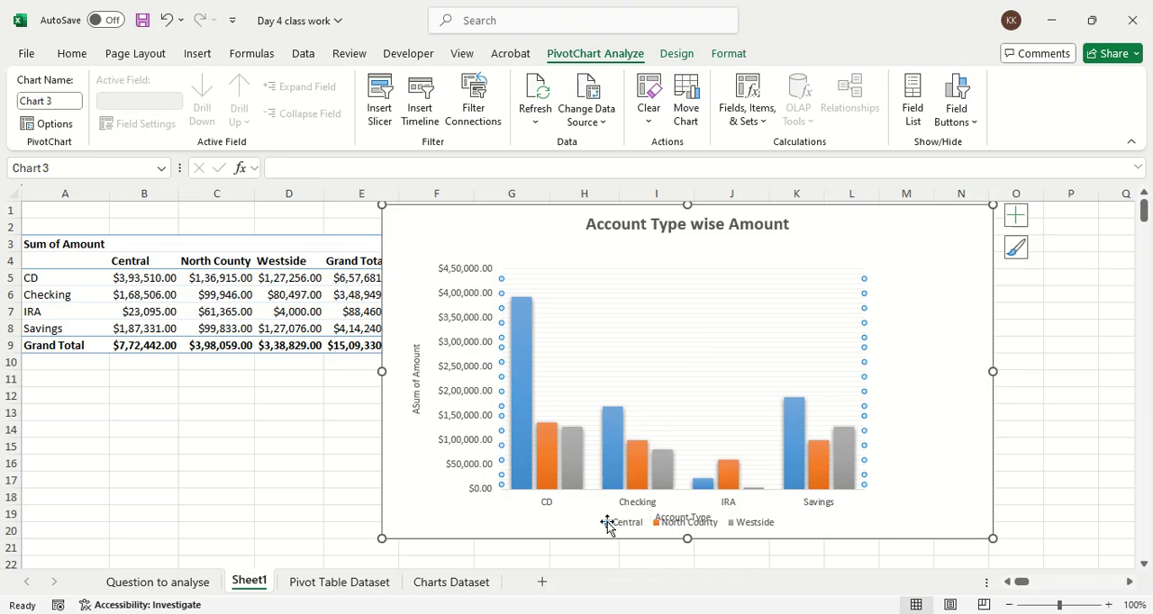
{"action": "left_click_drag", "start_coordinate": [685, 570], "coordinate": [686, 569]}
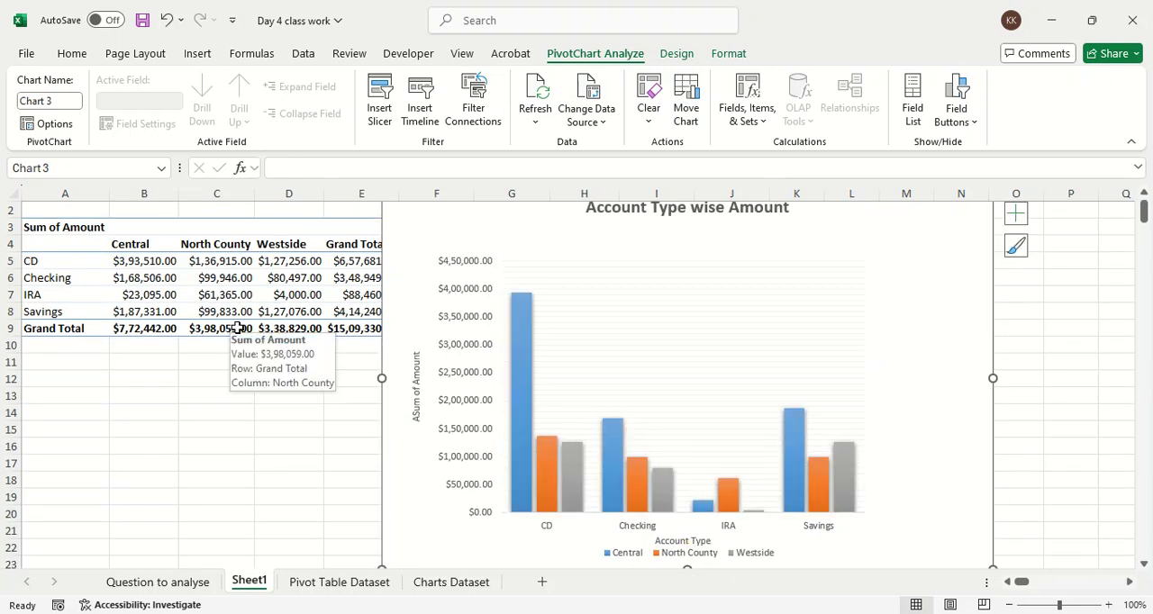
{"action": "left_click", "coordinate": [230, 407]}
{"action": "scroll", "coordinate": [233, 399], "scroll_direction": "down", "scroll_amount": 7}
{"action": "scroll", "coordinate": [233, 399], "scroll_direction": "up", "scroll_amount": 7}
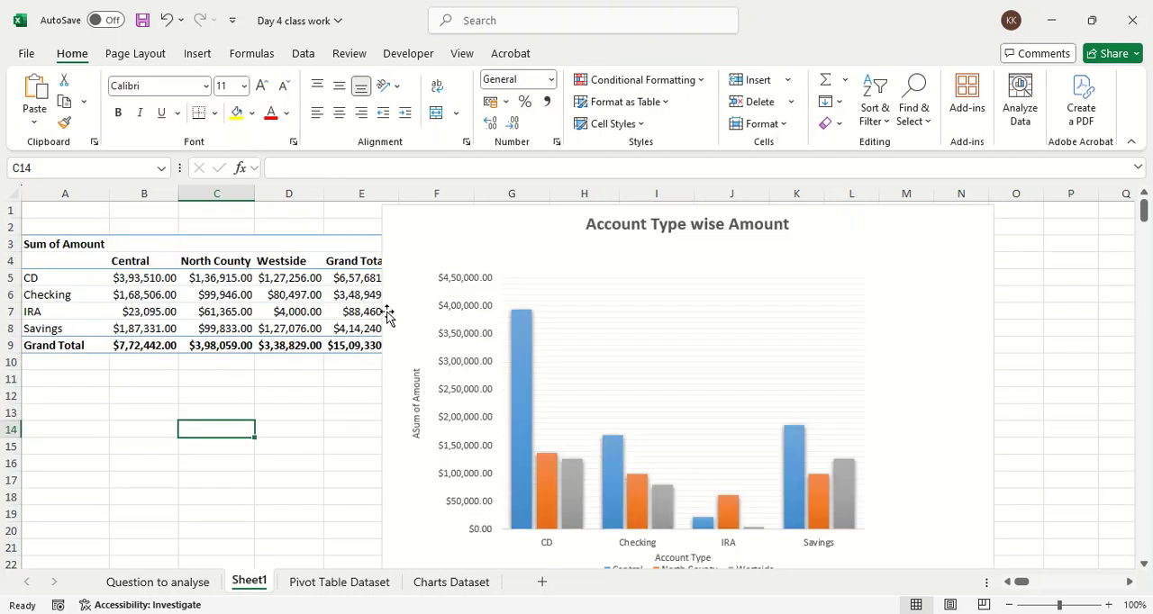
Step: Copy the PivotChart and paste it into a new blank Word document
{"action": "left_click", "coordinate": [407, 269]}
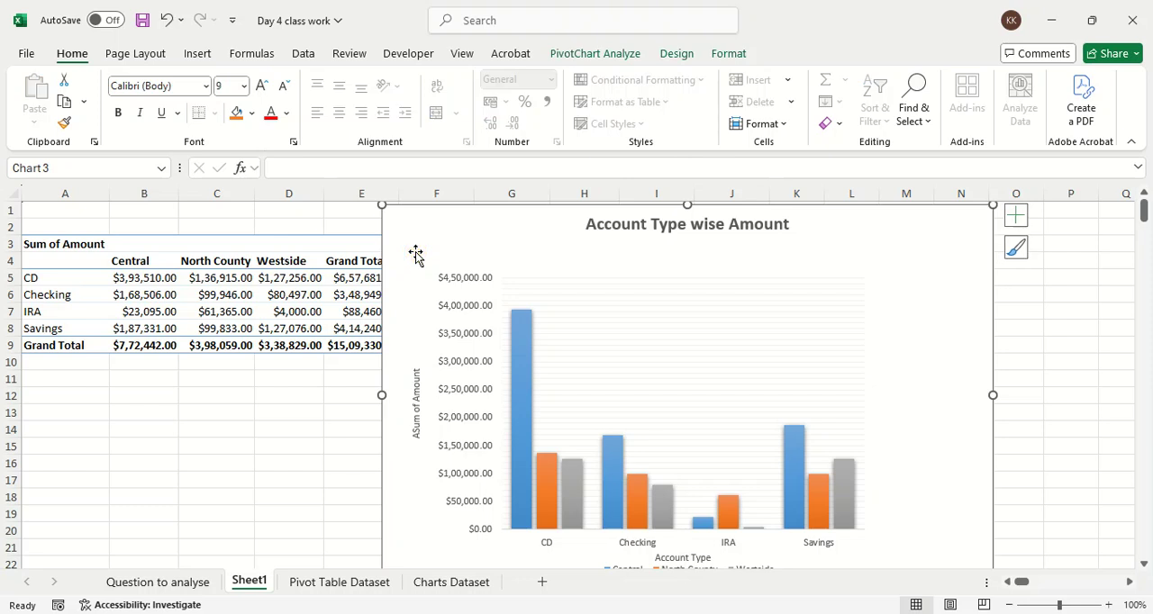
{"action": "key", "text": "ctrl+c"}
{"action": "key", "text": "super"}
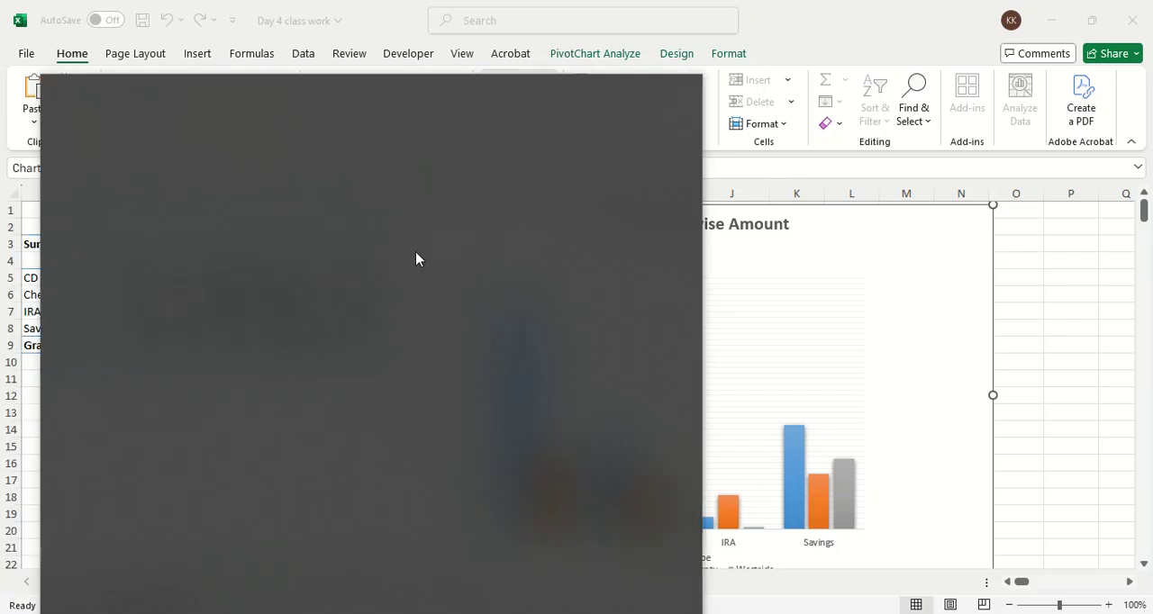
{"action": "type", "text": "word"}
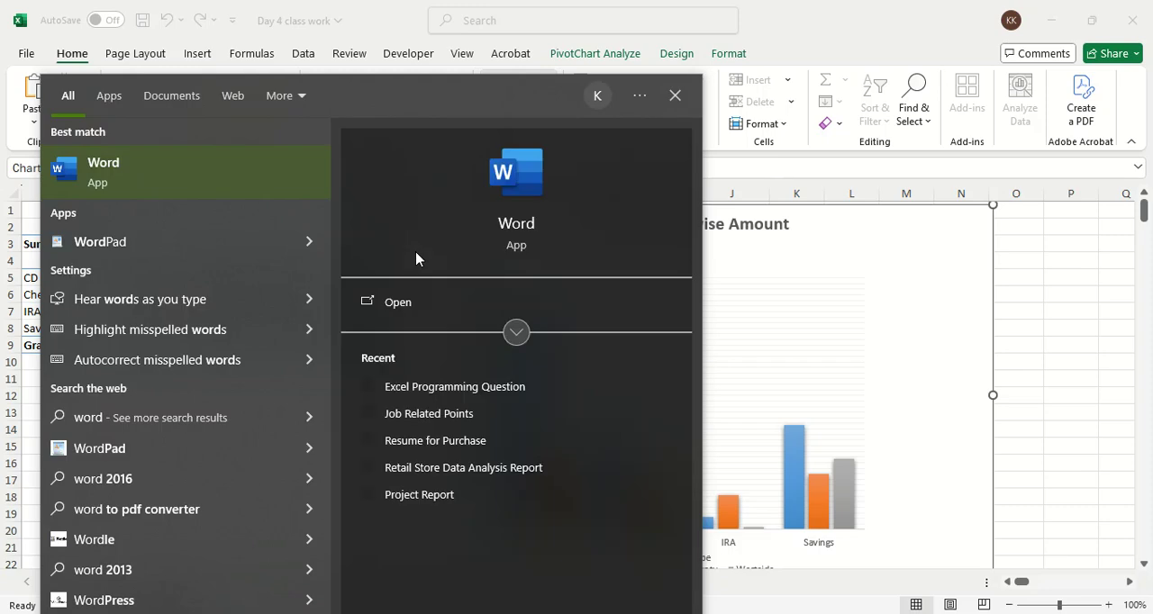
{"action": "key", "text": "Return"}
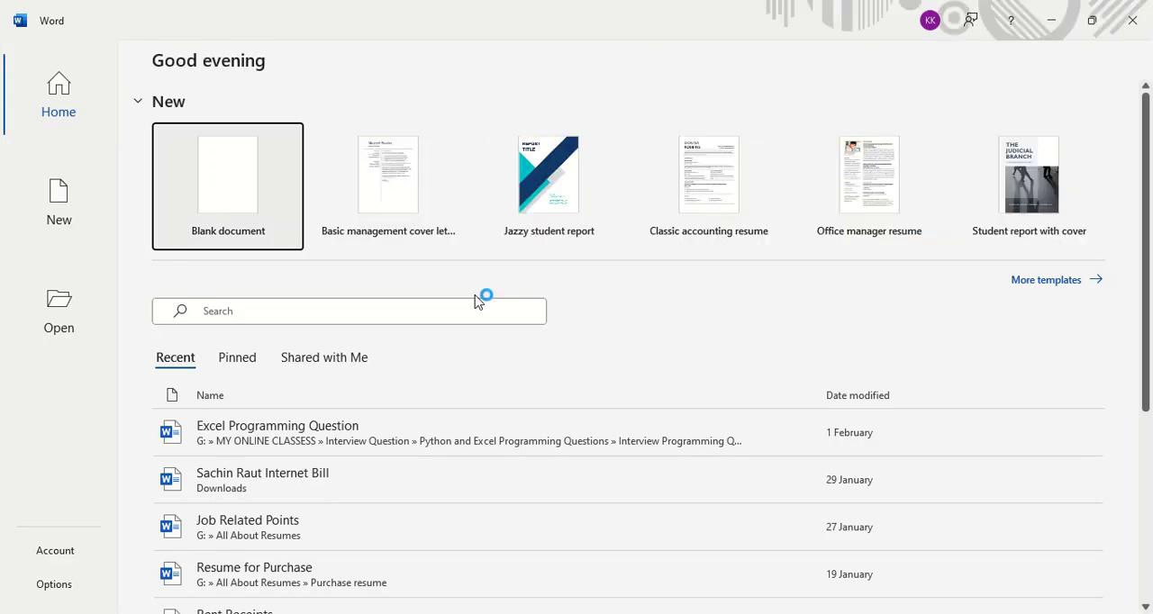
{"action": "left_click", "coordinate": [252, 181]}
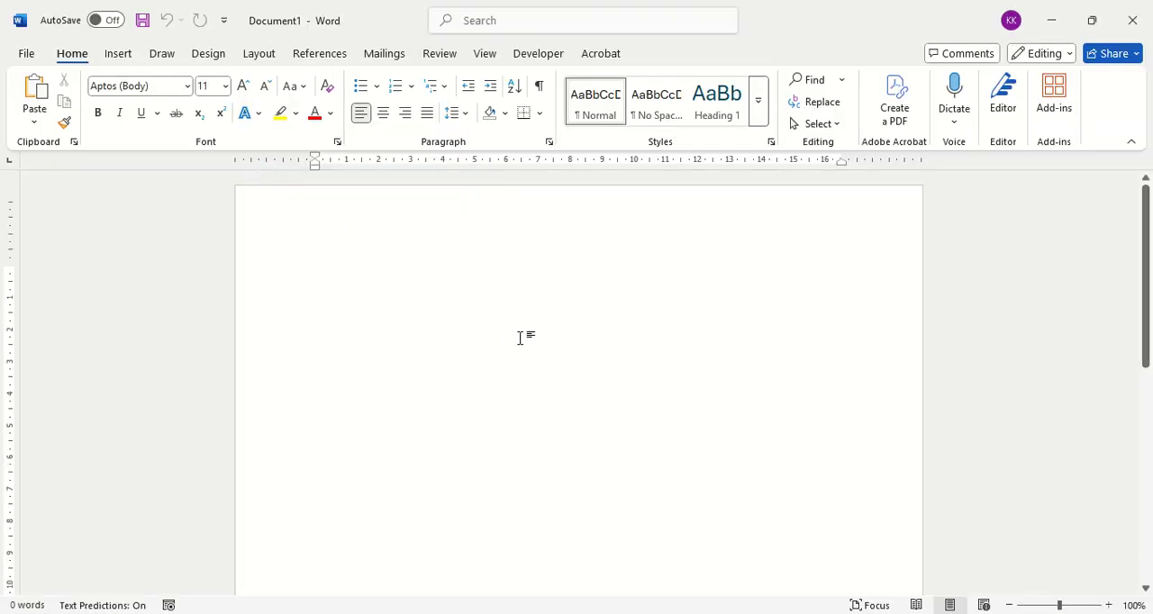
{"action": "key", "text": "ctrl+v"}
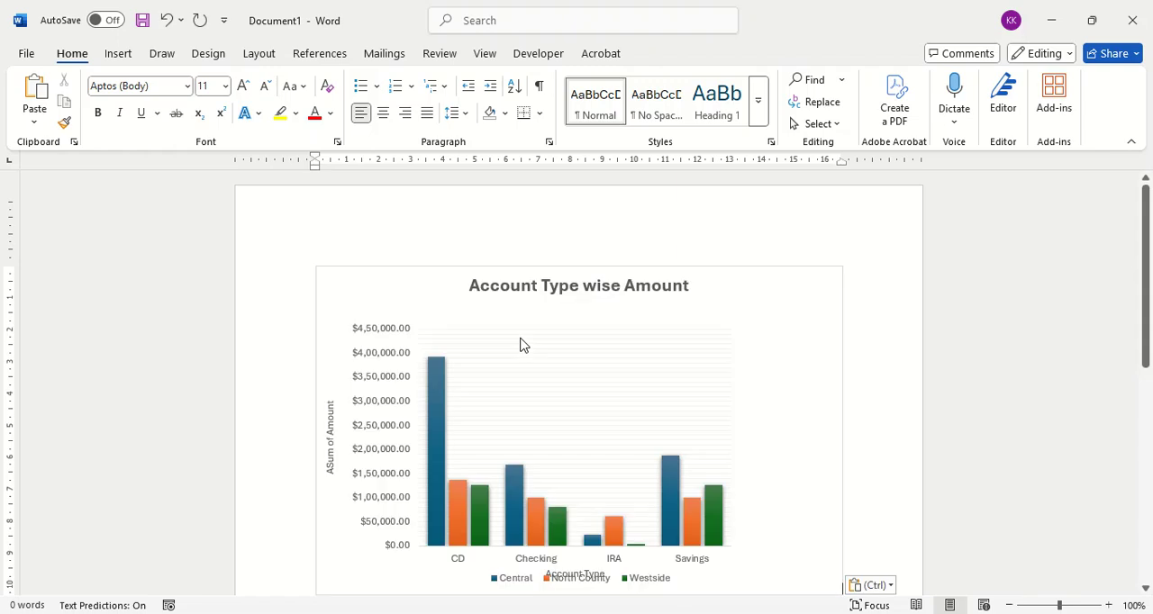
Step: Make the pasted chart slightly taller in the document so its axis title clears the legend
{"action": "left_click", "coordinate": [897, 406]}
{"action": "scroll", "coordinate": [897, 406], "scroll_direction": "down", "scroll_amount": 3}
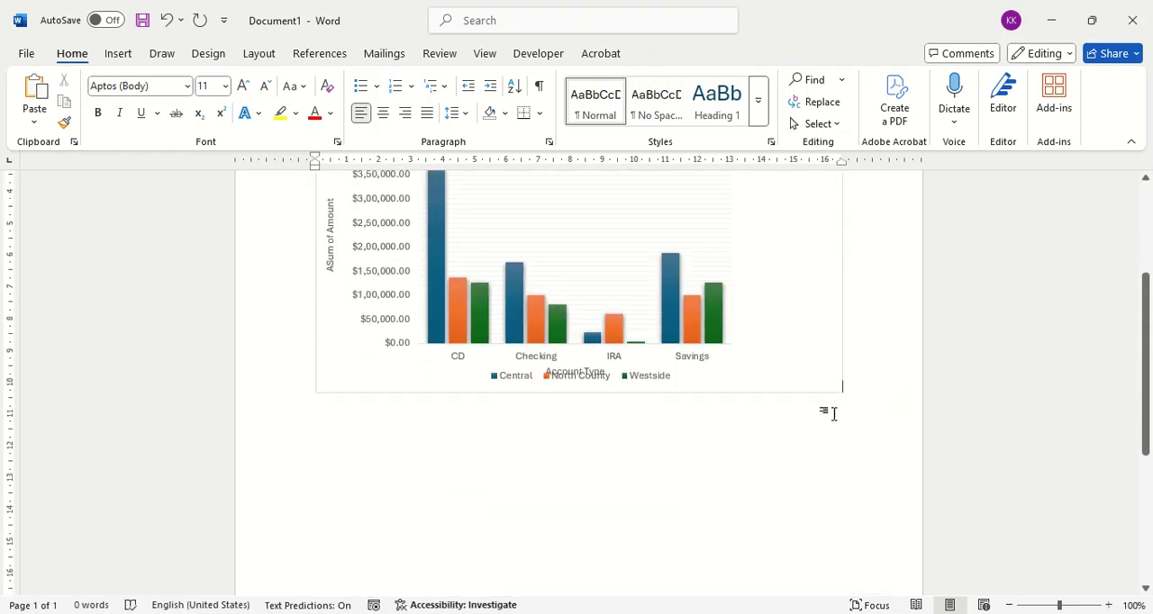
{"action": "left_click", "coordinate": [715, 392]}
{"action": "left_click_drag", "start_coordinate": [579, 392], "coordinate": [584, 434]}
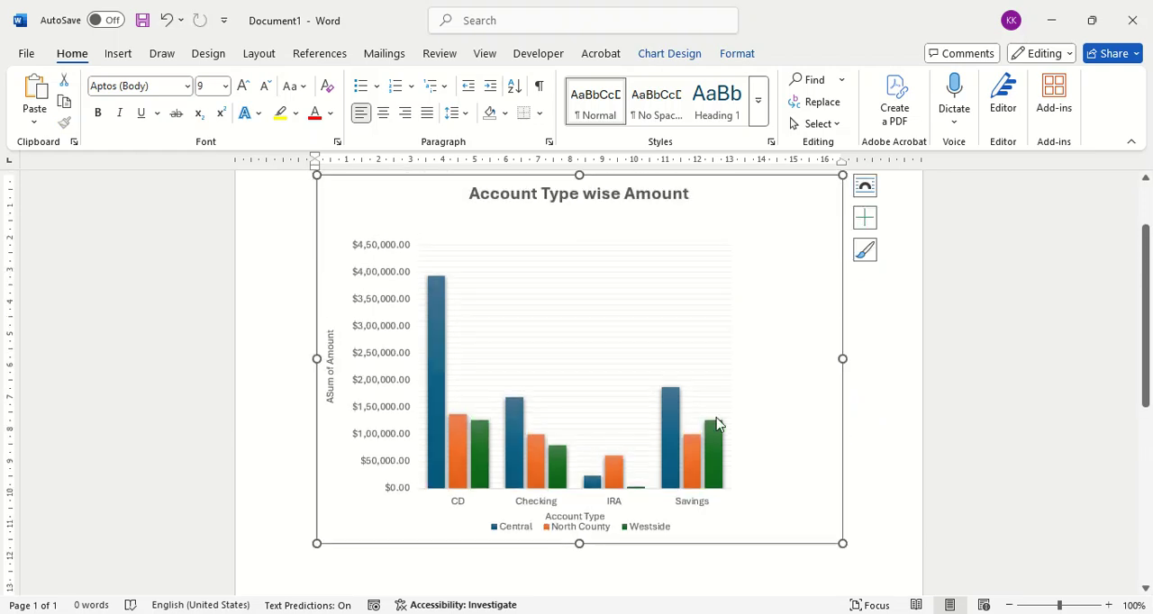
{"action": "left_click", "coordinate": [875, 437]}
{"action": "scroll", "coordinate": [875, 437], "scroll_direction": "up", "scroll_amount": 1}
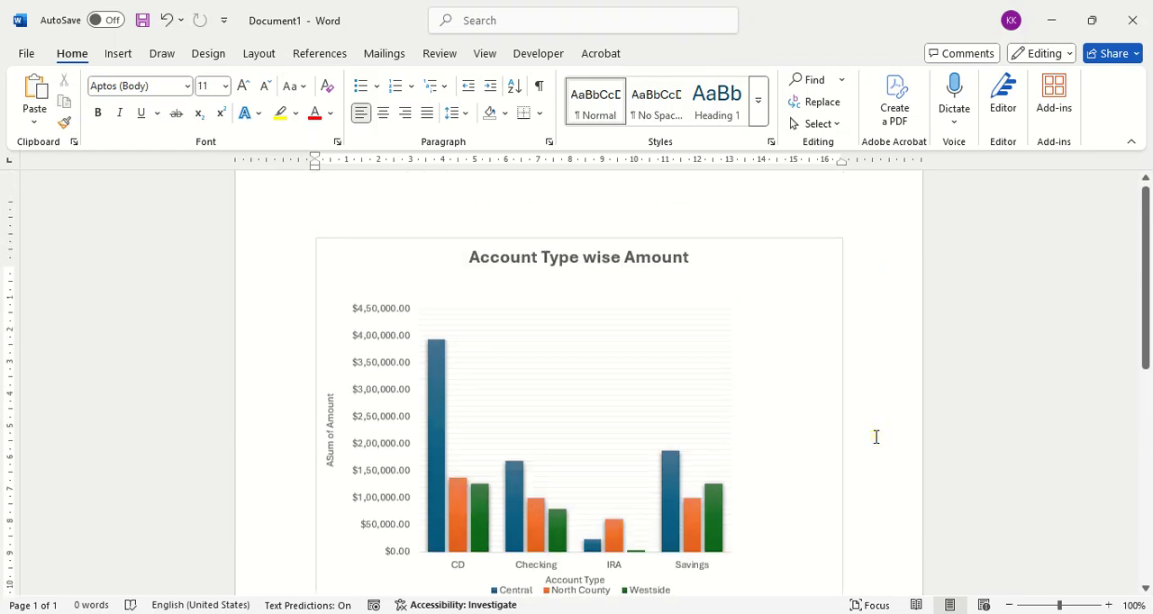
Step: Start a new line below the pasted chart and write "This chart indicates xyz and"
{"action": "scroll", "coordinate": [876, 437], "scroll_direction": "down", "scroll_amount": 4}
{"action": "double_click", "coordinate": [425, 509]}
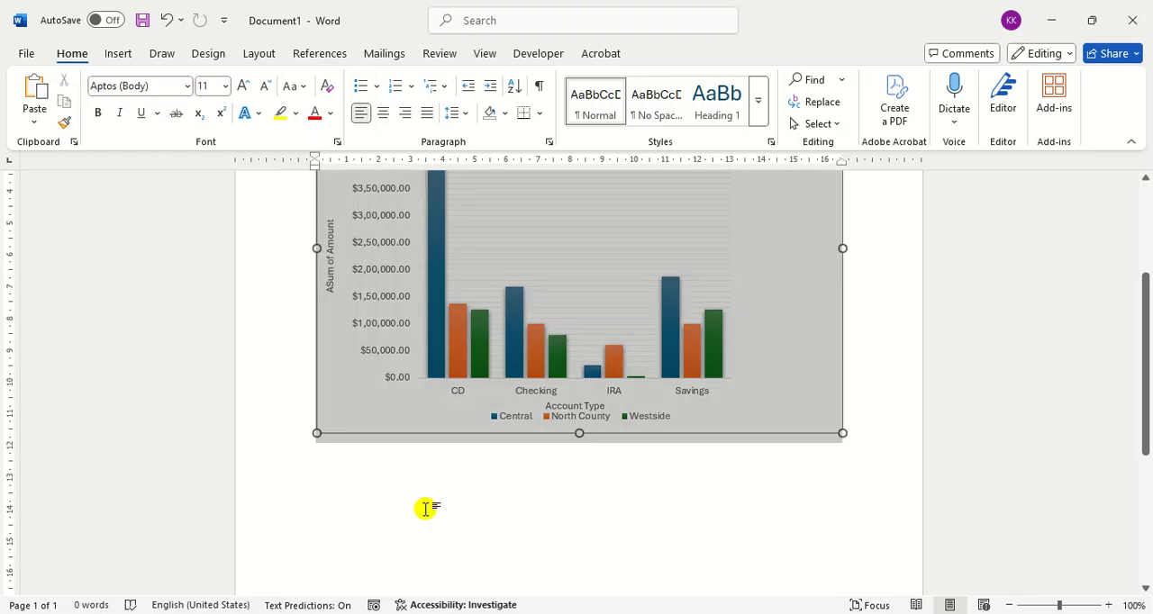
{"action": "left_click", "coordinate": [885, 427]}
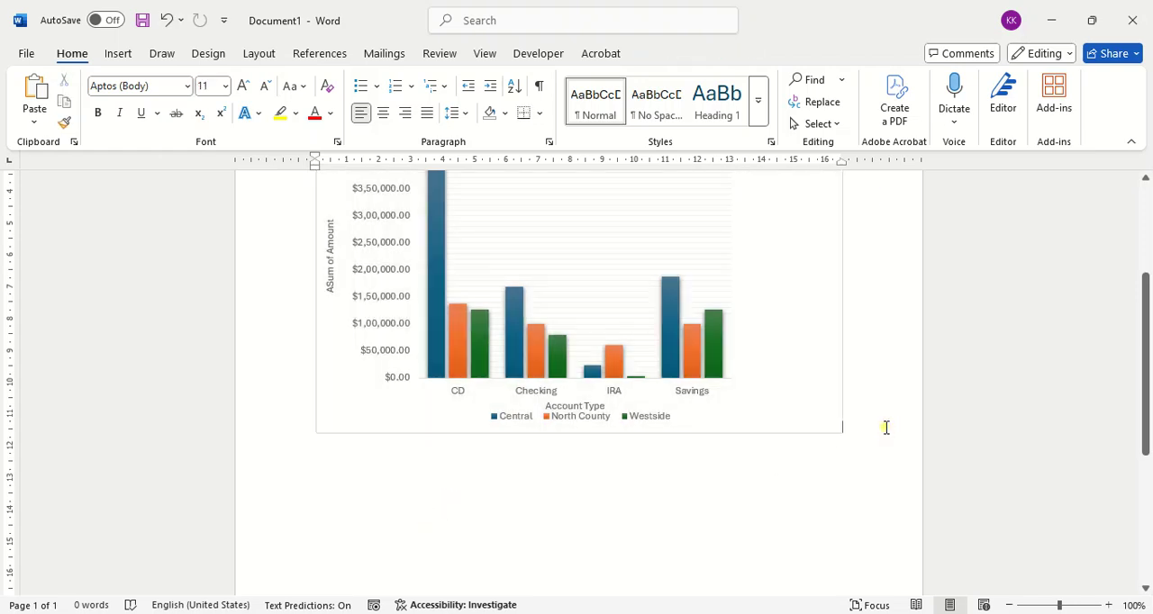
{"action": "key", "text": "Return"}
{"action": "type", "text": "This chart ini"}
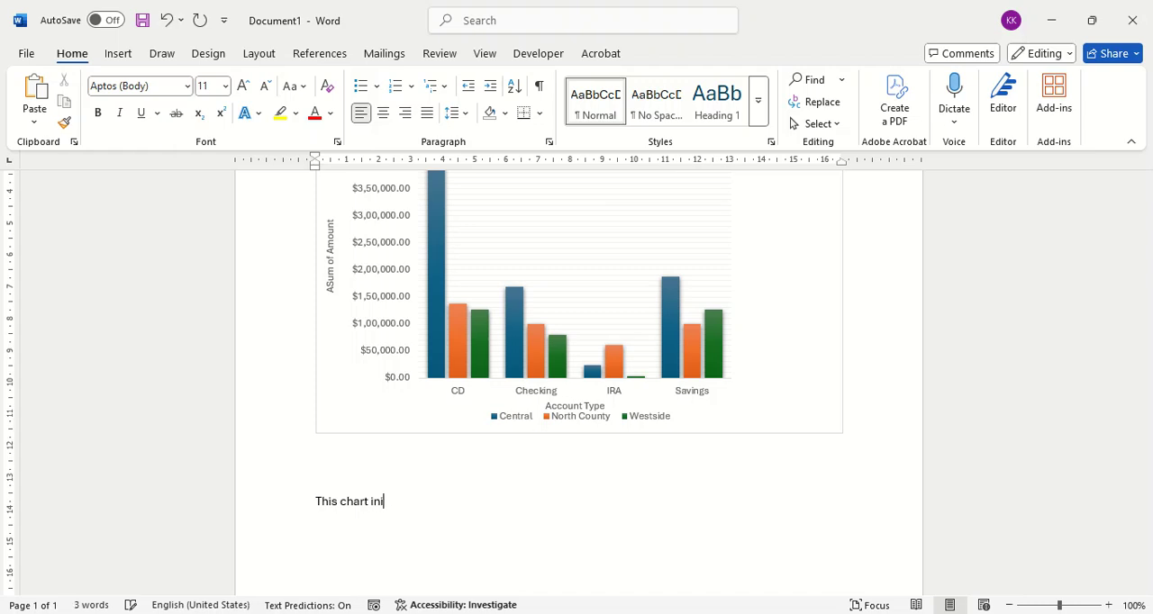
{"action": "type", "text": "dcadicates xz"}
{"action": "key", "text": "BackSpace"}
{"action": "type", "text": "yz and"}
Step: Switch back to the Day 4 class work workbook in Excel
{"action": "scroll", "coordinate": [880, 425], "scroll_direction": "up", "scroll_amount": 3}
{"action": "key", "text": "alt+Tab"}
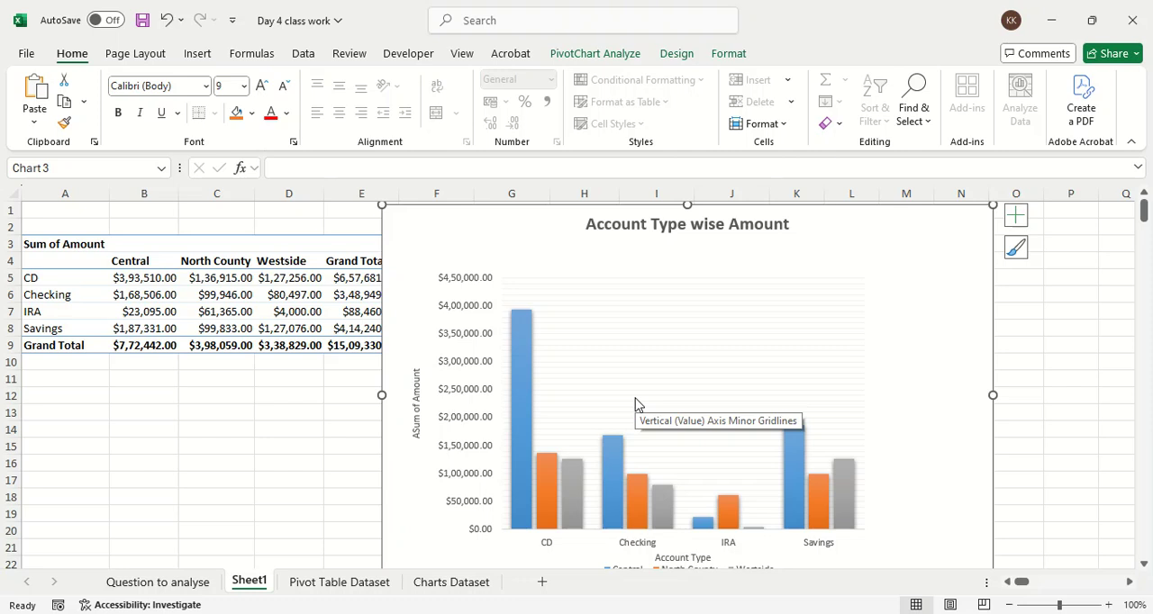
{"action": "key", "text": "alt+Tab"}
{"action": "key", "text": "alt+Tab"}
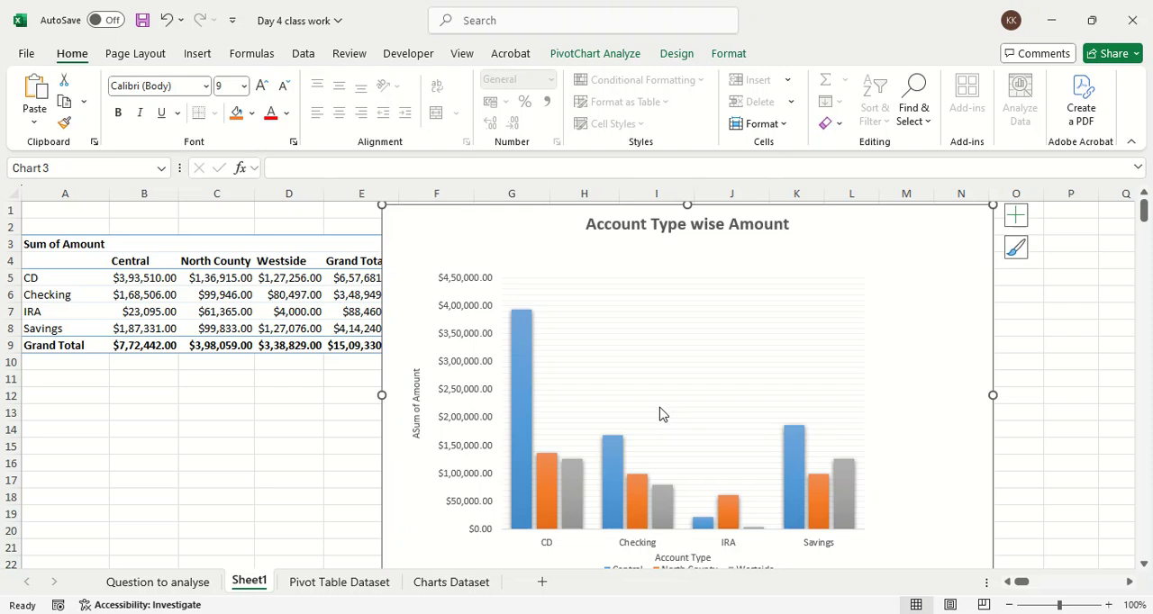
{"action": "left_click", "coordinate": [394, 613]}
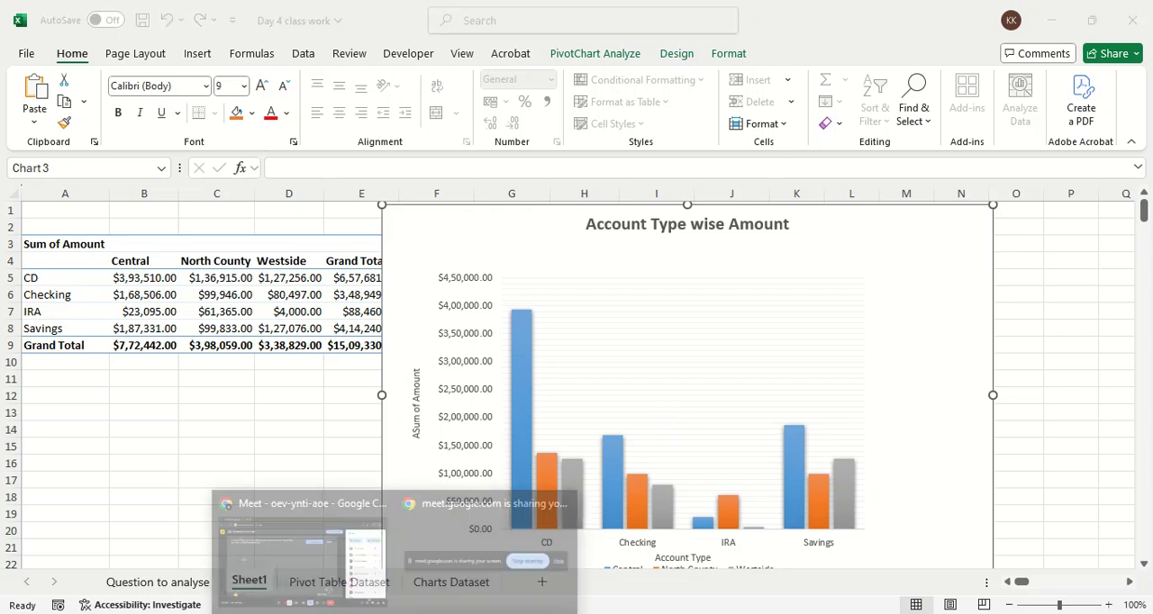
{"action": "left_click", "coordinate": [310, 561]}
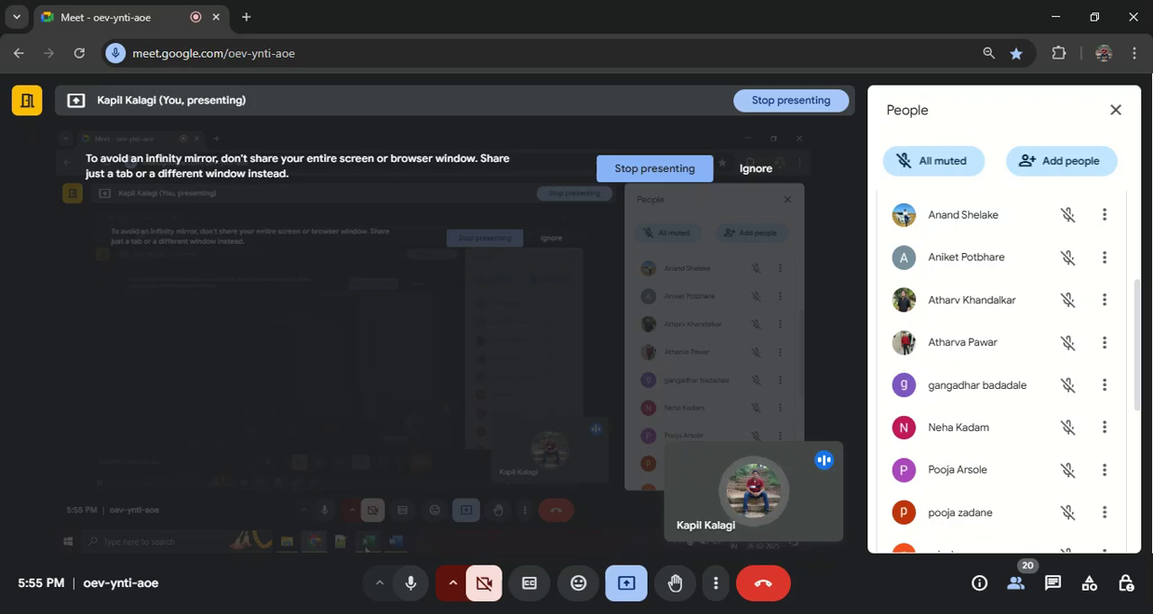
{"action": "left_click", "coordinate": [478, 613]}
{"action": "left_click", "coordinate": [420, 573]}
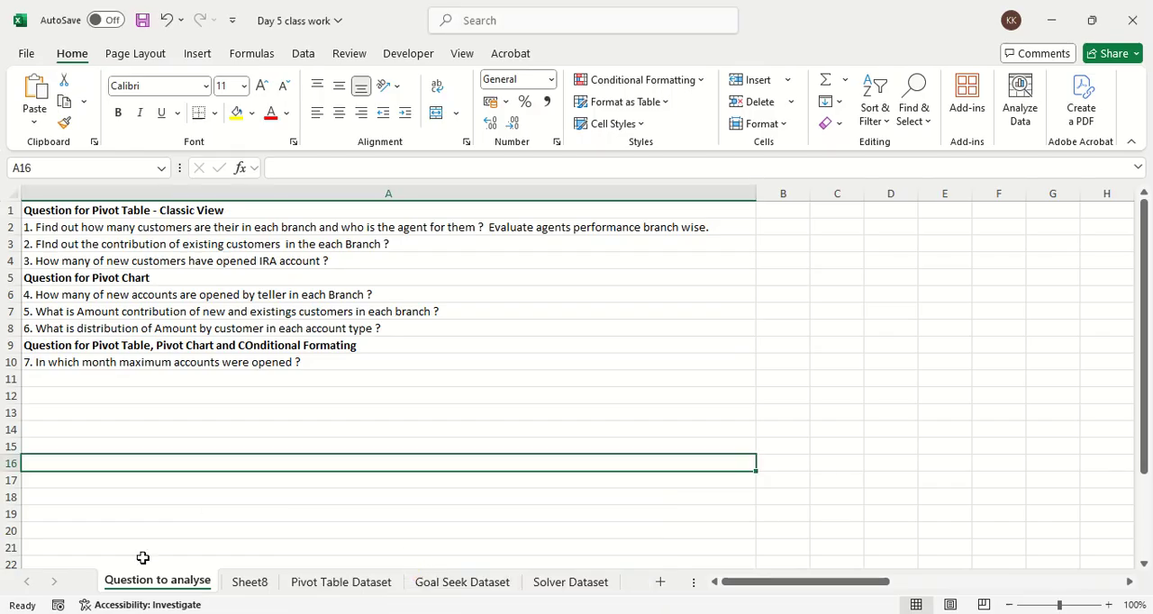
{"action": "mouse_move", "coordinate": [479, 613]}
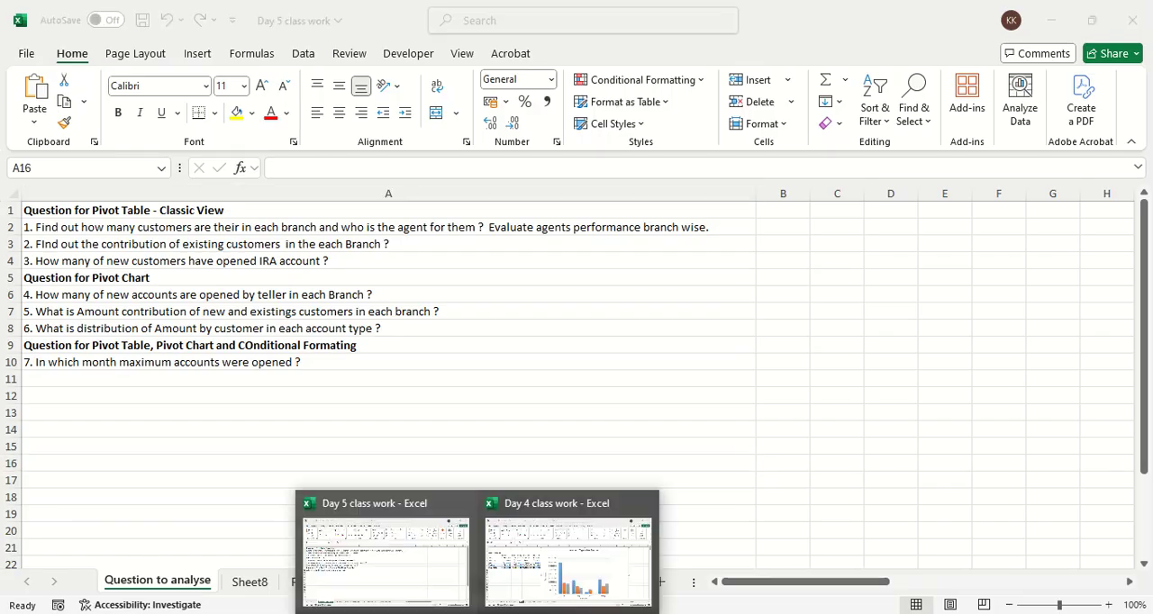
{"action": "left_click", "coordinate": [510, 586]}
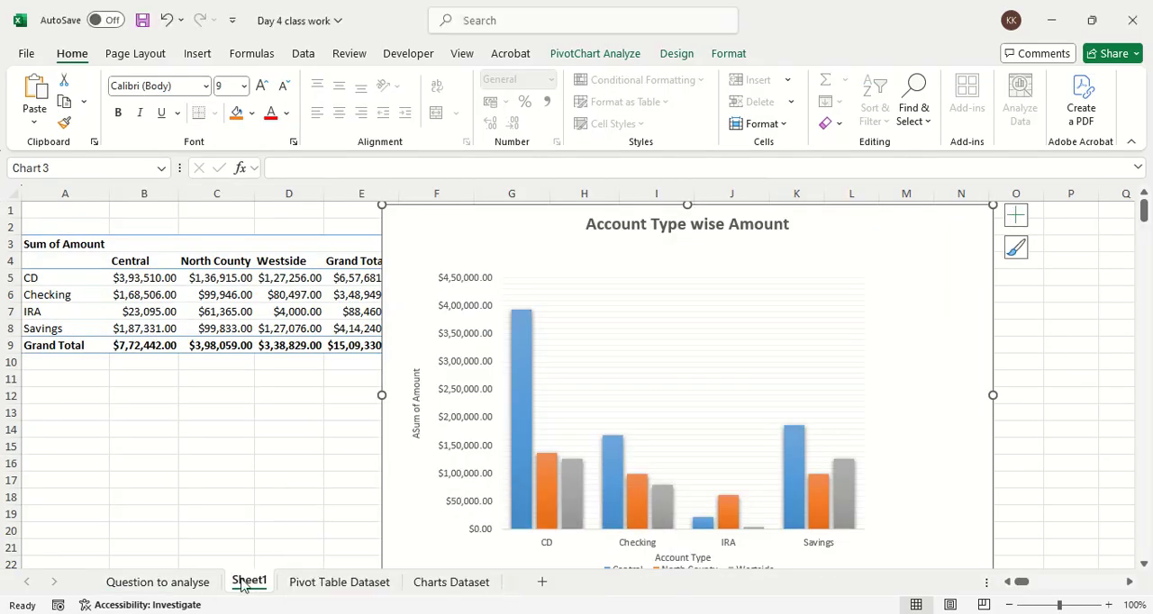
Step: Review the question about quarter-wise earning by each agent on the Question to analyse sheet
{"action": "left_click", "coordinate": [191, 584]}
{"action": "scroll", "coordinate": [104, 463], "scroll_direction": "down", "scroll_amount": 2}
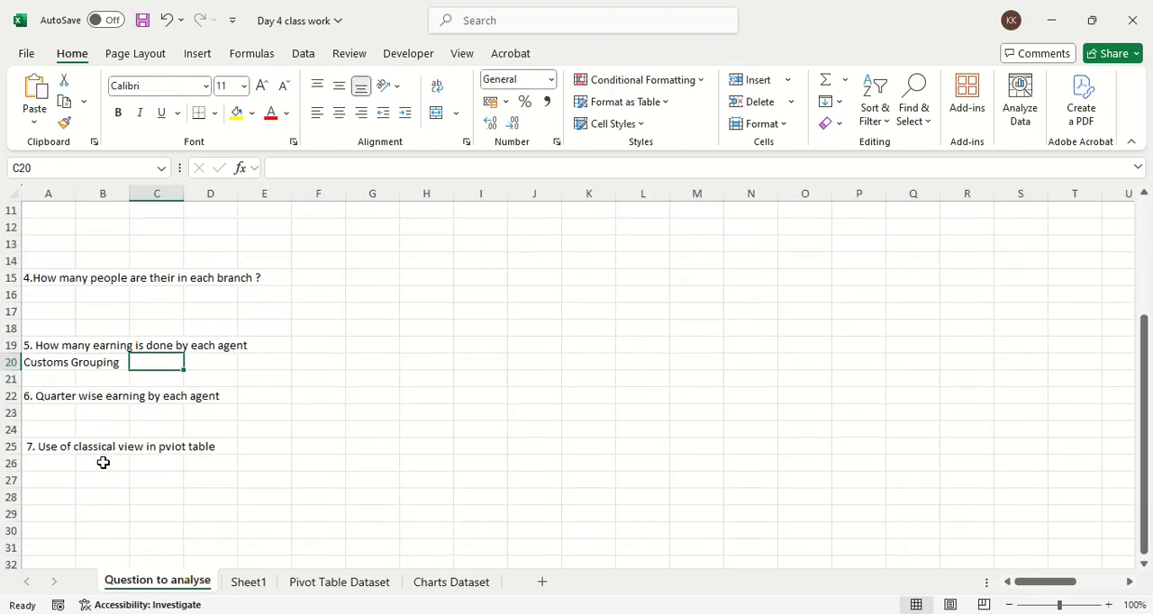
{"action": "left_click", "coordinate": [44, 394]}
{"action": "left_click_drag", "start_coordinate": [67, 391], "coordinate": [216, 396]}
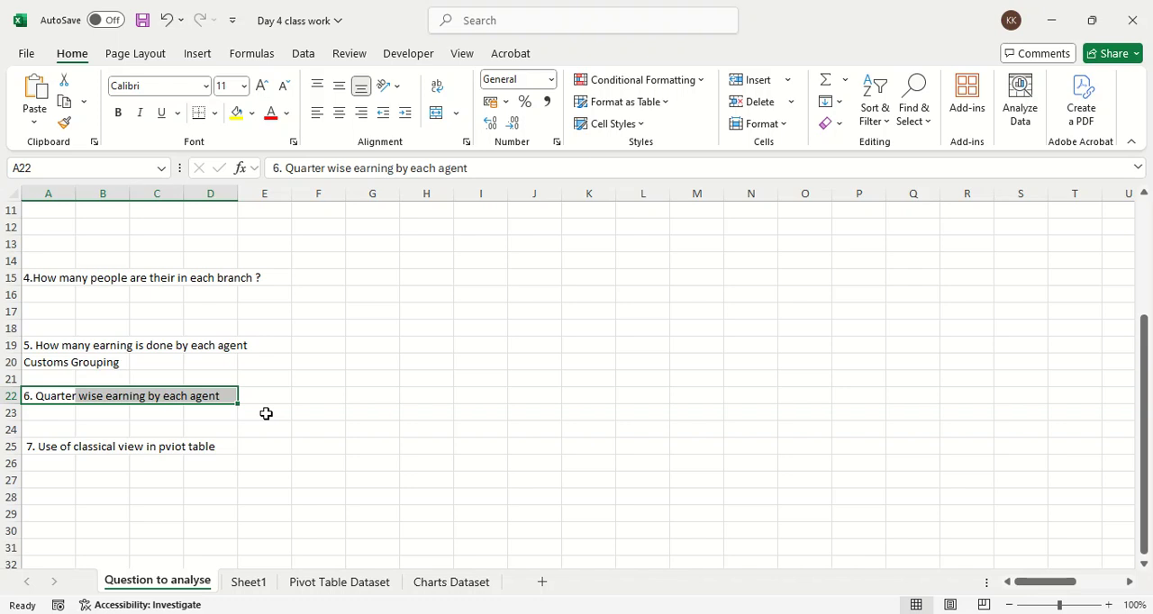
Step: Bring up the recommended PivotTables for the table on the Pivot Table Dataset sheet
{"action": "left_click", "coordinate": [313, 581]}
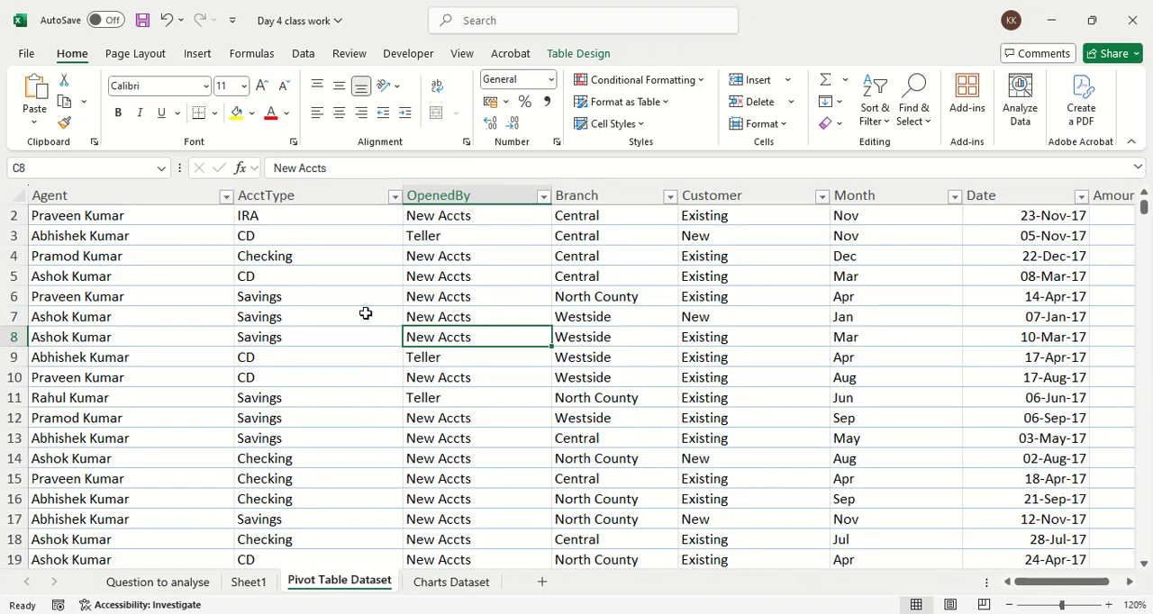
{"action": "left_click", "coordinate": [199, 54]}
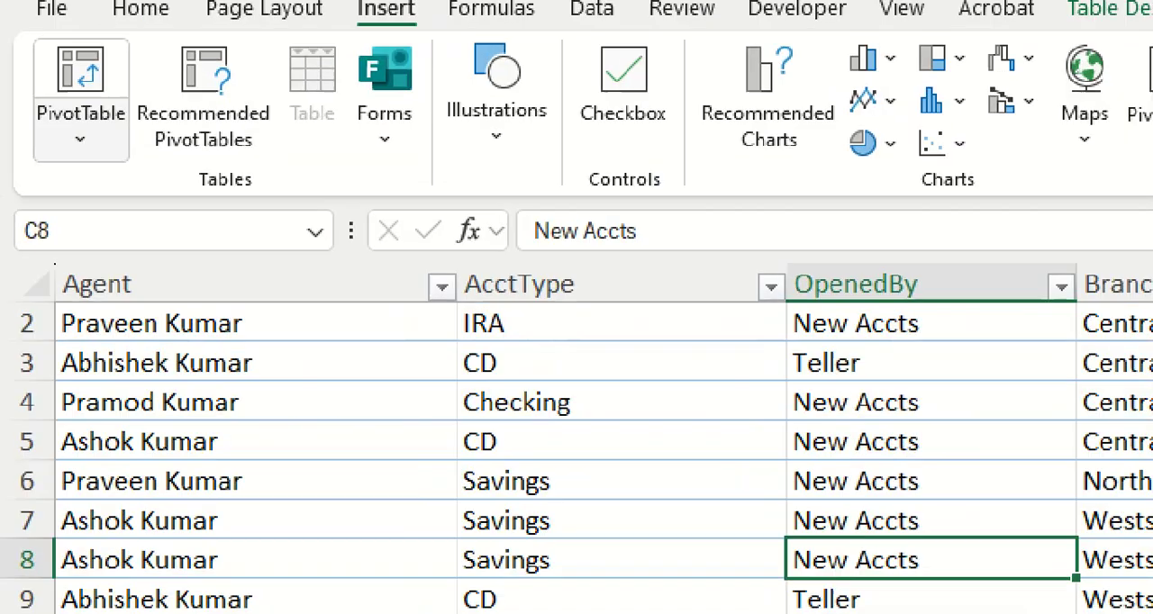
{"action": "left_click", "coordinate": [21, 102]}
{"action": "mouse_move", "coordinate": [211, 15]}
{"action": "left_mouse_down"}
{"action": "mouse_move", "coordinate": [299, 146]}
{"action": "mouse_move", "coordinate": [194, 23]}
{"action": "left_mouse_up"}
{"action": "key", "text": "Escape"}
{"action": "left_click", "coordinate": [95, 95]}
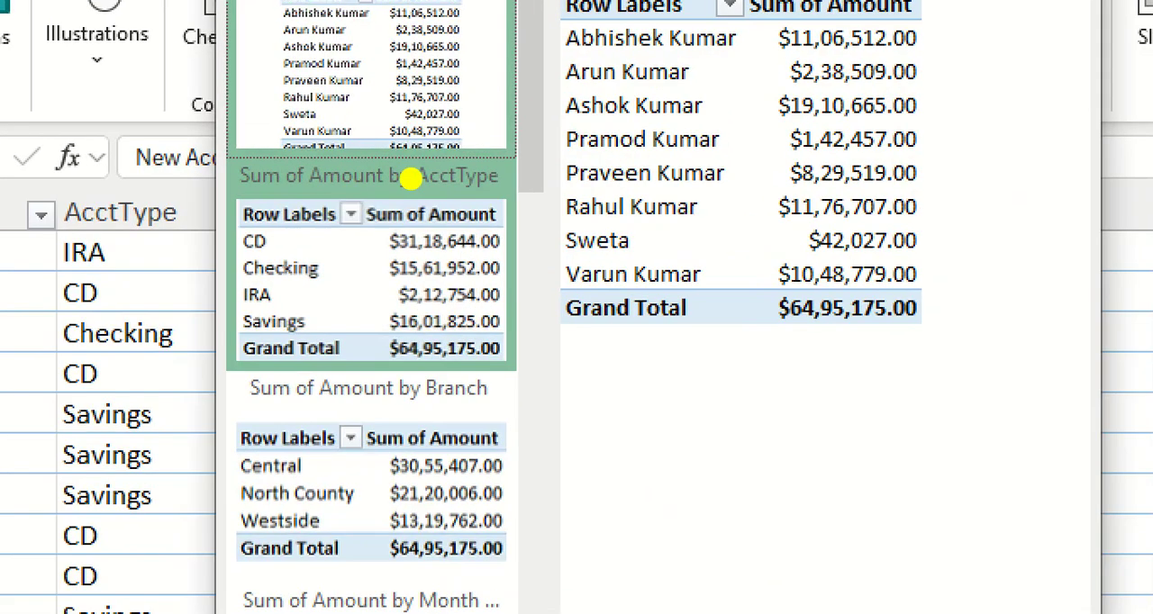
{"action": "mouse_move", "coordinate": [294, 62]}
{"action": "left_mouse_down"}
{"action": "mouse_move", "coordinate": [247, 611]}
{"action": "mouse_move", "coordinate": [513, 218]}
{"action": "mouse_move", "coordinate": [495, 174]}
{"action": "left_mouse_up"}
{"action": "key", "text": "Escape"}
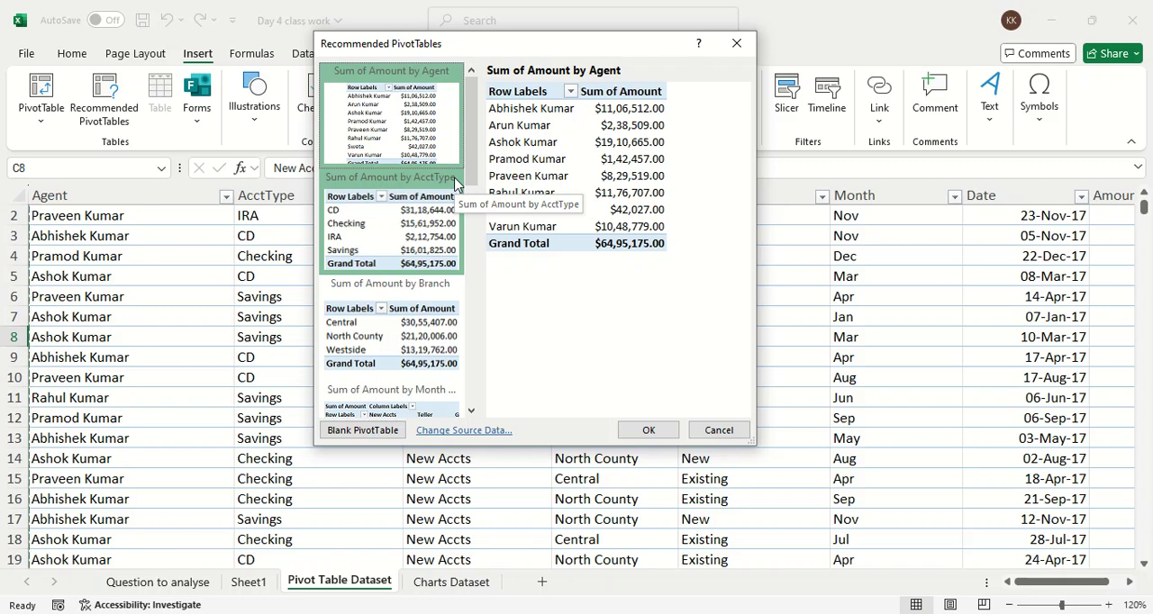
Step: Preview the suggested PivotTables by month and OpenedBy, month and customer, and customer and branch, and close without inserting one
{"action": "left_click_drag", "start_coordinate": [471, 133], "coordinate": [468, 216]}
{"action": "scroll", "coordinate": [421, 205], "scroll_direction": "down", "scroll_amount": 1}
{"action": "left_click", "coordinate": [417, 199]}
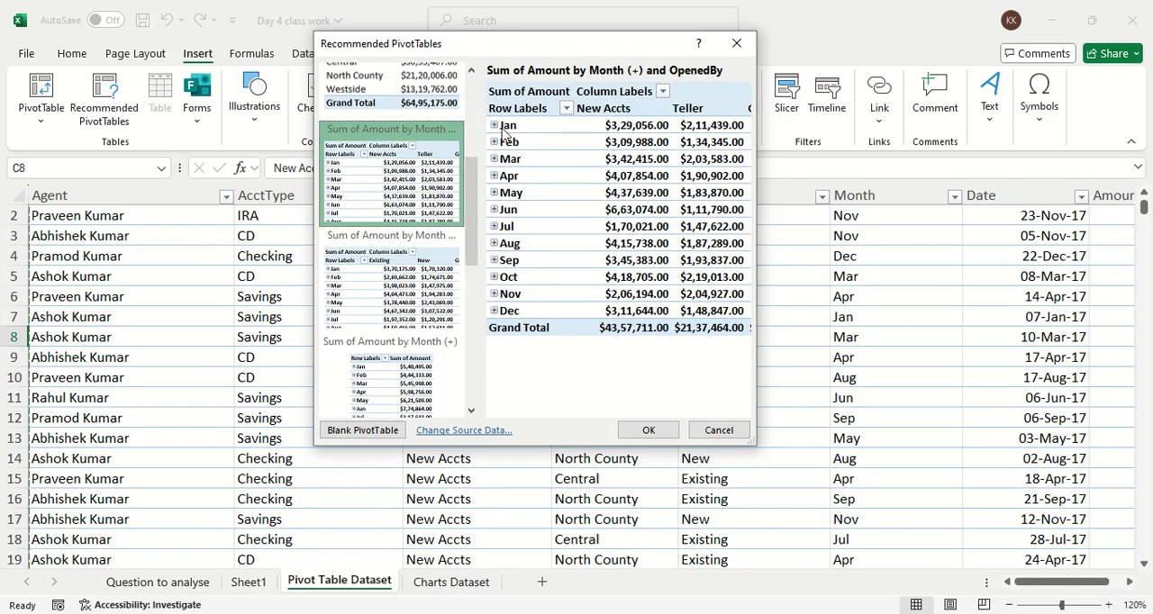
{"action": "left_click", "coordinate": [415, 280]}
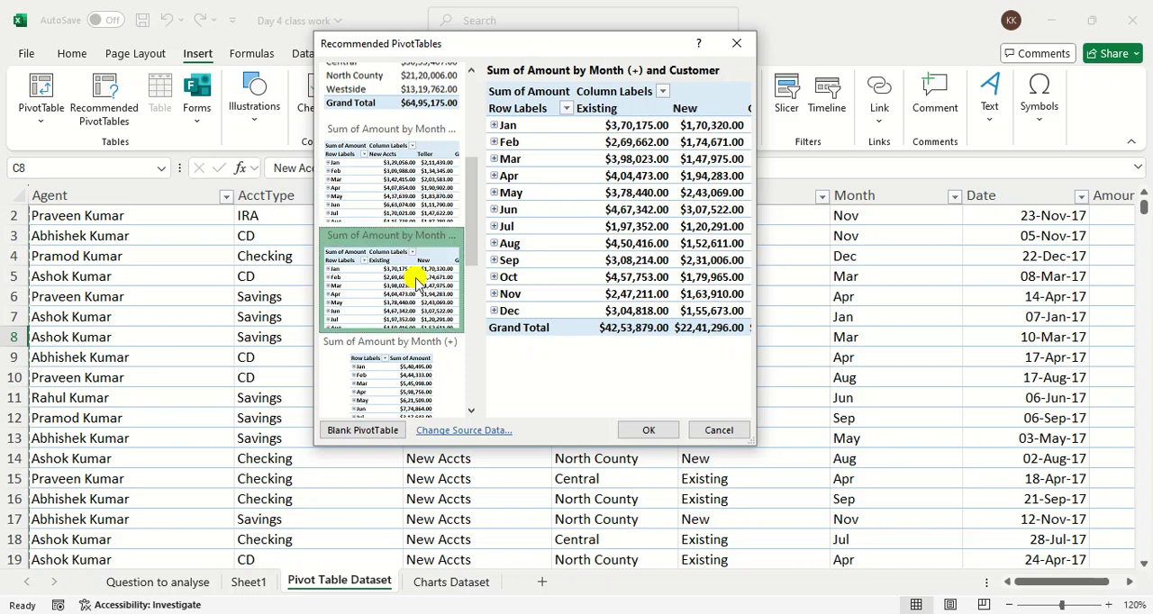
{"action": "scroll", "coordinate": [414, 279], "scroll_direction": "down", "scroll_amount": 3}
{"action": "left_click", "coordinate": [407, 266]}
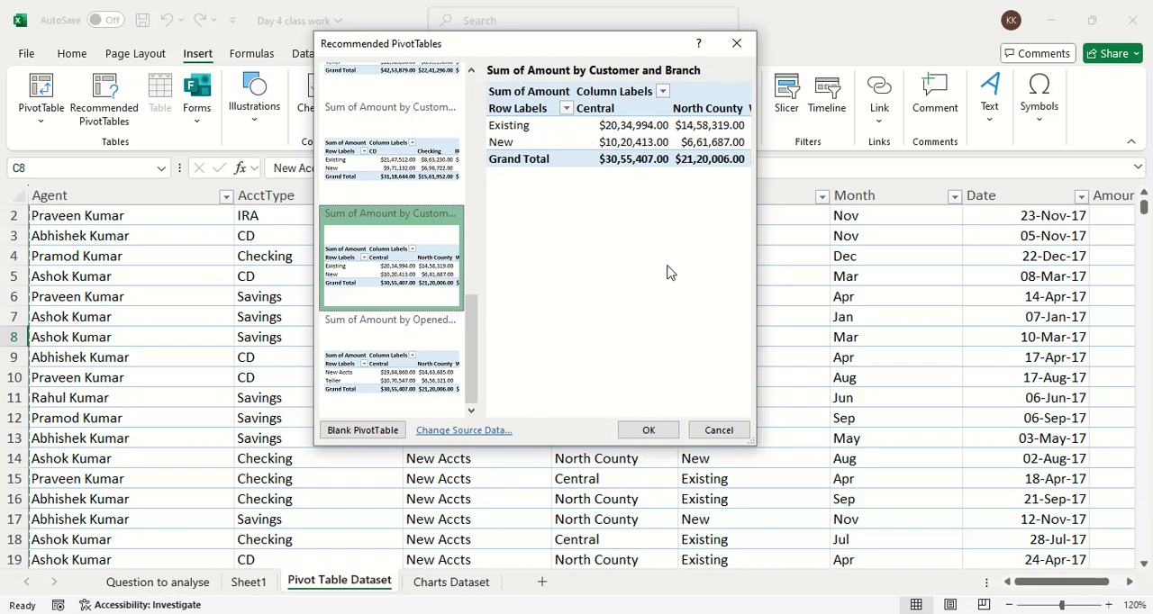
{"action": "left_click", "coordinate": [736, 44]}
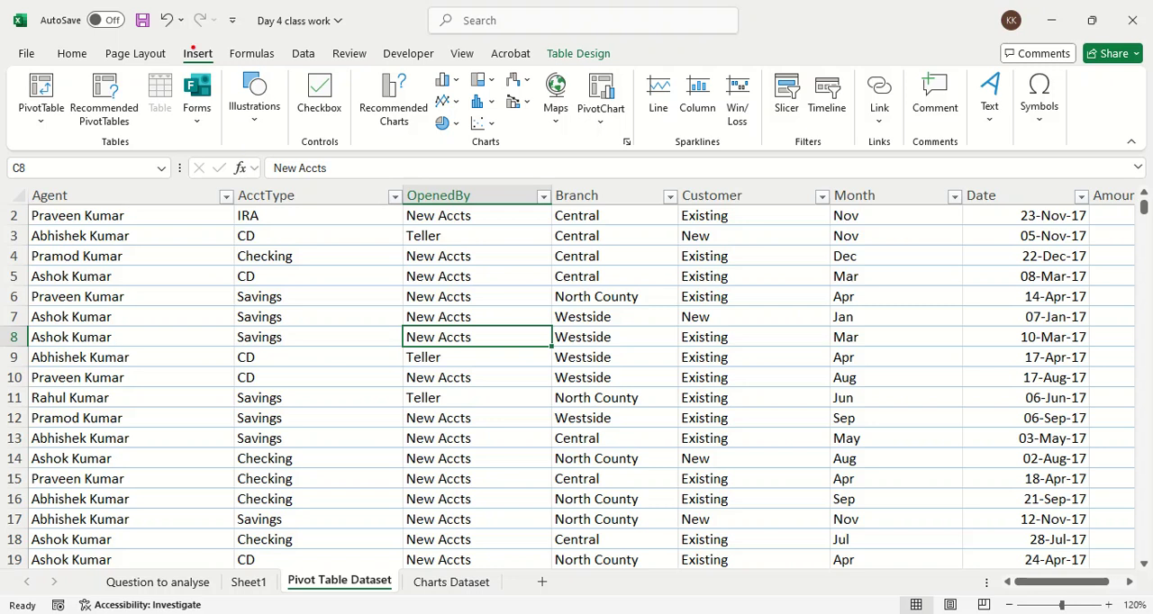
Step: Insert a combined PivotChart and PivotTable based on Table4 on a new worksheet
{"action": "mouse_move", "coordinate": [223, 40]}
{"action": "left_mouse_down"}
{"action": "mouse_move", "coordinate": [203, 34]}
{"action": "mouse_move", "coordinate": [168, 70]}
{"action": "mouse_move", "coordinate": [215, 47]}
{"action": "mouse_move", "coordinate": [576, 81]}
{"action": "mouse_move", "coordinate": [640, 66]}
{"action": "mouse_move", "coordinate": [564, 126]}
{"action": "mouse_move", "coordinate": [643, 101]}
{"action": "mouse_move", "coordinate": [635, 65]}
{"action": "left_mouse_up"}
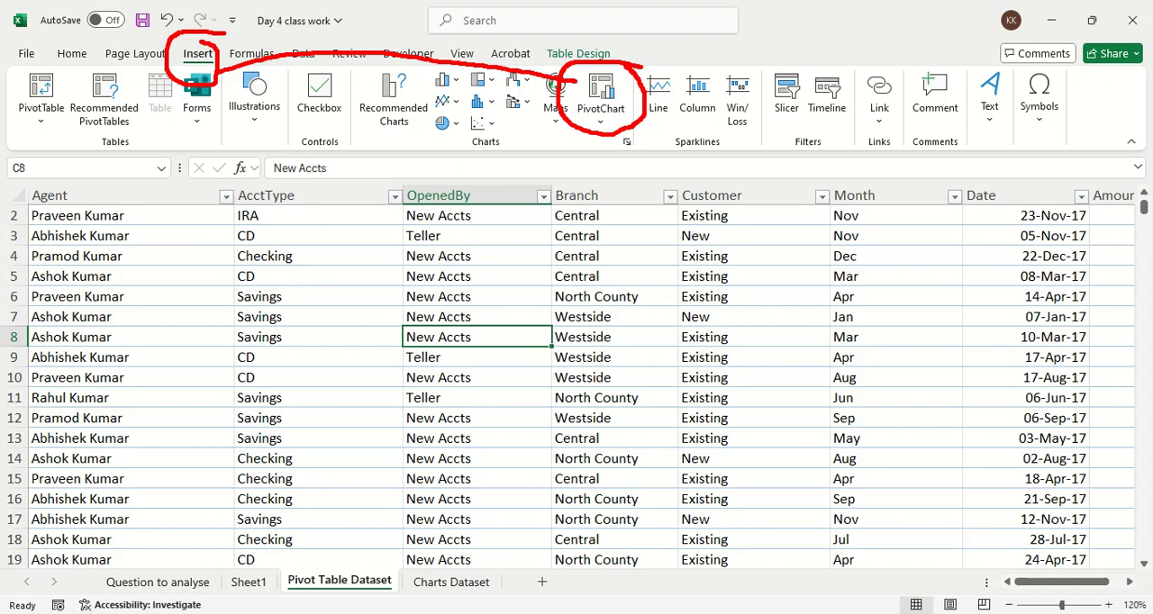
{"action": "left_click", "coordinate": [614, 125]}
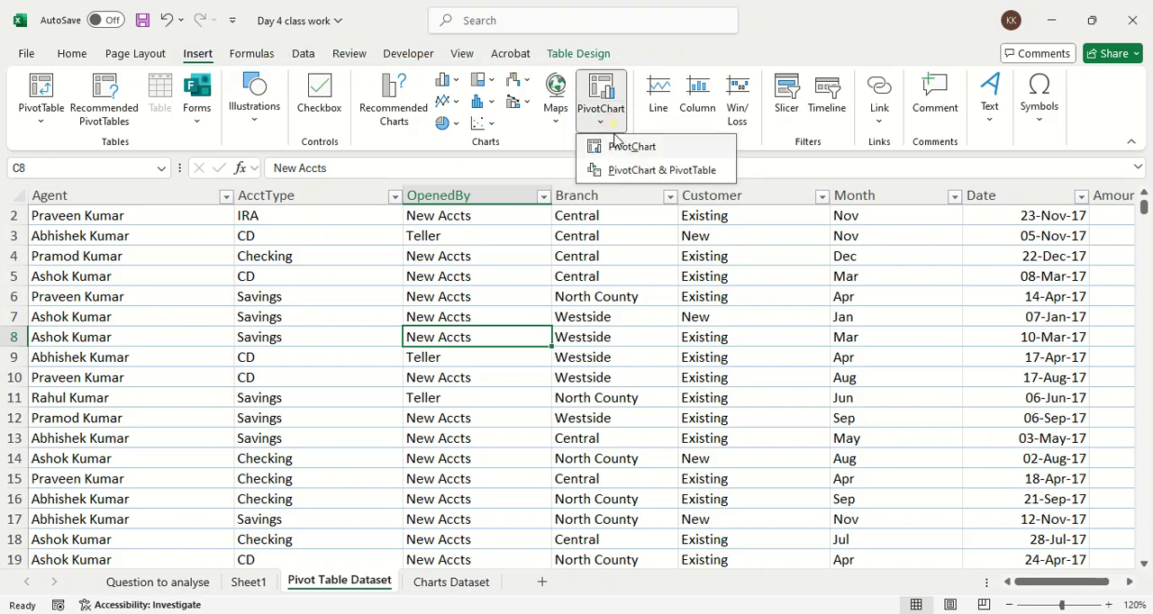
{"action": "key", "text": "ctrl+1"}
{"action": "left_click", "coordinate": [622, 178]}
{"action": "mouse_move", "coordinate": [537, 176]}
{"action": "left_mouse_down"}
{"action": "mouse_move", "coordinate": [825, 183]}
{"action": "mouse_move", "coordinate": [765, 129]}
{"action": "mouse_move", "coordinate": [539, 135]}
{"action": "mouse_move", "coordinate": [527, 179]}
{"action": "left_mouse_up"}
{"action": "key", "text": "Escape"}
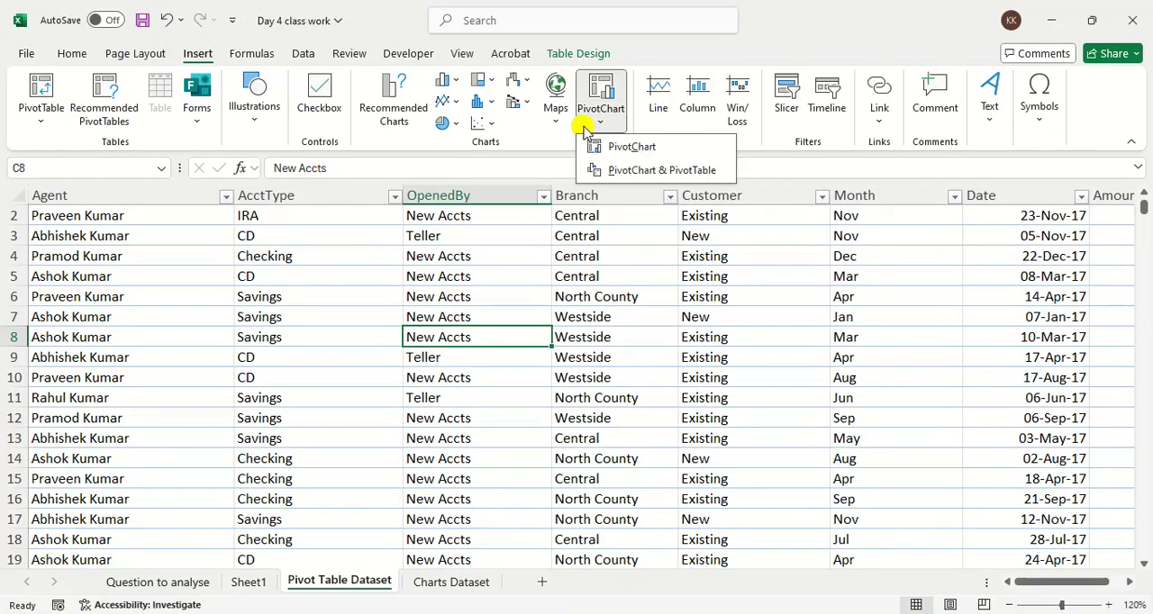
{"action": "left_click", "coordinate": [616, 171]}
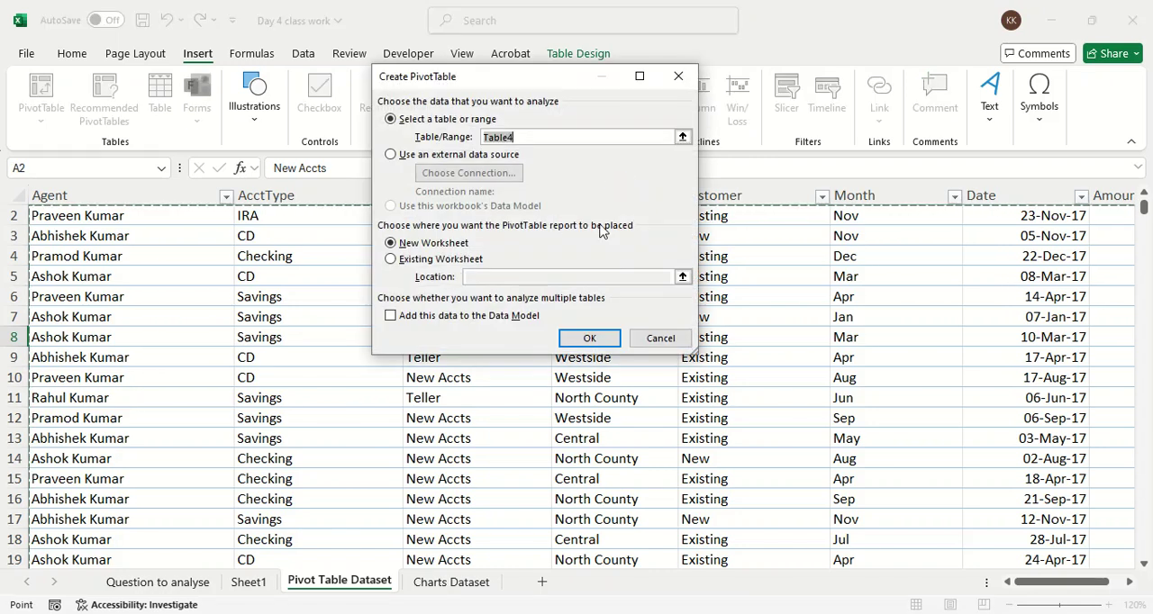
{"action": "left_click", "coordinate": [600, 335]}
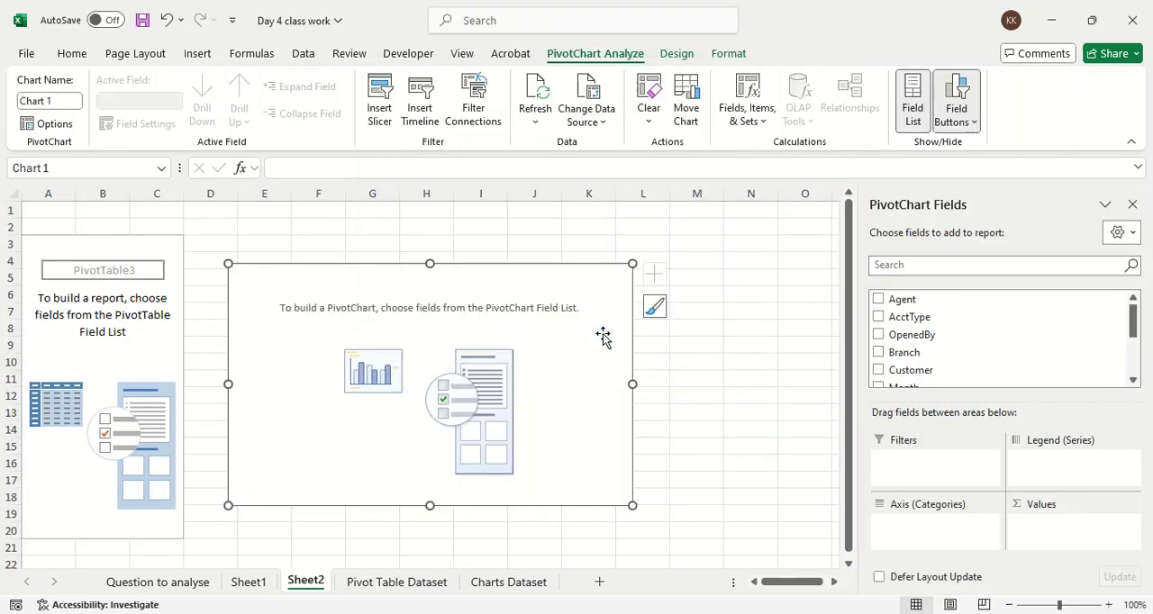
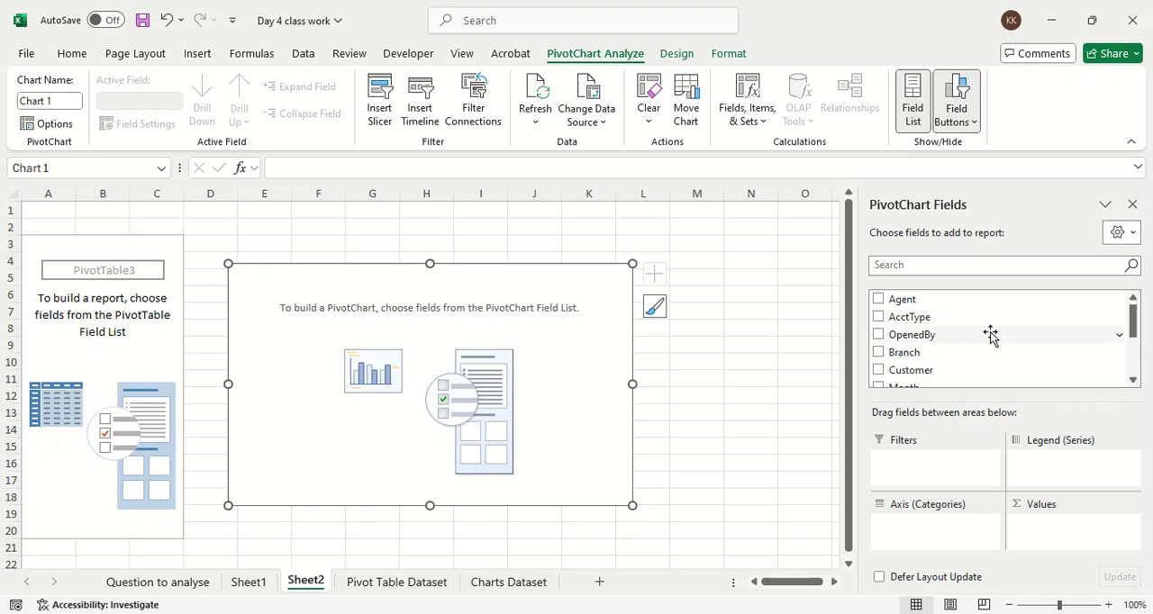
Step: Lay out the PivotChart with Agent on the axis, Date in the legend and Amount as summed values
{"action": "left_click_drag", "start_coordinate": [937, 308], "coordinate": [958, 527]}
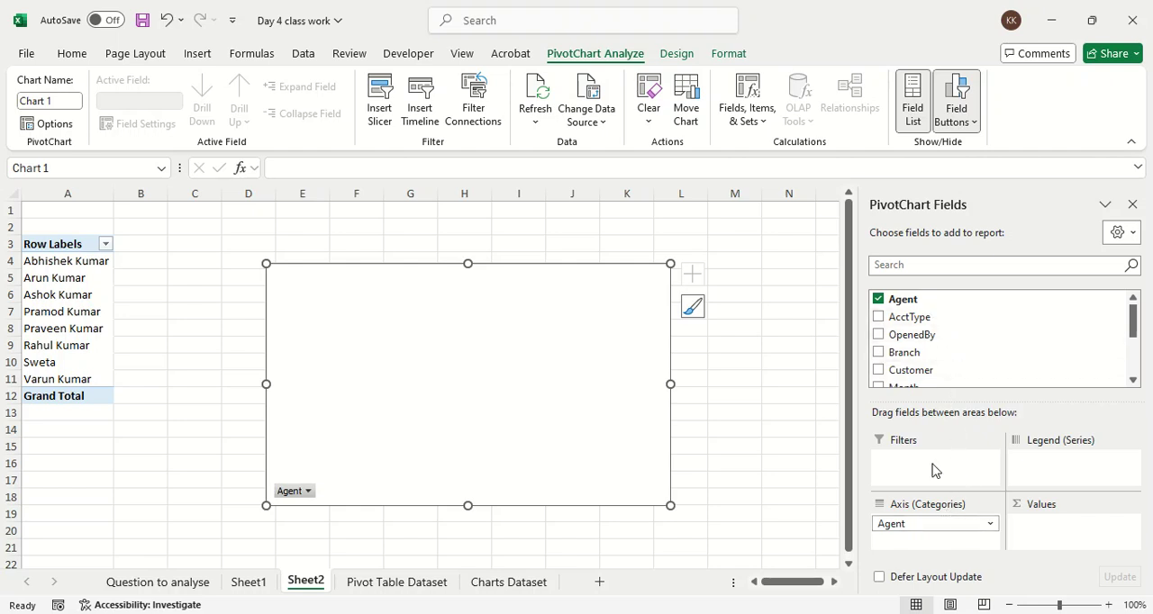
{"action": "scroll", "coordinate": [914, 365], "scroll_direction": "down", "scroll_amount": 2}
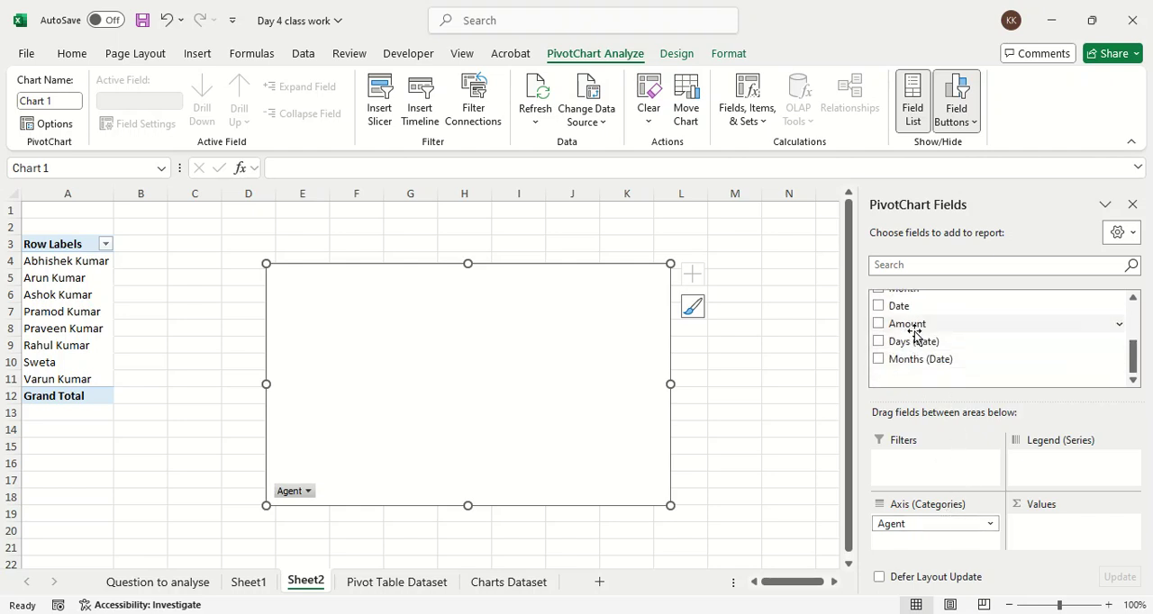
{"action": "left_click_drag", "start_coordinate": [909, 312], "coordinate": [1073, 466]}
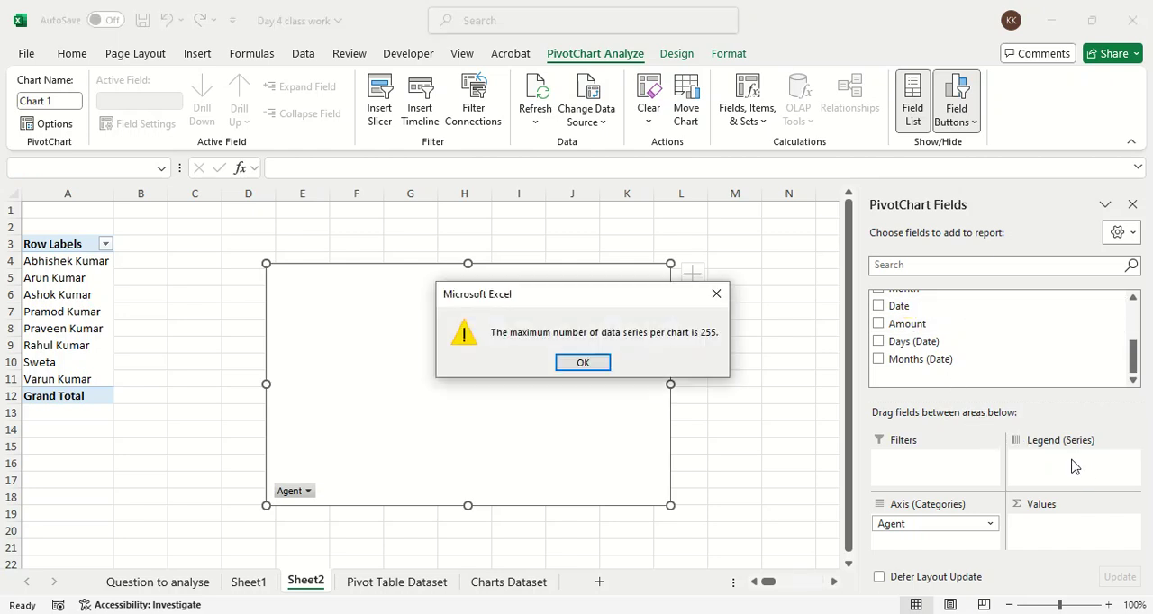
{"action": "left_click", "coordinate": [721, 293]}
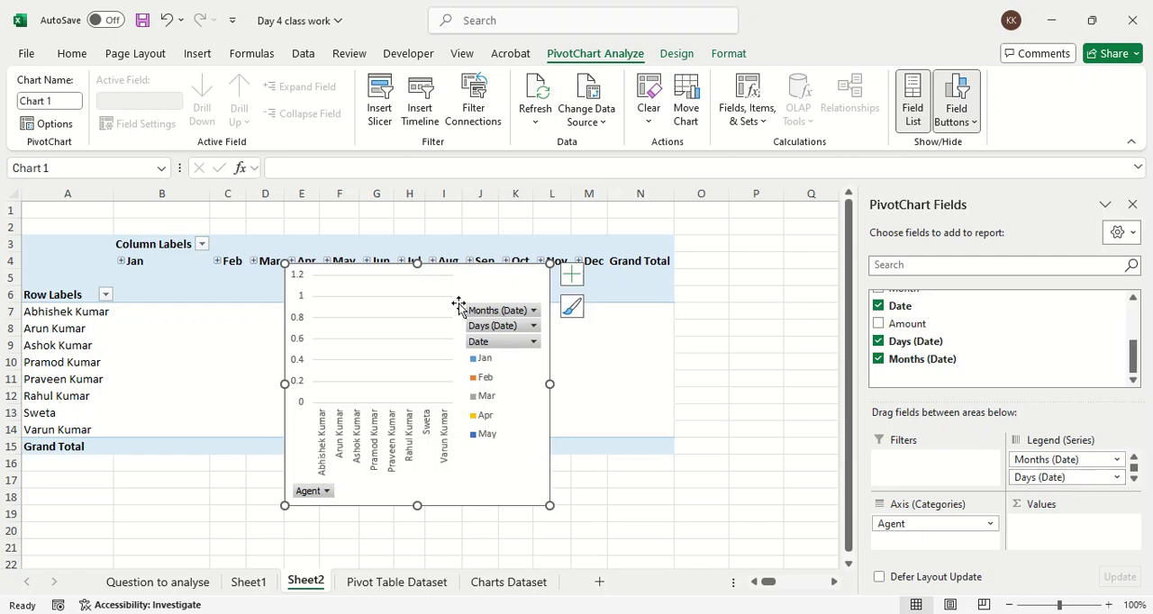
{"action": "left_click_drag", "start_coordinate": [492, 275], "coordinate": [689, 380]}
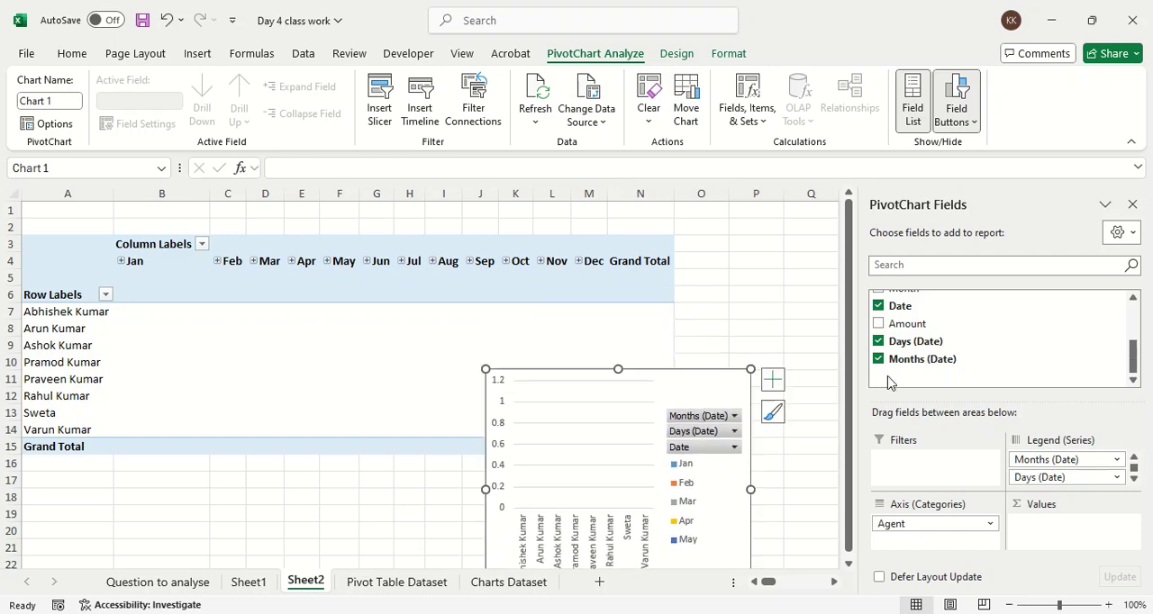
{"action": "left_click_drag", "start_coordinate": [921, 330], "coordinate": [1094, 535]}
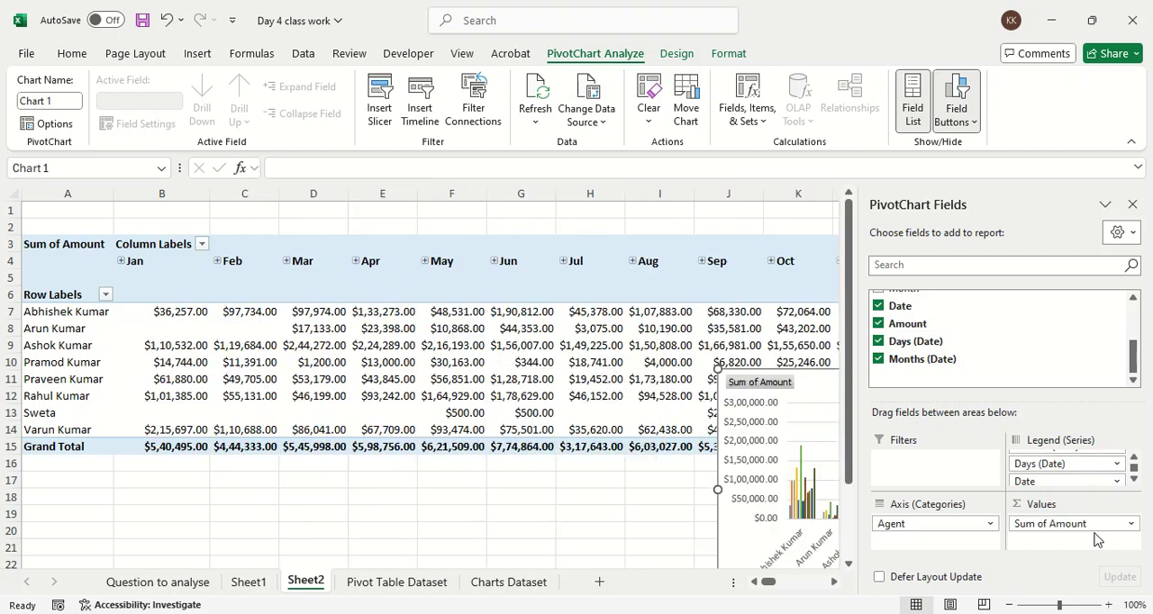
Step: Widen and heighten the PivotChart on Sheet2, and position it over the lower rows of the PivotTable, starting near row 13
{"action": "left_click_drag", "start_coordinate": [811, 381], "coordinate": [293, 366]}
{"action": "scroll", "coordinate": [400, 444], "scroll_direction": "down", "scroll_amount": 2}
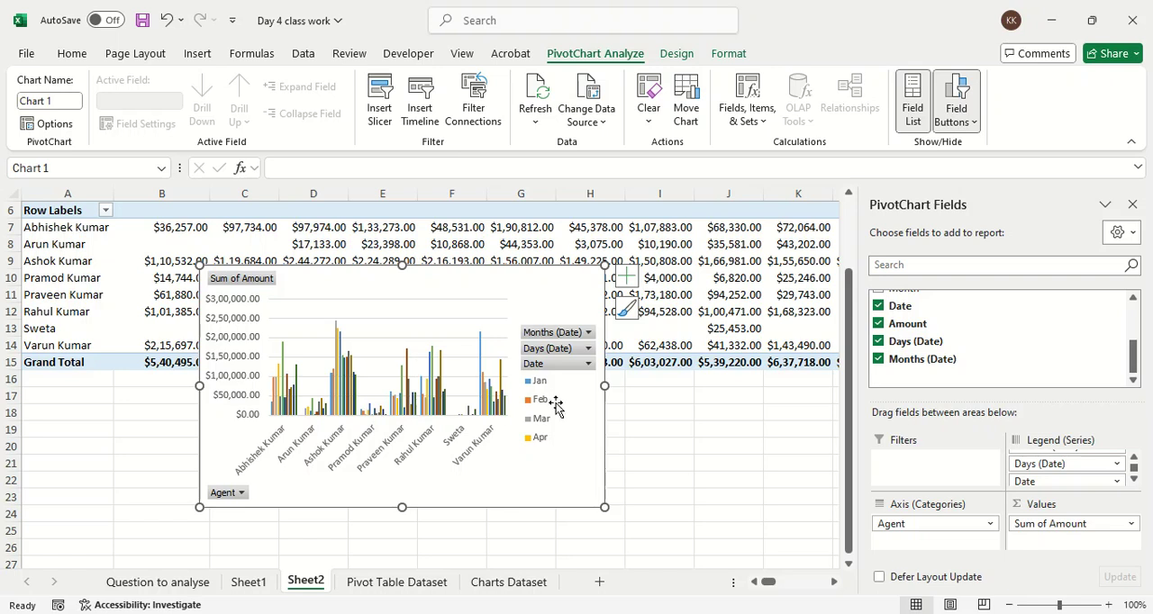
{"action": "left_click_drag", "start_coordinate": [602, 388], "coordinate": [716, 388]}
{"action": "left_click_drag", "start_coordinate": [458, 507], "coordinate": [458, 535]}
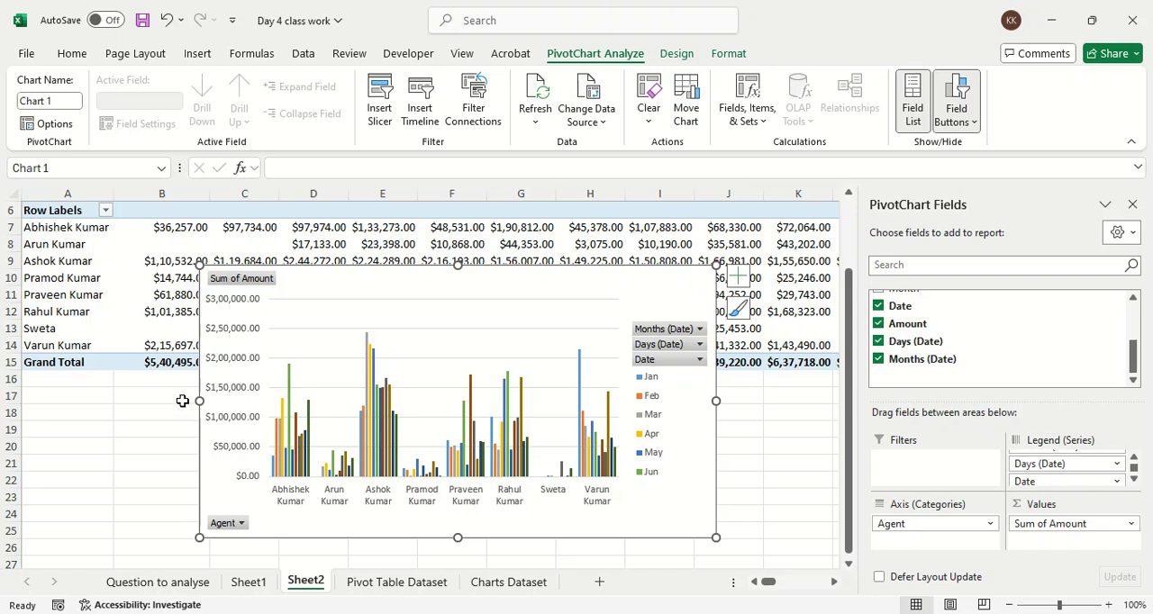
{"action": "left_click_drag", "start_coordinate": [205, 401], "coordinate": [89, 400]}
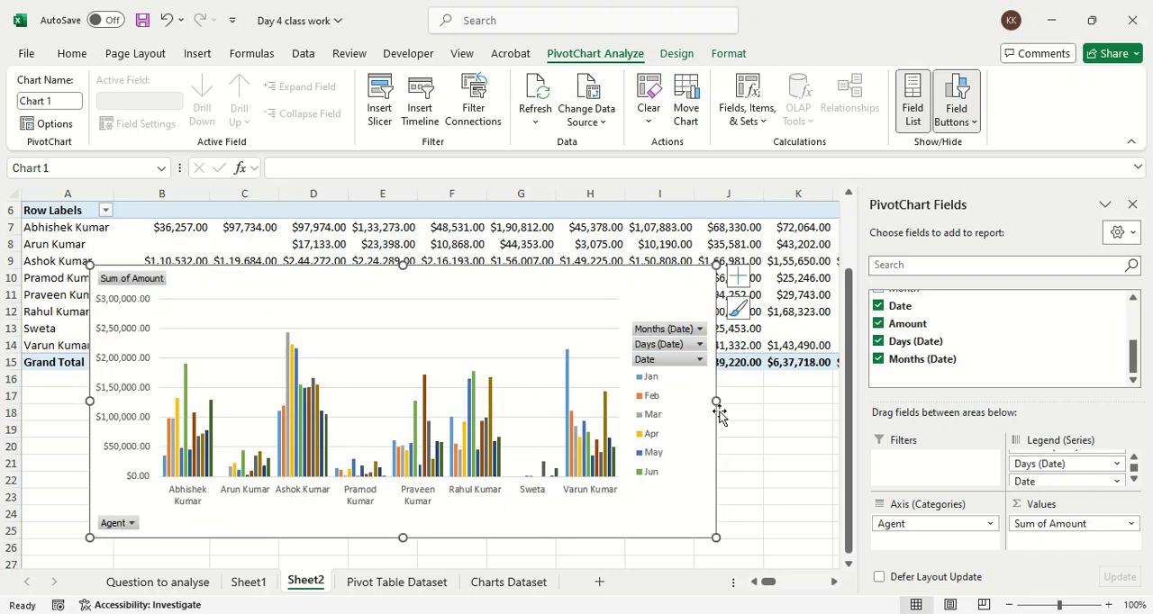
{"action": "left_click_drag", "start_coordinate": [715, 401], "coordinate": [750, 401]}
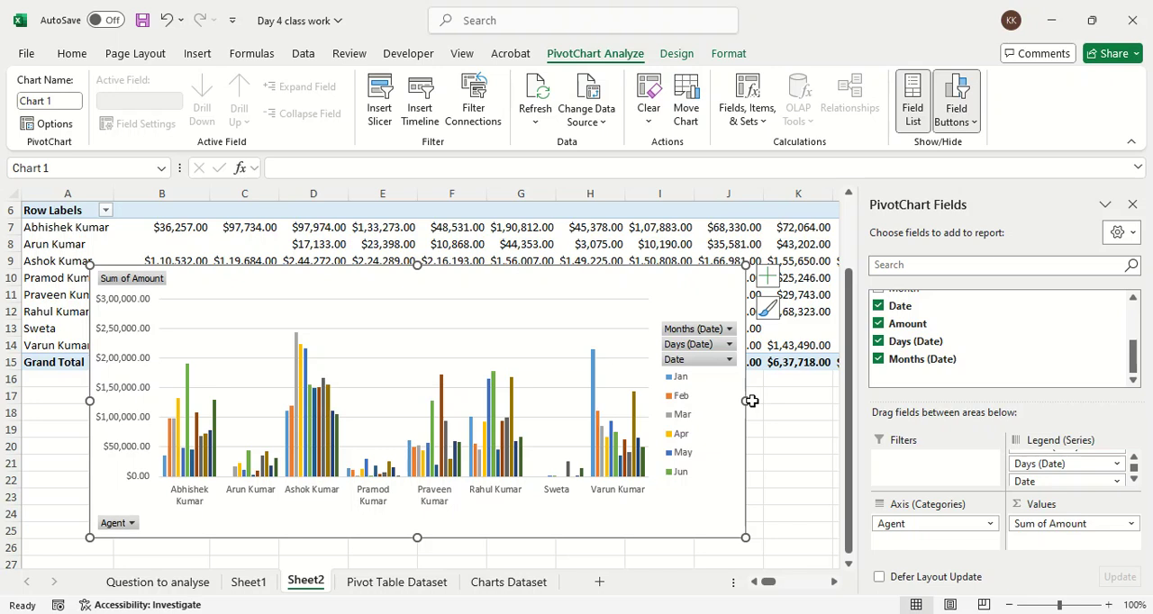
{"action": "left_click_drag", "start_coordinate": [519, 296], "coordinate": [450, 352]}
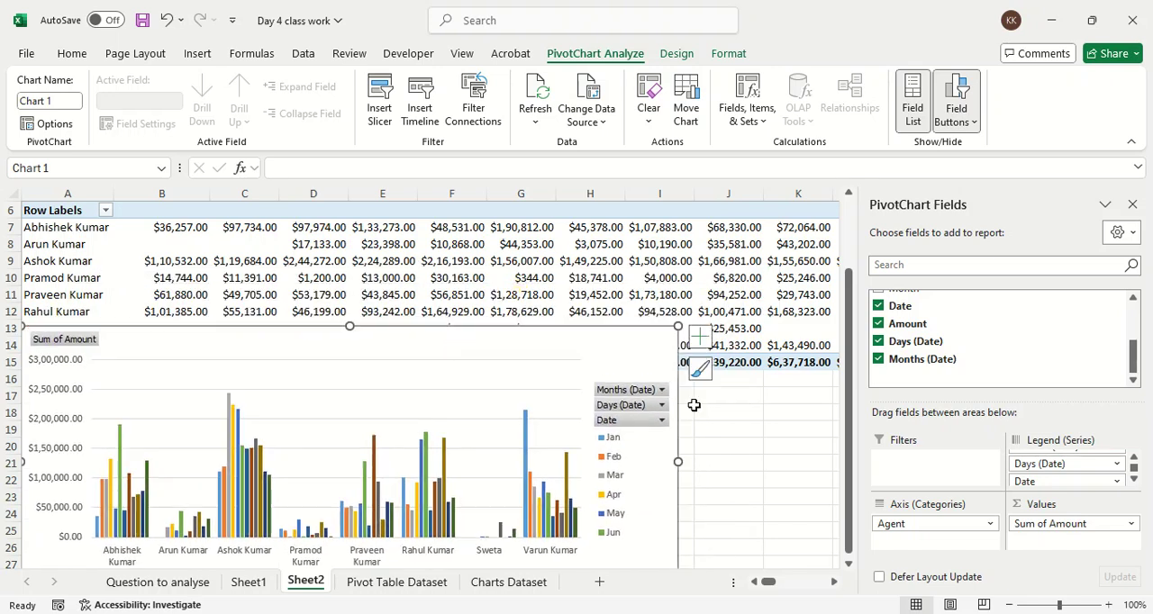
Step: Remove all fields from the PivotChart, and rebuild it with Date on the axis and Amount as summed values
{"action": "left_click", "coordinate": [964, 513]}
{"action": "left_click_drag", "start_coordinate": [927, 520], "coordinate": [793, 500]}
{"action": "left_click_drag", "start_coordinate": [1094, 528], "coordinate": [788, 476]}
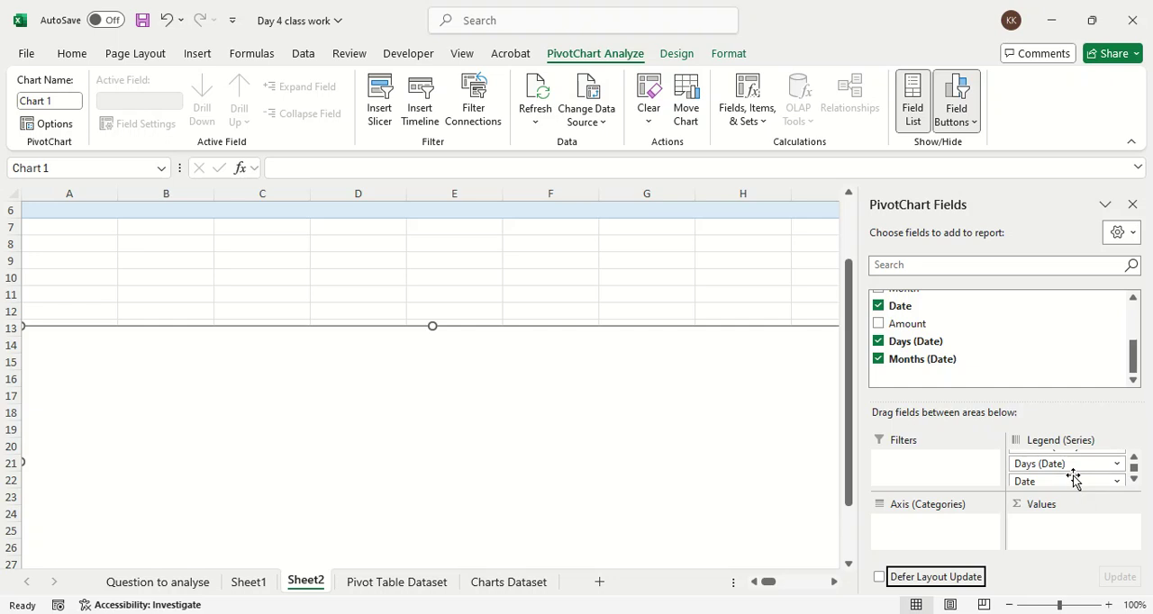
{"action": "left_click_drag", "start_coordinate": [1100, 486], "coordinate": [699, 450]}
{"action": "left_click_drag", "start_coordinate": [1085, 461], "coordinate": [690, 473]}
{"action": "left_click_drag", "start_coordinate": [1072, 458], "coordinate": [731, 482]}
{"action": "left_click_drag", "start_coordinate": [903, 307], "coordinate": [953, 543]}
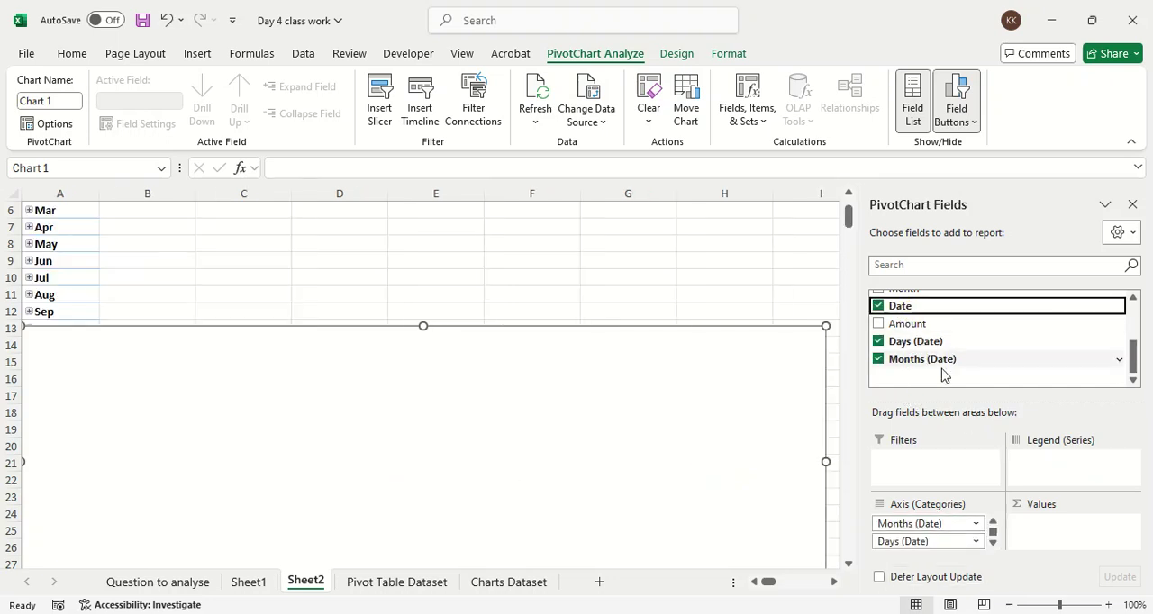
{"action": "left_click_drag", "start_coordinate": [929, 325], "coordinate": [1090, 550]}
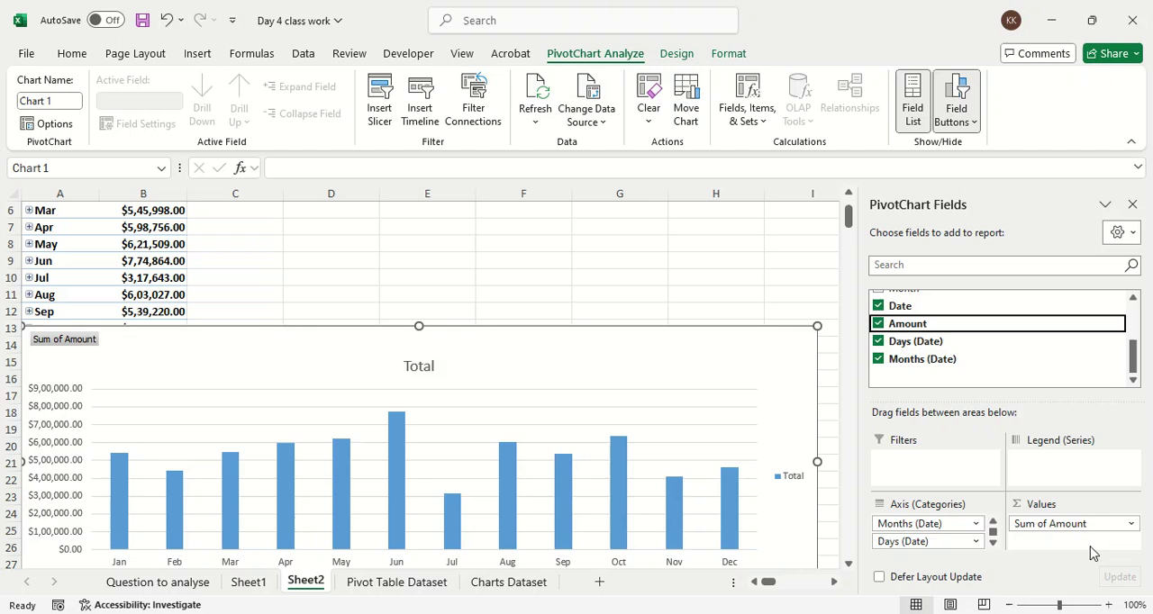
Step: Move the monthly PivotChart up to row 7, enlarge it slightly, and hide the field list
{"action": "scroll", "coordinate": [942, 341], "scroll_direction": "up", "scroll_amount": 3}
{"action": "left_click_drag", "start_coordinate": [535, 352], "coordinate": [544, 241]}
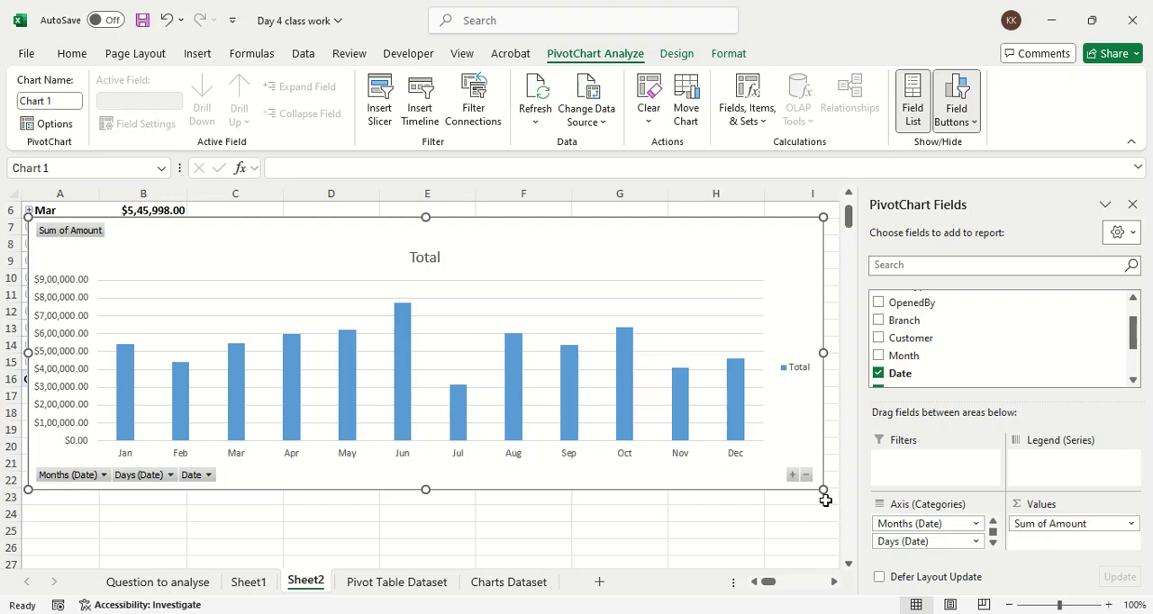
{"action": "left_click_drag", "start_coordinate": [823, 490], "coordinate": [839, 519]}
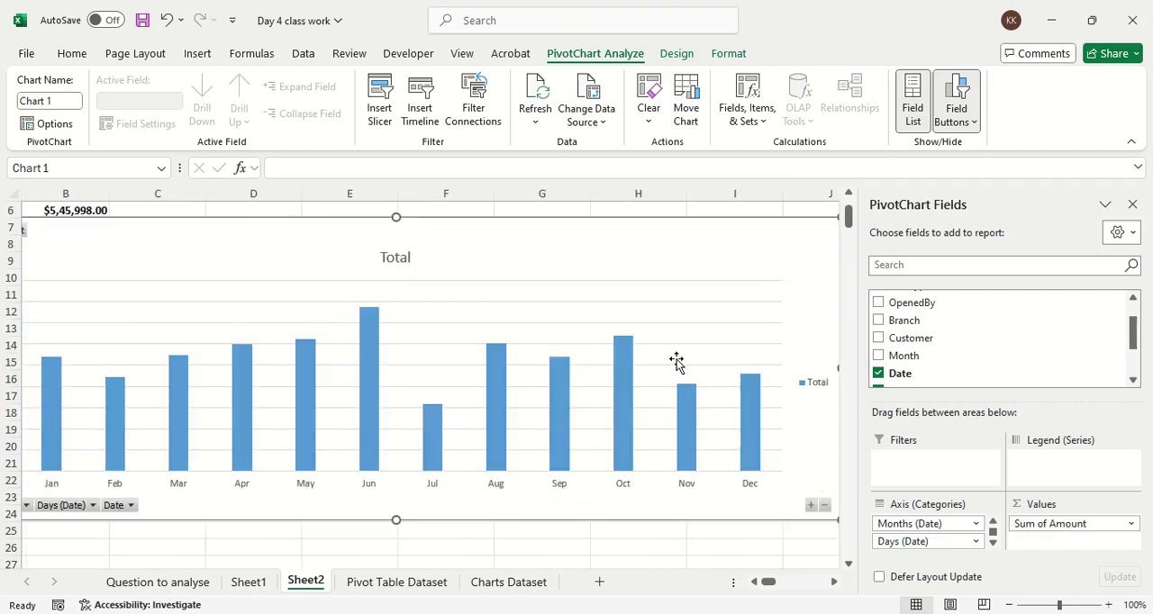
{"action": "left_click", "coordinate": [1133, 205]}
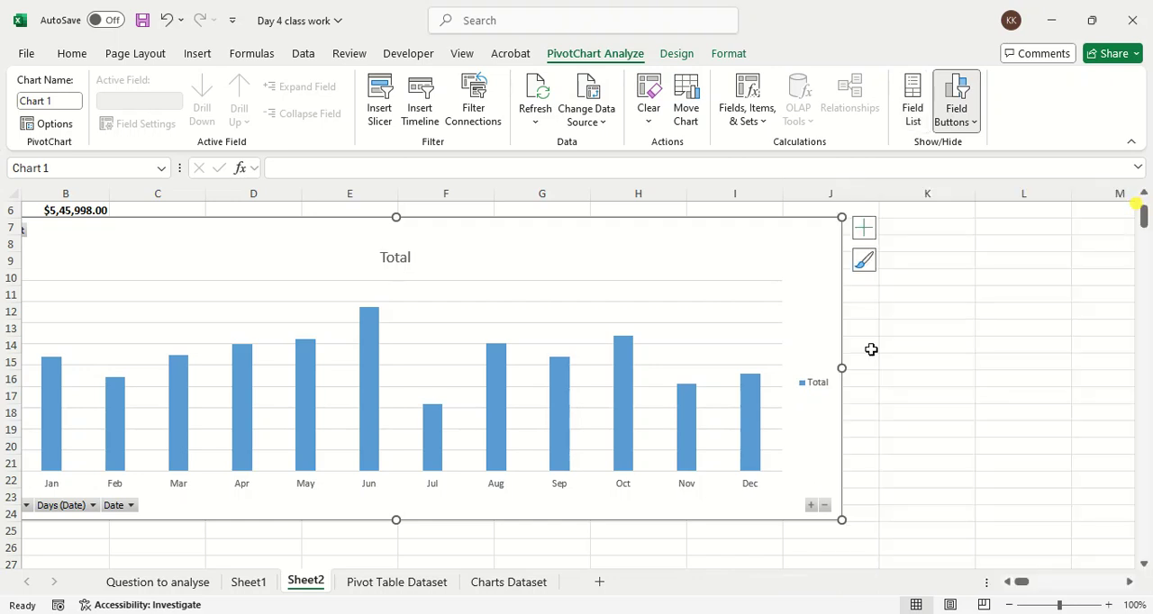
Step: Add a trendline to the PivotChart of monthly totals
{"action": "left_click", "coordinate": [862, 228]}
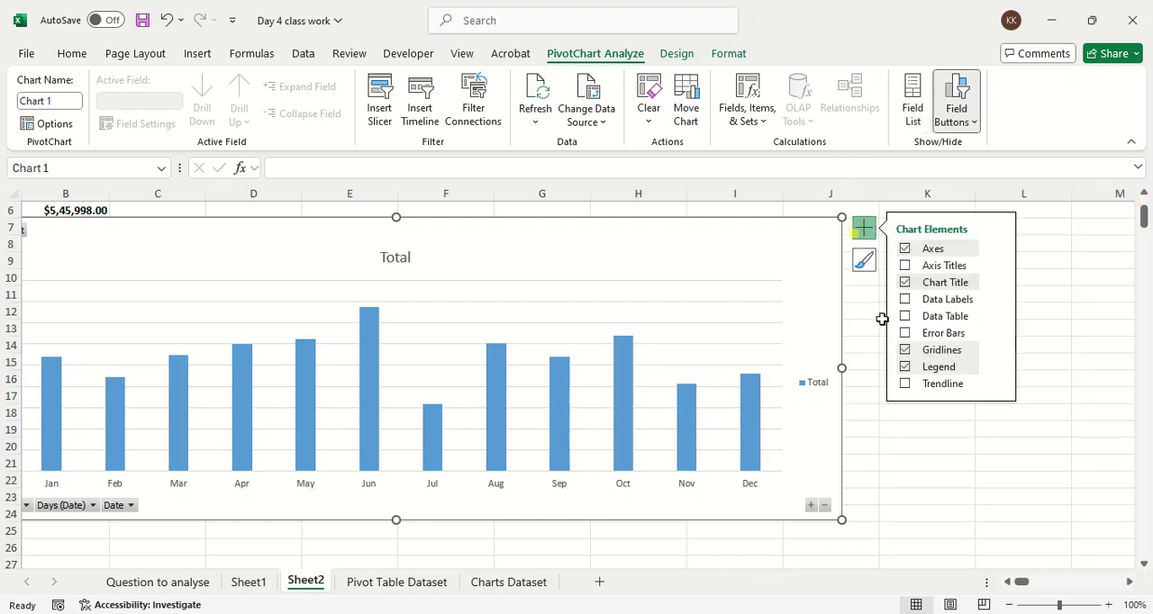
{"action": "left_click", "coordinate": [905, 383]}
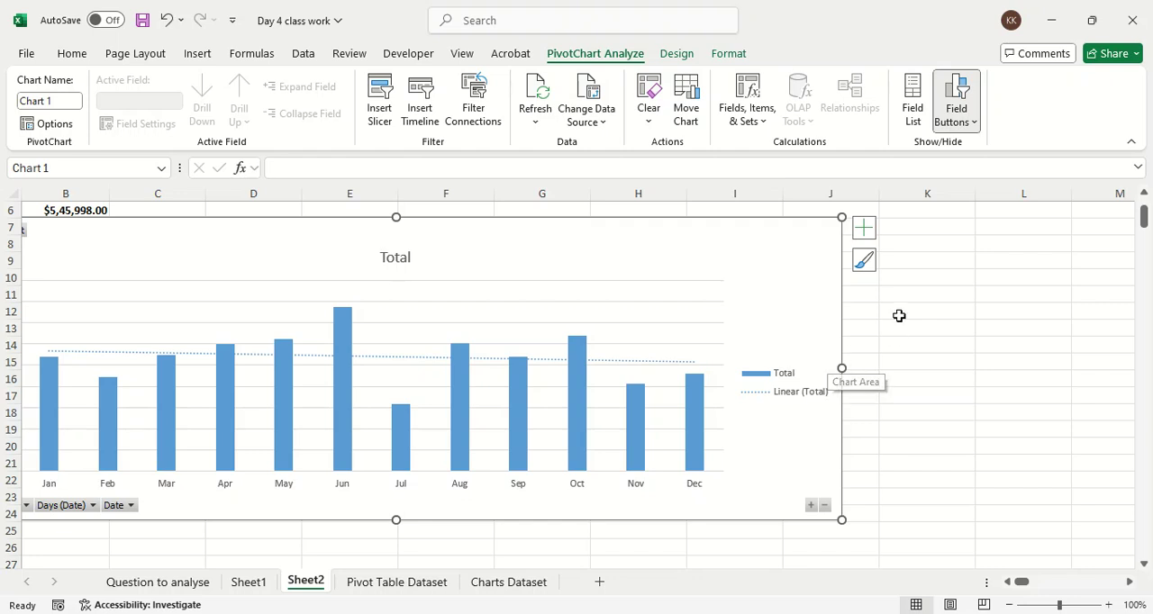
{"action": "left_click", "coordinate": [858, 232]}
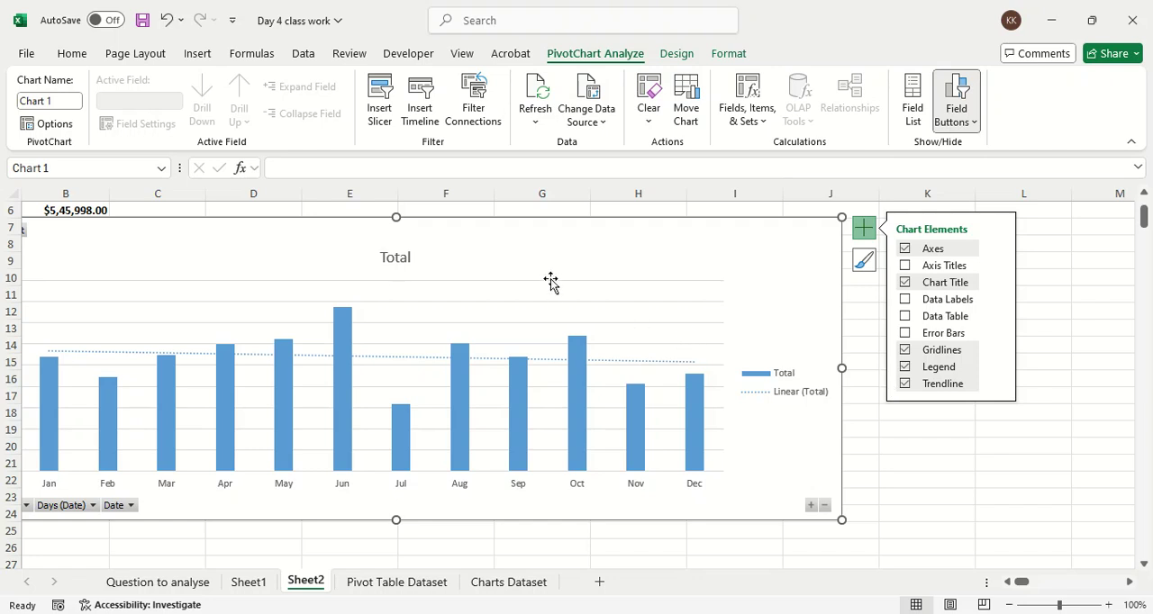
{"action": "left_click", "coordinate": [860, 229]}
{"action": "left_click", "coordinate": [863, 261]}
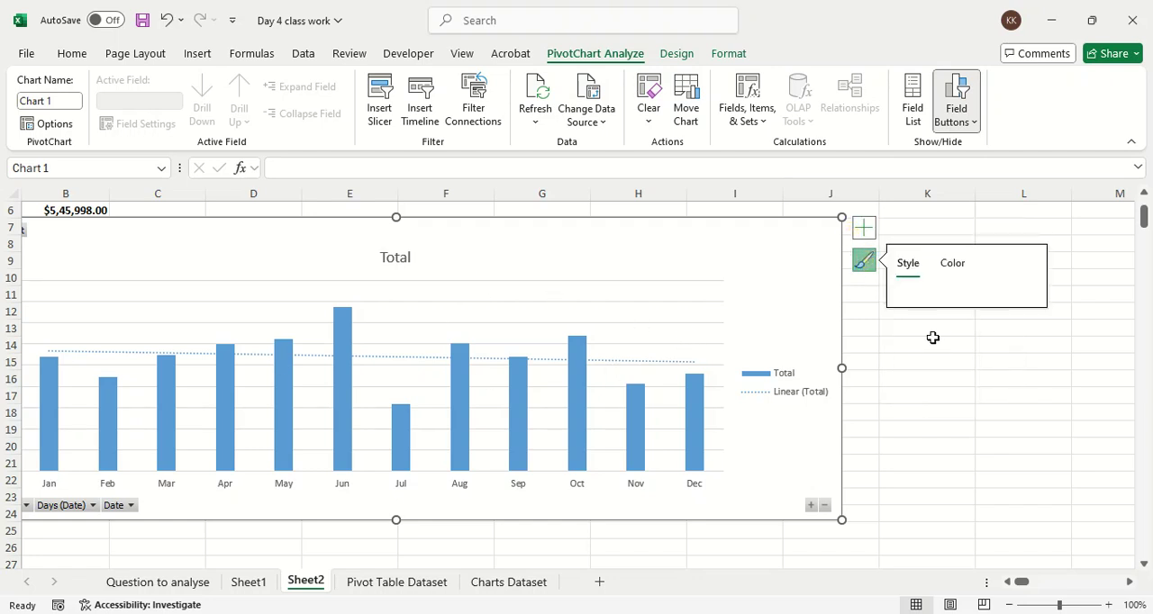
{"action": "left_click", "coordinate": [948, 270]}
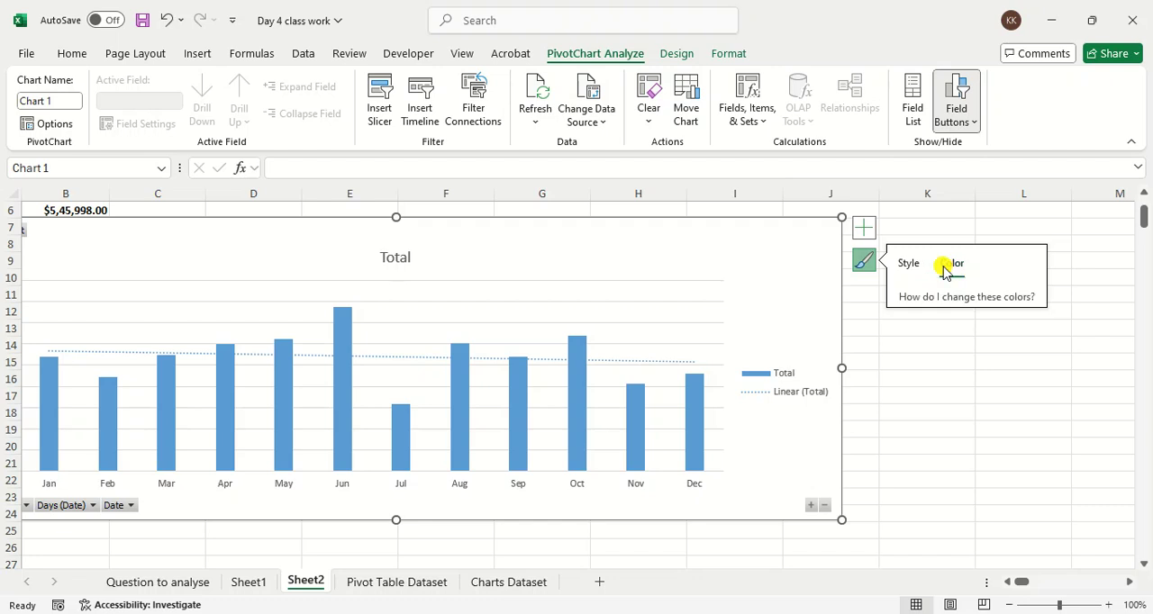
{"action": "left_click", "coordinate": [902, 275]}
{"action": "left_click", "coordinate": [866, 263]}
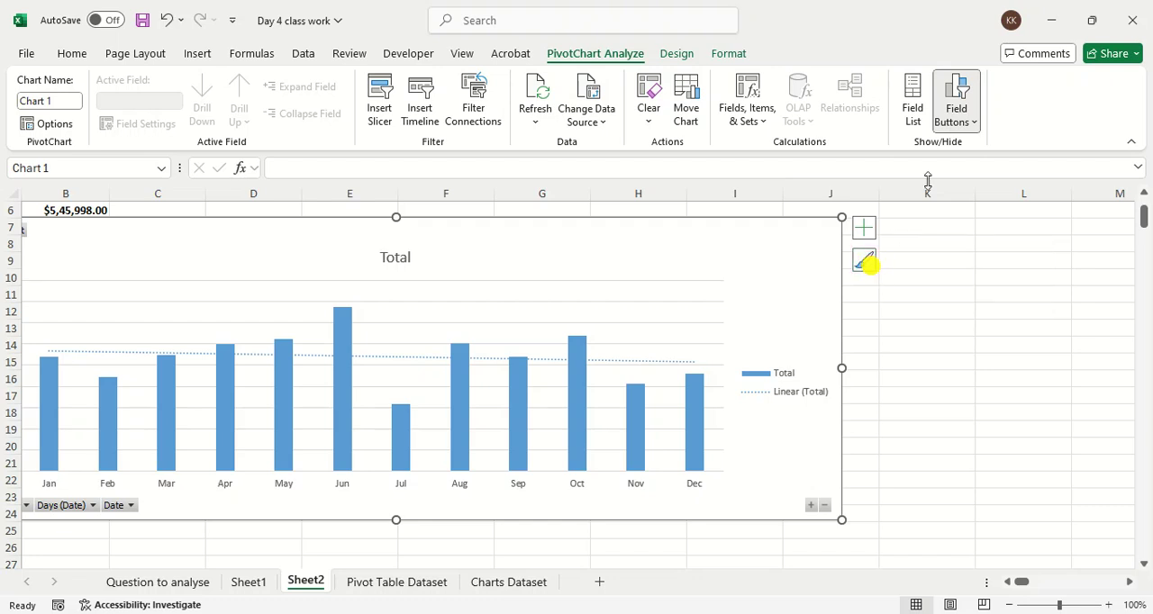
{"action": "left_click", "coordinate": [686, 63]}
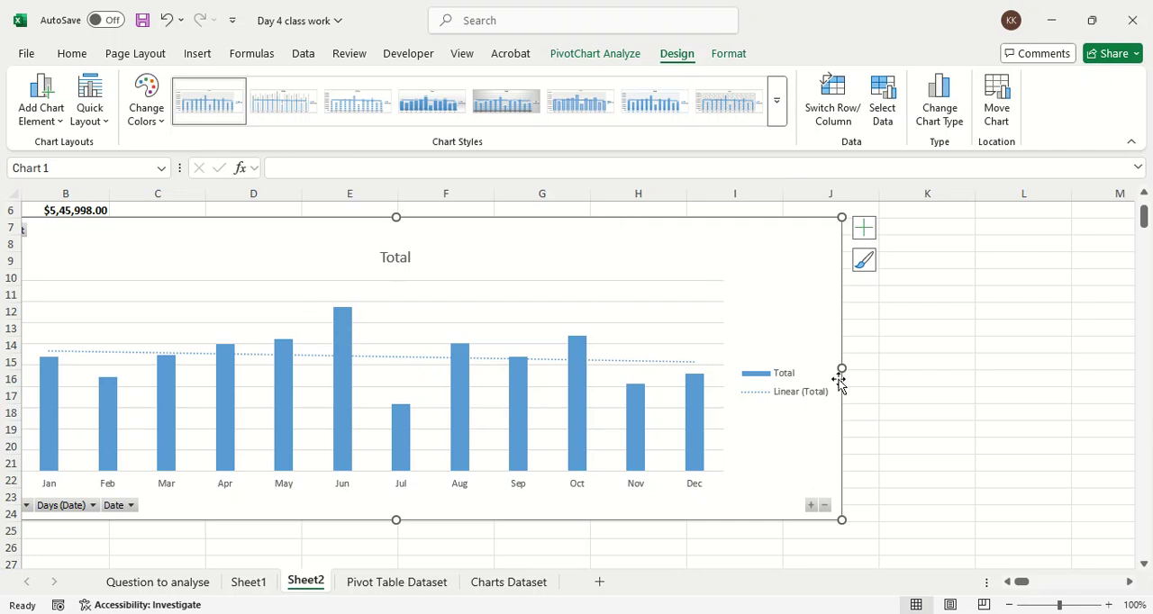
Step: Add Agent to the PivotTable's columns, and move the PivotChart below the table to row 19
{"action": "scroll", "coordinate": [423, 346], "scroll_direction": "up", "scroll_amount": 2}
{"action": "key", "text": "Escape"}
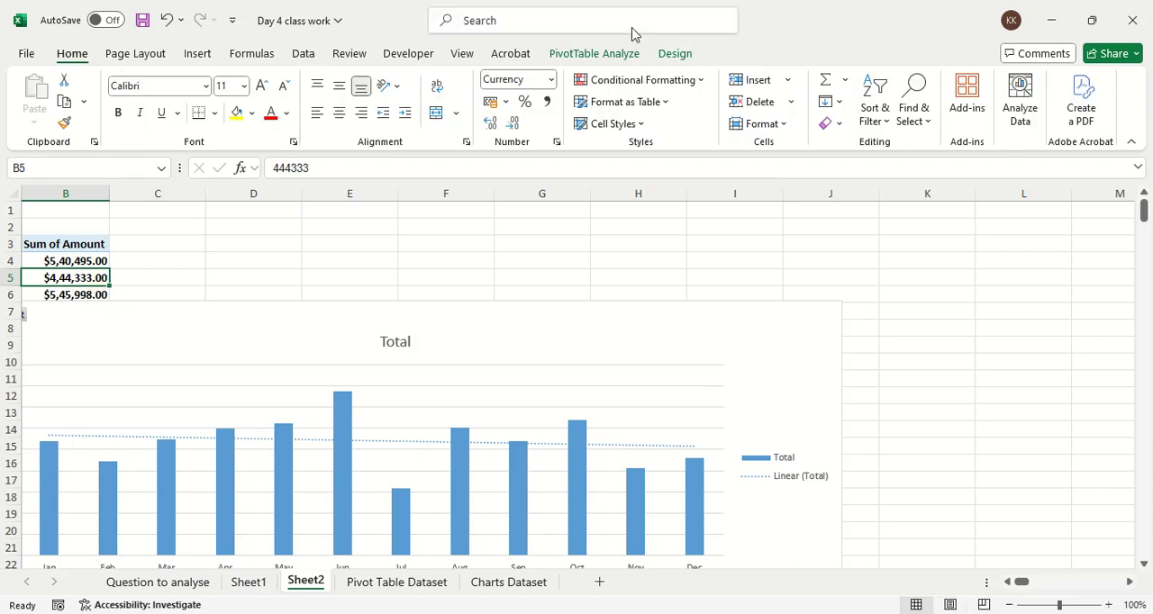
{"action": "left_click", "coordinate": [618, 52]}
{"action": "left_click", "coordinate": [1025, 83]}
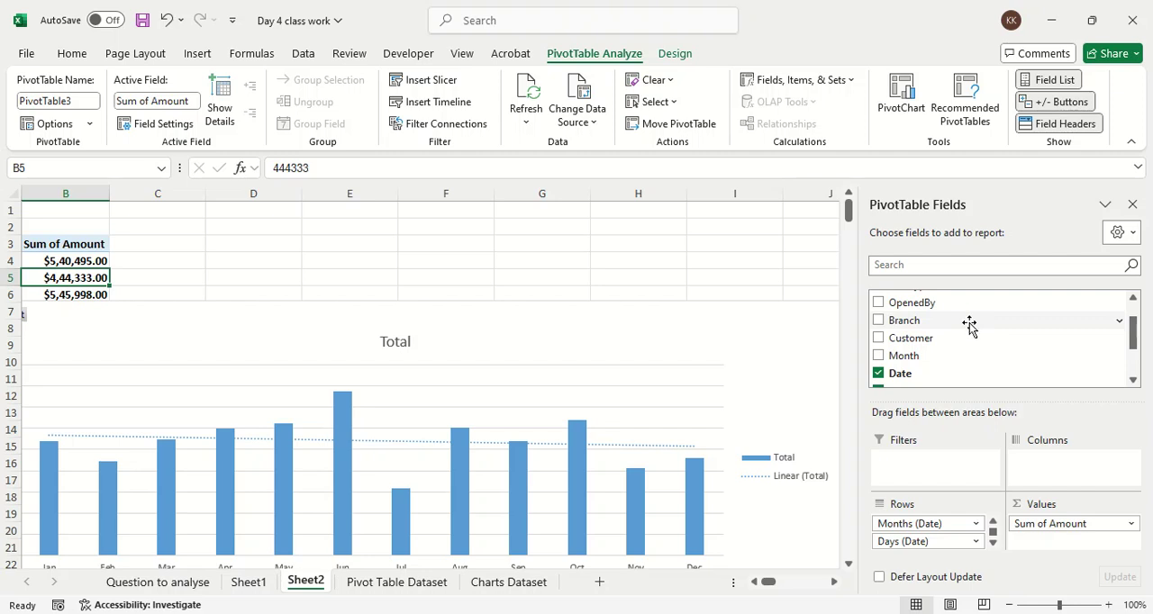
{"action": "scroll", "coordinate": [970, 324], "scroll_direction": "up", "scroll_amount": 2}
{"action": "left_click_drag", "start_coordinate": [904, 299], "coordinate": [1063, 461]}
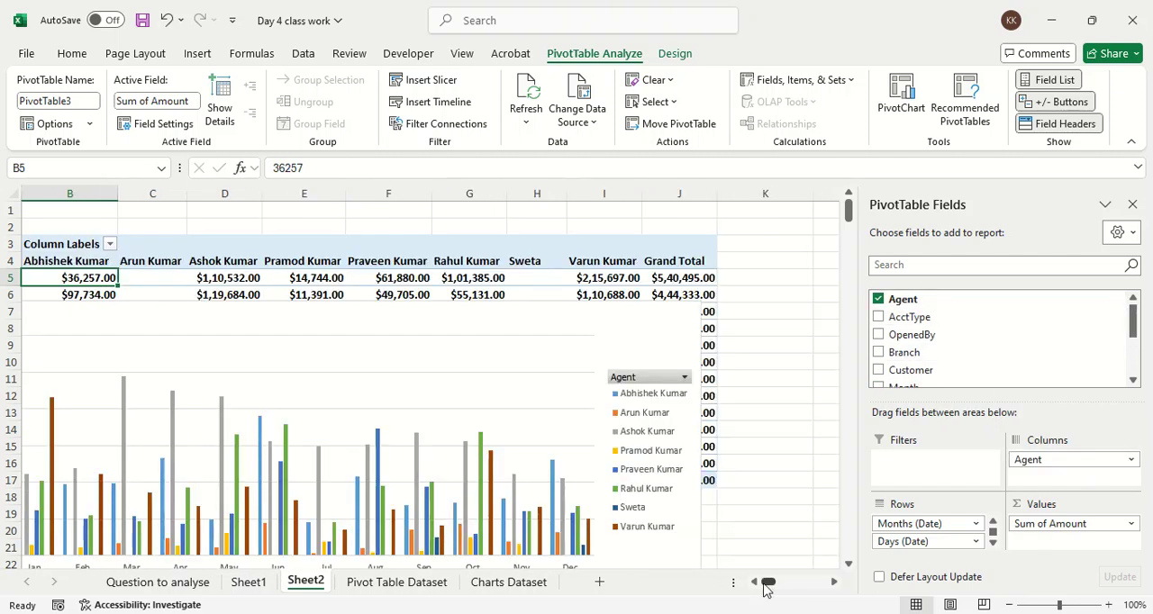
{"action": "left_click_drag", "start_coordinate": [764, 584], "coordinate": [758, 582]}
{"action": "left_click_drag", "start_coordinate": [402, 334], "coordinate": [381, 535]}
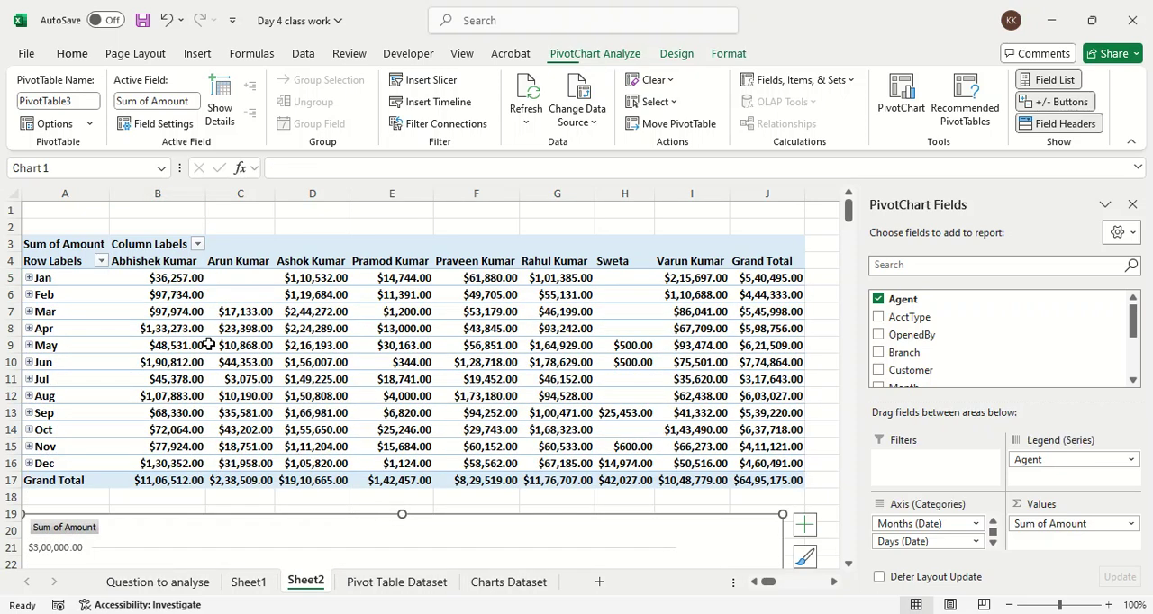
Step: Examine the monthly amounts of the agent in column H of the PivotTable, including the months without earnings
{"action": "left_click", "coordinate": [155, 277]}
{"action": "left_click", "coordinate": [63, 269]}
{"action": "left_click", "coordinate": [124, 277]}
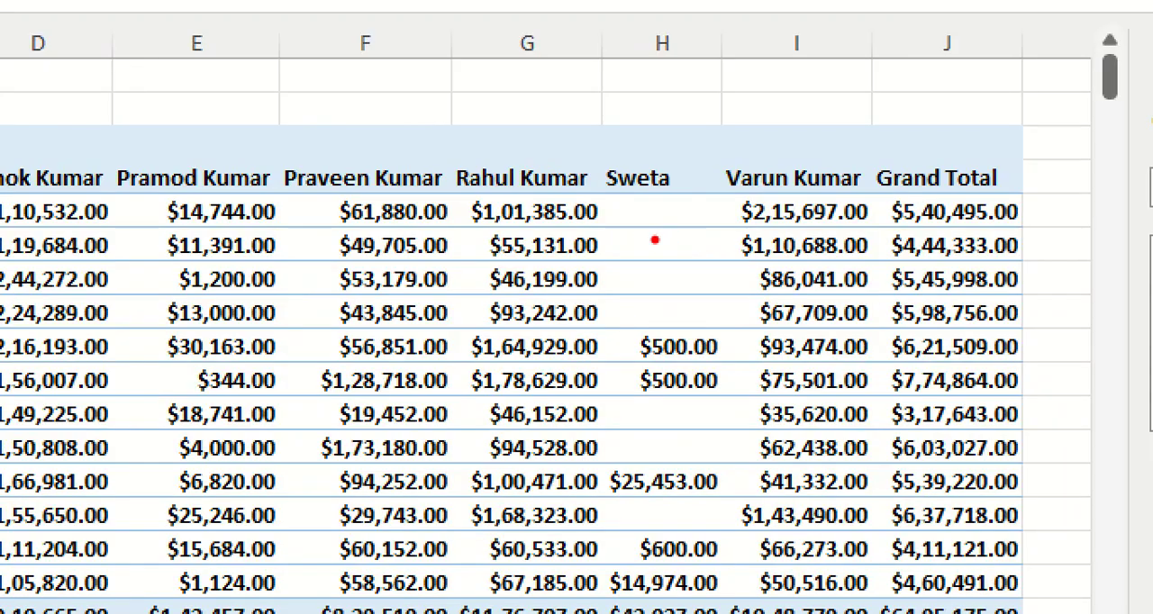
{"action": "mouse_move", "coordinate": [692, 314]}
{"action": "left_mouse_down"}
{"action": "mouse_move", "coordinate": [628, 379]}
{"action": "mouse_move", "coordinate": [647, 317]}
{"action": "left_mouse_up"}
{"action": "mouse_move", "coordinate": [698, 461]}
{"action": "left_mouse_down"}
{"action": "mouse_move", "coordinate": [605, 497]}
{"action": "mouse_move", "coordinate": [621, 479]}
{"action": "left_mouse_up"}
{"action": "left_click_drag", "start_coordinate": [631, 533], "coordinate": [725, 543]}
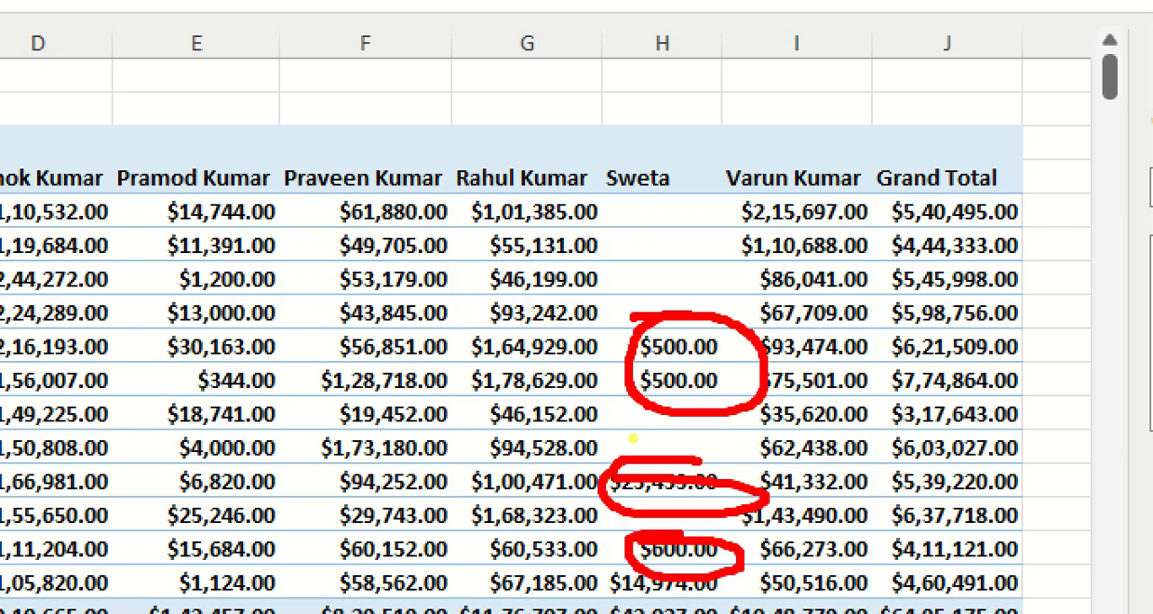
{"action": "key", "text": "Escape"}
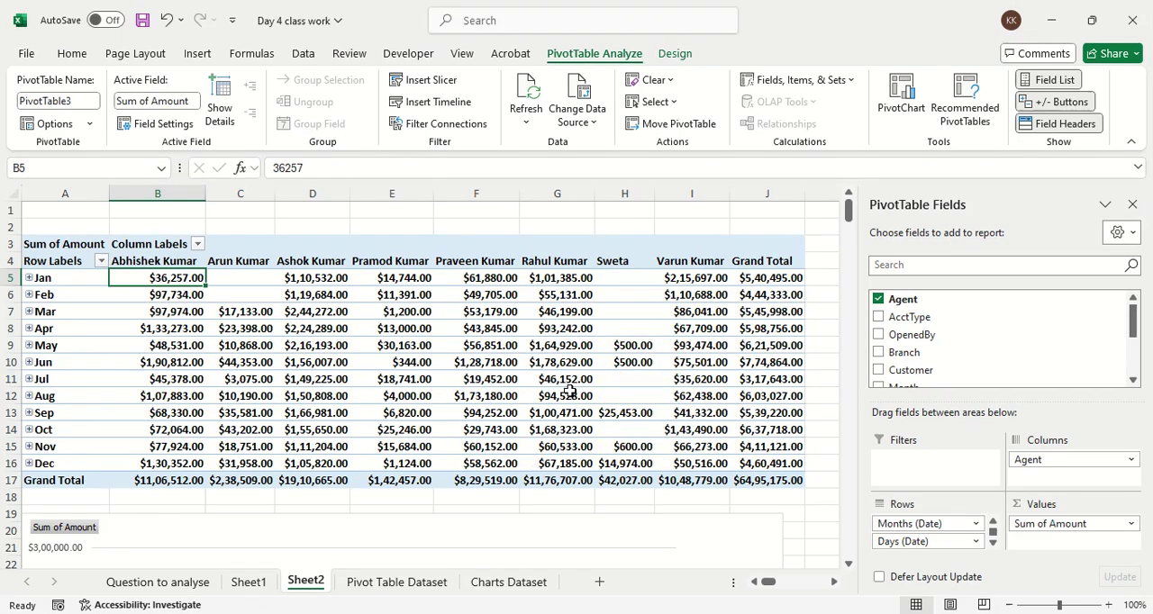
Step: Move the PivotChart to start at column C near row 6 with the field list hidden, and make it wider and taller
{"action": "scroll", "coordinate": [320, 468], "scroll_direction": "down", "scroll_amount": 2}
{"action": "left_click_drag", "start_coordinate": [313, 456], "coordinate": [326, 312]}
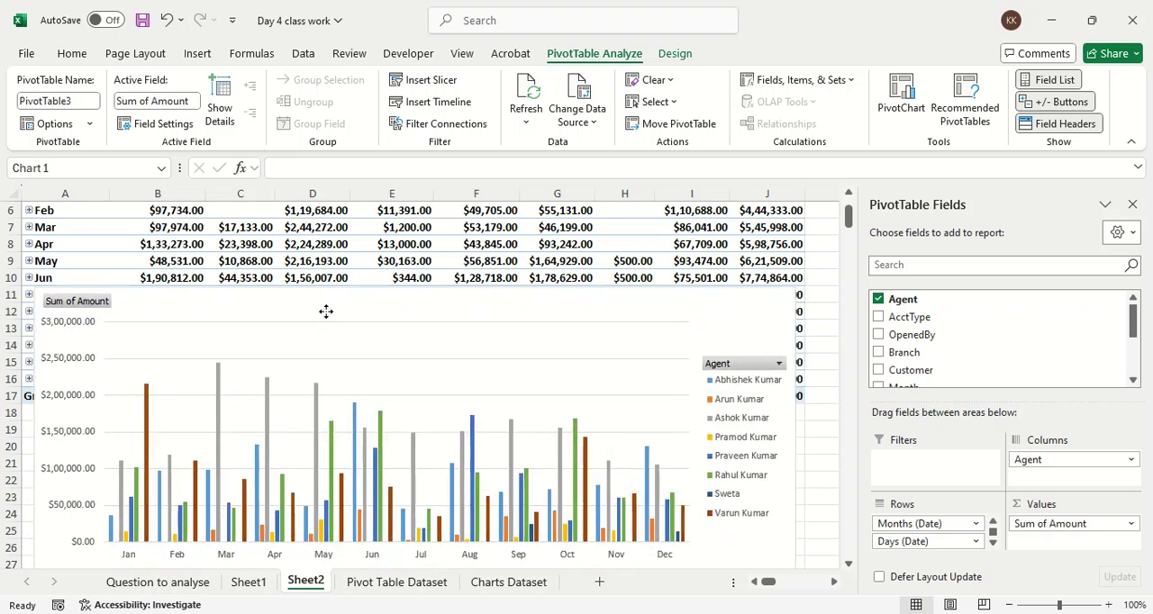
{"action": "left_click", "coordinate": [1128, 202]}
{"action": "left_click_drag", "start_coordinate": [561, 330], "coordinate": [731, 257]}
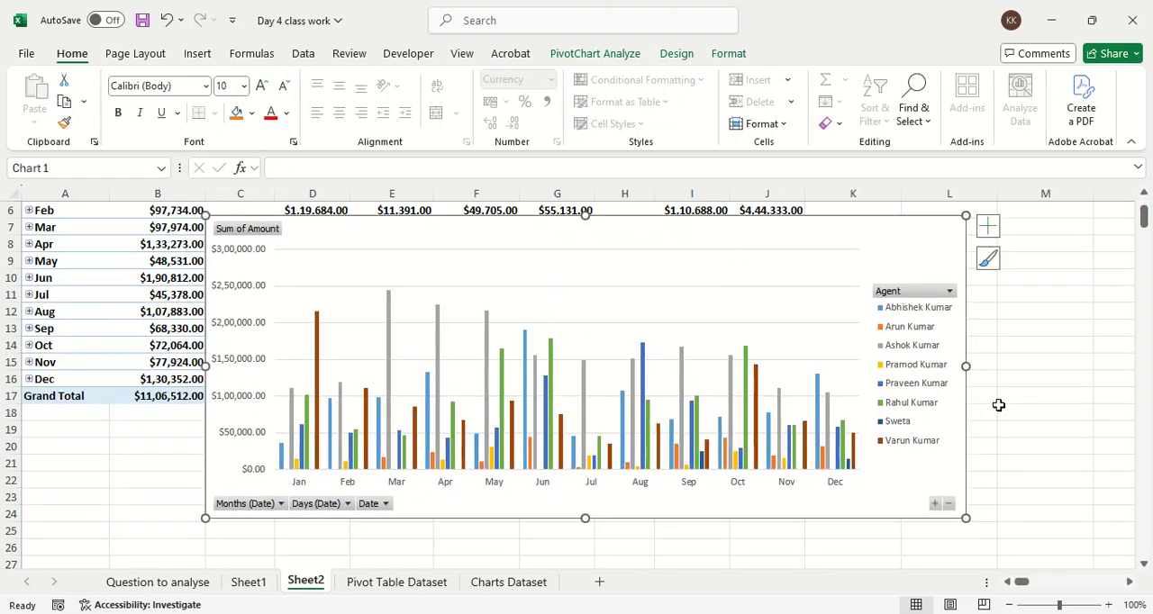
{"action": "left_click_drag", "start_coordinate": [967, 366], "coordinate": [1030, 368]}
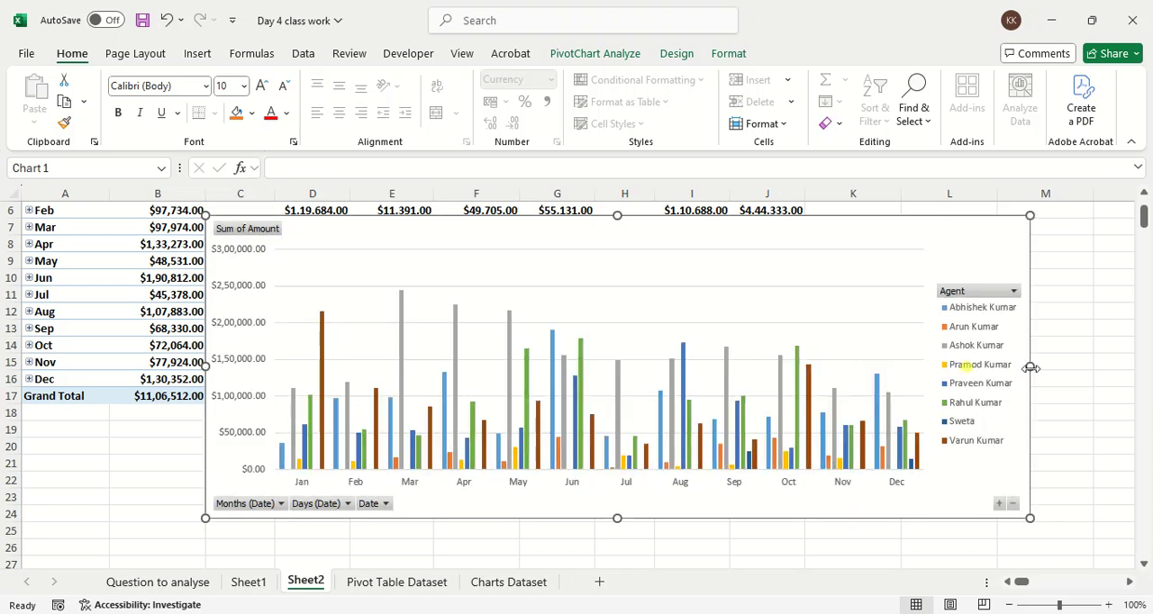
{"action": "left_click_drag", "start_coordinate": [617, 520], "coordinate": [618, 552]}
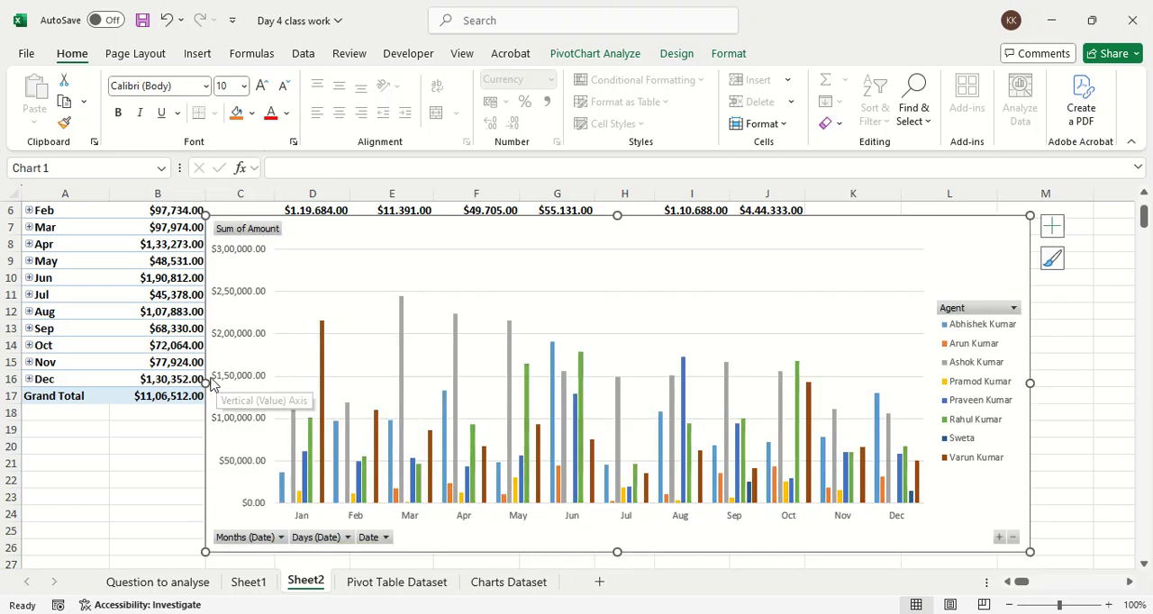
Step: Widen the PivotChart leftward across column B to the edge of column A and hide all of its field buttons
{"action": "left_click_drag", "start_coordinate": [206, 382], "coordinate": [69, 369]}
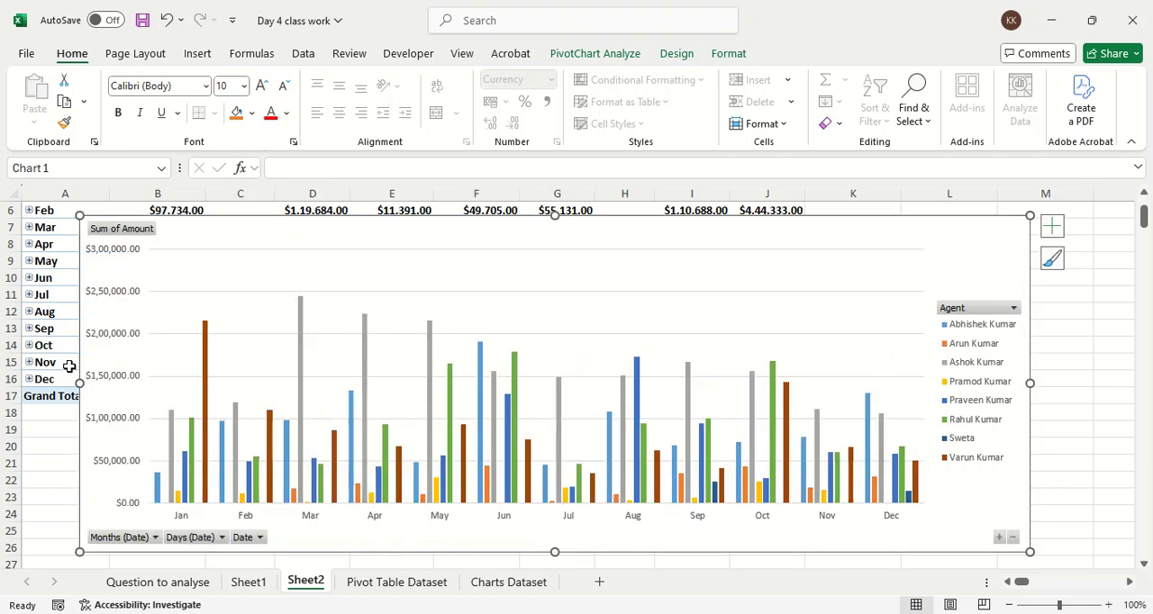
{"action": "left_click", "coordinate": [522, 249]}
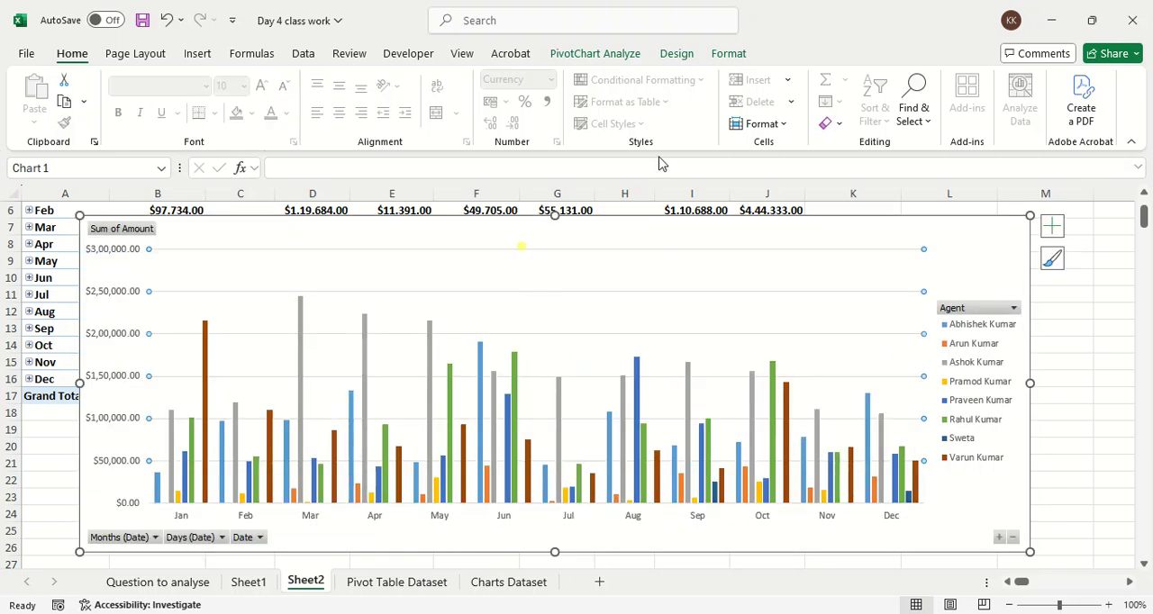
{"action": "left_click", "coordinate": [630, 56]}
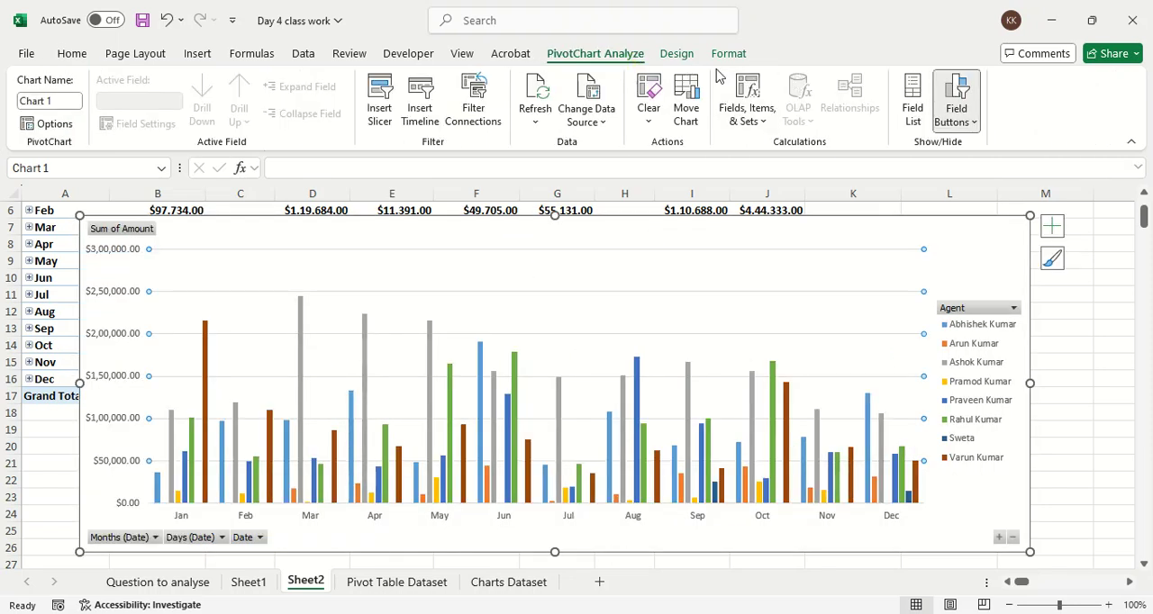
{"action": "left_click", "coordinate": [941, 127]}
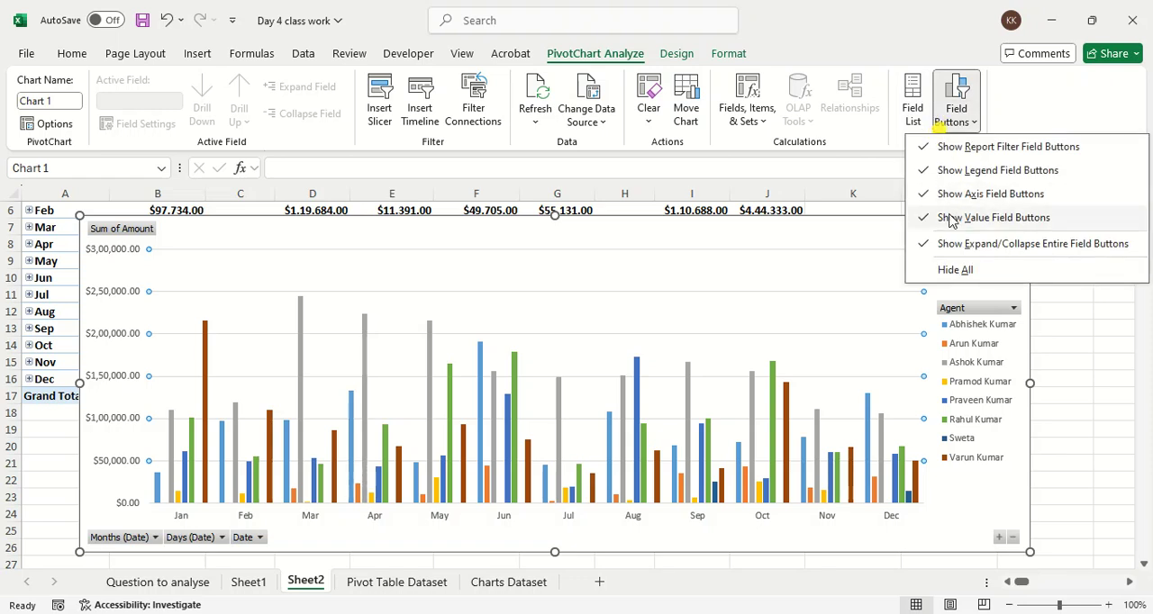
{"action": "left_click", "coordinate": [949, 267]}
{"action": "left_click", "coordinate": [962, 269]}
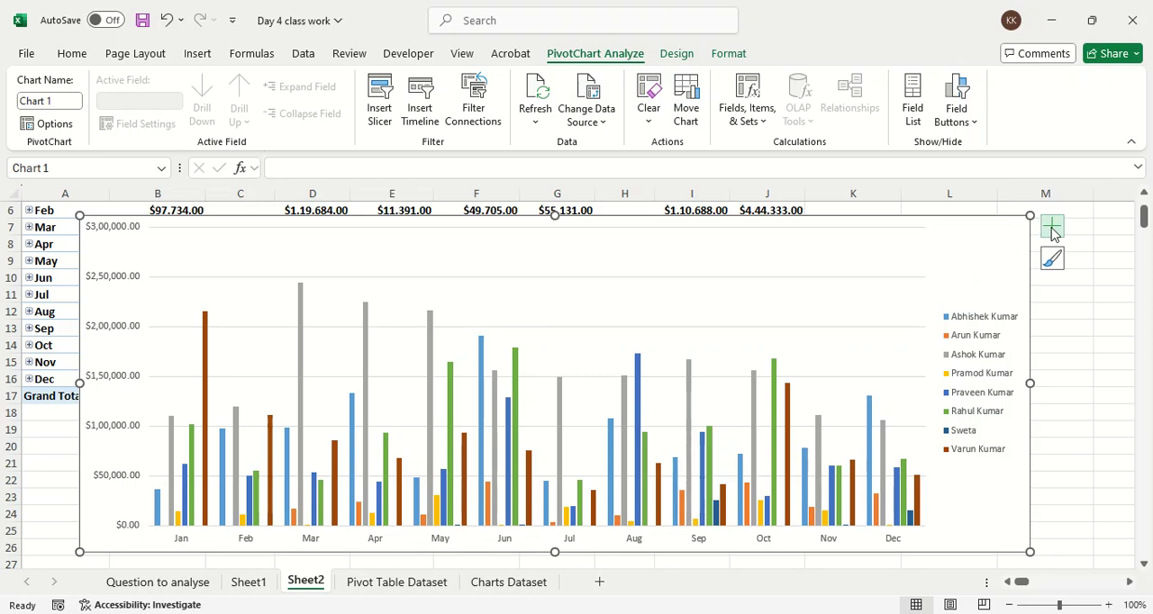
{"action": "left_click", "coordinate": [1052, 261]}
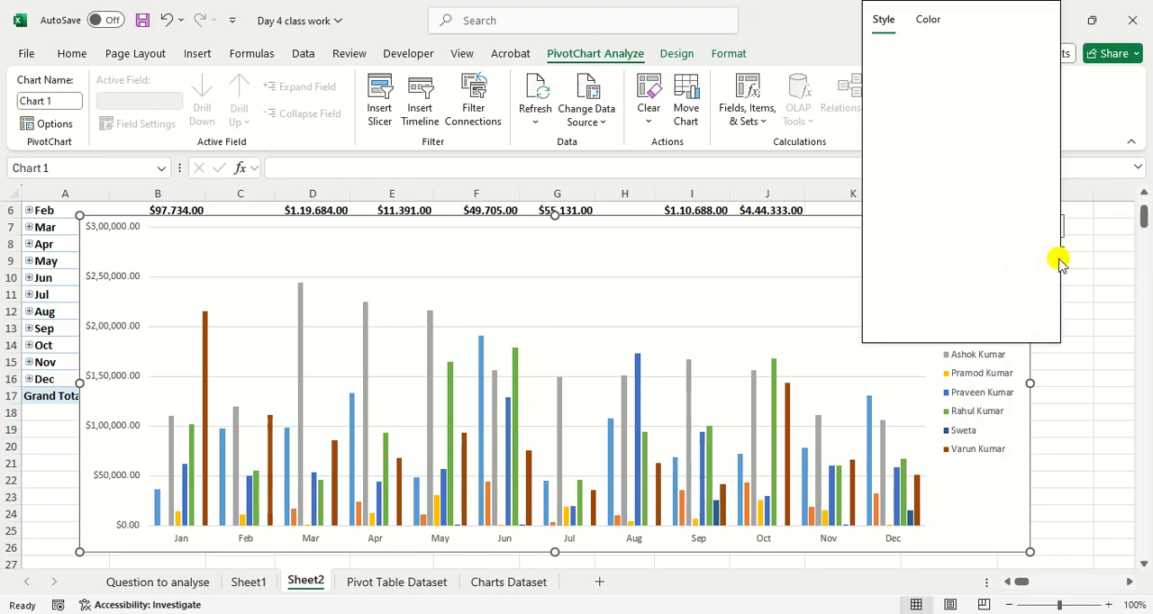
{"action": "scroll", "coordinate": [932, 244], "scroll_direction": "down", "scroll_amount": 10}
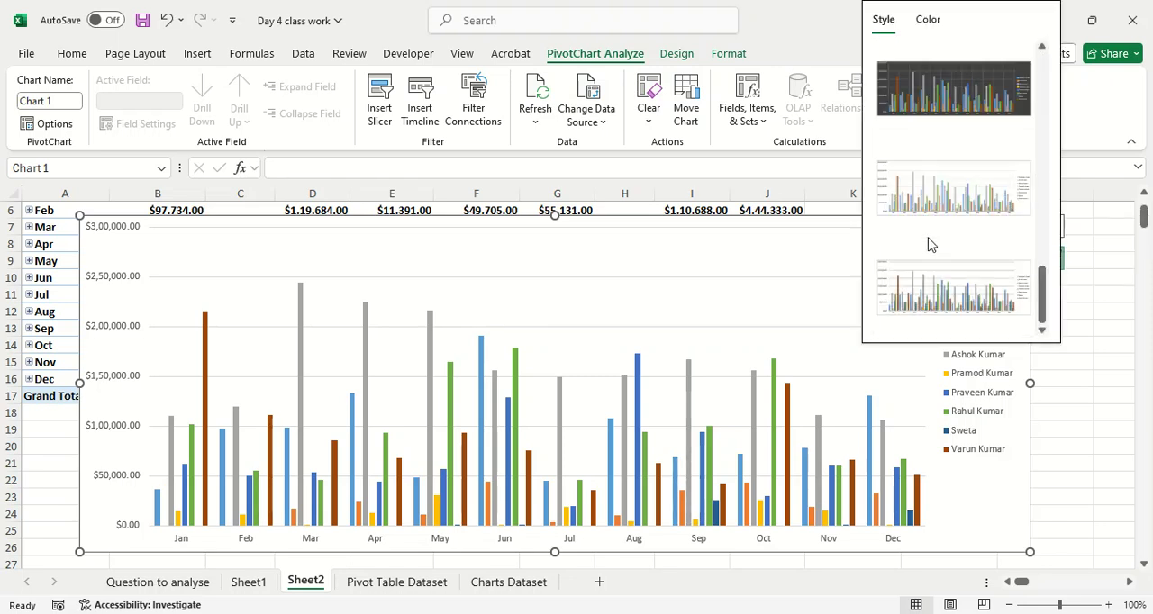
{"action": "key", "text": "Escape"}
{"action": "left_click", "coordinate": [977, 238]}
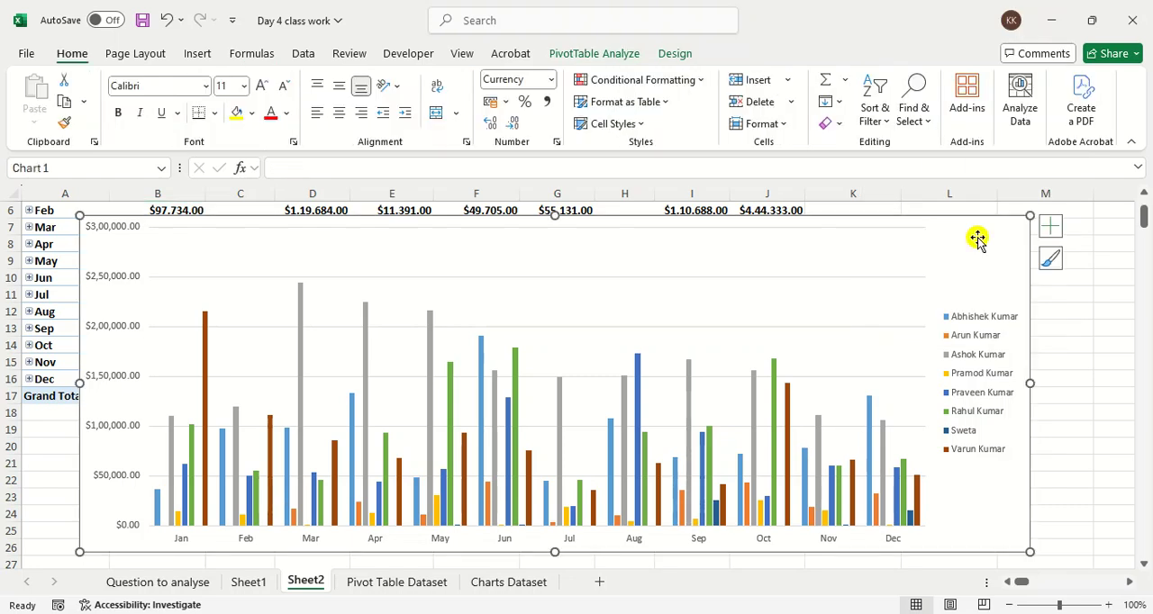
Step: Place the PivotChart's legend at the bottom of the chart
{"action": "left_click", "coordinate": [1051, 227]}
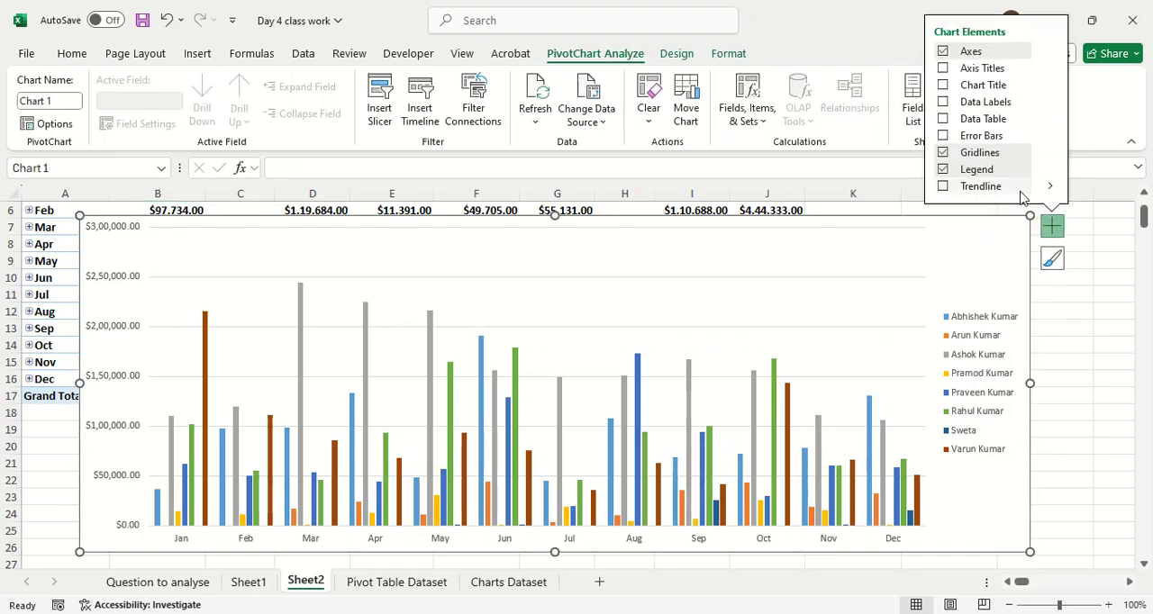
{"action": "left_click", "coordinate": [1051, 170]}
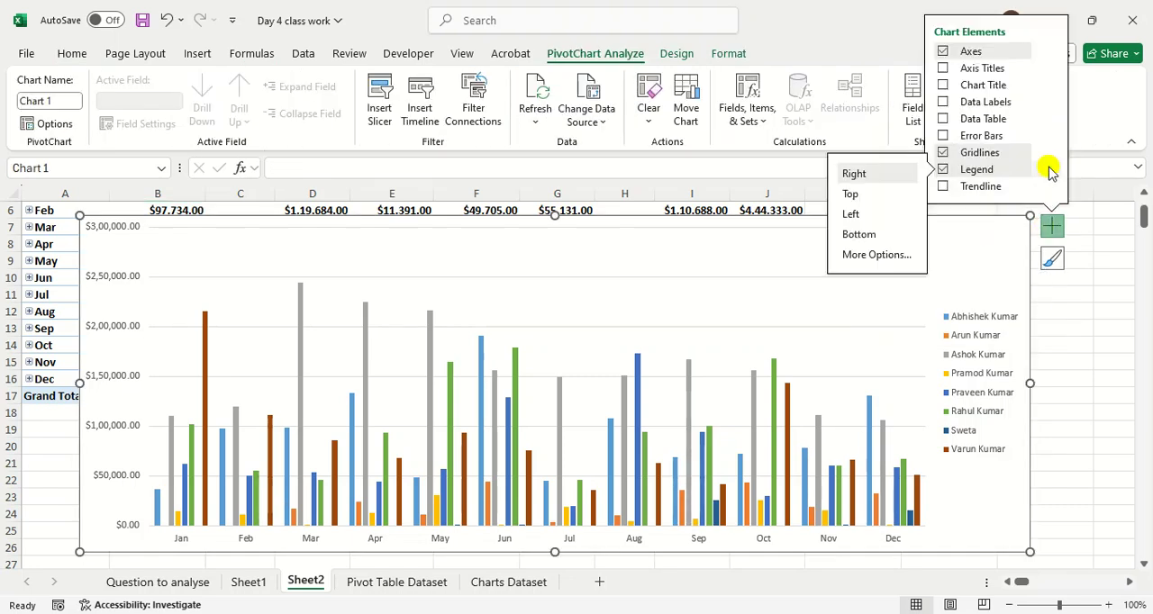
{"action": "left_click", "coordinate": [906, 234]}
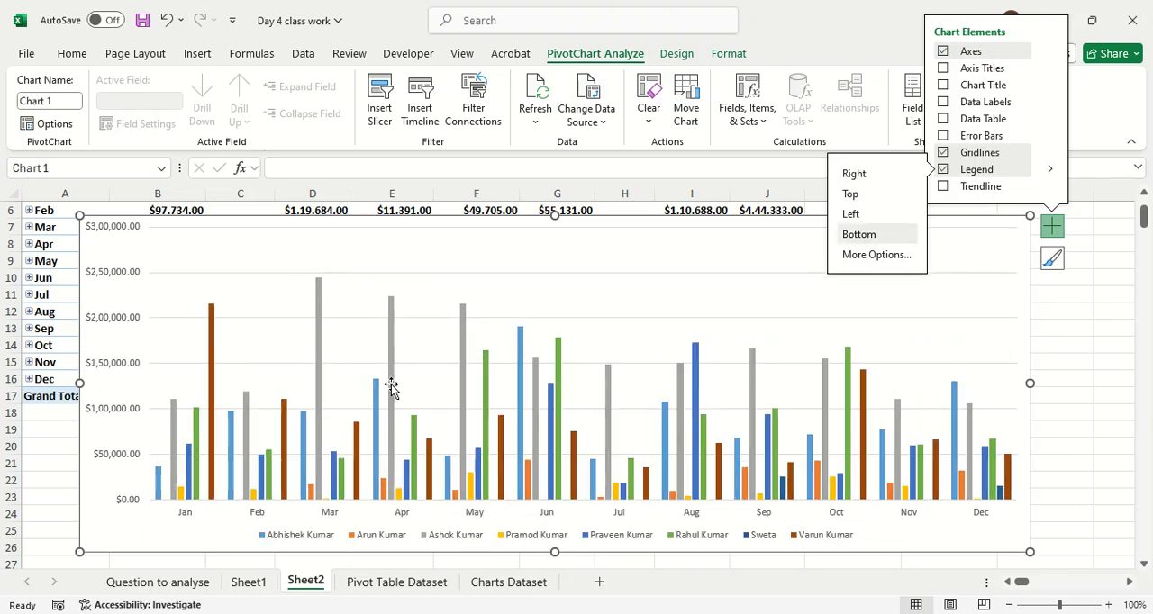
{"action": "left_click", "coordinate": [404, 272]}
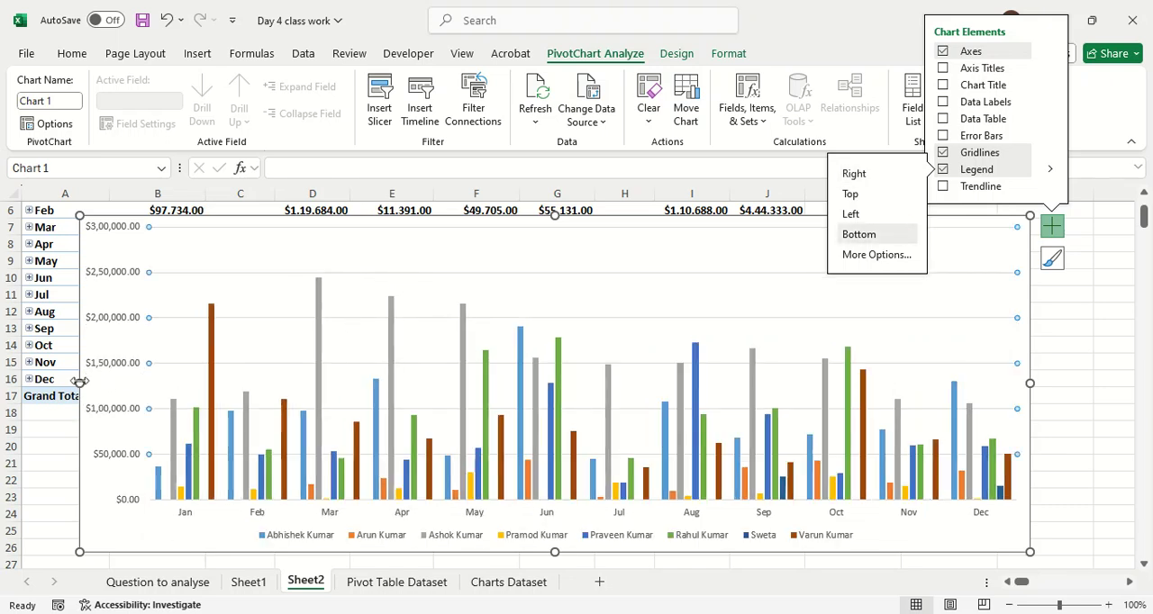
Step: Widen the PivotChart slightly leftward into column A and move it below the PivotTable to row 22
{"action": "left_click_drag", "start_coordinate": [79, 382], "coordinate": [49, 382]}
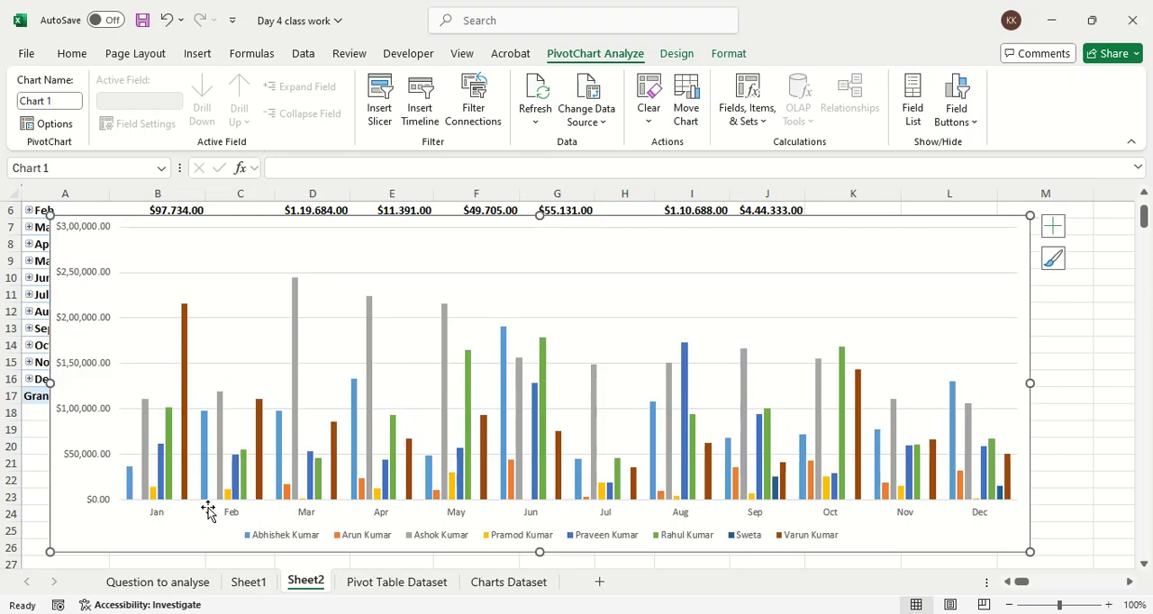
{"action": "left_click", "coordinate": [157, 513]}
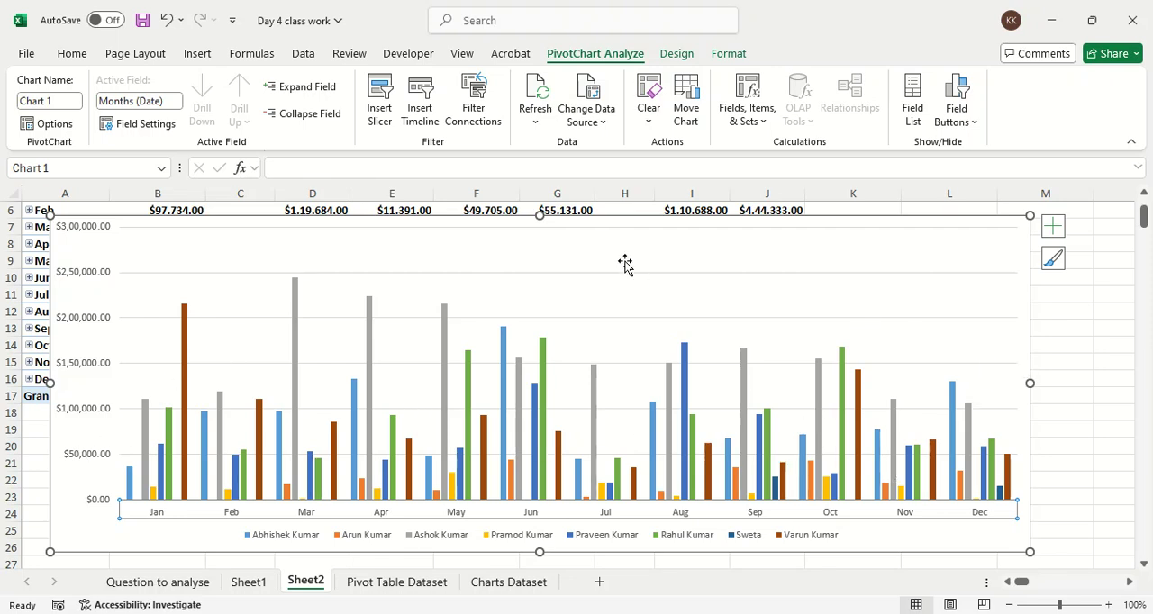
{"action": "left_click_drag", "start_coordinate": [610, 252], "coordinate": [567, 489]}
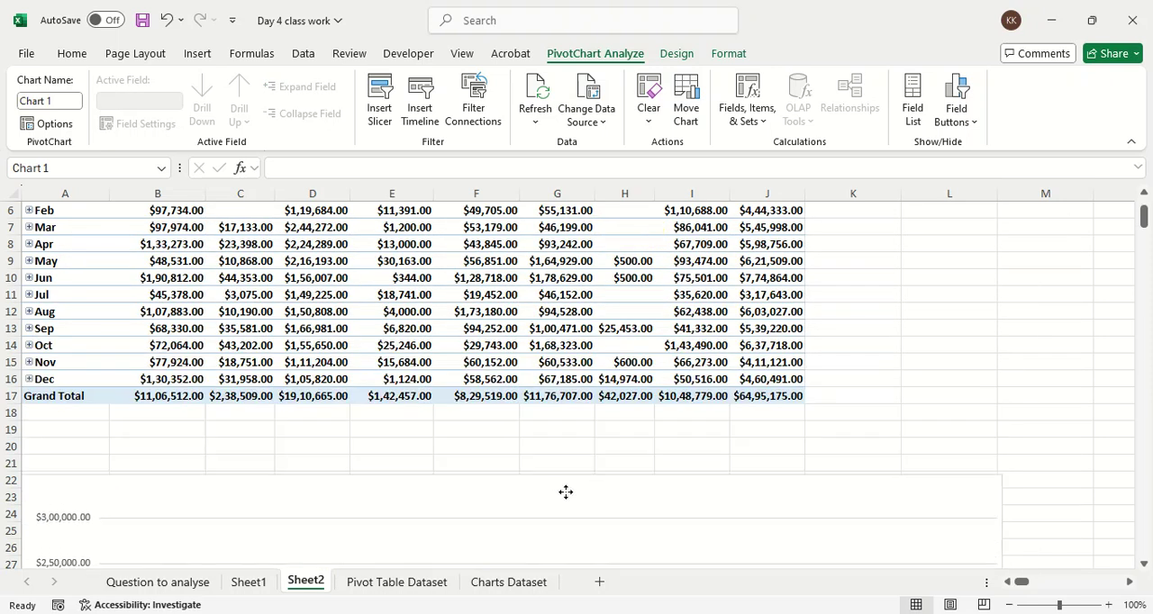
{"action": "scroll", "coordinate": [430, 343], "scroll_direction": "up", "scroll_amount": 2}
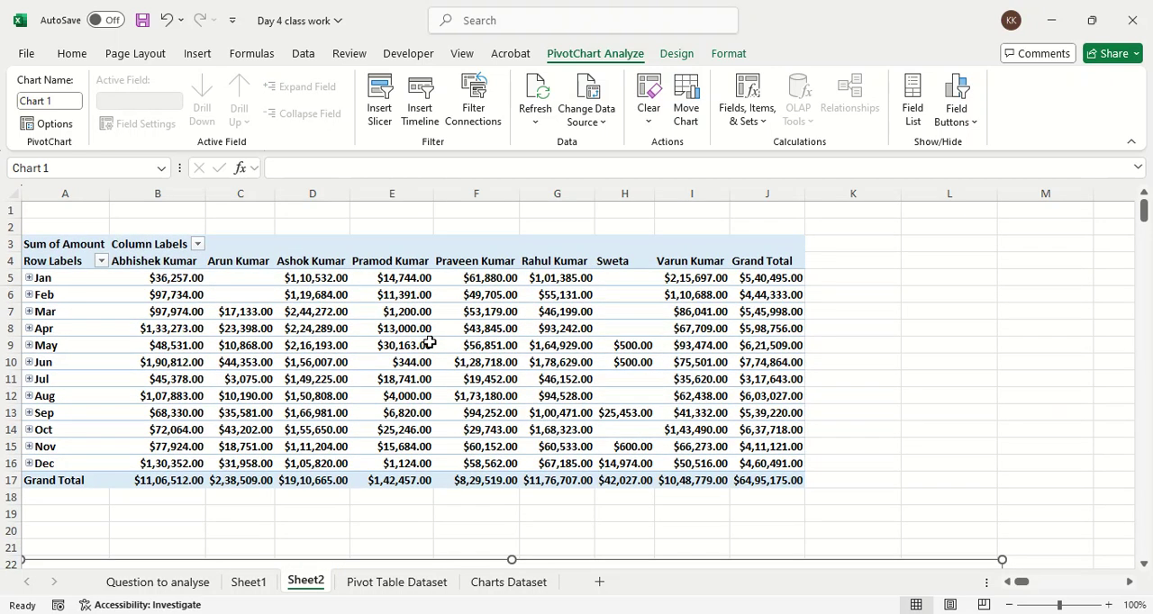
Step: Insert a timeline for the Date field and place it beside the PivotTable, over columns K to M starting at row 3
{"action": "left_click", "coordinate": [420, 117]}
{"action": "left_click", "coordinate": [498, 163]}
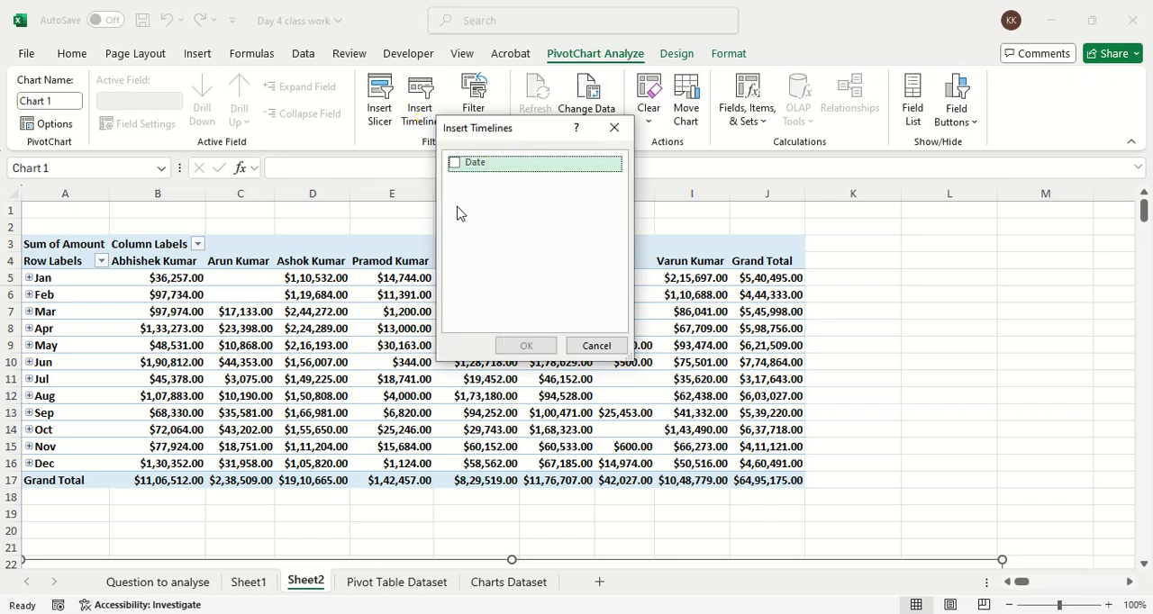
{"action": "left_click", "coordinate": [454, 162]}
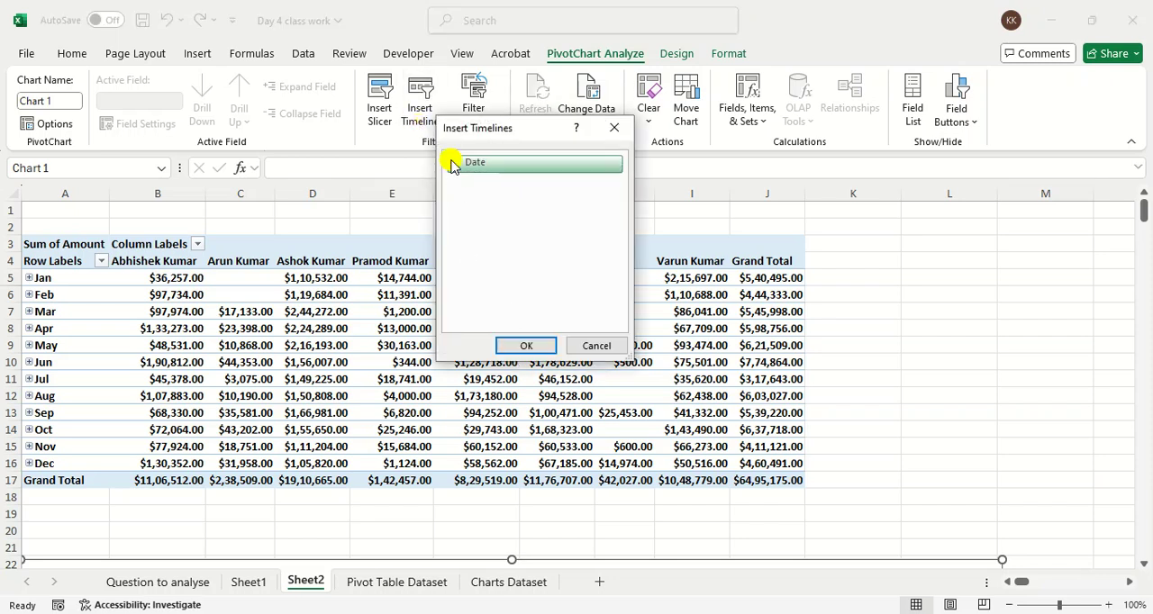
{"action": "left_click", "coordinate": [528, 347]}
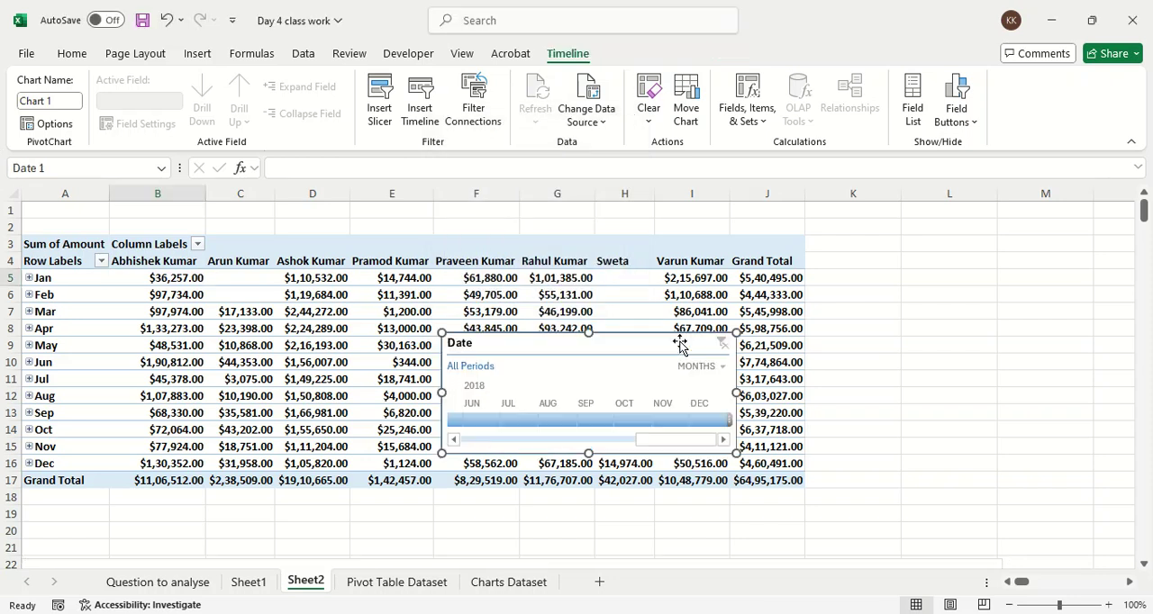
{"action": "left_click_drag", "start_coordinate": [613, 355], "coordinate": [956, 260]}
{"action": "left_click_drag", "start_coordinate": [893, 309], "coordinate": [893, 308]}
Step: Filter the PivotTable by single months on the timeline: July 2018, August 2017 and finally September 2017
{"action": "left_click", "coordinate": [871, 327]}
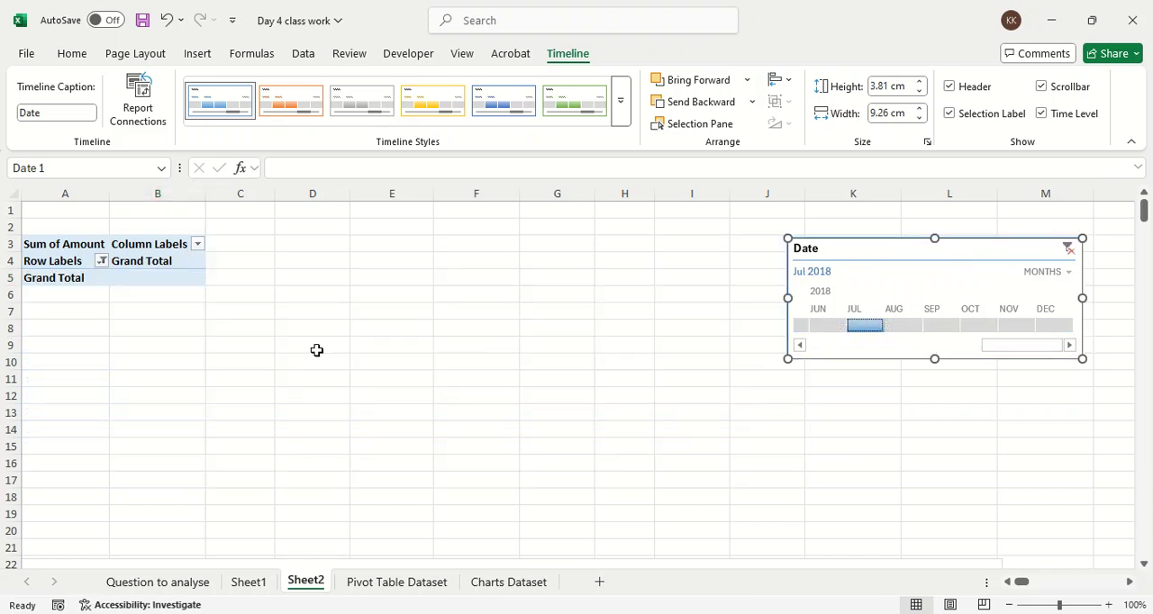
{"action": "left_click_drag", "start_coordinate": [800, 350], "coordinate": [800, 351]}
{"action": "left_click", "coordinate": [862, 325]}
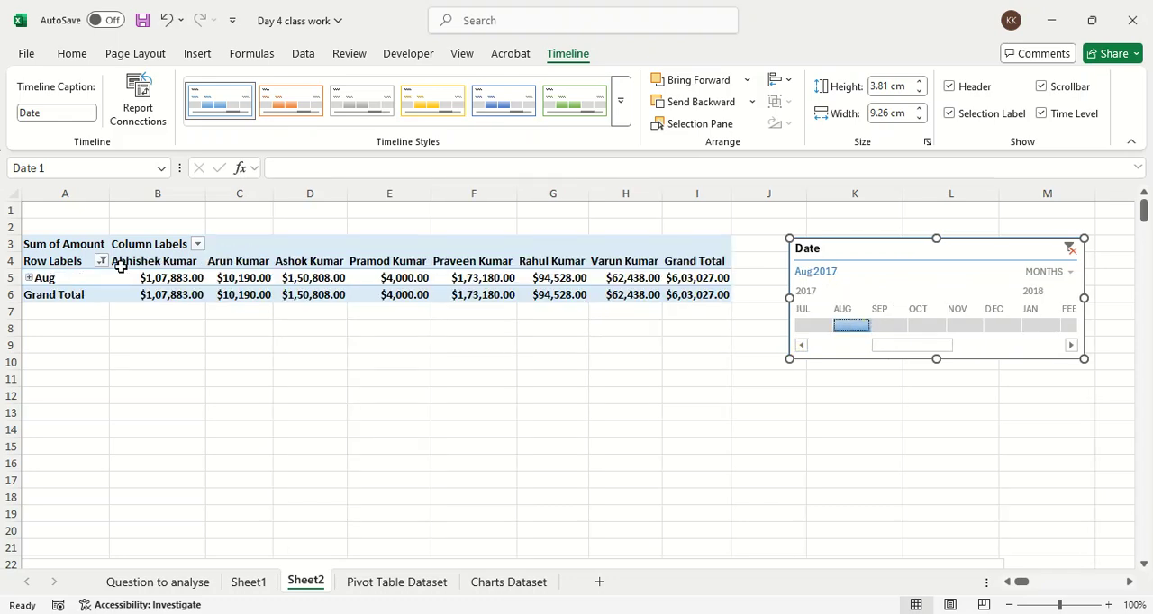
{"action": "left_click", "coordinate": [891, 327]}
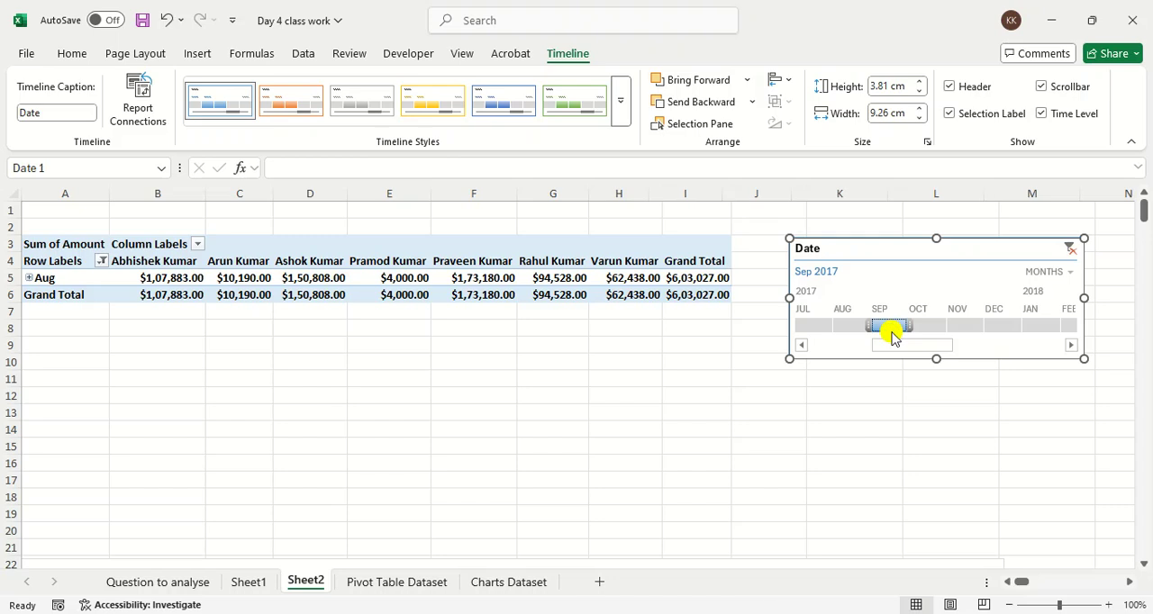
Step: Switch the timeline's time level to years and filter the PivotTable to 2017
{"action": "left_click", "coordinate": [1027, 273]}
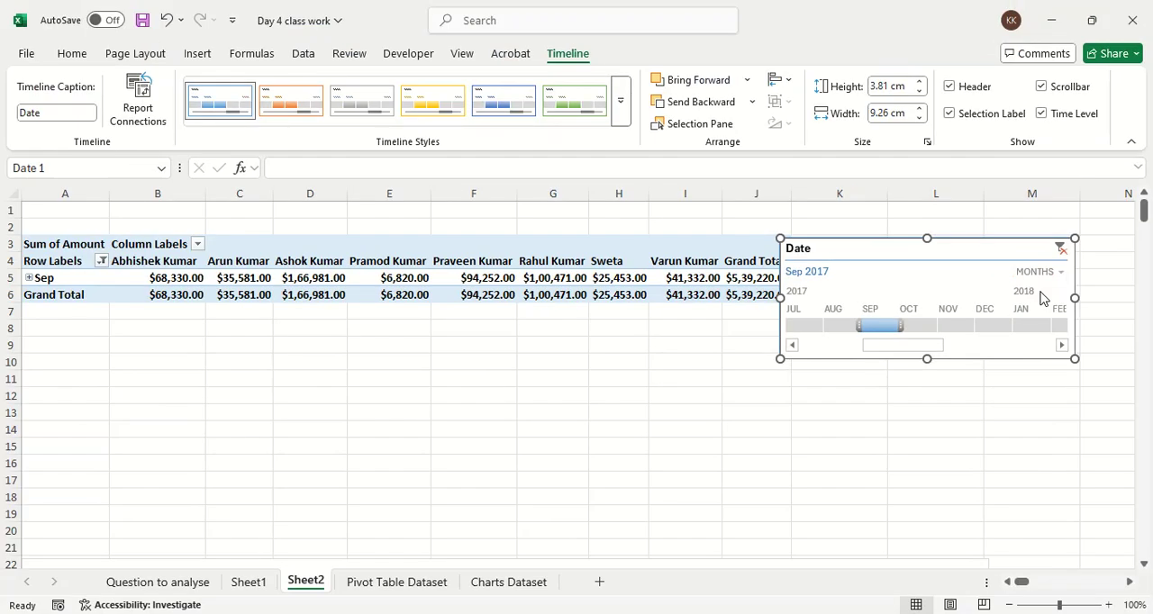
{"action": "left_click", "coordinate": [1045, 273]}
{"action": "left_click", "coordinate": [1061, 296]}
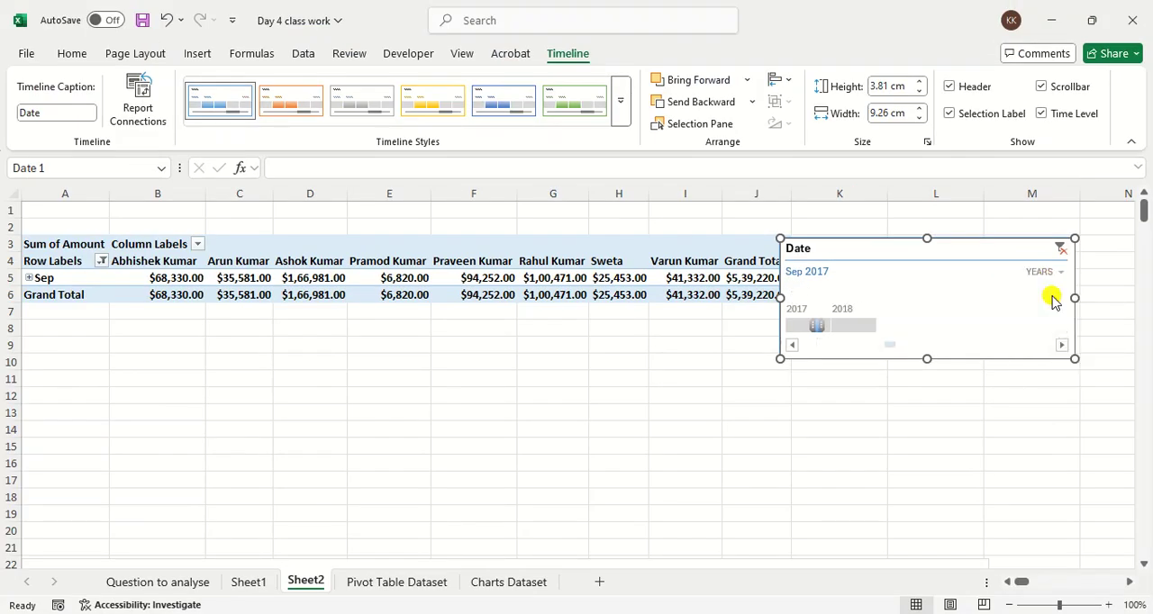
{"action": "left_click", "coordinate": [804, 328]}
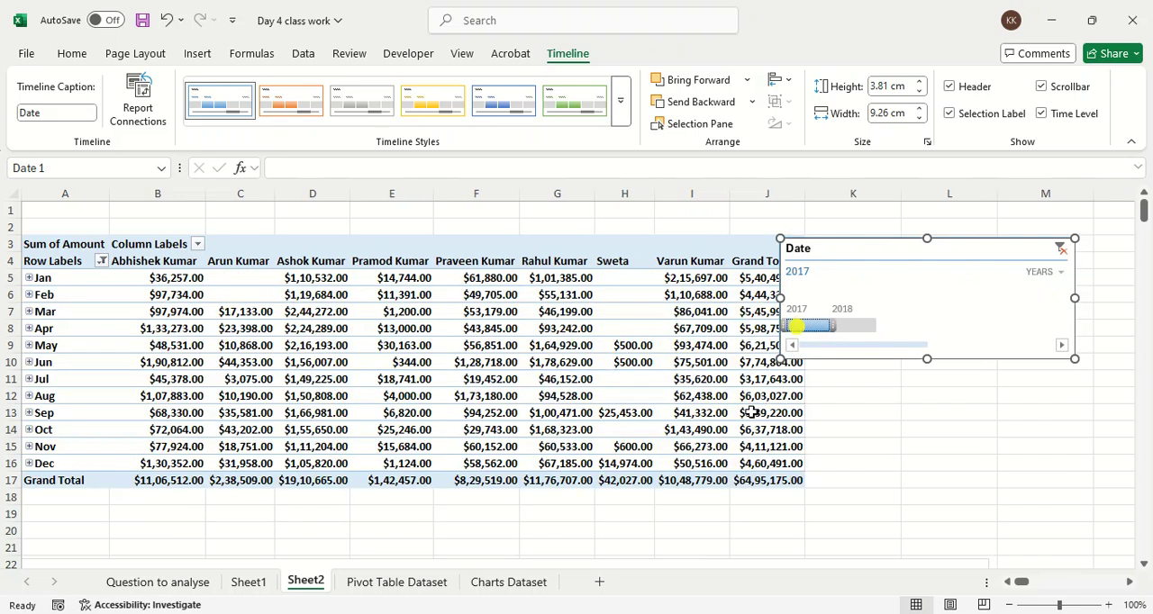
{"action": "left_click", "coordinate": [863, 326]}
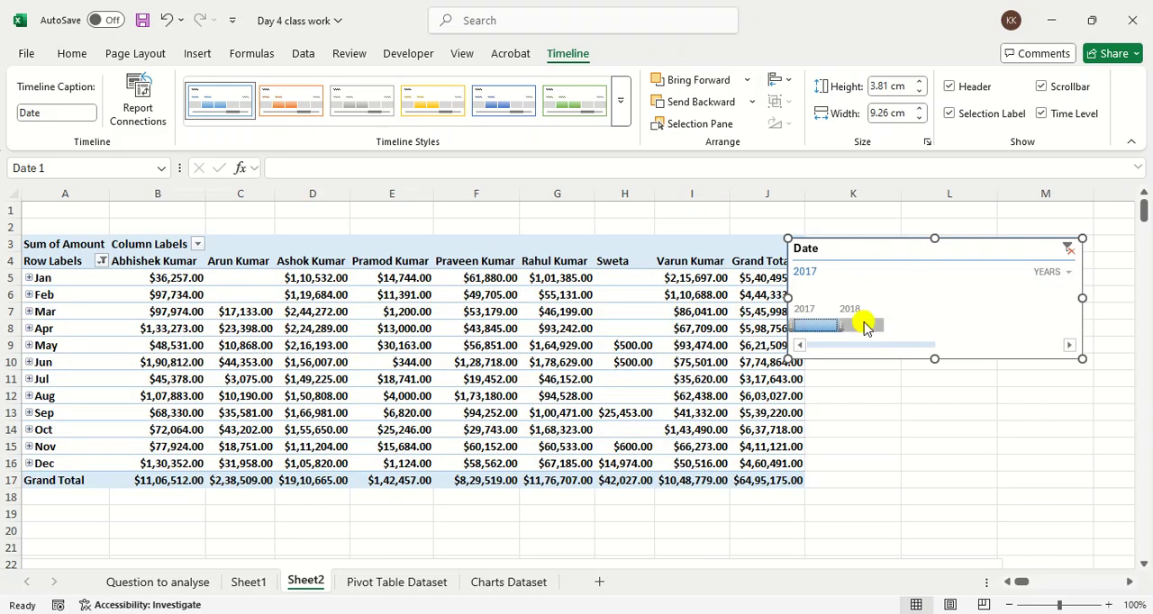
{"action": "left_click", "coordinate": [823, 326]}
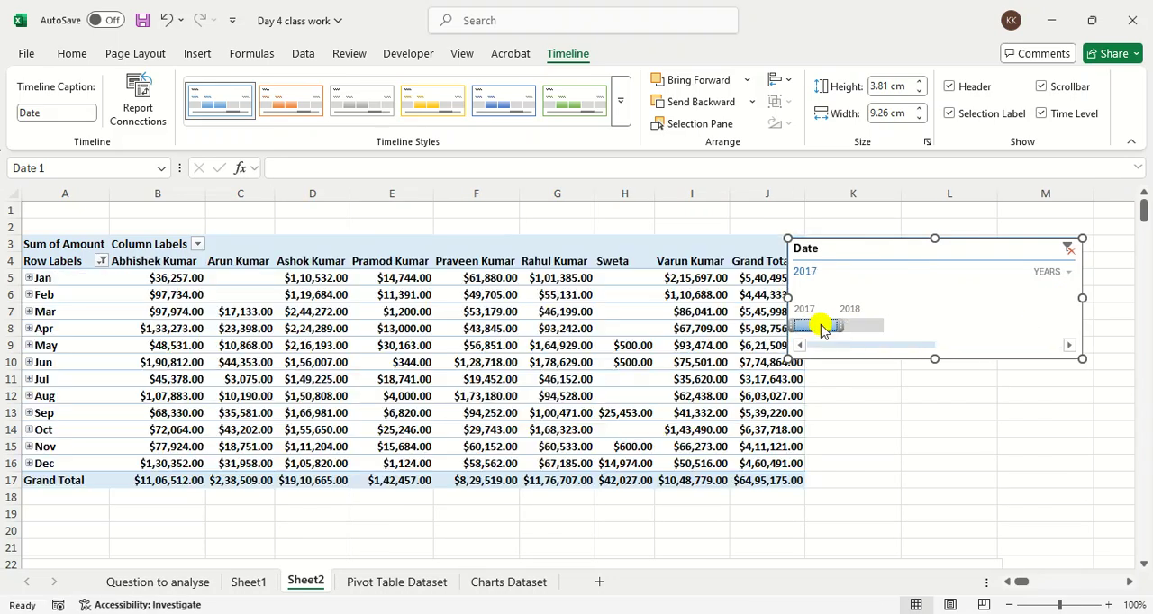
Step: Switch the timeline's time level to quarters and filter the PivotTable to Q3 2017
{"action": "left_click", "coordinate": [1037, 278]}
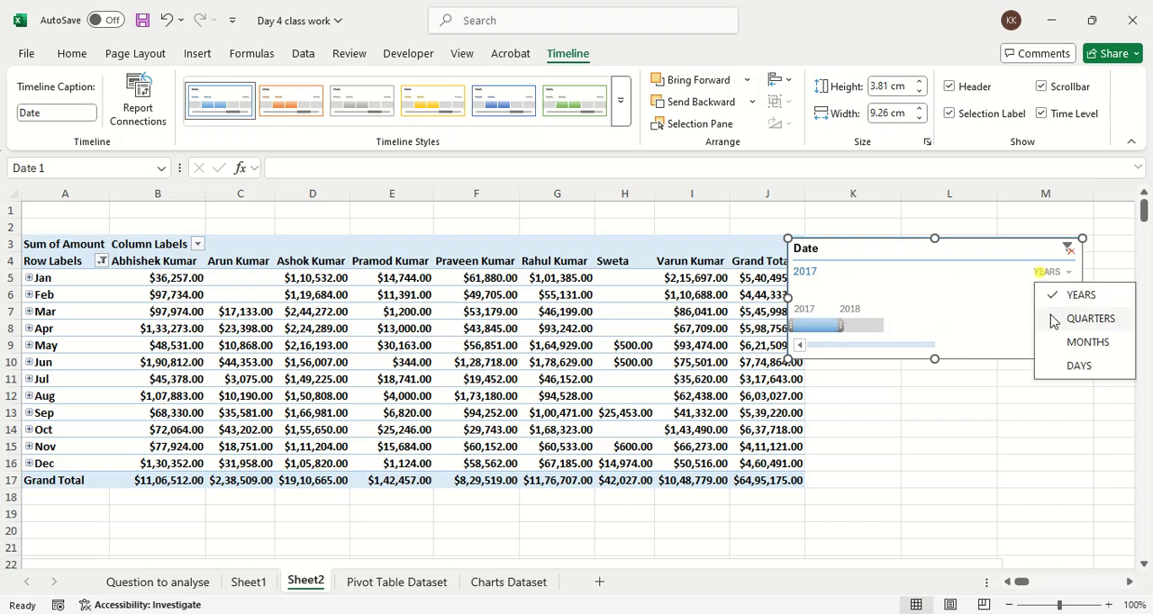
{"action": "left_click", "coordinate": [1051, 315]}
{"action": "left_click", "coordinate": [828, 325]}
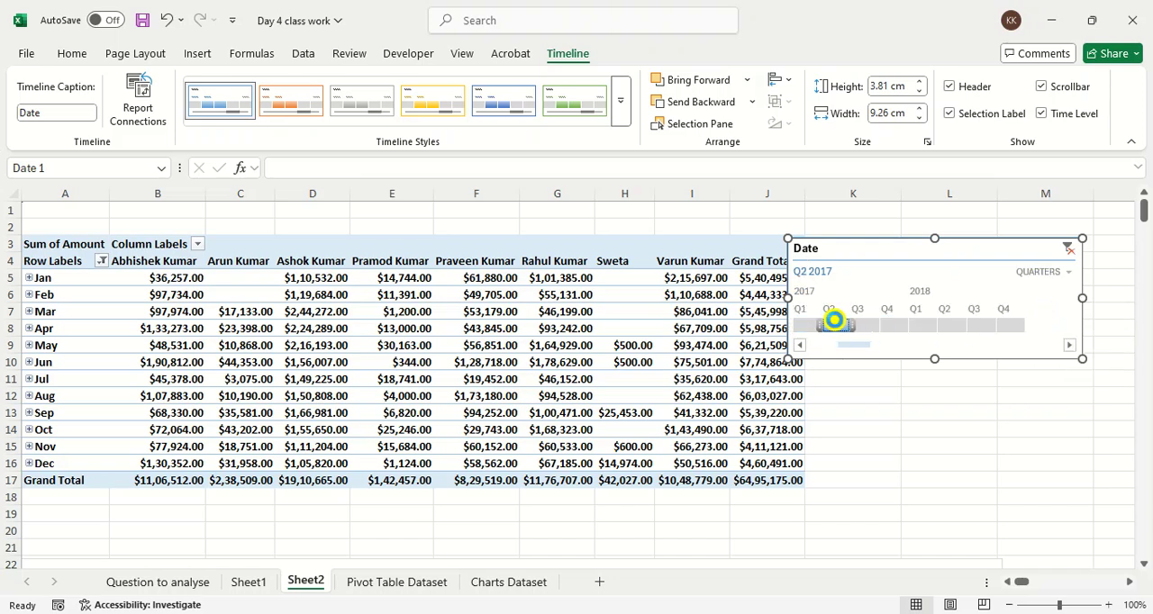
{"action": "left_click", "coordinate": [851, 327]}
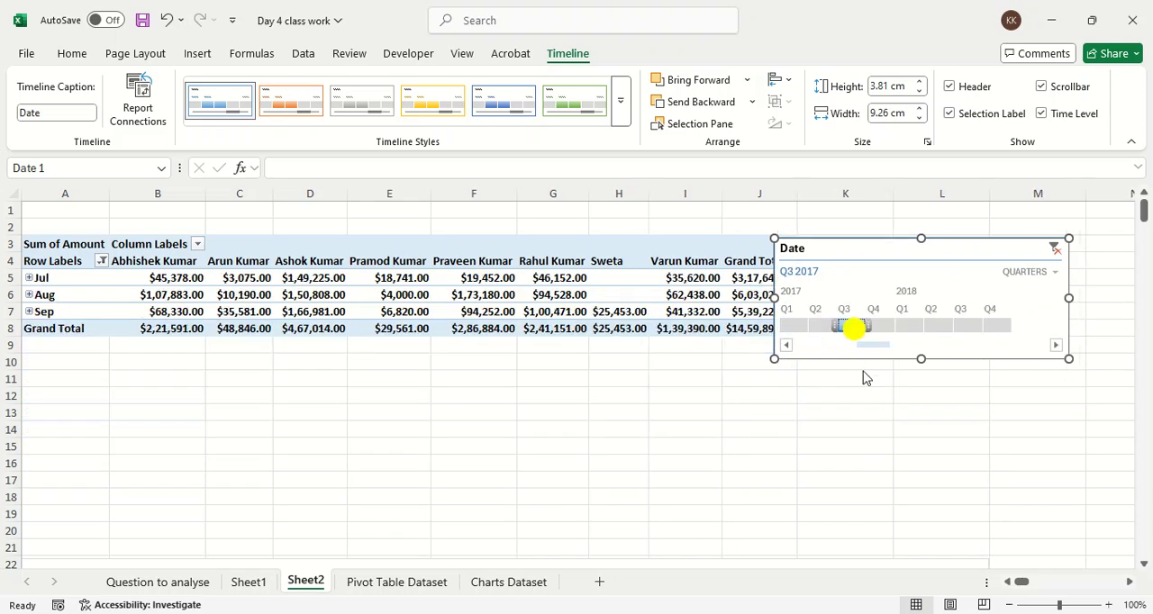
Step: Look at the filtered PivotChart and move it up over the PivotTable to start at row 4, next to the timeline
{"action": "scroll", "coordinate": [540, 459], "scroll_direction": "down", "scroll_amount": 6}
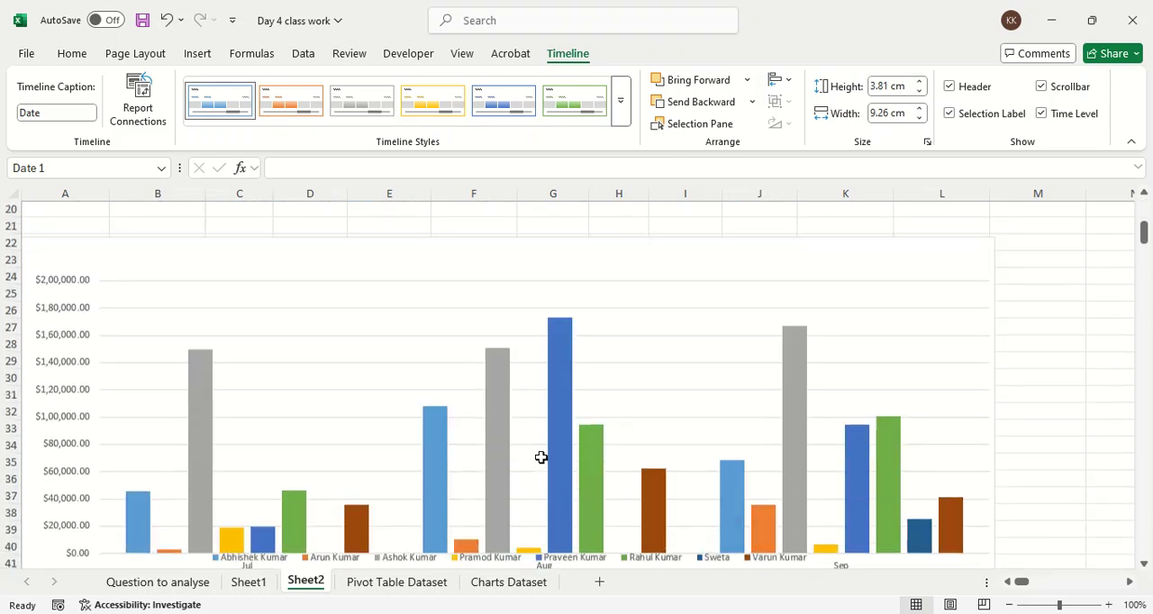
{"action": "scroll", "coordinate": [463, 448], "scroll_direction": "up", "scroll_amount": 3}
{"action": "scroll", "coordinate": [419, 266], "scroll_direction": "up", "scroll_amount": 4}
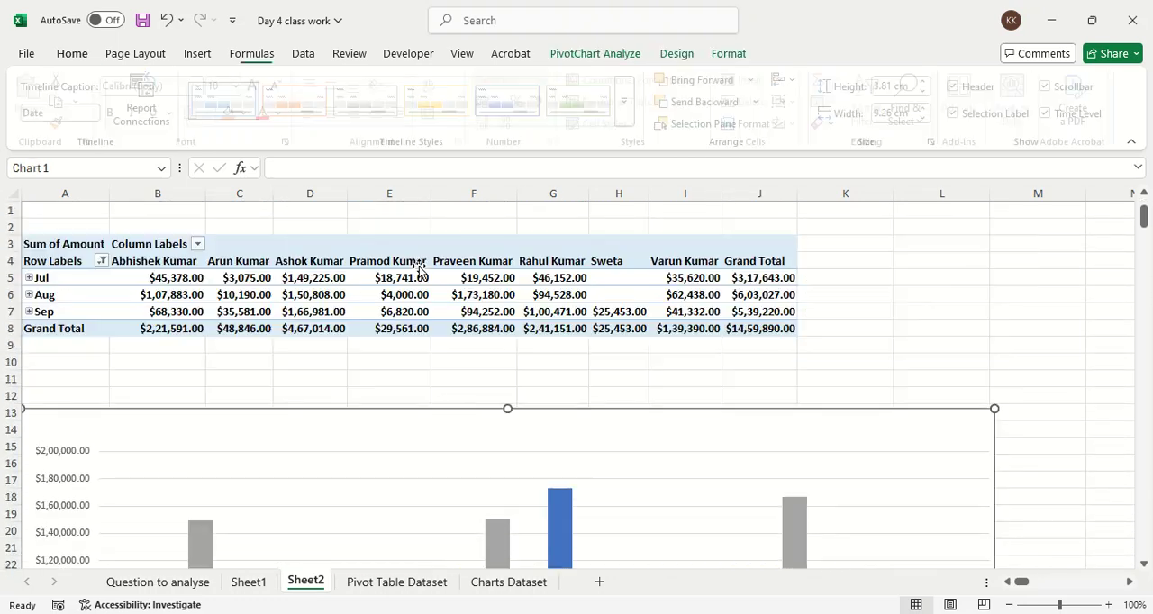
{"action": "left_click_drag", "start_coordinate": [401, 417], "coordinate": [358, 260]}
Step: Filter the PivotChart by quarter on the timeline through Q2, Q1 and Q3 2017, and move the chart below the PivotTable to row 17
{"action": "left_click", "coordinate": [827, 326]}
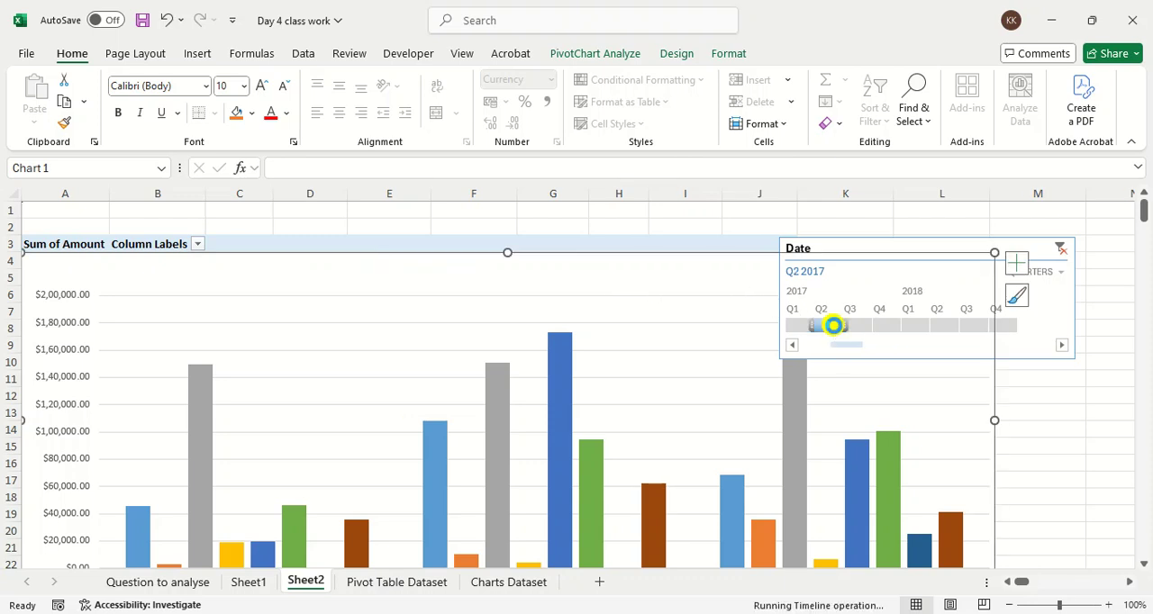
{"action": "left_click", "coordinate": [780, 327]}
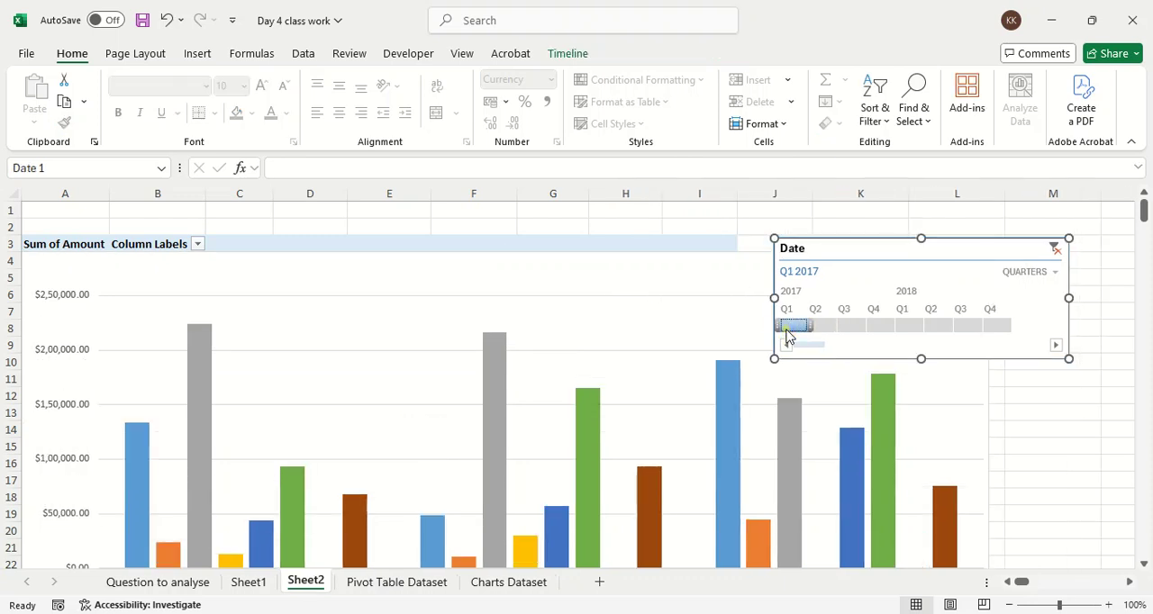
{"action": "left_click", "coordinate": [870, 329]}
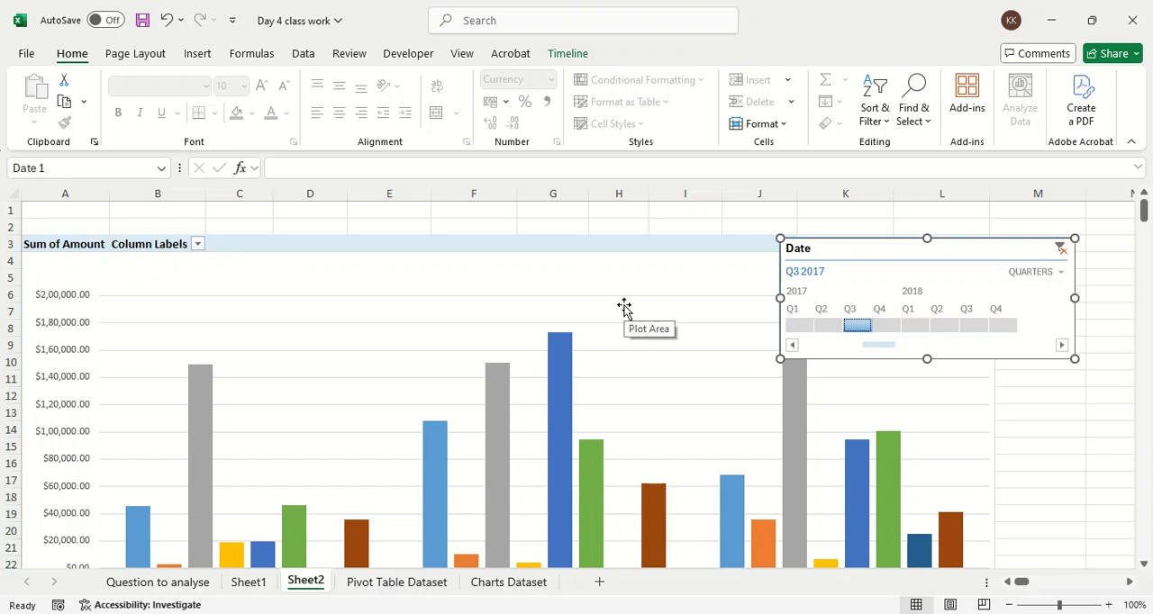
{"action": "left_click_drag", "start_coordinate": [608, 283], "coordinate": [571, 520]}
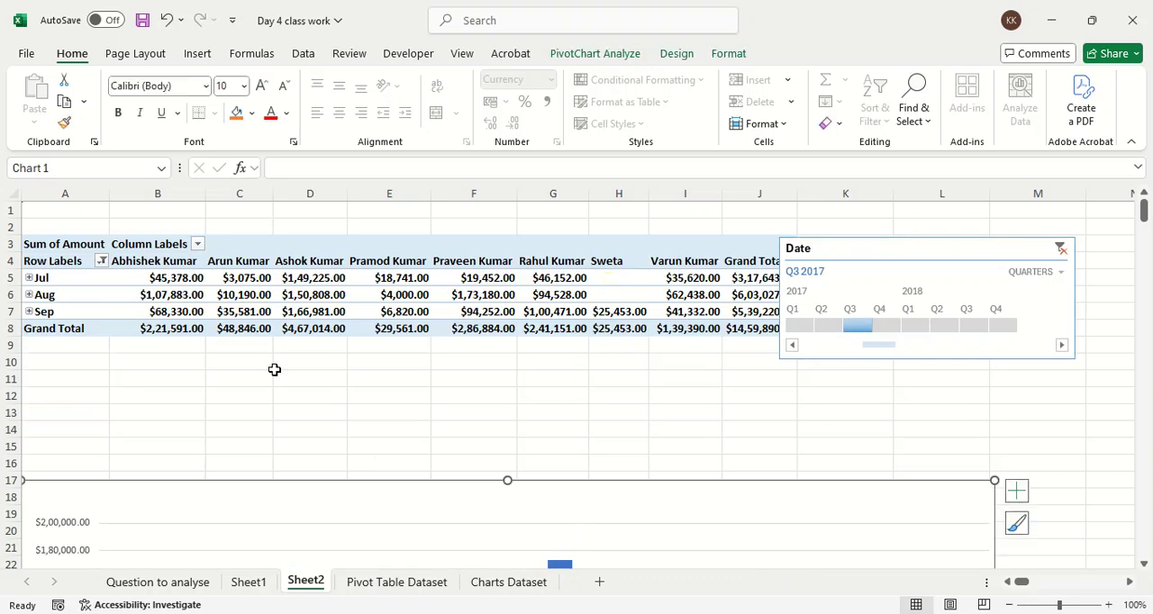
{"action": "left_click_drag", "start_coordinate": [168, 270], "coordinate": [553, 317]}
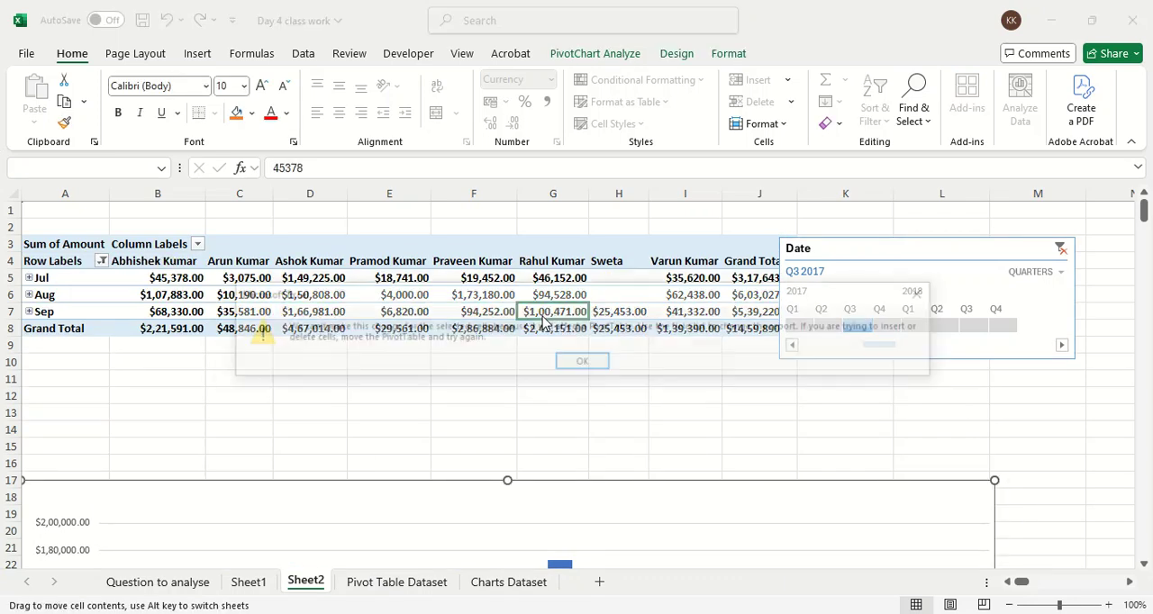
{"action": "left_click", "coordinate": [922, 301]}
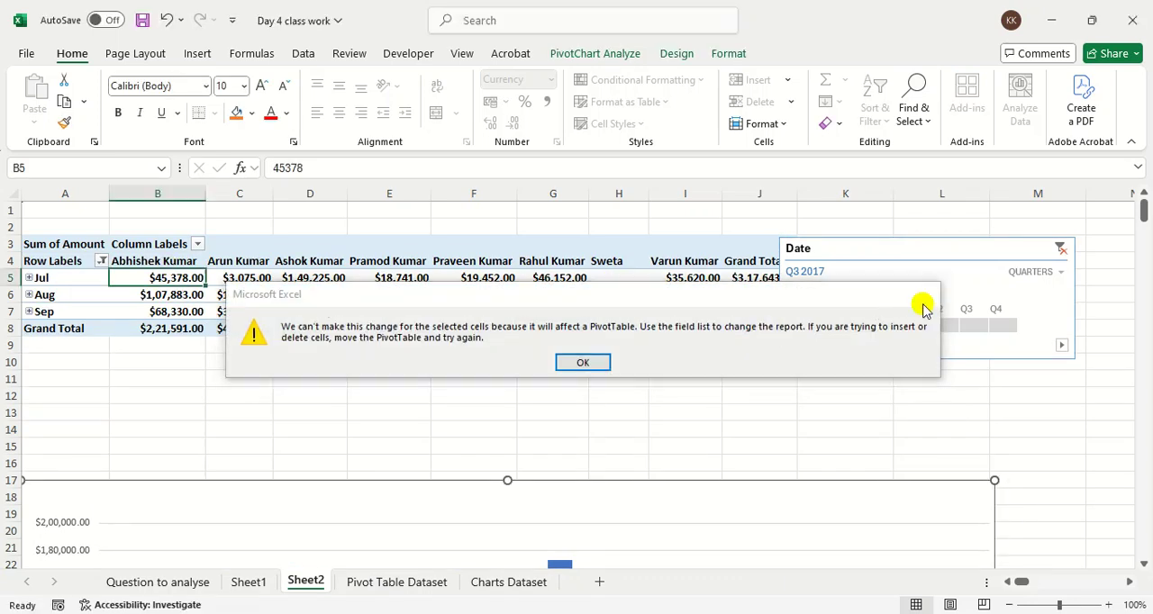
{"action": "left_click", "coordinate": [197, 52]}
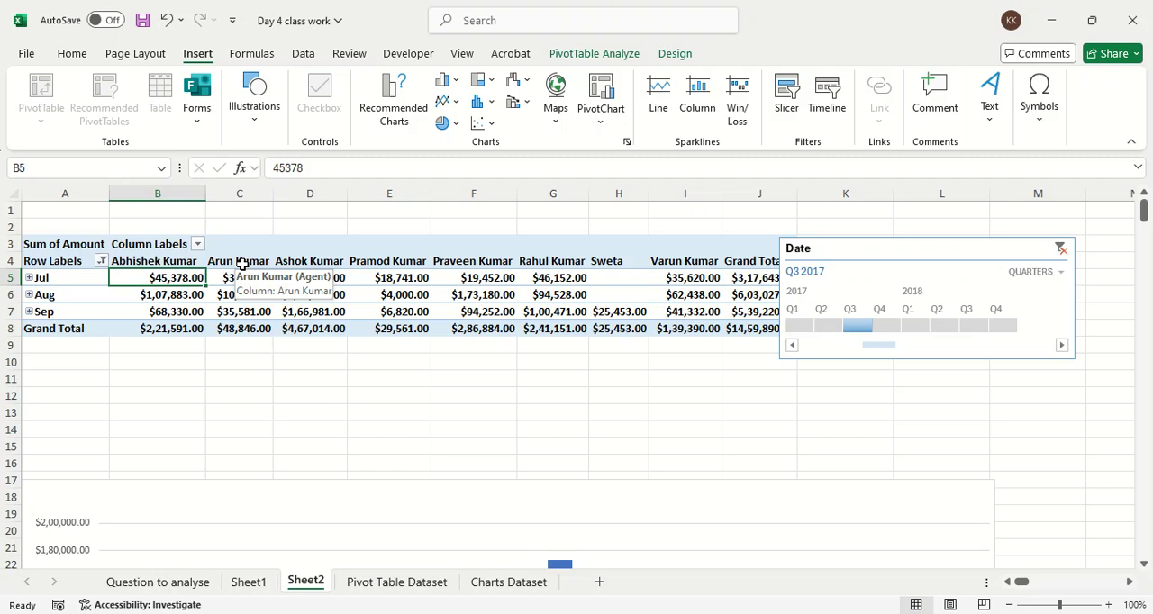
Step: Switch to the Day 5 class work workbook and read the first two PivotTable questions on the Question to analyse sheet
{"action": "key", "text": "alt+Tab"}
{"action": "key", "text": "alt+Tab"}
{"action": "key", "text": "alt+Tab"}
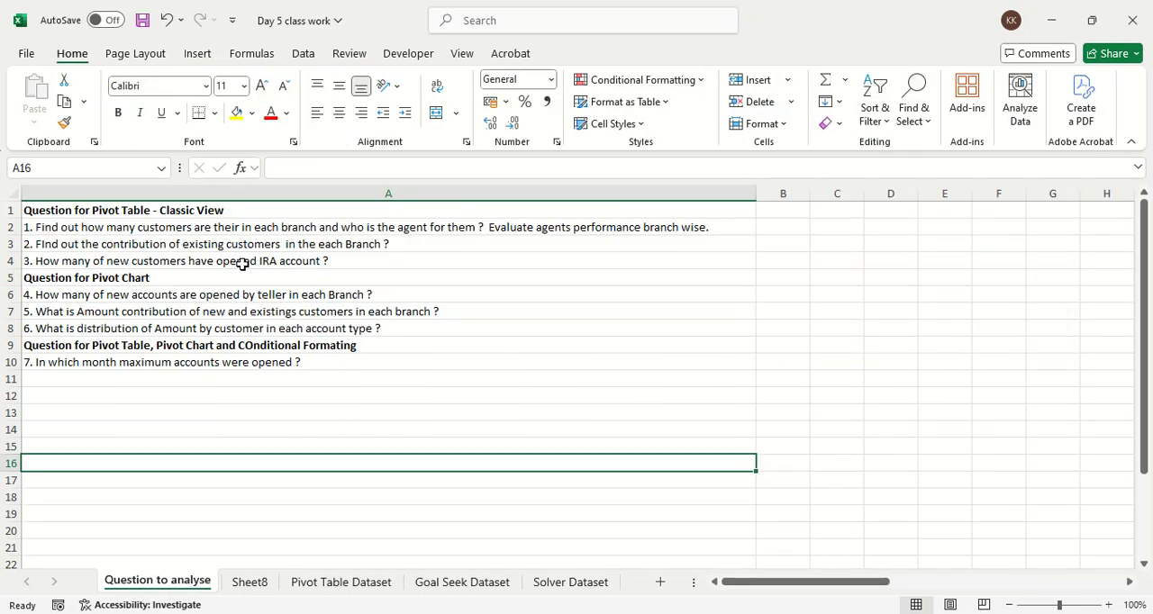
{"action": "left_click", "coordinate": [158, 228]}
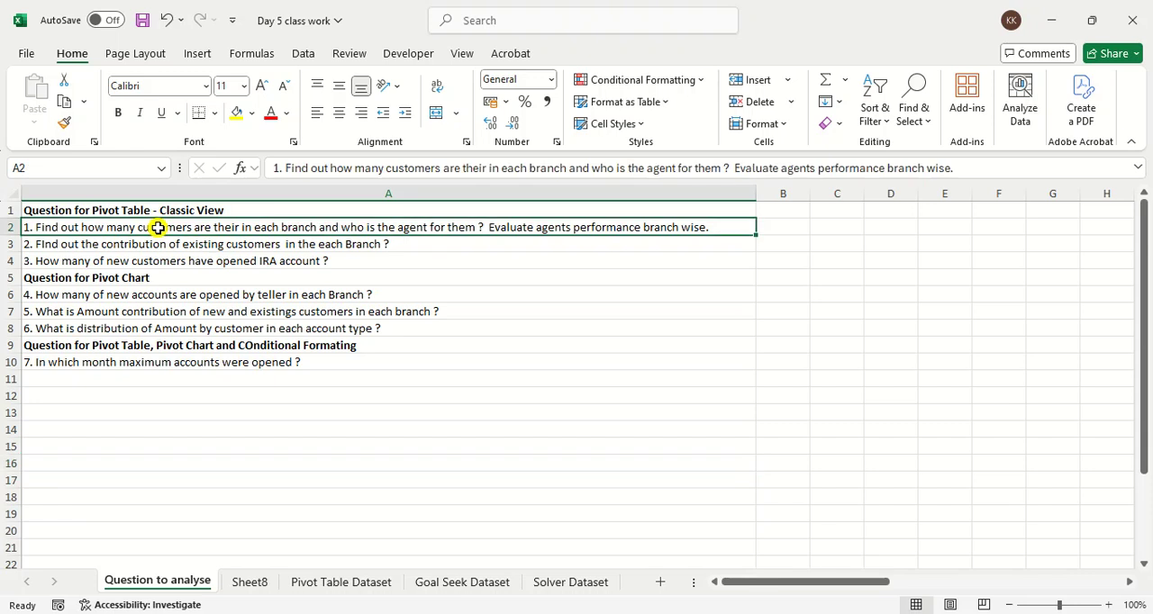
{"action": "left_click", "coordinate": [237, 411]}
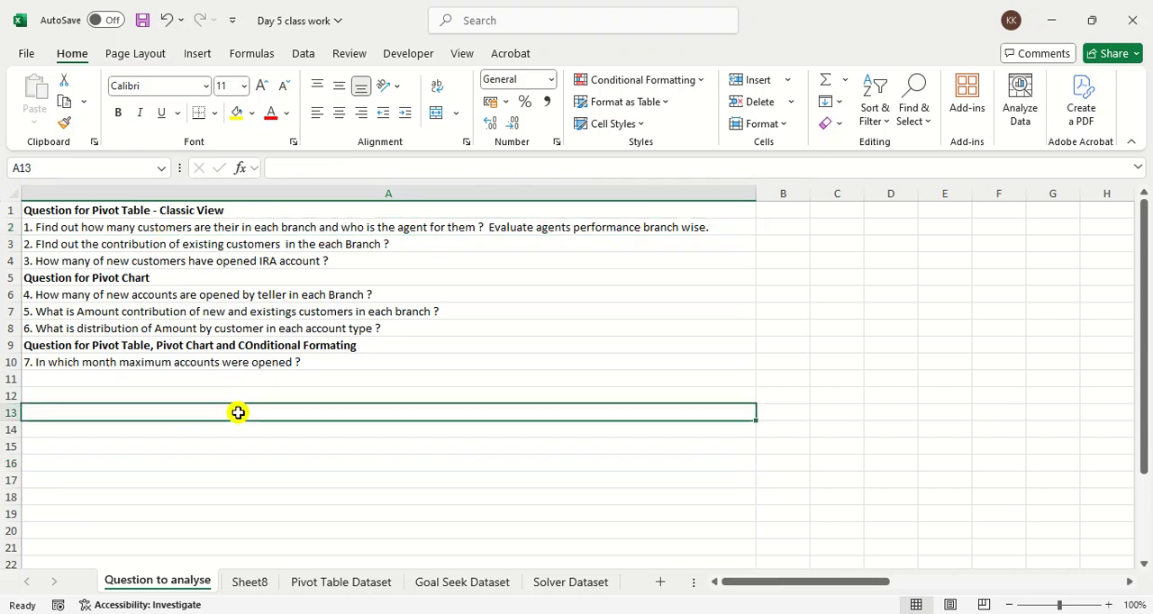
{"action": "left_click", "coordinate": [90, 249]}
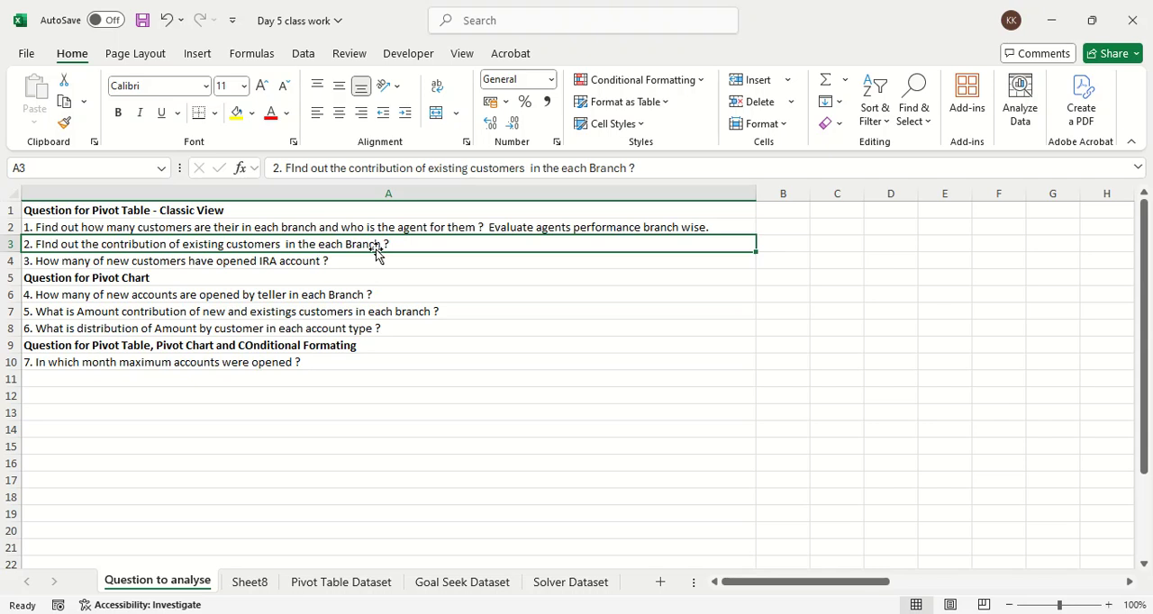
Step: Return to the Day 4 class work workbook and look at its question list and the start of the Pivot Table Dataset sheet
{"action": "key", "text": "alt+Tab"}
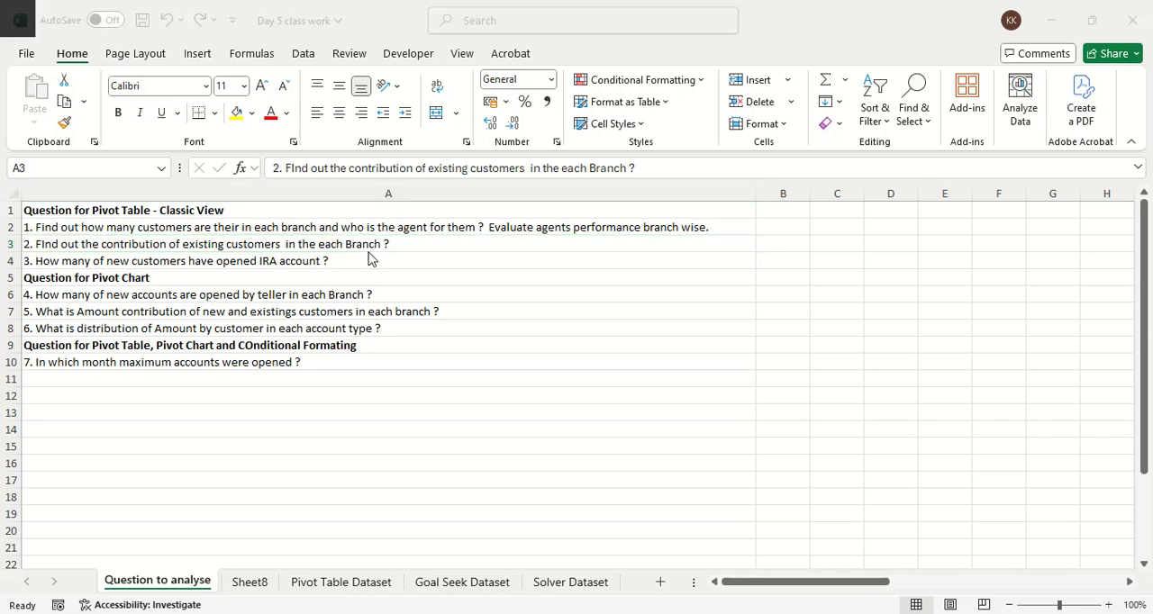
{"action": "left_click", "coordinate": [169, 581]}
{"action": "left_click", "coordinate": [229, 479]}
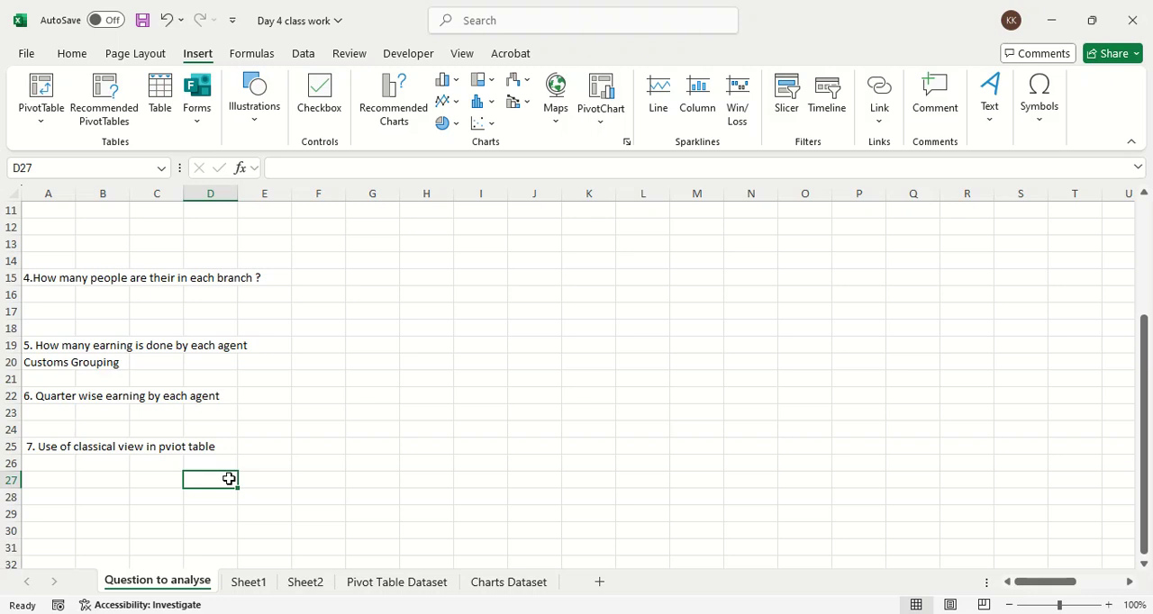
{"action": "left_click", "coordinate": [375, 591]}
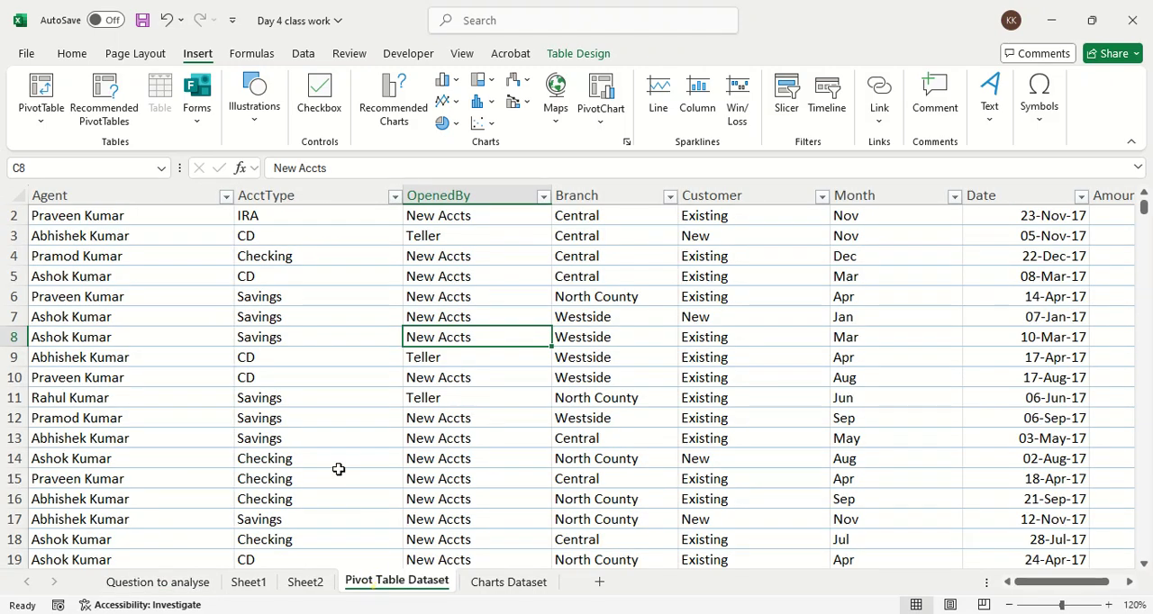
{"action": "scroll", "coordinate": [338, 470], "scroll_direction": "up", "scroll_amount": 1}
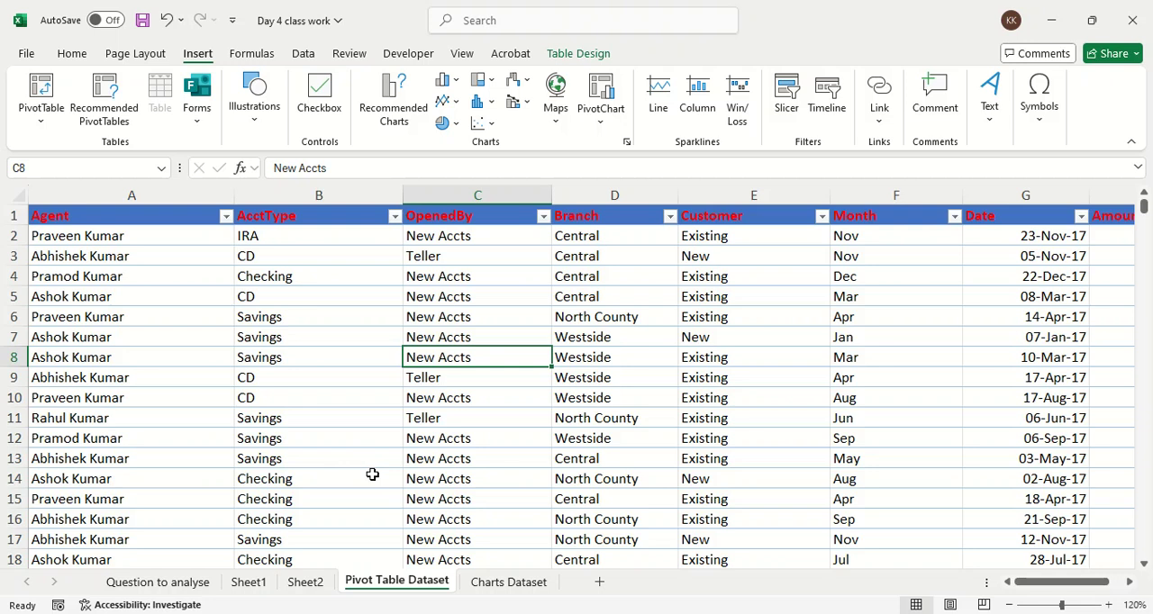
Step: Switch to the Google Meet call in the browser and look through the list of meeting participants
{"action": "key", "text": "alt+Tab"}
{"action": "key", "text": "alt+Tab"}
{"action": "left_click", "coordinate": [362, 587]}
{"action": "scroll", "coordinate": [928, 455], "scroll_direction": "down", "scroll_amount": 5}
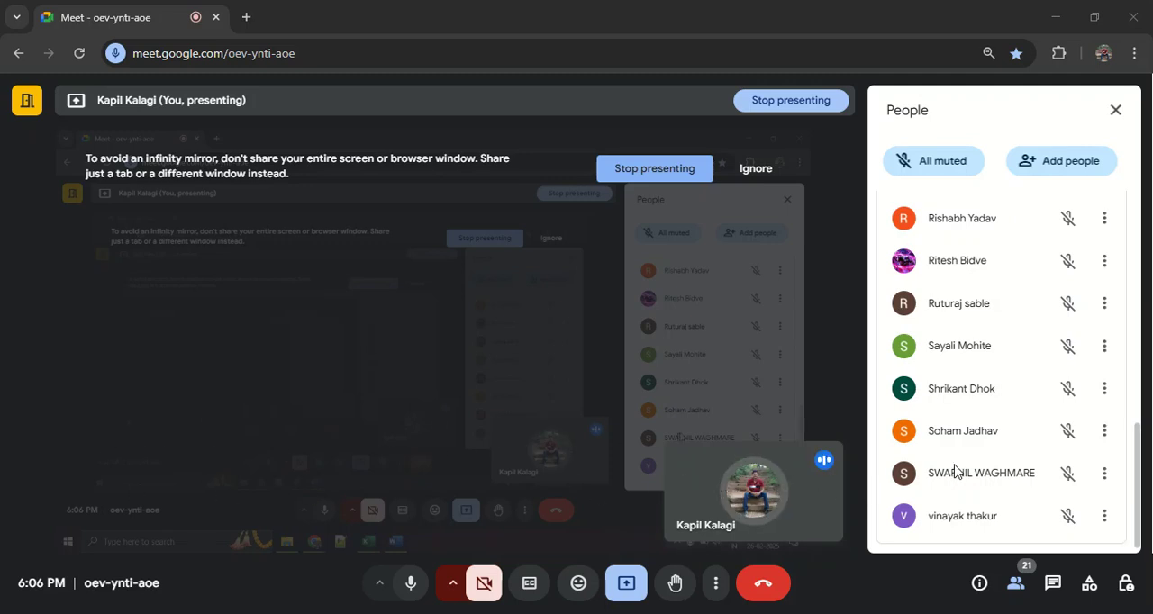
{"action": "scroll", "coordinate": [986, 463], "scroll_direction": "down", "scroll_amount": 1}
{"action": "scroll", "coordinate": [986, 463], "scroll_direction": "up", "scroll_amount": 5}
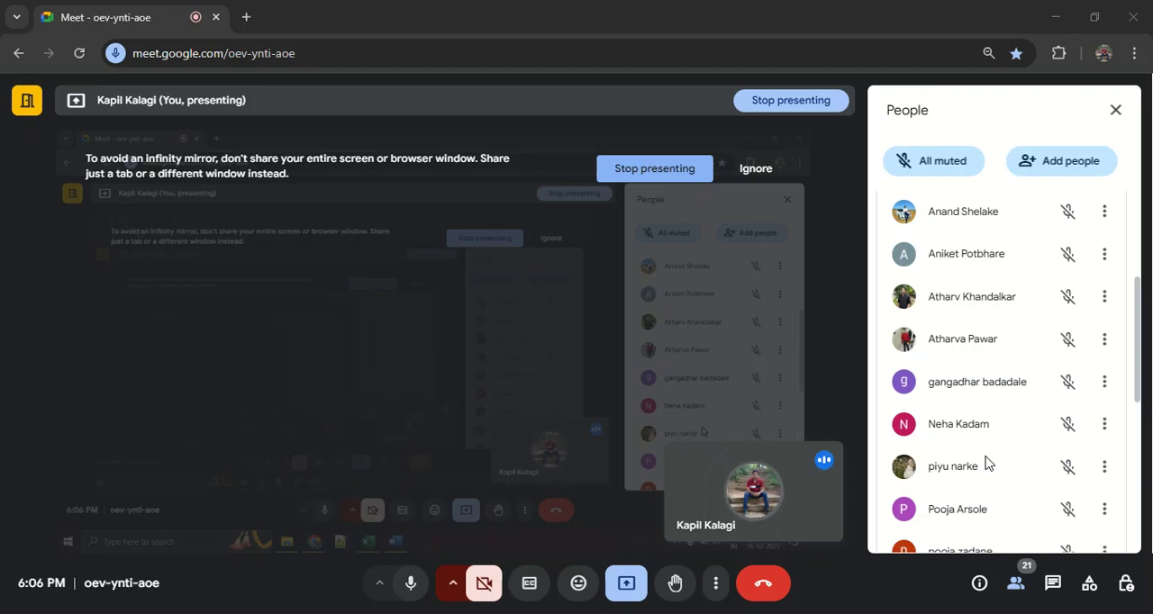
{"action": "scroll", "coordinate": [985, 463], "scroll_direction": "up", "scroll_amount": 3}
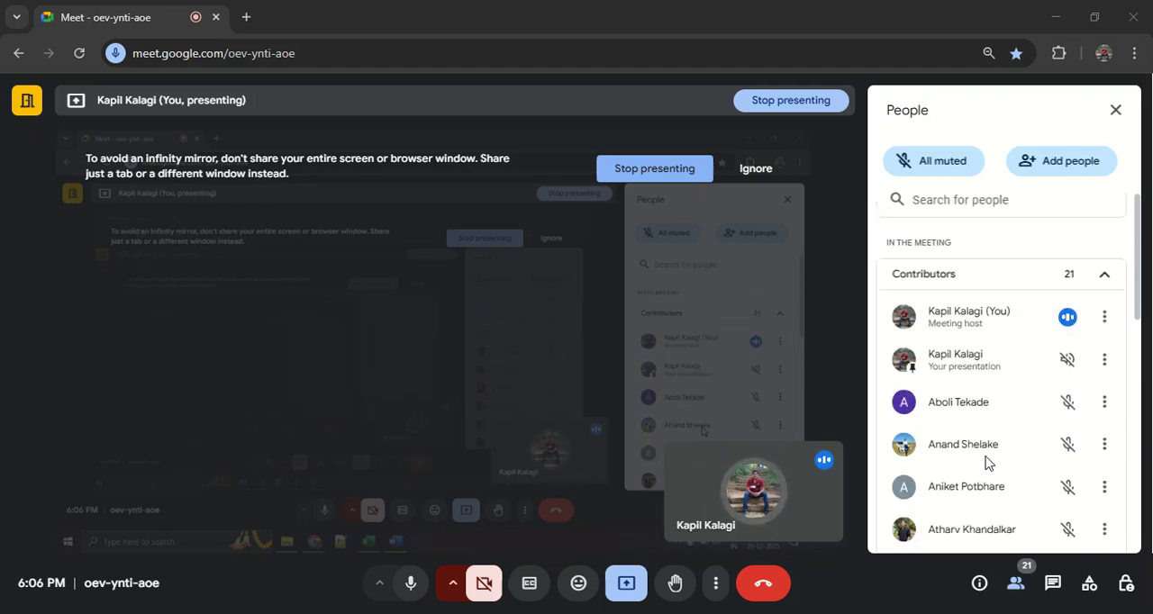
{"action": "scroll", "coordinate": [985, 463], "scroll_direction": "down", "scroll_amount": 2}
{"action": "left_click_drag", "start_coordinate": [1136, 339], "coordinate": [1140, 363]}
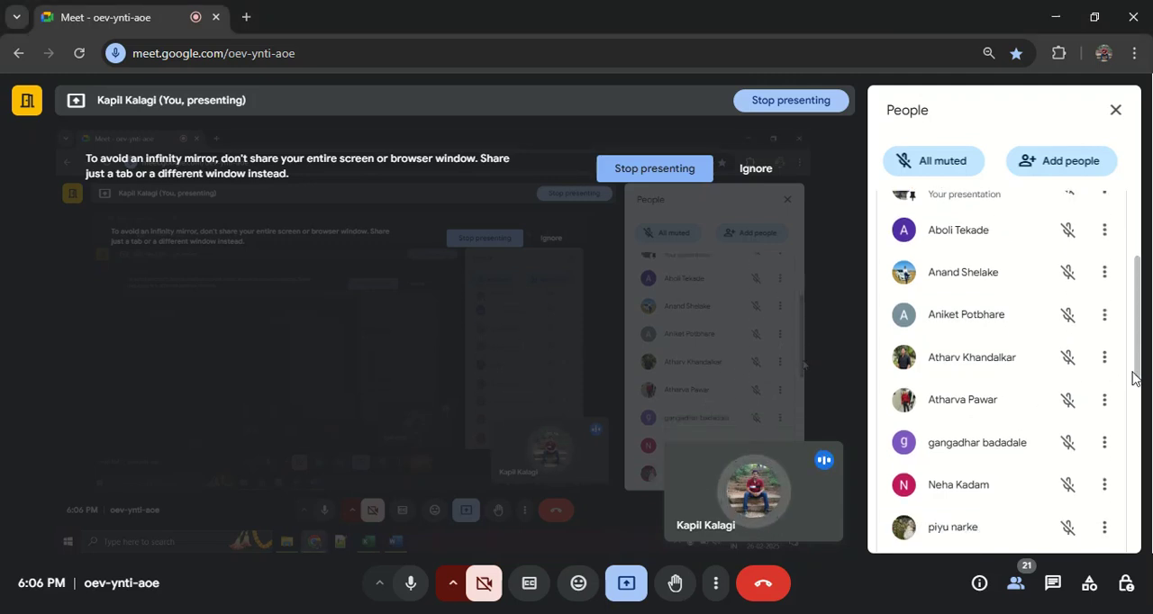
Step: Show the meeting in full screen and look through the participant list down to its end
{"action": "left_click", "coordinate": [717, 583]}
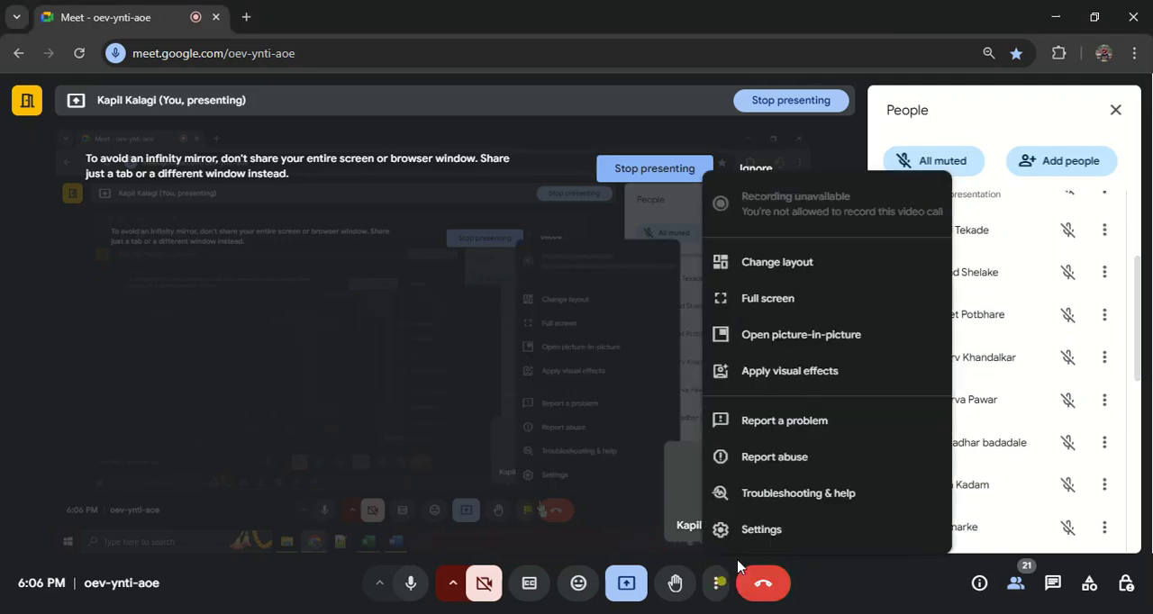
{"action": "left_click", "coordinate": [767, 299]}
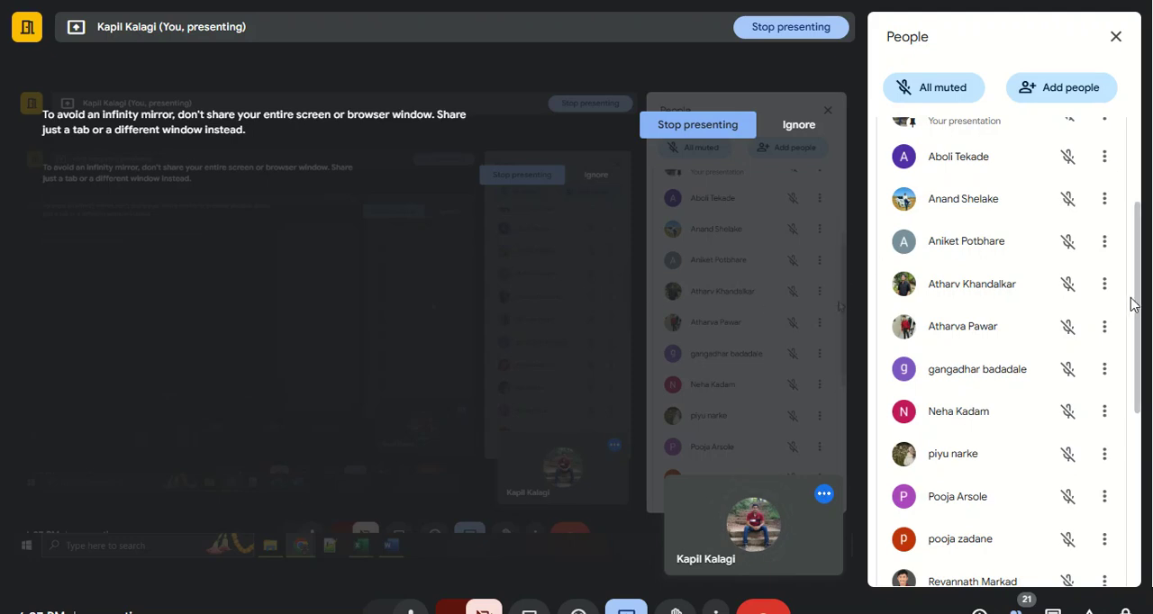
{"action": "left_click_drag", "start_coordinate": [1134, 298], "coordinate": [1139, 315]}
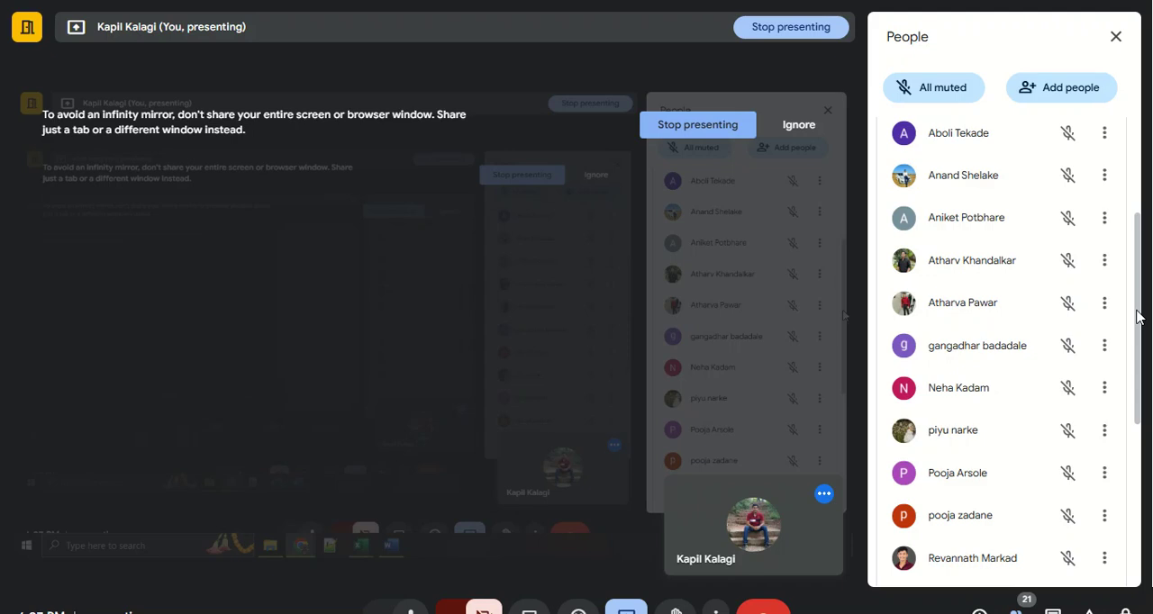
{"action": "left_click_drag", "start_coordinate": [1138, 317], "coordinate": [1140, 521]}
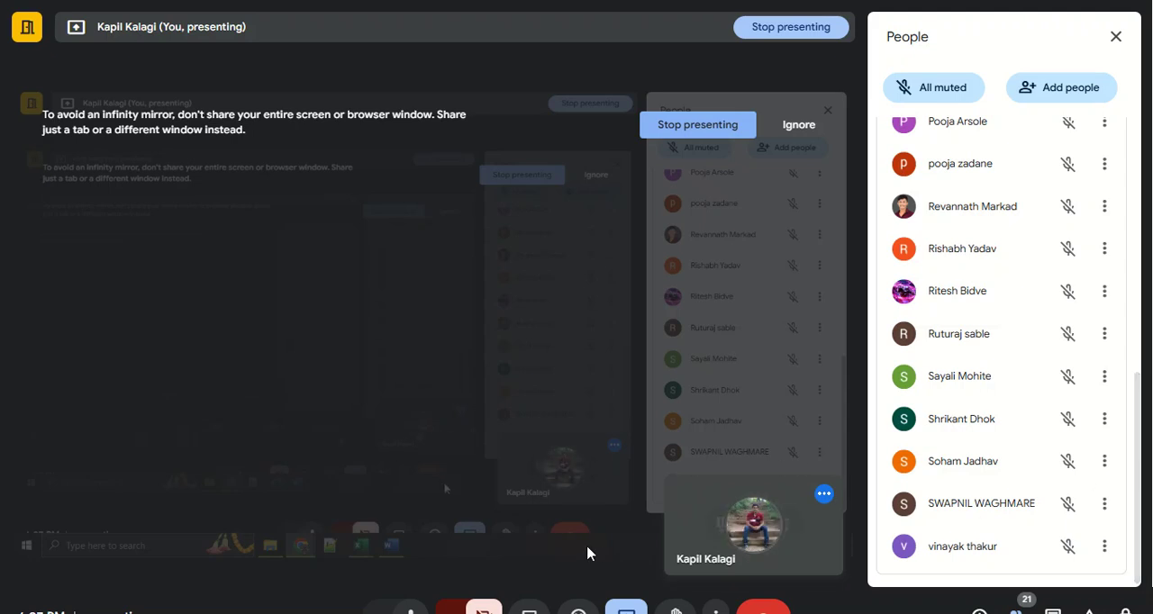
Step: In Excel's Day 5 class work, insert a PivotChart from Table4 on the Pivot Table Dataset sheet into a new worksheet and place it beside the PivotTable
{"action": "mouse_move", "coordinate": [478, 610]}
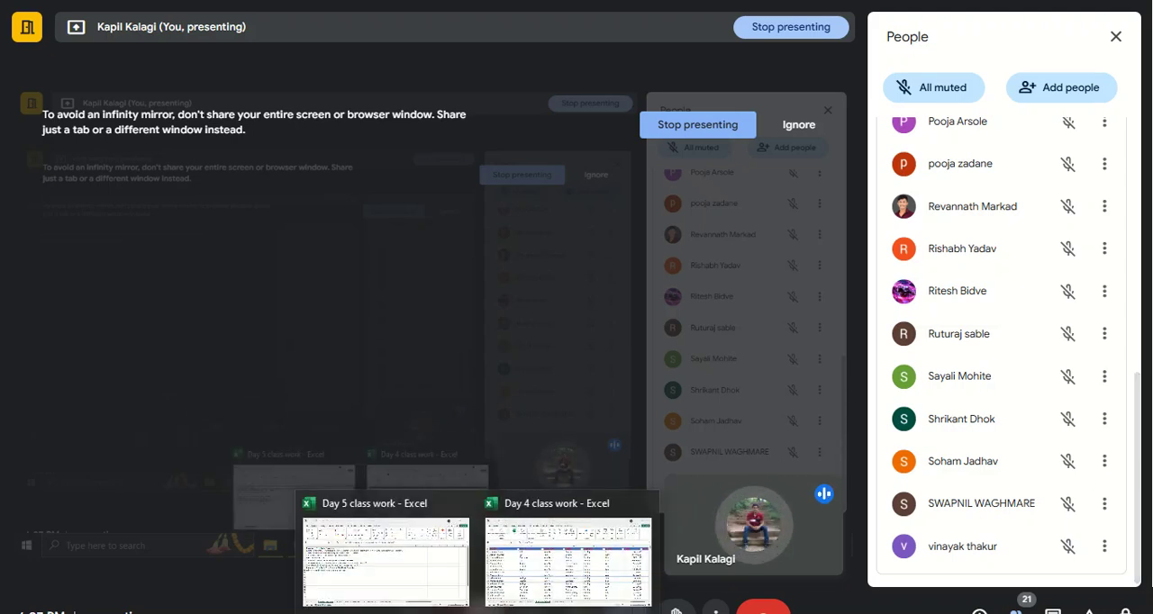
{"action": "left_click", "coordinate": [427, 568]}
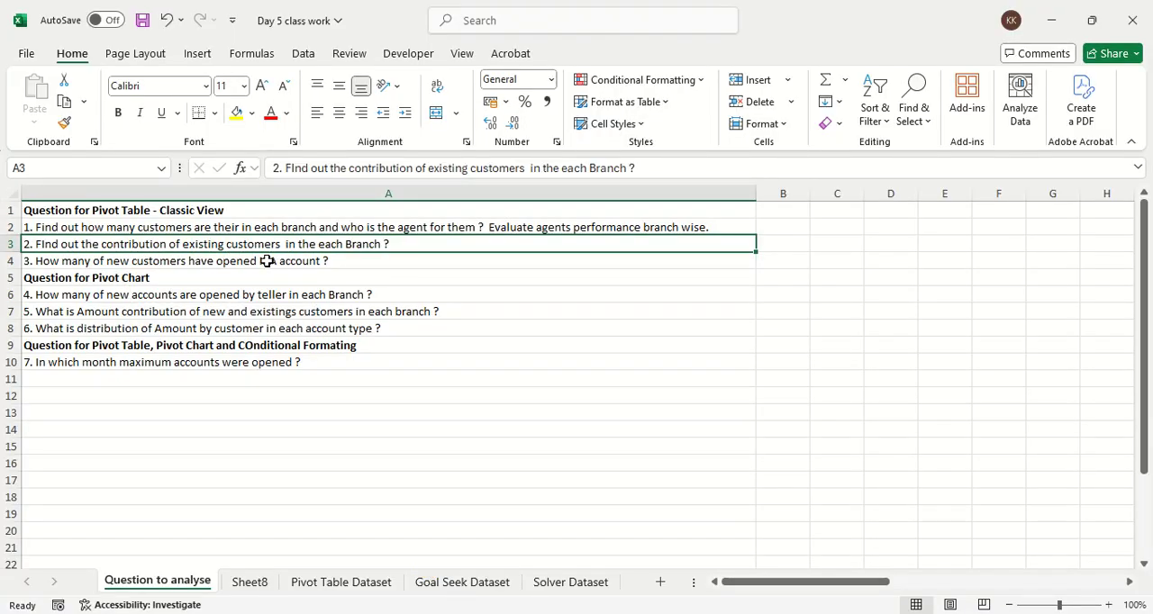
{"action": "left_click", "coordinate": [342, 581]}
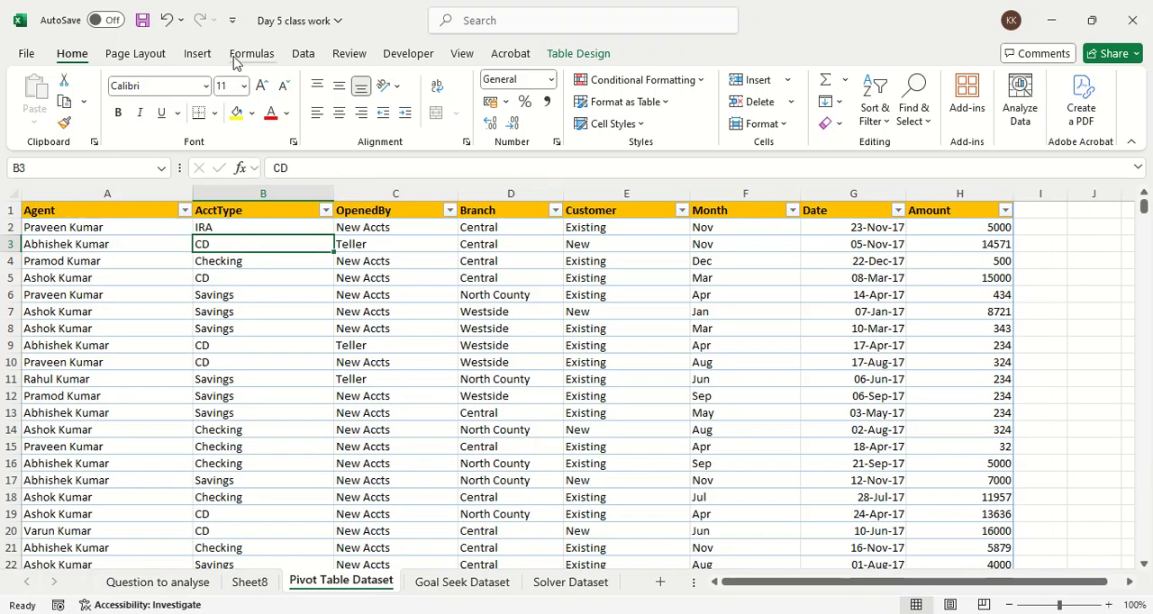
{"action": "left_click", "coordinate": [199, 55]}
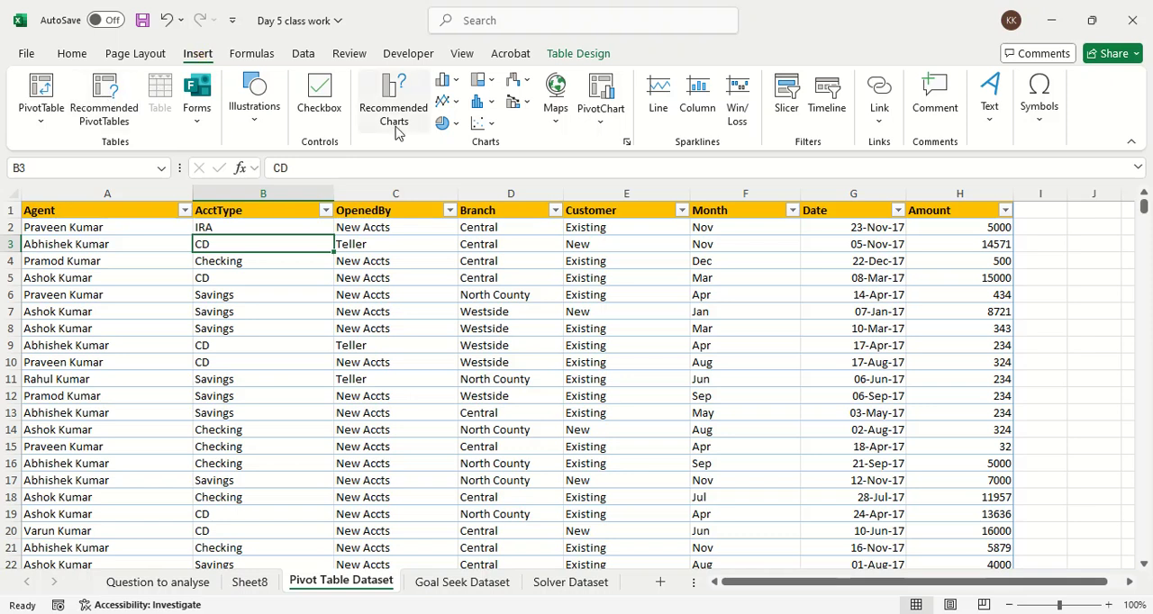
{"action": "left_click", "coordinate": [586, 126]}
{"action": "left_click", "coordinate": [595, 169]}
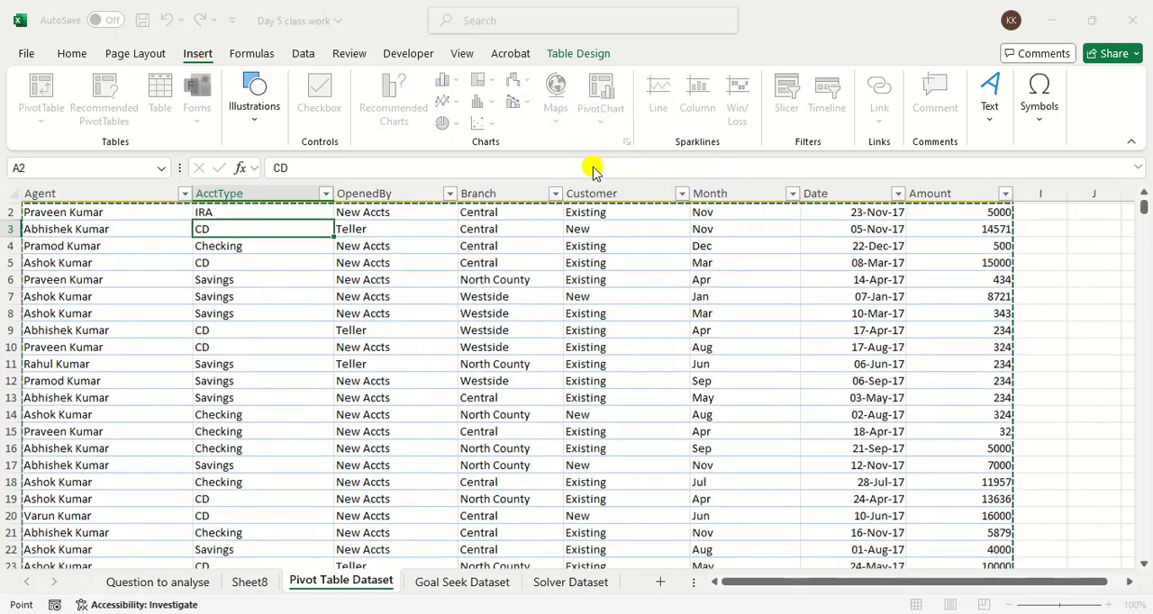
{"action": "left_click", "coordinate": [590, 338]}
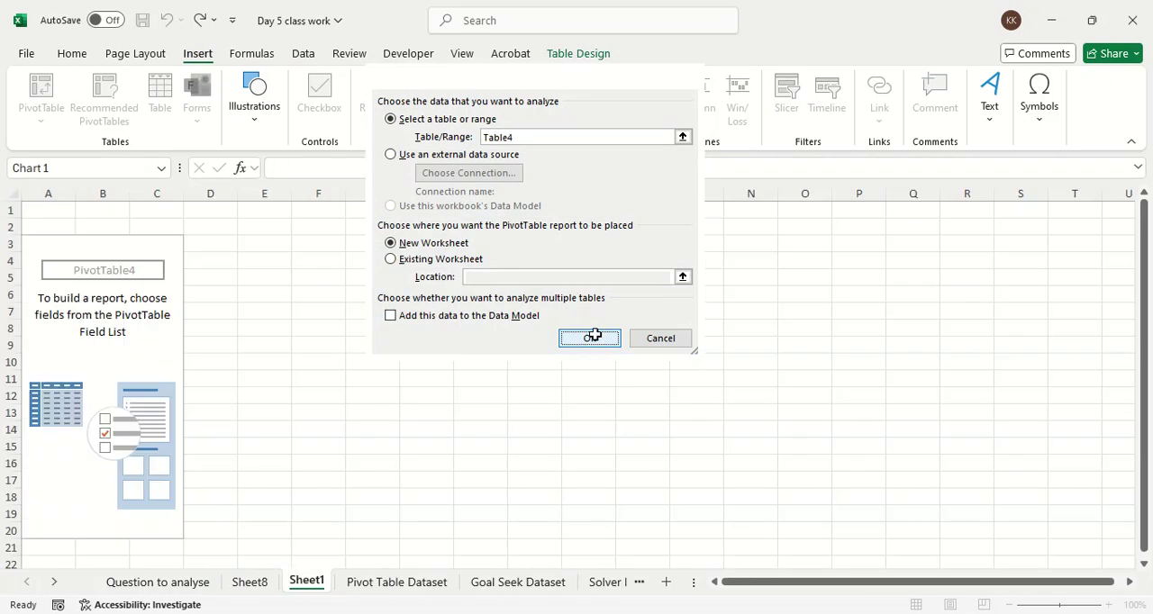
{"action": "left_click_drag", "start_coordinate": [424, 286], "coordinate": [353, 264]}
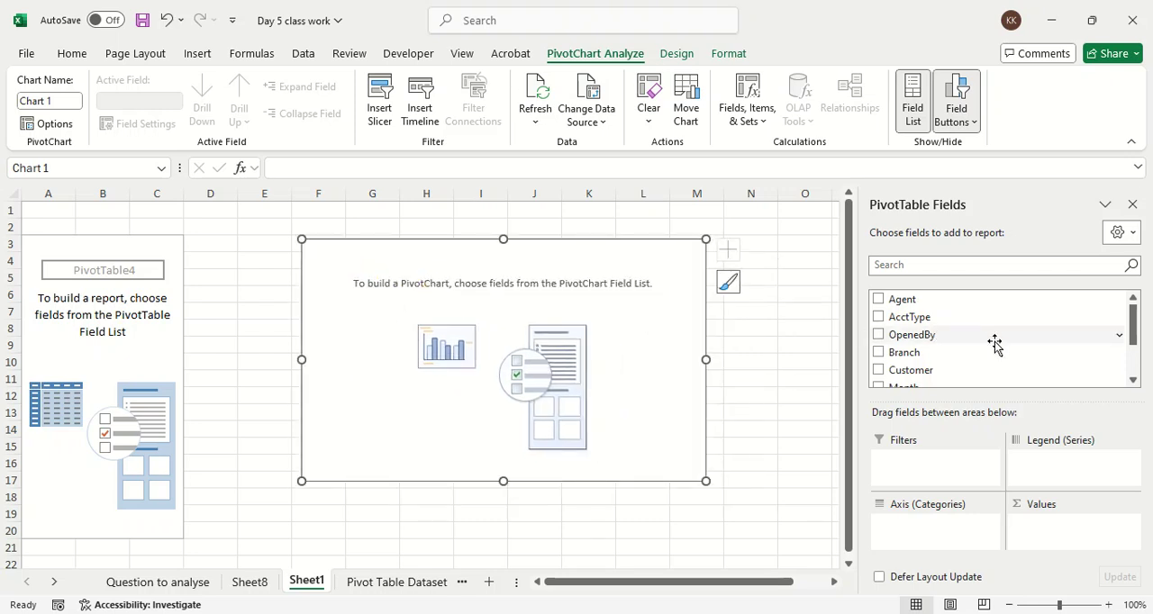
Step: Build the PivotChart with Branch as the legend, Customer on the axis and the sum of Amount as values, and move it slightly up
{"action": "left_click_drag", "start_coordinate": [978, 354], "coordinate": [1059, 484]}
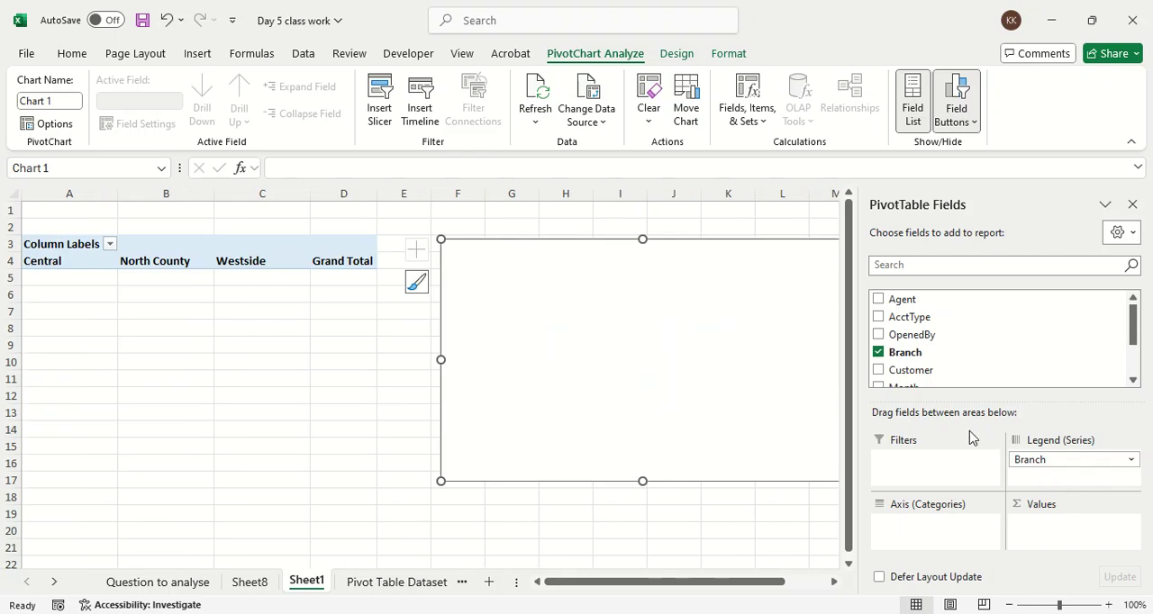
{"action": "scroll", "coordinate": [932, 335], "scroll_direction": "down", "scroll_amount": 2}
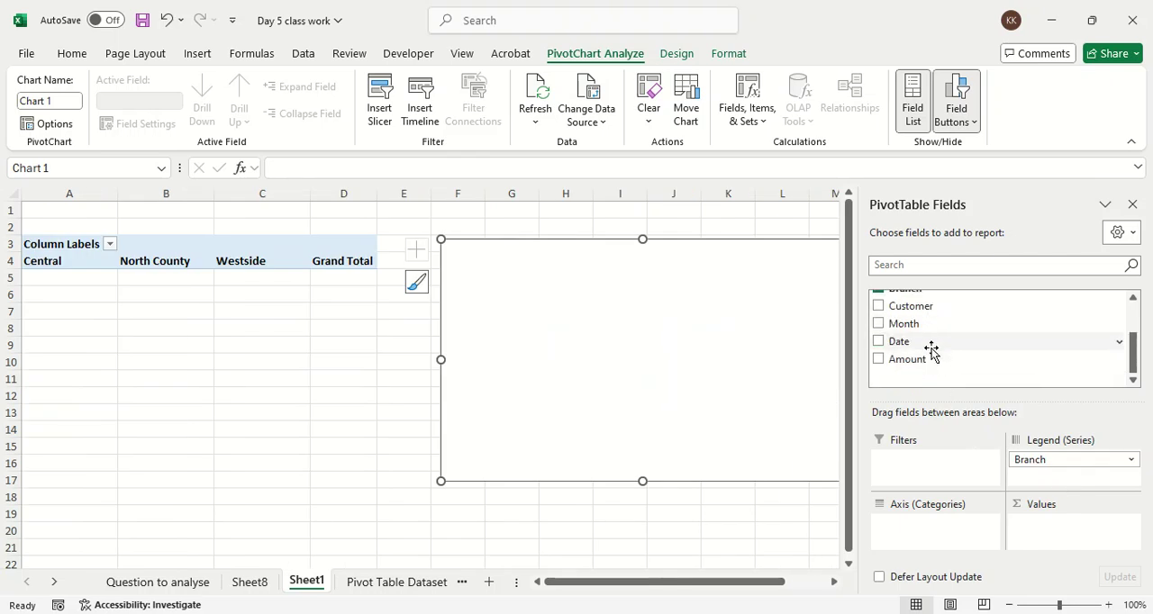
{"action": "left_click_drag", "start_coordinate": [931, 311], "coordinate": [947, 531]}
{"action": "scroll", "coordinate": [939, 352], "scroll_direction": "up", "scroll_amount": 2}
{"action": "scroll", "coordinate": [939, 352], "scroll_direction": "down", "scroll_amount": 2}
{"action": "left_click_drag", "start_coordinate": [943, 359], "coordinate": [1065, 534]}
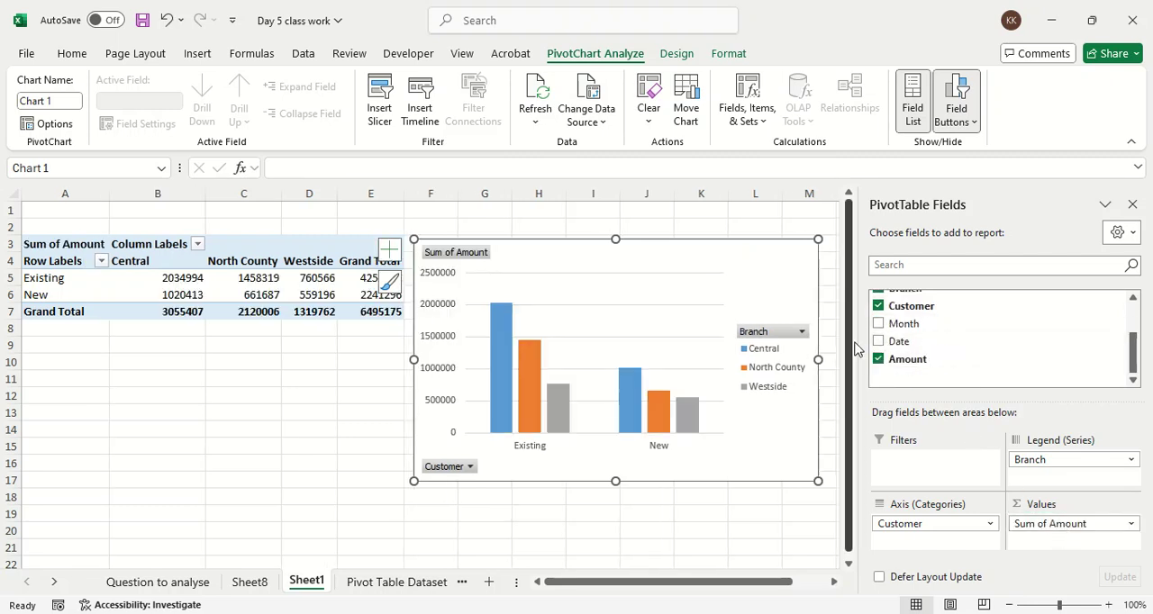
{"action": "left_click_drag", "start_coordinate": [677, 265], "coordinate": [682, 260]}
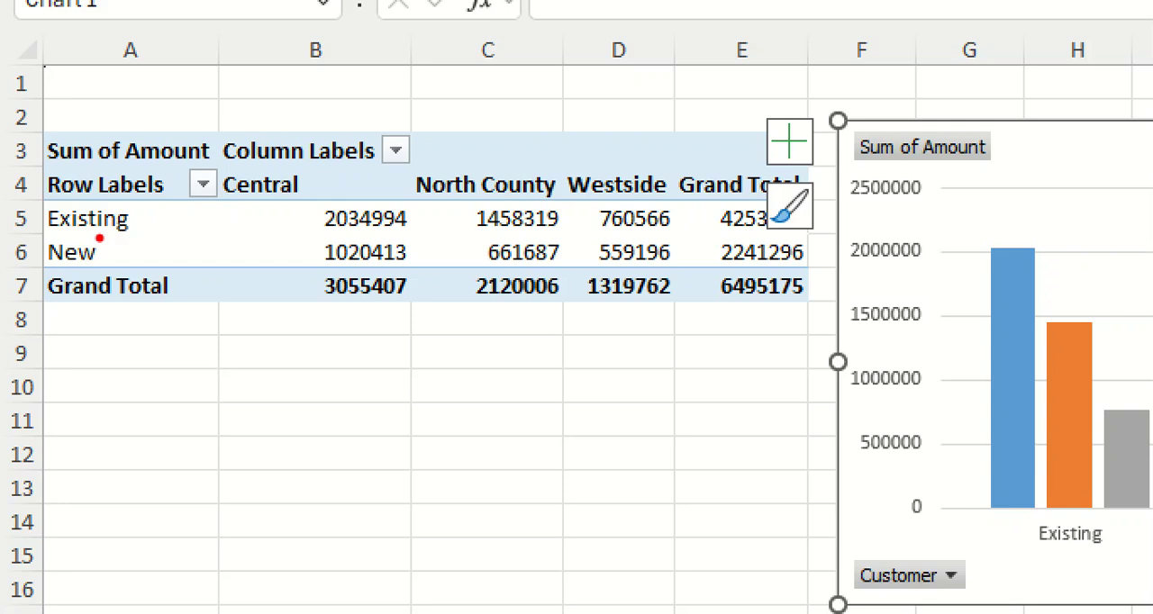
{"action": "mouse_move", "coordinate": [45, 234]}
{"action": "left_mouse_down"}
{"action": "mouse_move", "coordinate": [113, 234]}
{"action": "mouse_move", "coordinate": [81, 200]}
{"action": "mouse_move", "coordinate": [188, 270]}
{"action": "mouse_move", "coordinate": [144, 203]}
{"action": "left_mouse_up"}
{"action": "left_click_drag", "start_coordinate": [222, 203], "coordinate": [383, 200]}
{"action": "left_click_drag", "start_coordinate": [477, 205], "coordinate": [553, 198]}
{"action": "left_click_drag", "start_coordinate": [569, 196], "coordinate": [623, 193]}
{"action": "mouse_move", "coordinate": [287, 204]}
{"action": "left_mouse_down"}
{"action": "mouse_move", "coordinate": [286, 228]}
{"action": "mouse_move", "coordinate": [512, 270]}
{"action": "mouse_move", "coordinate": [789, 275]}
{"action": "mouse_move", "coordinate": [797, 193]}
{"action": "mouse_move", "coordinate": [317, 198]}
{"action": "left_mouse_up"}
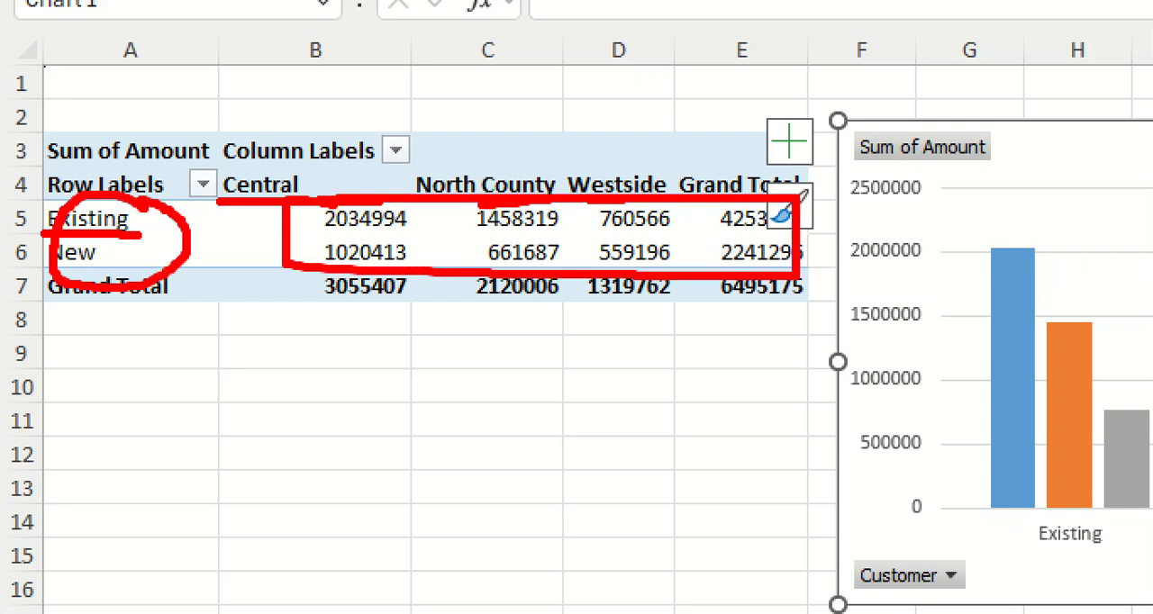
{"action": "key", "text": "Escape"}
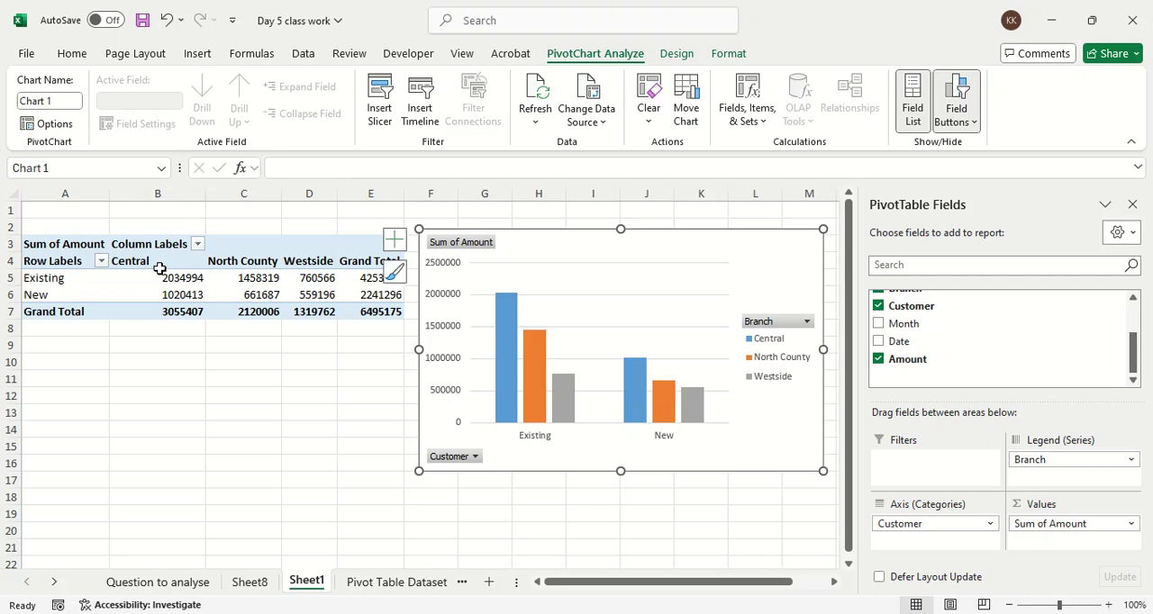
Step: Show the Sum of Amount values as % of Grand Total in the PivotTable and PivotChart
{"action": "left_click", "coordinate": [1067, 527]}
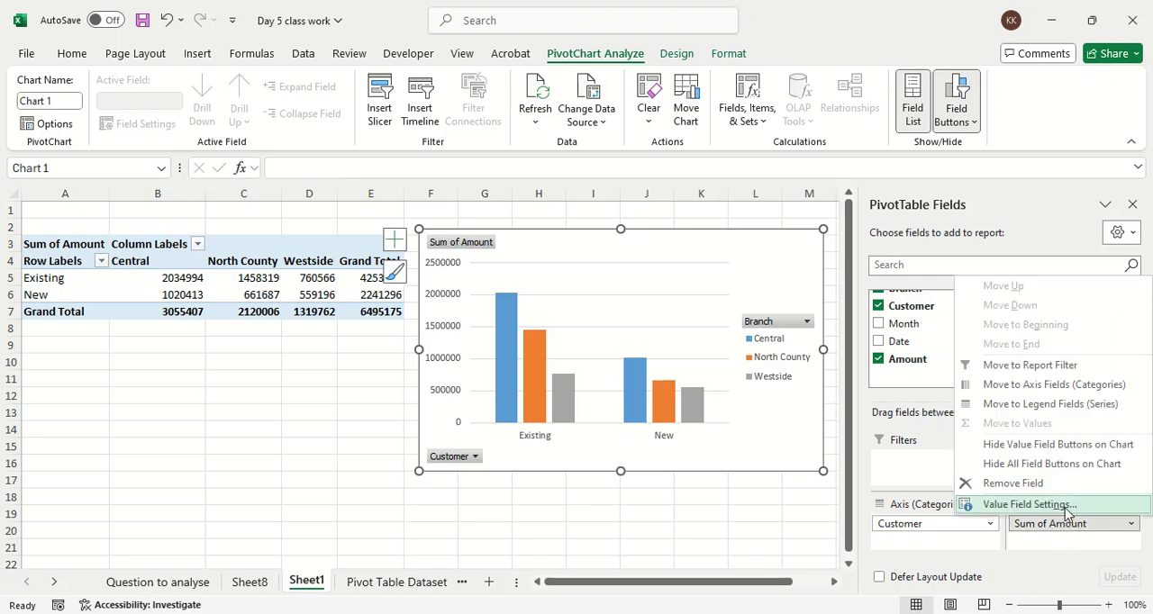
{"action": "left_click", "coordinate": [1065, 510]}
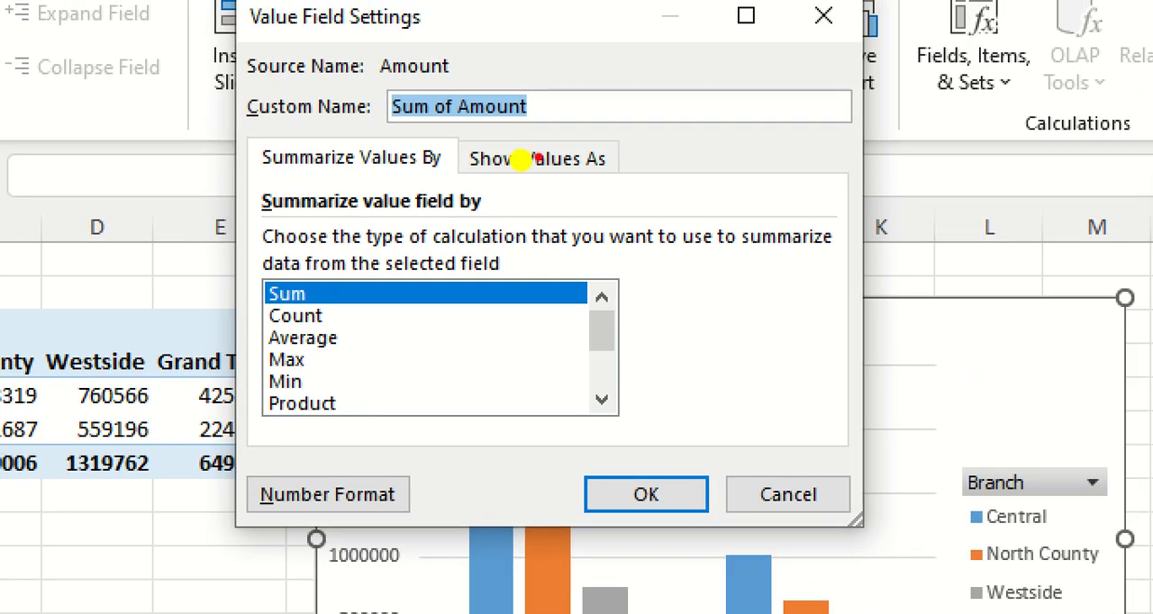
{"action": "mouse_move", "coordinate": [415, 171]}
{"action": "left_mouse_down"}
{"action": "mouse_move", "coordinate": [608, 168]}
{"action": "mouse_move", "coordinate": [581, 117]}
{"action": "mouse_move", "coordinate": [488, 131]}
{"action": "mouse_move", "coordinate": [459, 194]}
{"action": "left_mouse_up"}
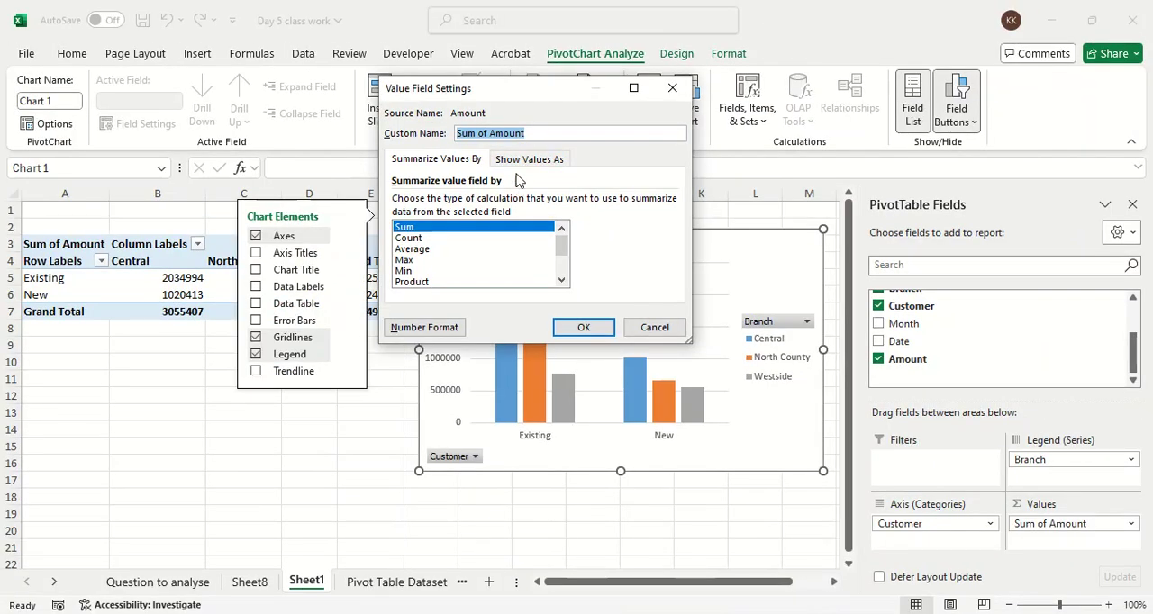
{"action": "left_click", "coordinate": [537, 159]}
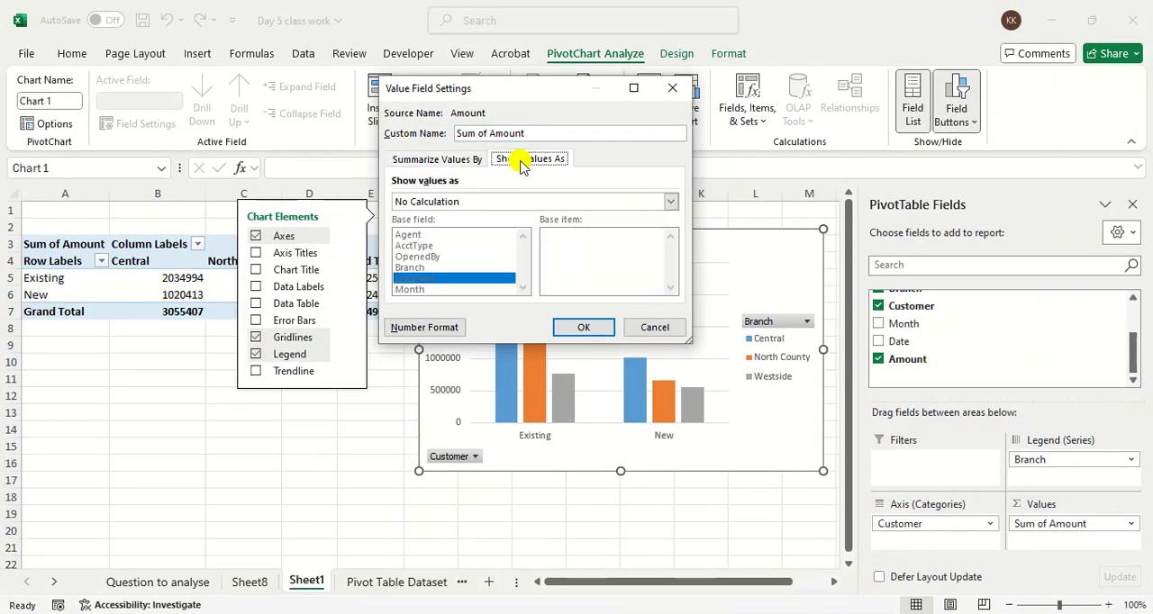
{"action": "left_click", "coordinate": [491, 206]}
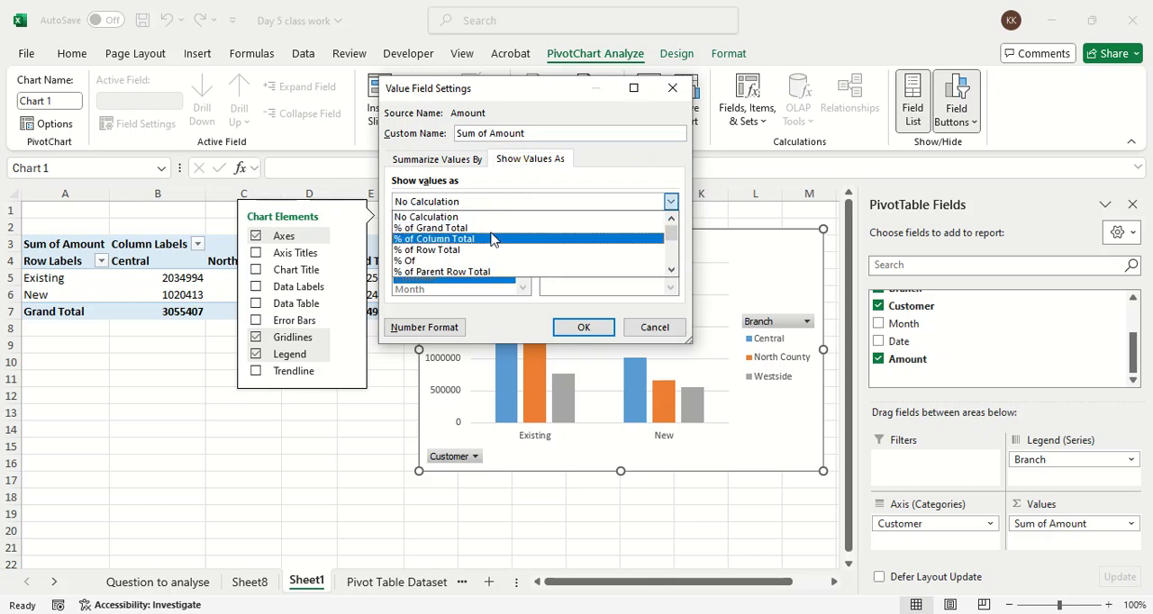
{"action": "left_click", "coordinate": [490, 228]}
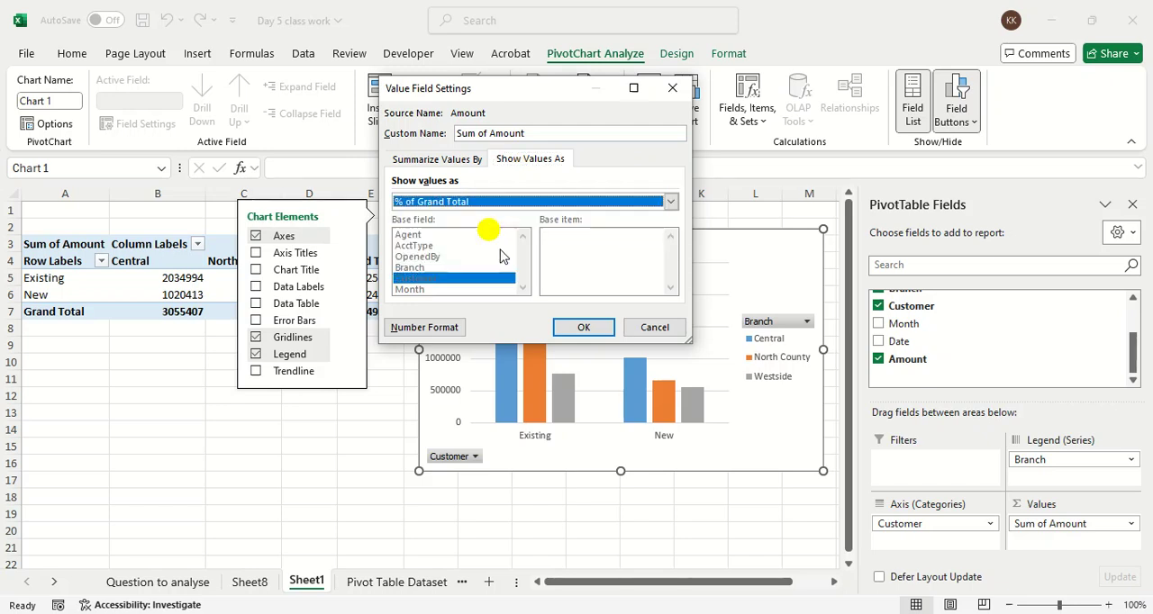
{"action": "left_click", "coordinate": [570, 327]}
{"action": "left_click", "coordinate": [368, 467]}
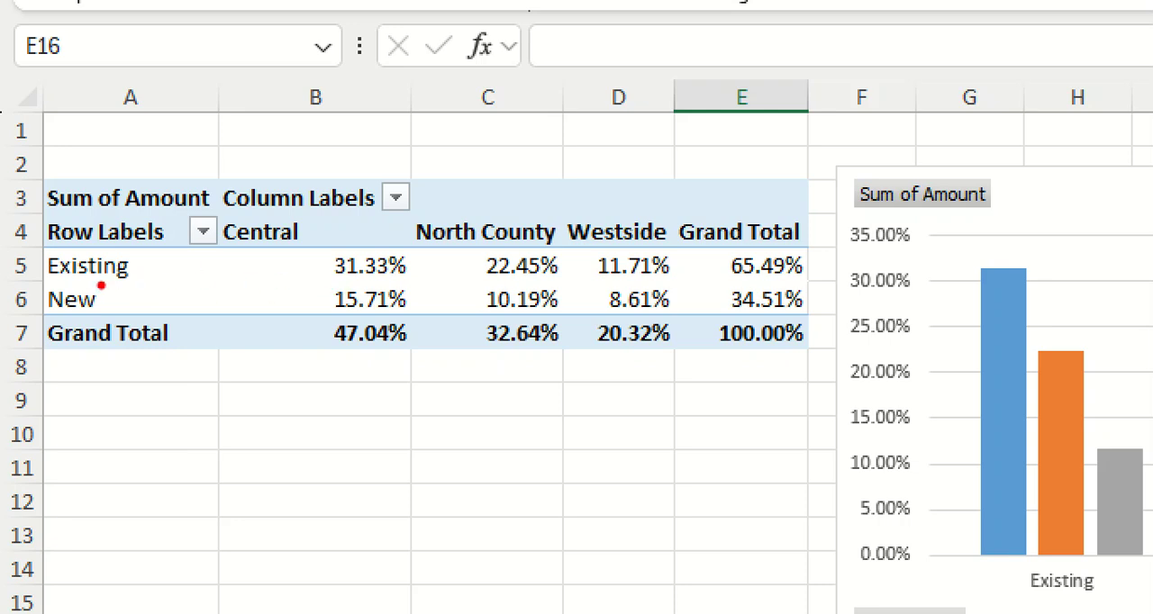
{"action": "left_click_drag", "start_coordinate": [16, 287], "coordinate": [248, 267]}
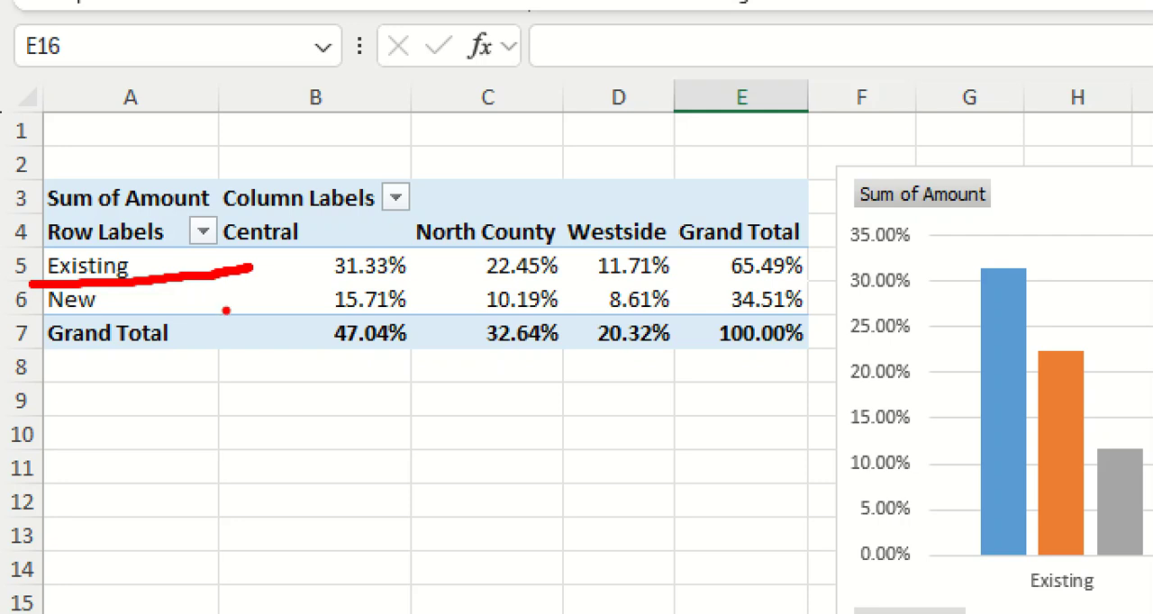
{"action": "key", "text": "Escape"}
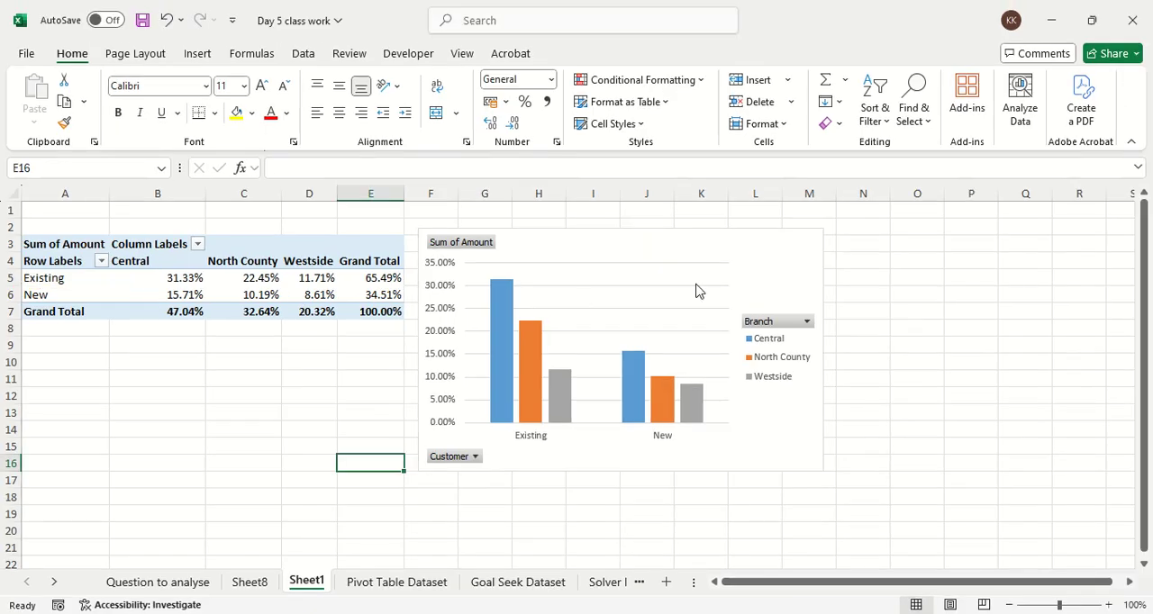
Step: Select the PivotChart and close its field list
{"action": "left_click", "coordinate": [628, 255]}
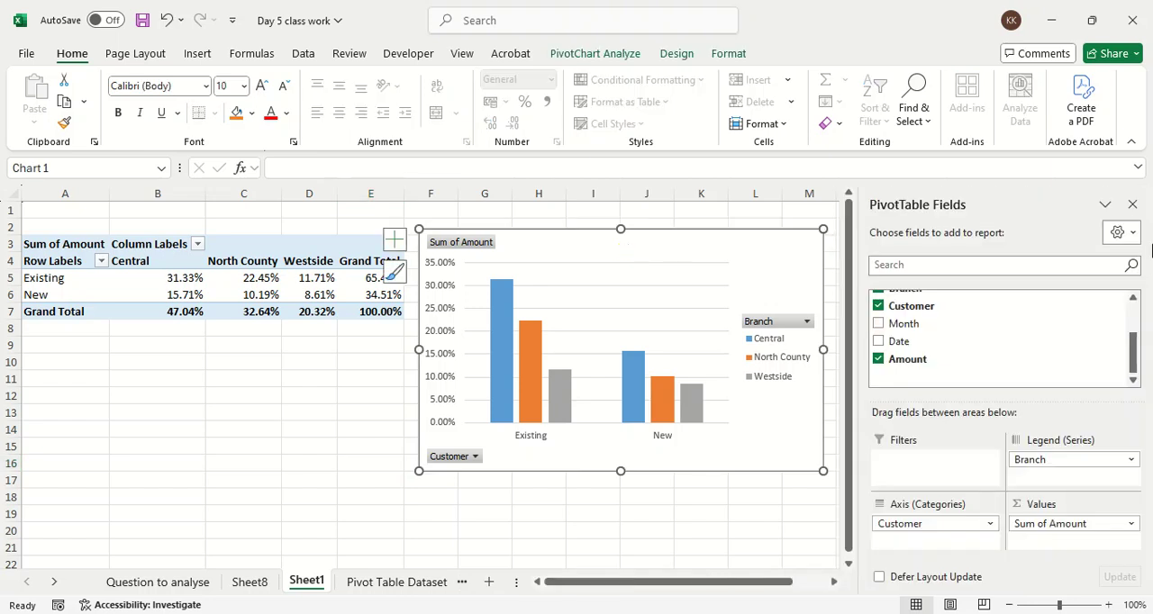
{"action": "left_click", "coordinate": [1132, 204]}
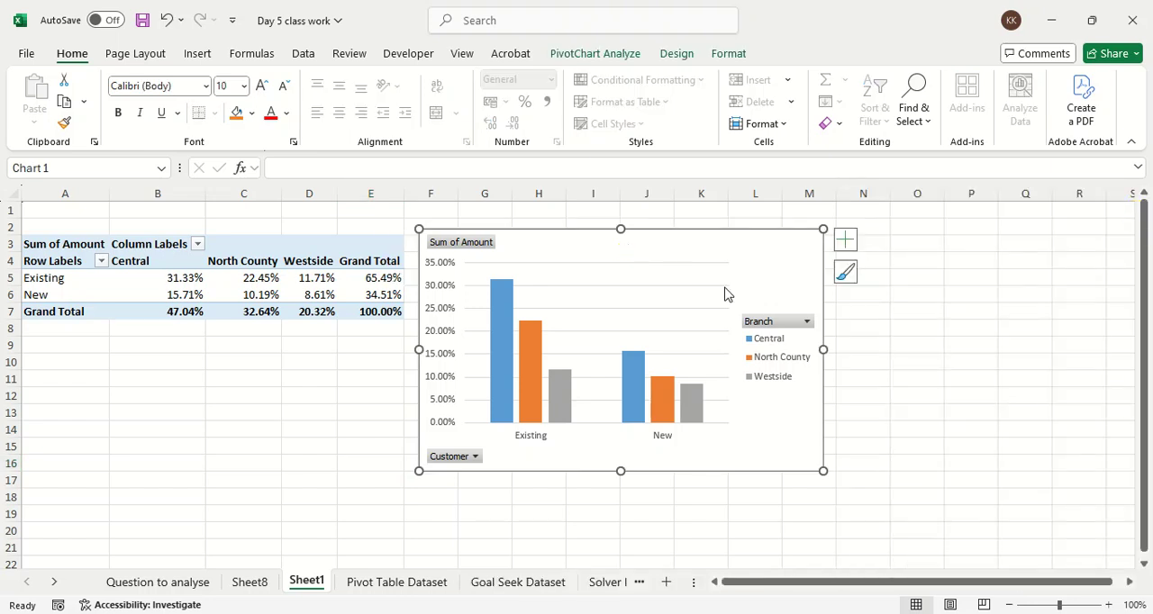
{"action": "left_click_drag", "start_coordinate": [618, 423], "coordinate": [623, 422]}
{"action": "mouse_move", "coordinate": [456, 367]}
{"action": "left_mouse_down"}
{"action": "mouse_move", "coordinate": [438, 330]}
{"action": "mouse_move", "coordinate": [449, 326]}
{"action": "left_mouse_up"}
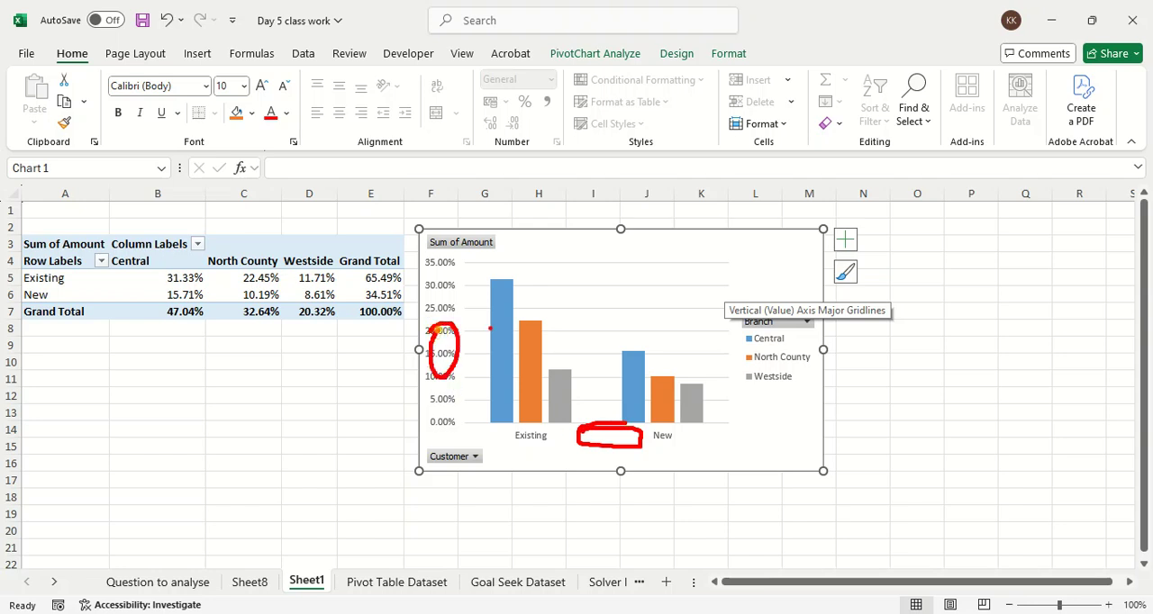
{"action": "left_click_drag", "start_coordinate": [621, 231], "coordinate": [608, 231]}
{"action": "left_click_drag", "start_coordinate": [807, 326], "coordinate": [799, 334]}
{"action": "left_click_drag", "start_coordinate": [746, 408], "coordinate": [802, 354]}
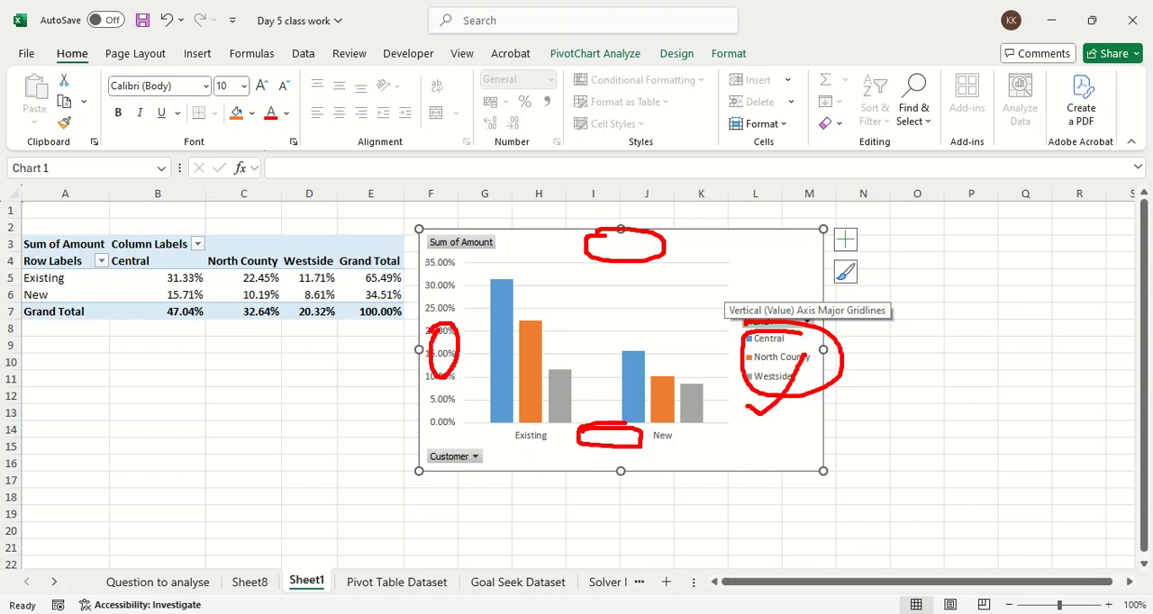
{"action": "left_click", "coordinate": [685, 250]}
{"action": "left_click", "coordinate": [444, 384]}
{"action": "left_click", "coordinate": [553, 462]}
{"action": "key", "text": "Escape"}
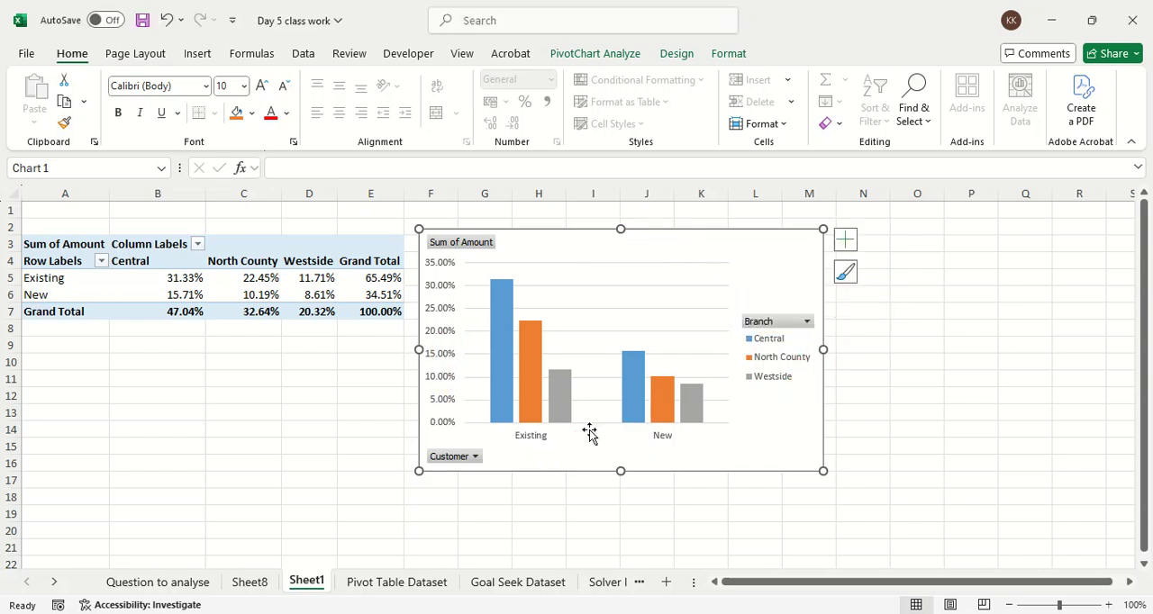
Step: Add axis titles and a chart title to the PivotChart
{"action": "left_click", "coordinate": [853, 245]}
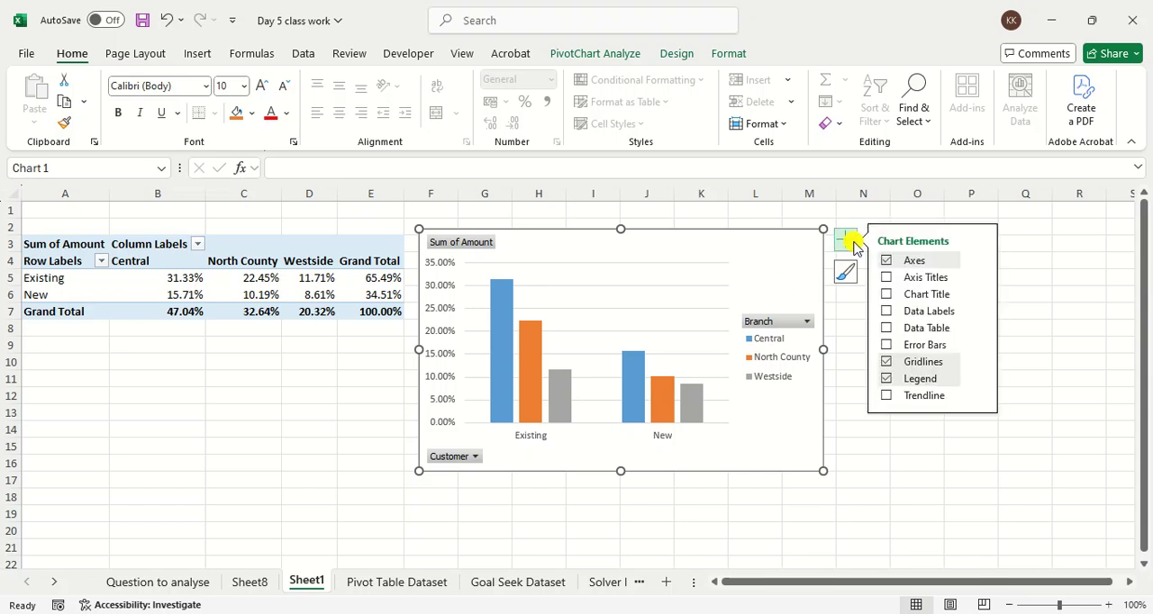
{"action": "left_click", "coordinate": [887, 278]}
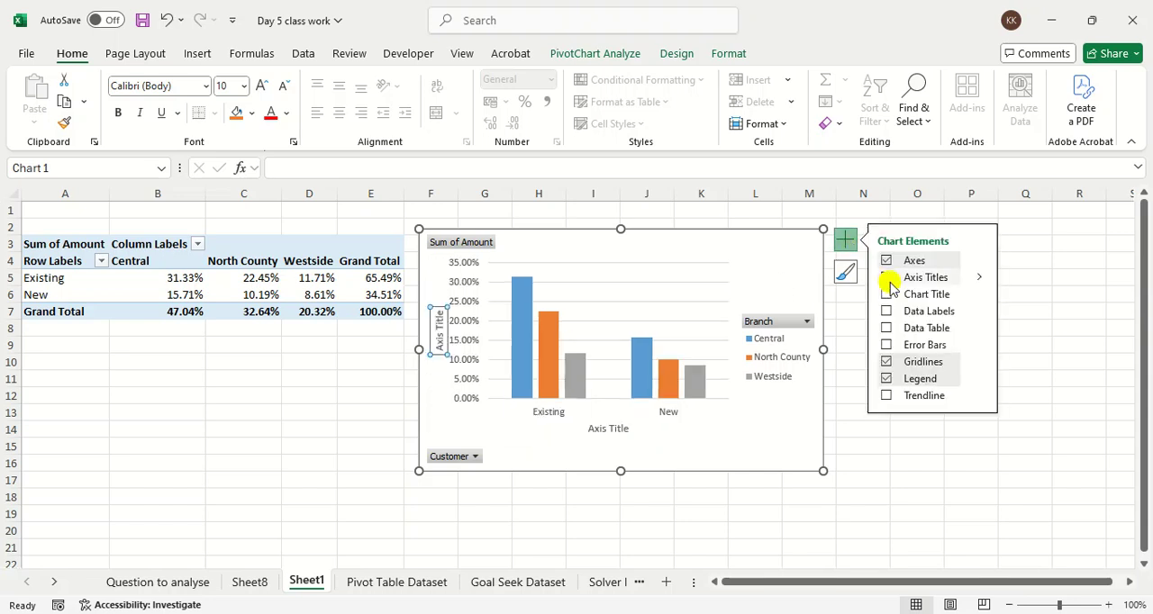
{"action": "left_click", "coordinate": [887, 295]}
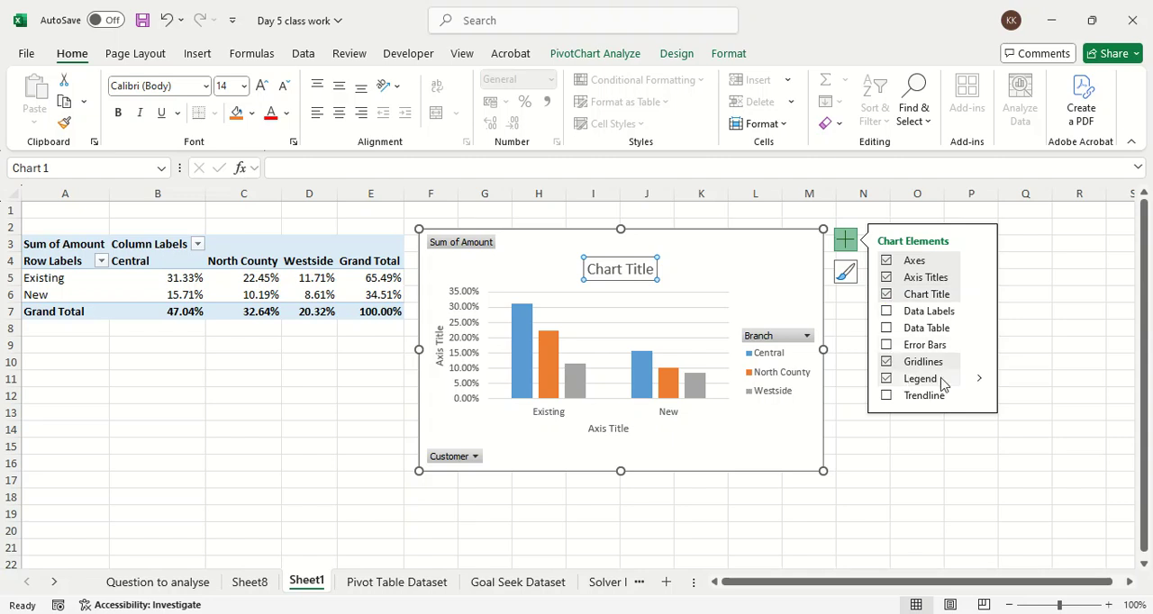
Step: Place the PivotChart's legend at the bottom of the chart and close the chart element options
{"action": "left_click", "coordinate": [979, 378]}
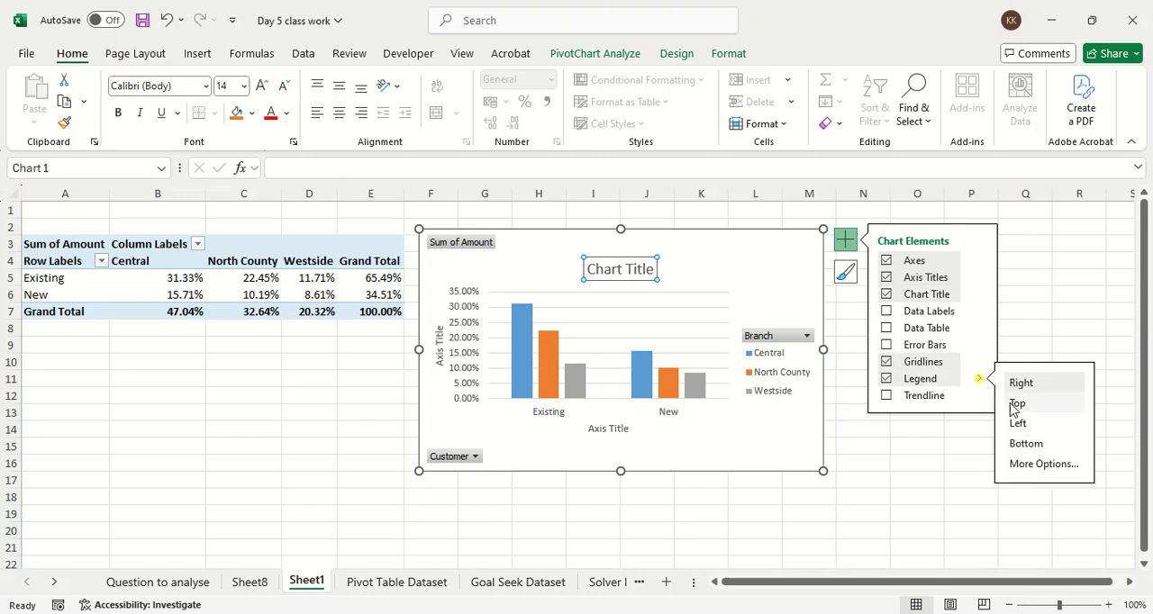
{"action": "left_click", "coordinate": [1031, 441]}
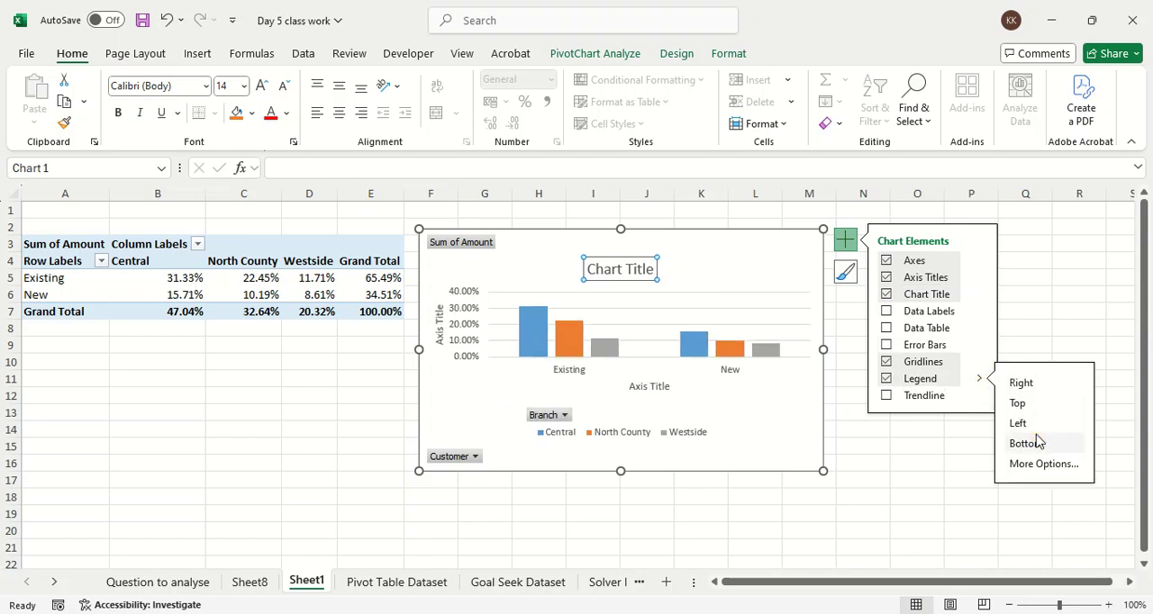
{"action": "left_click", "coordinate": [744, 260]}
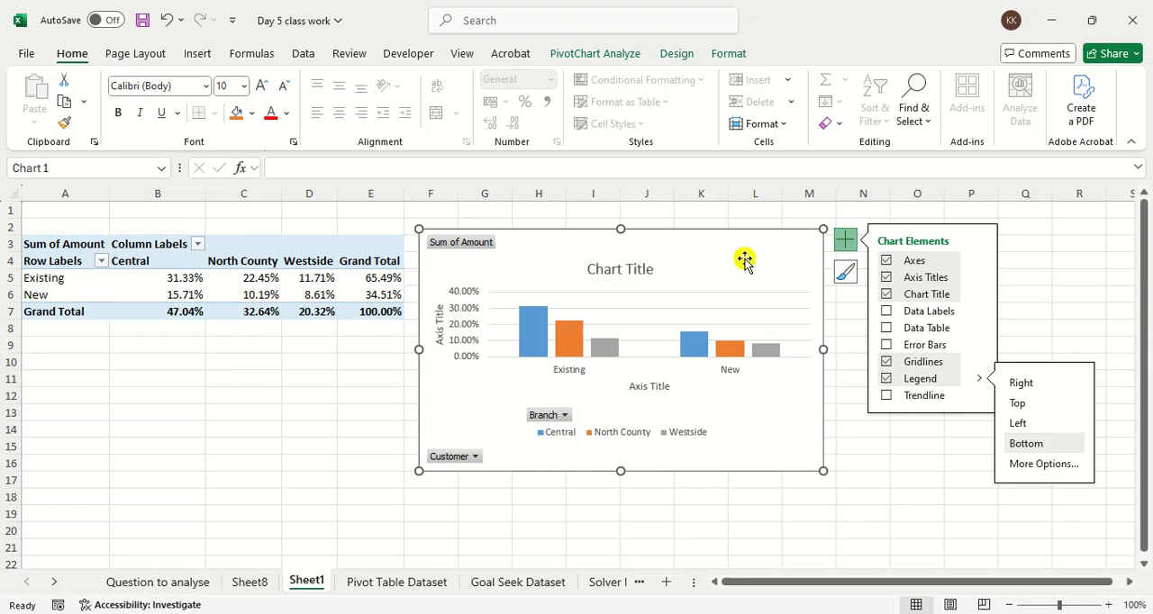
{"action": "left_click", "coordinate": [836, 253]}
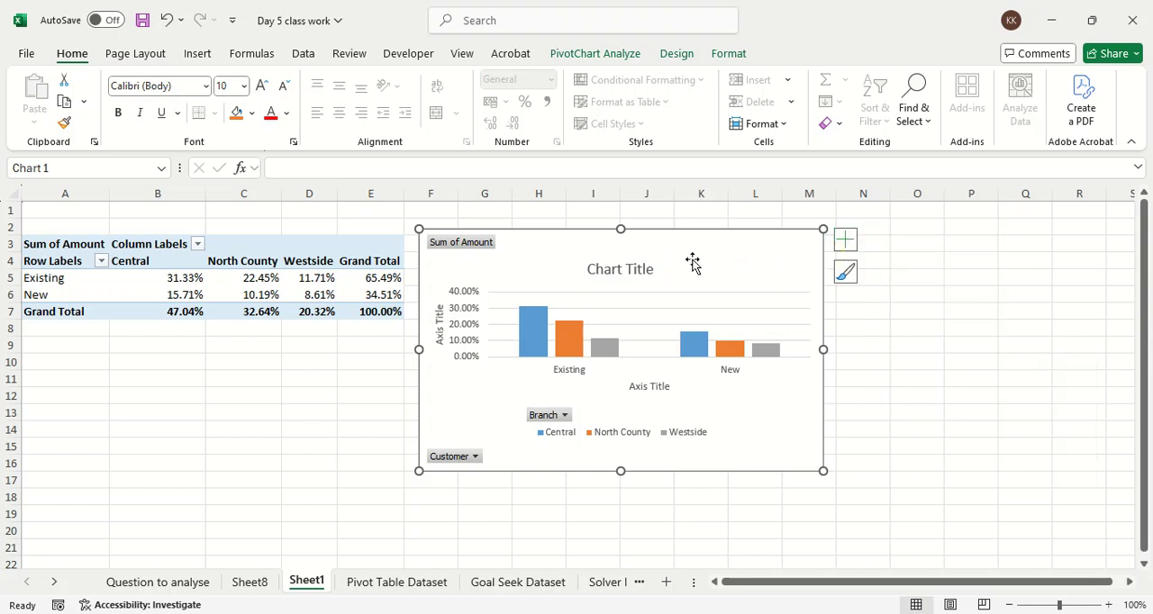
{"action": "left_click", "coordinate": [720, 253]}
Step: Hide all field buttons on the PivotChart and widen the chart to about the end of column N
{"action": "left_click", "coordinate": [622, 53]}
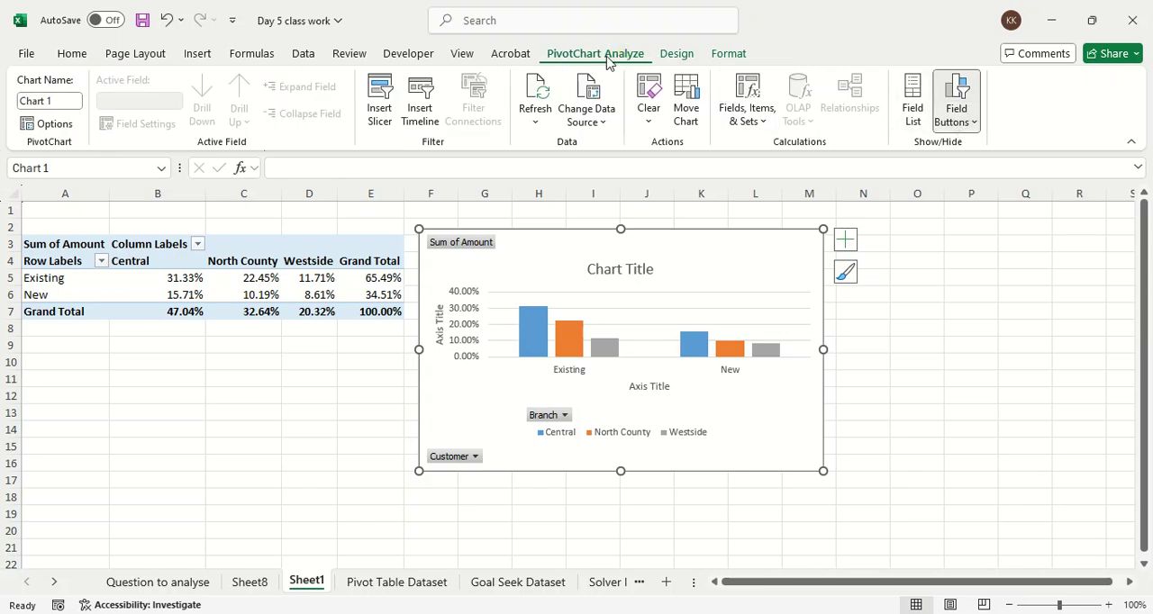
{"action": "left_click", "coordinate": [958, 117]}
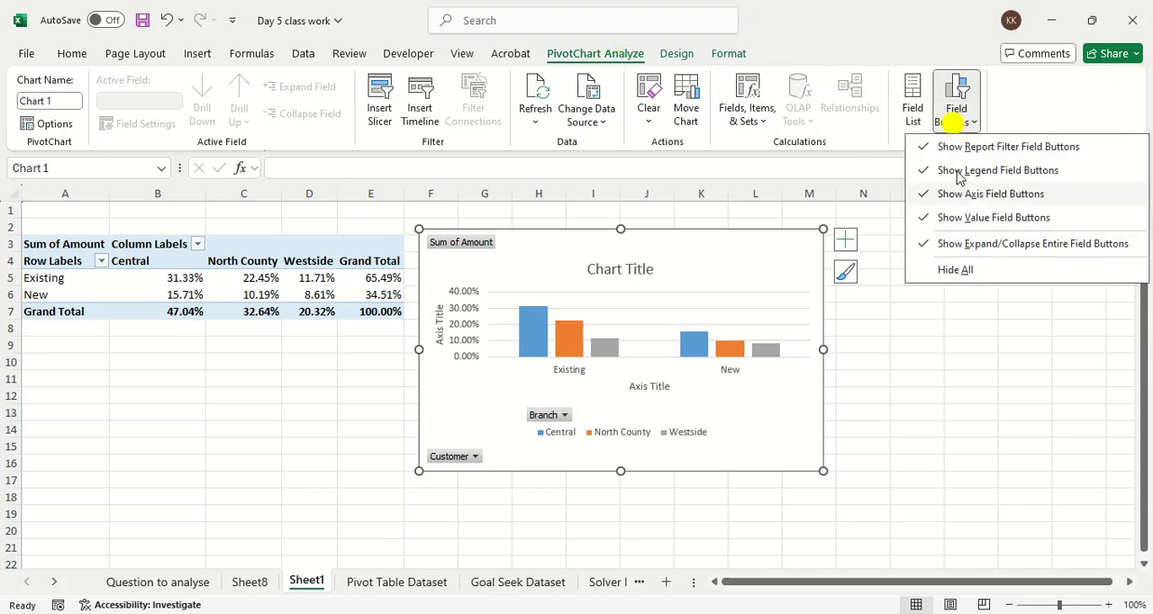
{"action": "left_click", "coordinate": [964, 265]}
{"action": "left_click_drag", "start_coordinate": [821, 348], "coordinate": [898, 348]}
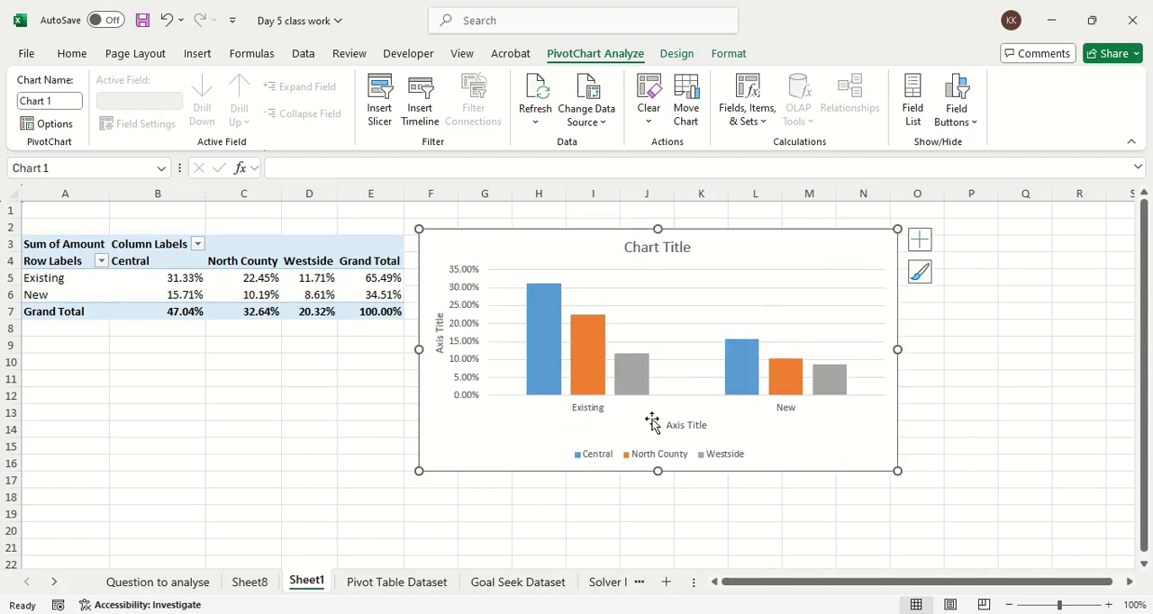
Step: Replace the horizontal axis title of the PivotChart with "Customer Type"
{"action": "left_click", "coordinate": [683, 423]}
{"action": "double_click", "coordinate": [684, 424]}
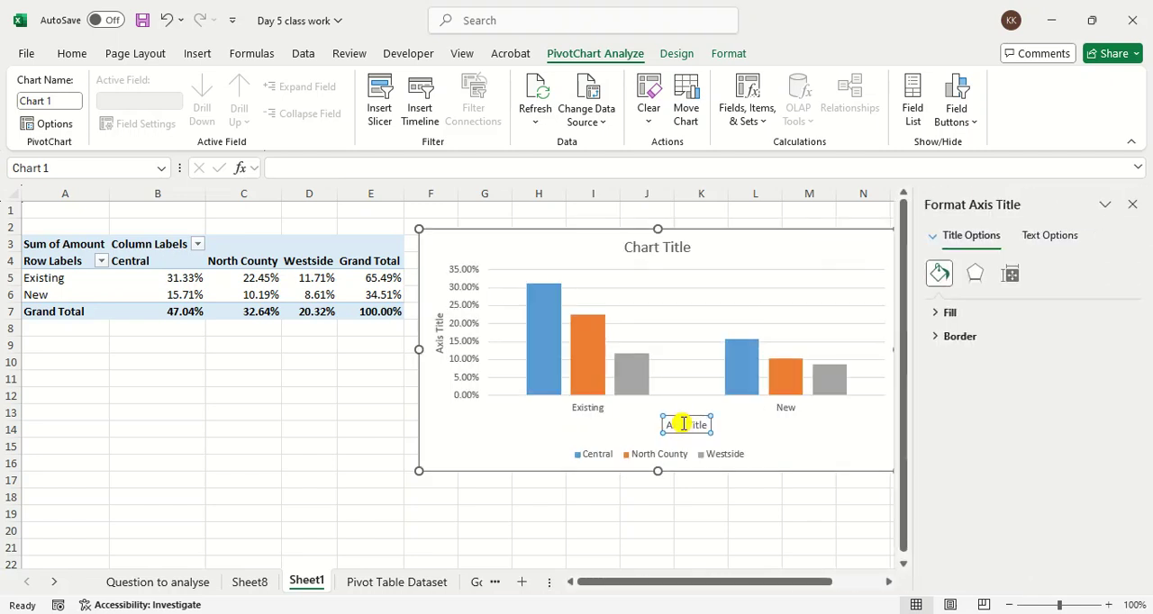
{"action": "double_click", "coordinate": [684, 424]}
{"action": "key", "text": "Delete"}
{"action": "key", "text": "Delete"}
{"action": "key", "text": "Delete"}
{"action": "key", "text": "Delete"}
{"action": "key", "text": "Delete"}
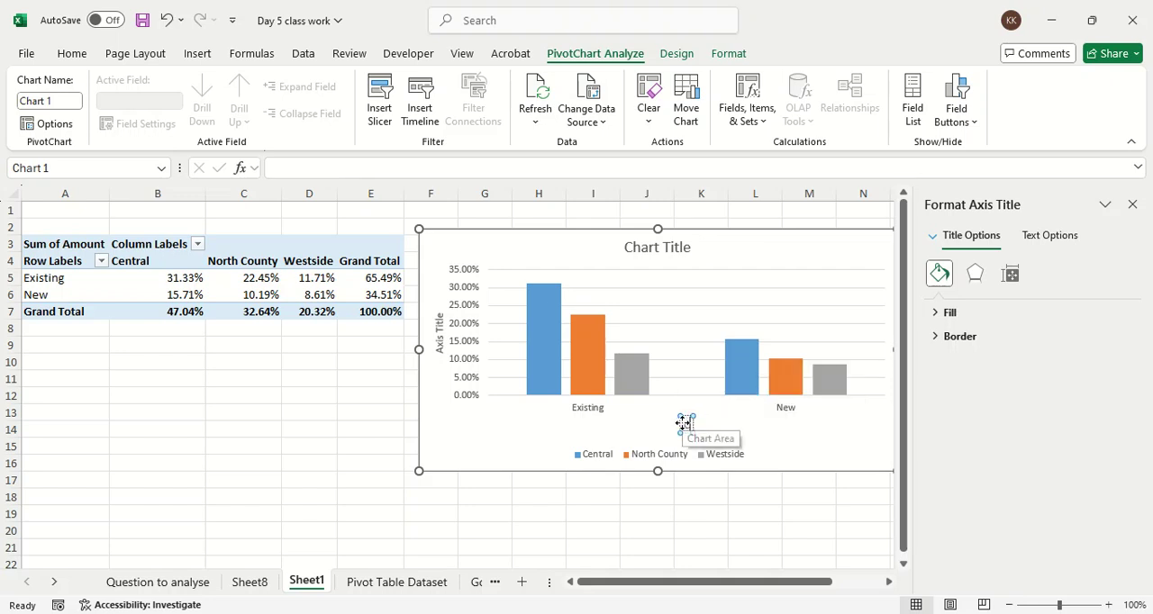
{"action": "type", "text": "Customer Type"}
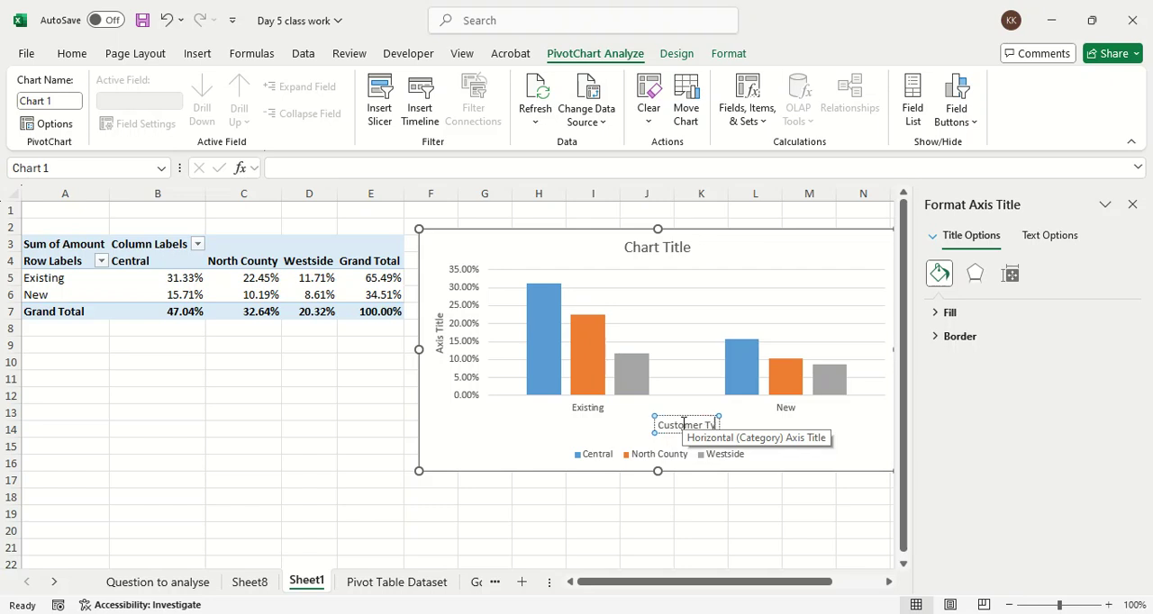
Step: Replace the vertical axis title of the PivotChart with "% pf Amount"
{"action": "left_click", "coordinate": [443, 345]}
{"action": "double_click", "coordinate": [443, 346]}
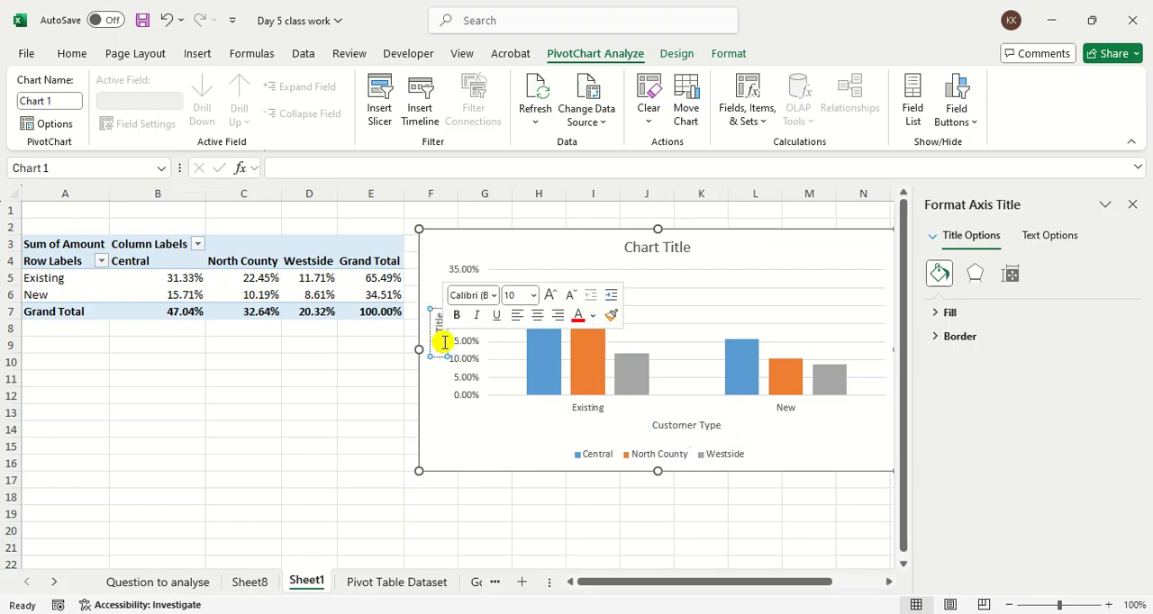
{"action": "key", "text": "BackSpace"}
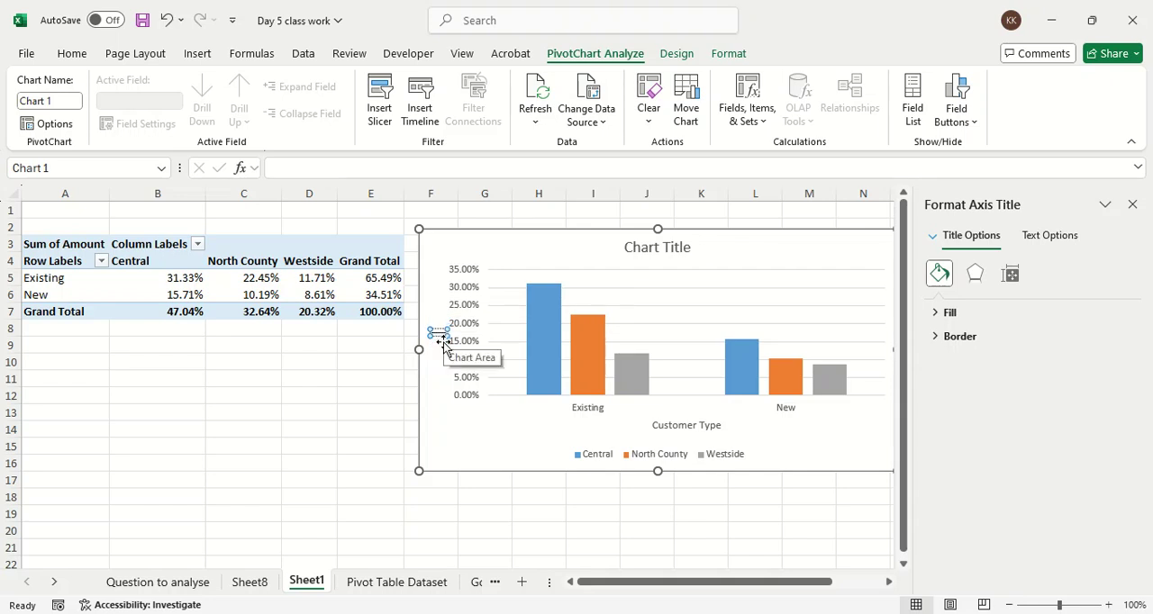
{"action": "type", "text": "% of Amount"}
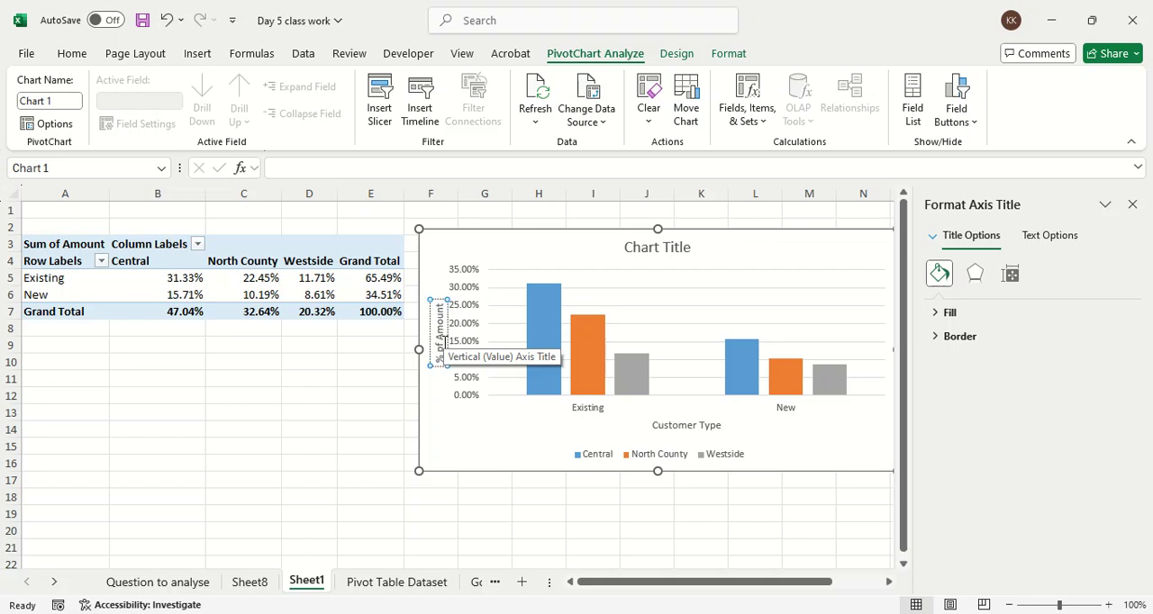
{"action": "left_click", "coordinate": [456, 438]}
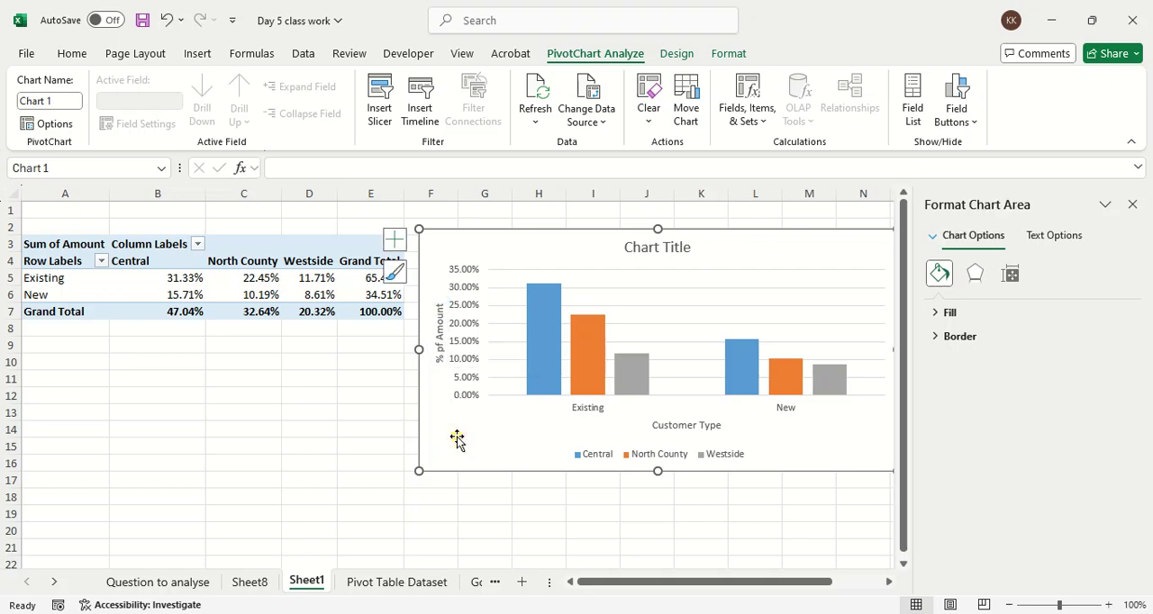
Step: Replace the PivotChart's title with "Contribution of Customer Type" and close the title formatting options
{"action": "left_click", "coordinate": [667, 253]}
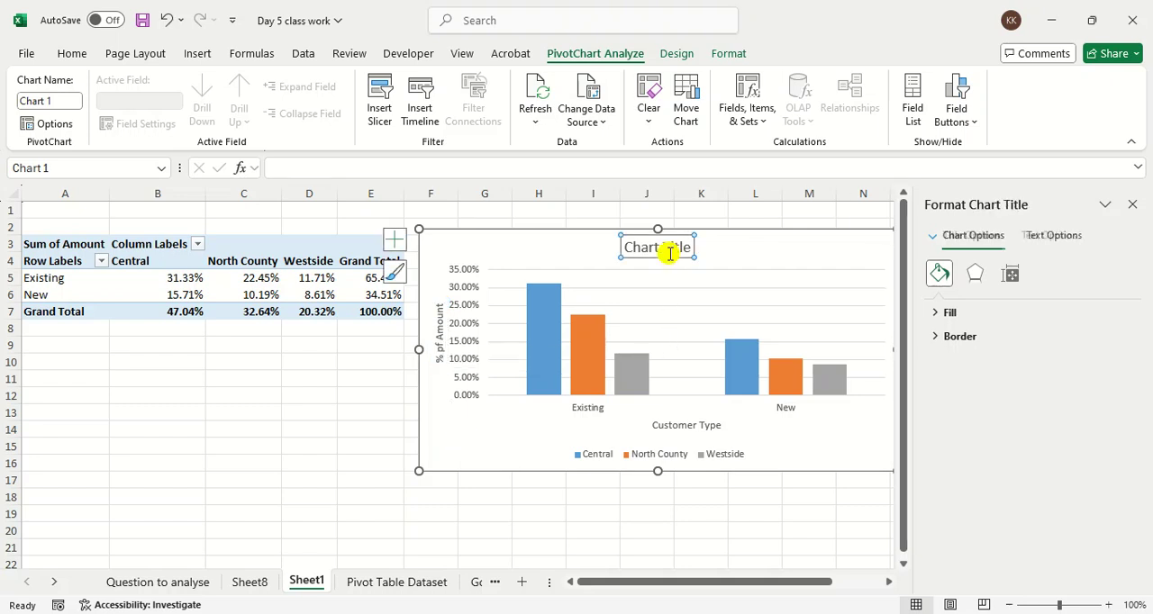
{"action": "double_click", "coordinate": [669, 254]}
{"action": "key", "text": "BackSpace"}
{"action": "key", "text": "BackSpace"}
{"action": "key", "text": "BackSpace"}
{"action": "key", "text": "BackSpace"}
{"action": "key", "text": "BackSpace"}
{"action": "key", "text": "BackSpace"}
{"action": "key", "text": "BackSpace"}
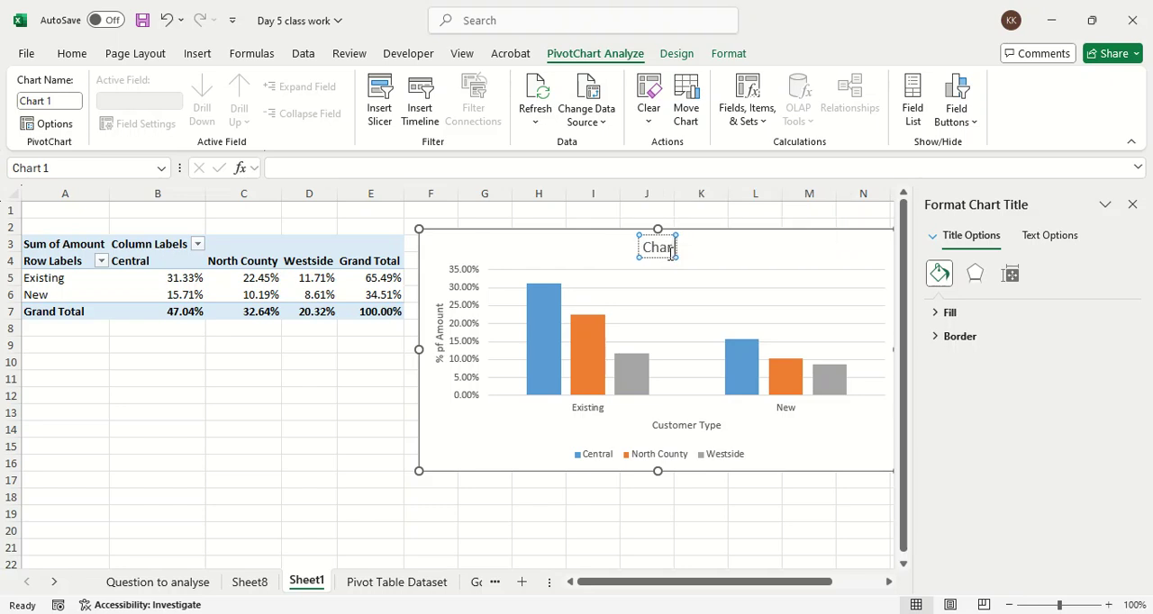
{"action": "type", "text": "Contribution o"}
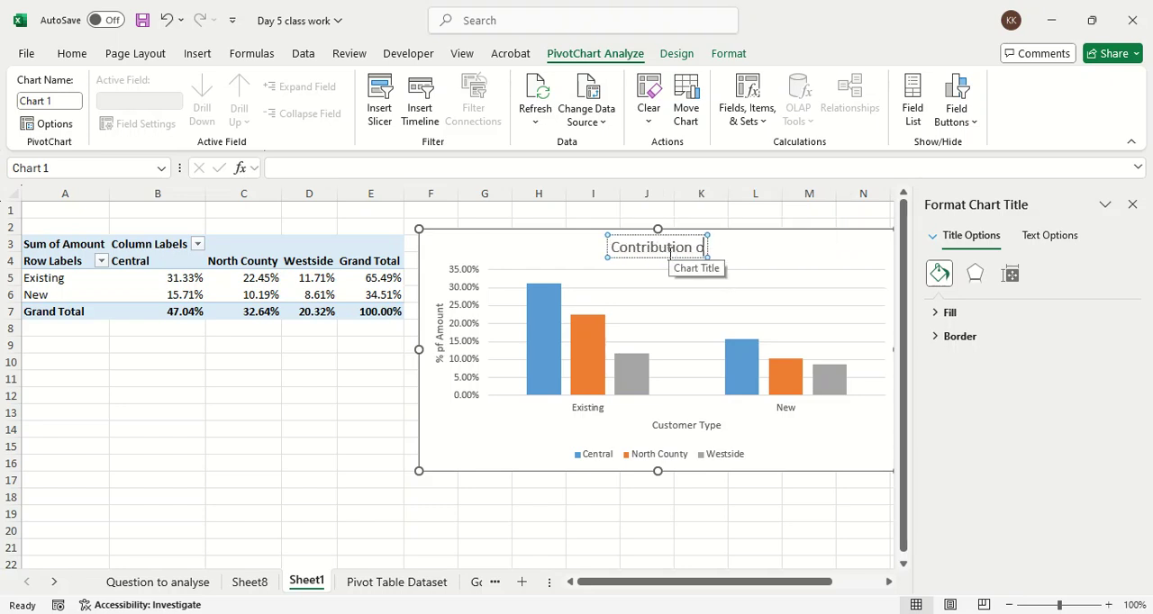
{"action": "type", "text": "f Cust"}
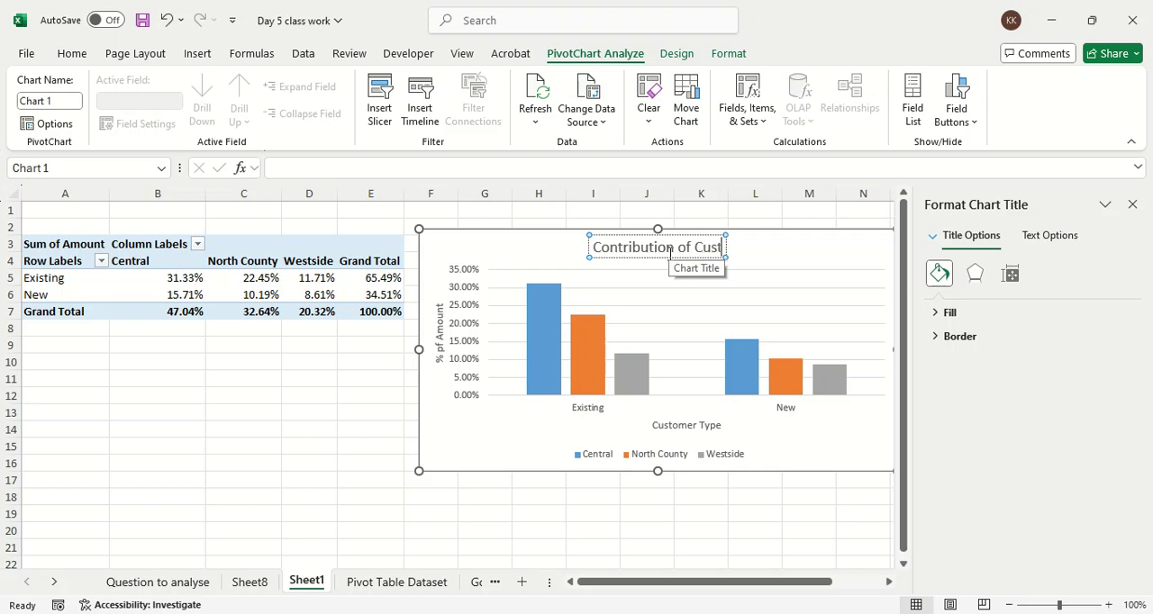
{"action": "type", "text": "omer Type in"}
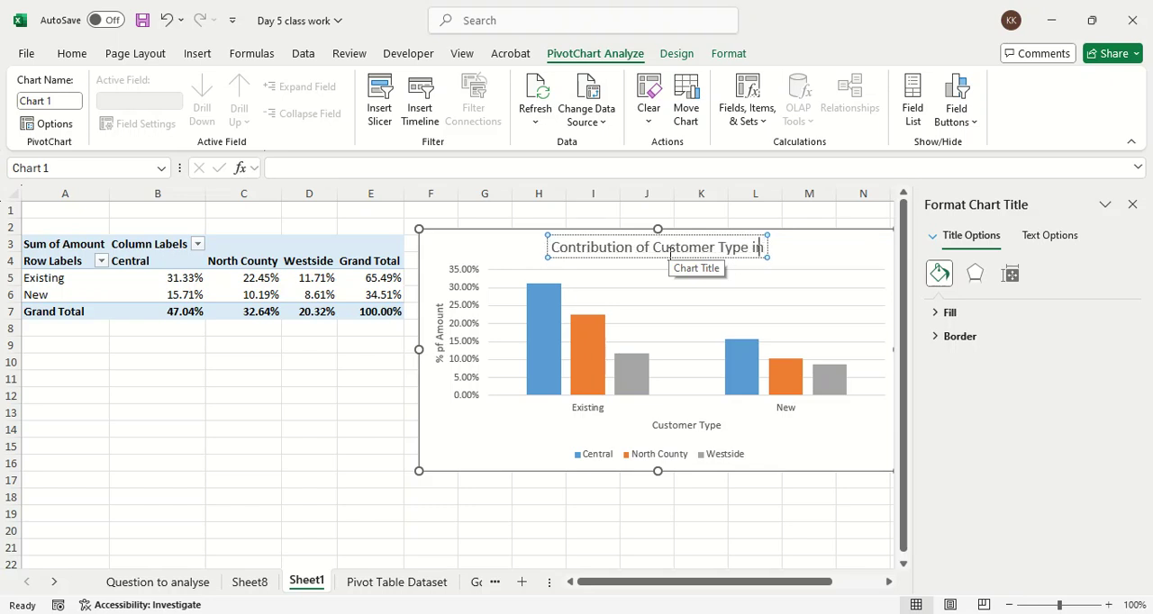
{"action": "key", "text": "BackSpace"}
{"action": "key", "text": "BackSpace"}
{"action": "key", "text": "BackSpace"}
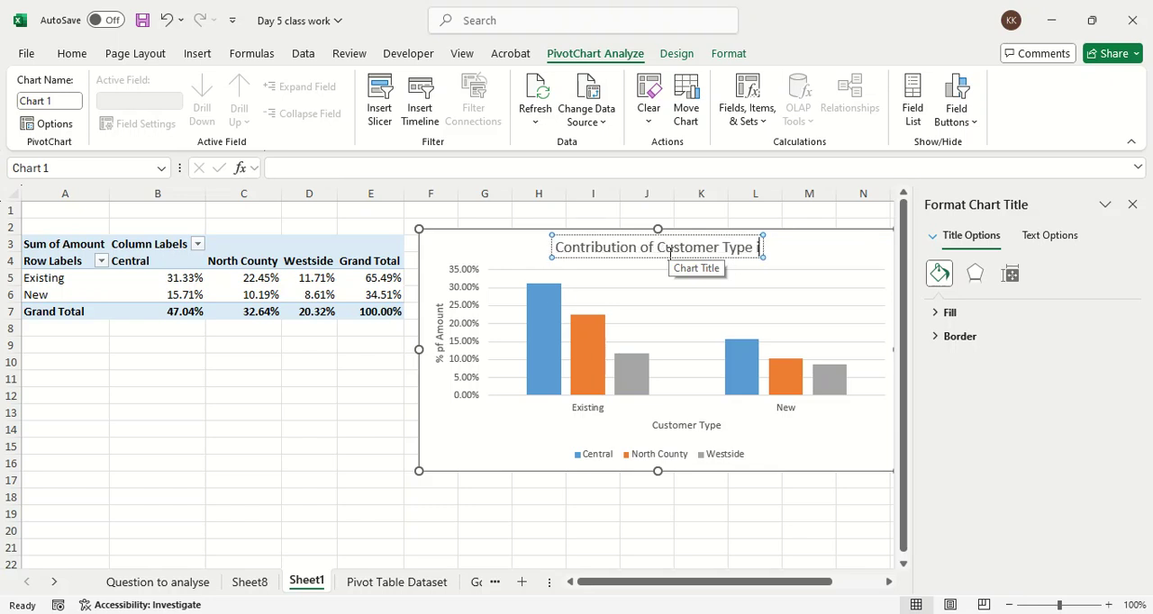
{"action": "key", "text": "Escape"}
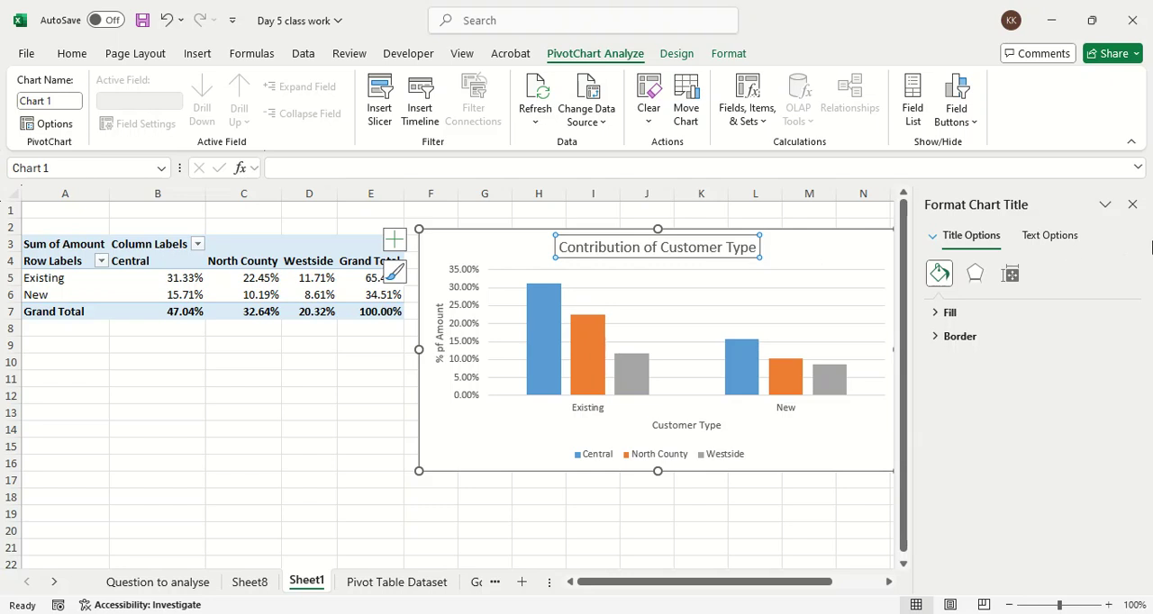
{"action": "left_click", "coordinate": [1132, 205]}
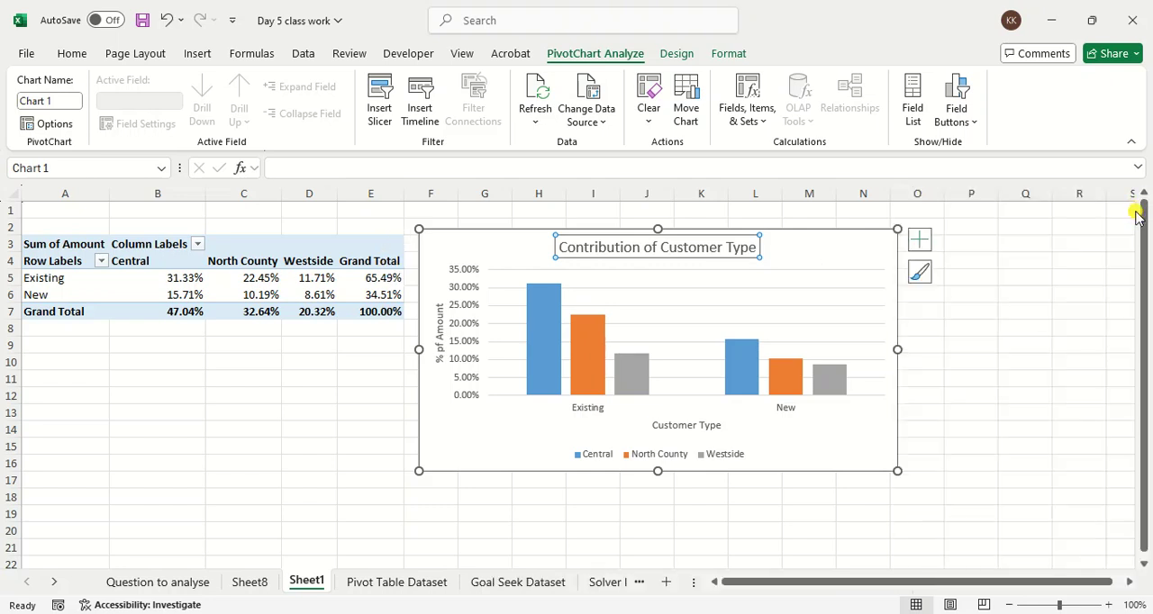
Step: Add data labels to the PivotChart and enlarge it to about the middle of column P and row 18
{"action": "left_click", "coordinate": [915, 249]}
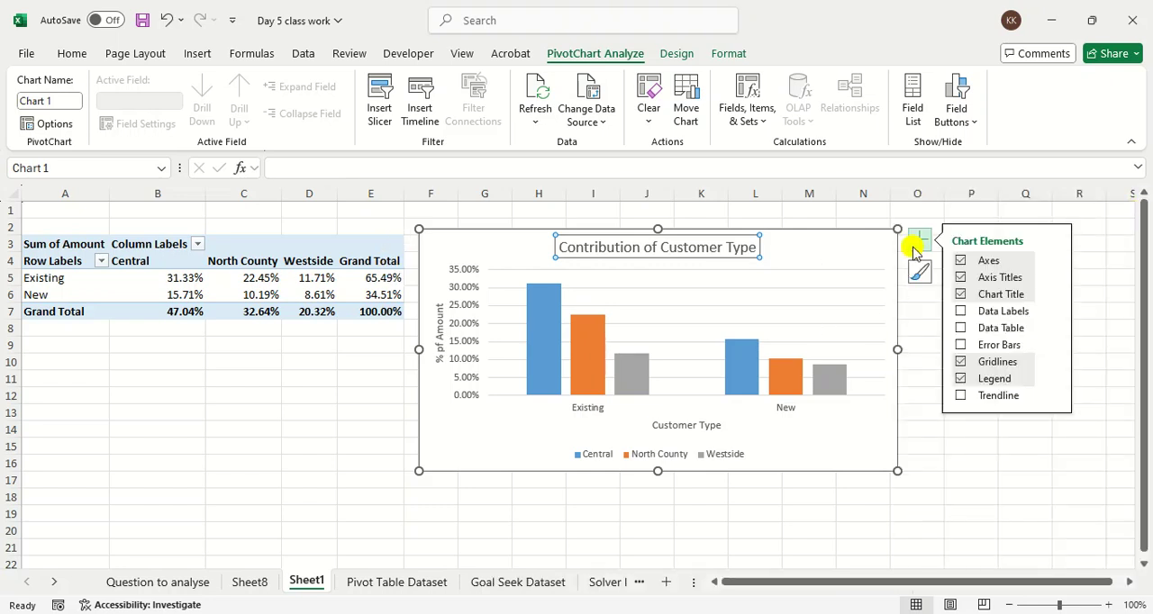
{"action": "left_click", "coordinate": [959, 329]}
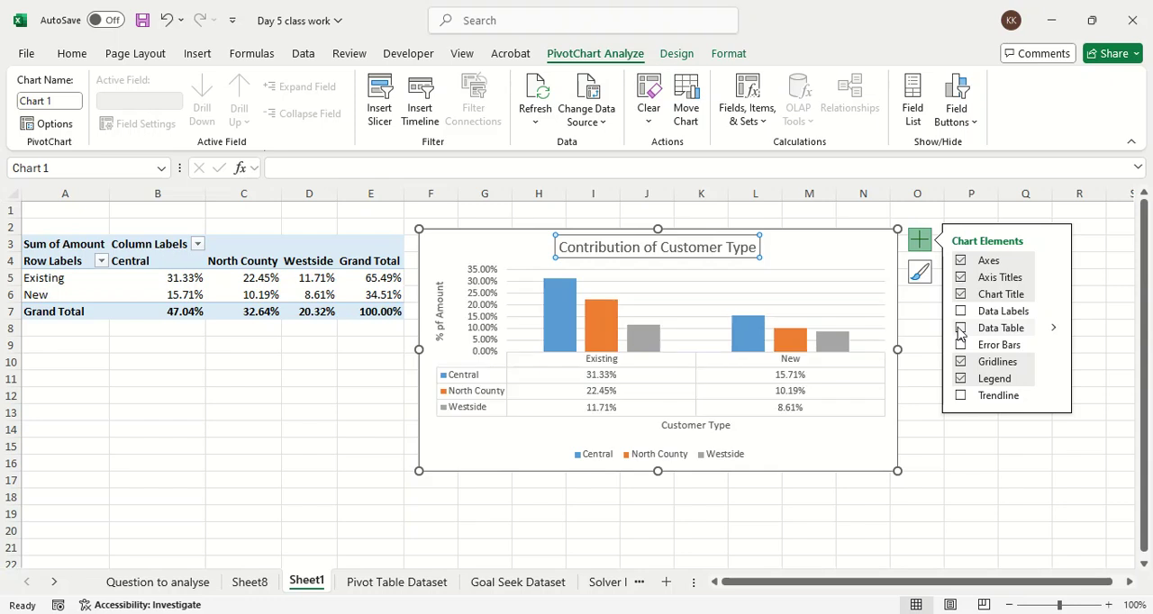
{"action": "left_click", "coordinate": [1017, 312]}
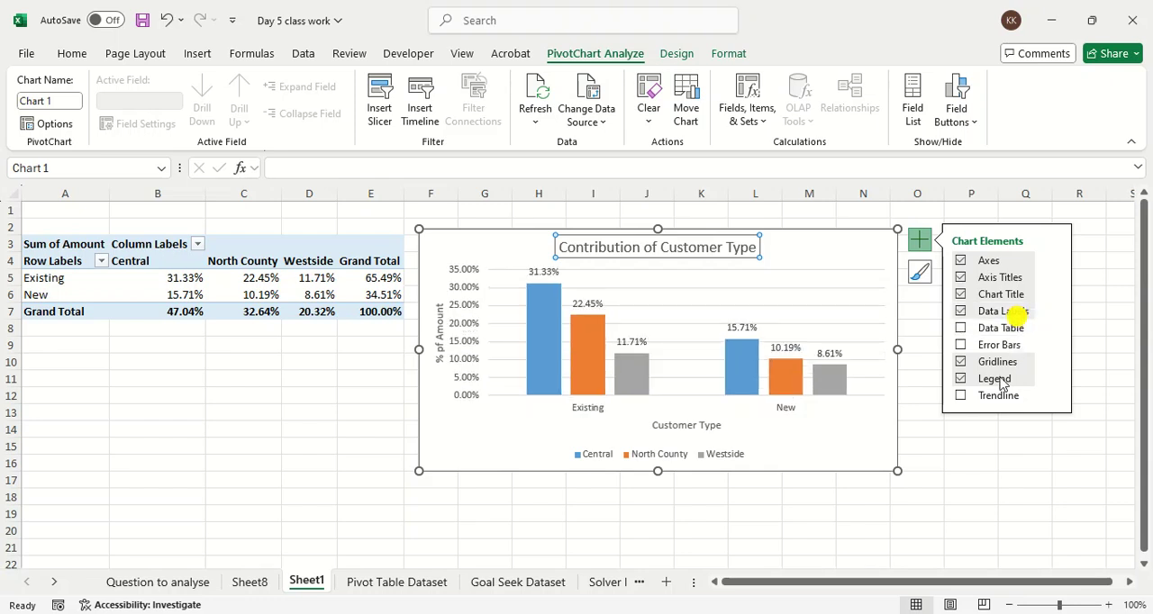
{"action": "left_click_drag", "start_coordinate": [897, 469], "coordinate": [972, 505]}
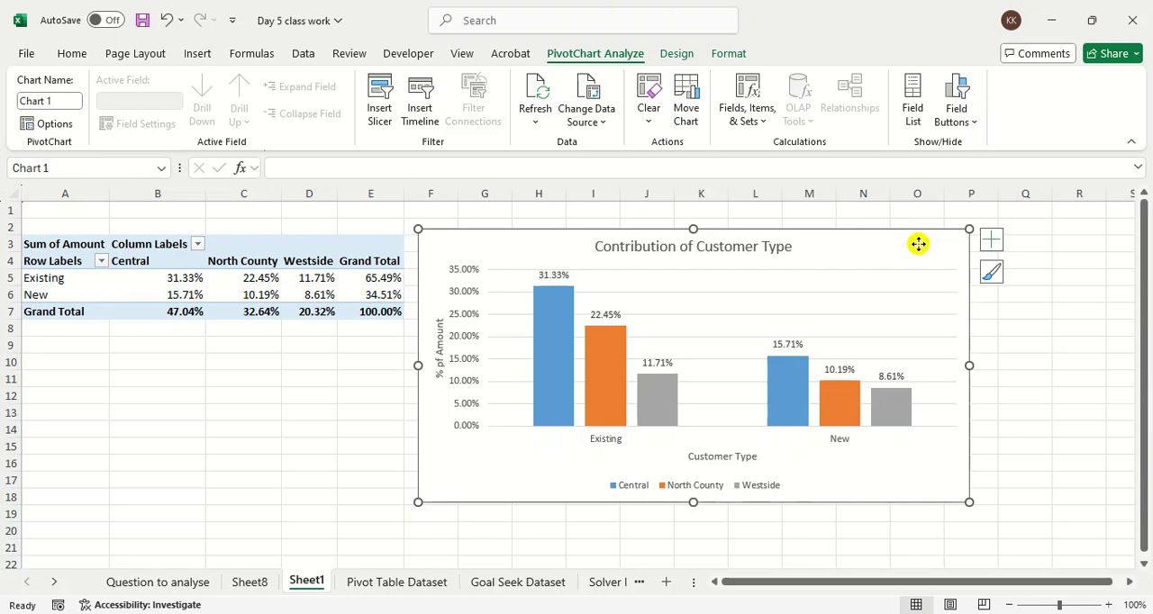
Step: Apply the last chart style, with gradient-filled columns and a bold title, to the PivotChart
{"action": "left_click", "coordinate": [991, 241]}
{"action": "left_click", "coordinate": [991, 272]}
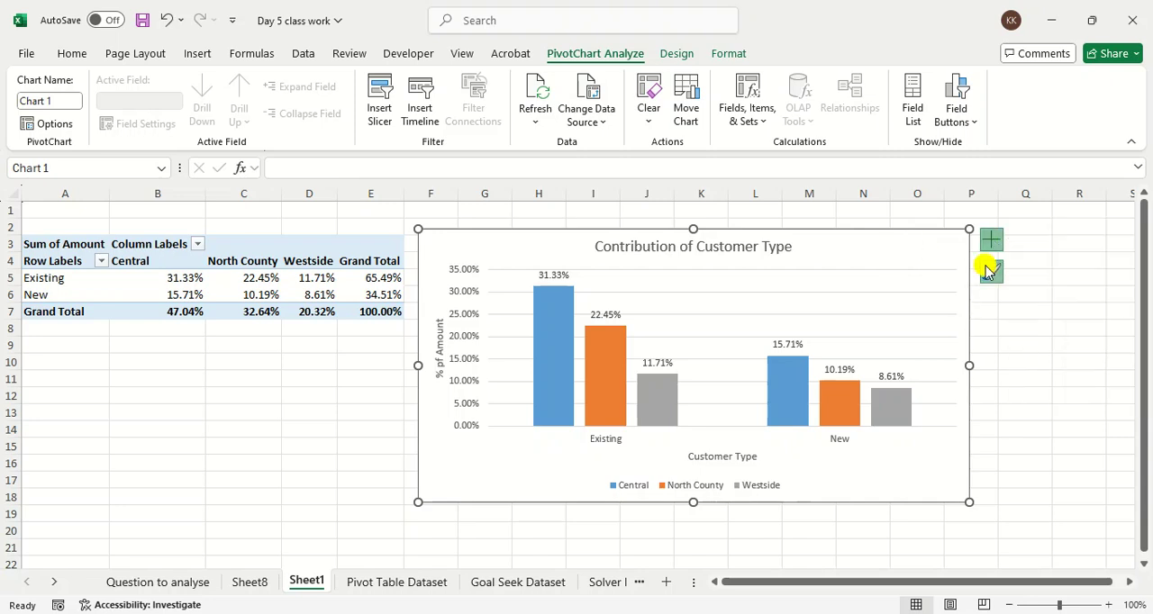
{"action": "scroll", "coordinate": [306, 437], "scroll_direction": "down", "scroll_amount": 2}
{"action": "scroll", "coordinate": [306, 437], "scroll_direction": "down", "scroll_amount": 1}
{"action": "left_click", "coordinate": [307, 435]}
{"action": "scroll", "coordinate": [307, 437], "scroll_direction": "down", "scroll_amount": 1}
{"action": "left_click", "coordinate": [305, 435]}
{"action": "left_click", "coordinate": [303, 553]}
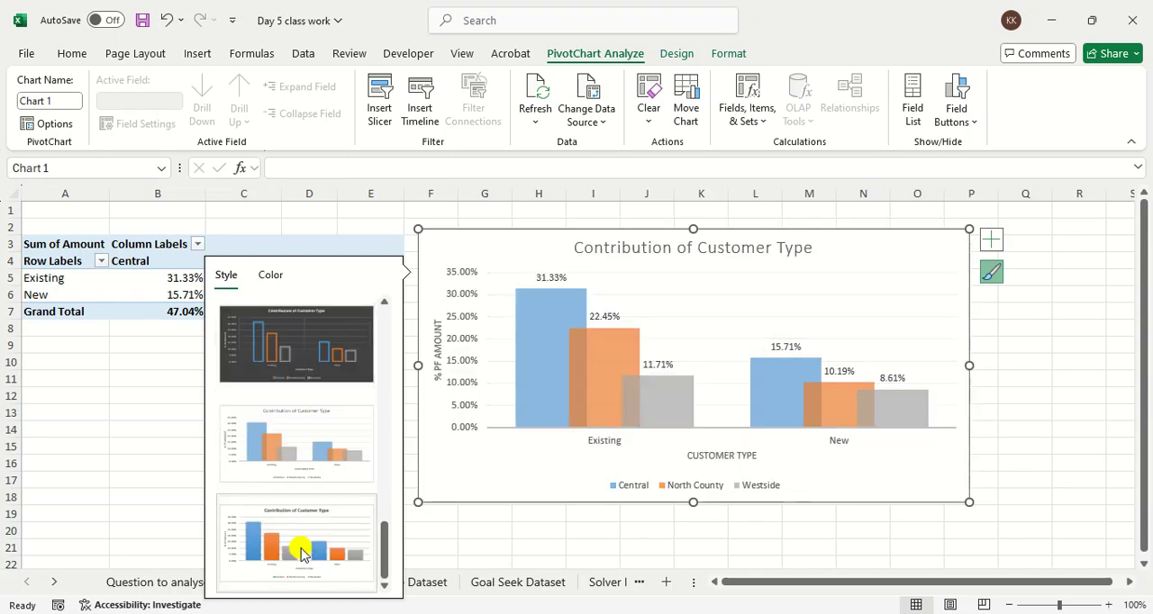
{"action": "key", "text": "Escape"}
{"action": "key", "text": "Escape"}
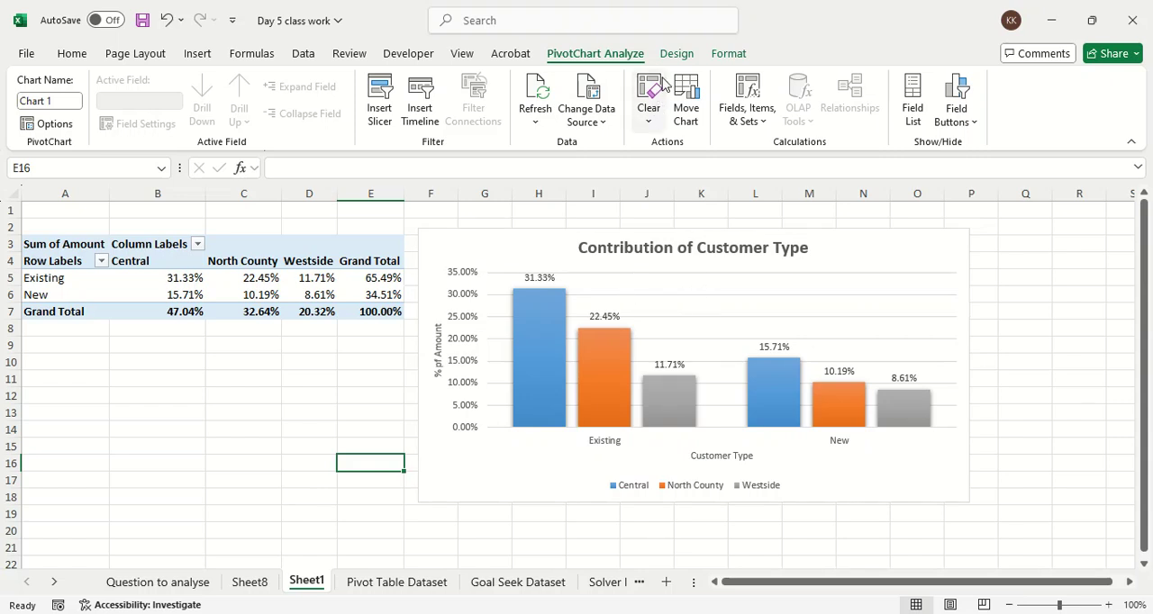
Step: Apply the second chart style, with outlined unfilled columns, to the PivotChart
{"action": "left_click", "coordinate": [680, 54]}
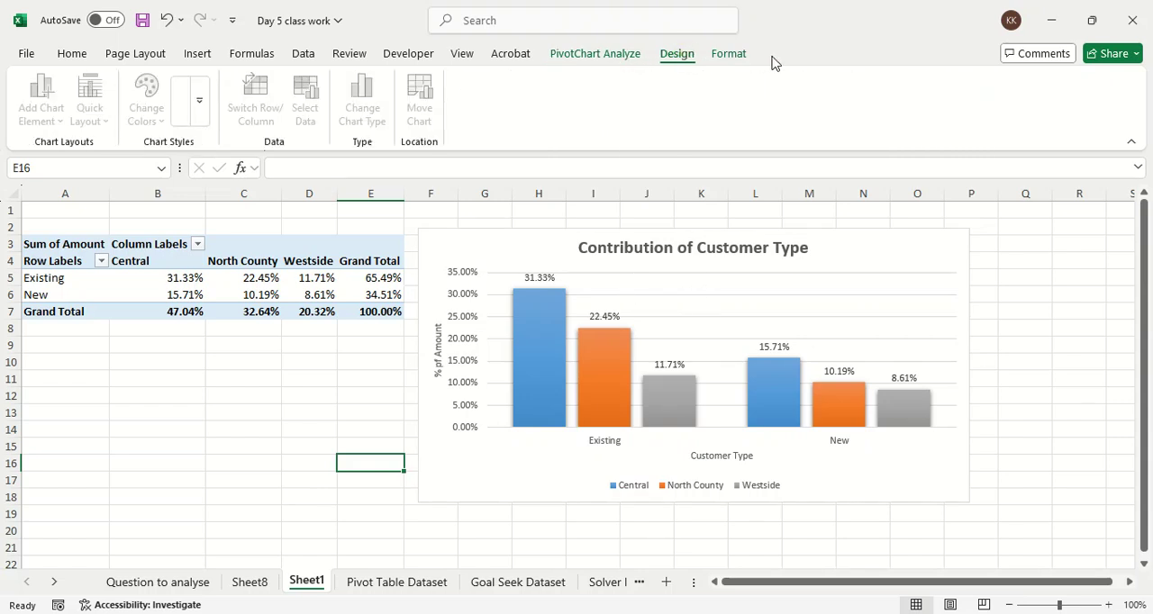
{"action": "left_click", "coordinate": [680, 269]}
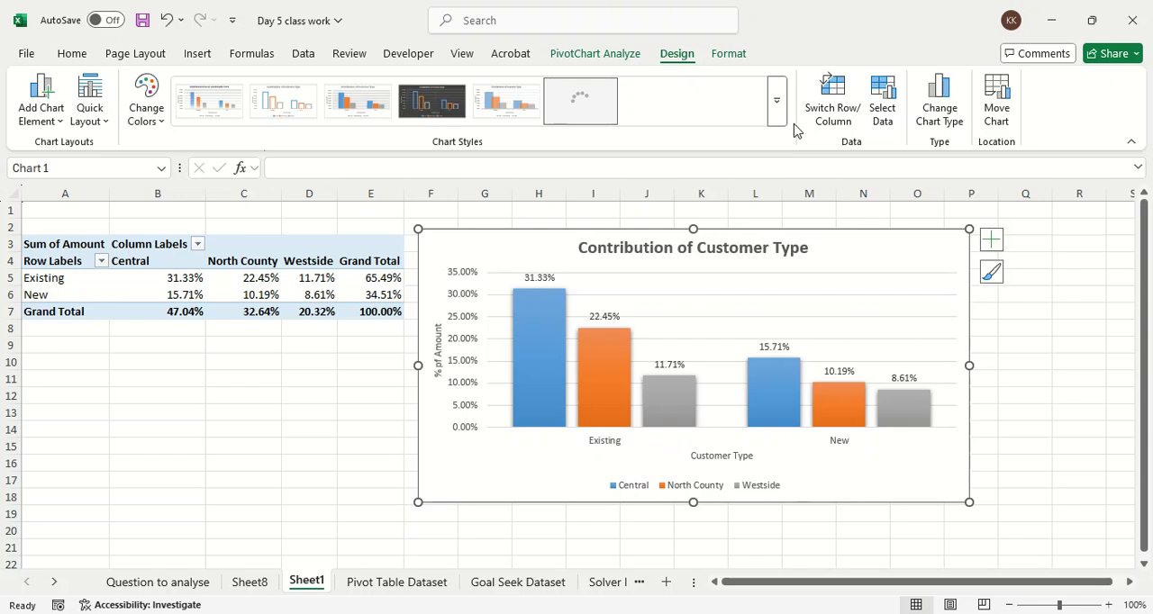
{"action": "left_click", "coordinate": [153, 123]}
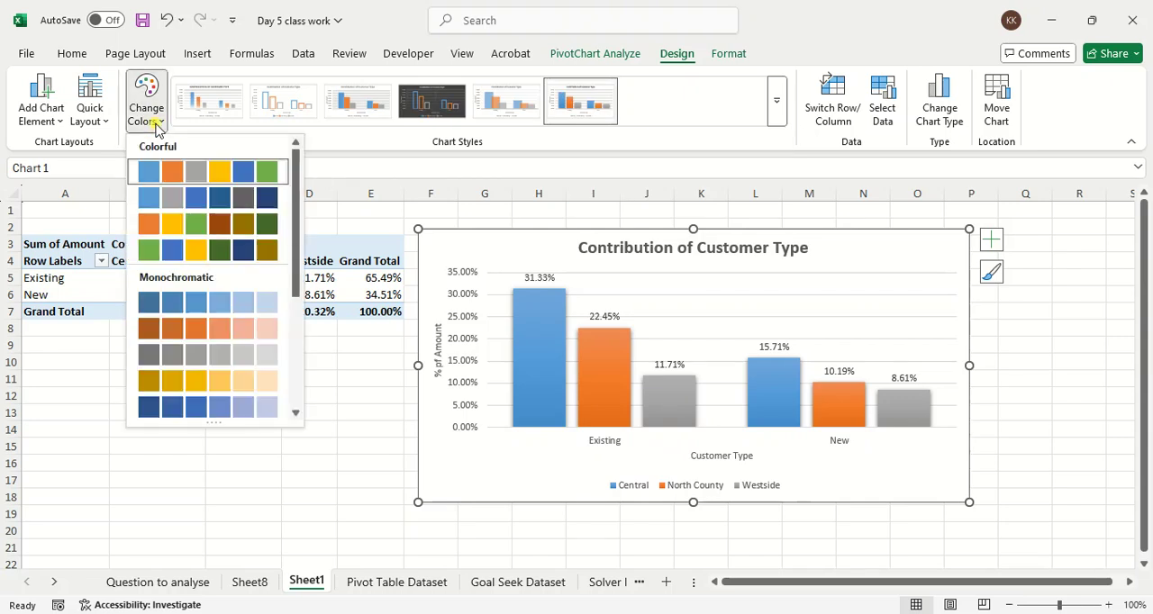
{"action": "left_click", "coordinate": [211, 115]}
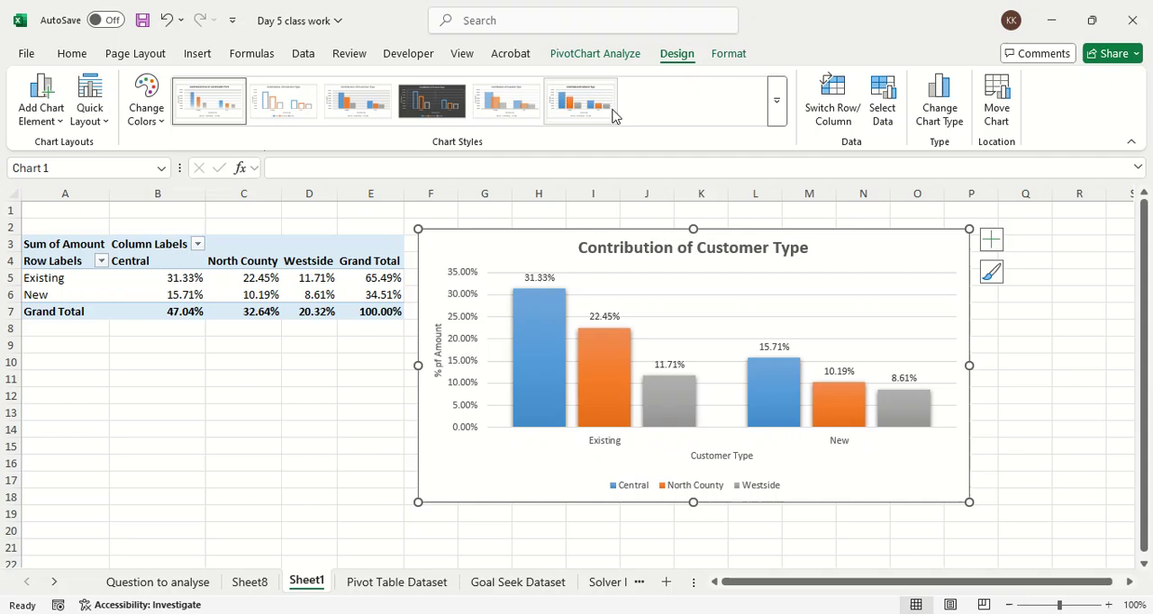
{"action": "left_click", "coordinate": [282, 115]}
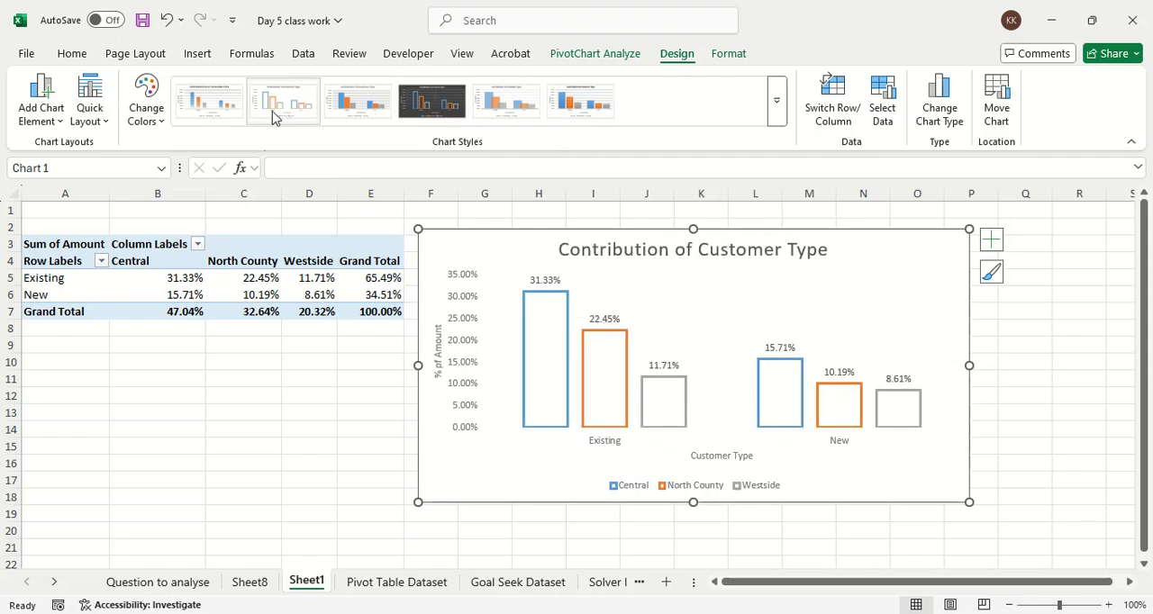
Step: Change the PivotChart to a 3-D Stacked Bar and apply the third chart style, with solid bars and capitalised titles
{"action": "left_click", "coordinate": [922, 126]}
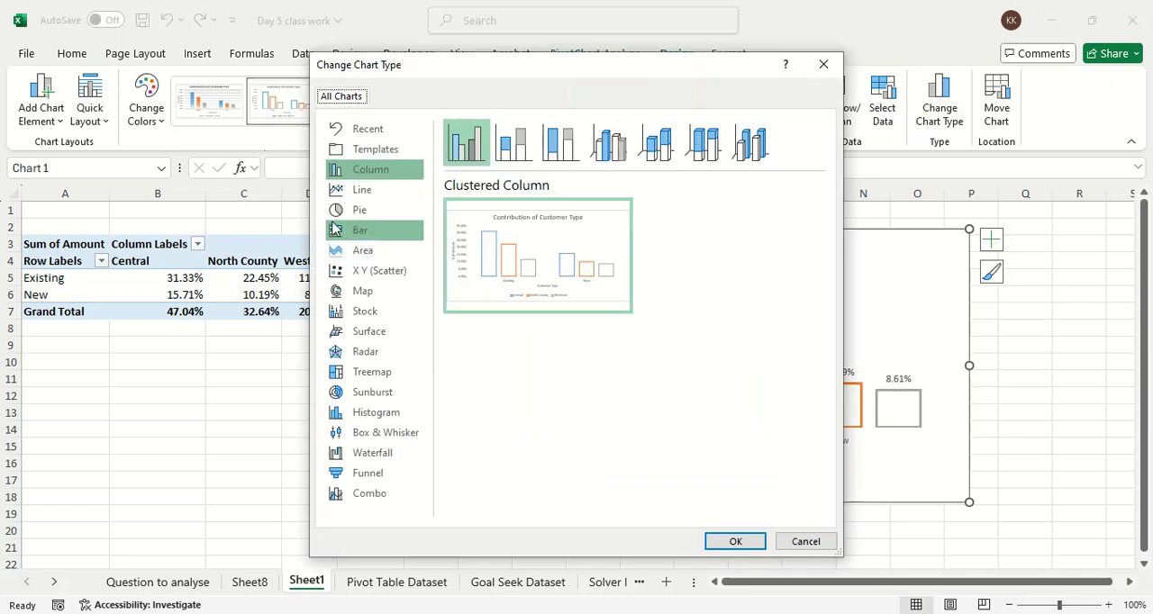
{"action": "left_click", "coordinate": [344, 213]}
{"action": "left_click", "coordinate": [359, 232]}
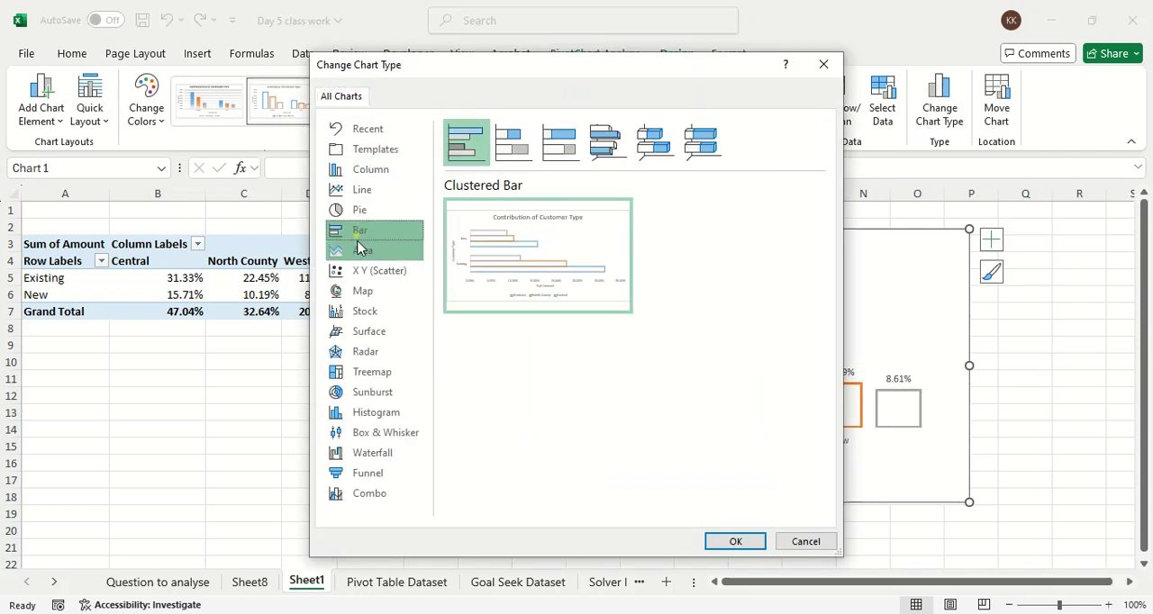
{"action": "left_click", "coordinate": [501, 152]}
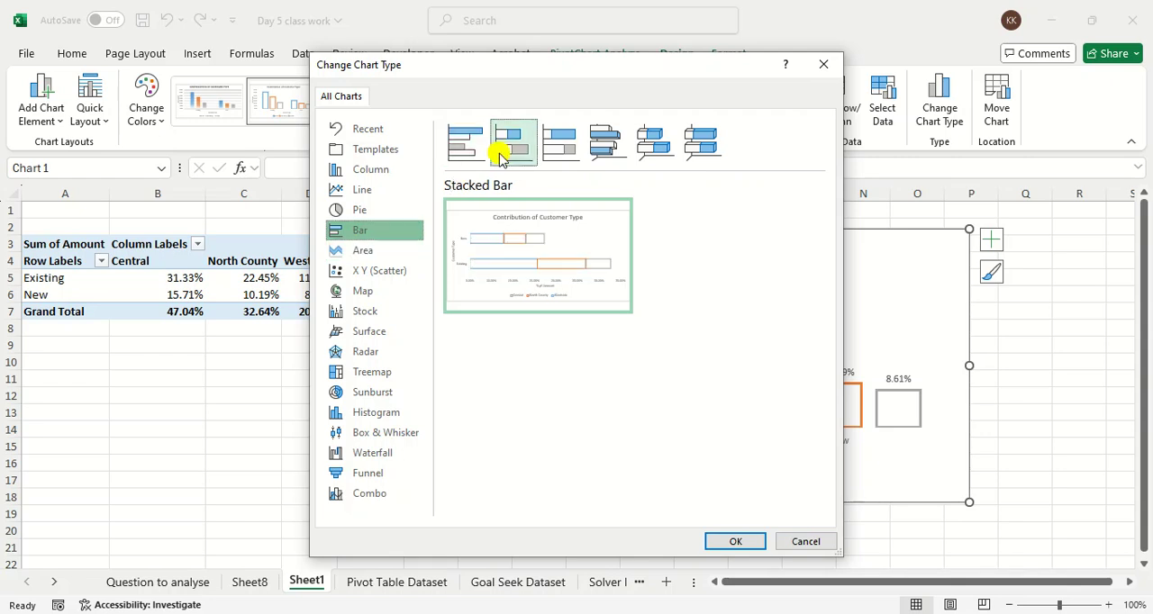
{"action": "left_click", "coordinate": [601, 153]}
{"action": "left_click", "coordinate": [637, 153]}
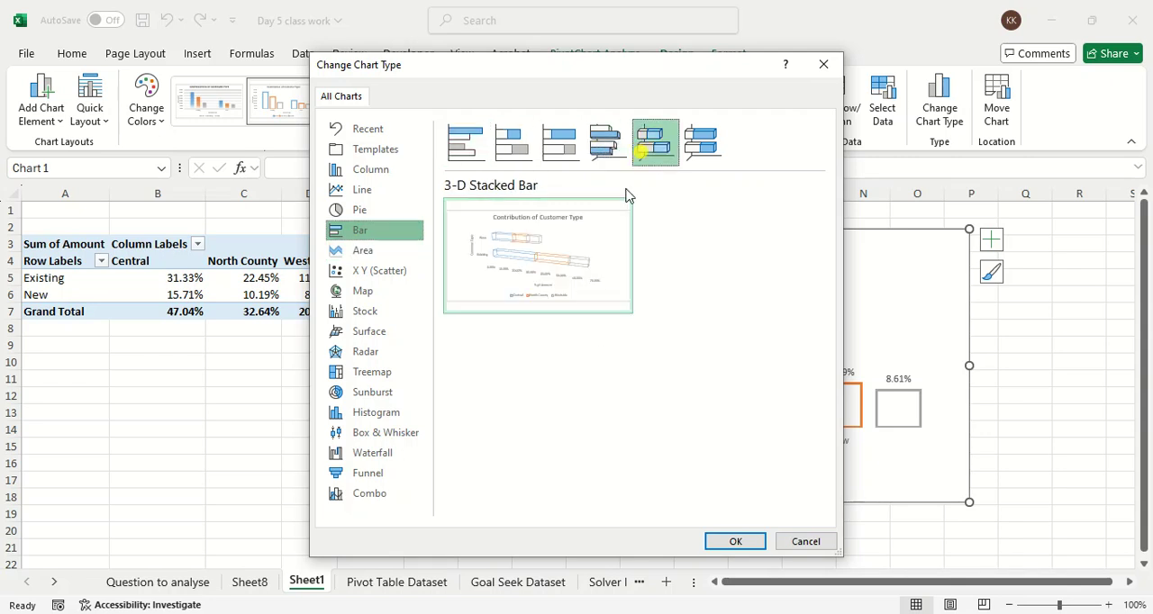
{"action": "left_click", "coordinate": [733, 540]}
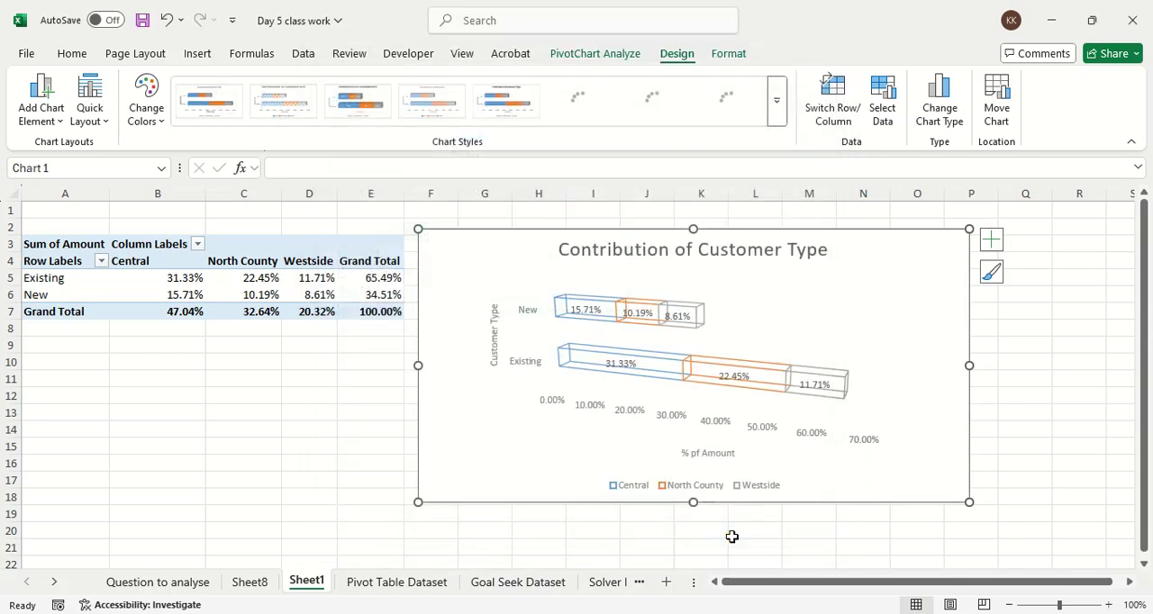
{"action": "left_click", "coordinate": [502, 110]}
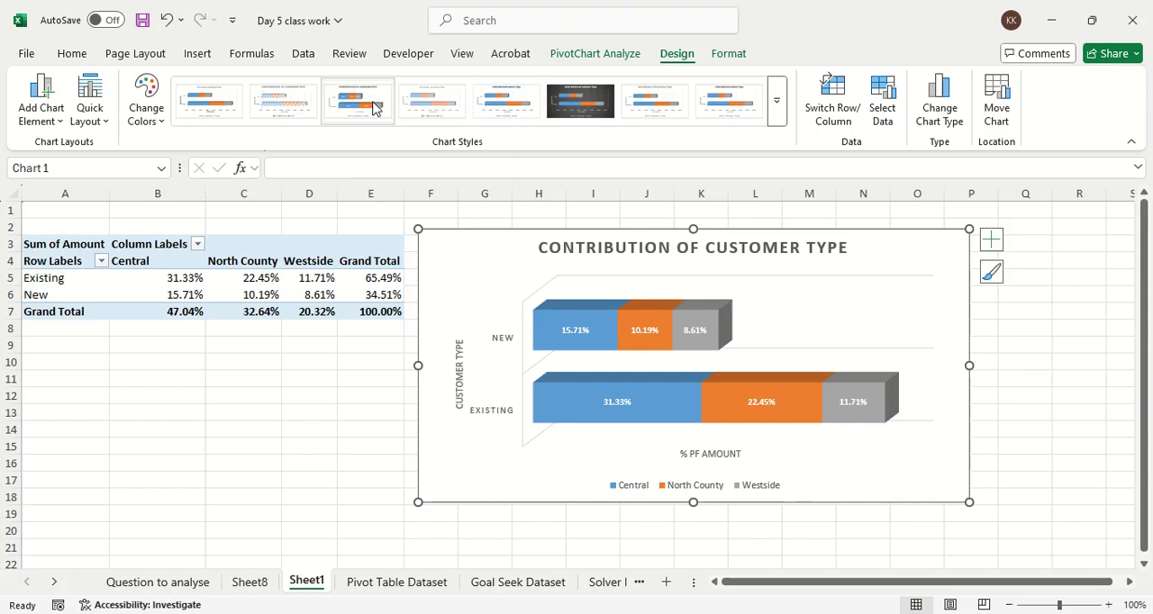
{"action": "left_click", "coordinate": [375, 107]}
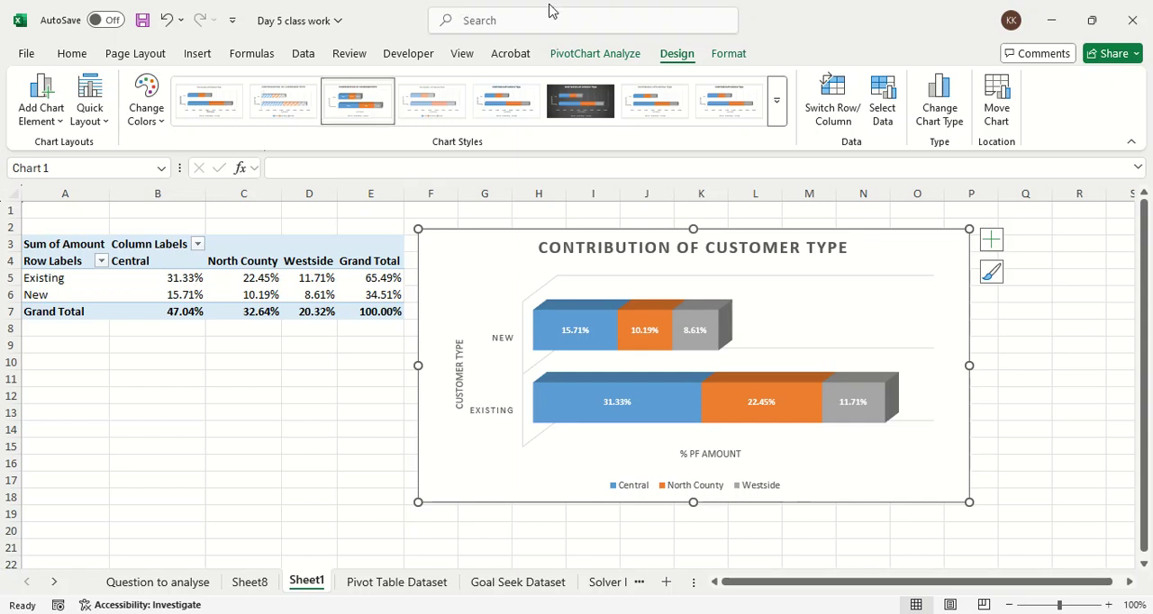
Step: Show the PivotTable's field list and add AcctType as a report filter
{"action": "left_click", "coordinate": [199, 273]}
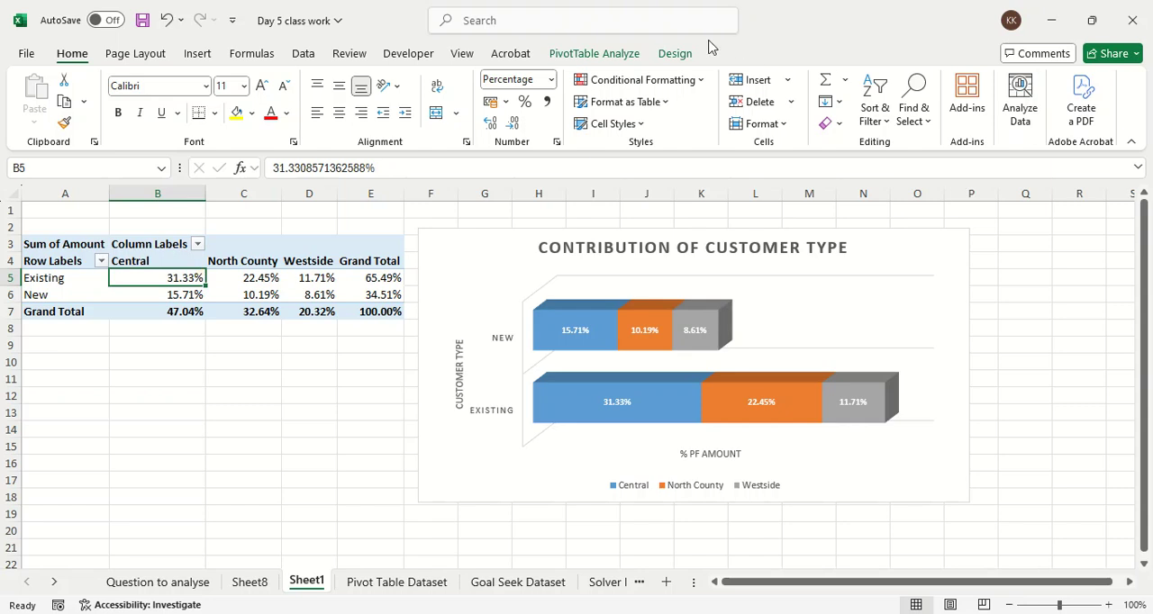
{"action": "left_click", "coordinate": [570, 58]}
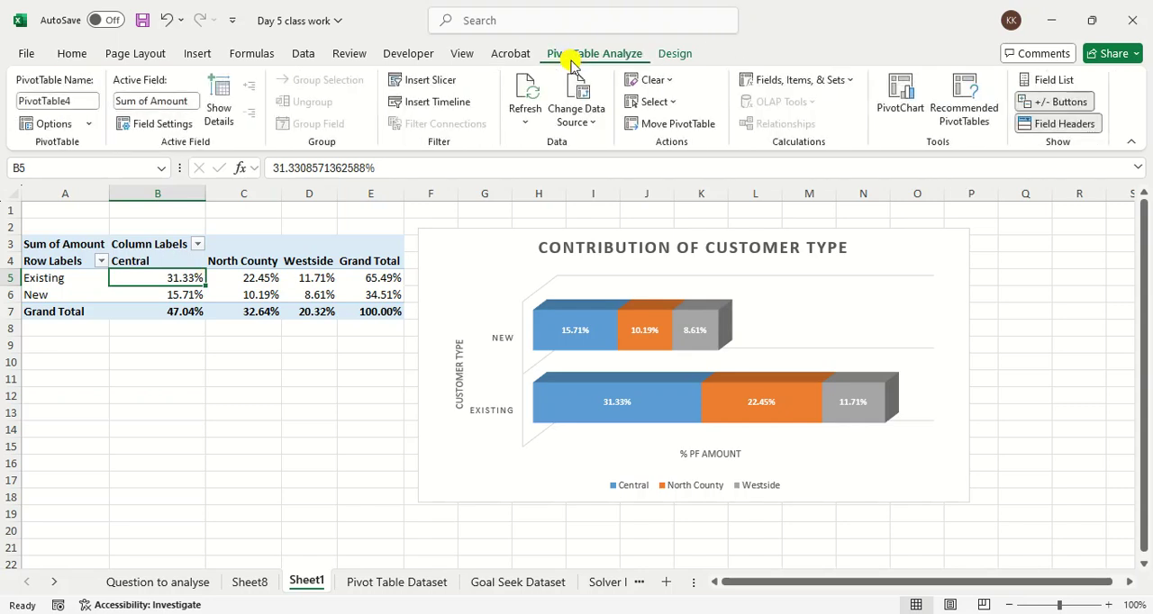
{"action": "left_click", "coordinate": [1046, 80]}
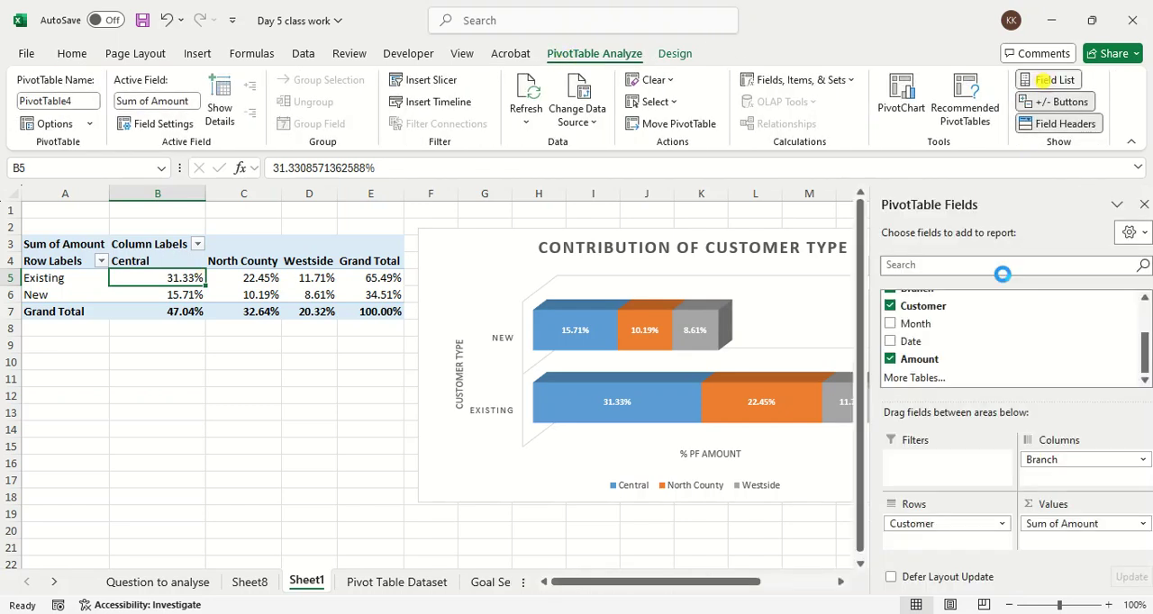
{"action": "scroll", "coordinate": [949, 333], "scroll_direction": "up", "scroll_amount": 2}
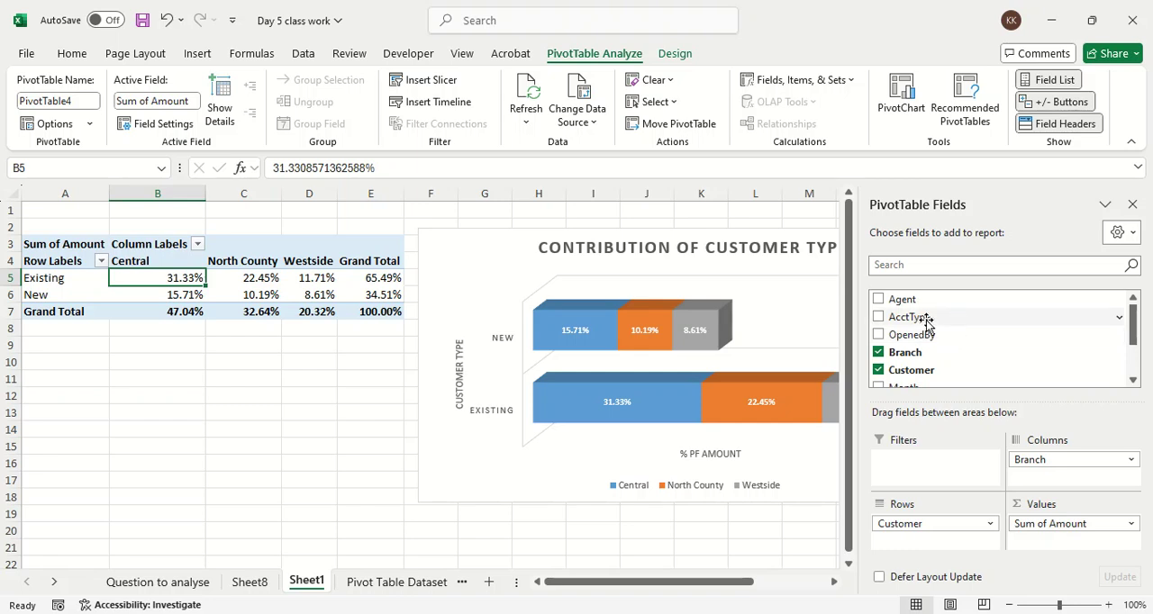
{"action": "left_click_drag", "start_coordinate": [977, 317], "coordinate": [977, 455]}
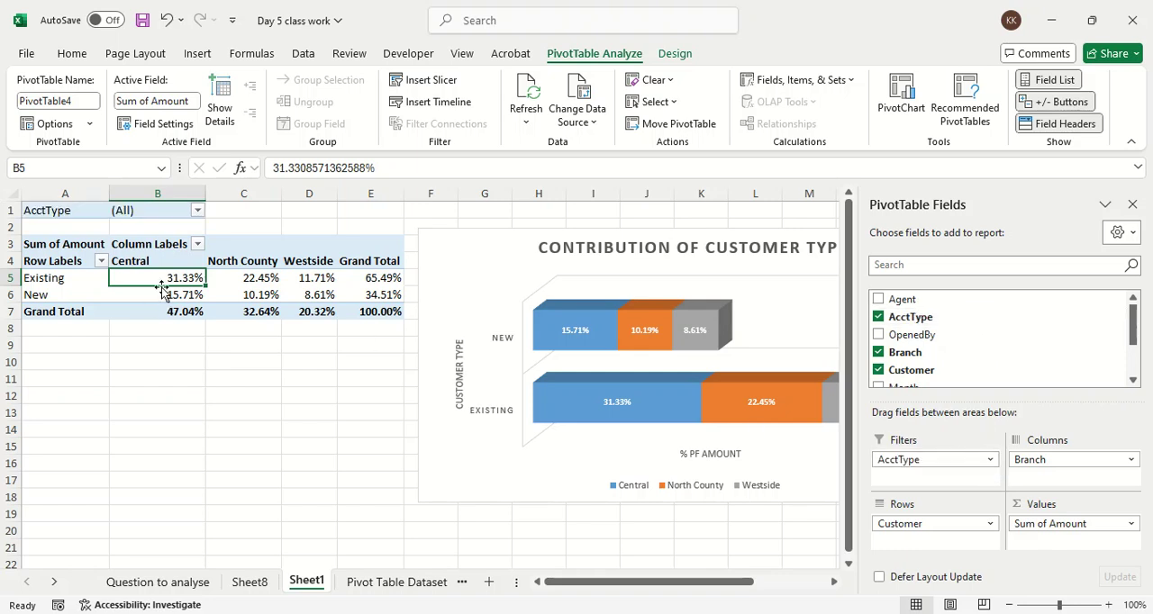
Step: View the AcctType filter's choices without selecting any, and remove AcctType from the PivotTable's filters
{"action": "left_click", "coordinate": [197, 210]}
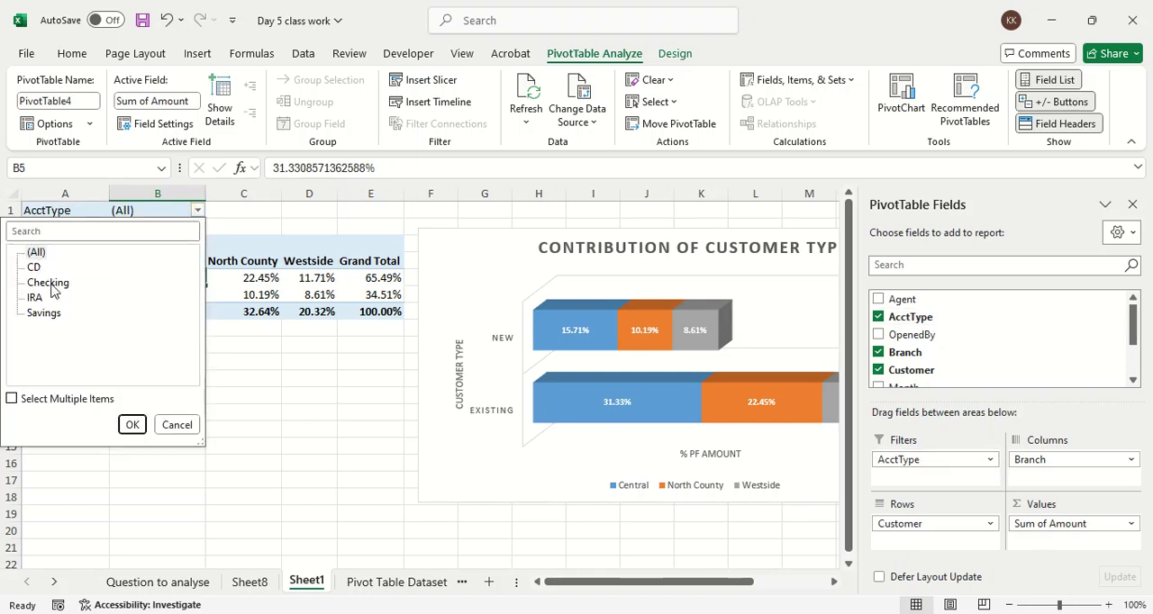
{"action": "left_click", "coordinate": [280, 218]}
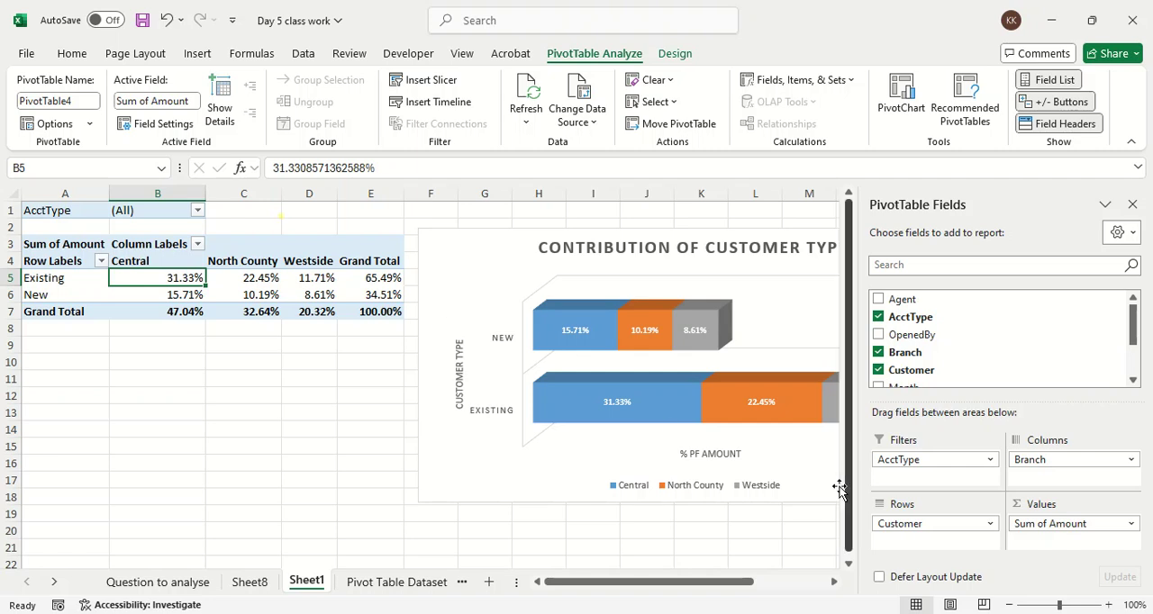
{"action": "left_click_drag", "start_coordinate": [910, 462], "coordinate": [342, 494]}
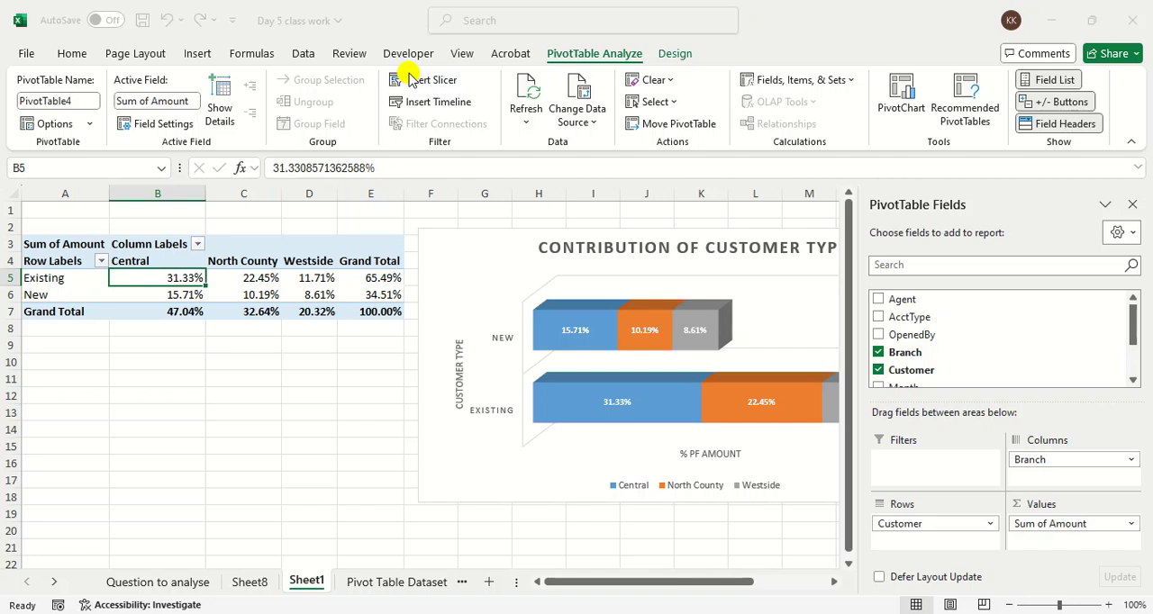
Step: Insert an AcctType slicer, place it below the PivotTable and shorten it to about 4.1 cm high
{"action": "left_click", "coordinate": [342, 148]}
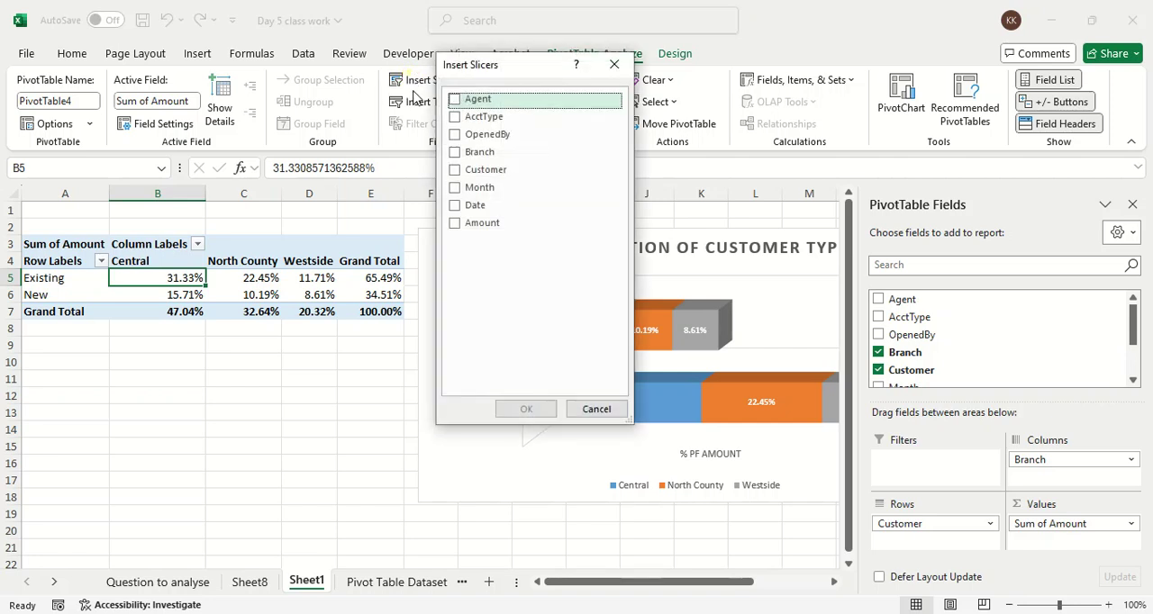
{"action": "left_click", "coordinate": [458, 118]}
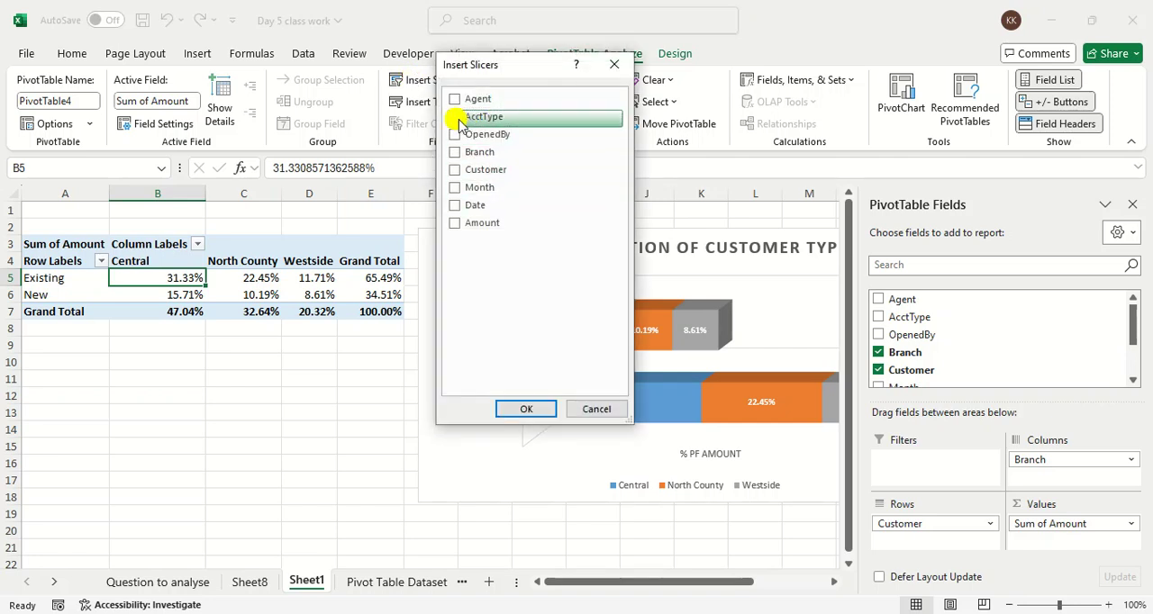
{"action": "left_click", "coordinate": [526, 410]}
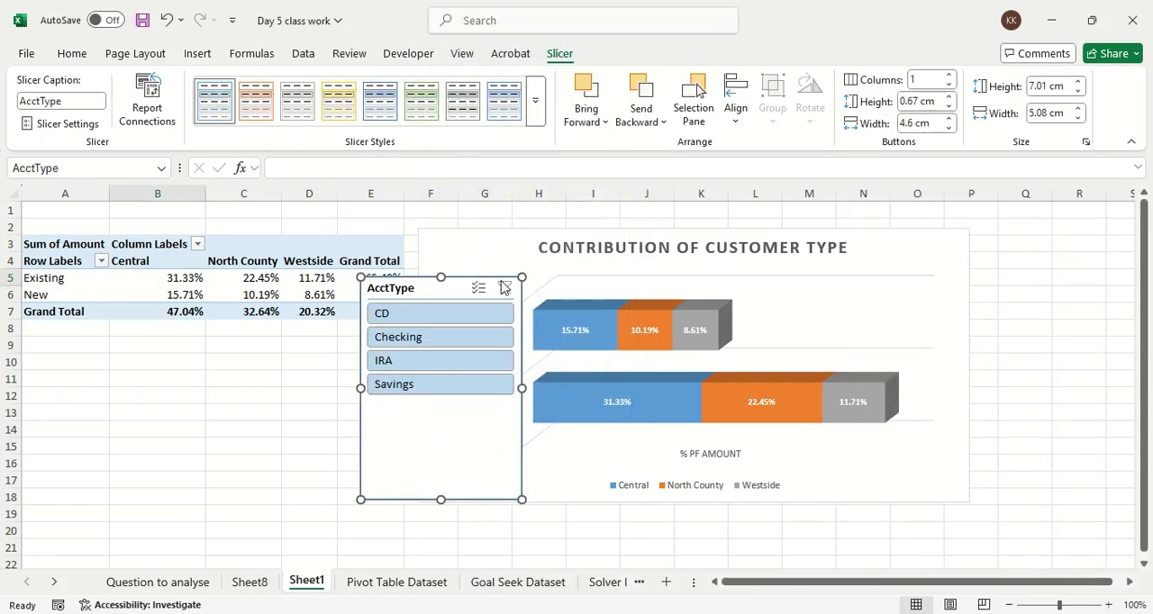
{"action": "left_click_drag", "start_coordinate": [449, 287], "coordinate": [331, 338]}
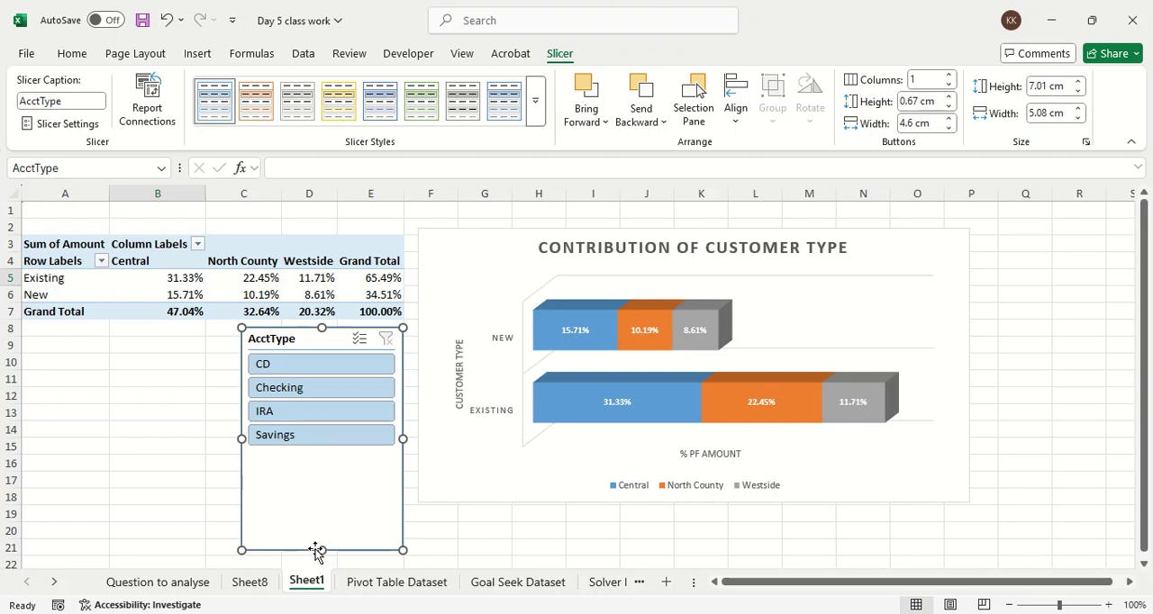
{"action": "left_click_drag", "start_coordinate": [315, 550], "coordinate": [320, 457]}
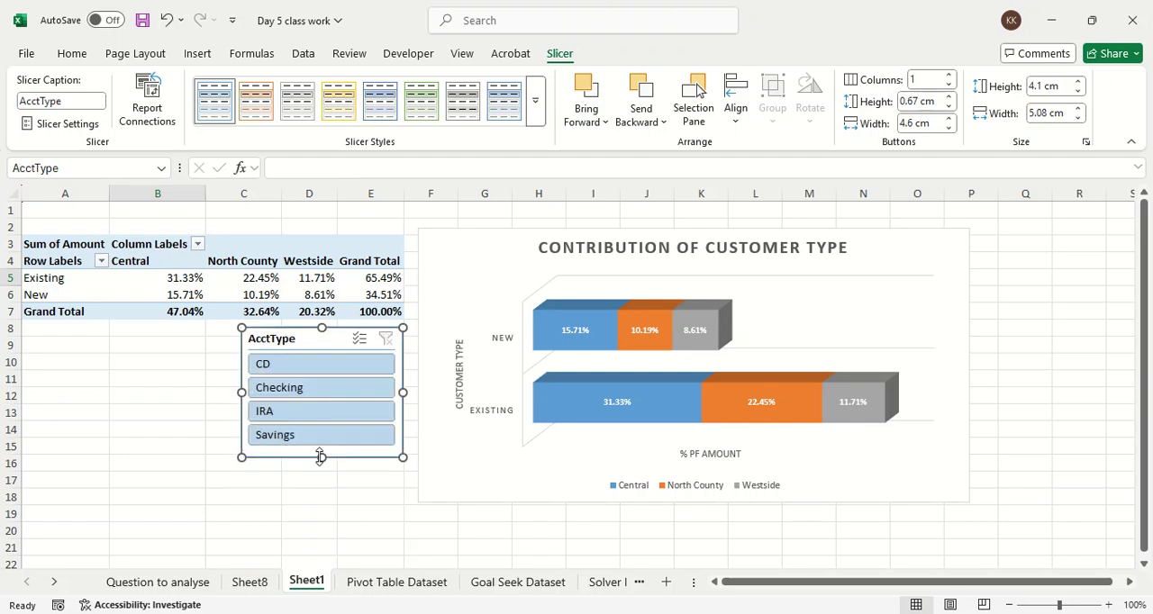
Step: Filter the PivotTable with the AcctType slicer by Checking, IRA, Savings and finally CD, one account type at a time
{"action": "left_click", "coordinate": [311, 397]}
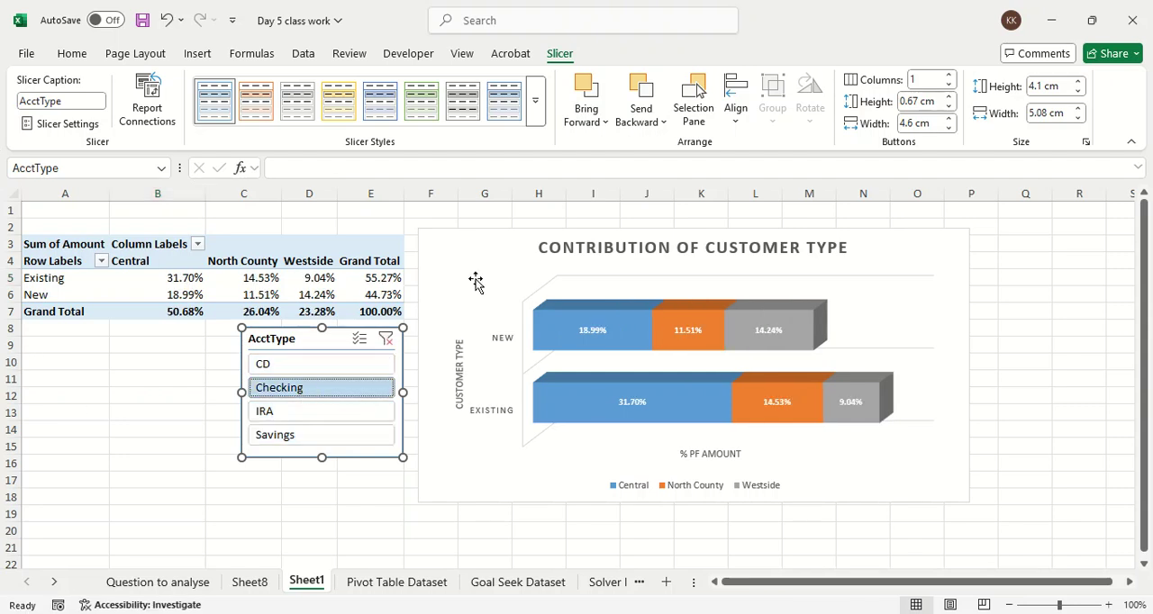
{"action": "left_click", "coordinate": [336, 412]}
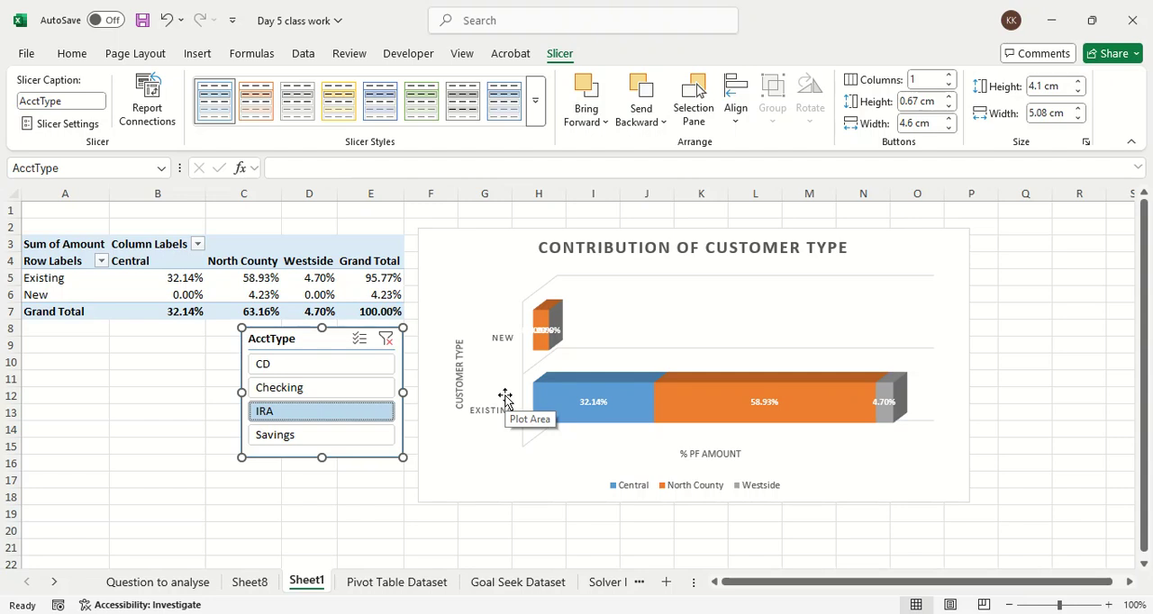
{"action": "left_click", "coordinate": [326, 435]}
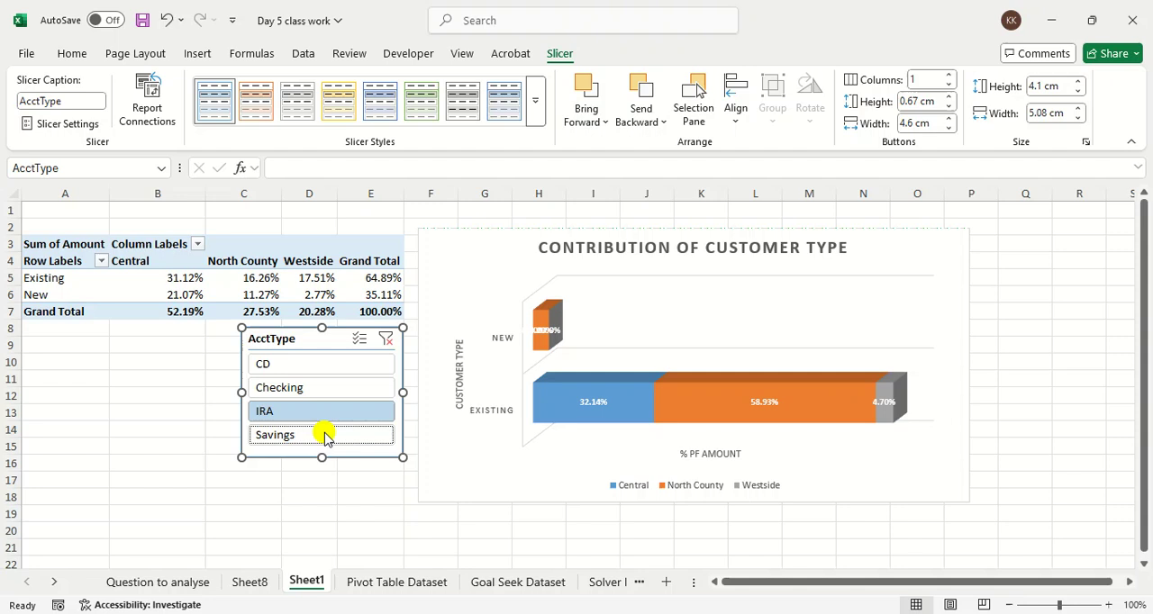
{"action": "left_click", "coordinate": [335, 364]}
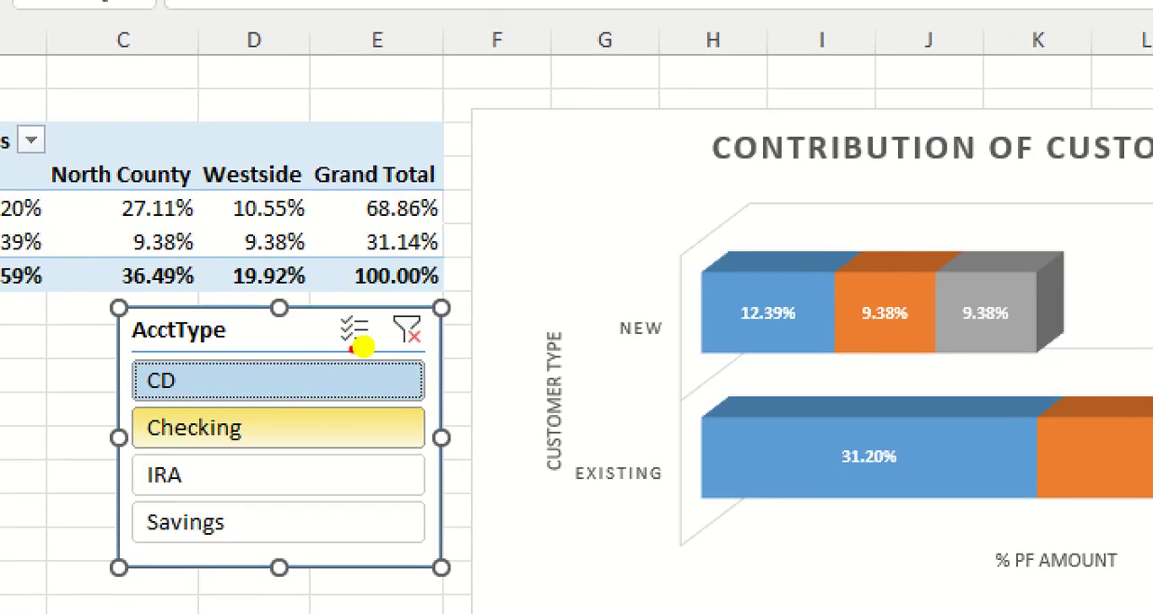
Step: Enable multi-select on the AcctType slicer and add Checking and IRA to the CD selection
{"action": "left_click_drag", "start_coordinate": [364, 345], "coordinate": [356, 348]}
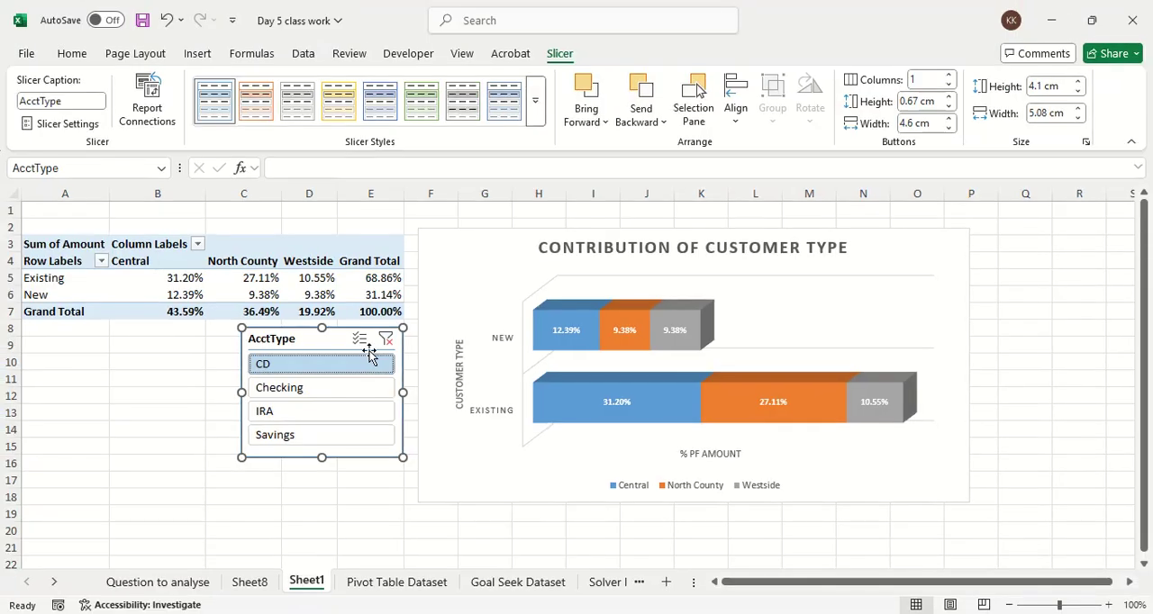
{"action": "left_click", "coordinate": [355, 330]}
{"action": "left_click", "coordinate": [343, 389]}
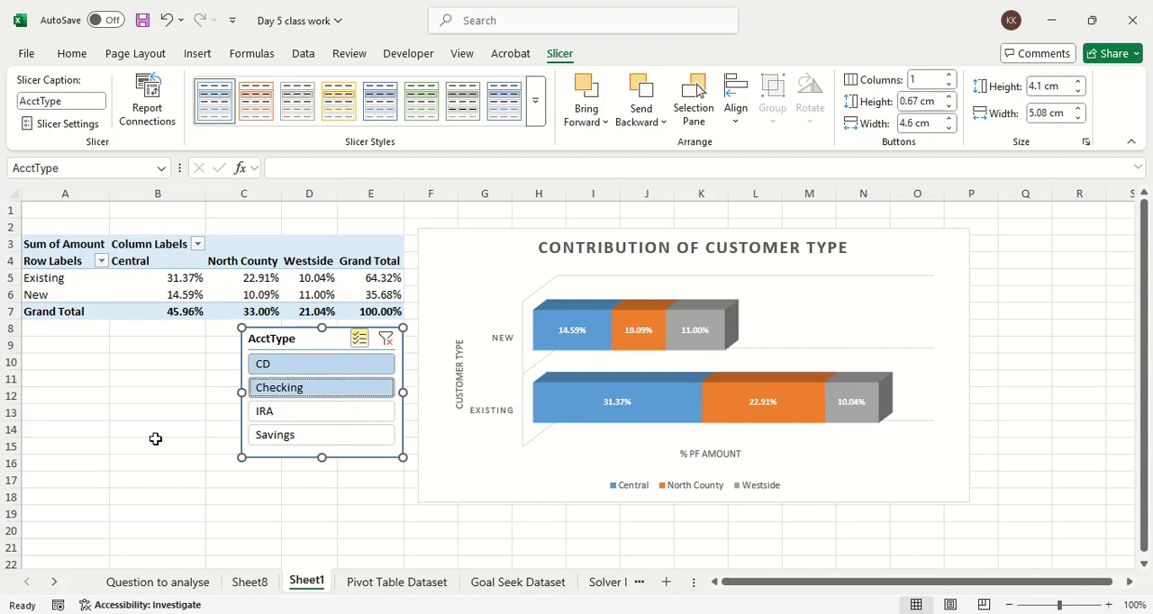
{"action": "left_click", "coordinate": [277, 415]}
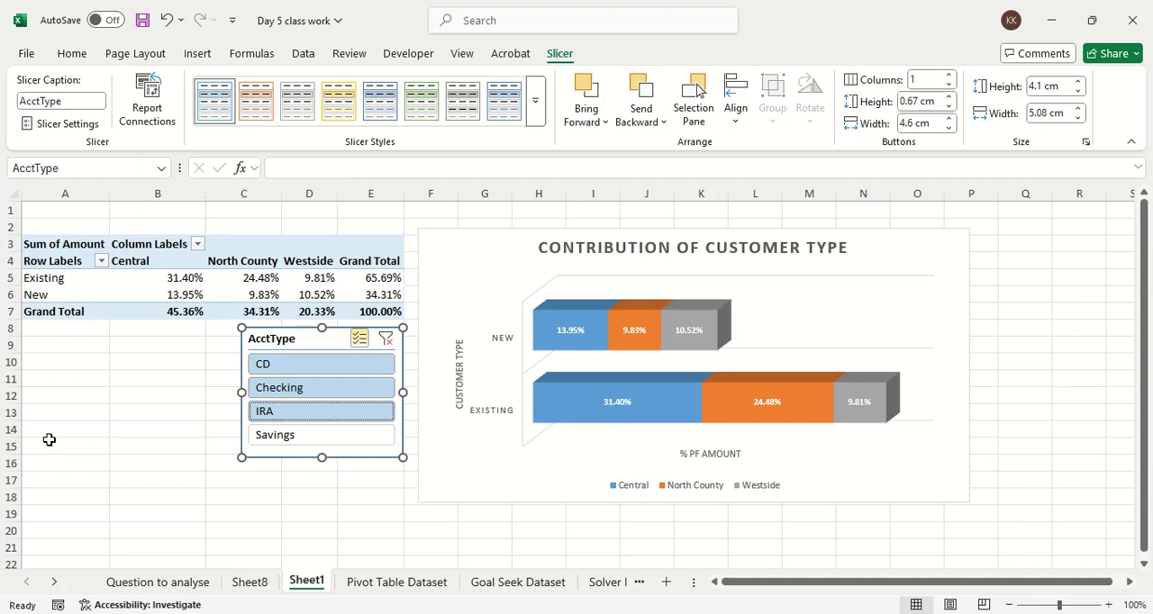
Step: Hide the PivotTable's field list and shift the AcctType slicer slightly further below the PivotTable
{"action": "key", "text": "Escape"}
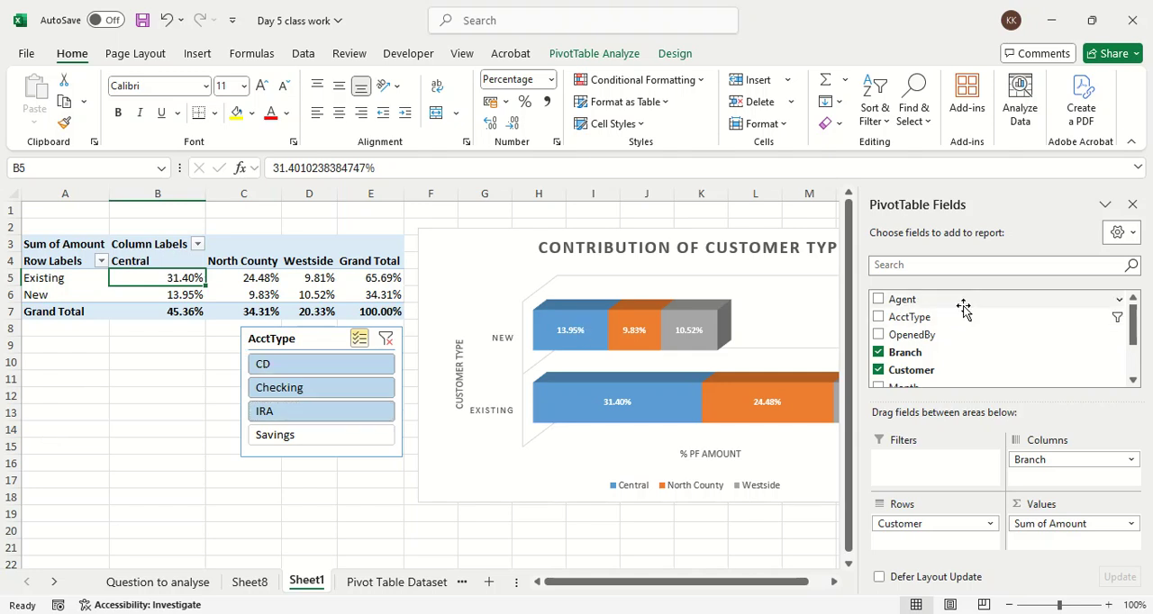
{"action": "left_click", "coordinate": [1133, 205]}
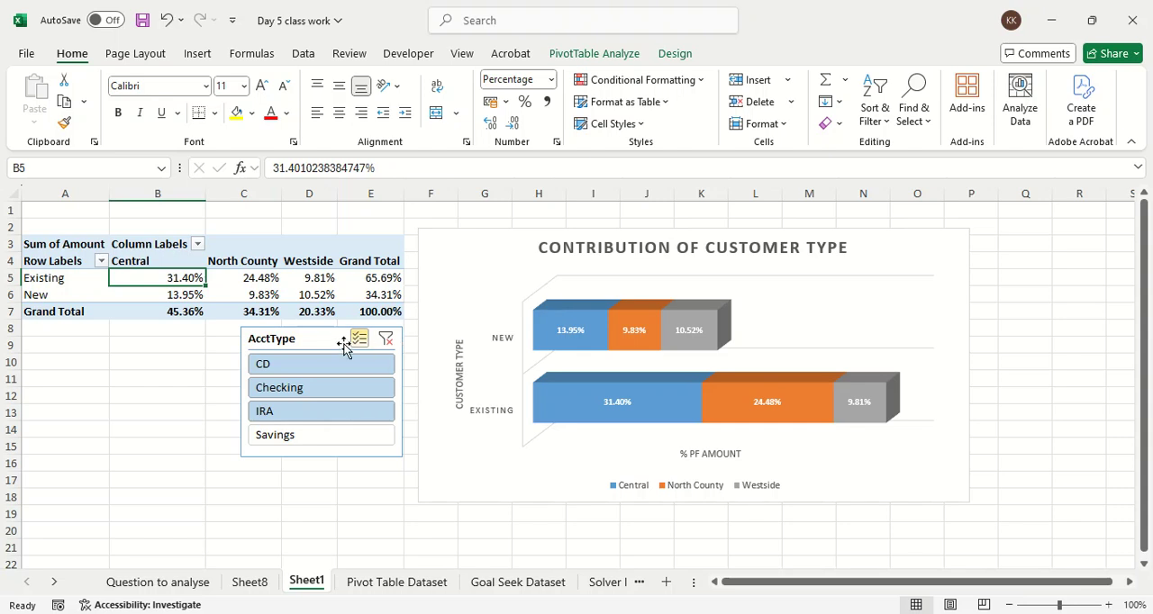
{"action": "left_click_drag", "start_coordinate": [326, 346], "coordinate": [320, 359]}
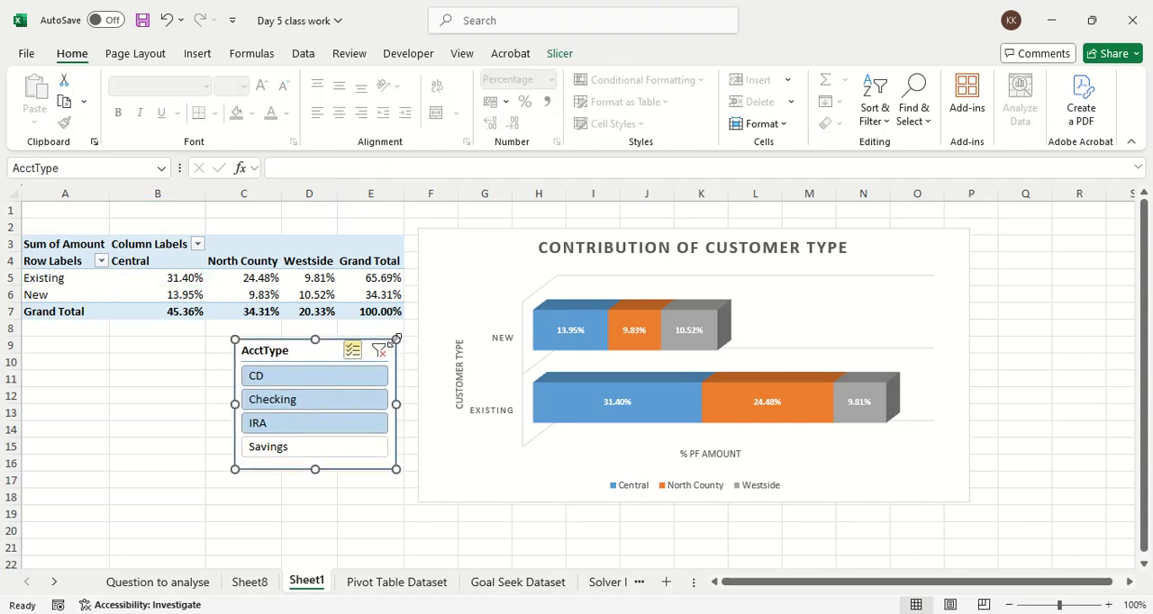
Step: Insert a timeline for the Date field of the PivotTable
{"action": "left_click", "coordinate": [157, 282]}
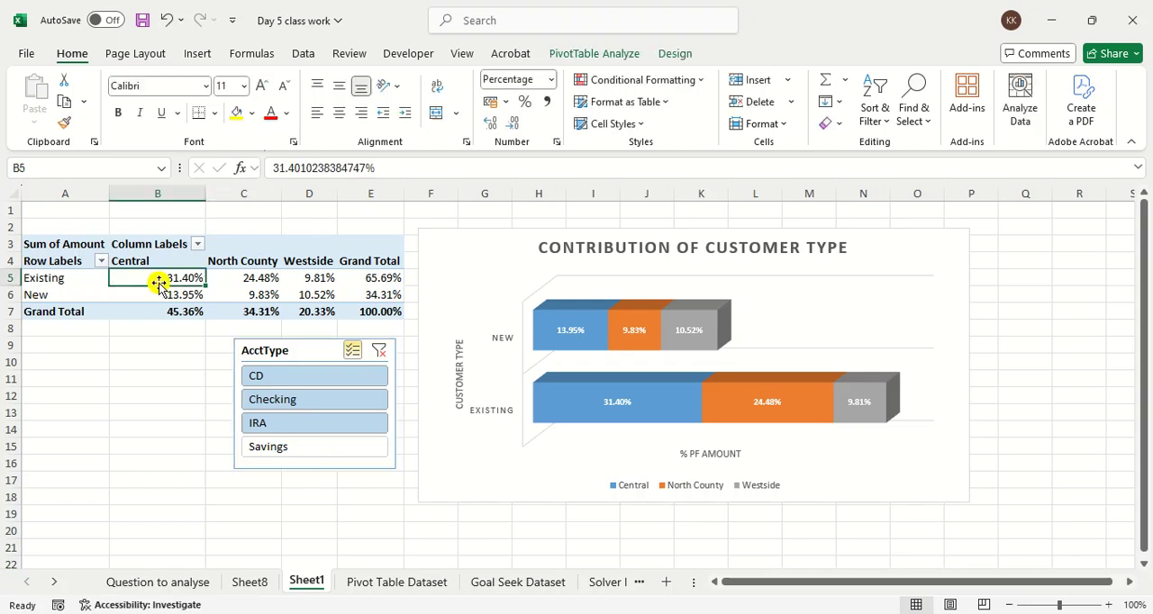
{"action": "left_click", "coordinate": [572, 47]}
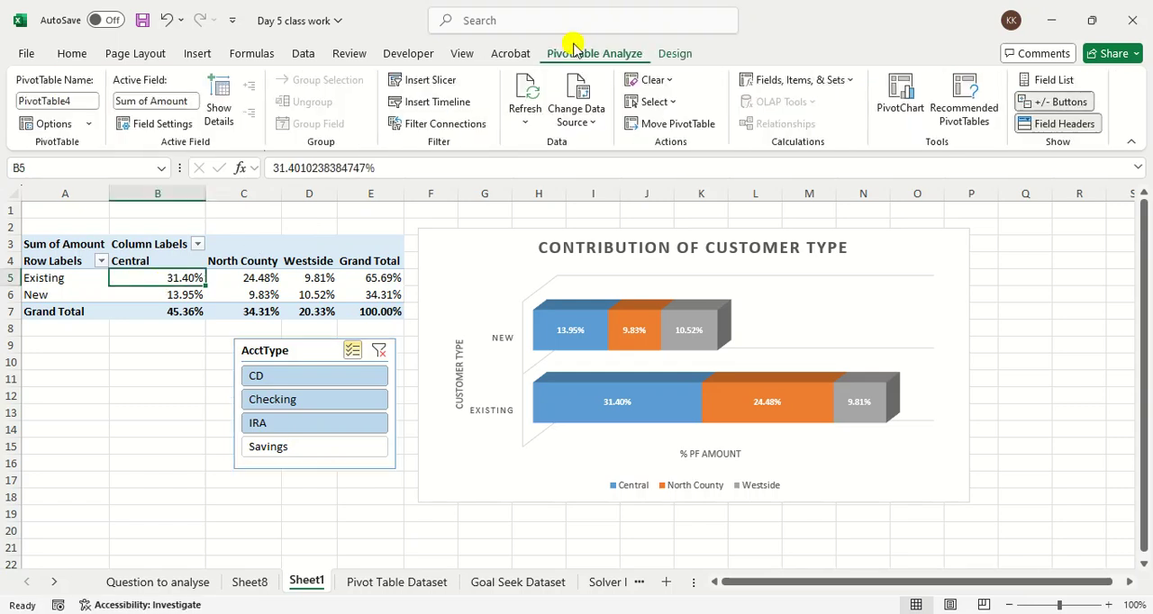
{"action": "left_click", "coordinate": [444, 105]}
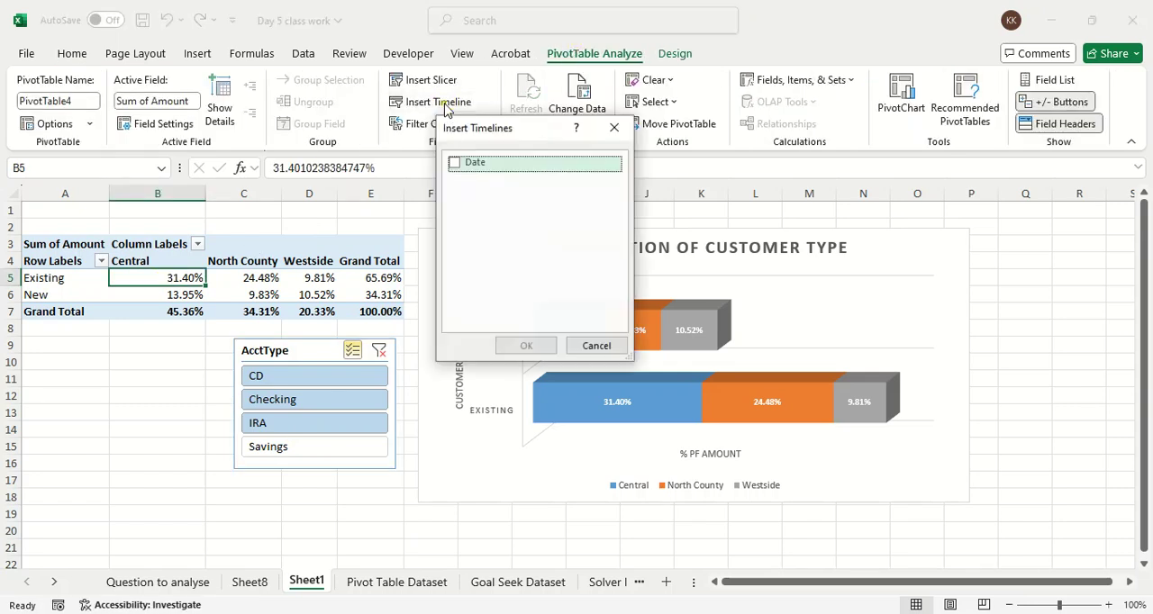
{"action": "left_click", "coordinate": [455, 164]}
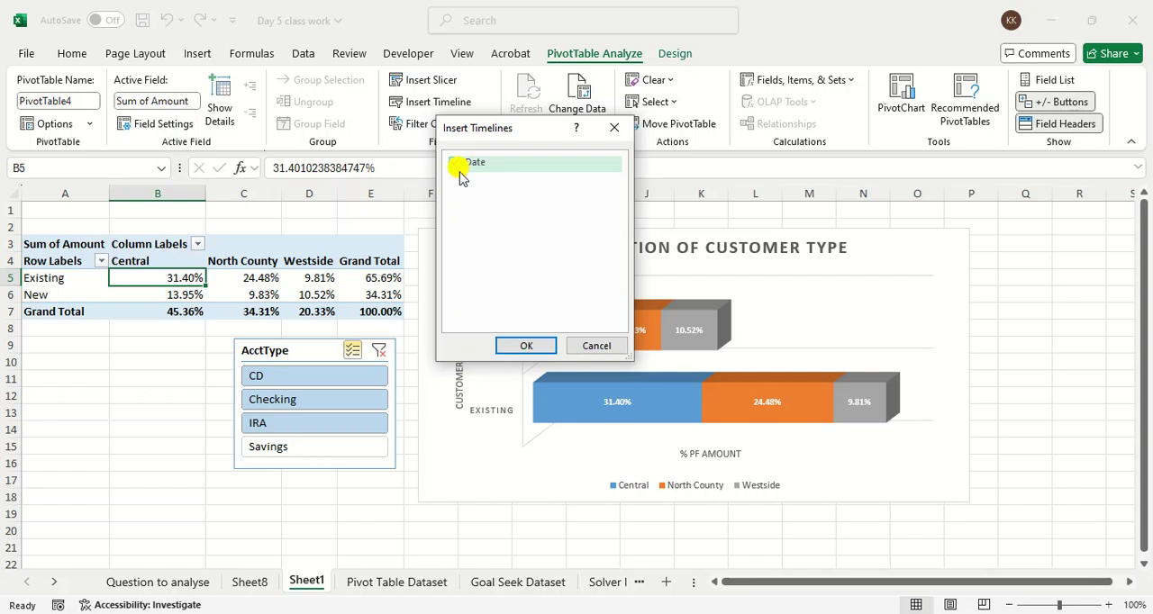
{"action": "left_click", "coordinate": [511, 340]}
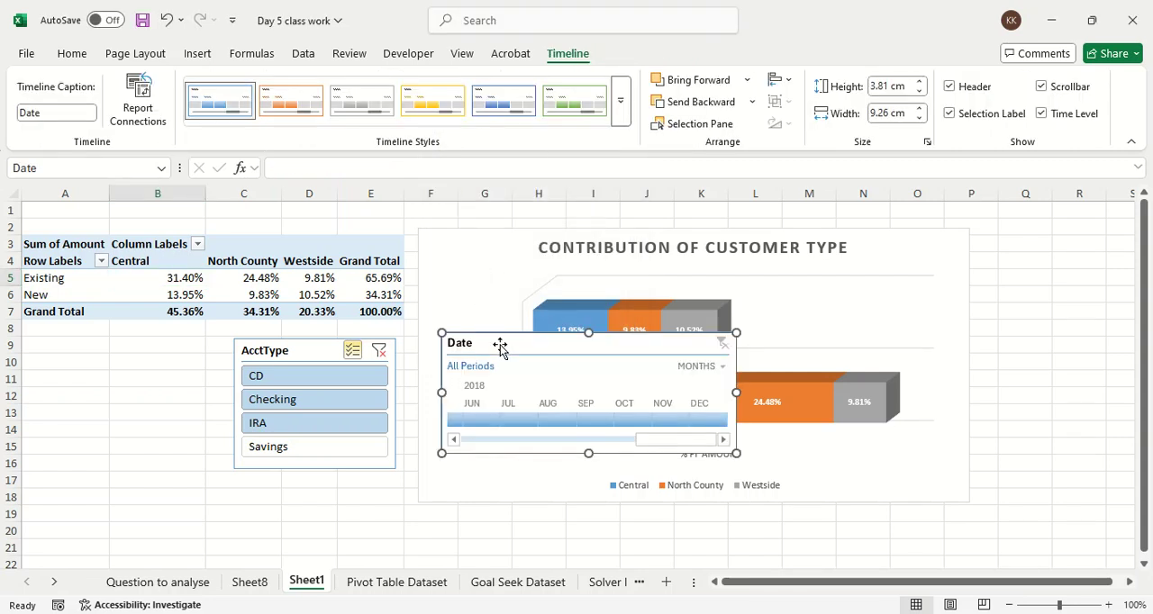
Step: Arrange the AcctType slicer and Date timeline side by side below the PivotTable, moving the PivotChart right to make room
{"action": "left_click_drag", "start_coordinate": [501, 347], "coordinate": [175, 478]}
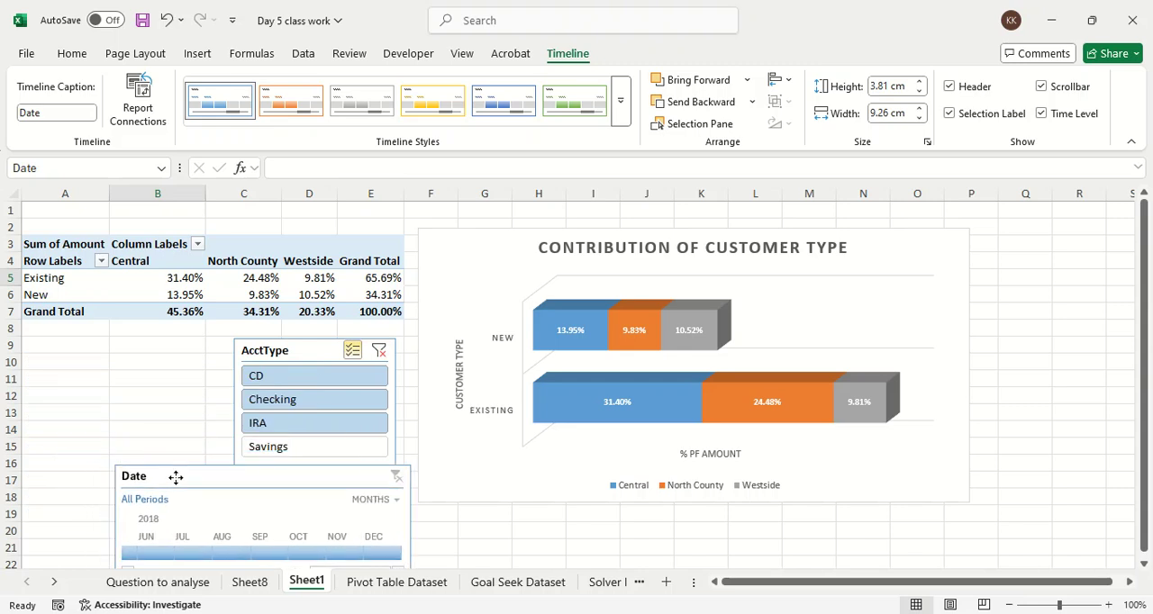
{"action": "left_click_drag", "start_coordinate": [287, 346], "coordinate": [74, 347]}
{"action": "left_click_drag", "start_coordinate": [263, 477], "coordinate": [303, 360]}
{"action": "left_click_drag", "start_coordinate": [507, 244], "coordinate": [581, 245]}
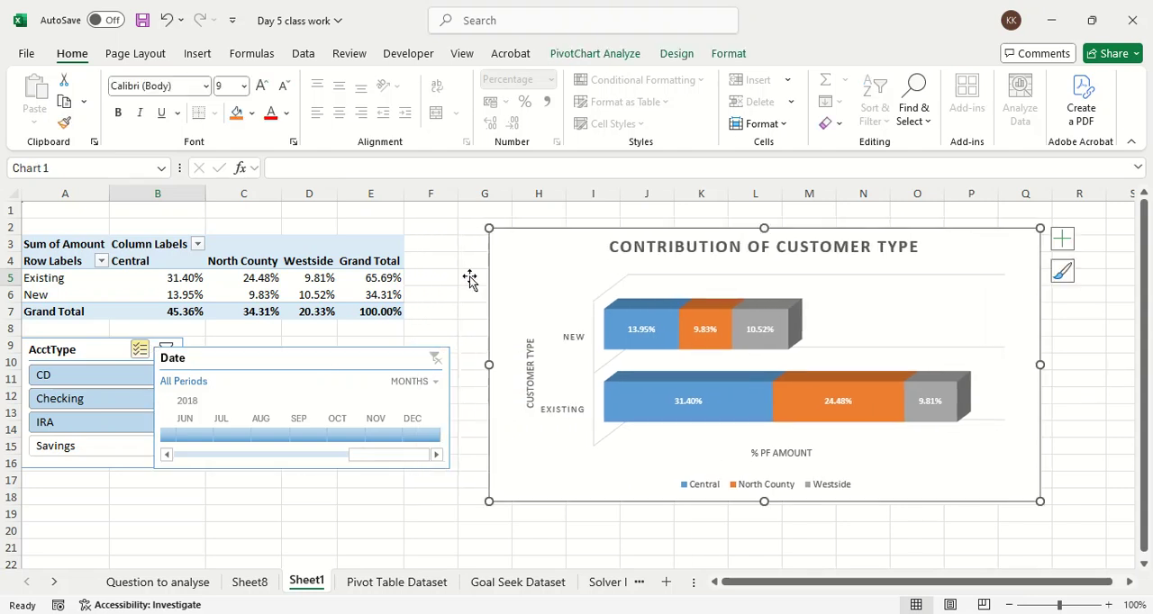
{"action": "left_click_drag", "start_coordinate": [330, 360], "coordinate": [364, 355]}
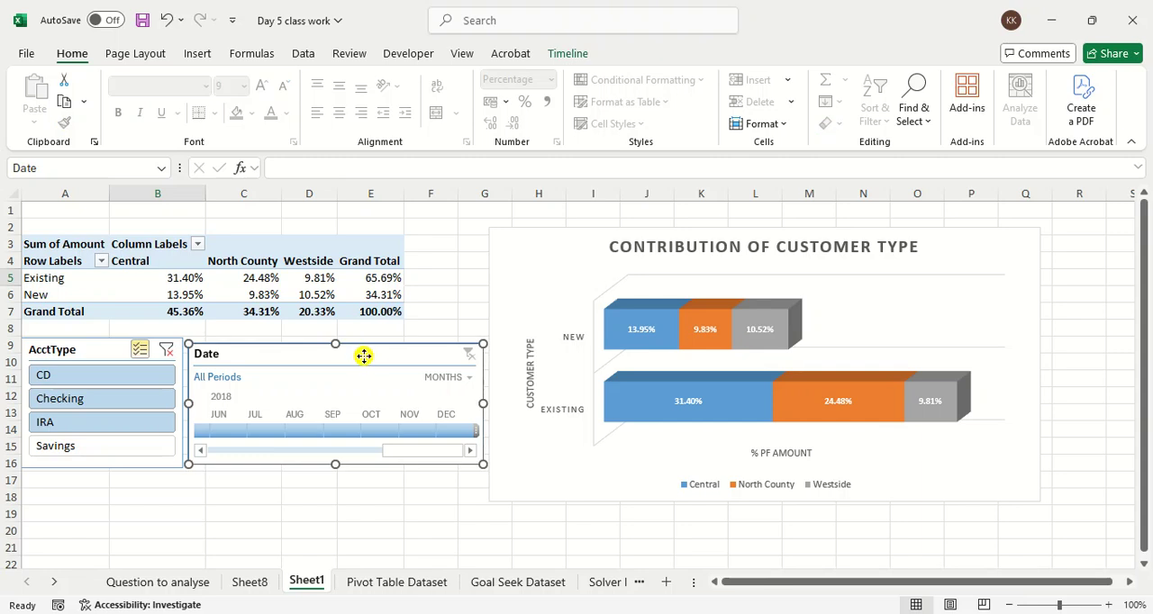
{"action": "left_click_drag", "start_coordinate": [364, 355], "coordinate": [363, 350]}
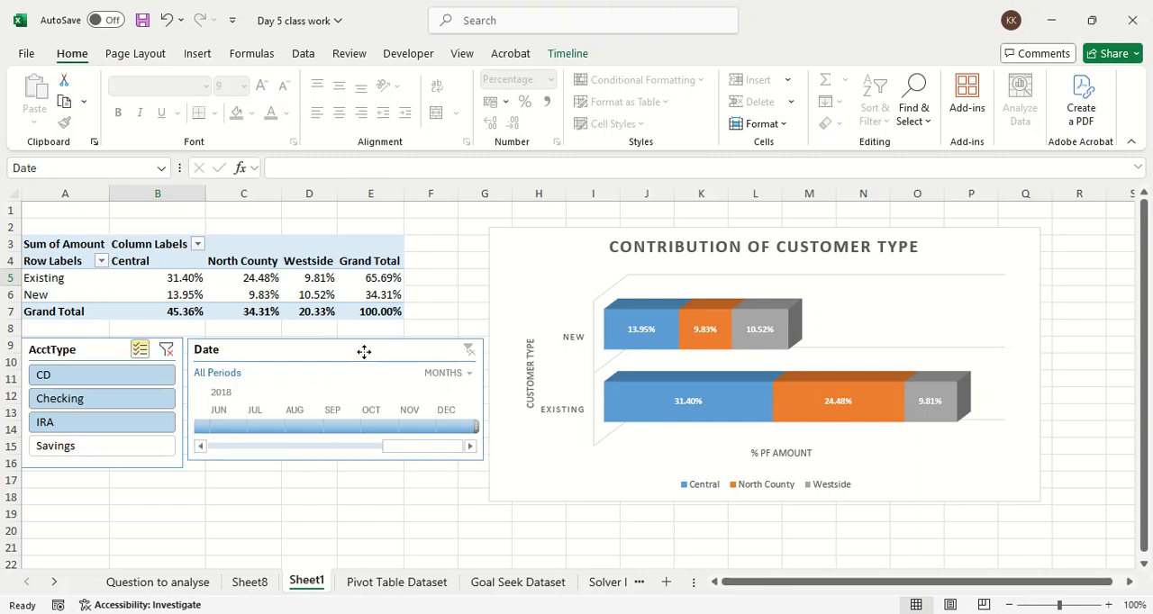
Step: Filter the Date timeline to February 2017, followed by March 2017
{"action": "left_click_drag", "start_coordinate": [394, 446], "coordinate": [187, 456]}
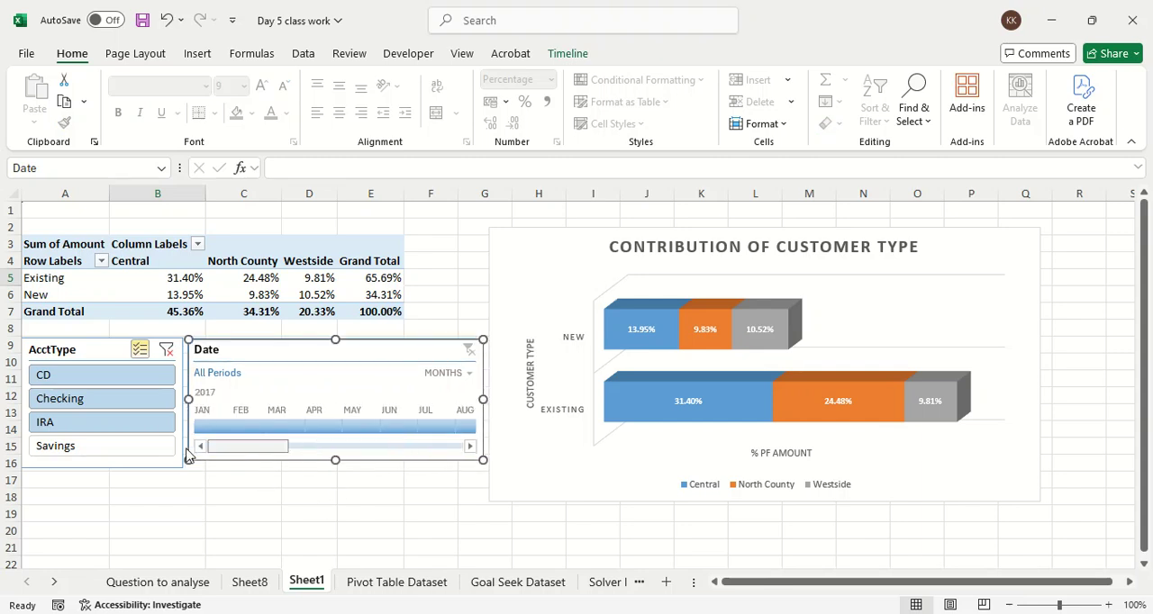
{"action": "left_click", "coordinate": [248, 427]}
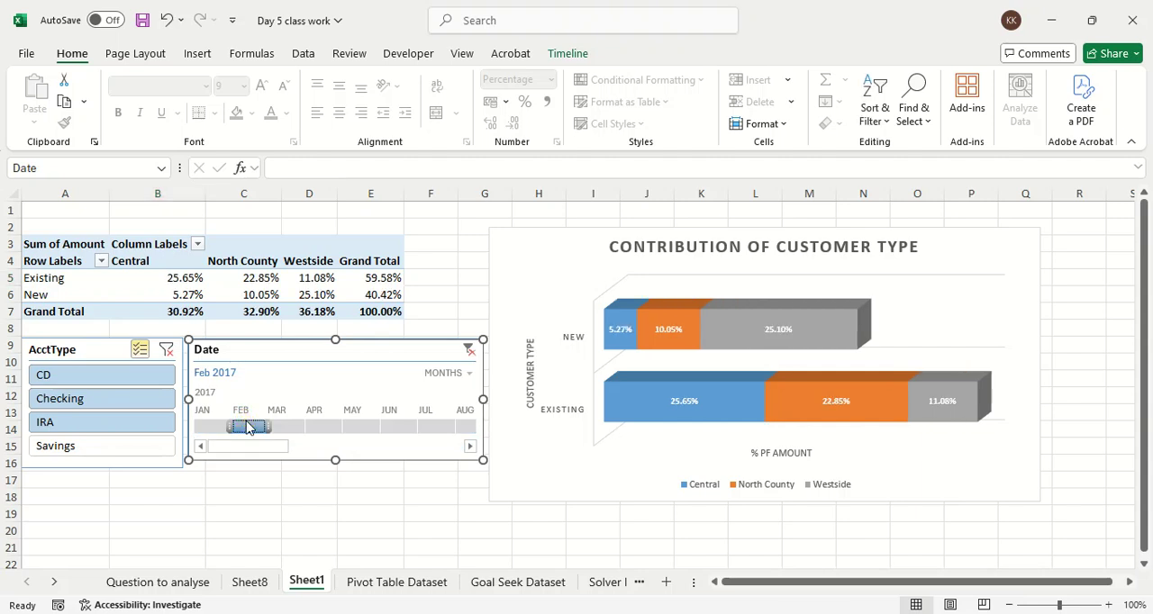
{"action": "left_click", "coordinate": [279, 427]}
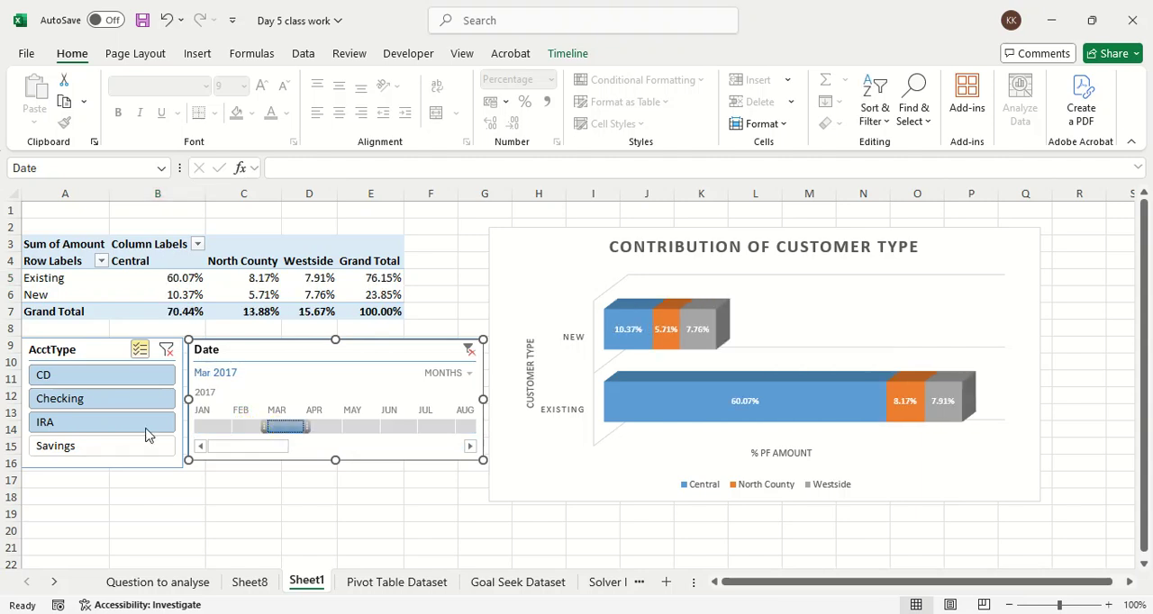
Step: Limit the AcctType slicer to CD and IRA, and switch the Date timeline through February, April and January 2017
{"action": "left_click", "coordinate": [97, 400]}
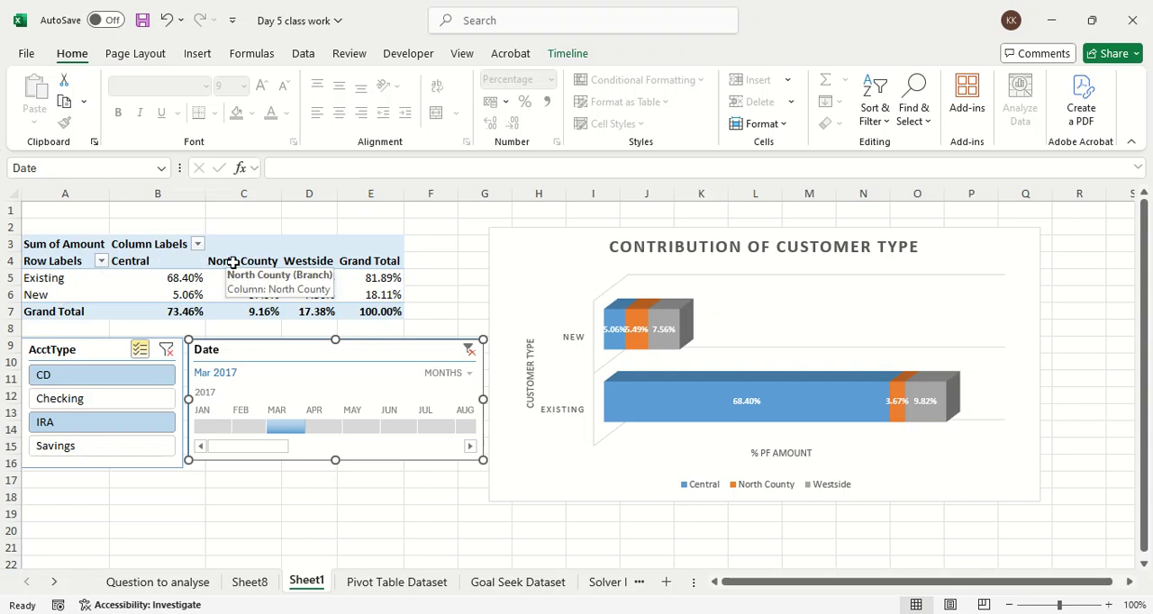
{"action": "left_click", "coordinate": [63, 425]}
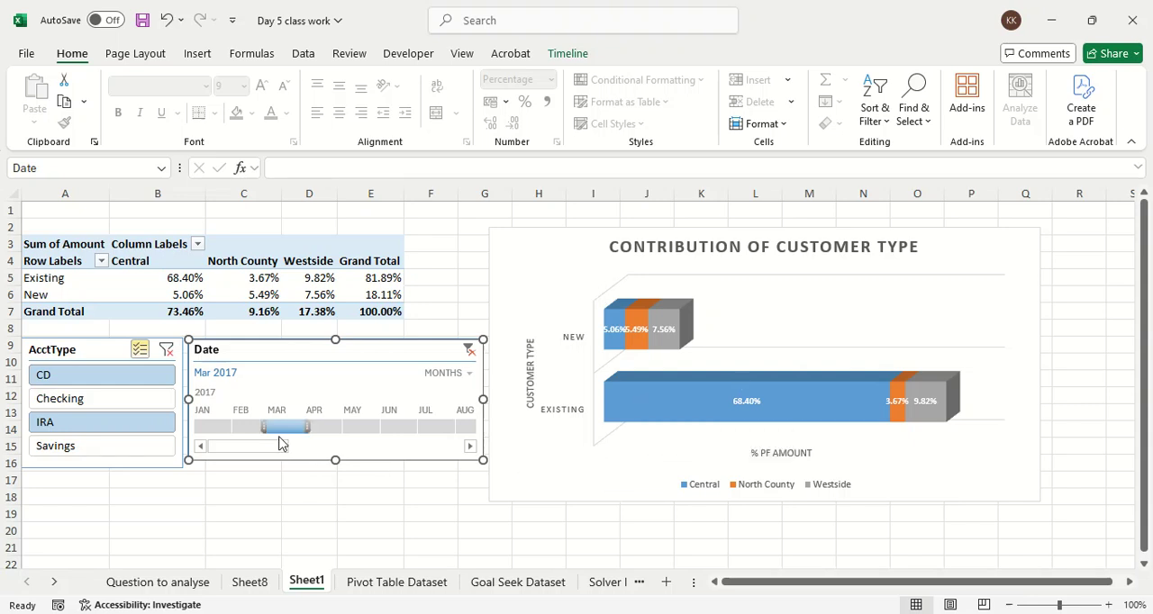
{"action": "left_click", "coordinate": [237, 425]}
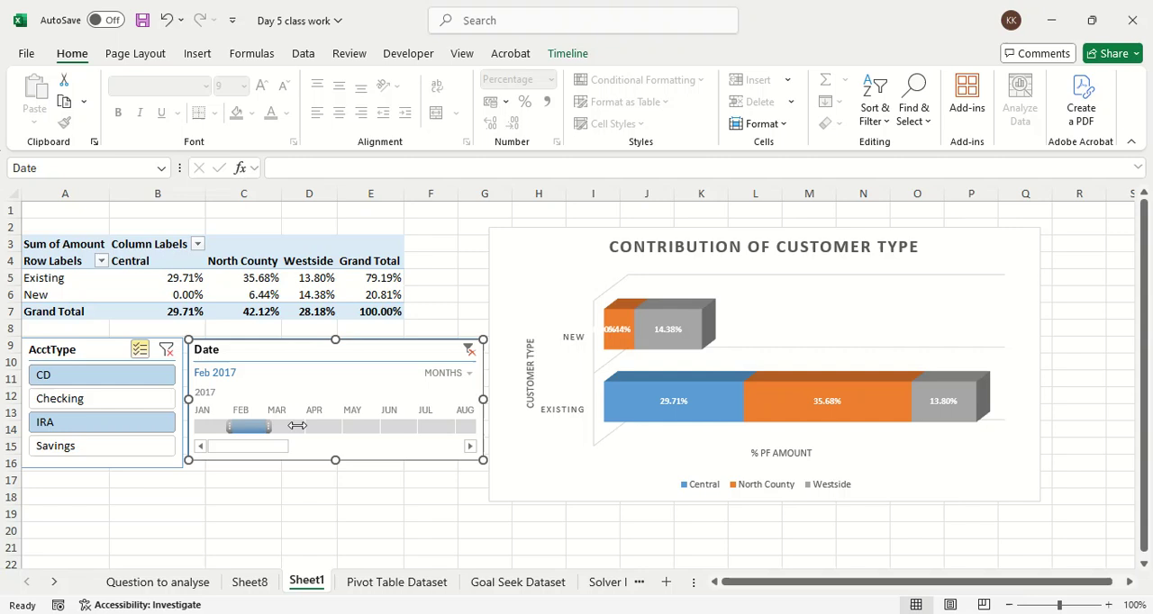
{"action": "left_click", "coordinate": [324, 429]}
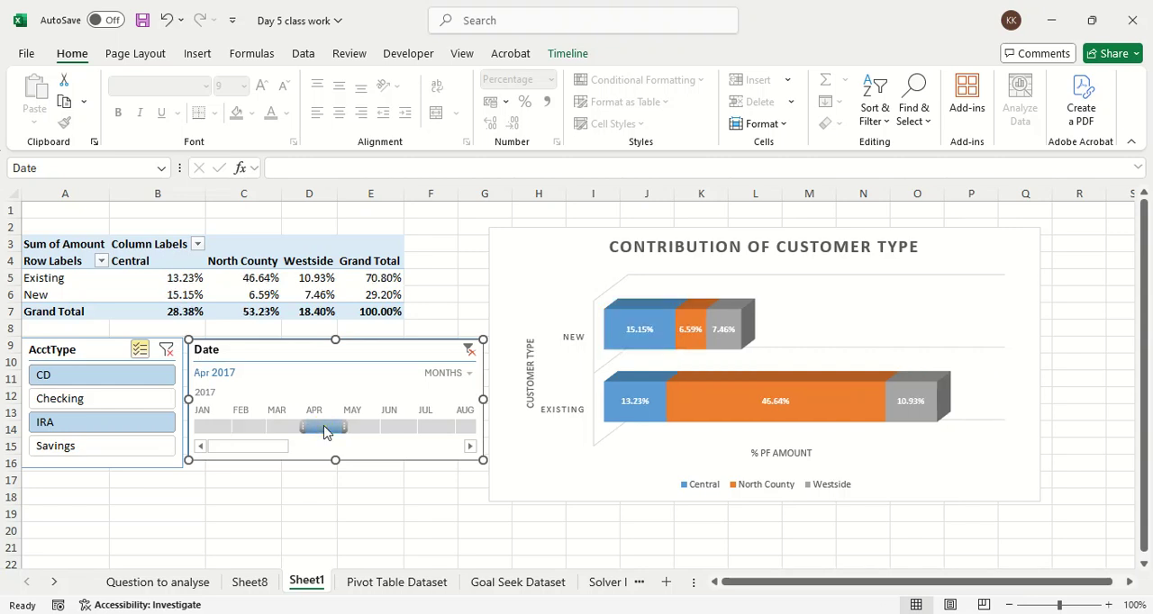
{"action": "left_click", "coordinate": [209, 425]}
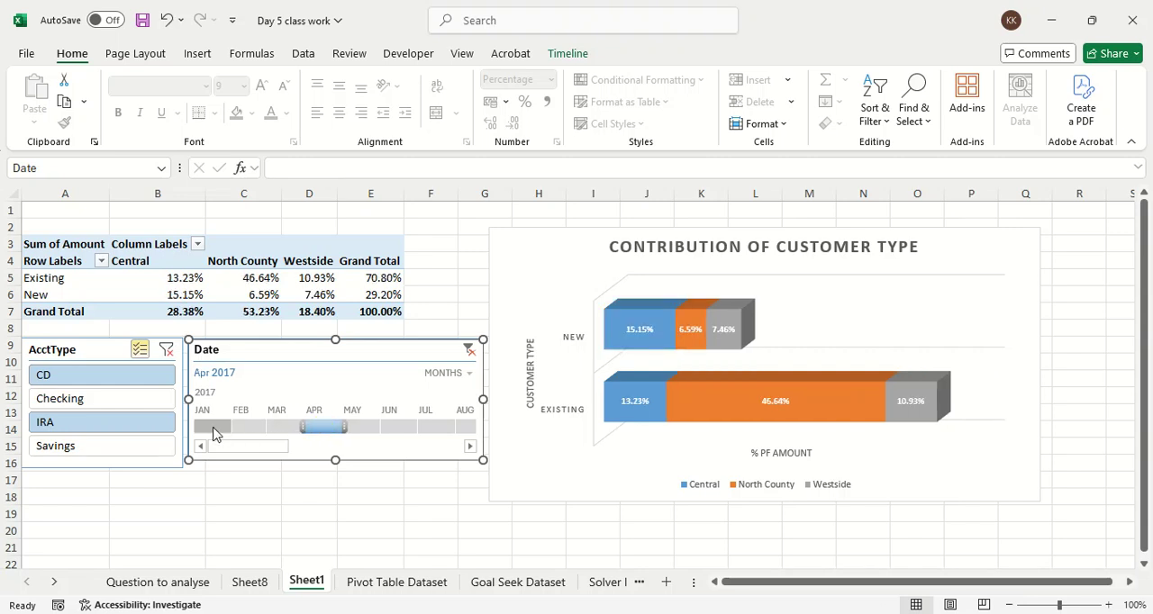
Step: Add Savings to the AcctType slicer selection and remove IRA, leaving CD and Savings selected
{"action": "left_click", "coordinate": [87, 445]}
{"action": "left_click", "coordinate": [90, 421]}
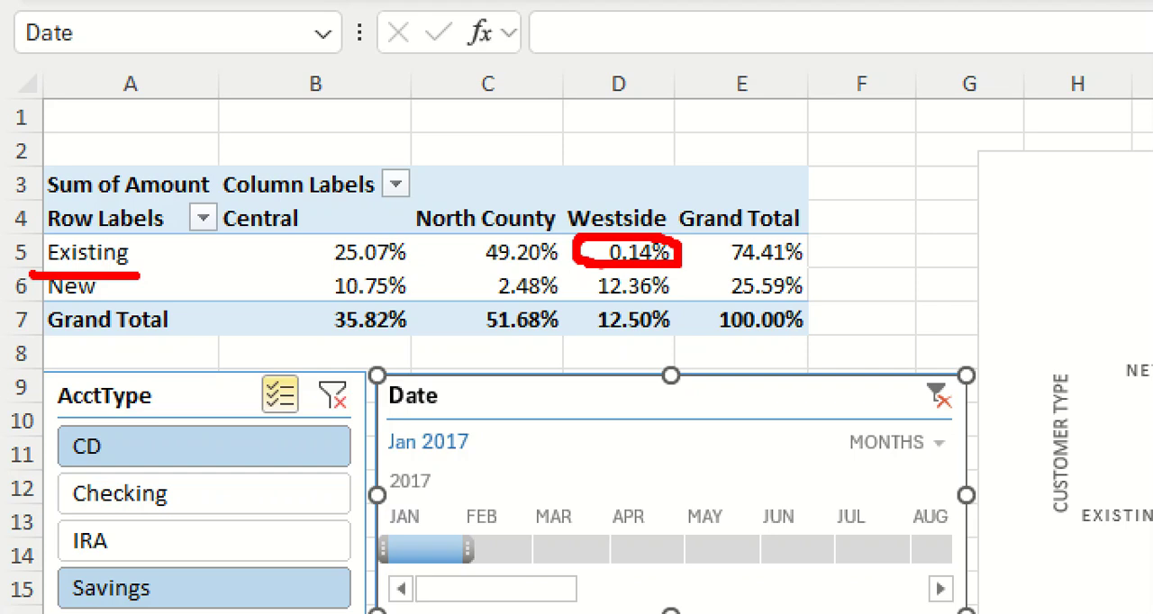
{"action": "left_click_drag", "start_coordinate": [286, 268], "coordinate": [527, 268]}
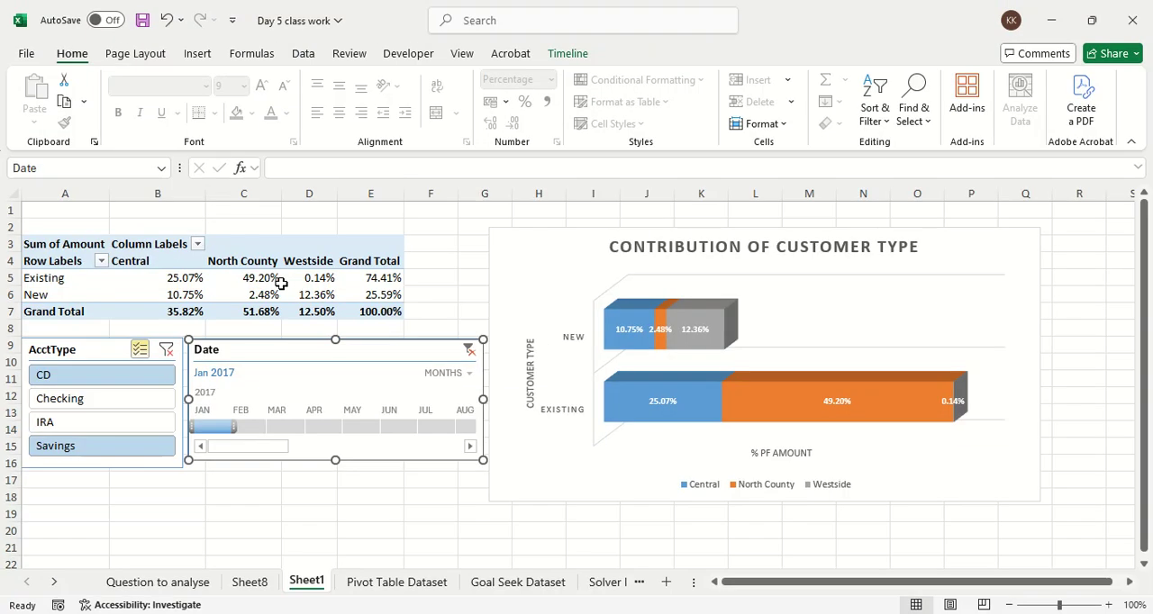
{"action": "mouse_move", "coordinate": [281, 284]}
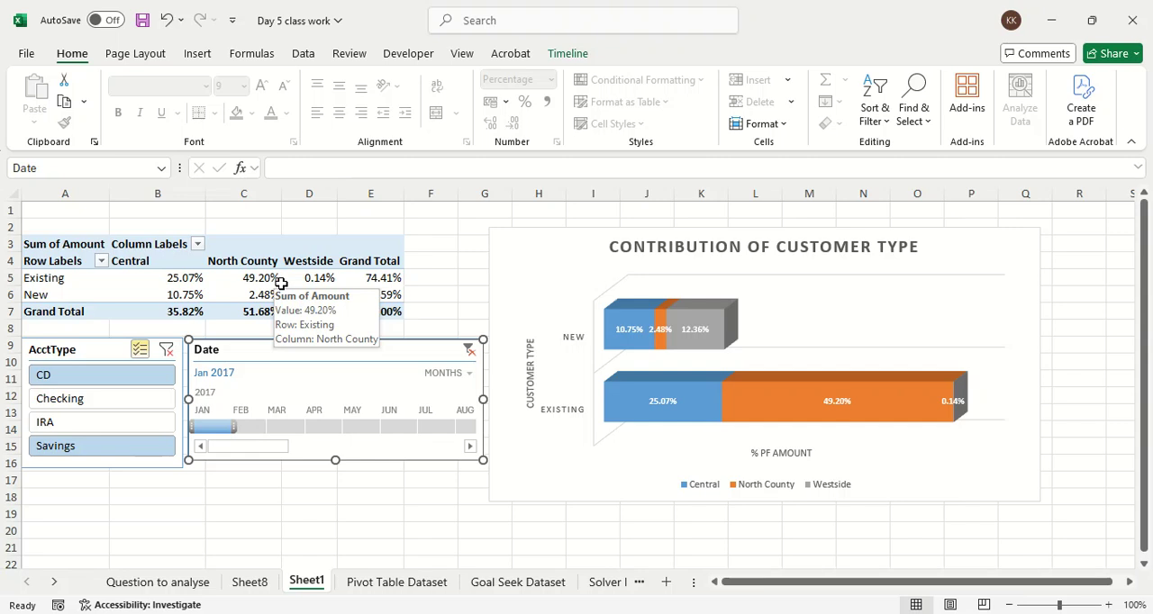
Step: Review the Month column in the Pivot Table Dataset sheet and the Question to analyse list, and return to Sheet1
{"action": "key", "text": "Escape"}
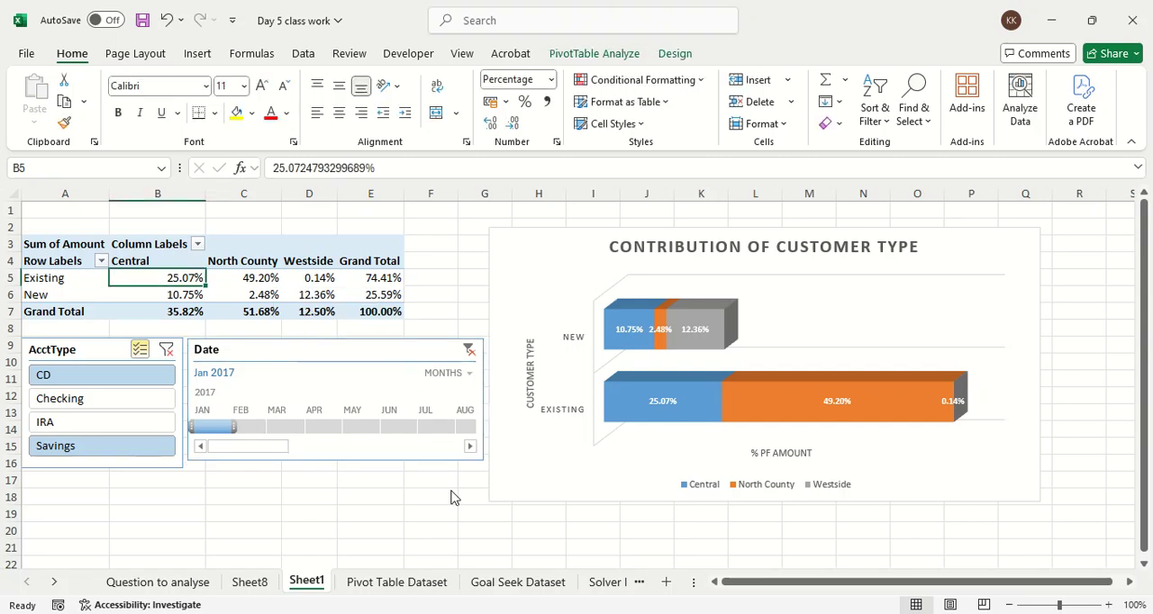
{"action": "left_click", "coordinate": [399, 584]}
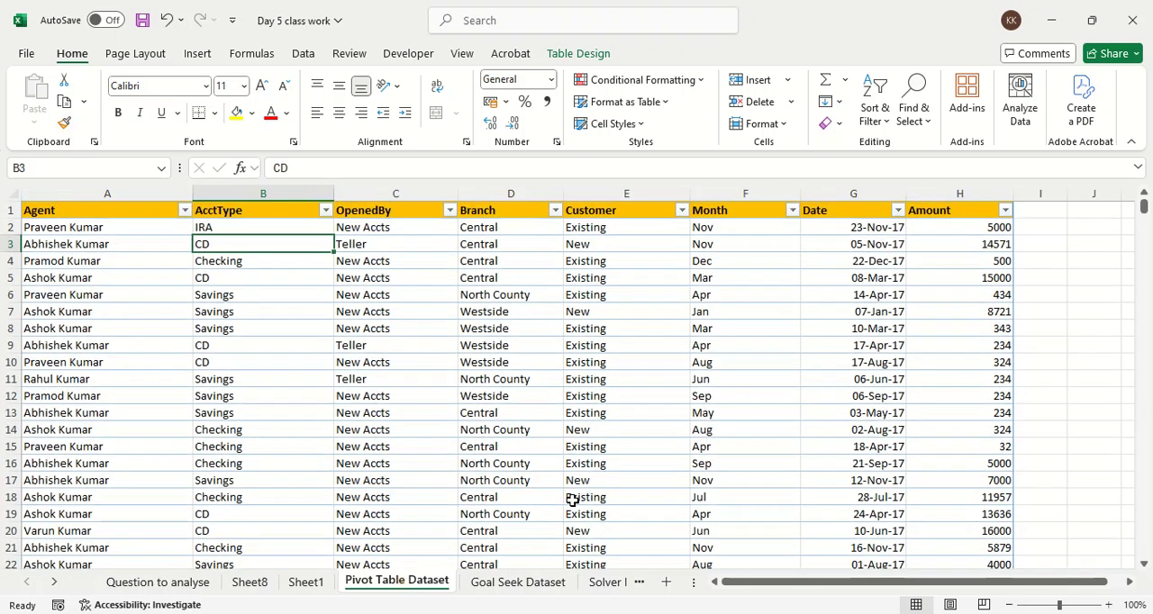
{"action": "left_click_drag", "start_coordinate": [735, 245], "coordinate": [736, 378]}
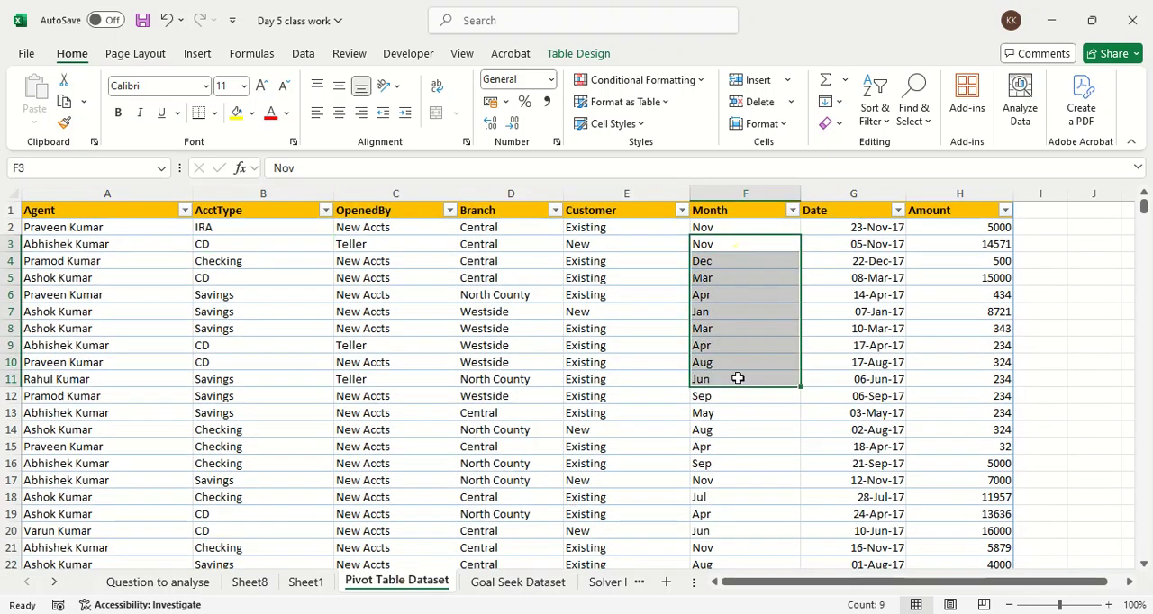
{"action": "left_click", "coordinate": [202, 583]}
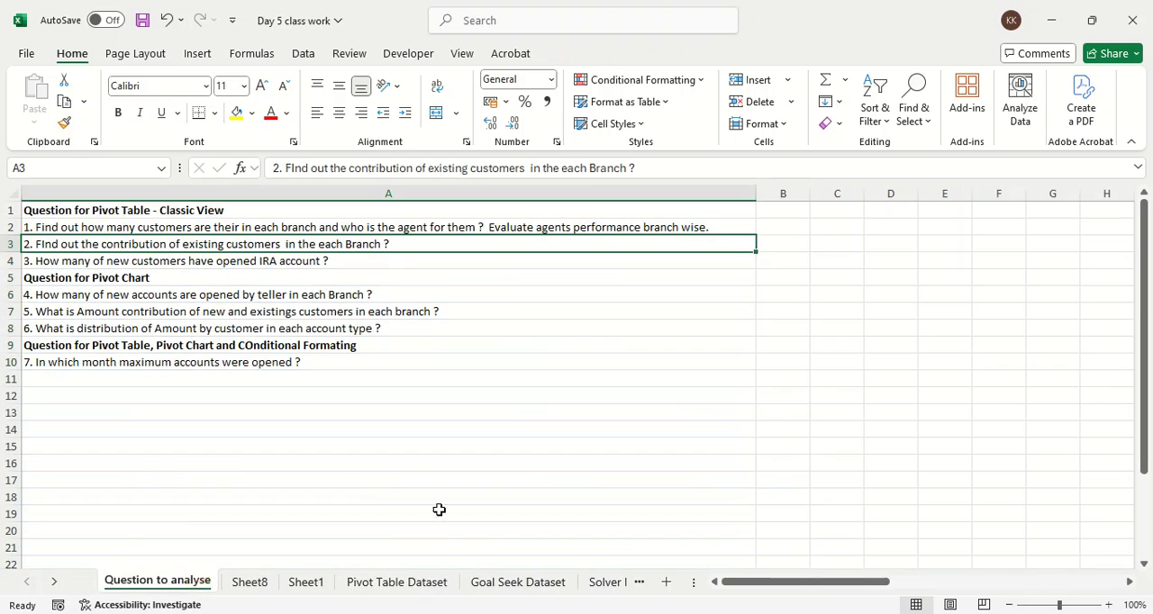
{"action": "left_click", "coordinate": [437, 584]}
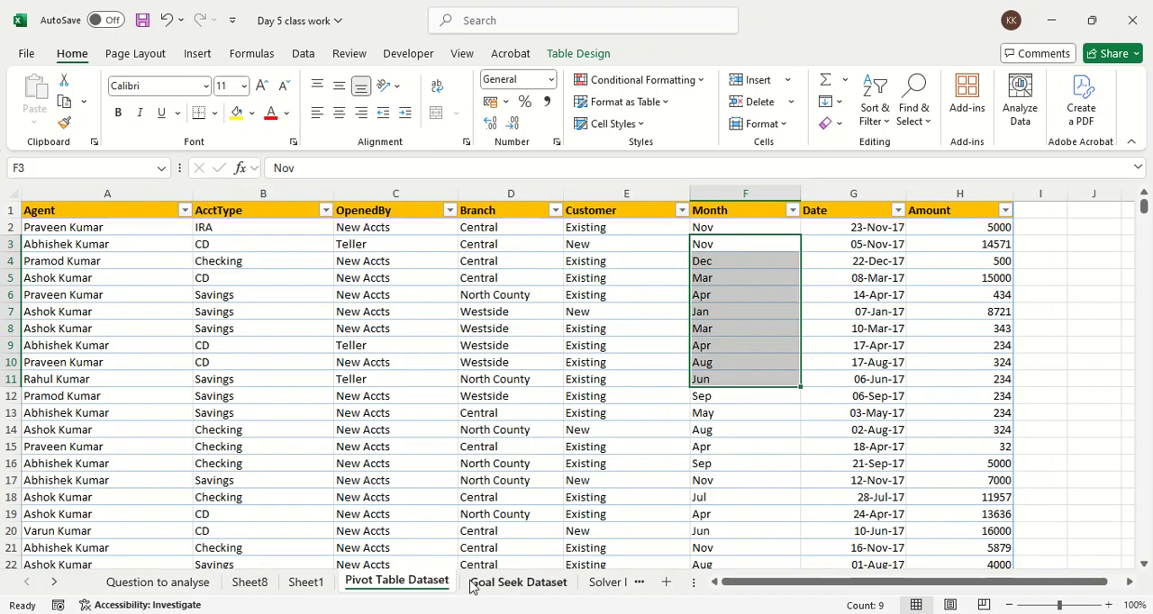
{"action": "left_click", "coordinate": [313, 585]}
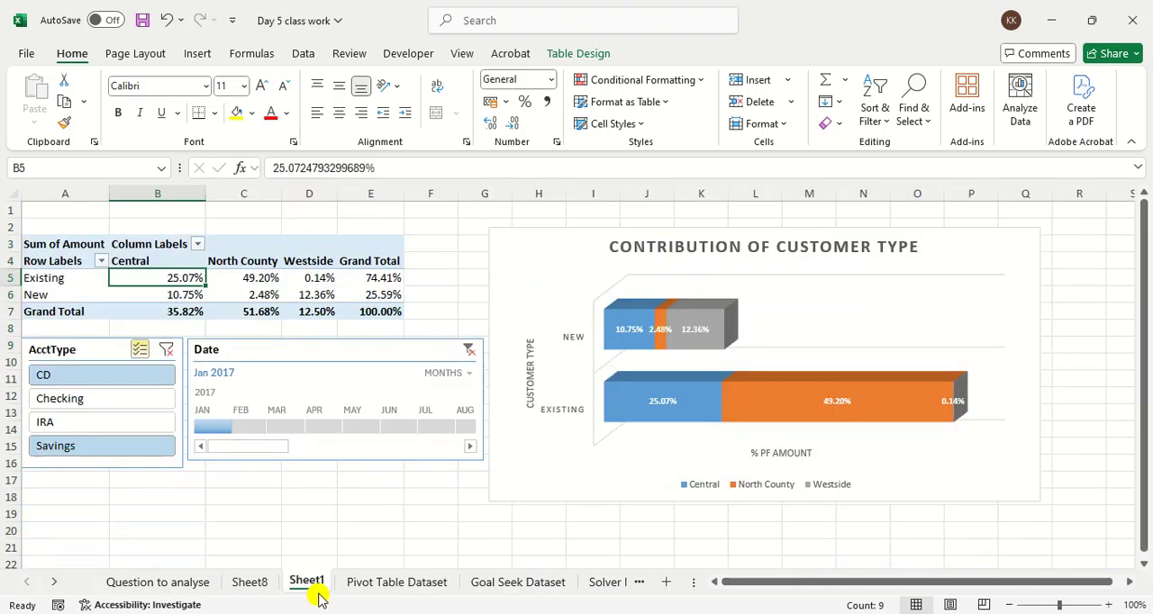
{"action": "left_click", "coordinate": [304, 56]}
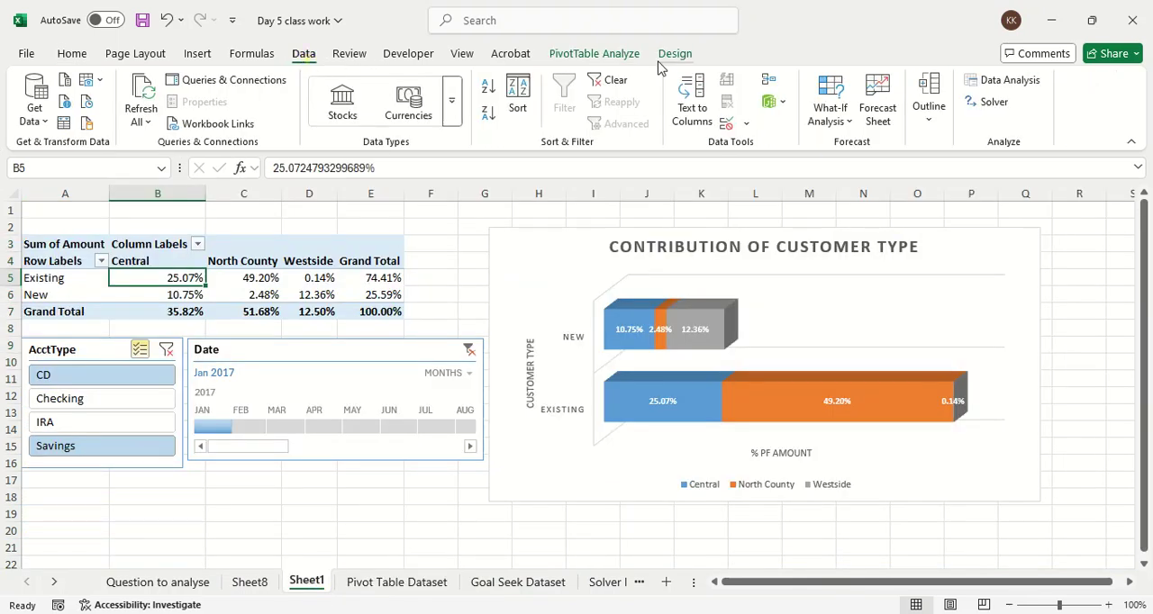
{"action": "left_click", "coordinate": [625, 56]}
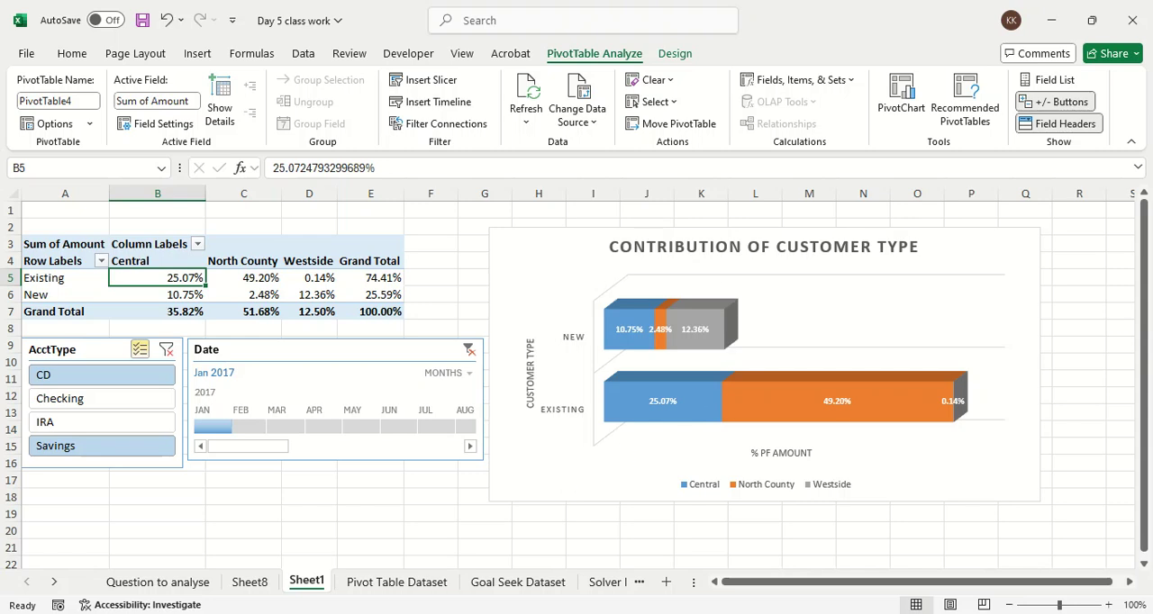
{"action": "left_click", "coordinate": [272, 555]}
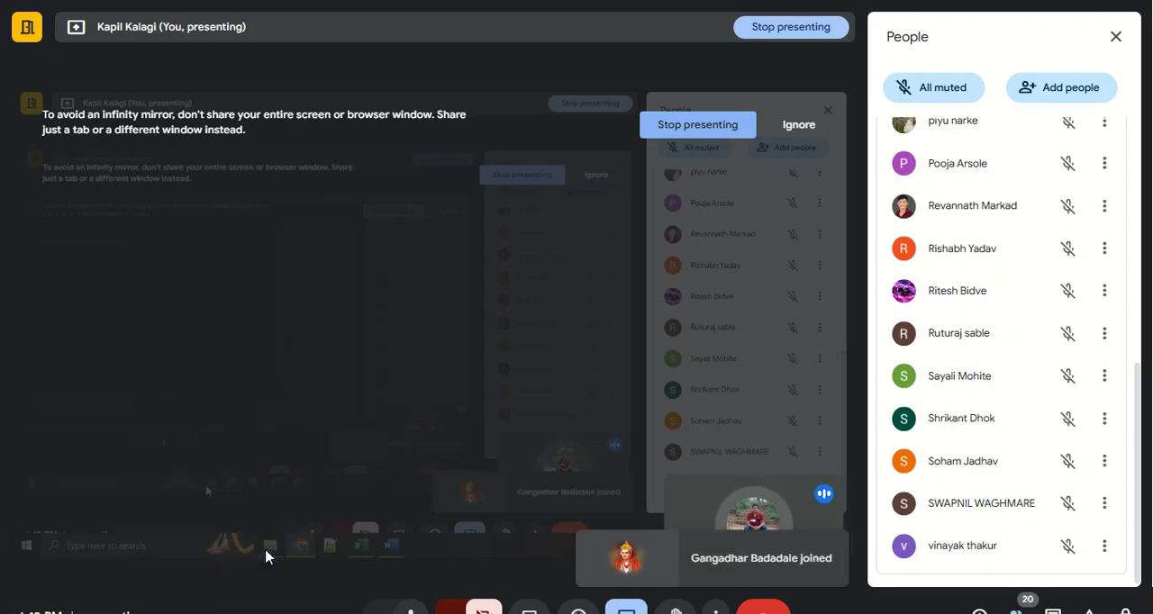
{"action": "key", "text": "alt+Tab"}
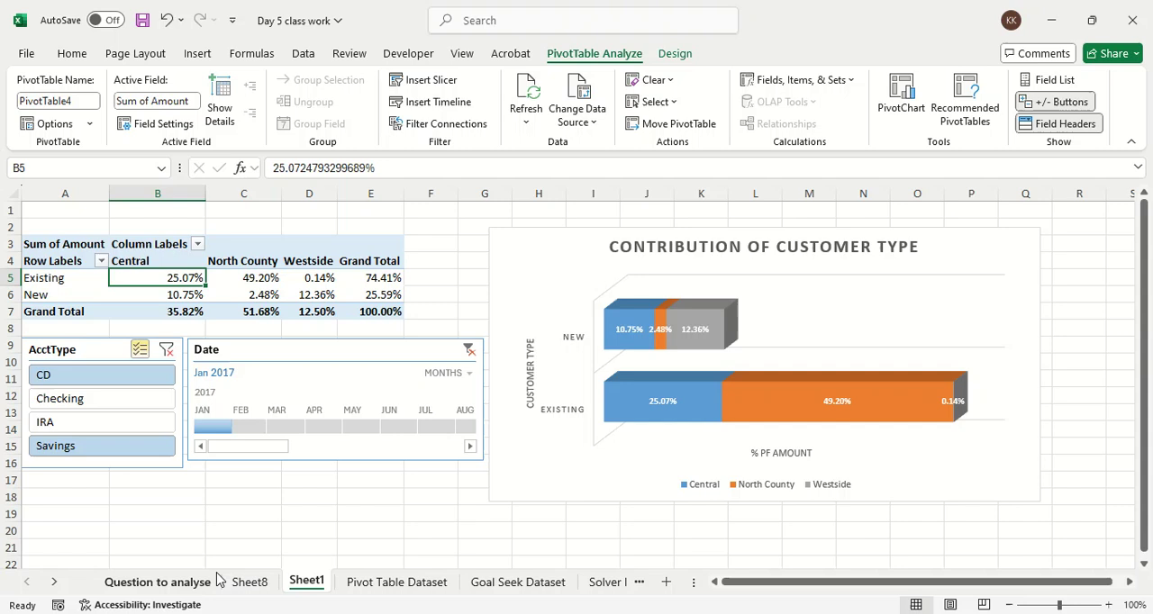
{"action": "left_click", "coordinate": [102, 478]}
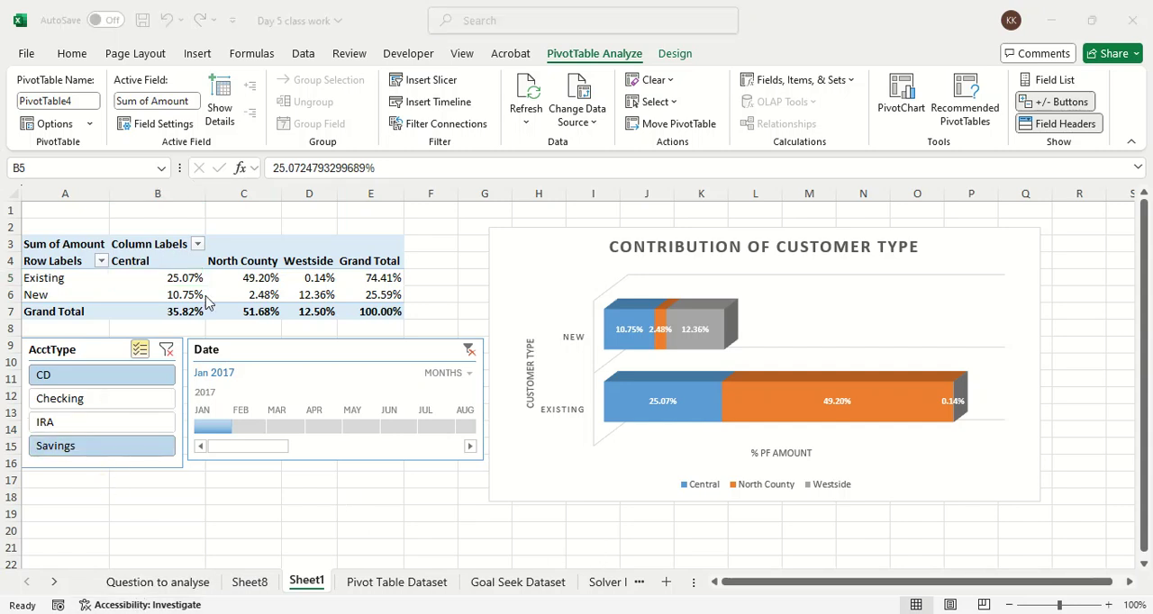
Step: Insert Customer and Branch slicers for the customer contribution PivotTable
{"action": "left_click", "coordinate": [418, 88]}
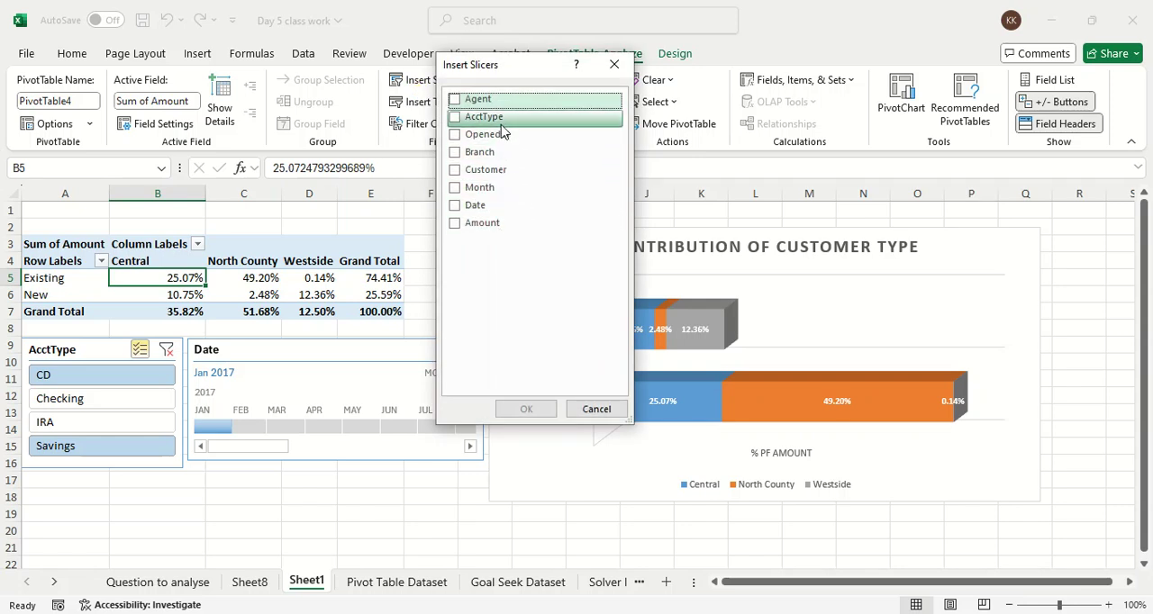
{"action": "left_click", "coordinate": [500, 176]}
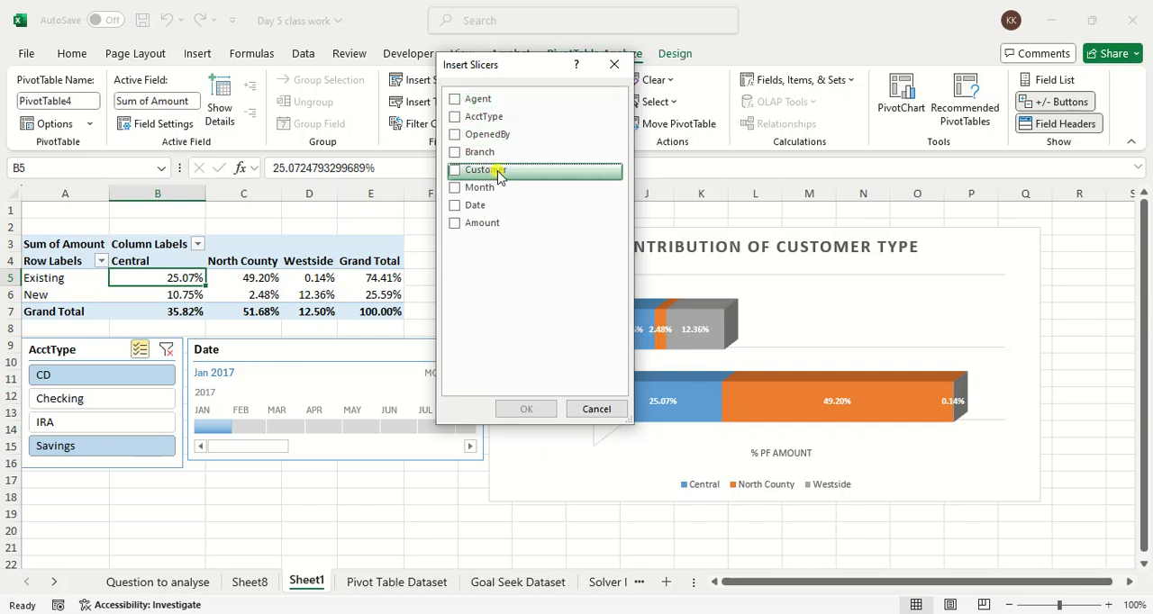
{"action": "left_click", "coordinate": [455, 170]}
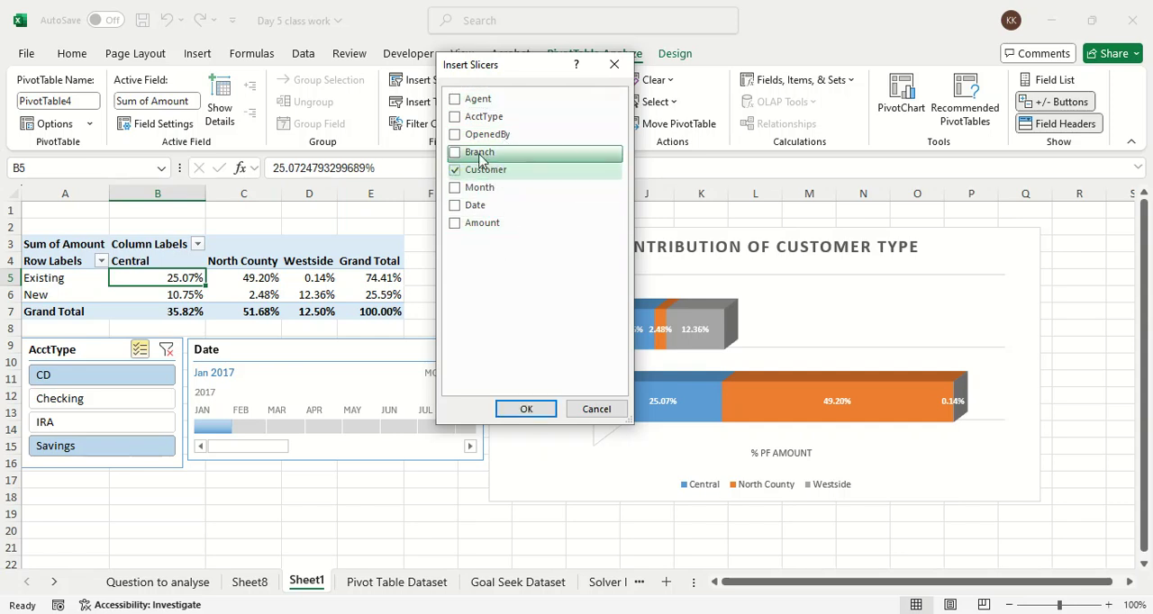
{"action": "left_click", "coordinate": [457, 153]}
{"action": "left_click", "coordinate": [526, 409]}
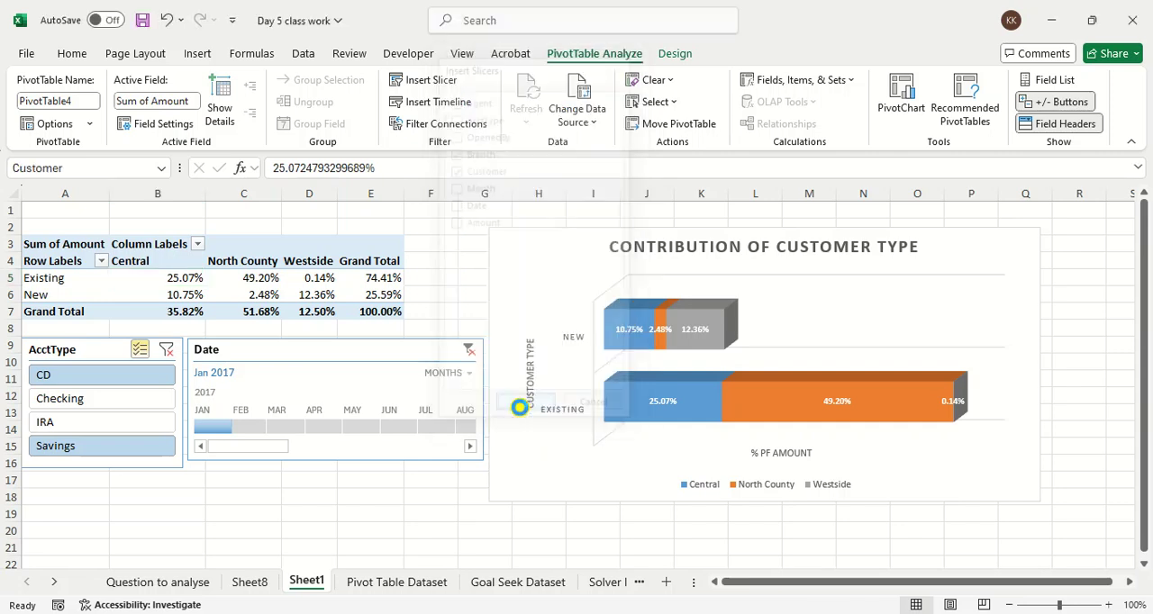
Step: Move the Branch slicer over the PivotTable's edge above the Date timeline and shorten it to about 3.41 cm high
{"action": "left_click", "coordinate": [540, 269]}
{"action": "left_click_drag", "start_coordinate": [540, 268], "coordinate": [313, 250]}
{"action": "left_click_drag", "start_coordinate": [337, 462], "coordinate": [343, 345]}
Step: Move the Customer slicer above the chart's upper corner, size it to about 2.78 cm high by 5.85 cm wide, and apply the yellow style
{"action": "left_click_drag", "start_coordinate": [574, 312], "coordinate": [509, 210]}
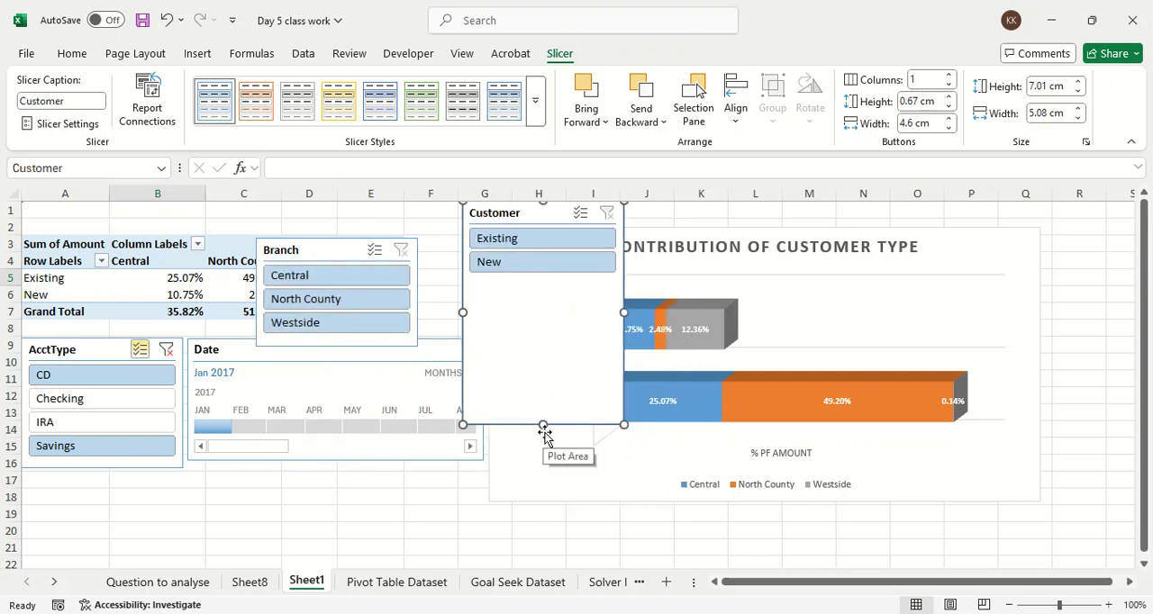
{"action": "left_click_drag", "start_coordinate": [543, 424], "coordinate": [526, 274]}
{"action": "left_click", "coordinate": [523, 214]}
{"action": "left_click_drag", "start_coordinate": [523, 213], "coordinate": [492, 213]}
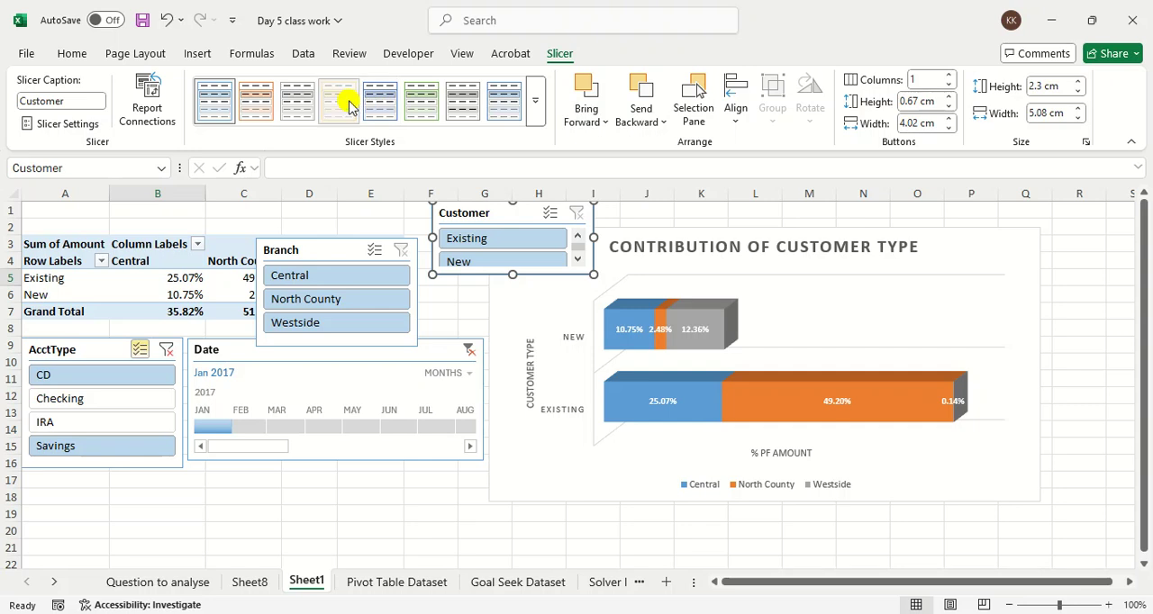
{"action": "left_click", "coordinate": [113, 181]}
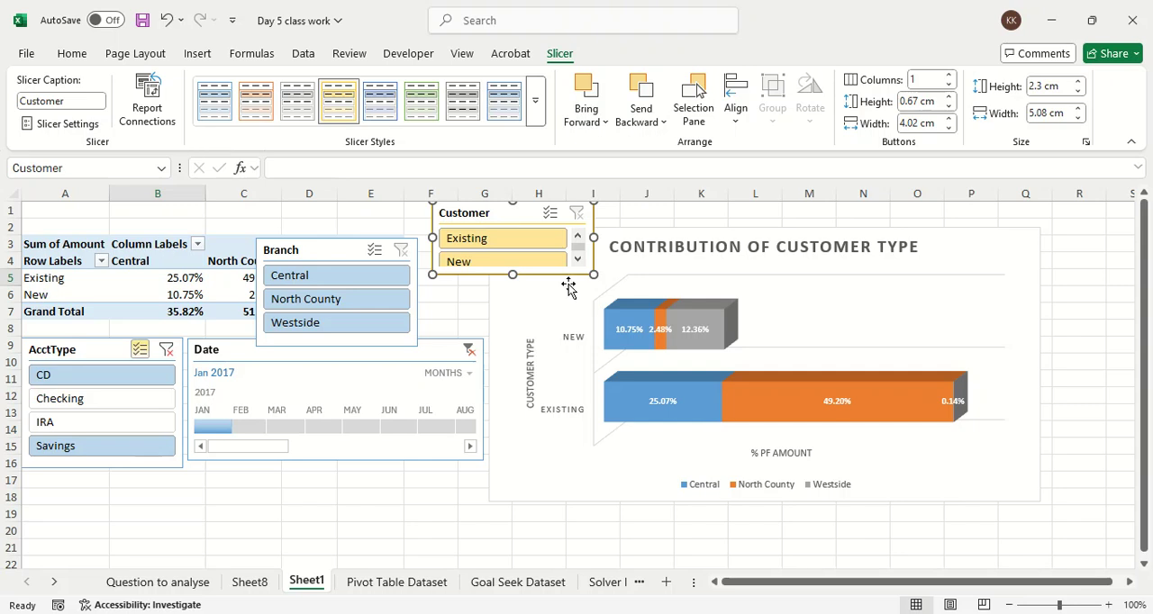
{"action": "left_click_drag", "start_coordinate": [594, 275], "coordinate": [617, 289]}
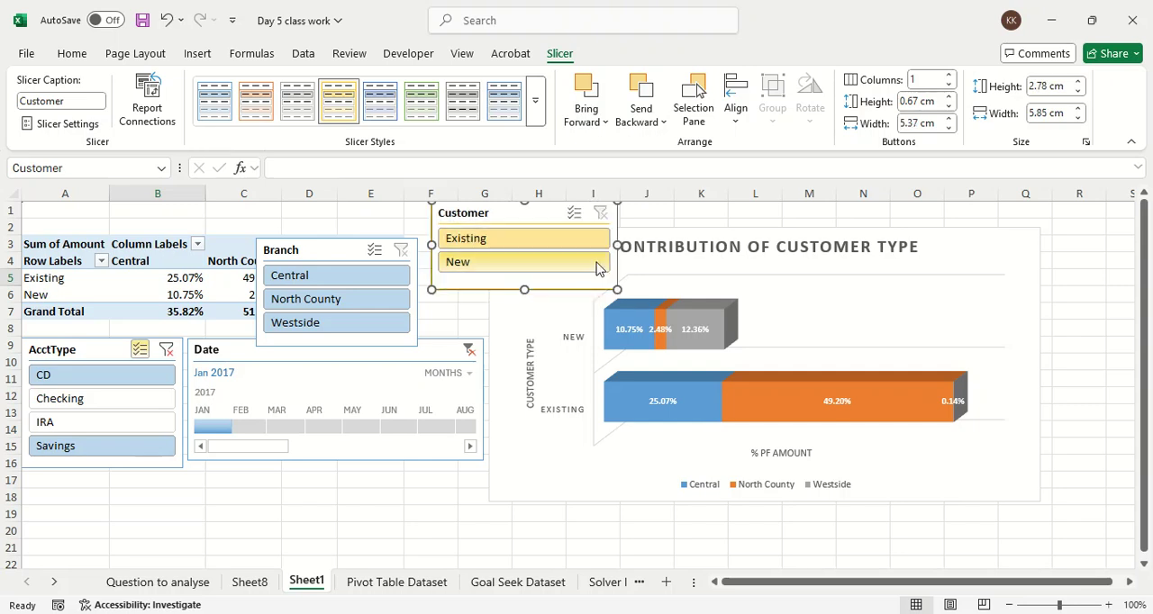
Step: Filter the PivotTable to Existing customers, the Central branch, the Savings account type and February 2017 with the slicers and timeline
{"action": "left_click", "coordinate": [505, 238]}
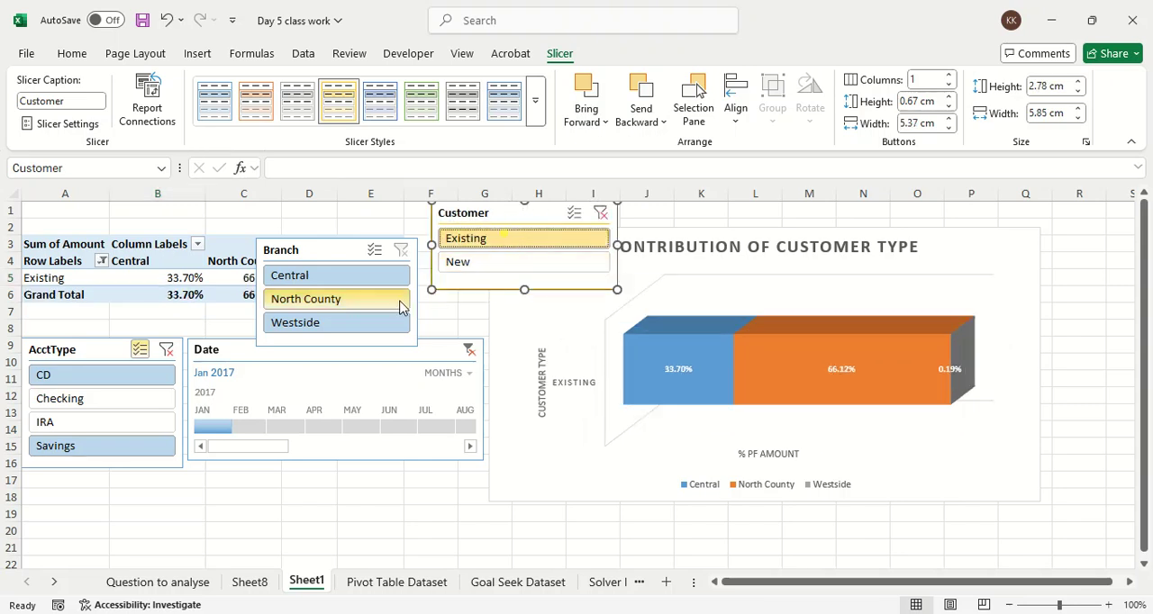
{"action": "left_click", "coordinate": [315, 275]}
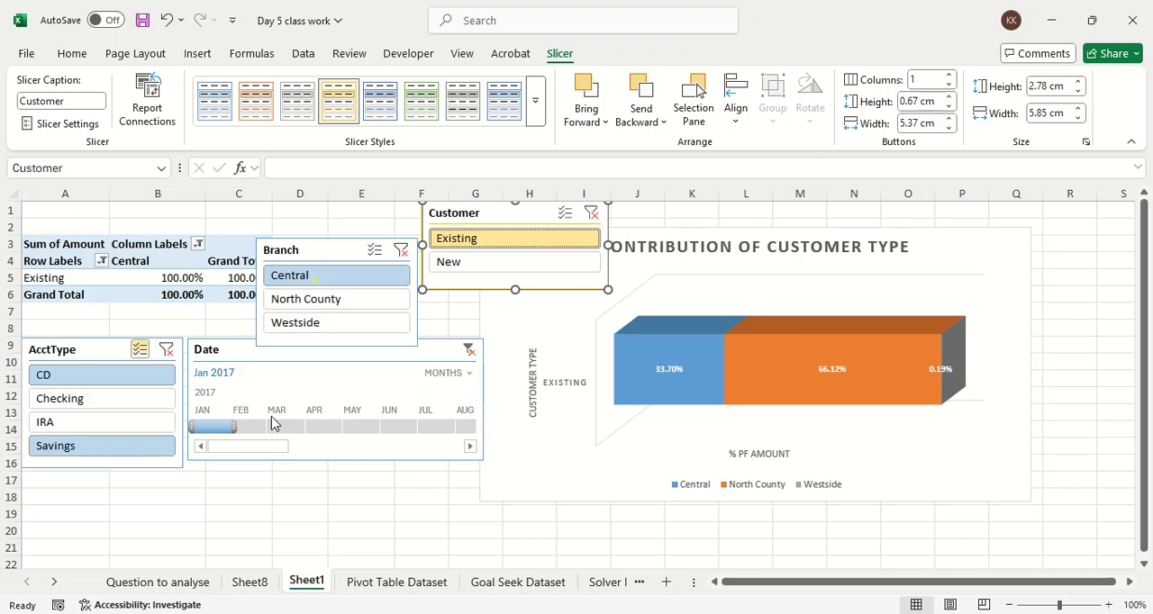
{"action": "left_click", "coordinate": [108, 420]}
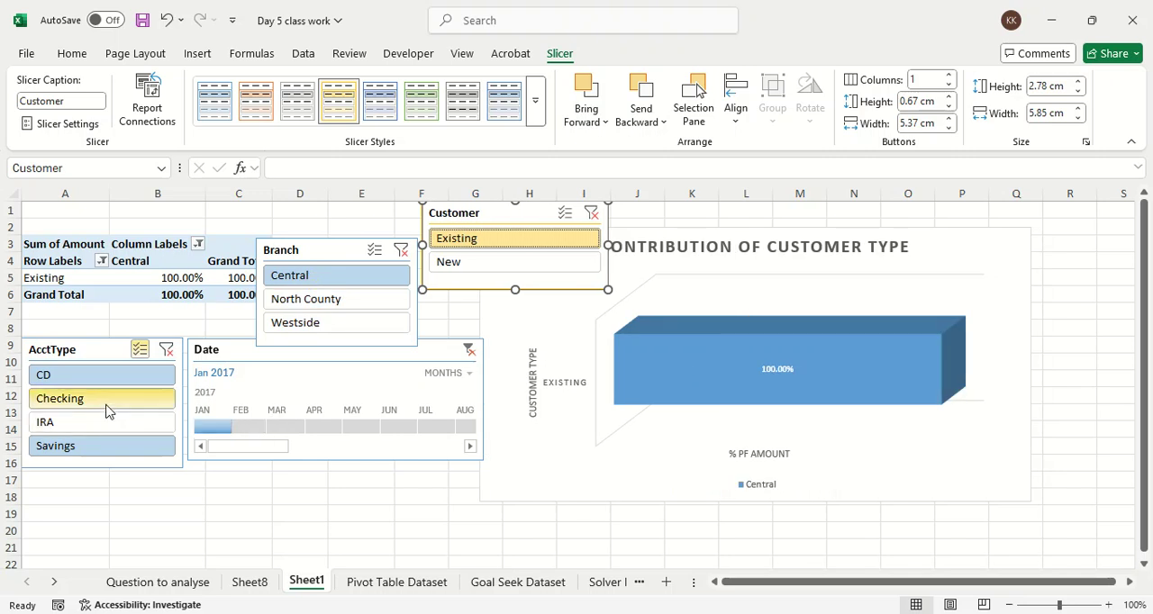
{"action": "left_click", "coordinate": [105, 376]}
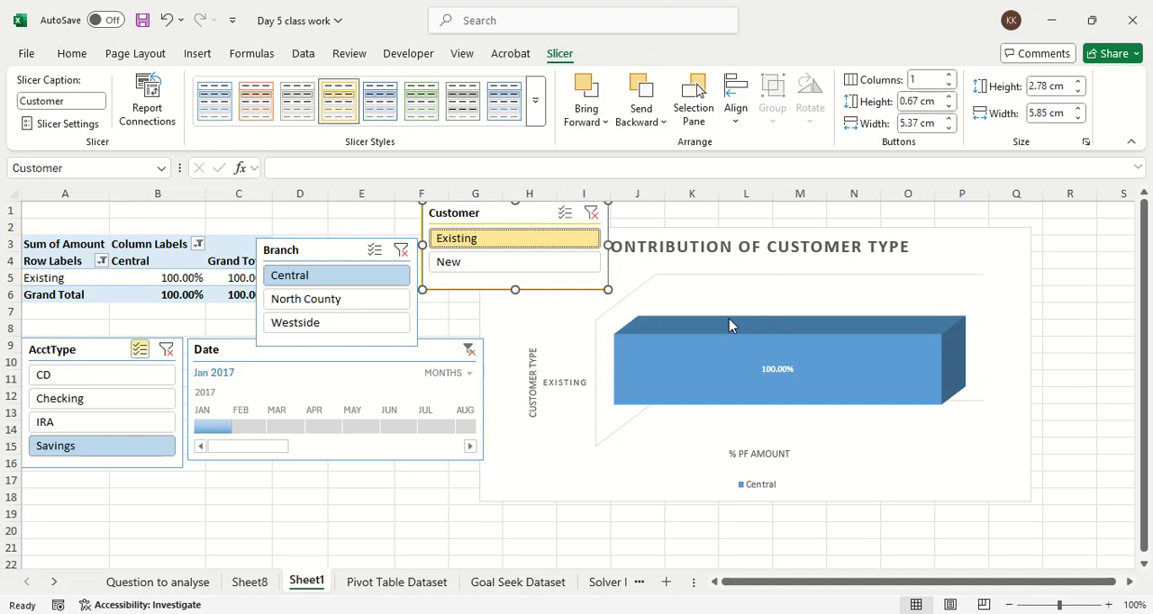
{"action": "left_click", "coordinate": [244, 427]}
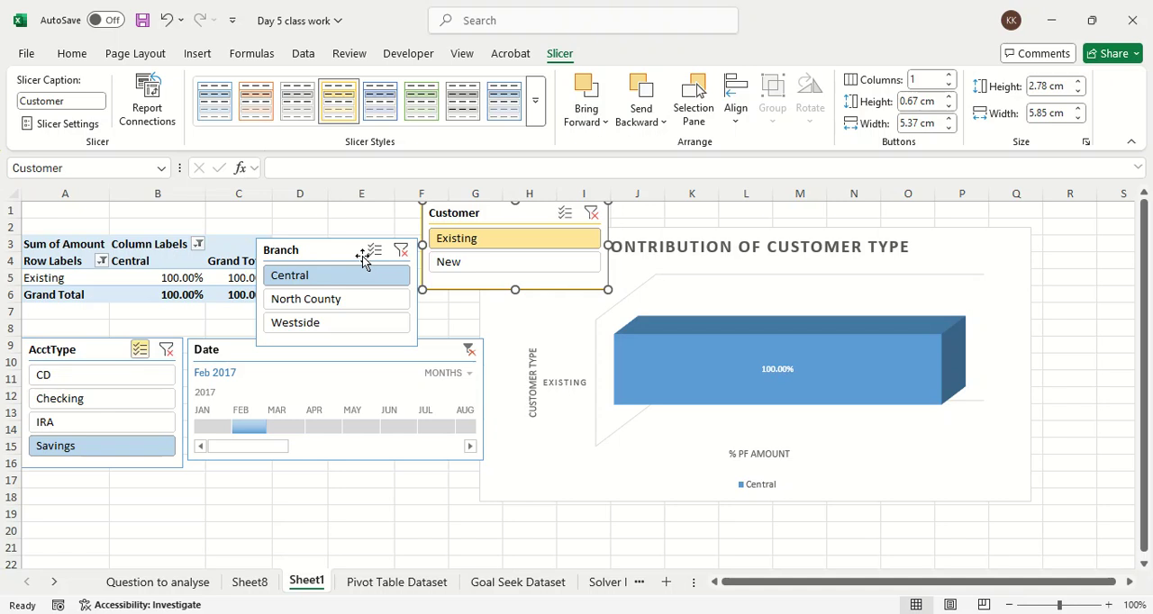
Step: Move the Branch and Customer slicers below the Date timeline, side by side, clear of the PivotTable
{"action": "left_click_drag", "start_coordinate": [329, 254], "coordinate": [233, 481]}
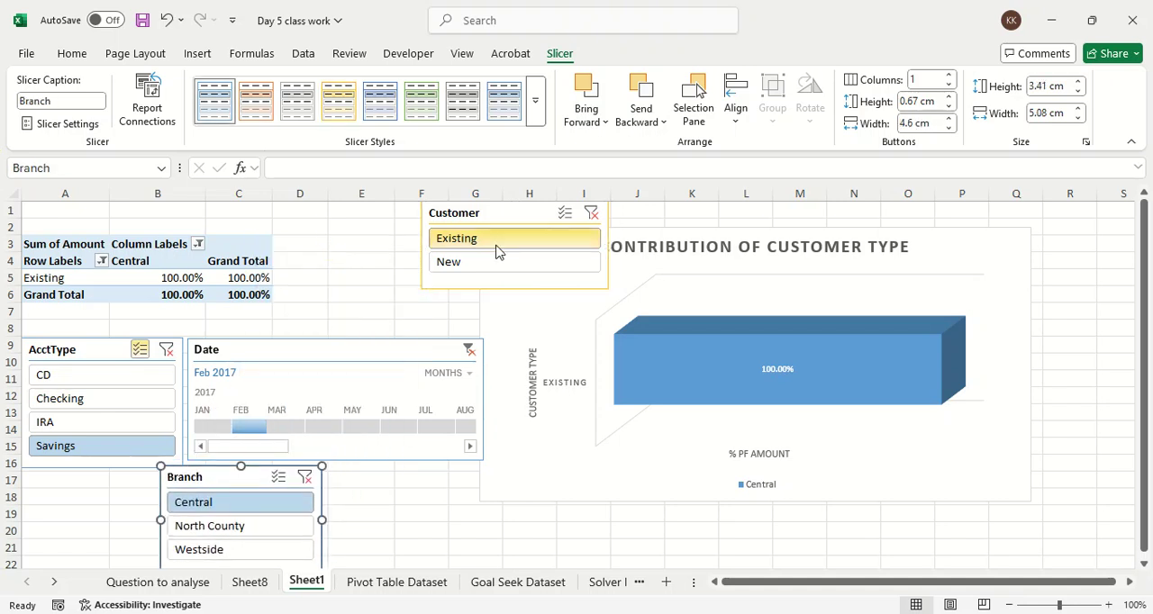
{"action": "left_click_drag", "start_coordinate": [516, 216], "coordinate": [459, 493]}
Step: Hide the Date timeline's header, and switch its selection label off and back on
{"action": "left_click", "coordinate": [324, 355]}
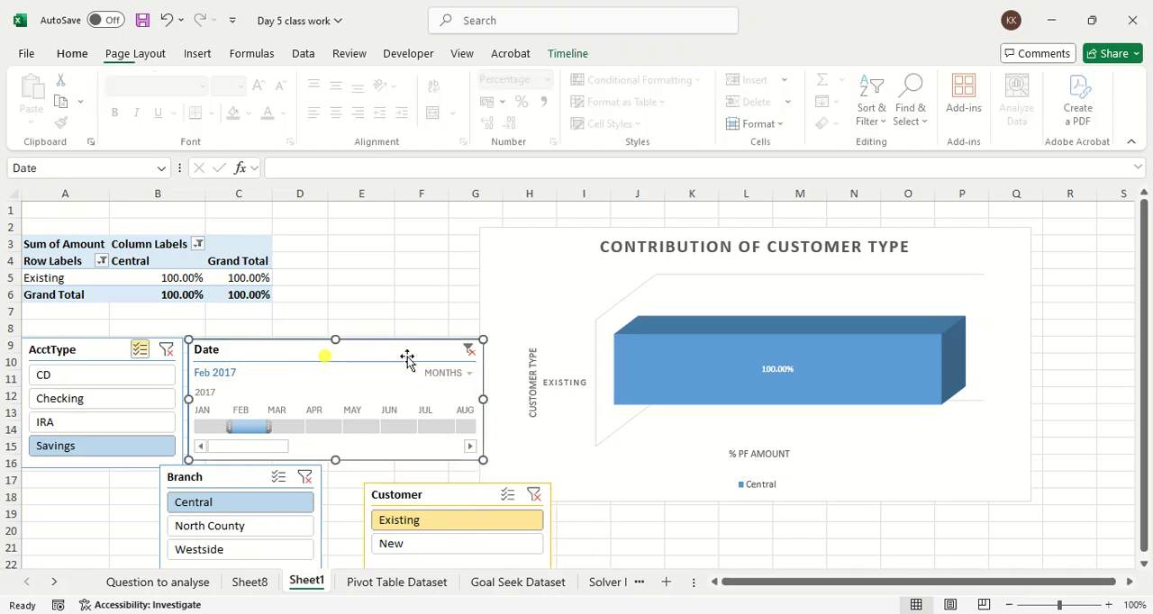
{"action": "left_click", "coordinate": [570, 53]}
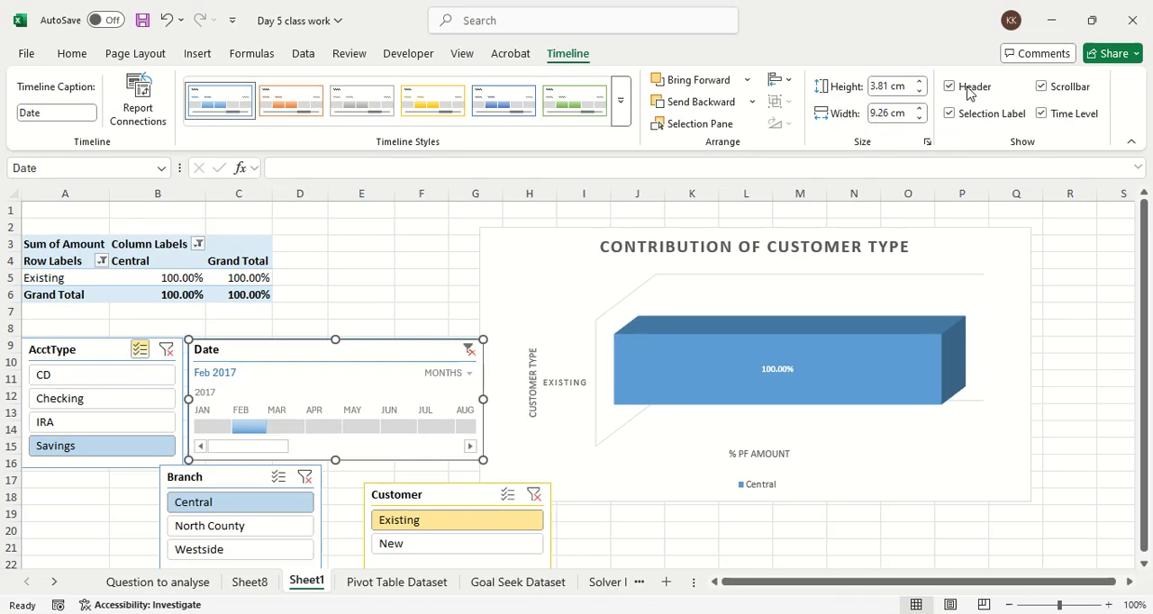
{"action": "left_click", "coordinate": [971, 92]}
{"action": "left_click", "coordinate": [964, 115]}
{"action": "left_click", "coordinate": [964, 117]}
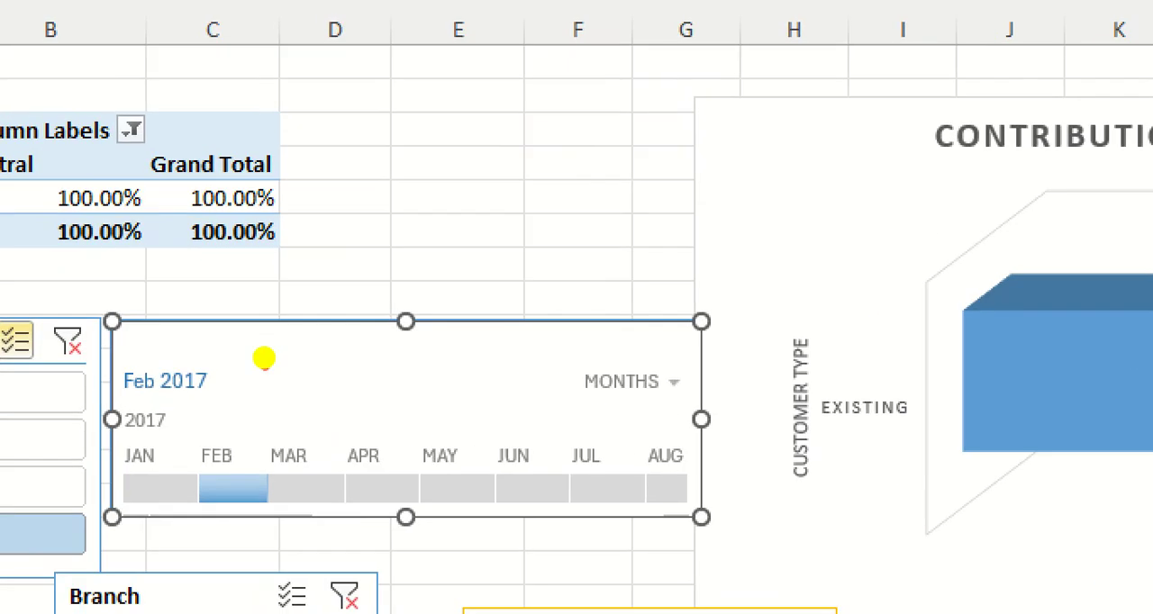
Step: Hide the Date timeline's scrollbar, toggling the header and time level to compare the display
{"action": "mouse_move", "coordinate": [276, 317]}
{"action": "left_mouse_down"}
{"action": "mouse_move", "coordinate": [142, 373]}
{"action": "mouse_move", "coordinate": [742, 481]}
{"action": "mouse_move", "coordinate": [278, 283]}
{"action": "mouse_move", "coordinate": [185, 518]}
{"action": "mouse_move", "coordinate": [664, 322]}
{"action": "mouse_move", "coordinate": [557, 300]}
{"action": "left_mouse_up"}
{"action": "key", "text": "Escape"}
{"action": "left_click", "coordinate": [973, 93]}
{"action": "left_click", "coordinate": [973, 93]}
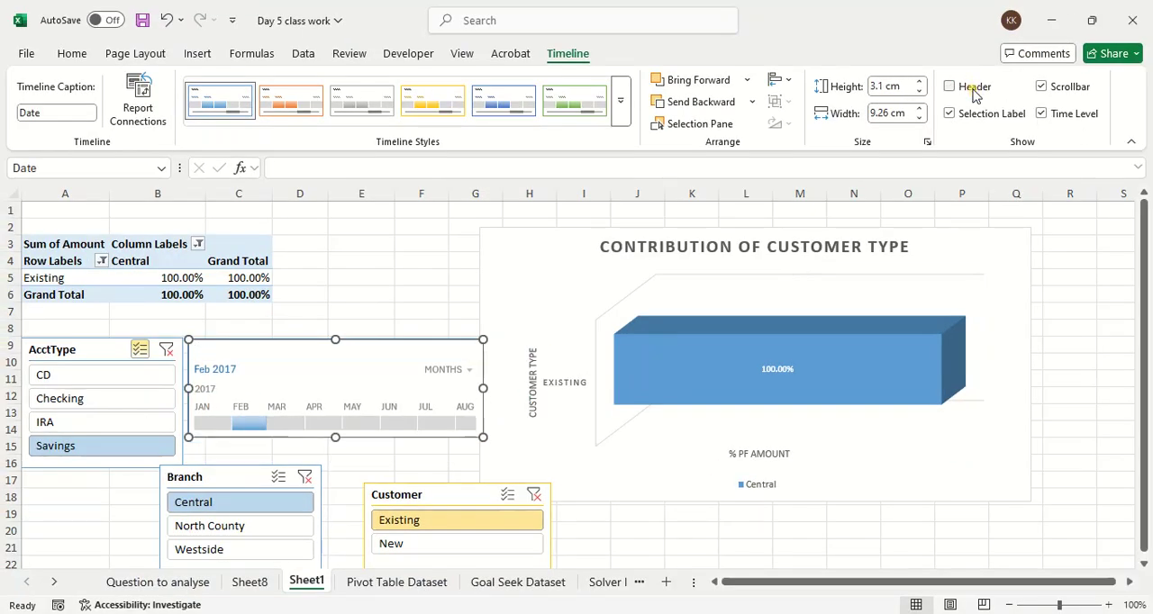
{"action": "left_click", "coordinate": [1070, 88]}
{"action": "left_click", "coordinate": [1068, 98]}
{"action": "left_click", "coordinate": [1058, 121]}
{"action": "left_click", "coordinate": [1058, 121]}
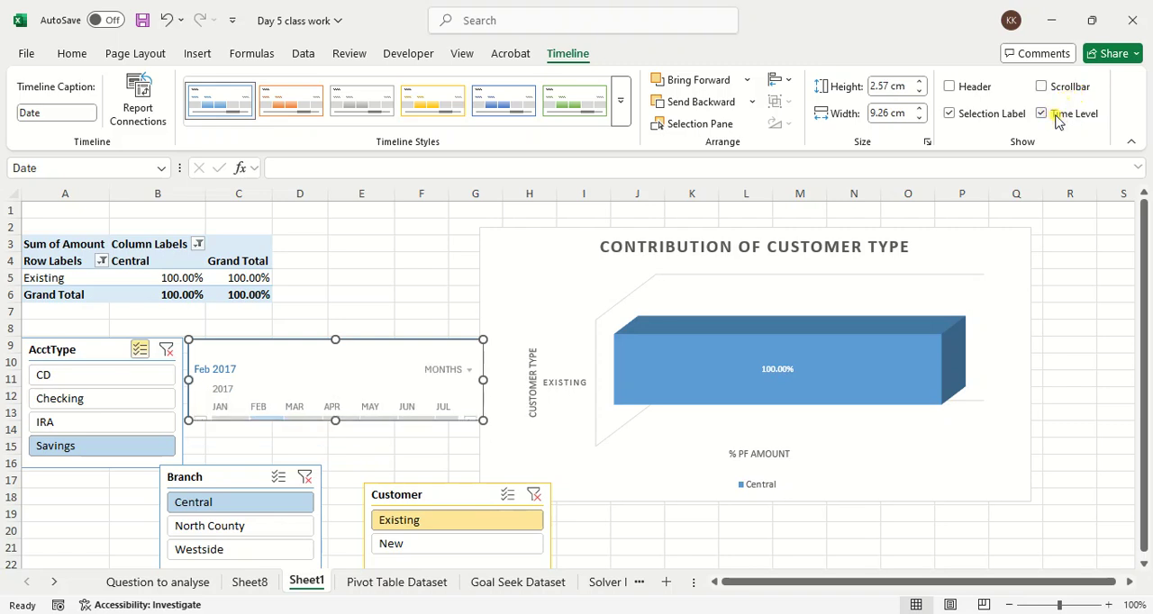
Step: Toggle the Date timeline's selection label off and on, and stretch the timeline to about 3.55 cm high
{"action": "left_click", "coordinate": [958, 120]}
{"action": "left_click", "coordinate": [959, 121]}
{"action": "left_click_drag", "start_coordinate": [336, 423], "coordinate": [332, 454]}
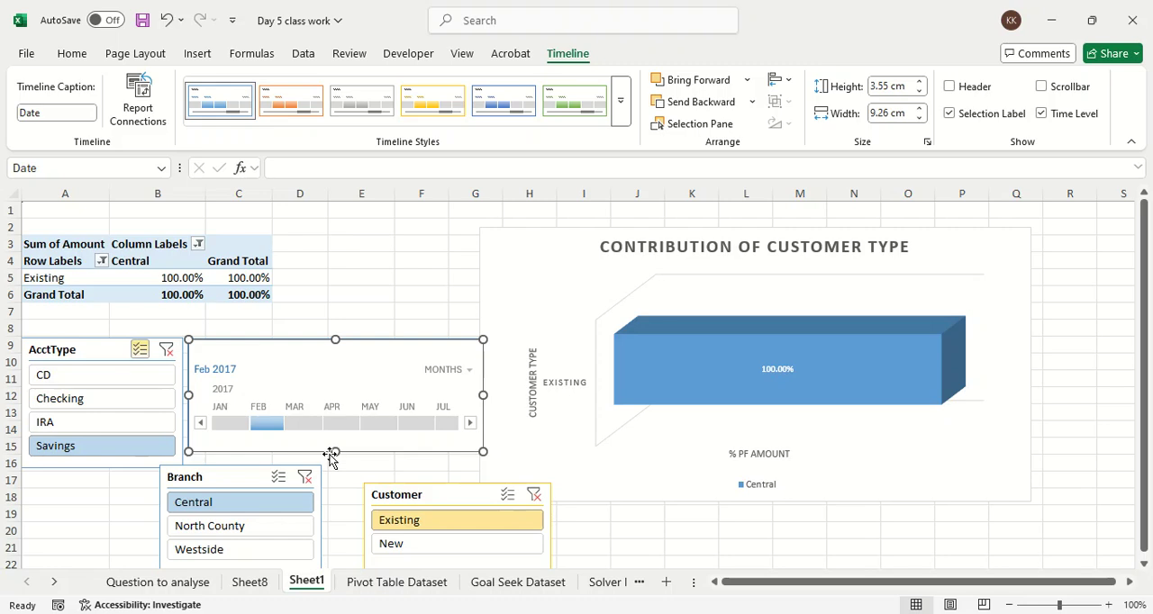
{"action": "left_click", "coordinate": [554, 243]}
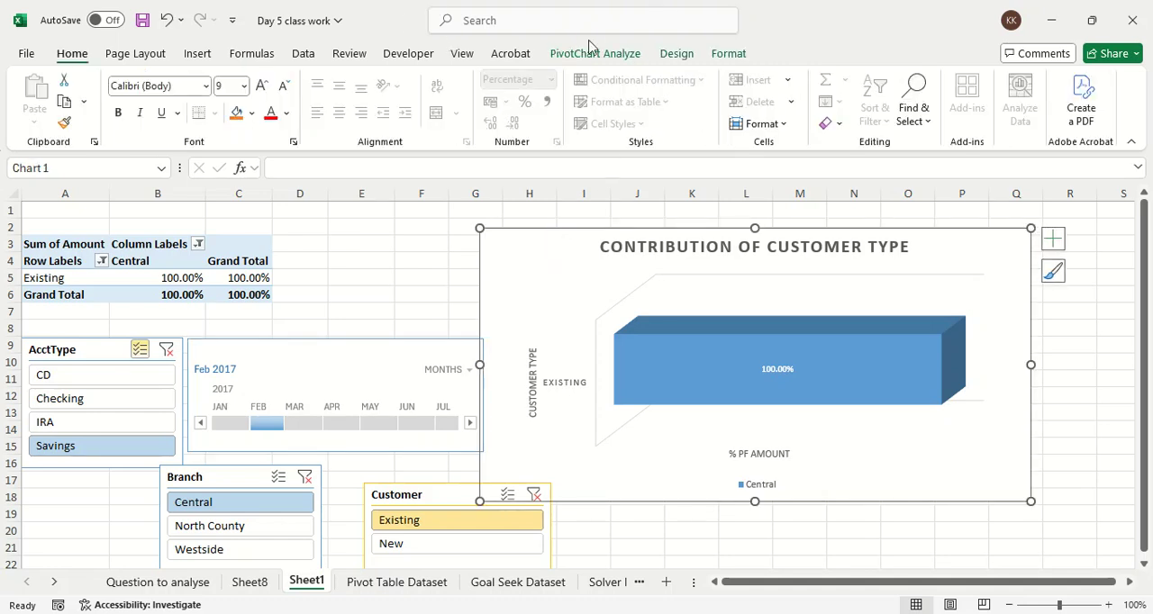
{"action": "left_click", "coordinate": [591, 53]}
{"action": "left_click", "coordinate": [675, 53]}
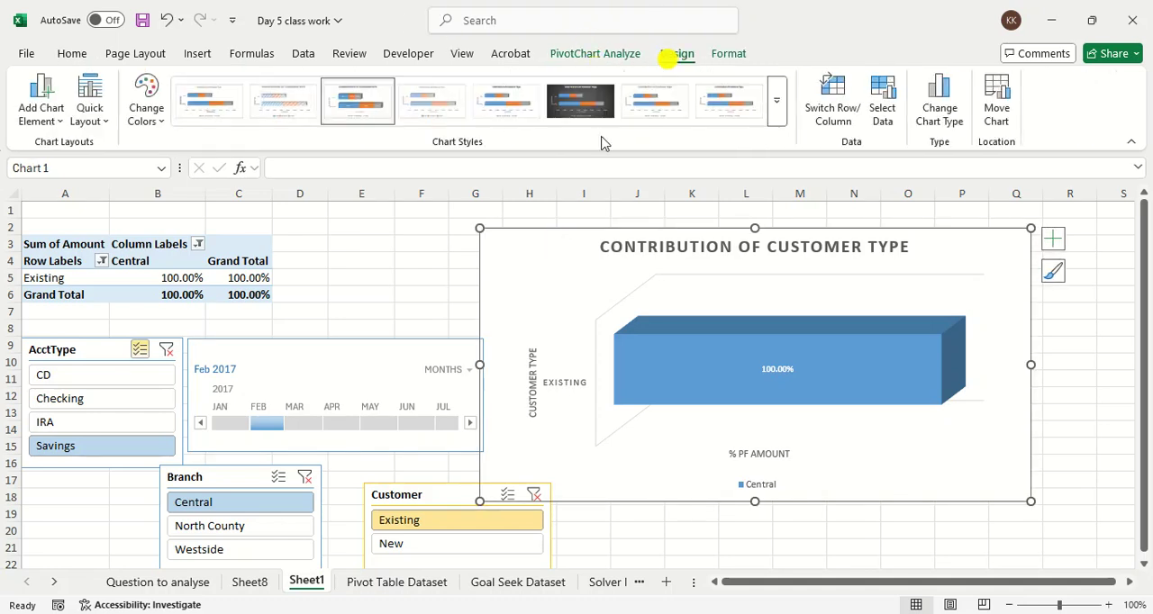
{"action": "left_click", "coordinate": [227, 254]}
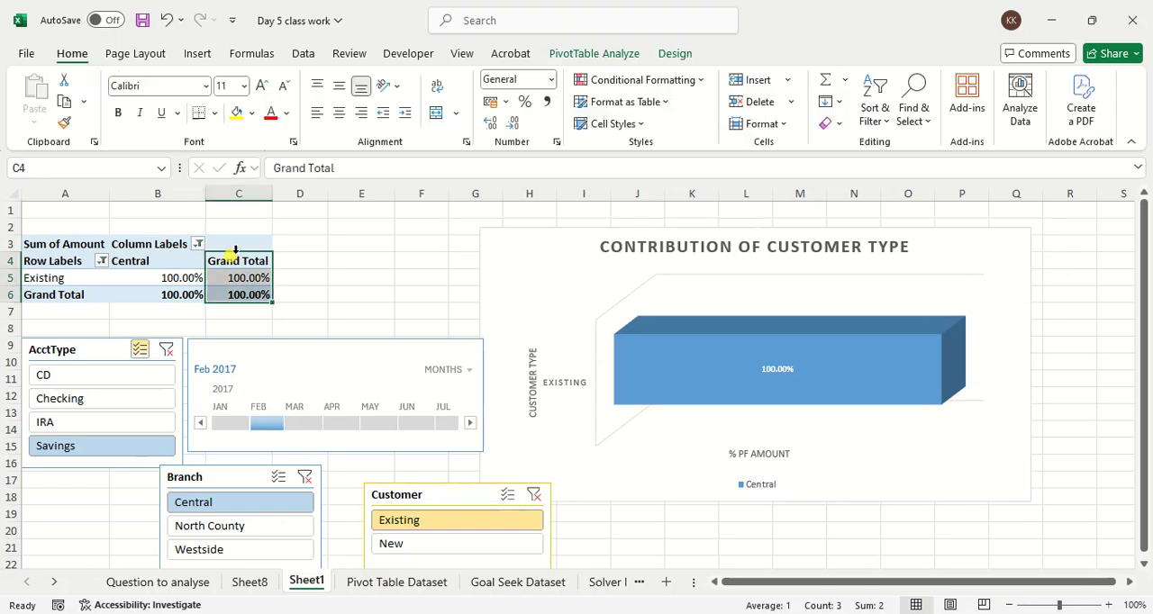
{"action": "left_click", "coordinate": [607, 56]}
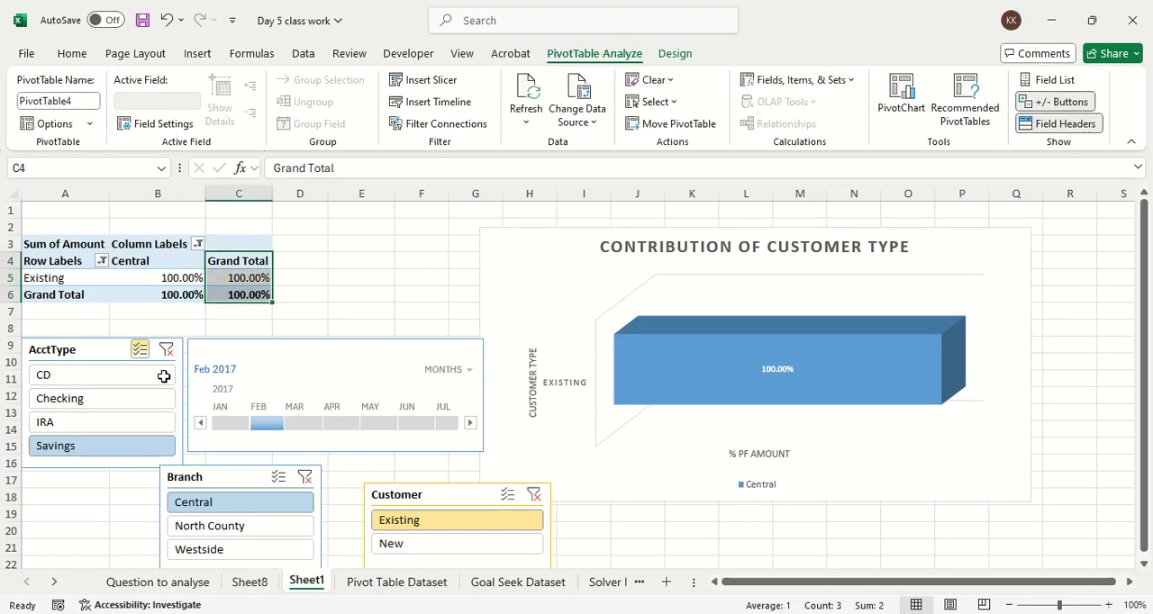
{"action": "left_click", "coordinate": [117, 358]}
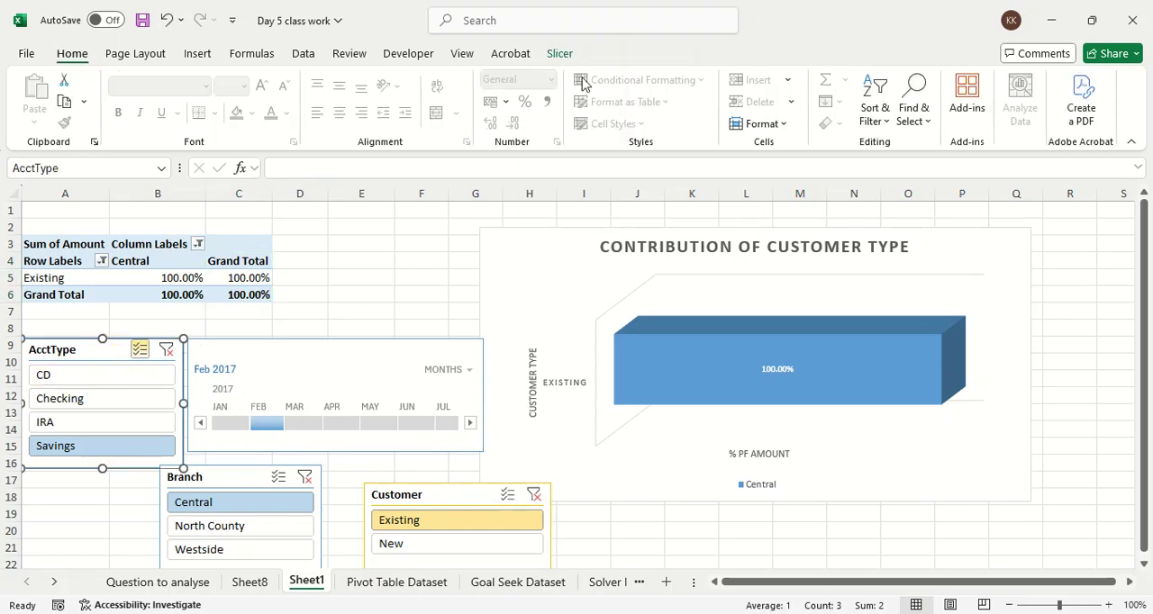
{"action": "left_click", "coordinate": [565, 57]}
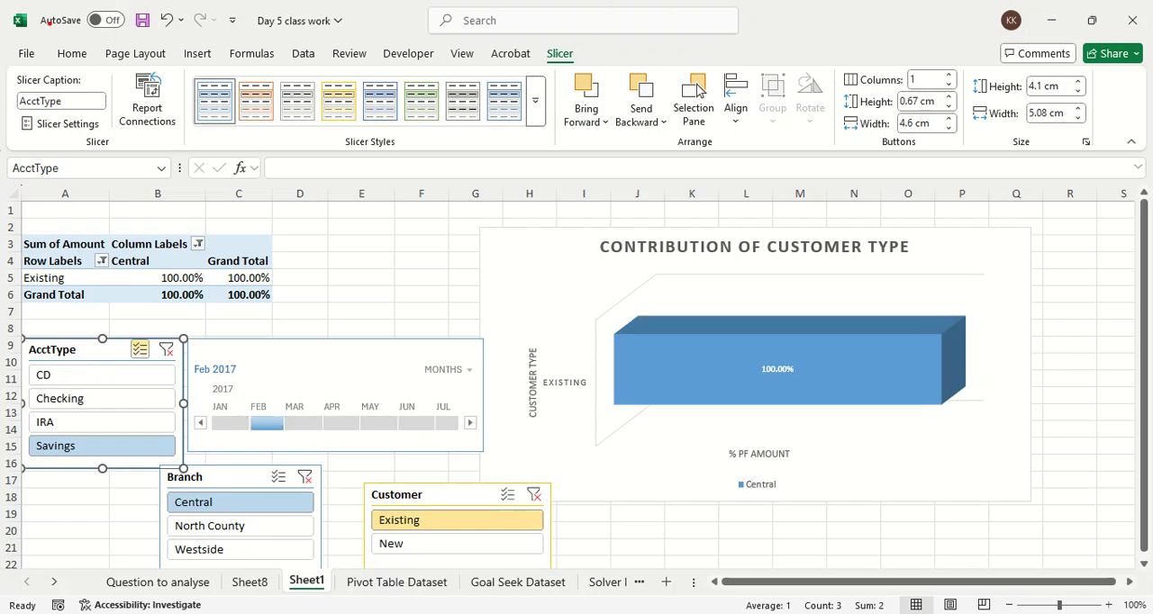
{"action": "left_click", "coordinate": [16, 62]}
{"action": "mouse_move", "coordinate": [2, 34]}
{"action": "left_mouse_down"}
{"action": "mouse_move", "coordinate": [204, 27]}
{"action": "mouse_move", "coordinate": [1, 88]}
{"action": "left_mouse_up"}
{"action": "mouse_move", "coordinate": [1, 311]}
{"action": "left_mouse_down"}
{"action": "mouse_move", "coordinate": [163, 206]}
{"action": "mouse_move", "coordinate": [61, 213]}
{"action": "left_mouse_up"}
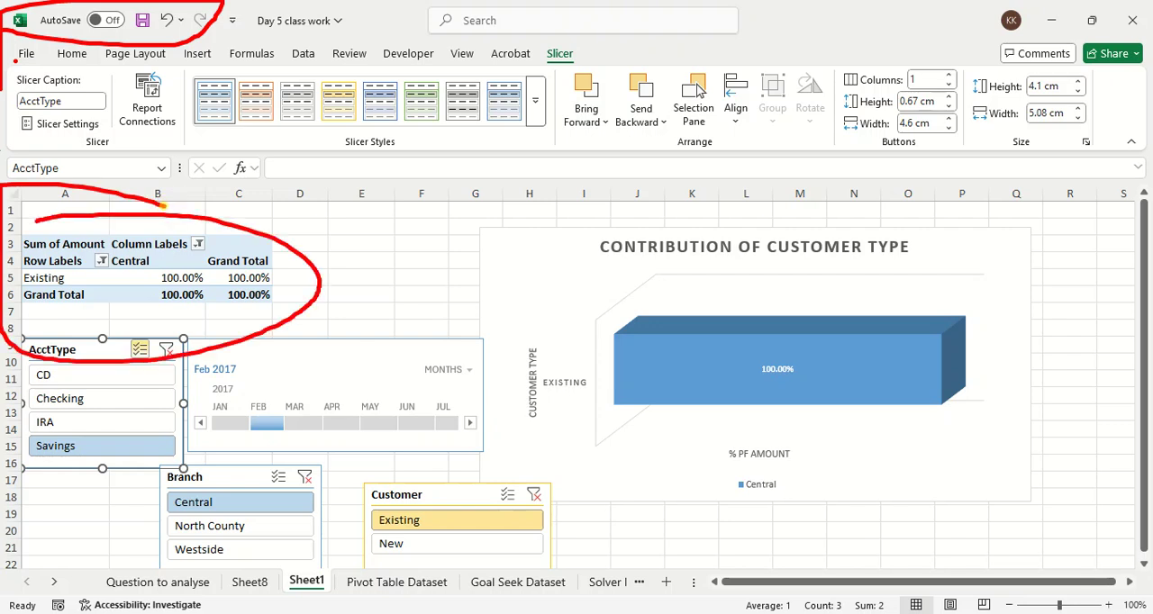
{"action": "key", "text": "Escape"}
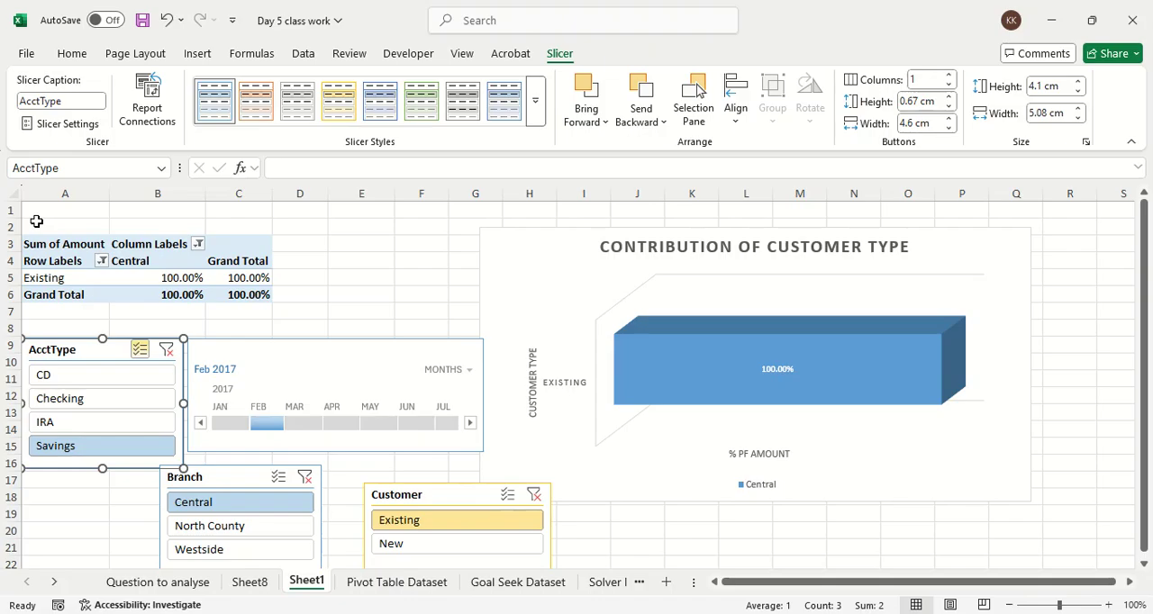
{"action": "key", "text": "alt+Tab"}
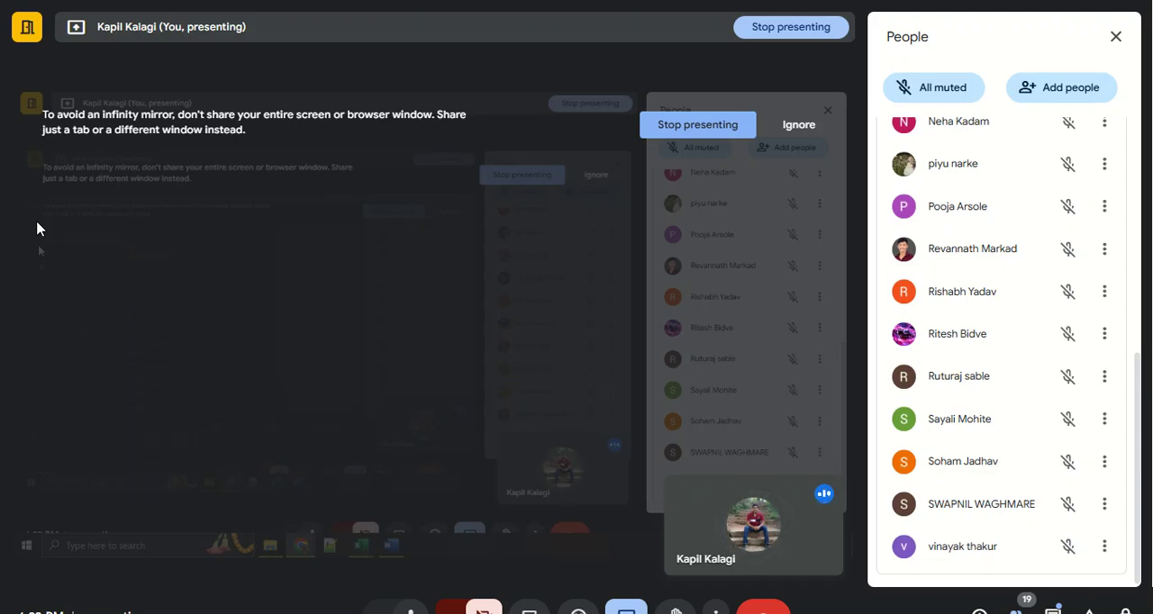
{"action": "mouse_move", "coordinate": [478, 611]}
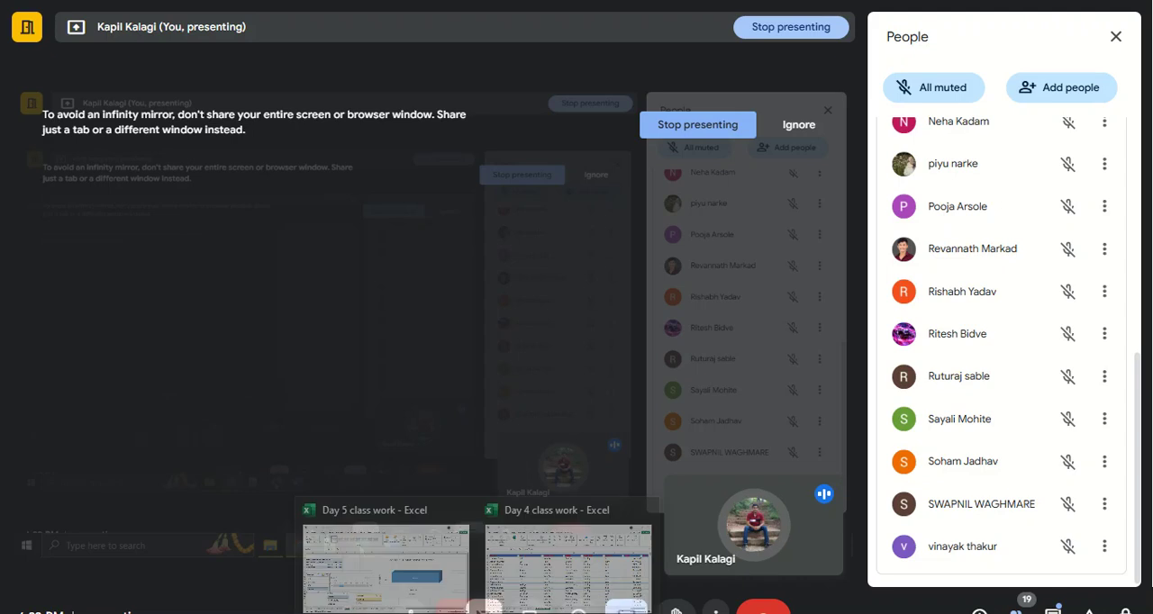
{"action": "left_click", "coordinate": [386, 566]}
Step: Review questions 3 to 7 on the Question to analyse sheet, and look at the Pivot Table Dataset sheet
{"action": "left_click", "coordinate": [165, 583]}
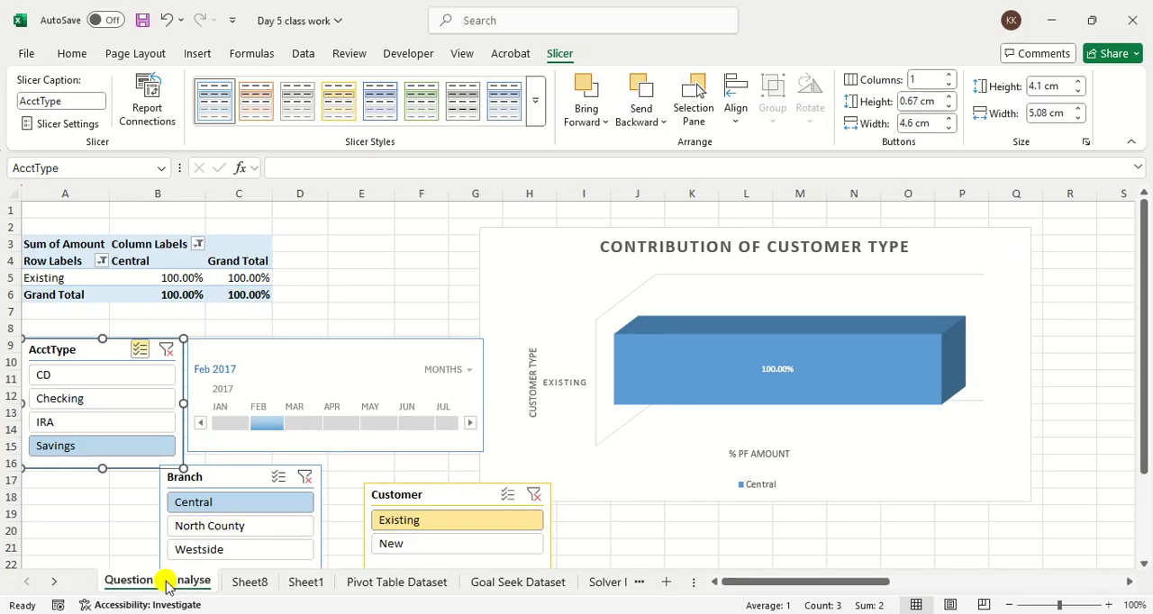
{"action": "left_click", "coordinate": [104, 265]}
{"action": "left_click_drag", "start_coordinate": [105, 265], "coordinate": [81, 397]}
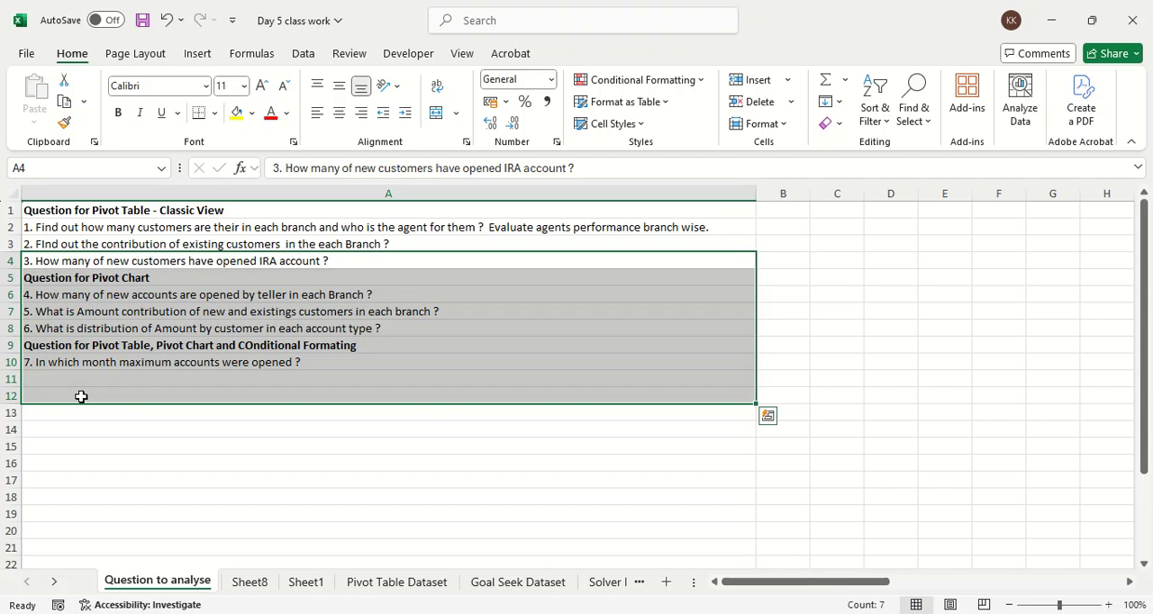
{"action": "left_click", "coordinate": [329, 394]}
{"action": "left_click", "coordinate": [291, 362]}
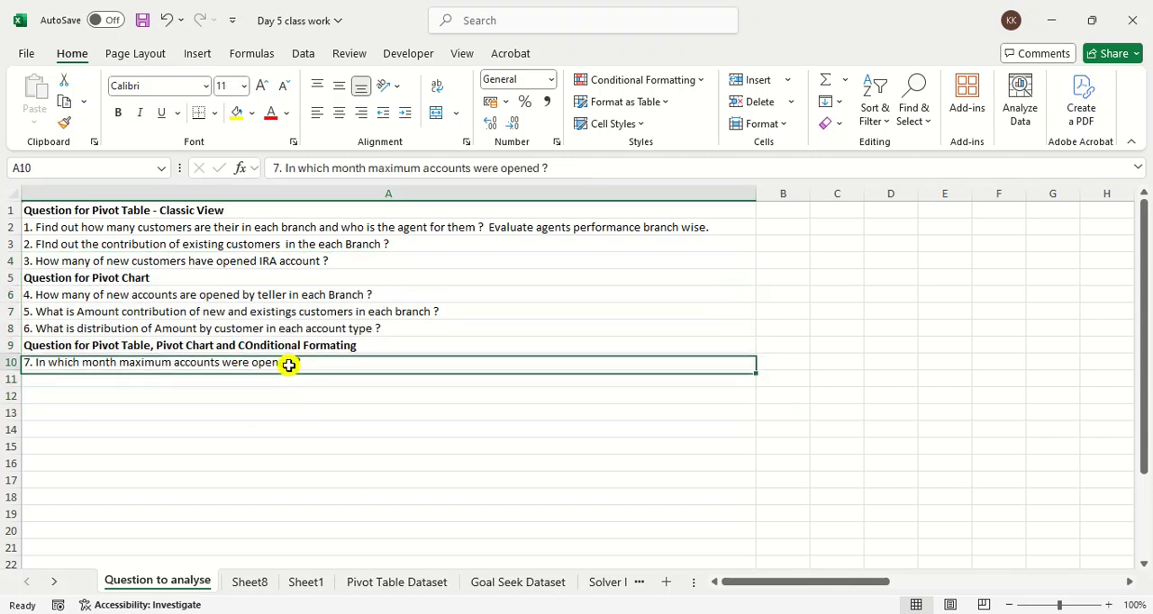
{"action": "left_click", "coordinate": [442, 582]}
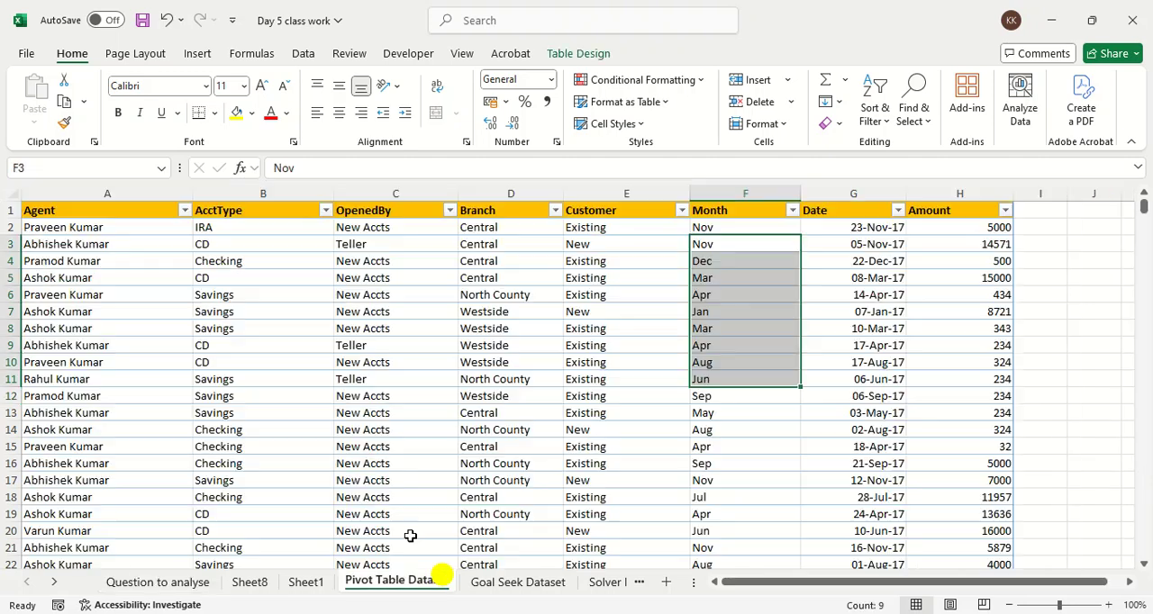
Step: Highlight cells greater than 100.00% in A5:C7 of Sheet1's PivotTable with Light Red Fill with Dark Red Text
{"action": "left_click", "coordinate": [311, 582]}
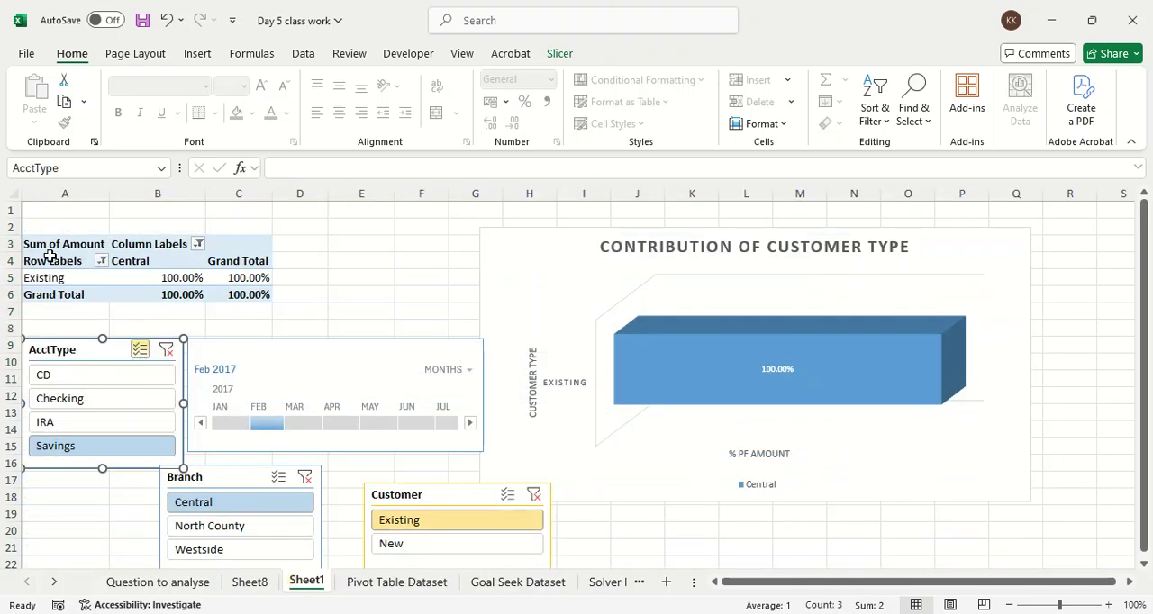
{"action": "left_click_drag", "start_coordinate": [47, 274], "coordinate": [254, 310]}
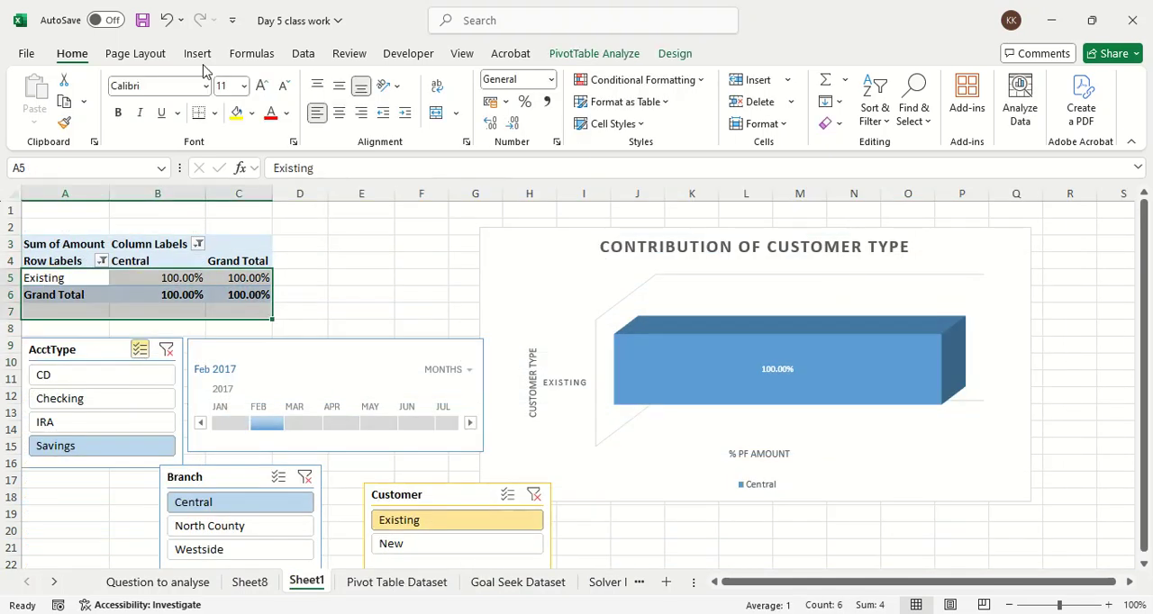
{"action": "left_click", "coordinate": [657, 79]}
{"action": "mouse_move", "coordinate": [670, 137]}
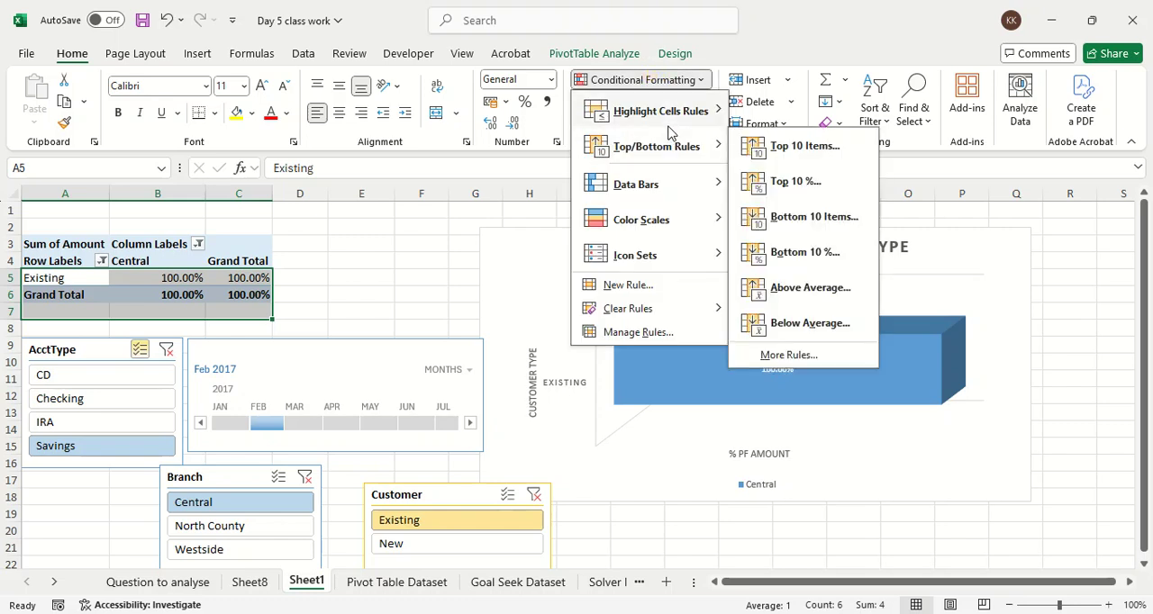
{"action": "mouse_move", "coordinate": [685, 112]}
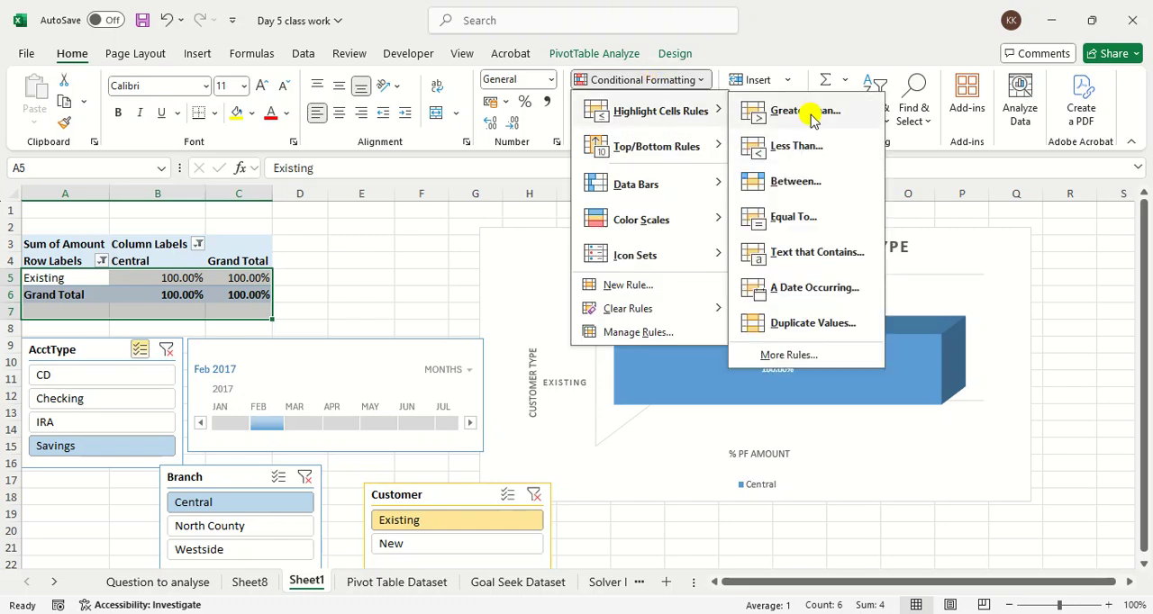
{"action": "left_click", "coordinate": [806, 110]}
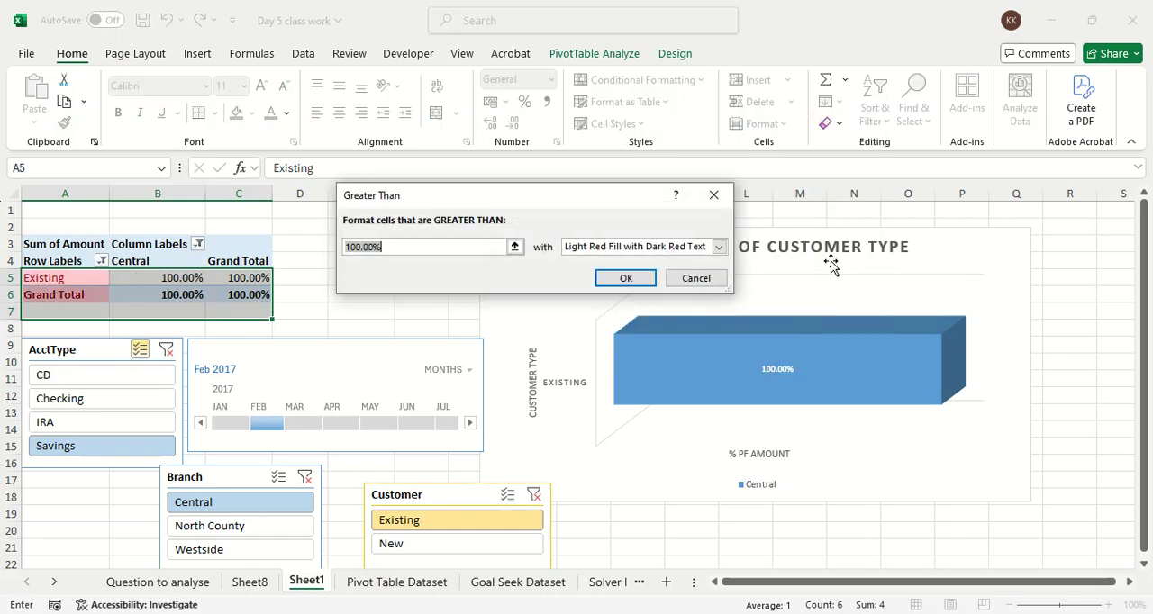
{"action": "left_click", "coordinate": [622, 272]}
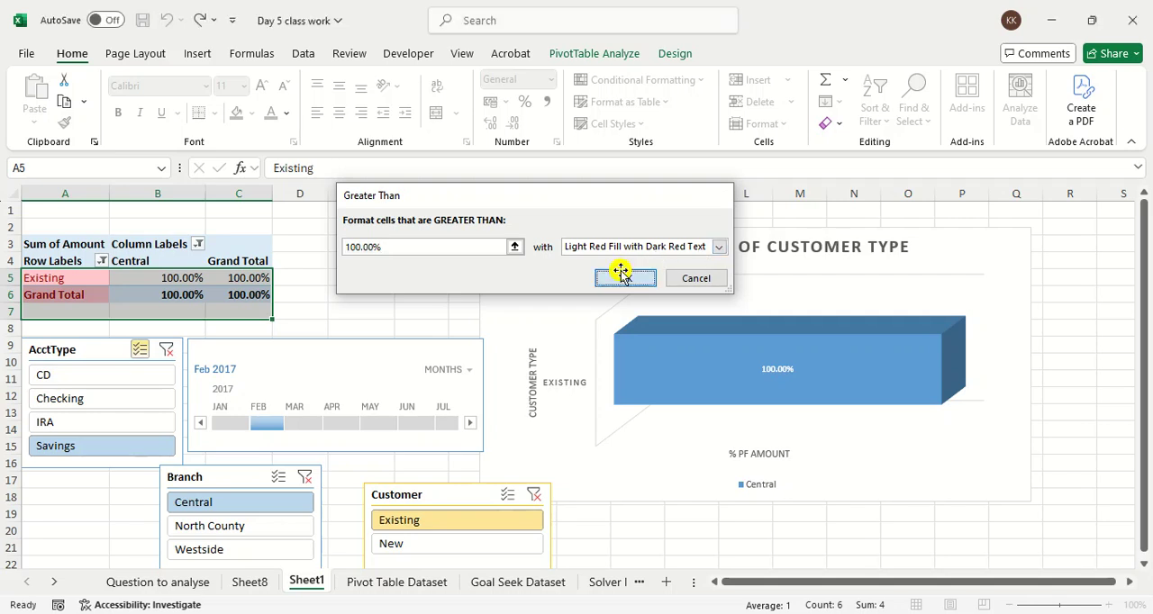
{"action": "left_click", "coordinate": [389, 289]}
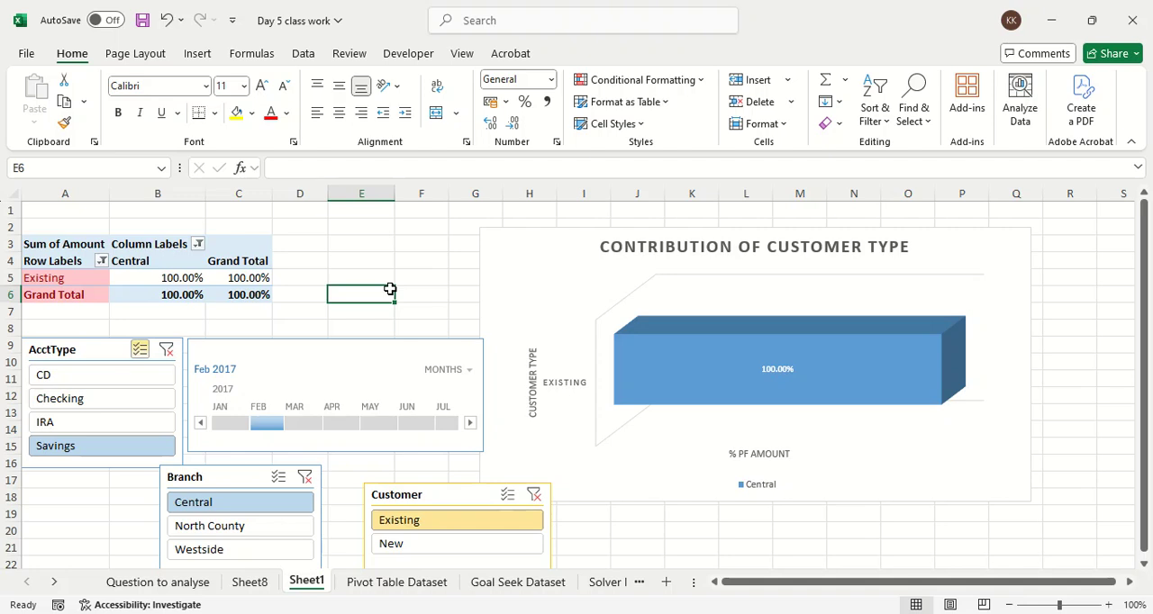
{"action": "key", "text": "alt+Tab"}
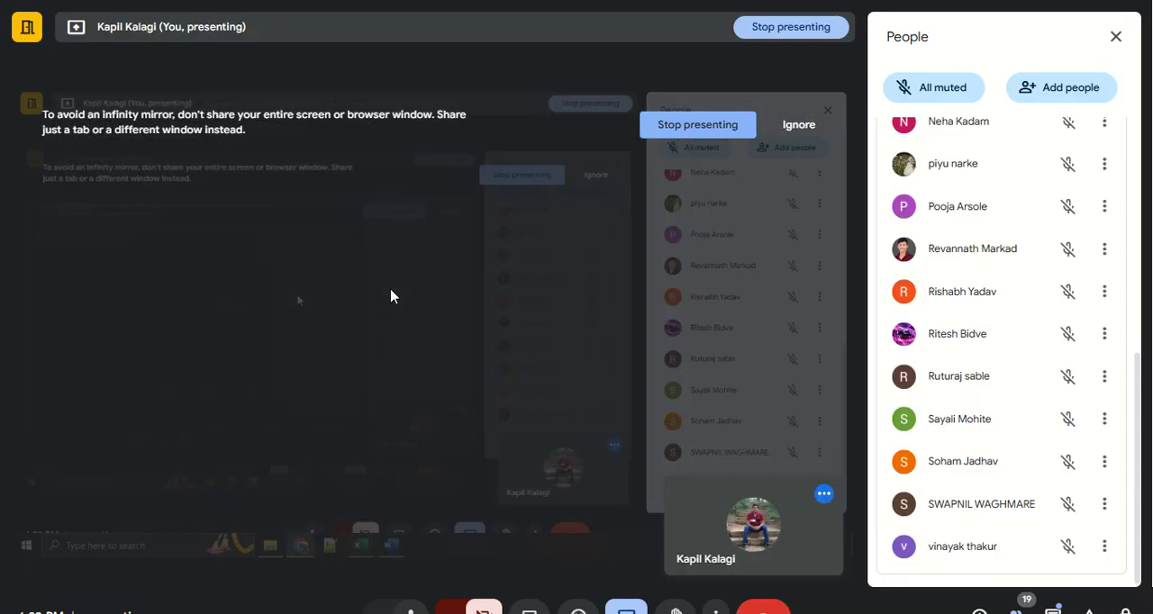